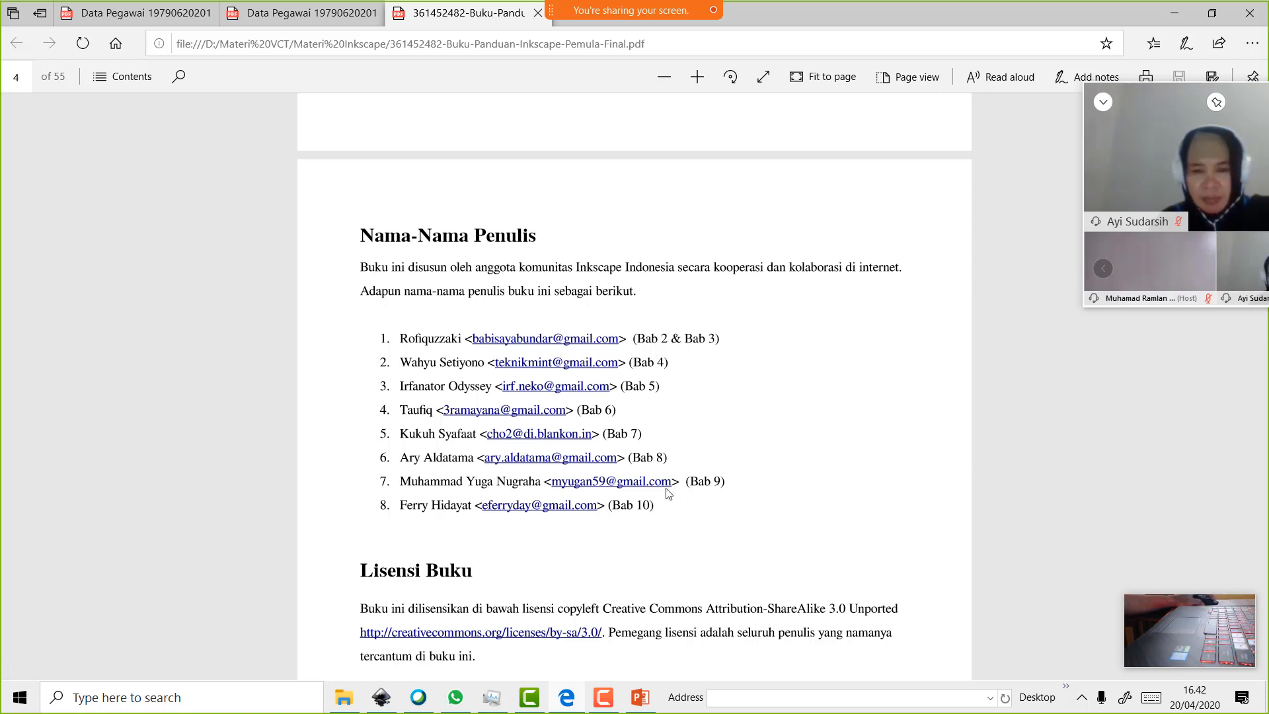
Scroll the Inkscape guide PDF down to page 6, where Bab 2 Clip & Mask begins
scroll(423, 355, down, 15)
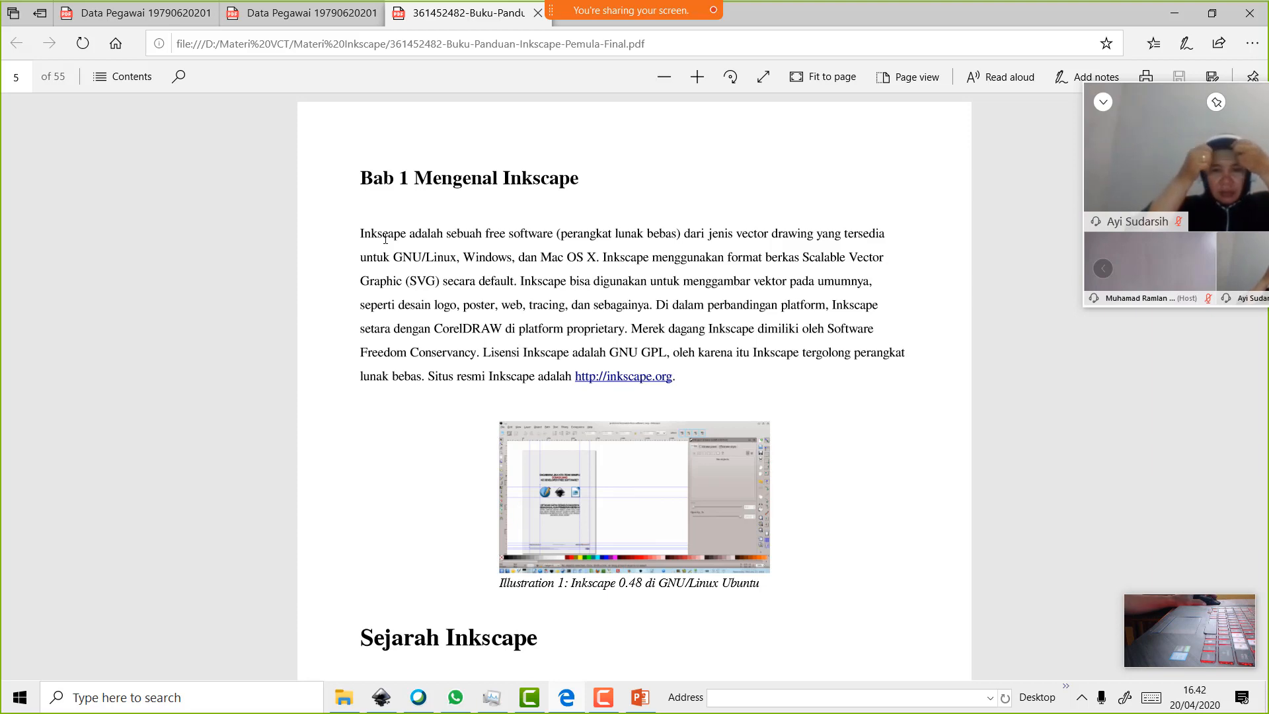
scroll(386, 239, down, 7)
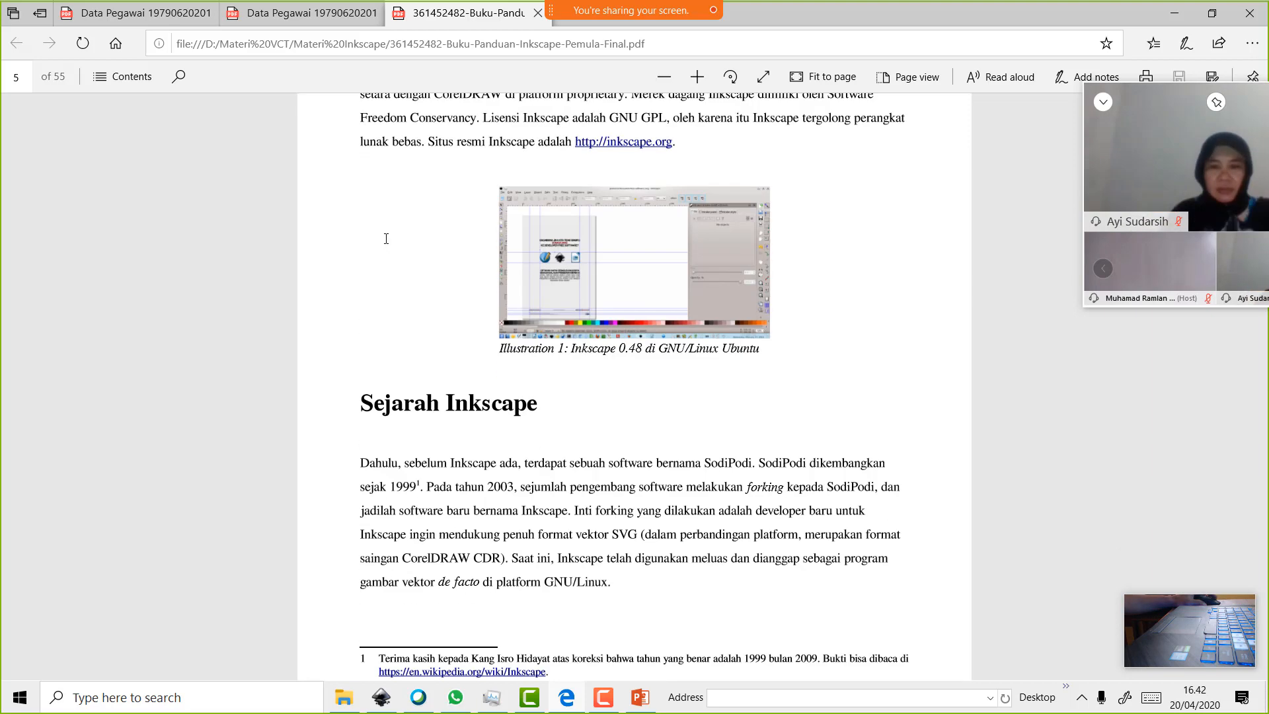
scroll(386, 239, down, 3)
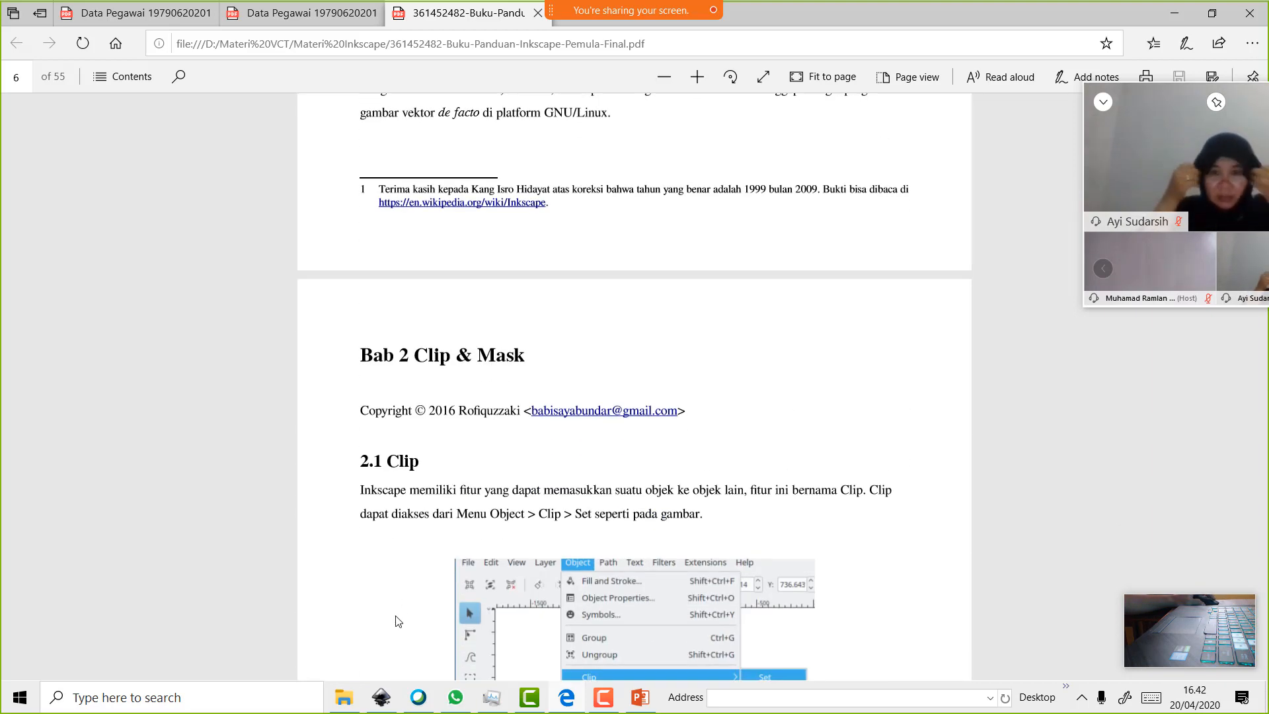
Open LATIHAN TEXT.svg from the Materi Inkscape folder so it shows in Inkscape
click(387, 704)
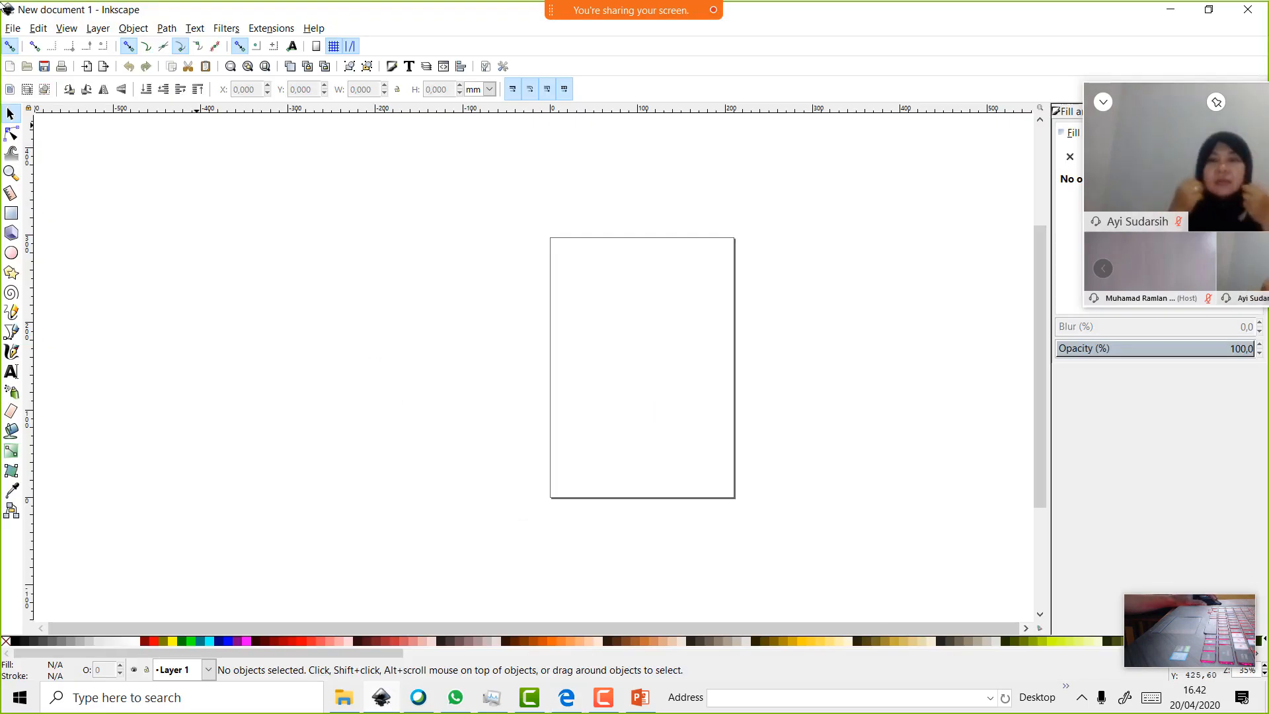
click(347, 701)
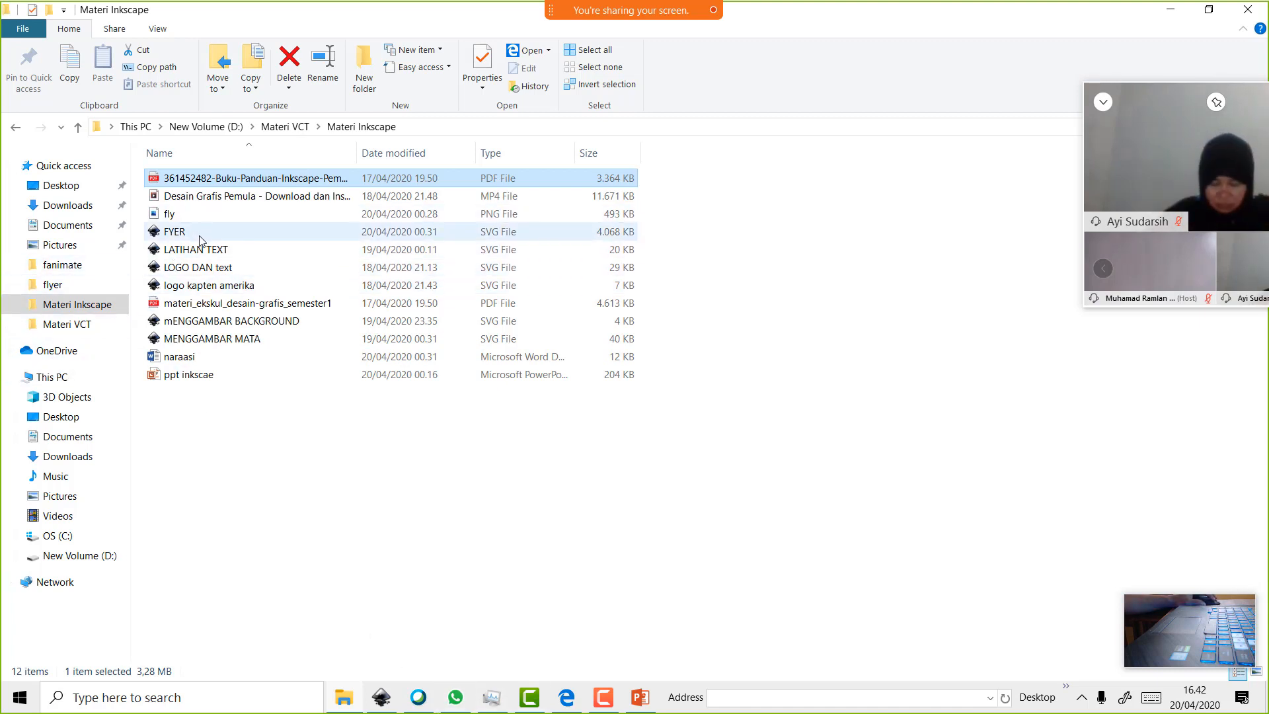
double_click(218, 254)
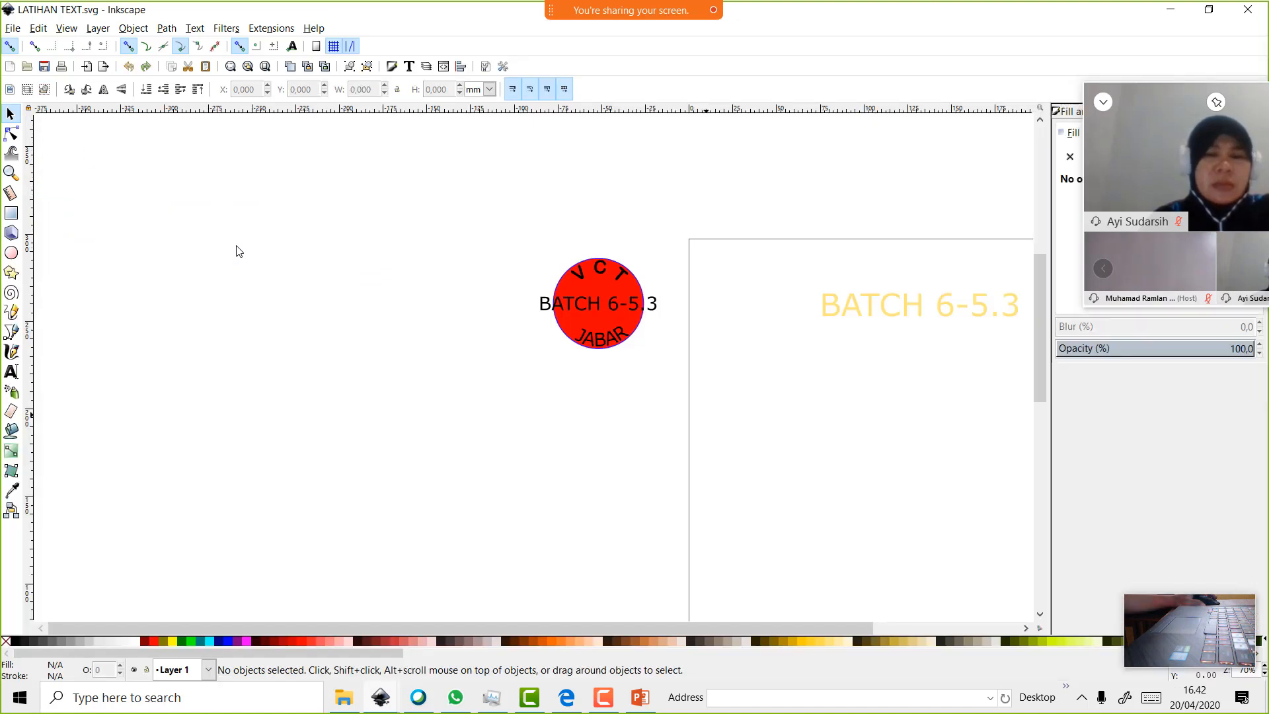
Draw a grey semi-transparent rectangle on the page below the BATCH 6-5.3 text
drag(745, 626, 886, 628)
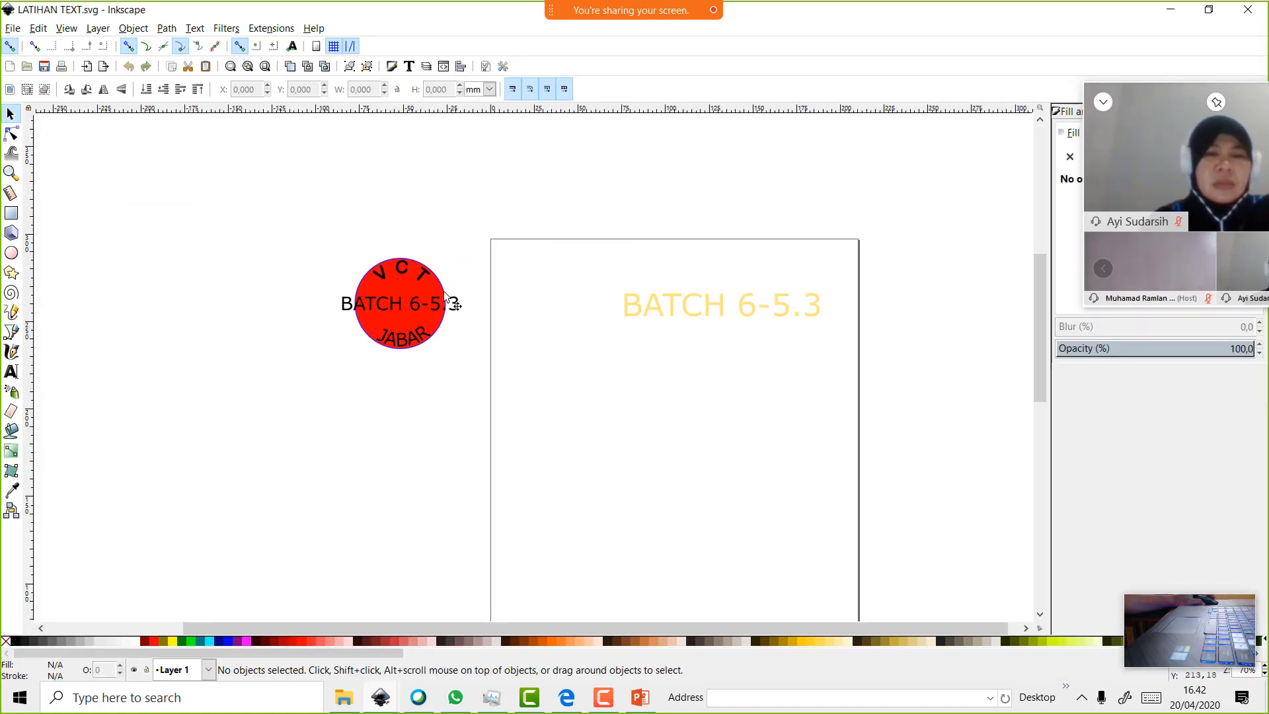
click(15, 215)
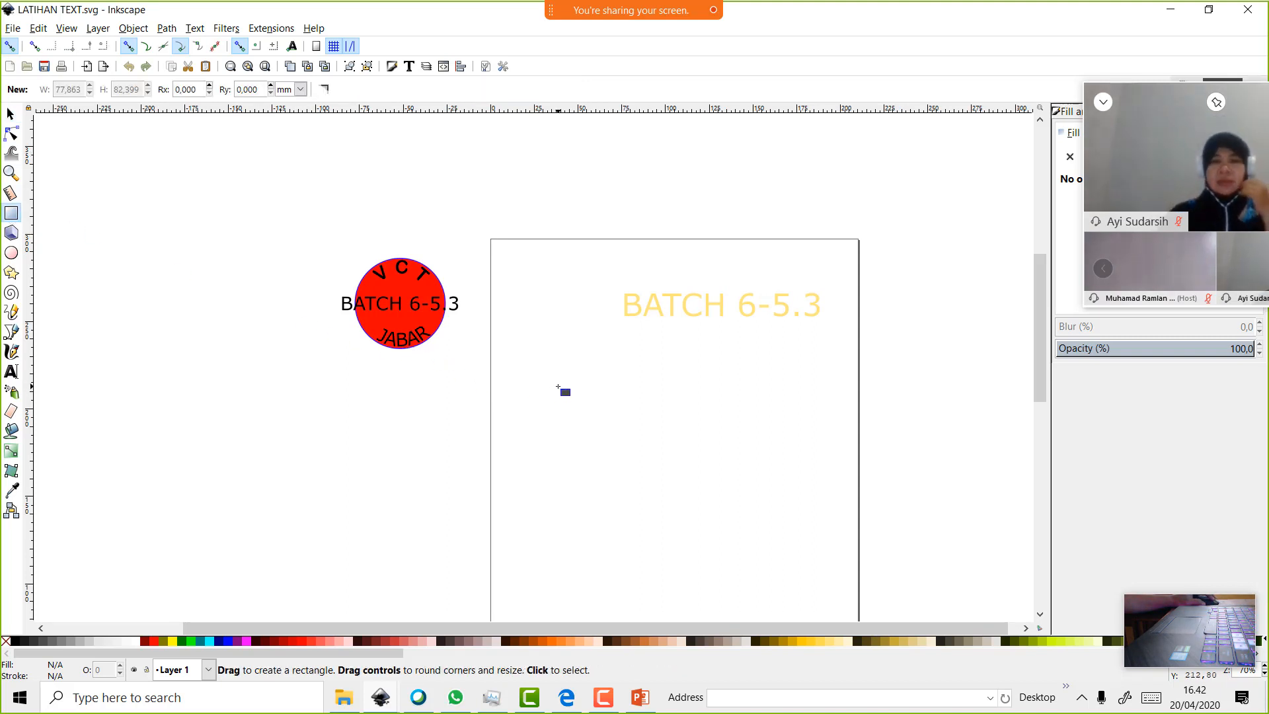
mouse_move(558, 387)
mouse_down()
mouse_move(646, 470)
mouse_move(856, 516)
mouse_up()
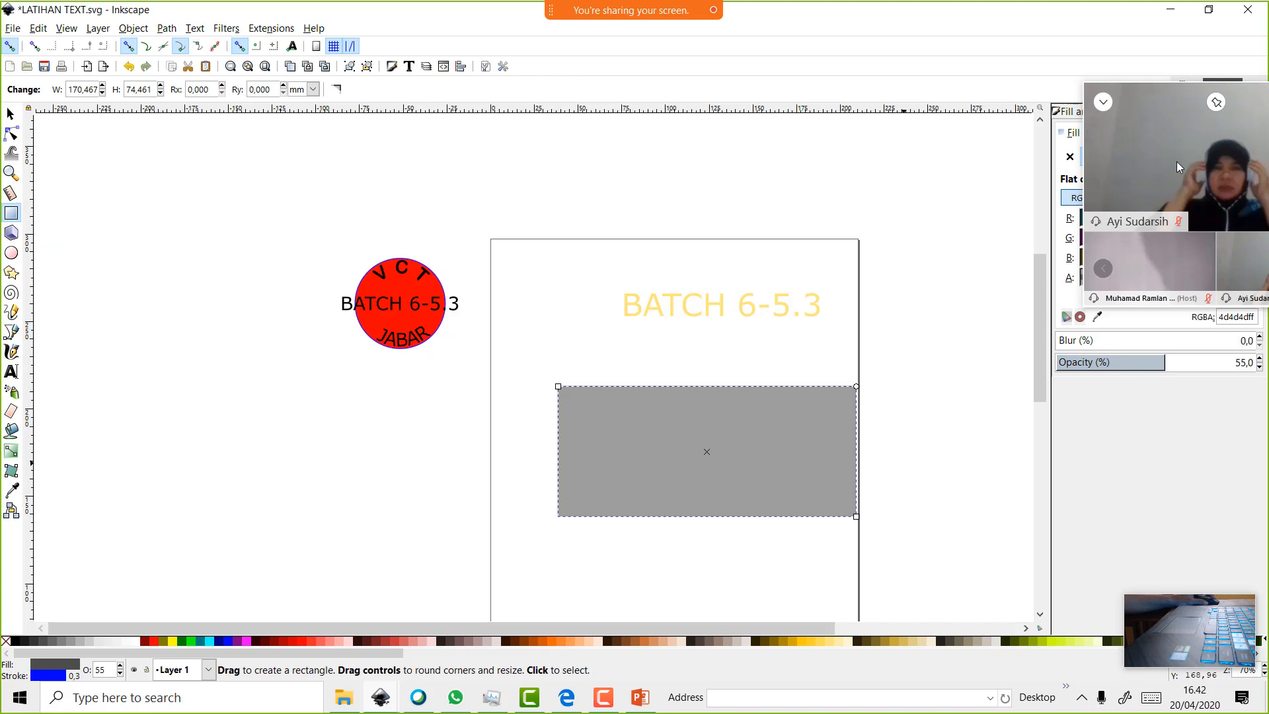
click(1103, 100)
drag(1166, 100, 1153, 2)
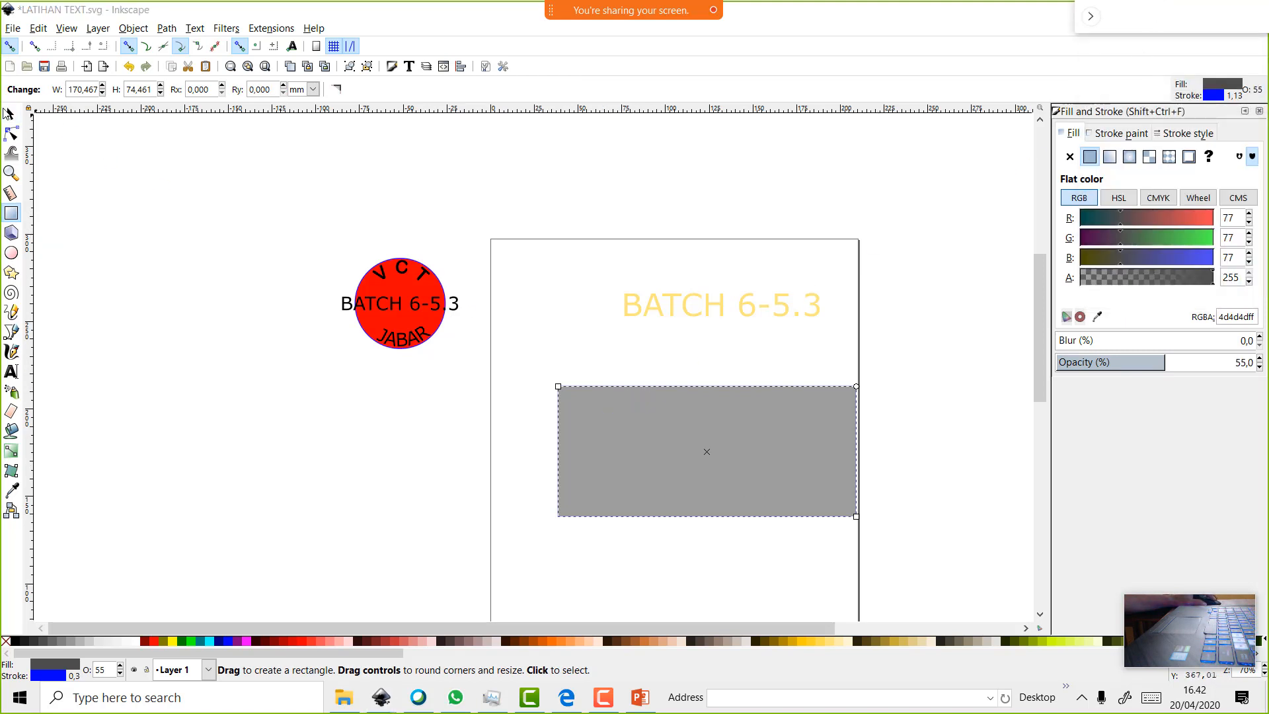
Move the rectangle up-left and enlarge it to about 156.8 × 63.3 mm
key(s)
drag(662, 421, 624, 407)
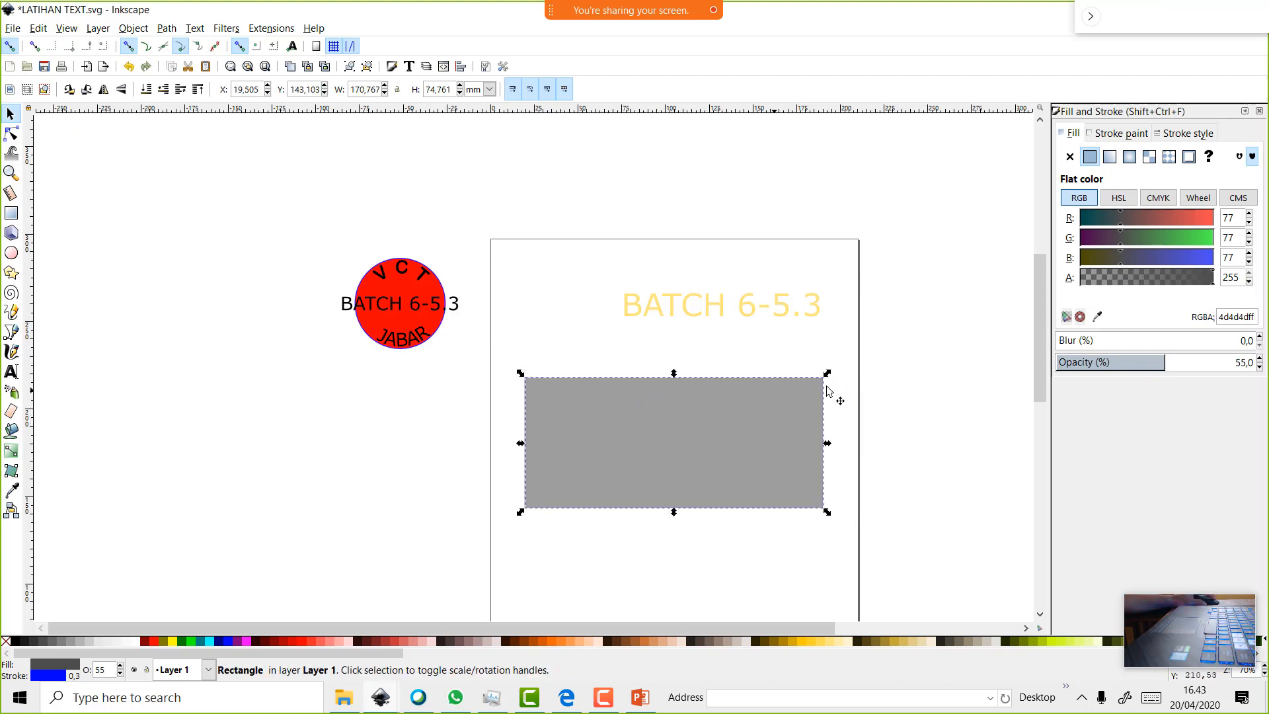
drag(828, 374, 803, 391)
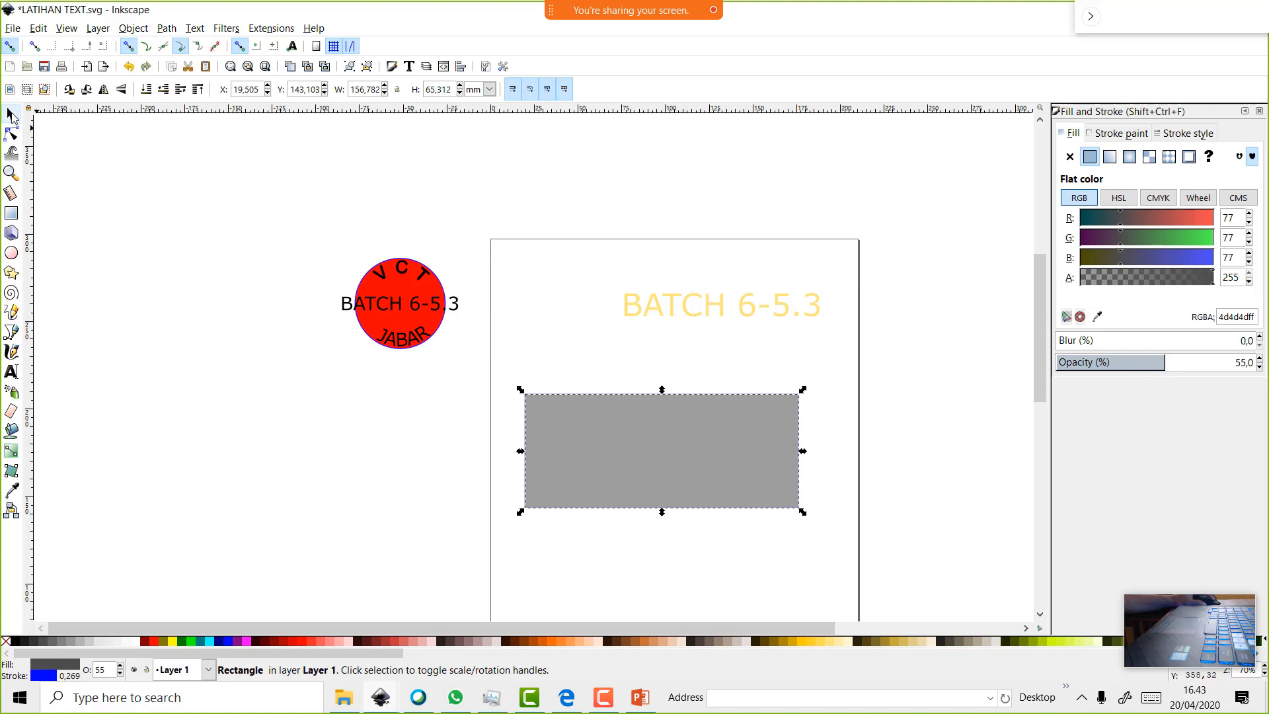
click(10, 136)
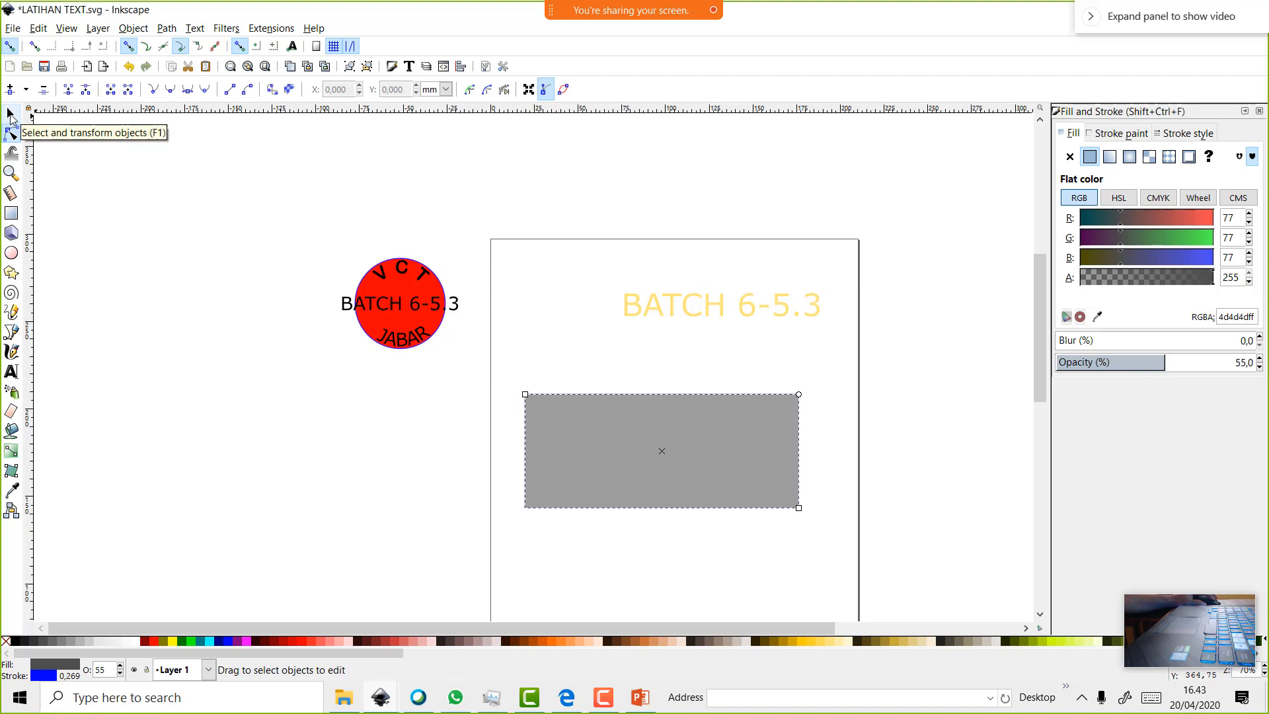
Rotate the grey rectangle slightly so it tilts
click(10, 117)
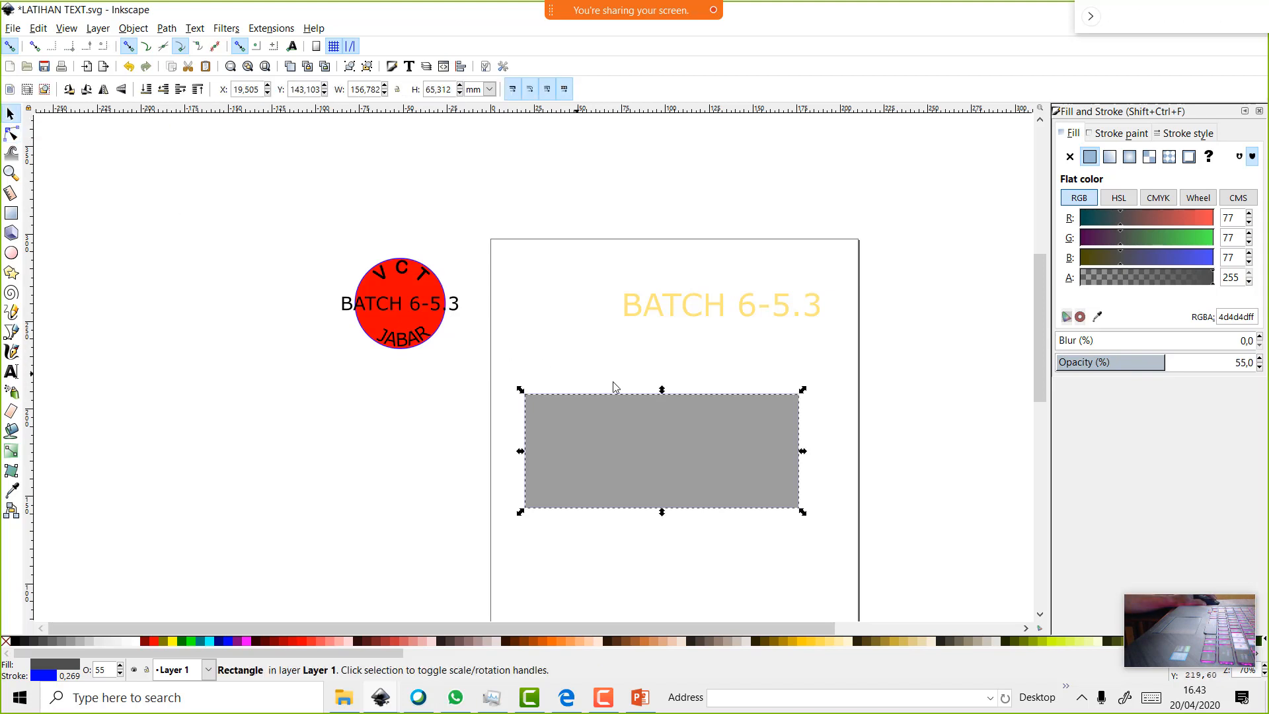
click(726, 421)
click(749, 447)
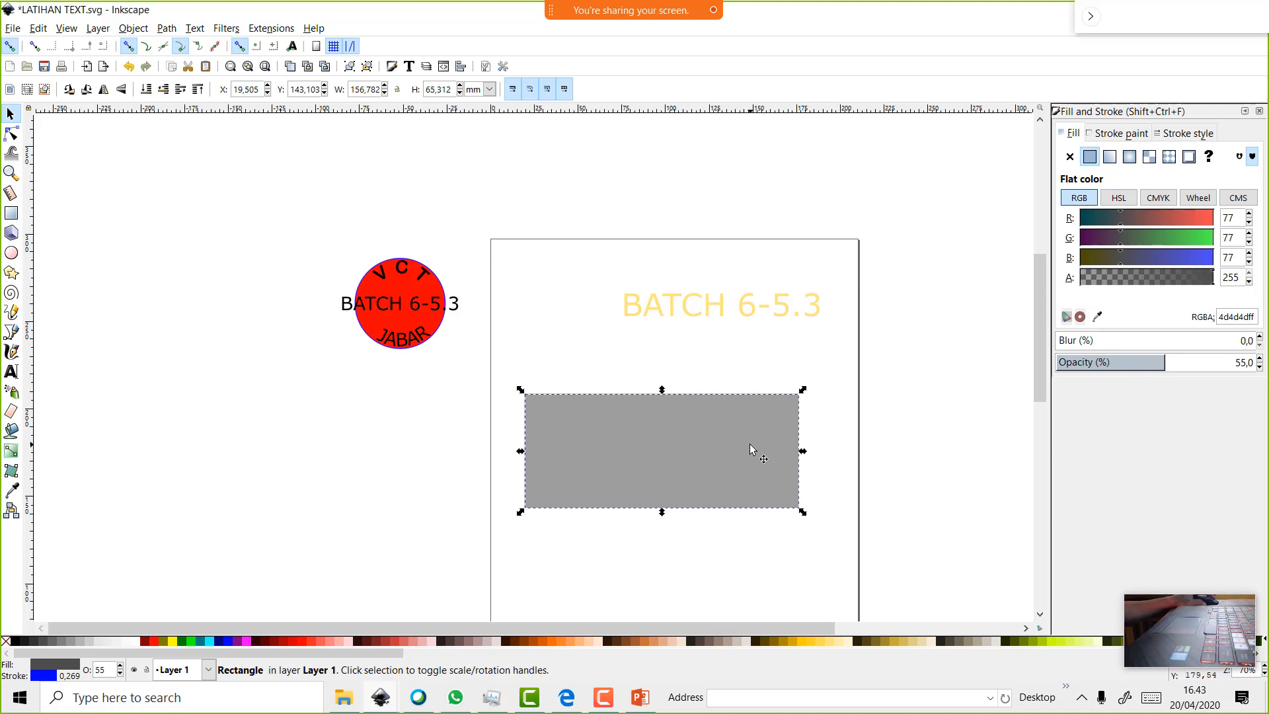
click(749, 444)
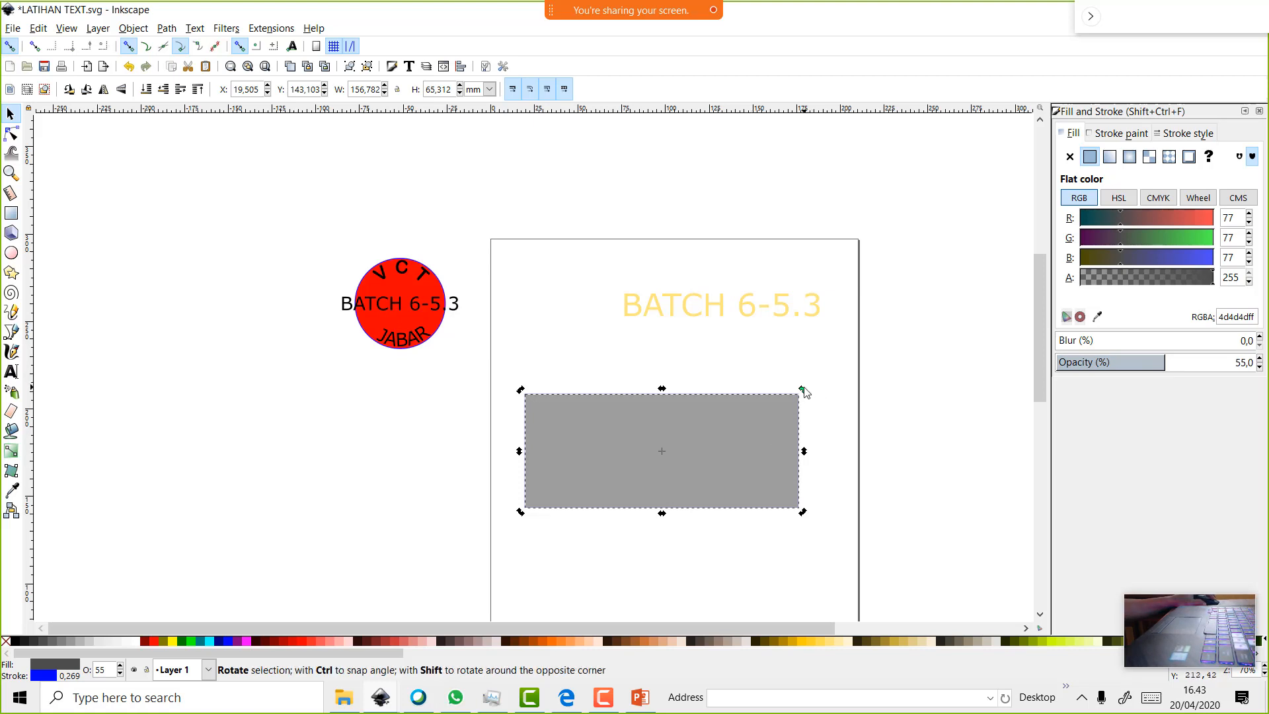
drag(803, 390, 842, 381)
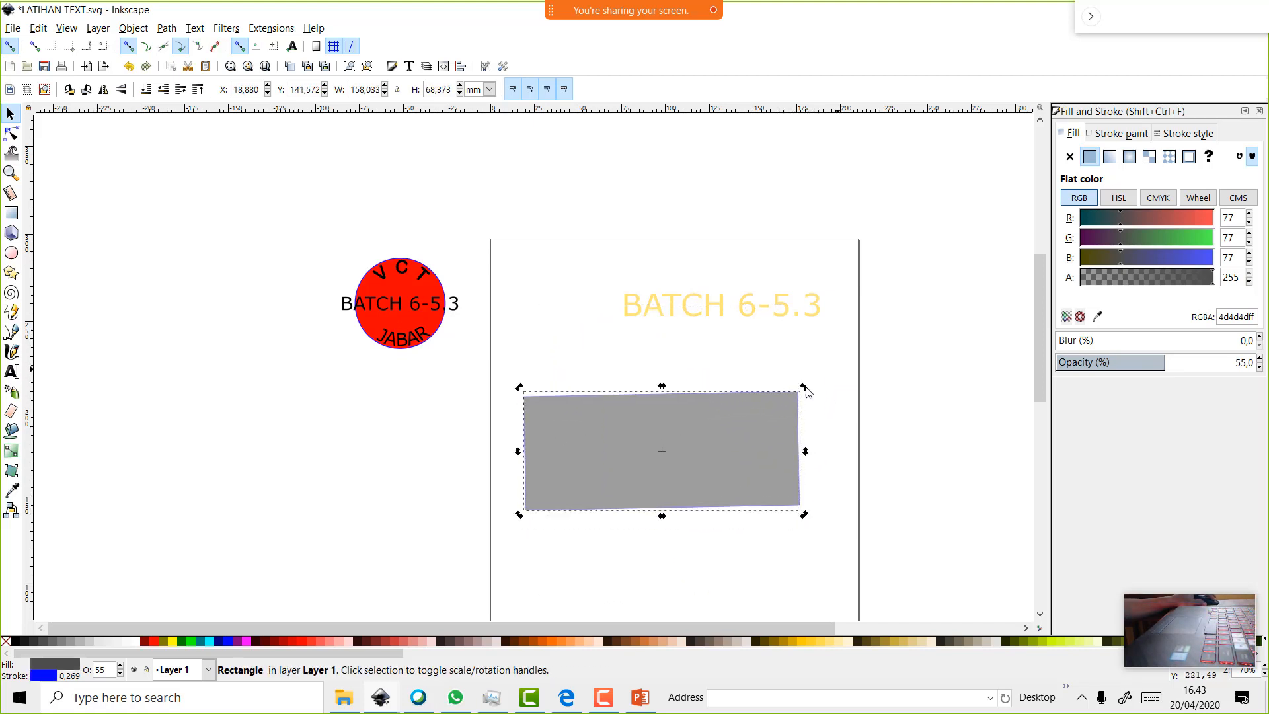
Enlarge the tilted rectangle to about 176.9 × 83.9 mm and close Fill and Stroke
click(778, 416)
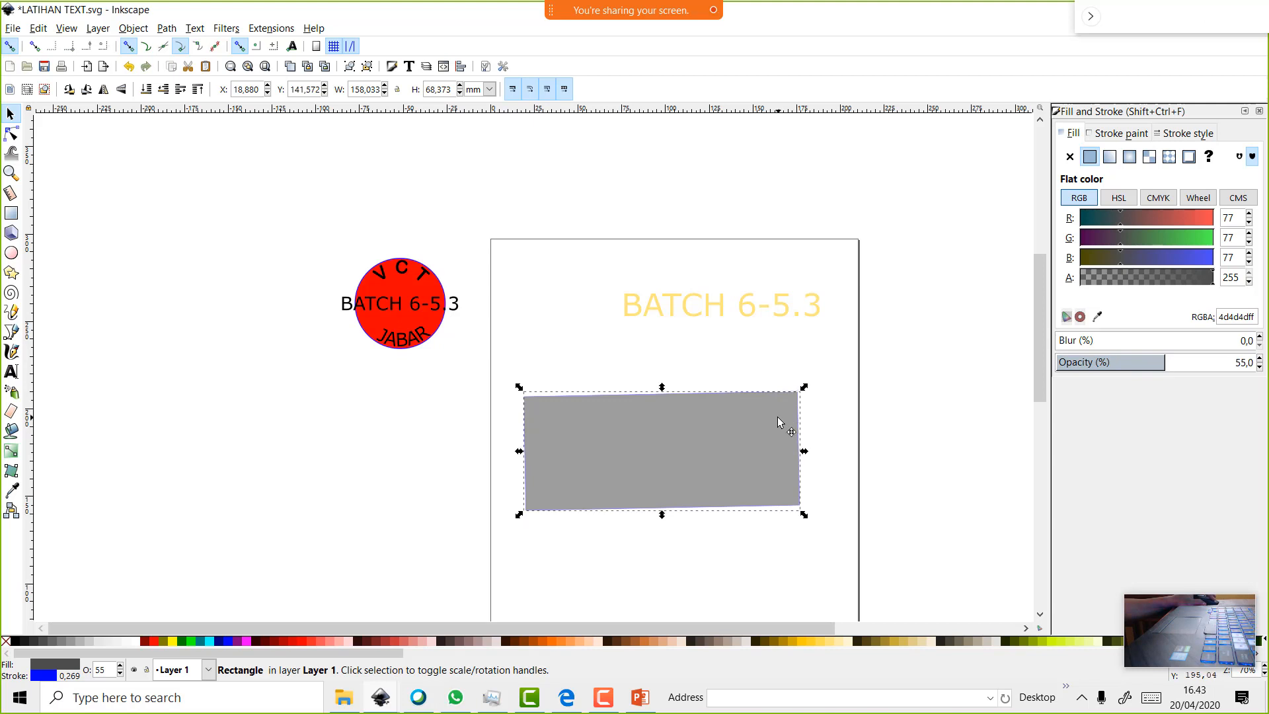
drag(804, 390, 835, 367)
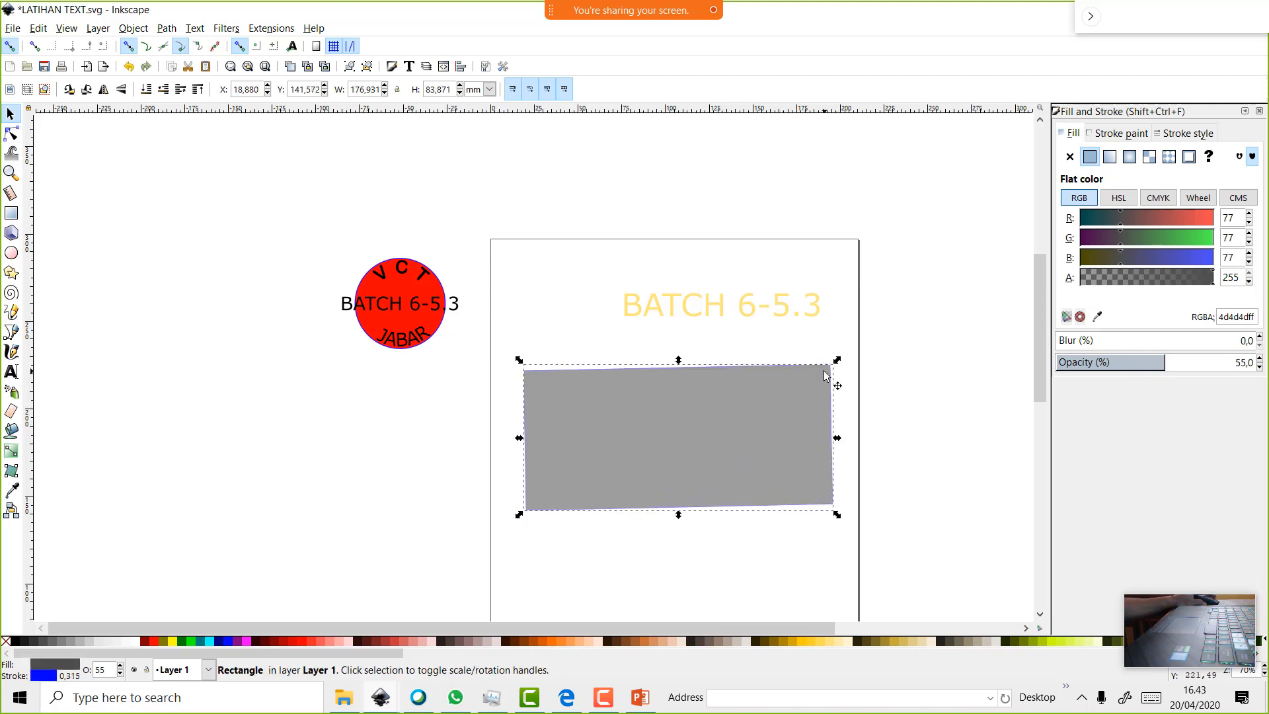
click(1260, 112)
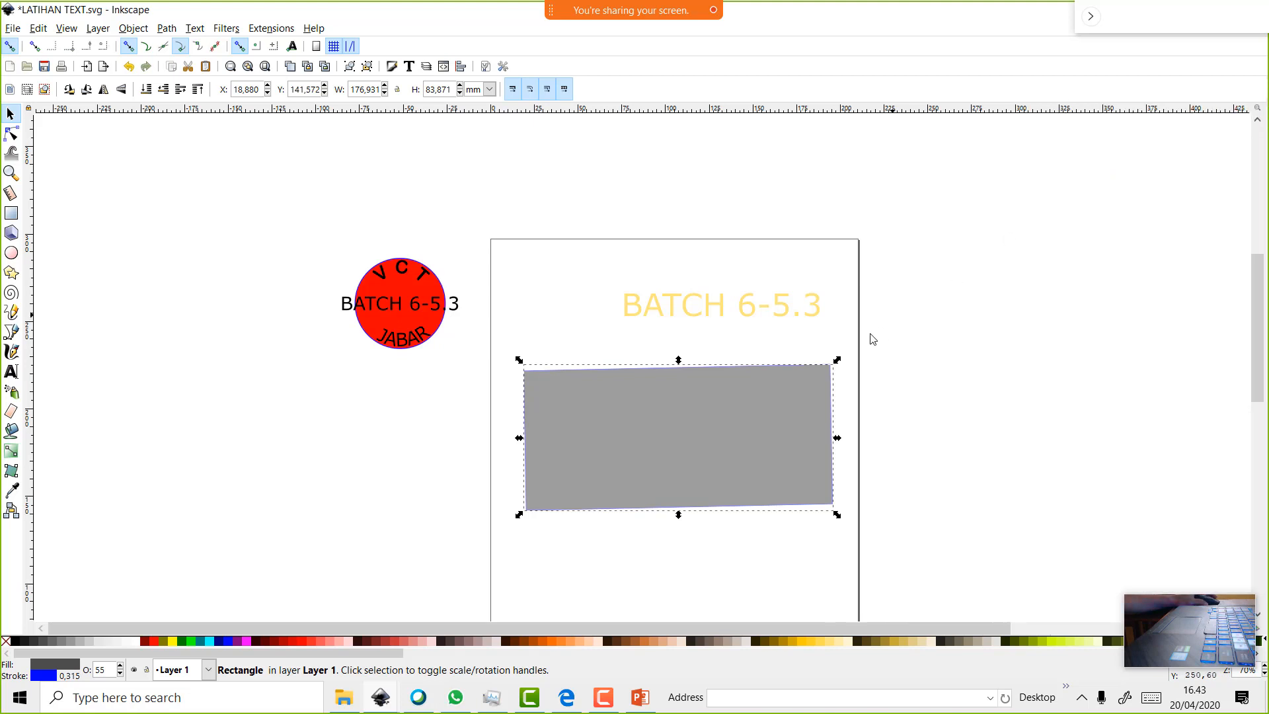
Try various fill colours on the rectangle using the Fill and Stroke RGB and HSL sliders
right_click(641, 413)
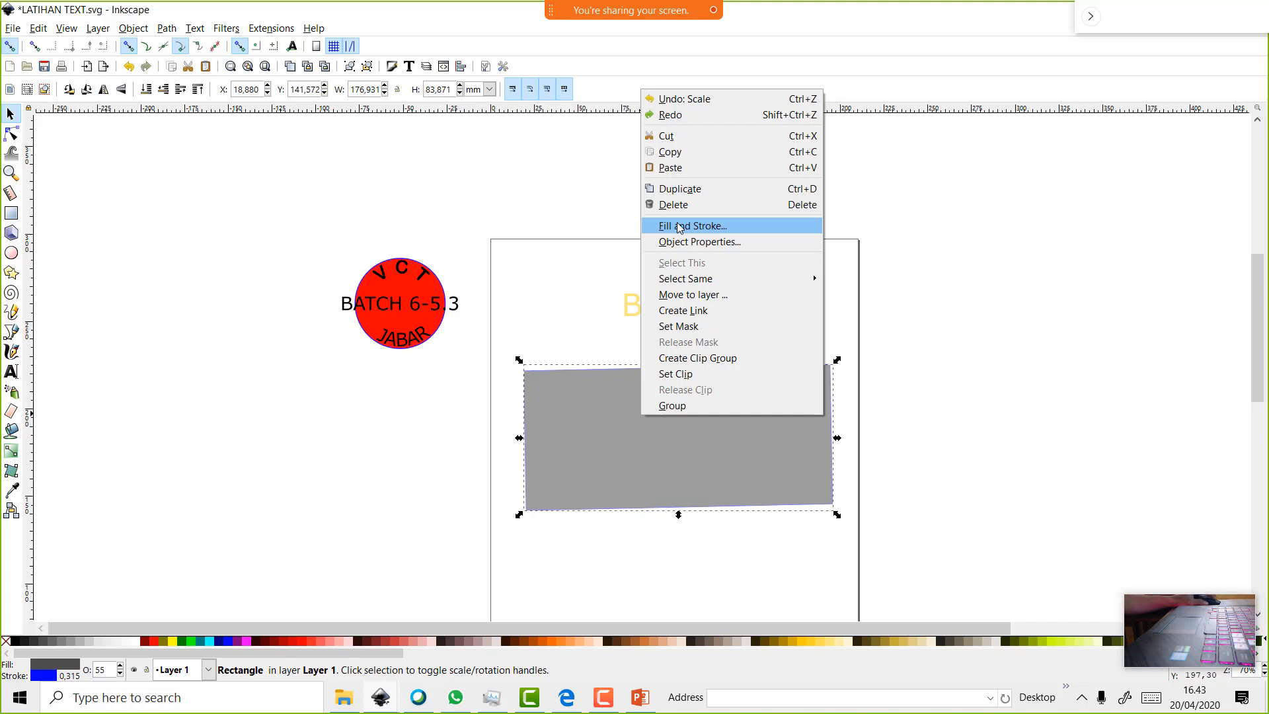
click(678, 228)
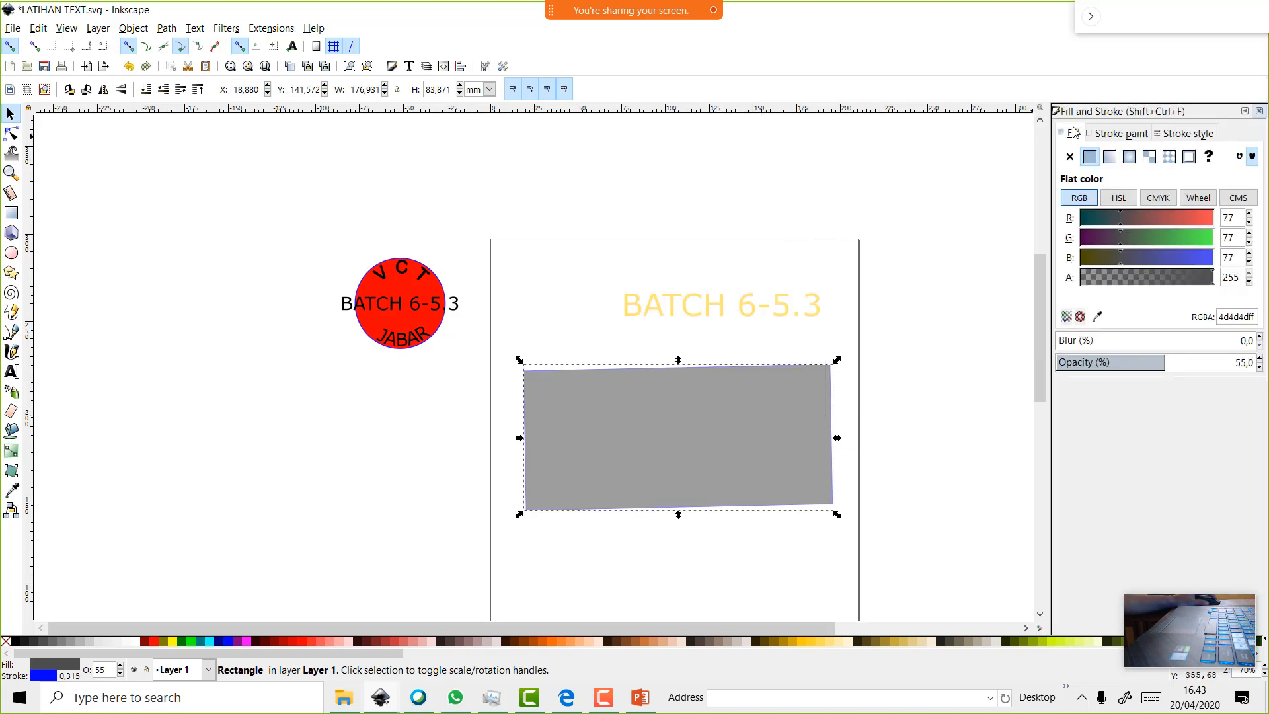
click(1071, 157)
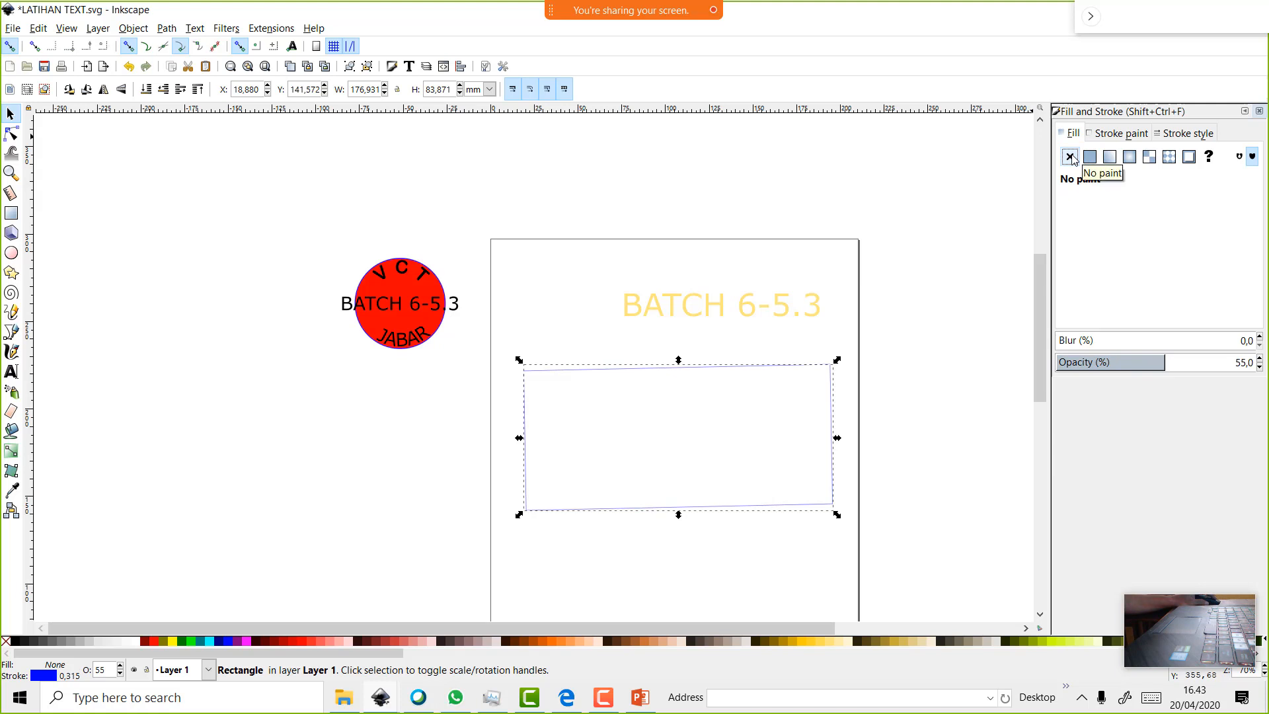
click(1090, 156)
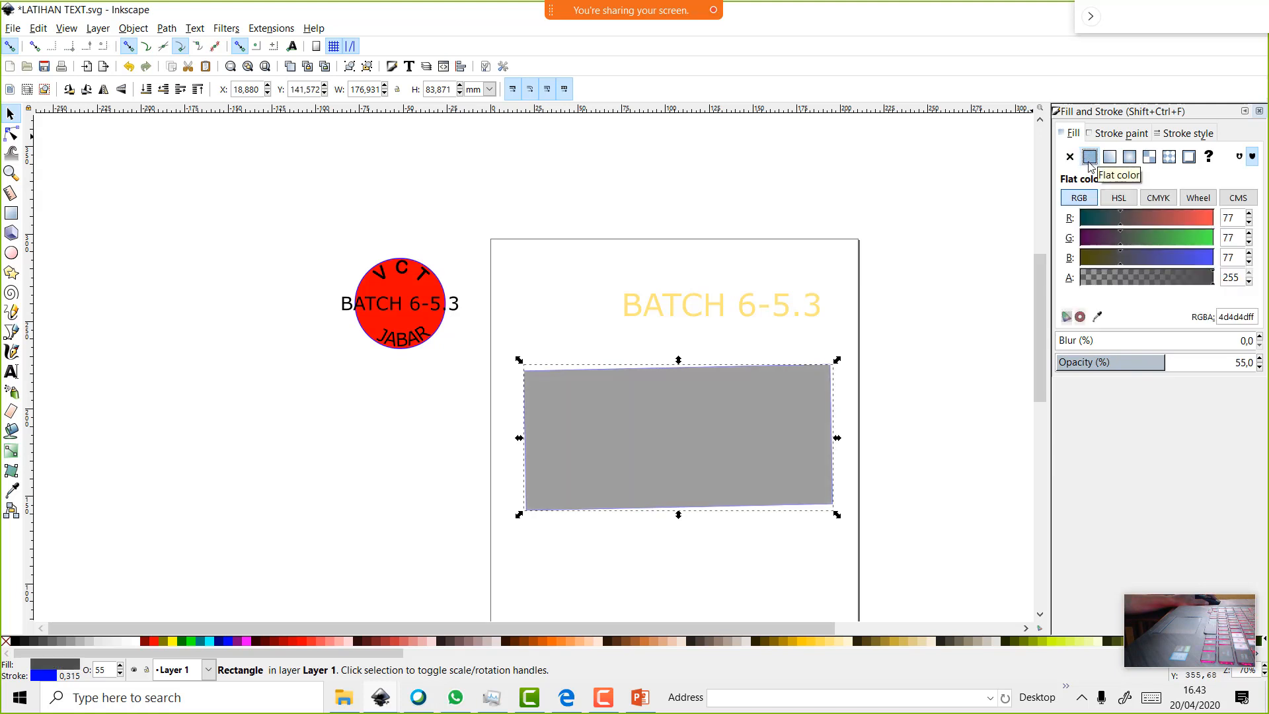
click(1145, 238)
click(1181, 239)
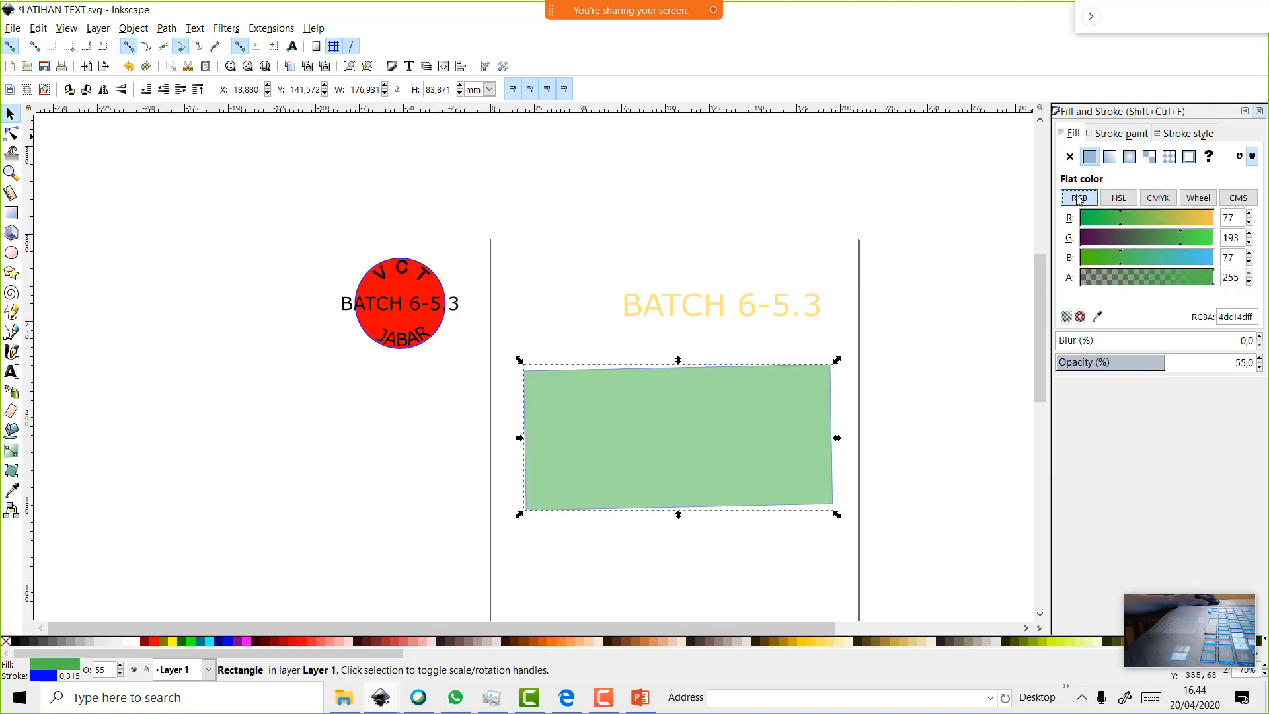
click(1087, 220)
click(1120, 198)
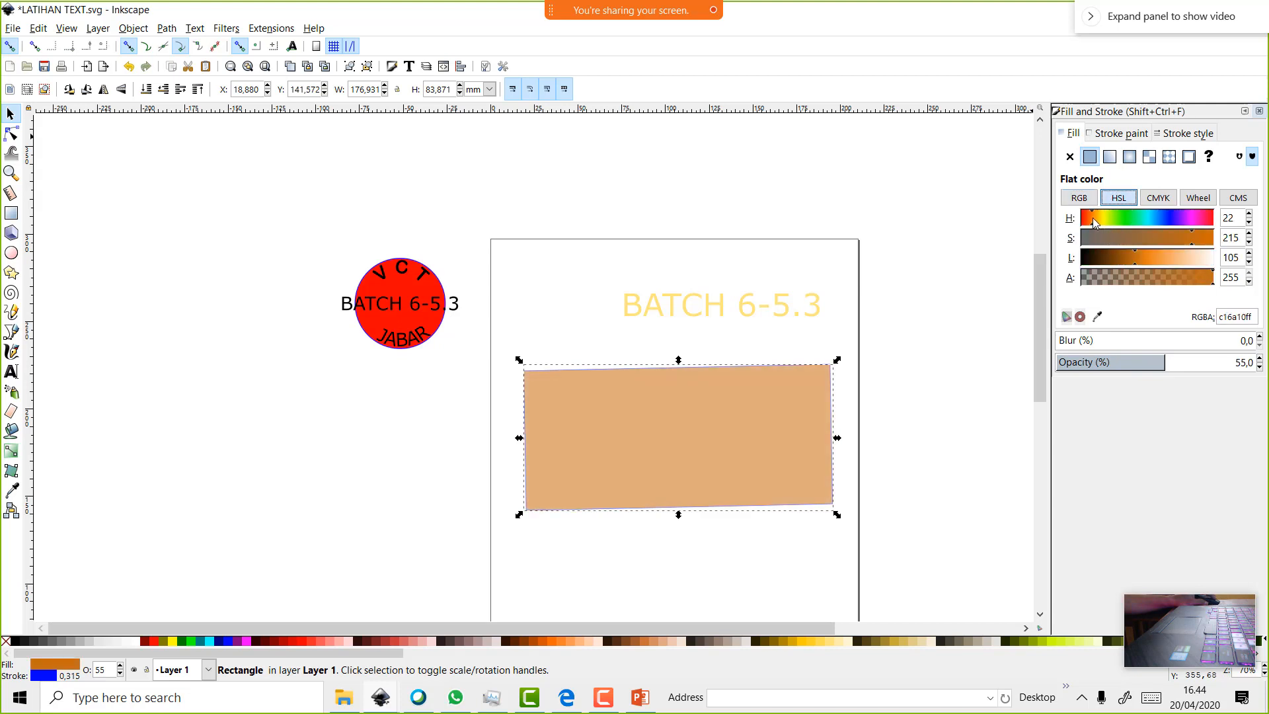
mouse_move(1099, 223)
mouse_down()
mouse_move(1110, 222)
mouse_move(1087, 221)
mouse_up()
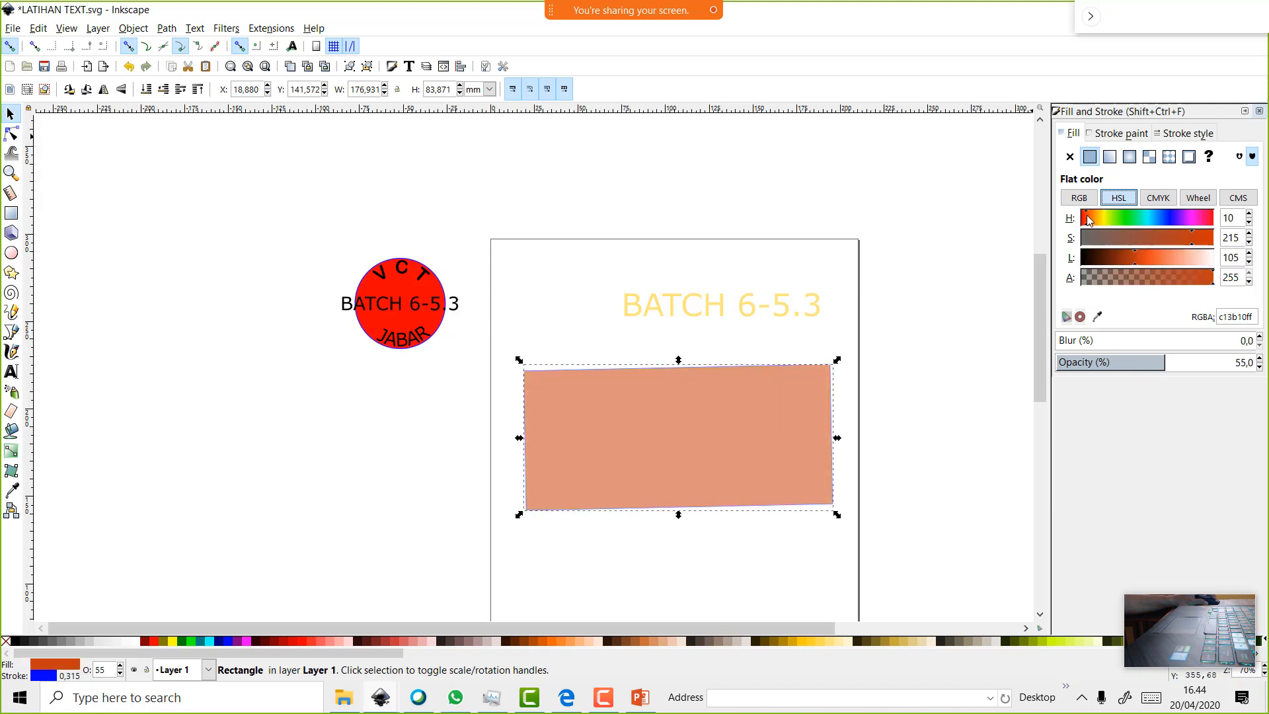
click(1174, 222)
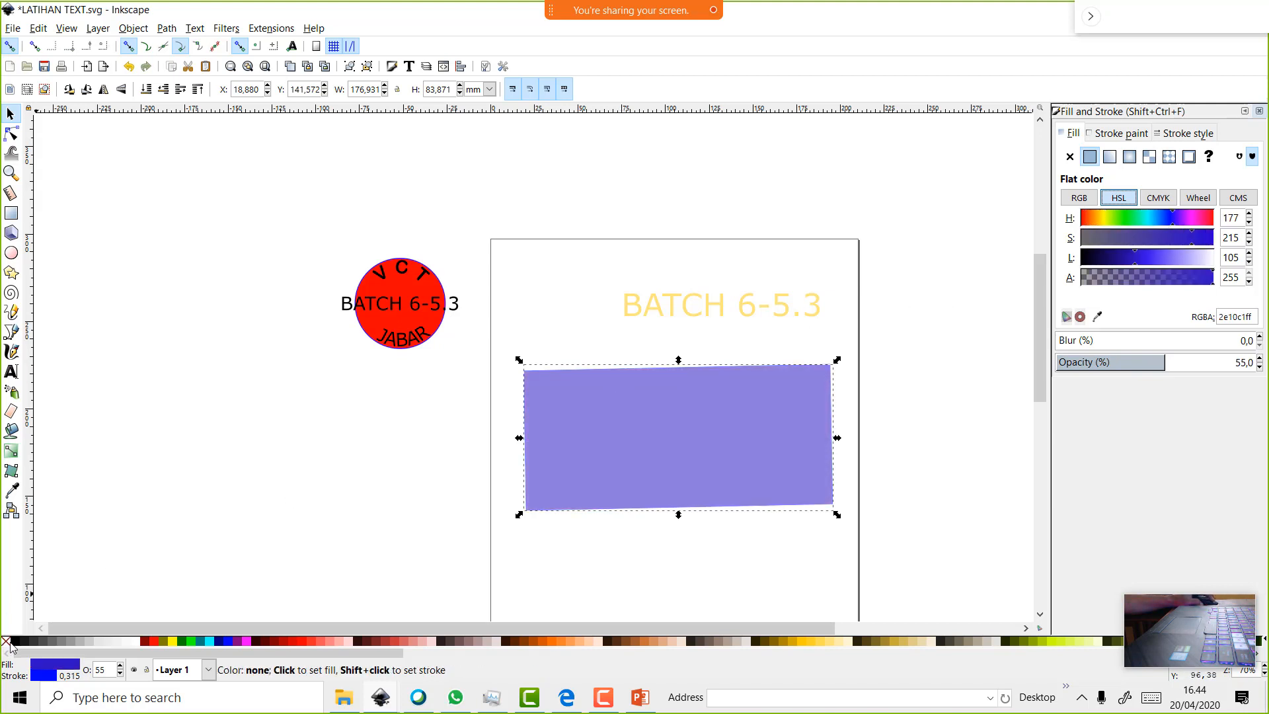
Fill the rectangle pure red at 55% opacity and rotate it back to level
click(154, 642)
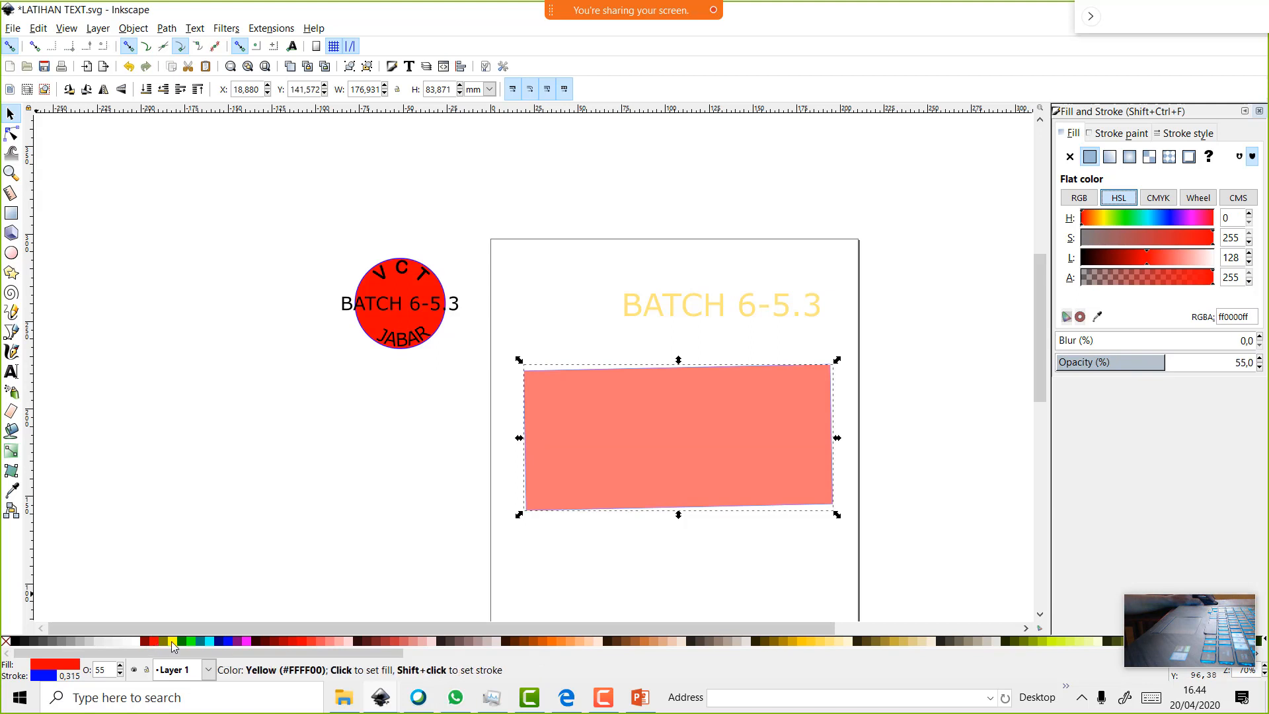
click(173, 642)
click(154, 643)
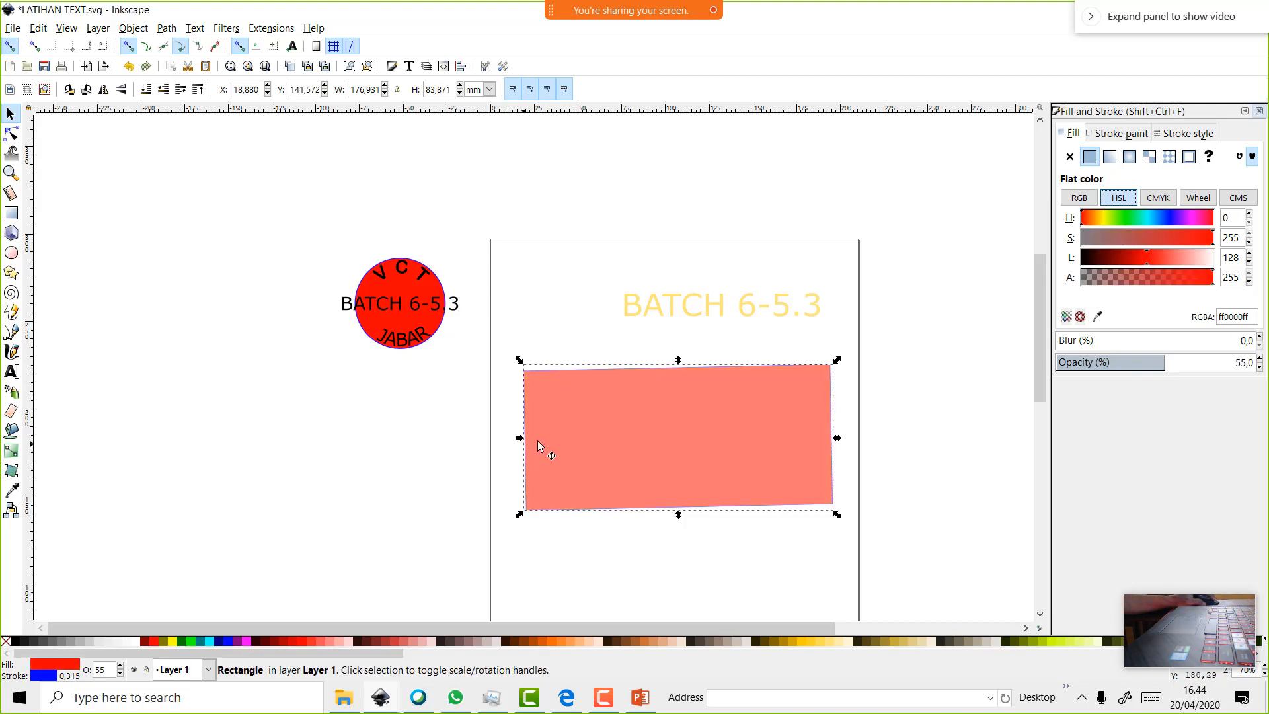
click(620, 421)
drag(845, 362, 835, 368)
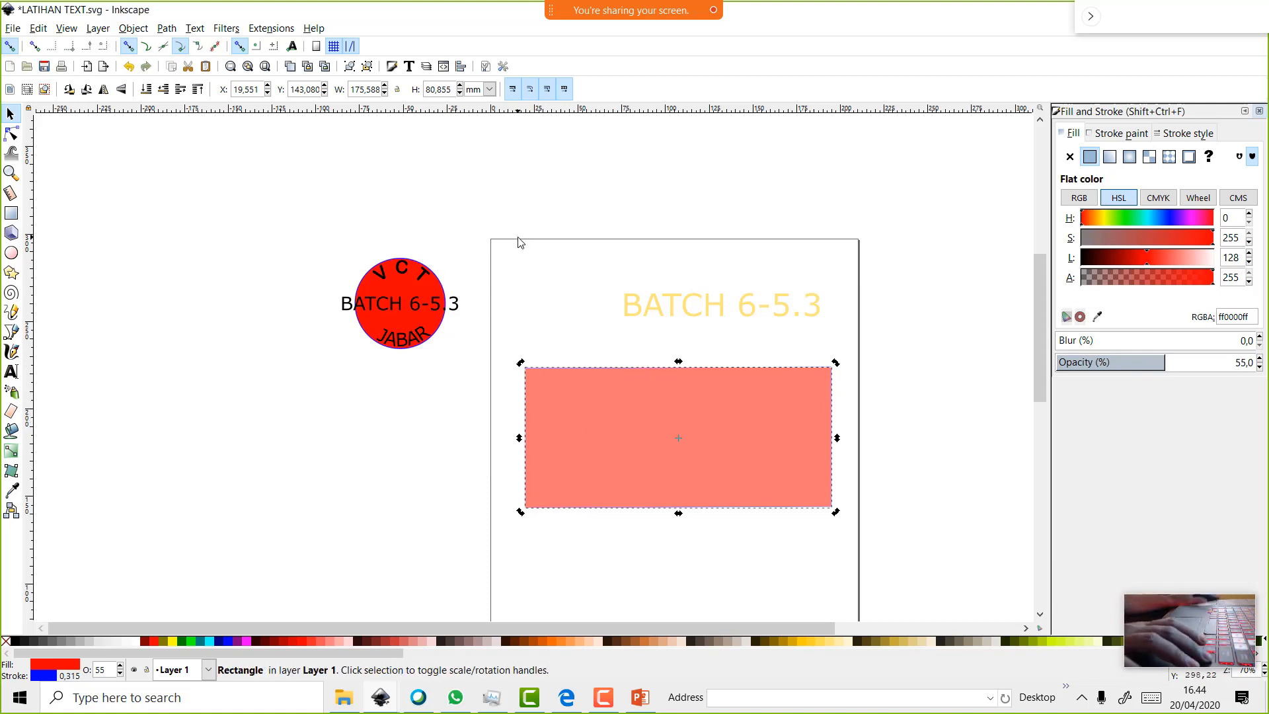
Add the text 'VCT BATCH 6' on the rectangle
scroll(519, 242, up, 2)
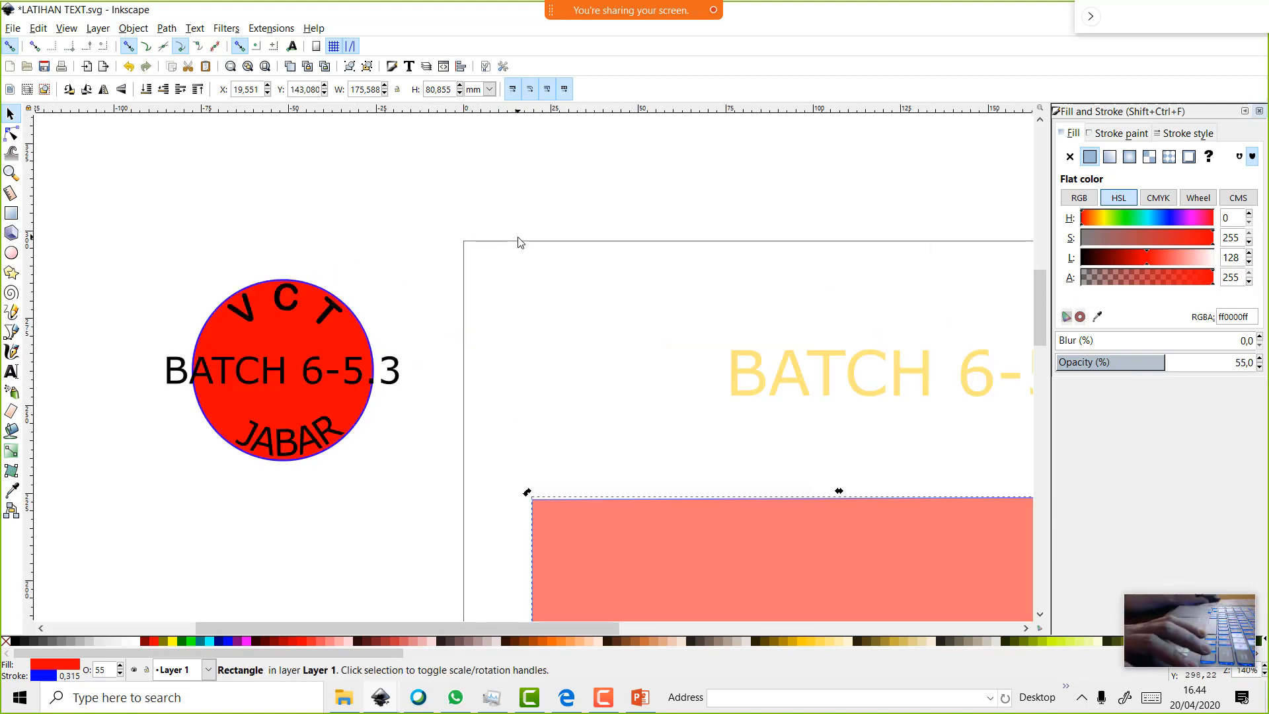
scroll(665, 383, down, 5)
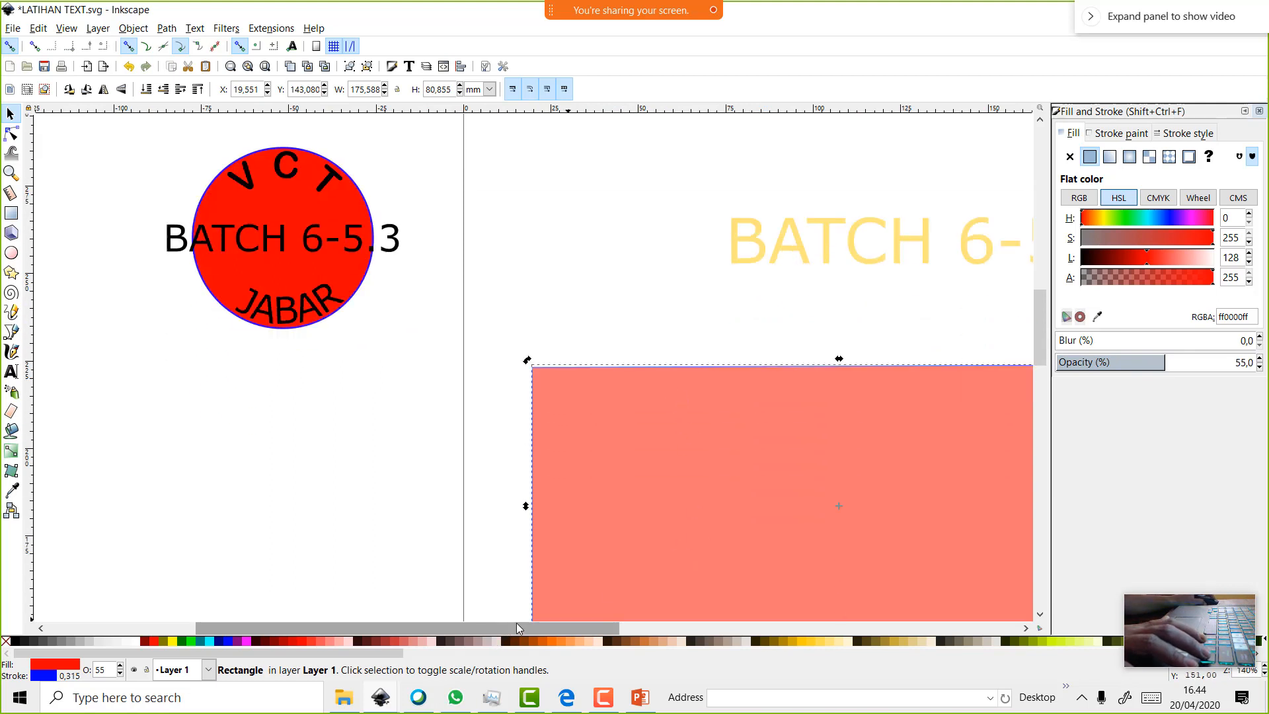
drag(517, 623, 628, 588)
scroll(624, 534, down, 4)
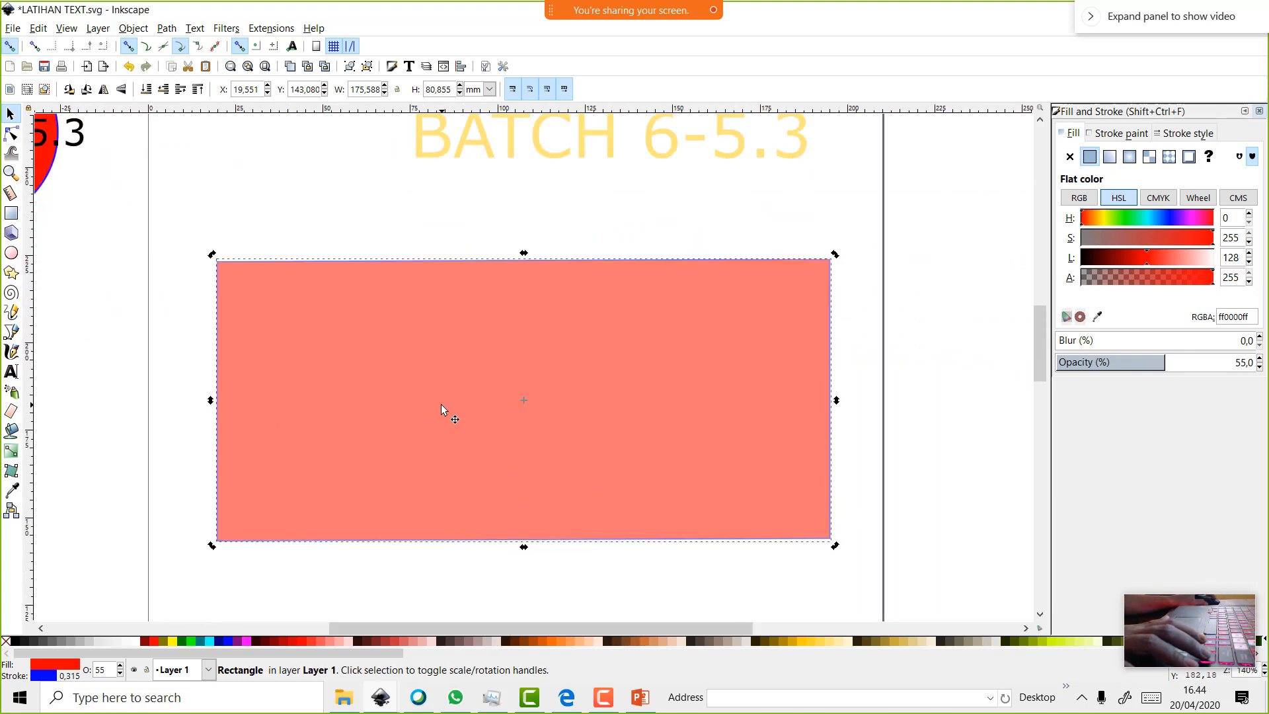
click(12, 372)
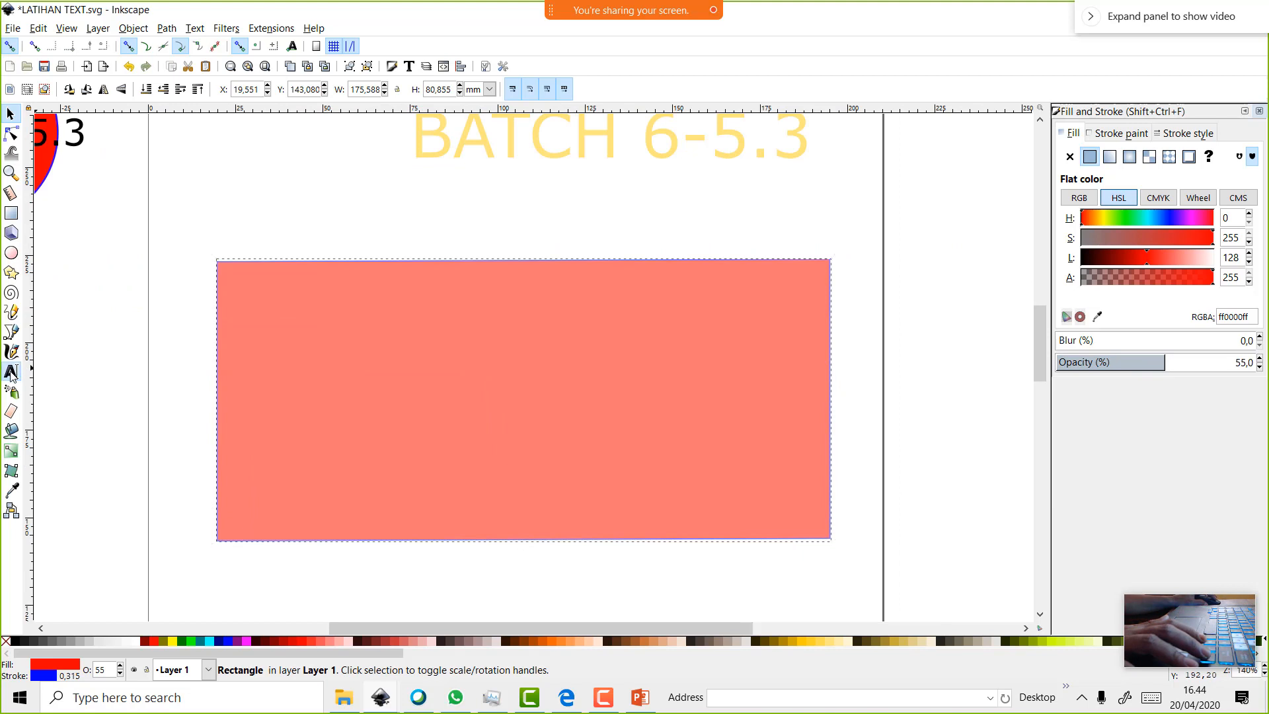
click(315, 402)
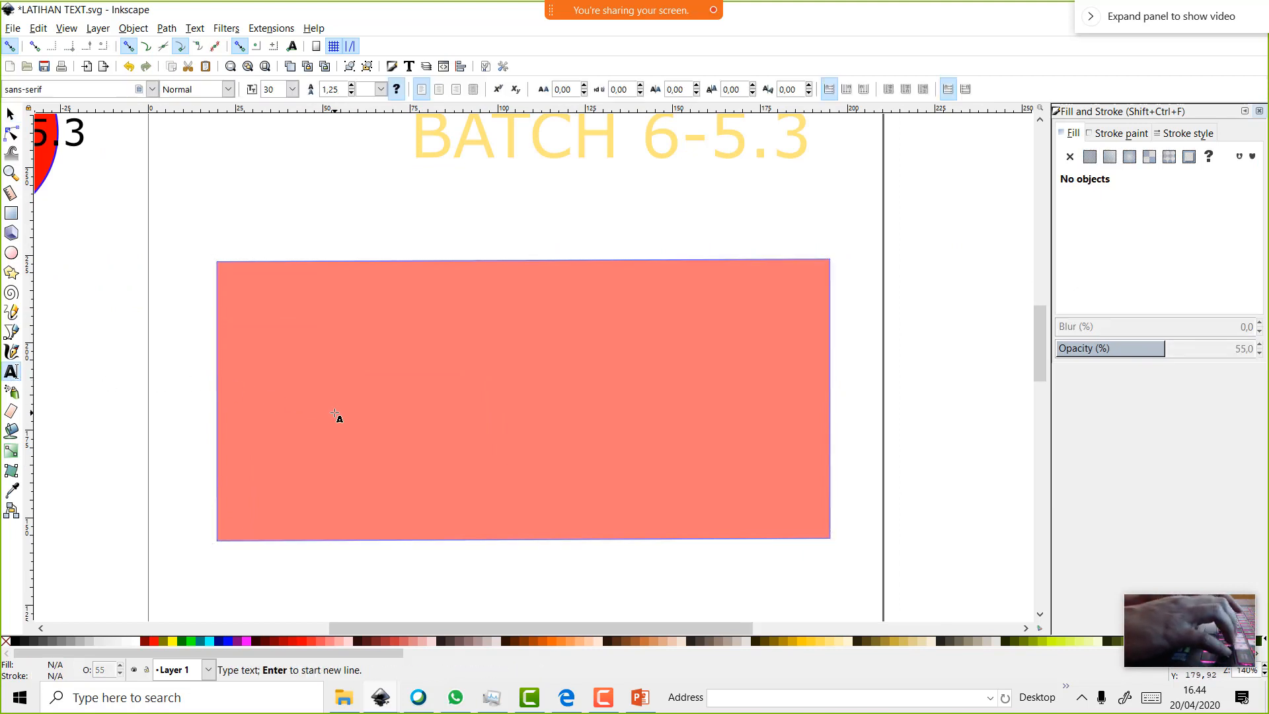
text(VCT)
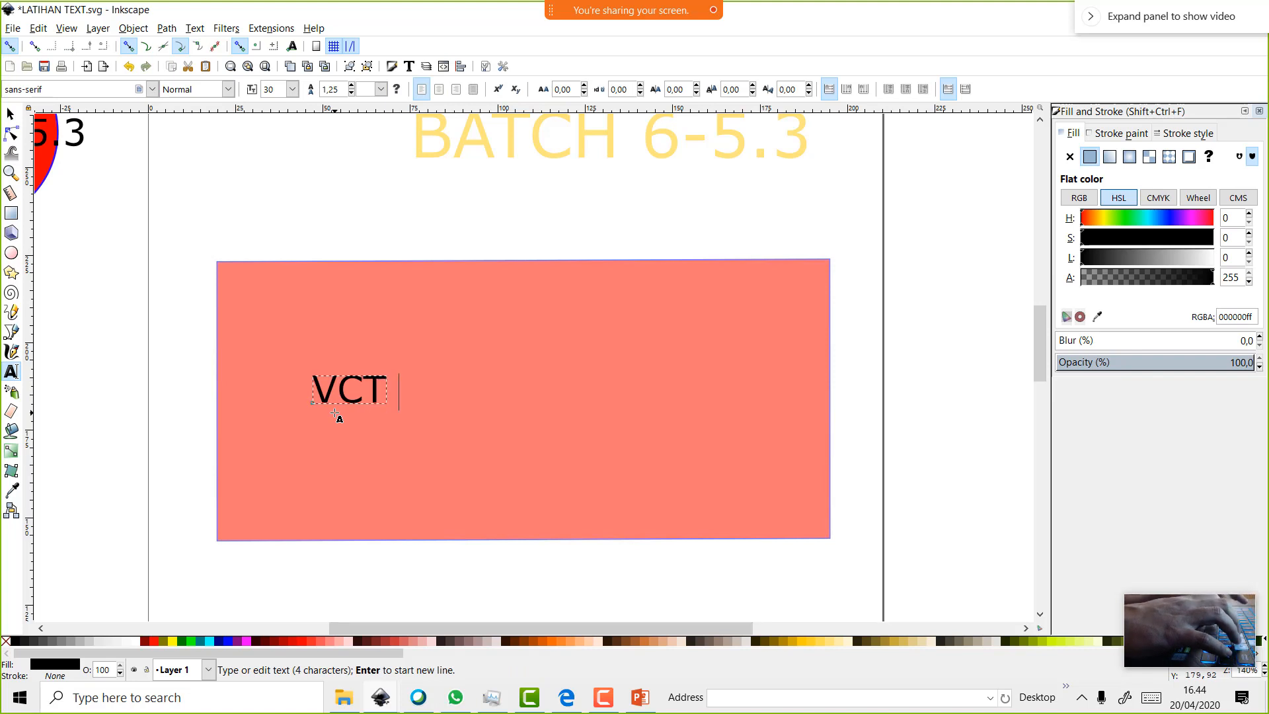
text( BATCH)
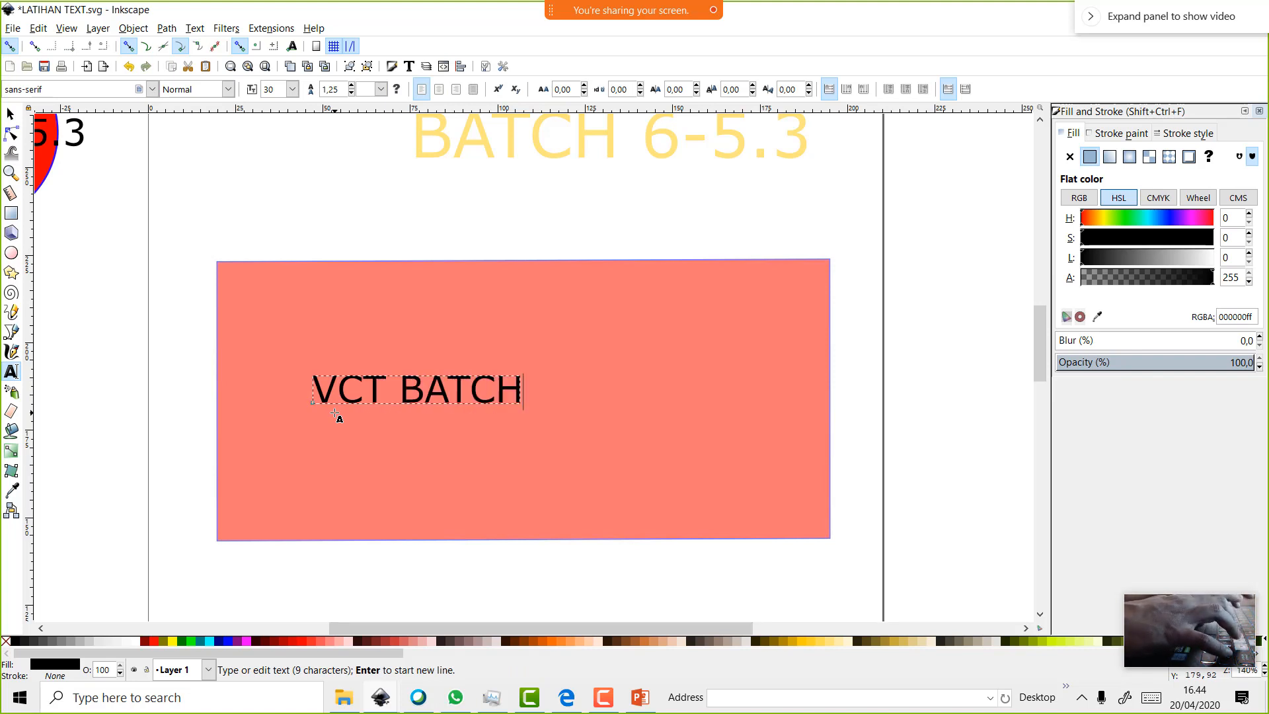
text( ^)
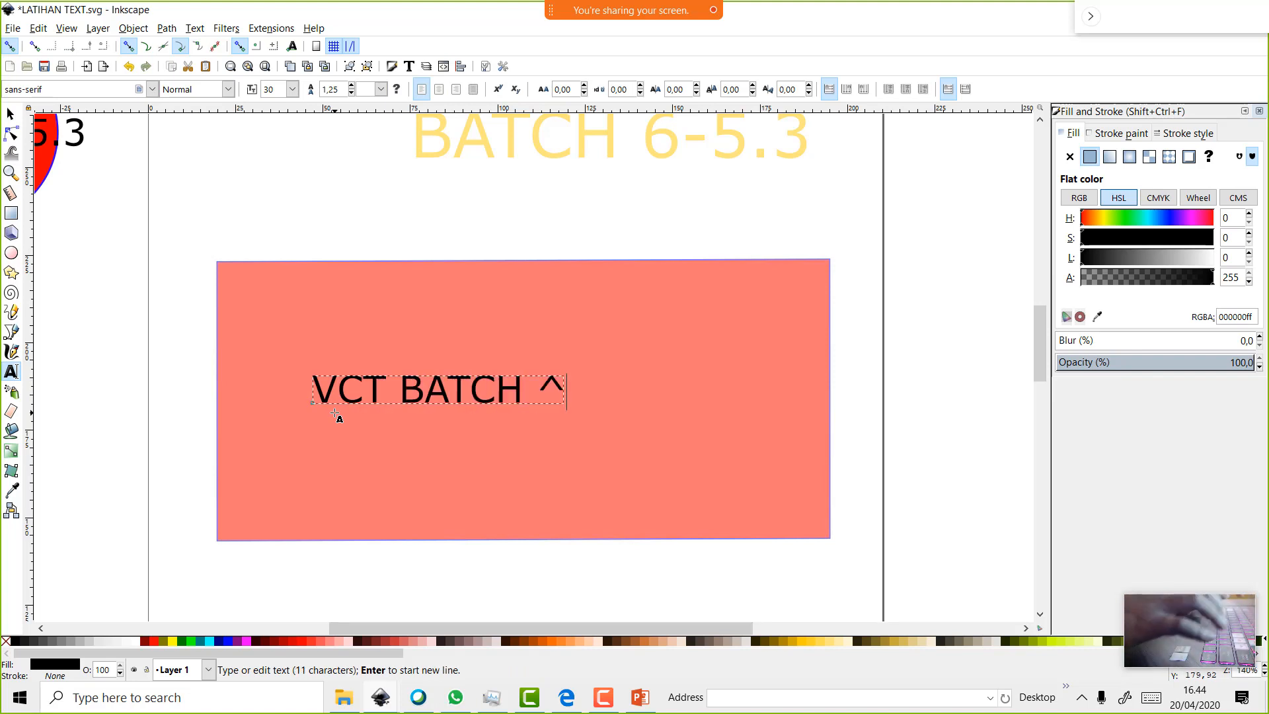
key(BackSpace)
text(6)
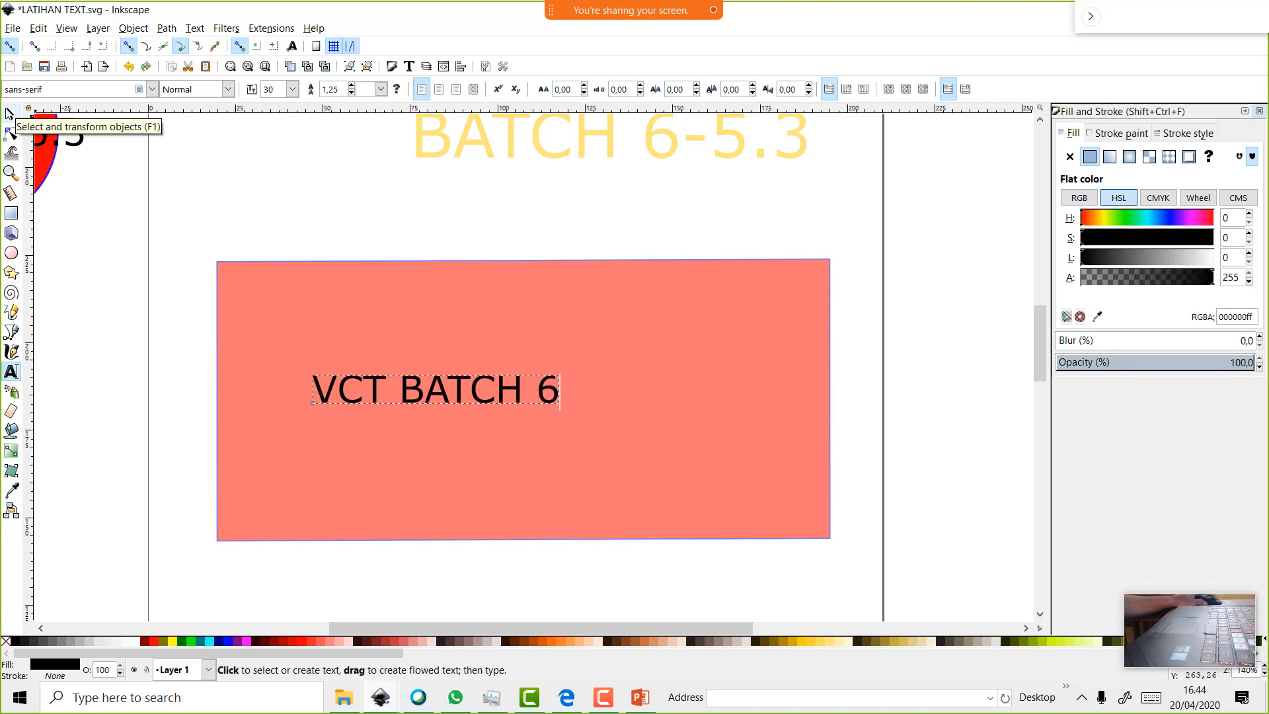
Centre the text on the rectangle and stretch it taller to about 89.6 × 33.7 mm
click(10, 114)
drag(465, 387, 549, 387)
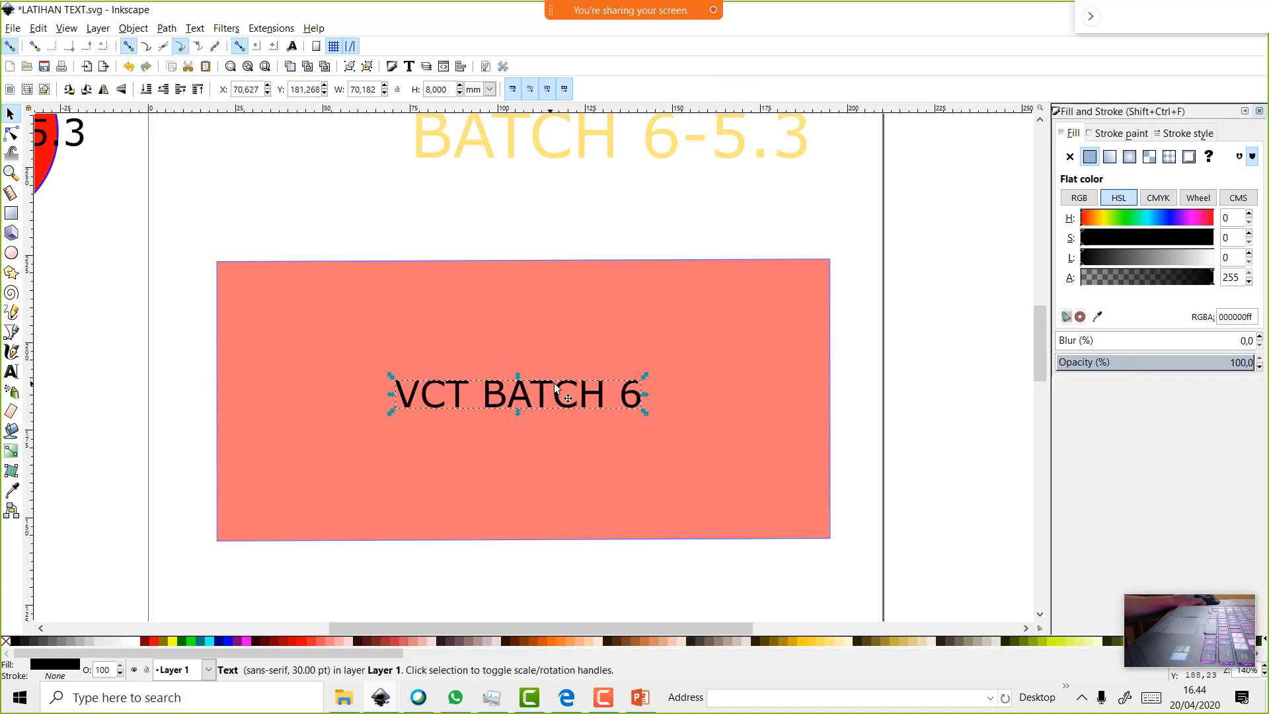
mouse_move(647, 373)
mouse_down()
mouse_move(707, 305)
mouse_move(707, 285)
mouse_move(665, 377)
mouse_up()
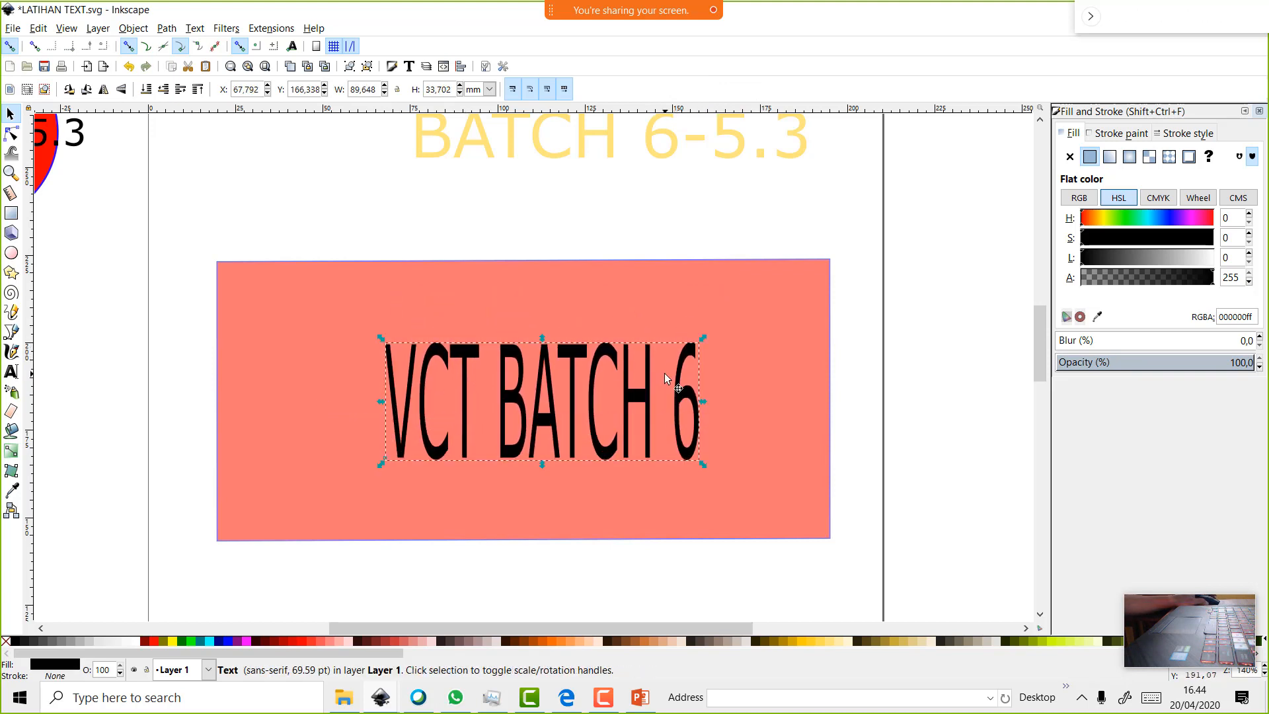
Browse the font list and apply Berlin Sans FB Demi to the VCT BATCH 6 text
click(408, 67)
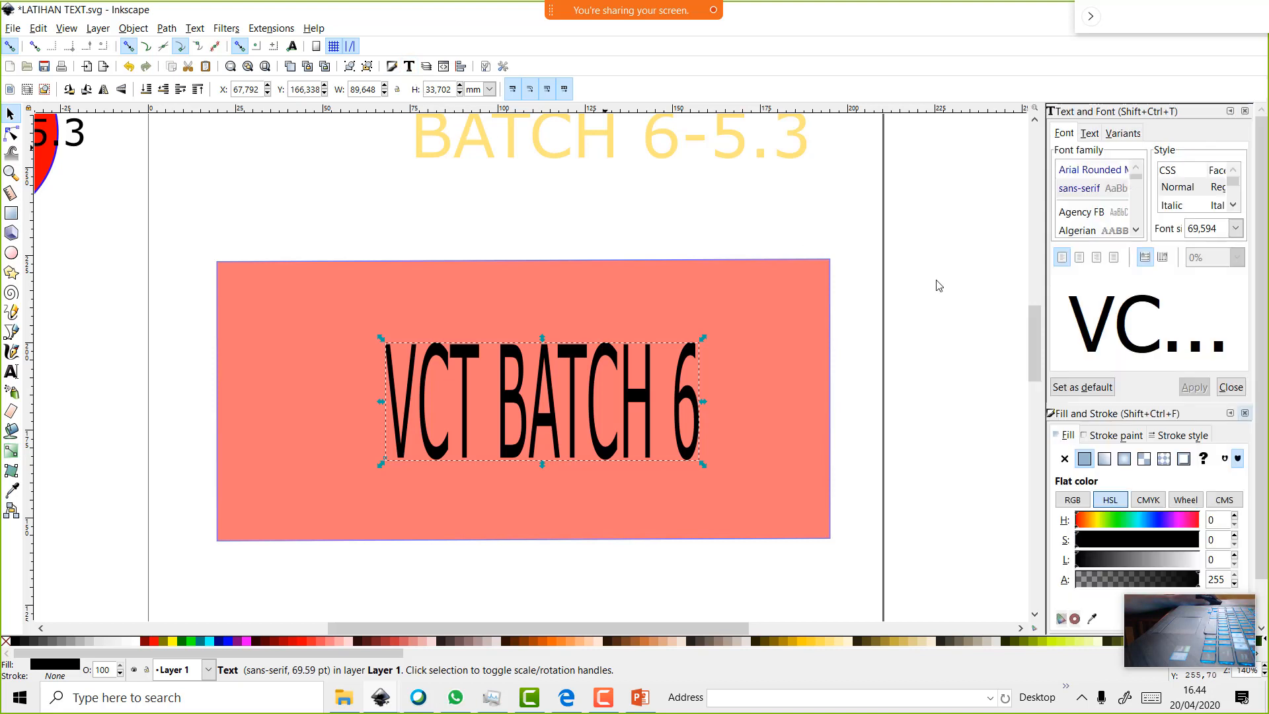
click(1079, 212)
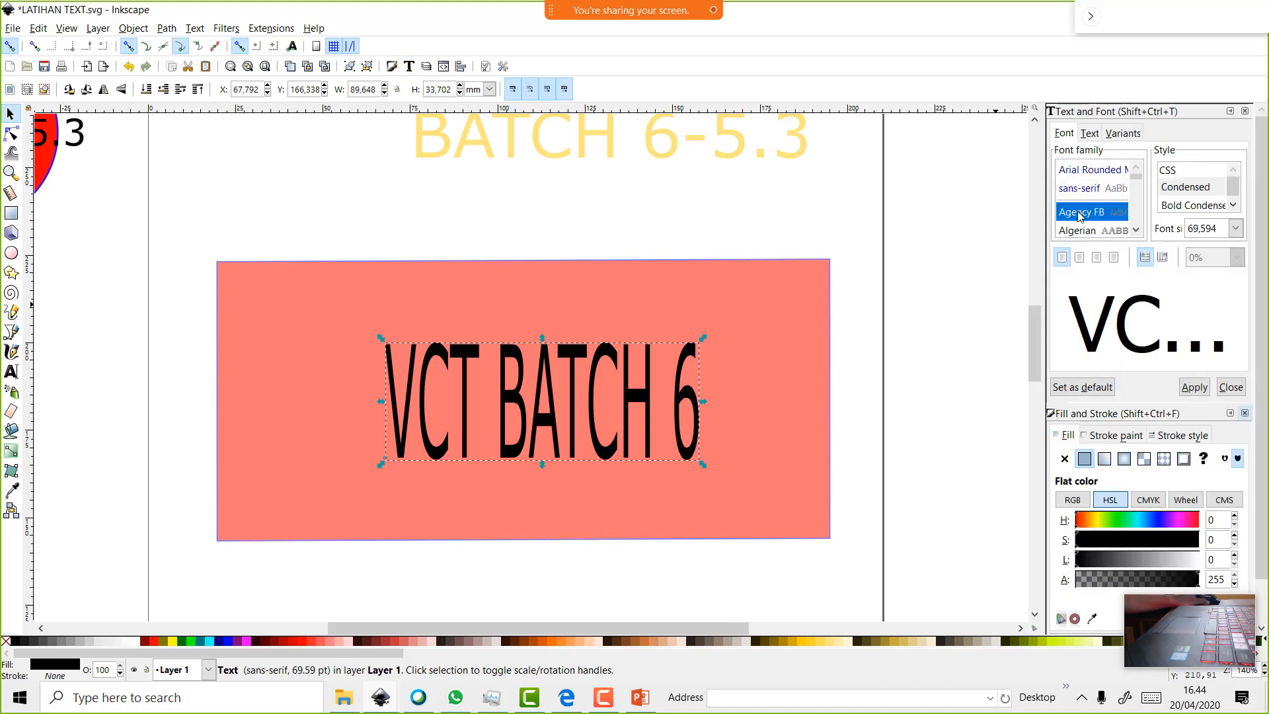
click(1084, 230)
scroll(1084, 213, down, 1)
click(1086, 217)
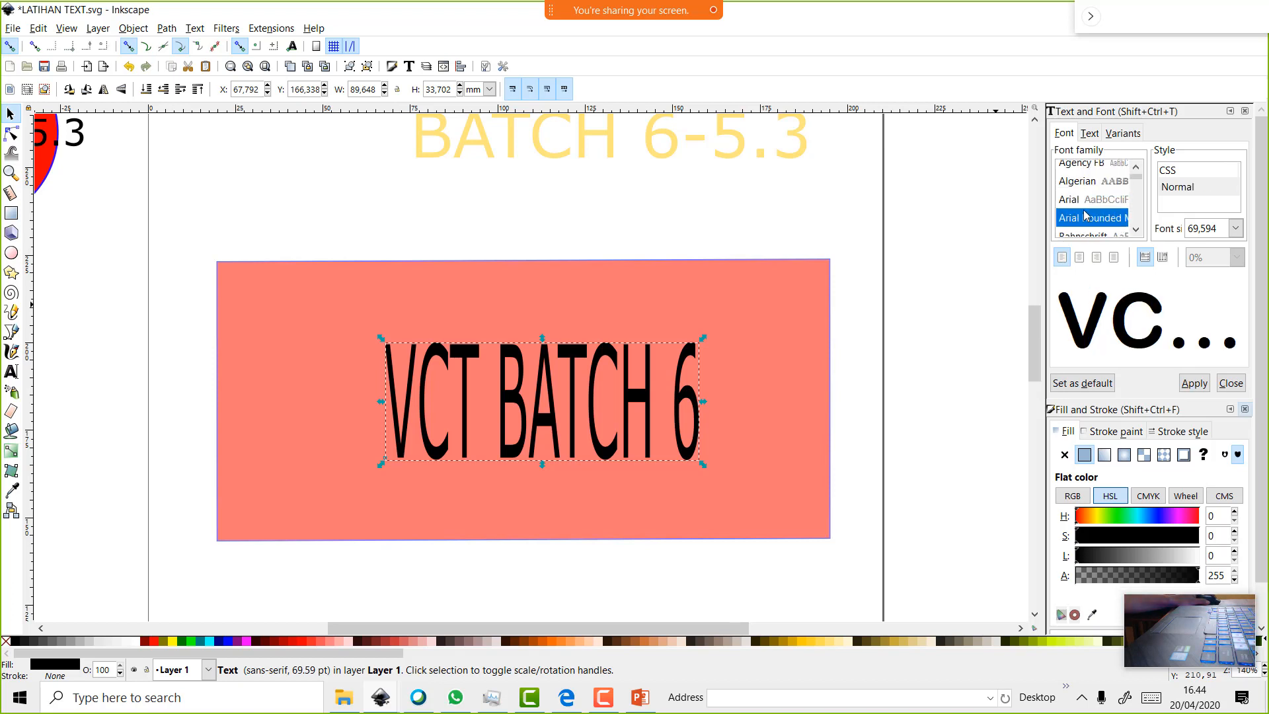
scroll(1086, 215, down, 1)
click(1088, 210)
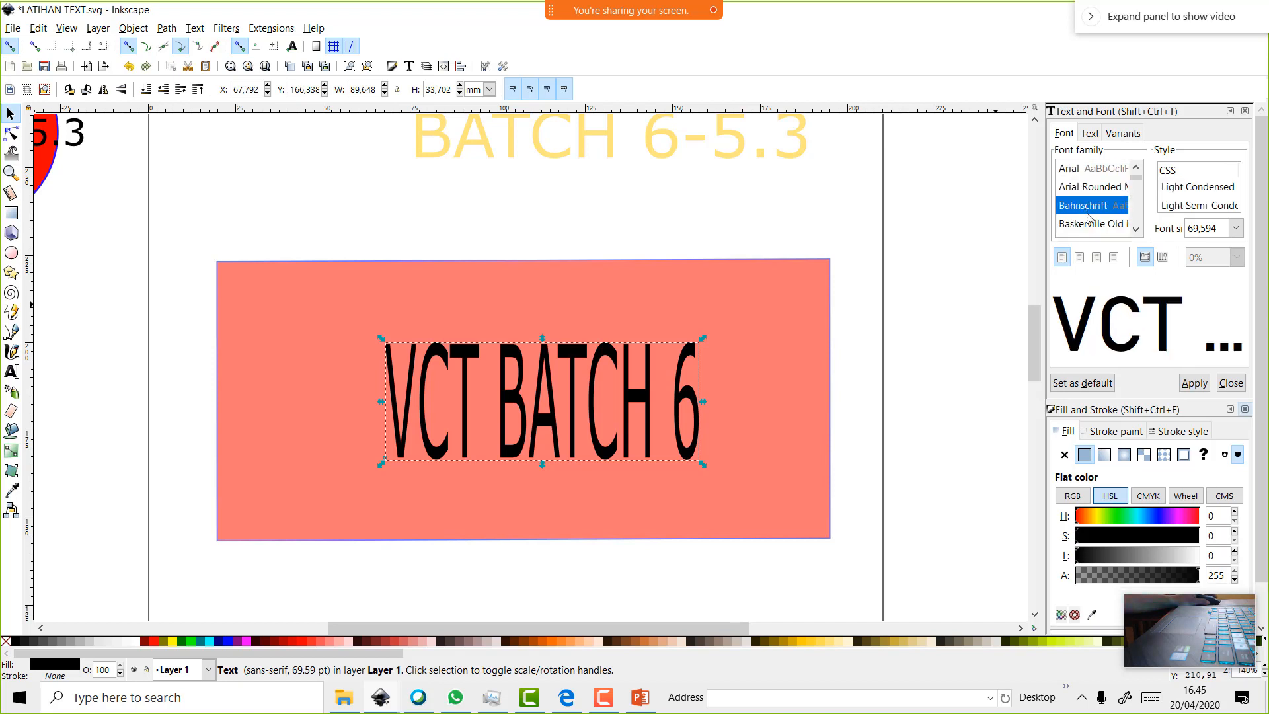
click(1094, 228)
scroll(1097, 231, down, 1)
scroll(1097, 231, down, 3)
click(1097, 225)
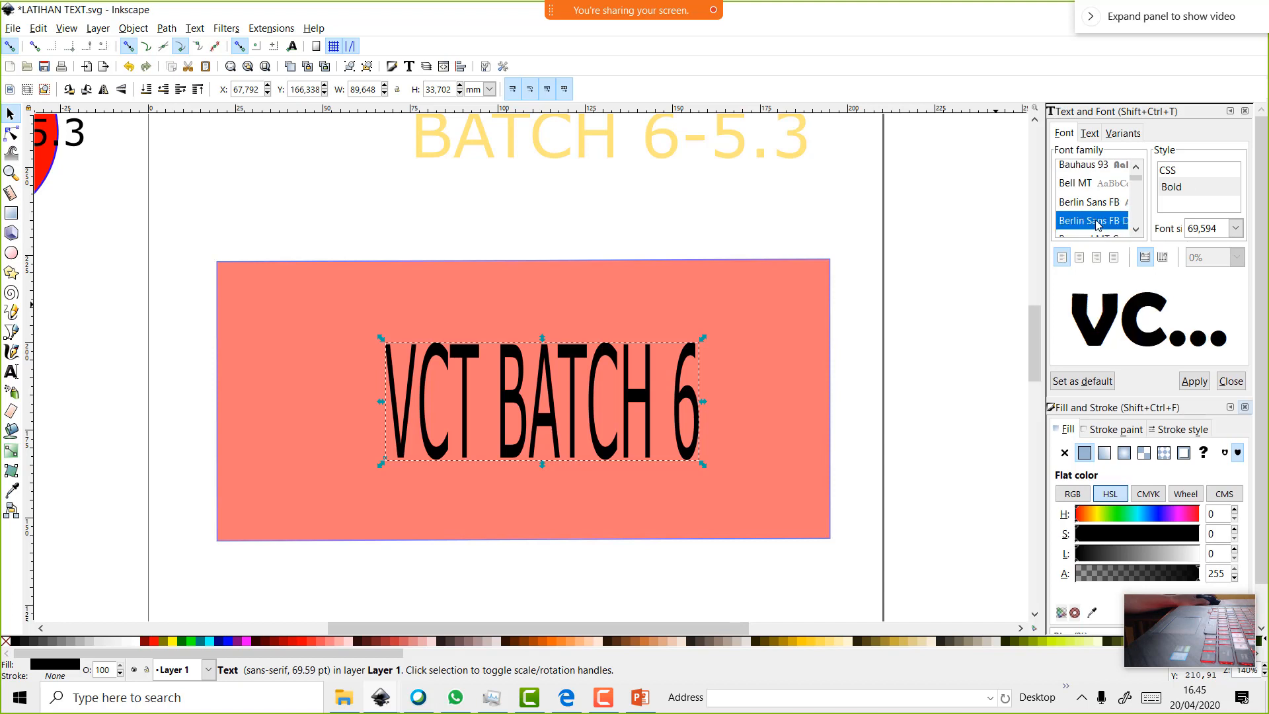
click(1202, 386)
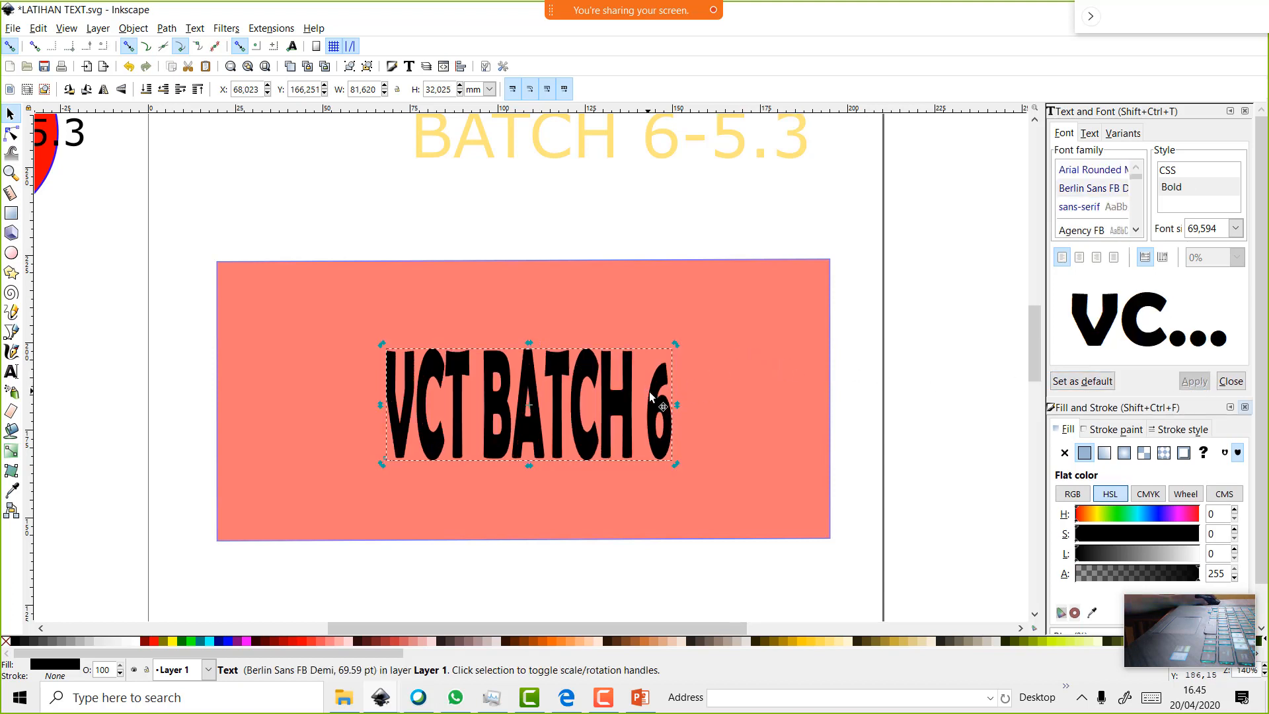
Preview Agency FB, then reselect the VCT BATCH 6 text
click(1102, 229)
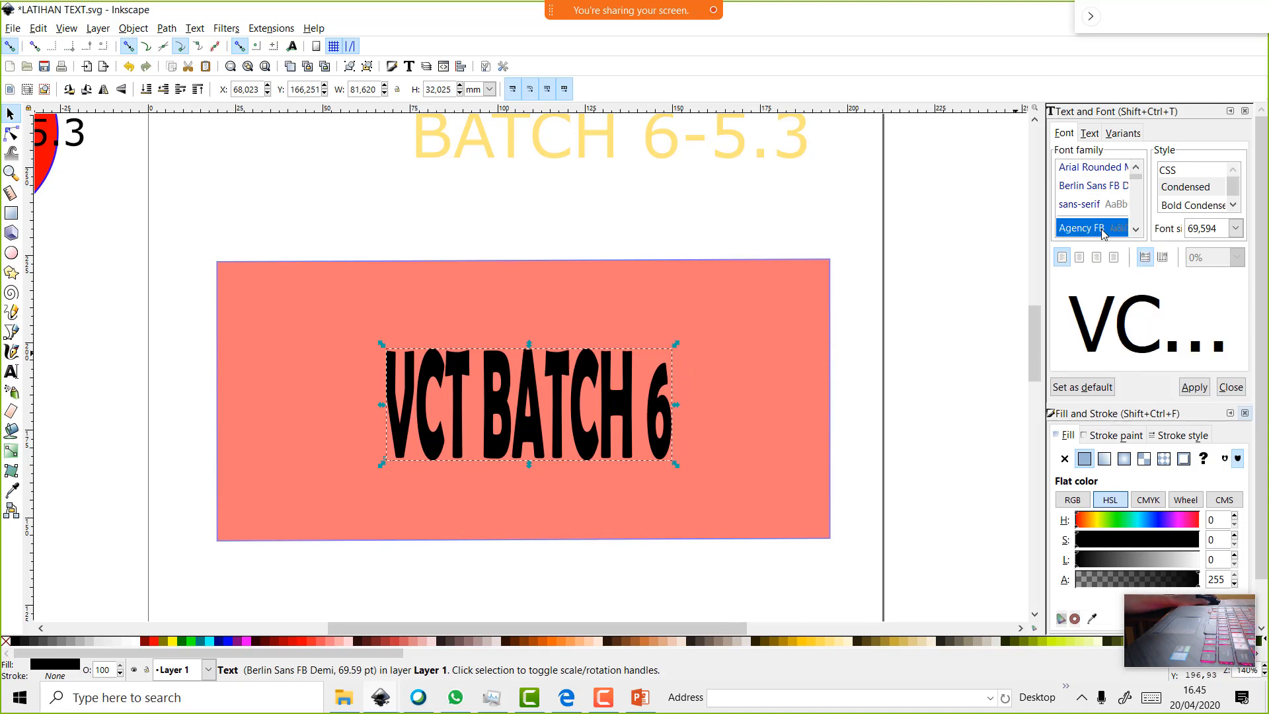
click(721, 388)
click(663, 409)
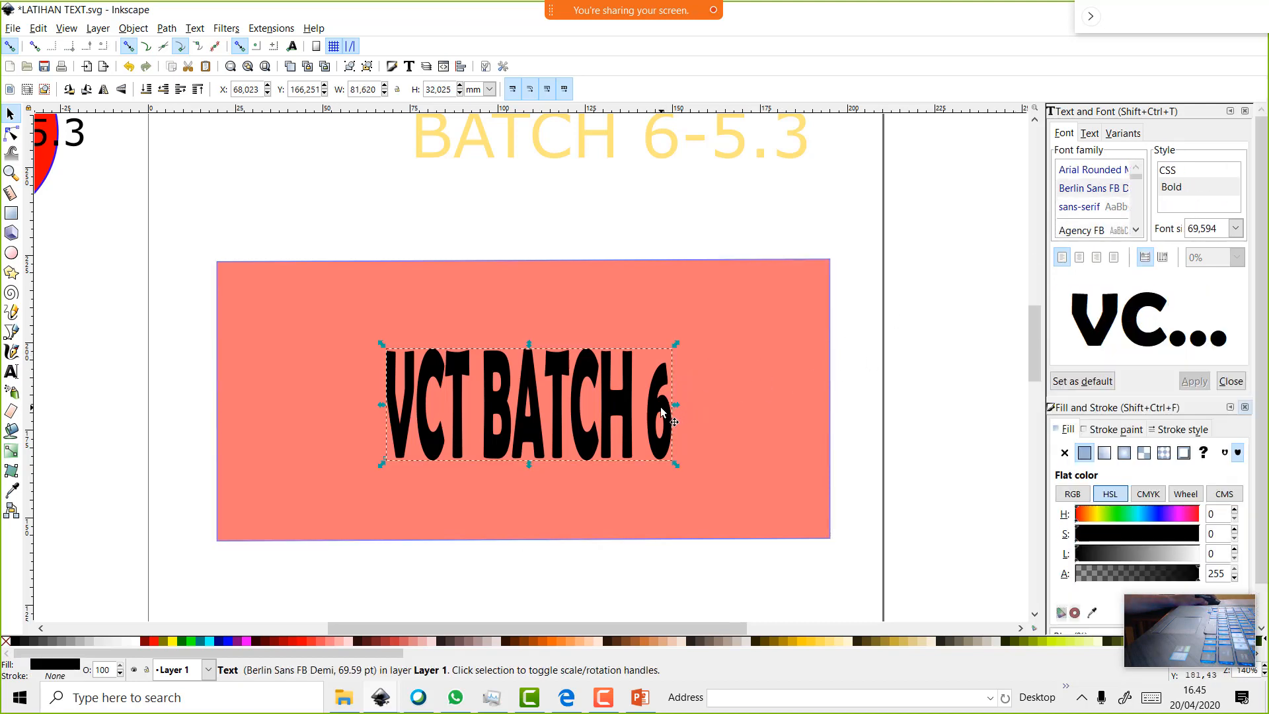
double_click(662, 407)
scroll(661, 408, up, 2)
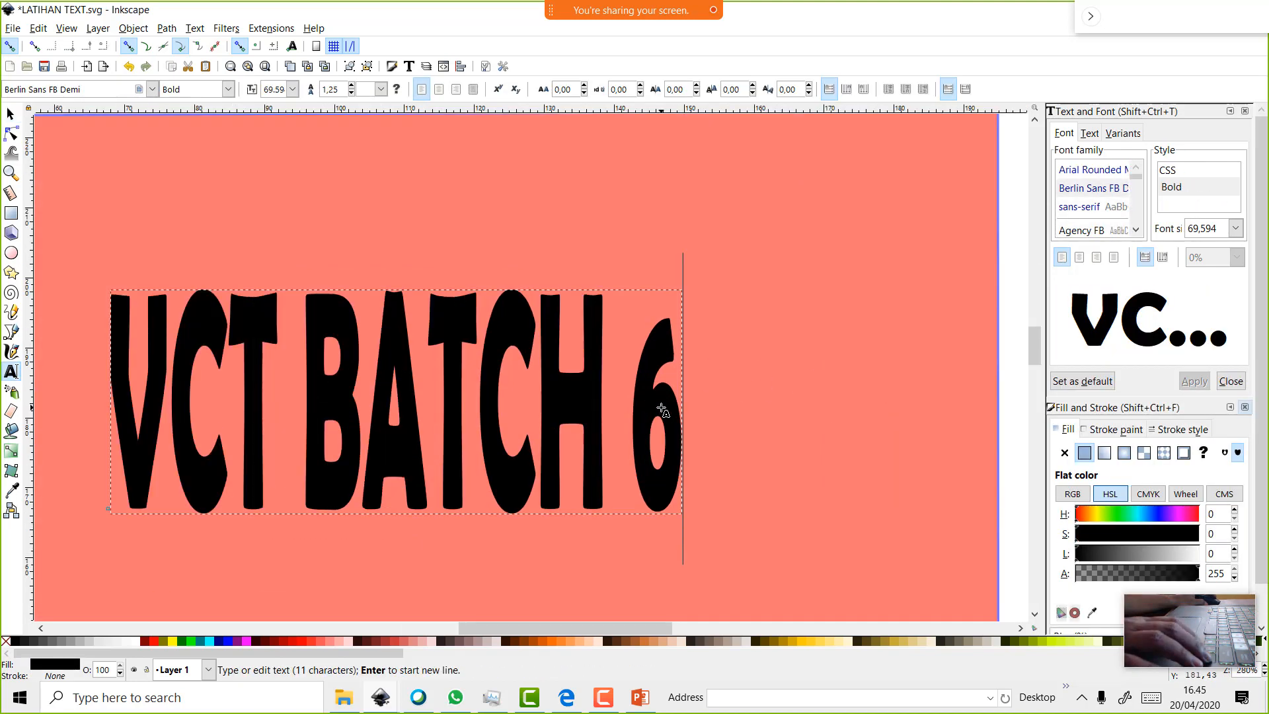
key(BackSpace)
key(BackSpace)
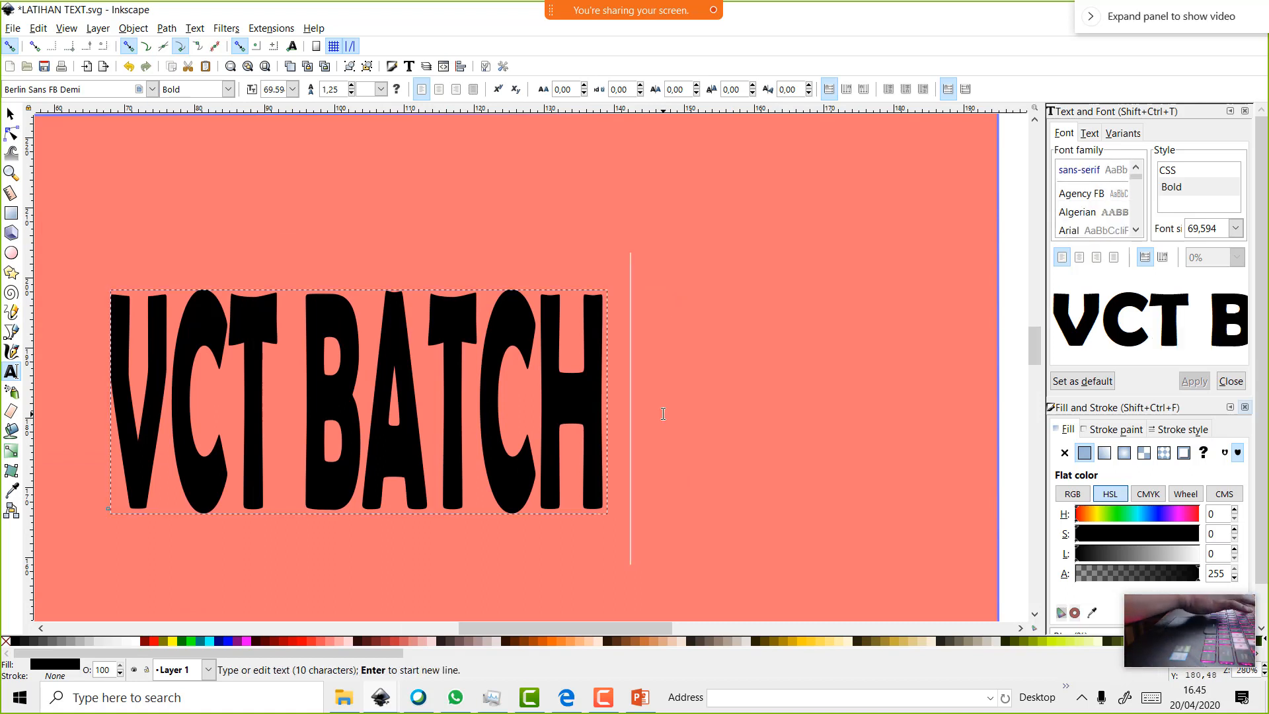
text(6)
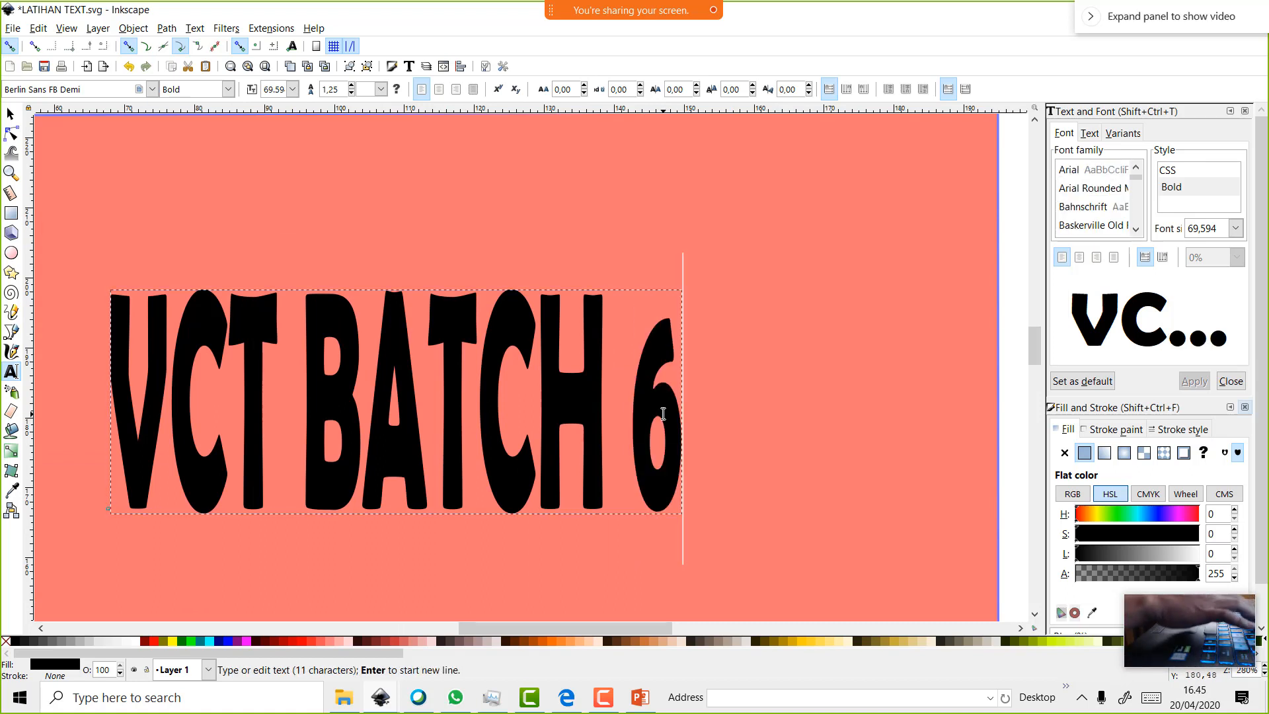
key(BackSpace)
key(BackSpace)
key(BackSpace)
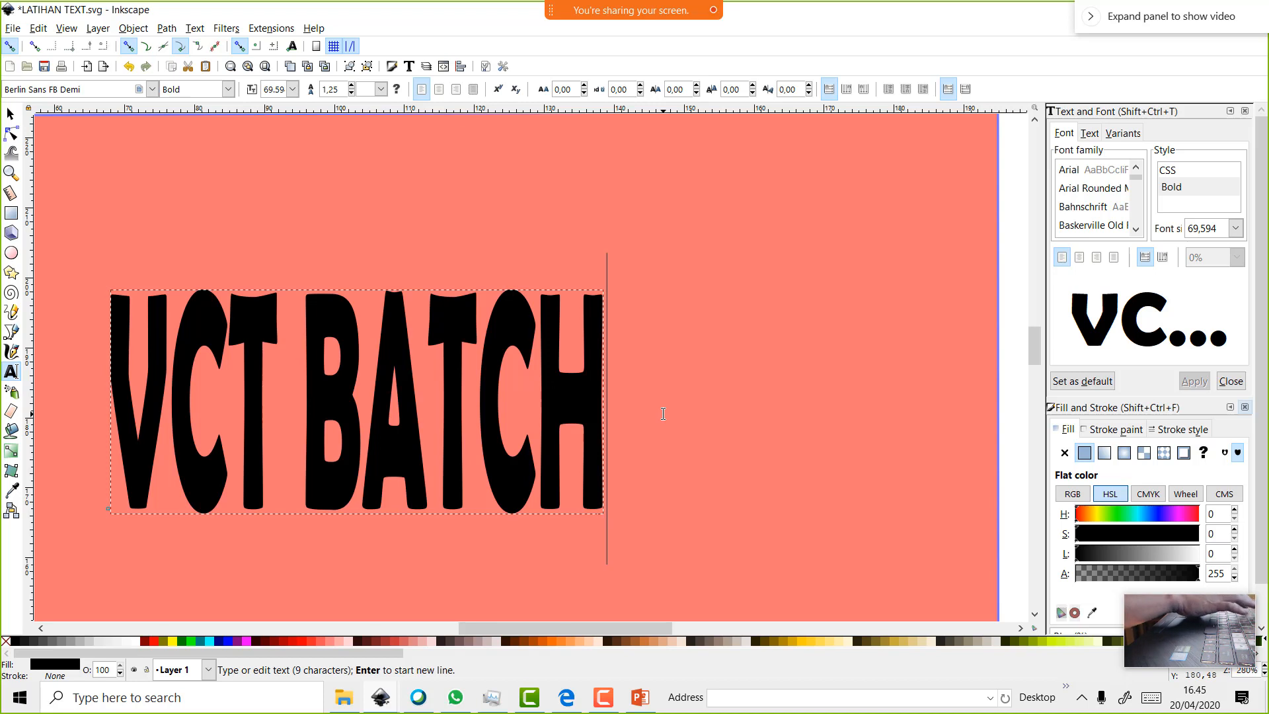
text(h)
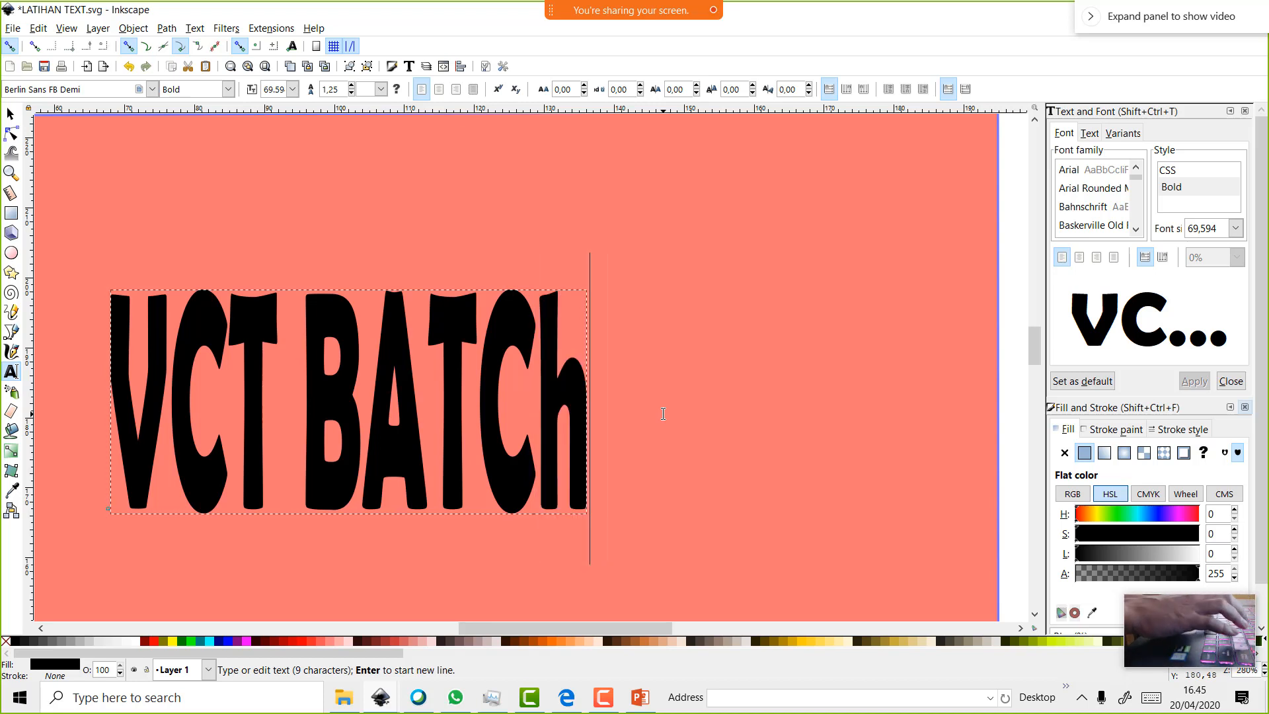
key(BackSpace)
text(H )
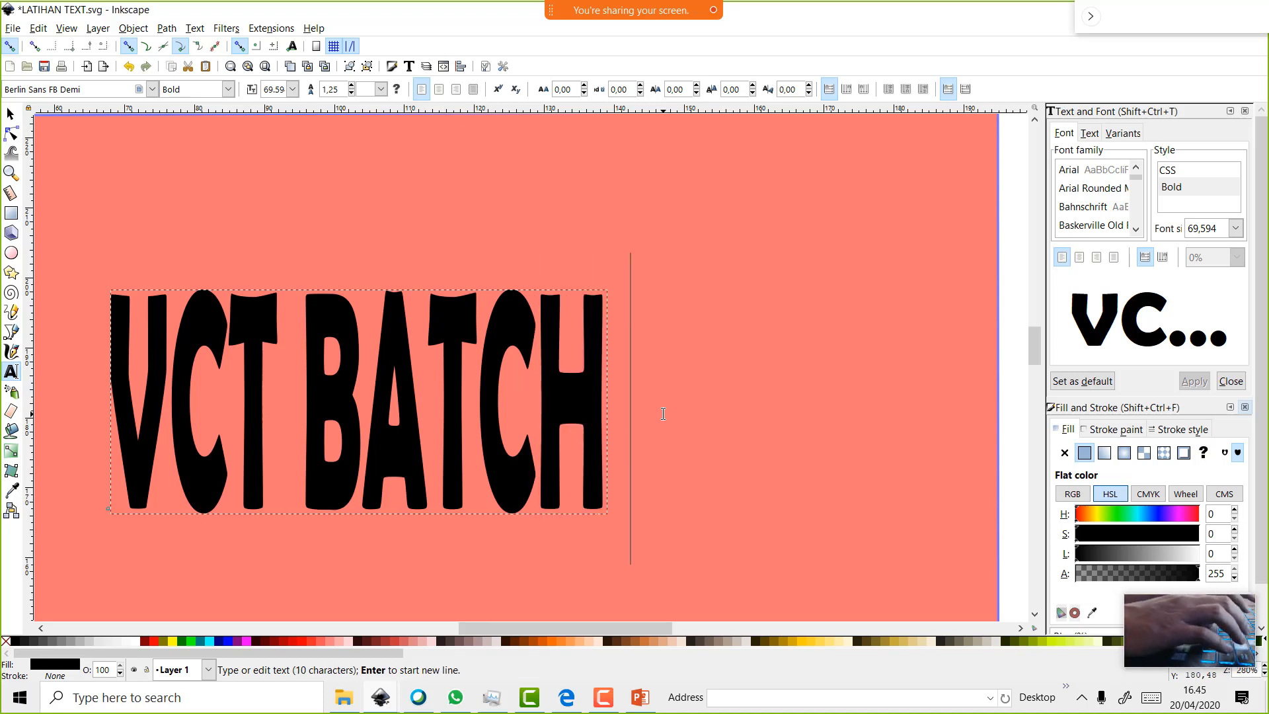
text(6)
scroll(668, 406, down, 5)
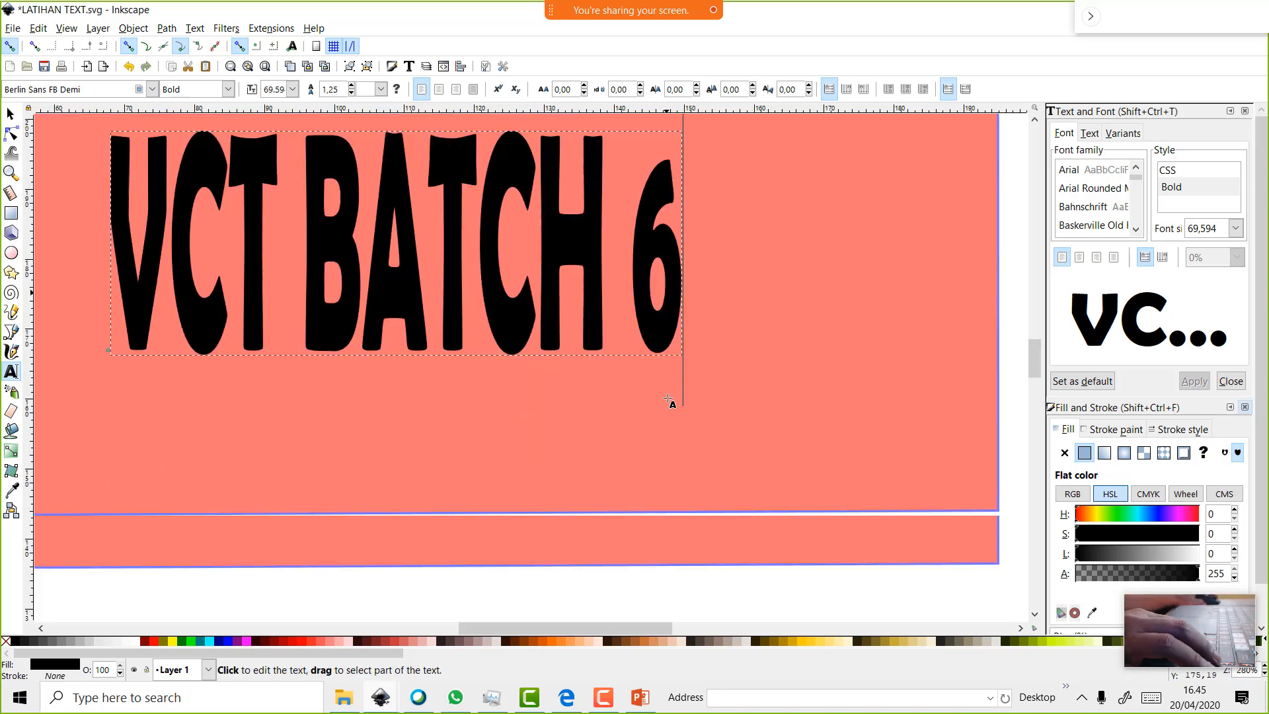
scroll(657, 278, down, 3)
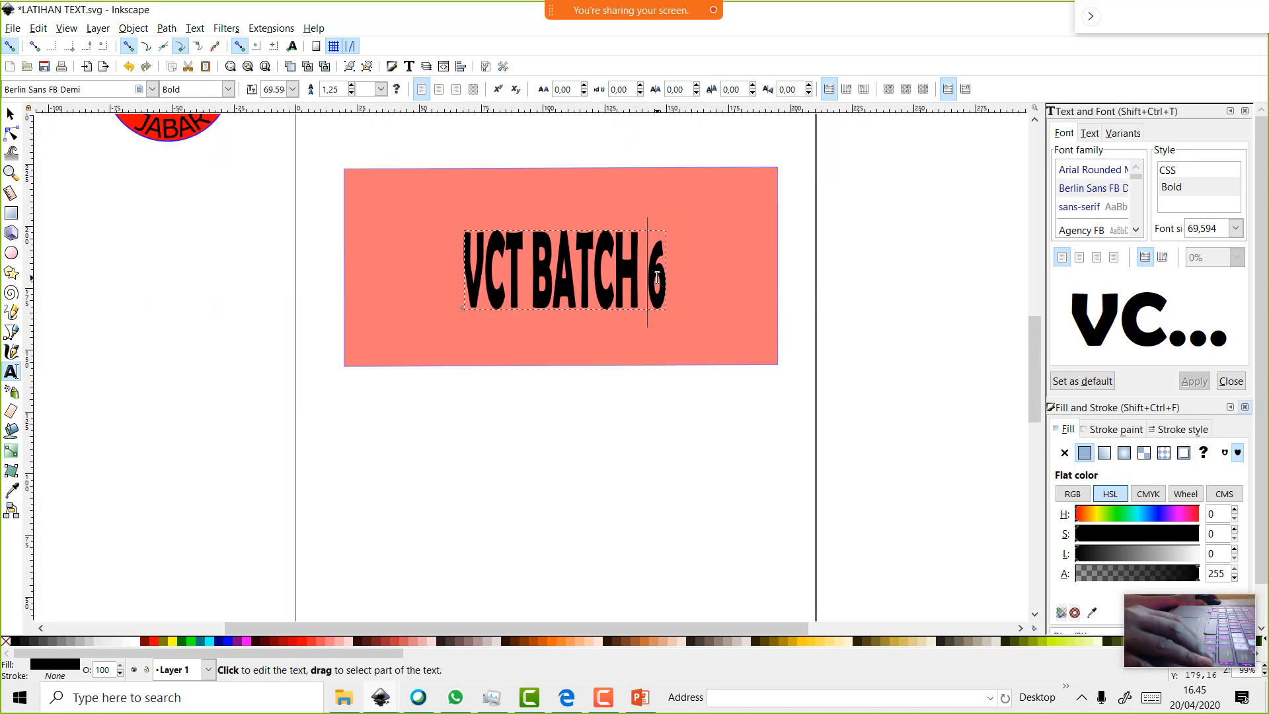
scroll(655, 278, up, 1)
scroll(595, 297, up, 4)
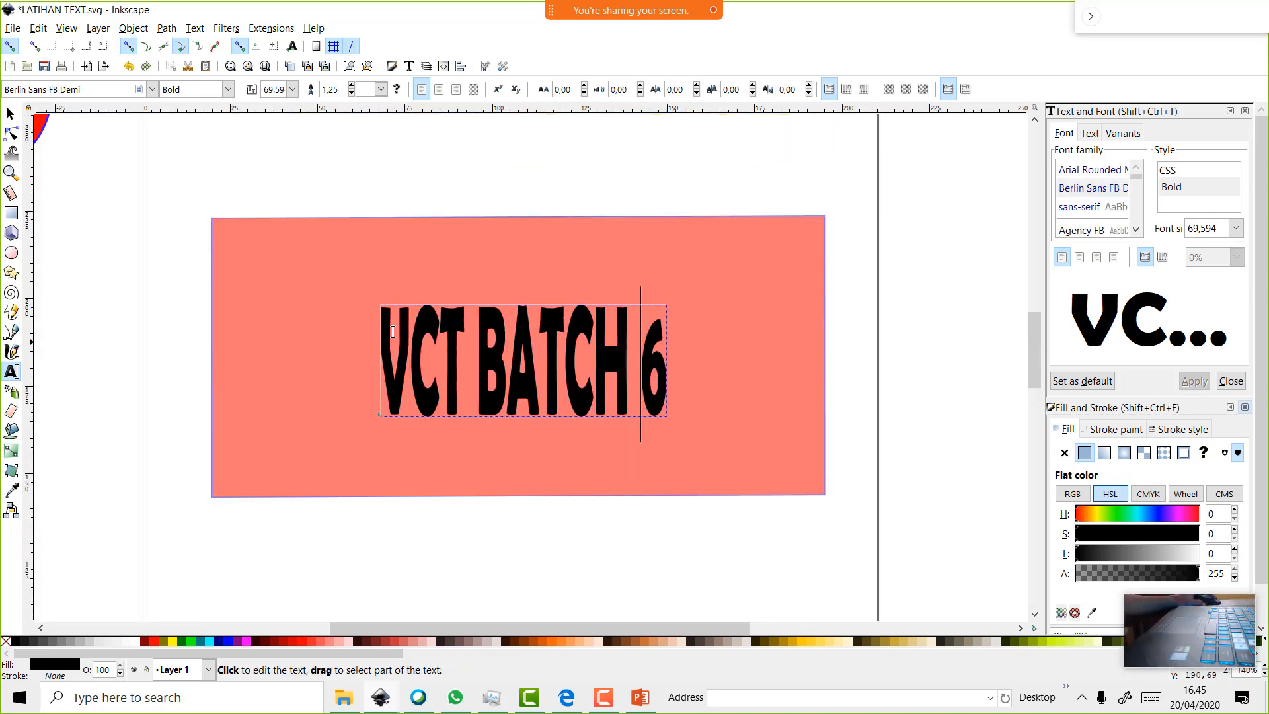
click(10, 114)
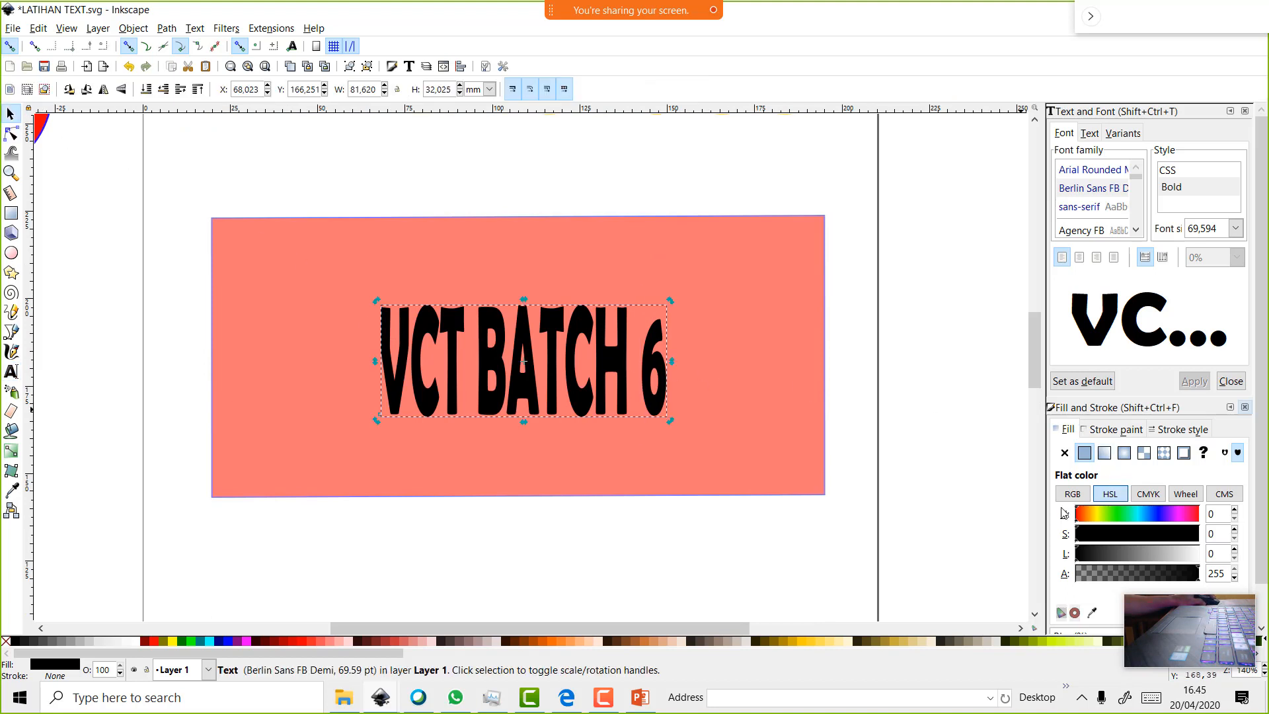
Close the font settings and give the text a red fill using RGB values in Fill and Stroke
drag(1082, 516, 1090, 519)
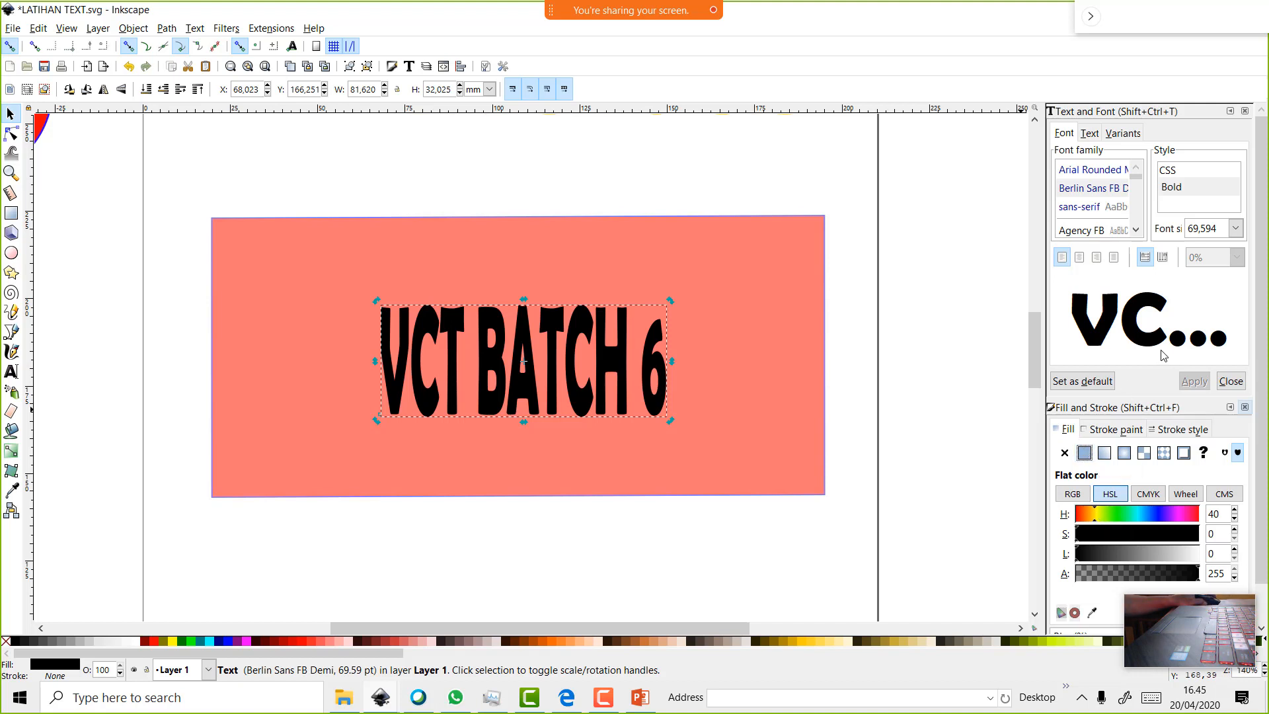
click(1244, 111)
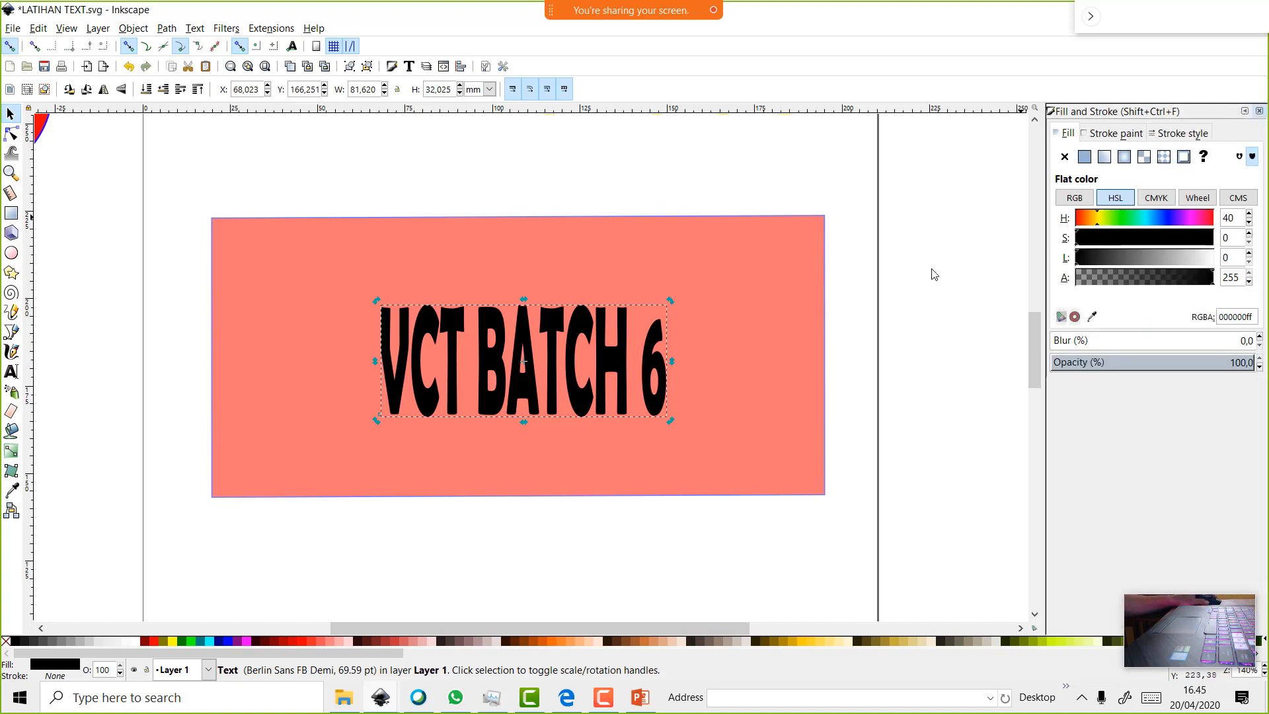
right_click(573, 361)
click(640, 144)
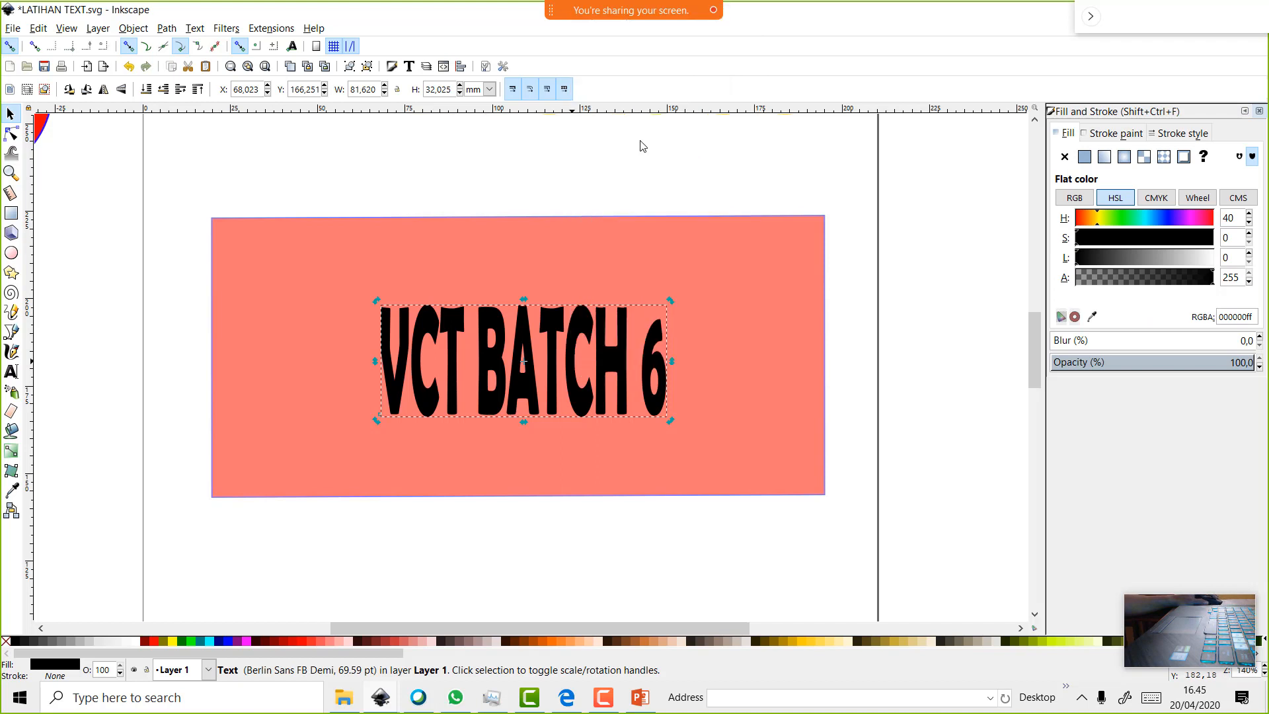
click(1075, 198)
click(1128, 218)
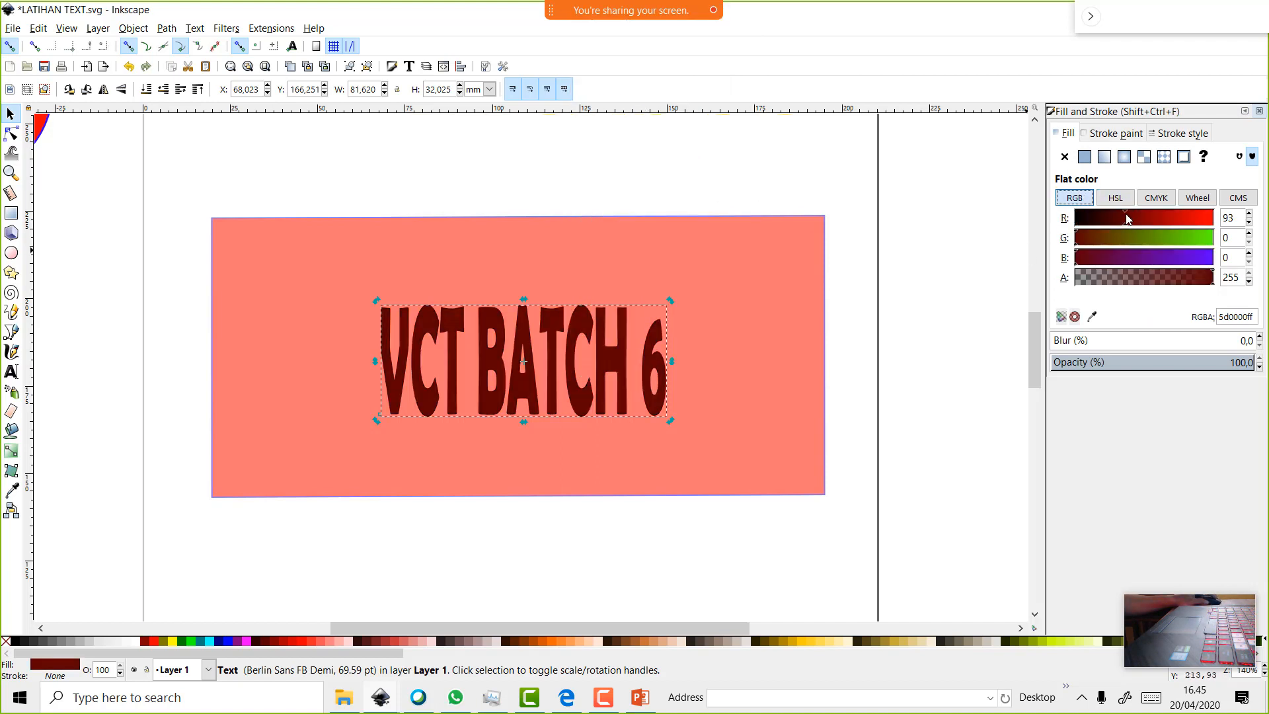
mouse_move(1153, 224)
mouse_down()
mouse_move(1188, 220)
mouse_move(1148, 221)
mouse_up()
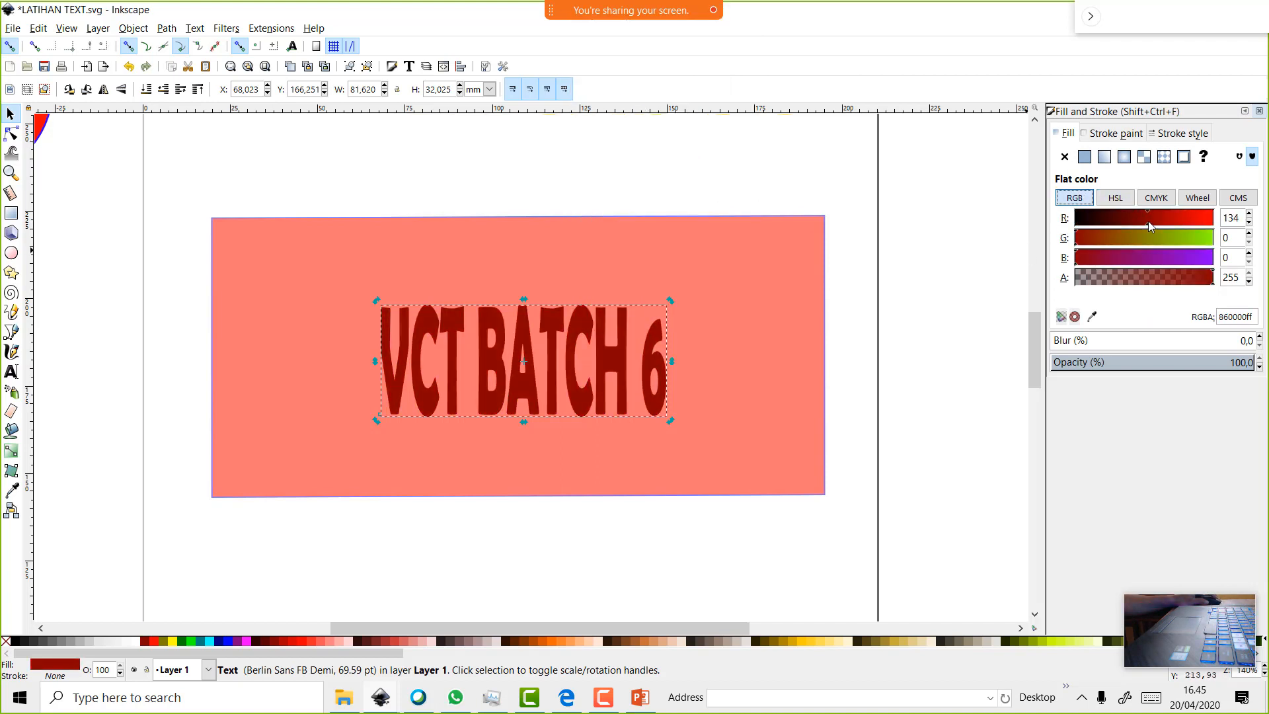
Change the text fill to solid yellow (ffff00ff) from the palette
click(165, 640)
click(173, 640)
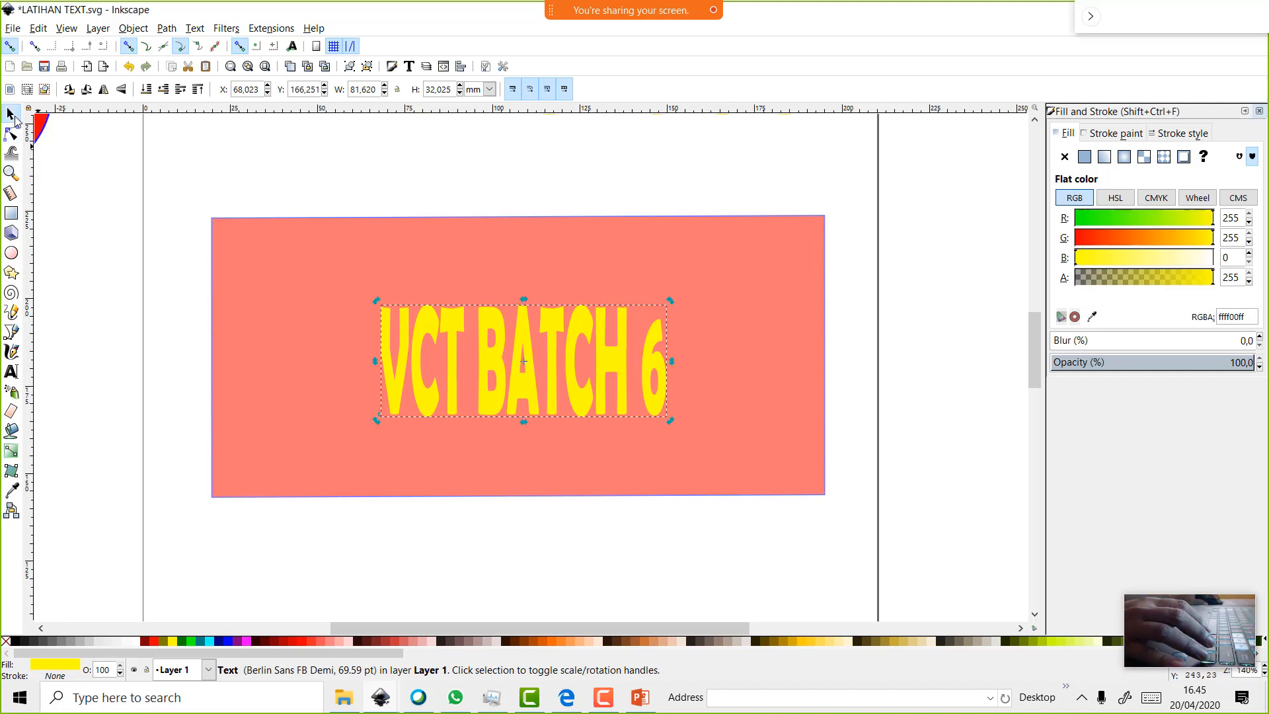
click(11, 374)
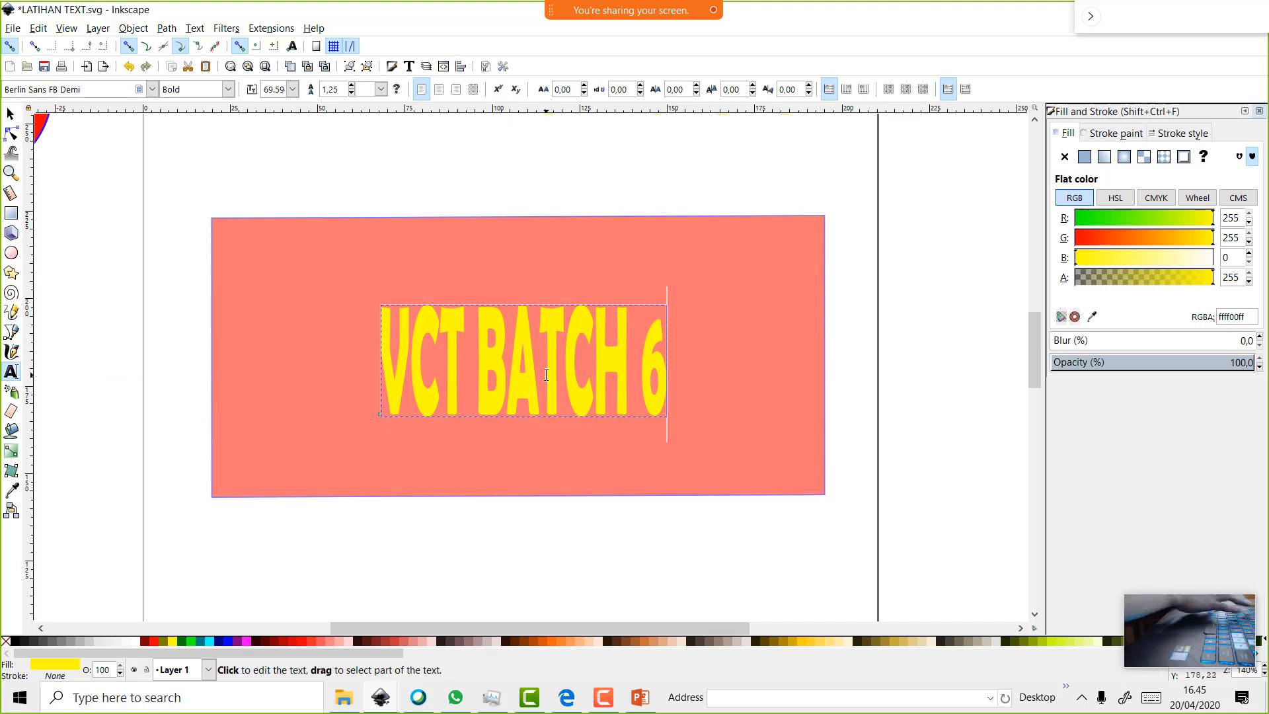
Delete the 6 so it reads 'VCT BATCH', enlarge it to about 106.1 × 47.9 mm, and shift it left
key(BackSpace)
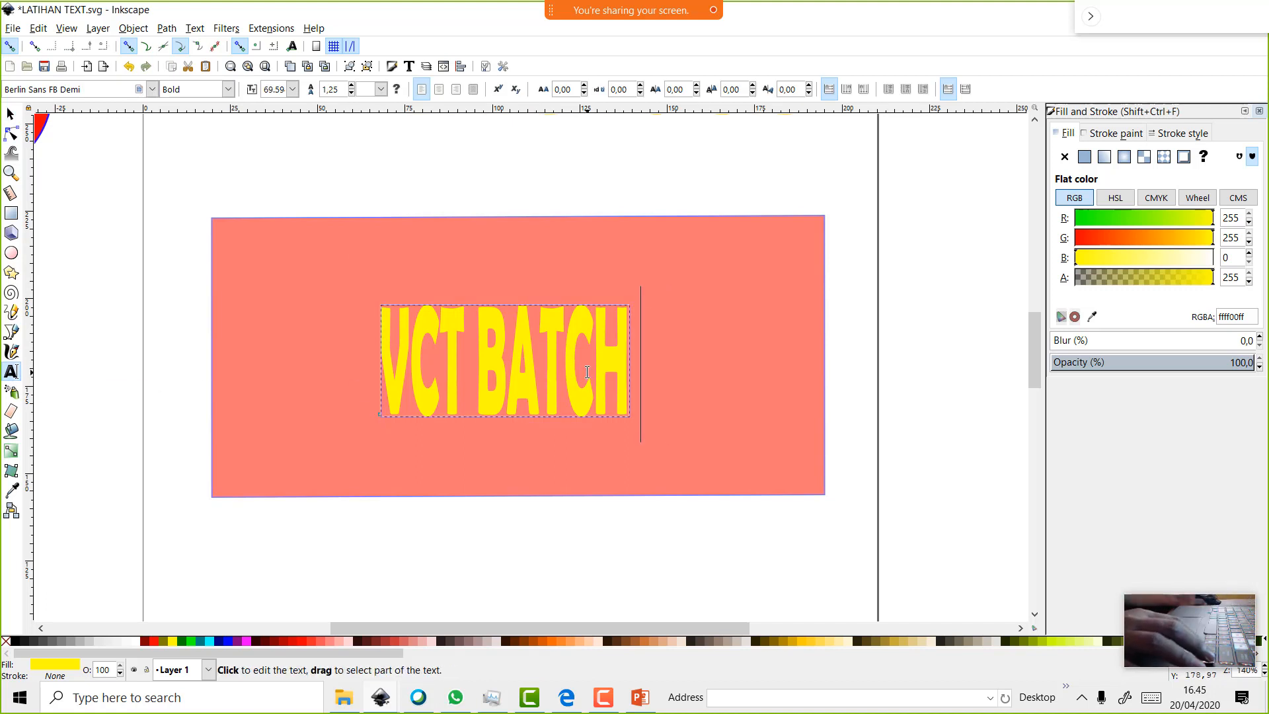
click(11, 114)
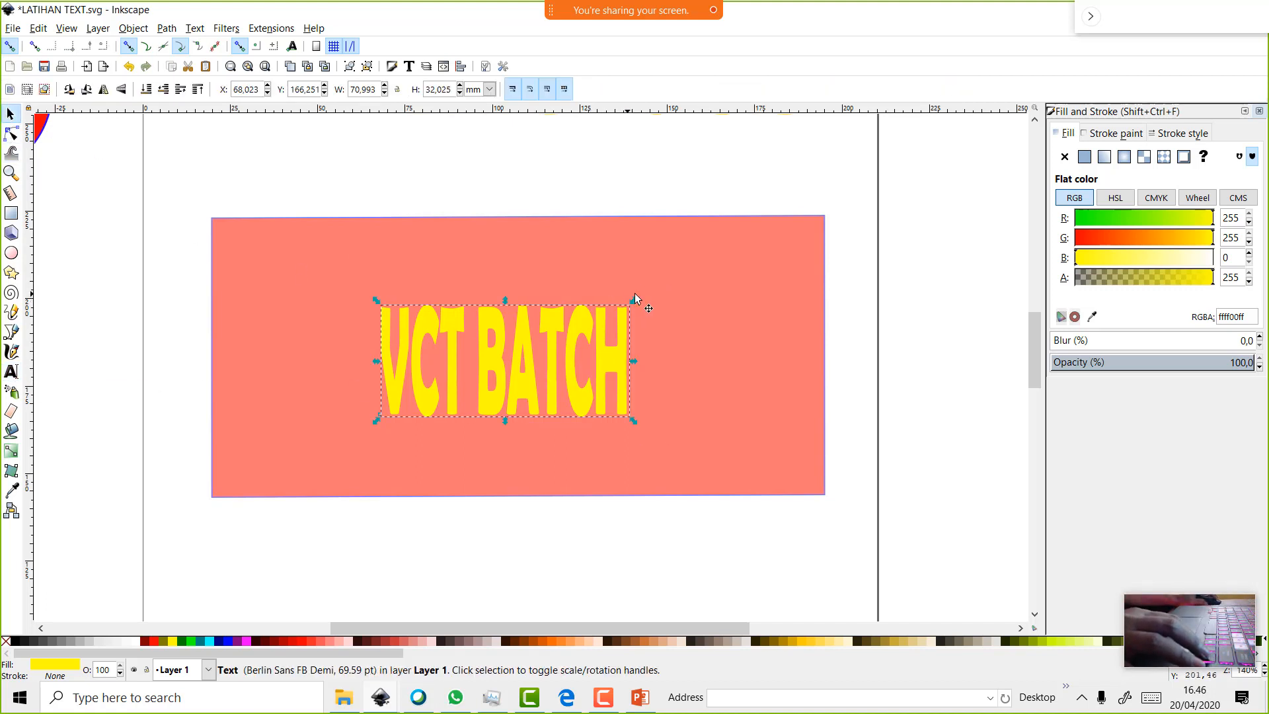
drag(635, 296, 755, 220)
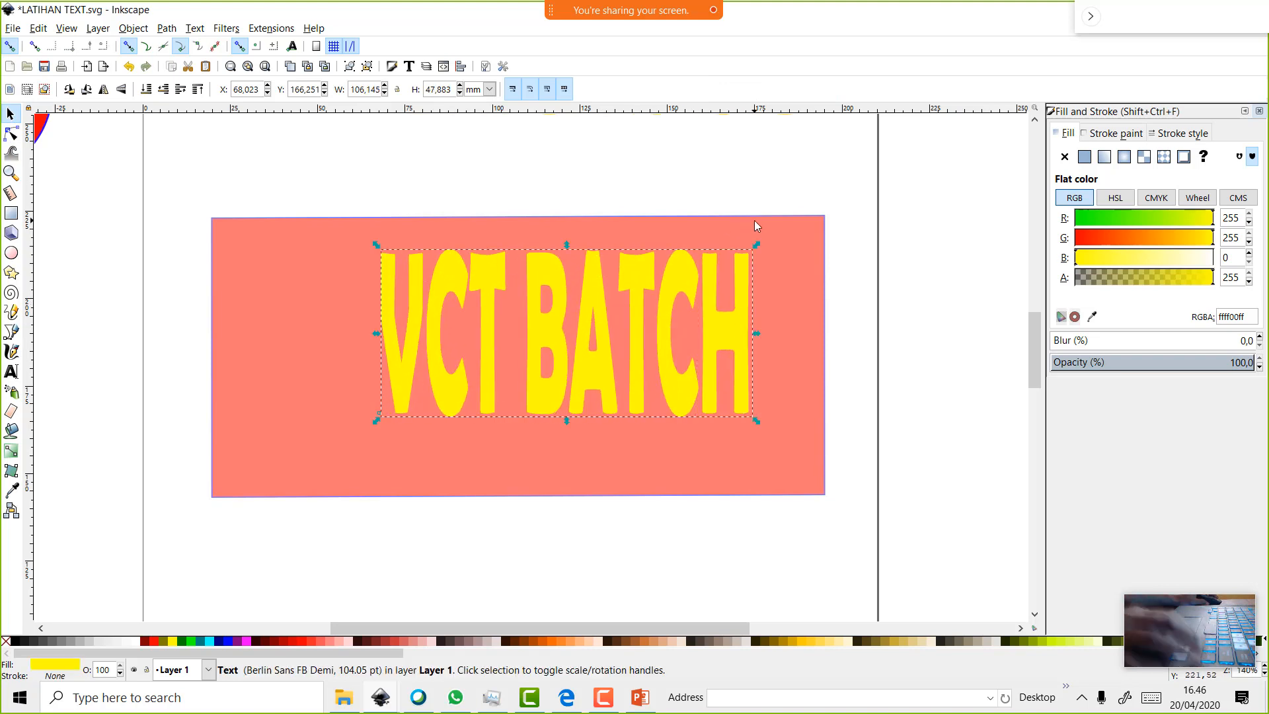
drag(646, 300, 608, 312)
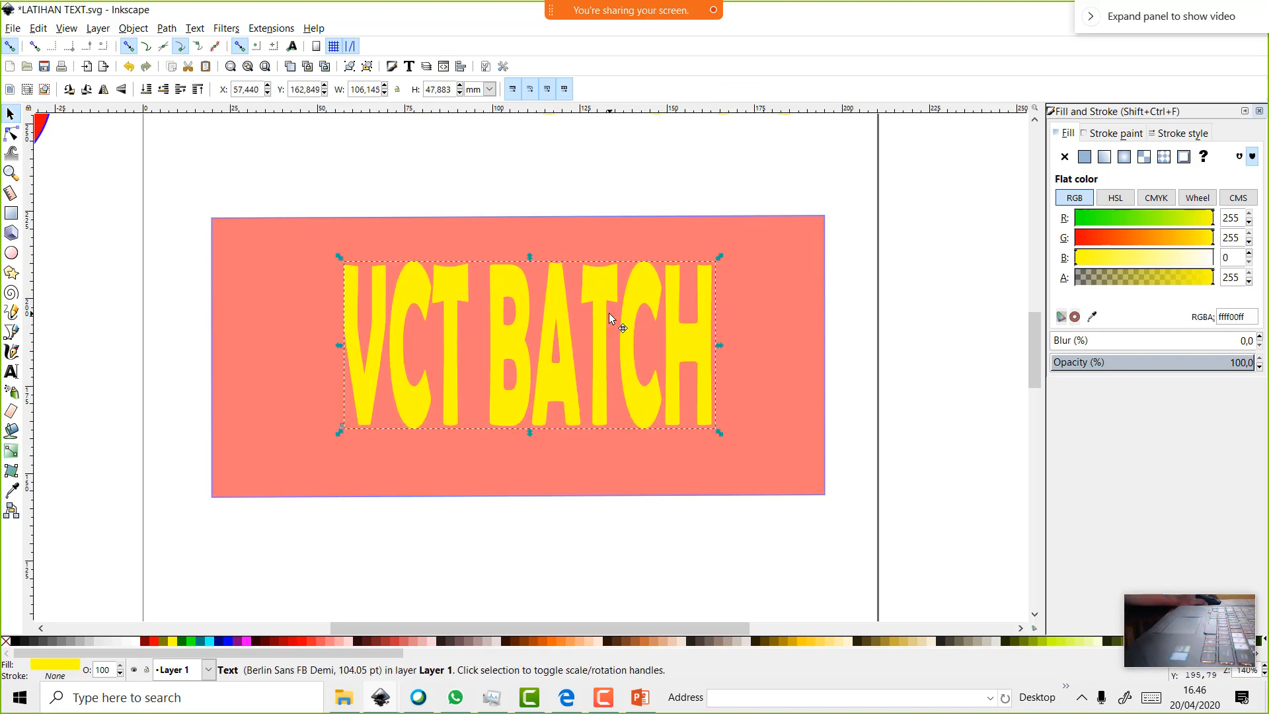
Give the text a flat blue 0.918 mm outline, trying dotted and dashed patterns before settling on solid
click(1113, 135)
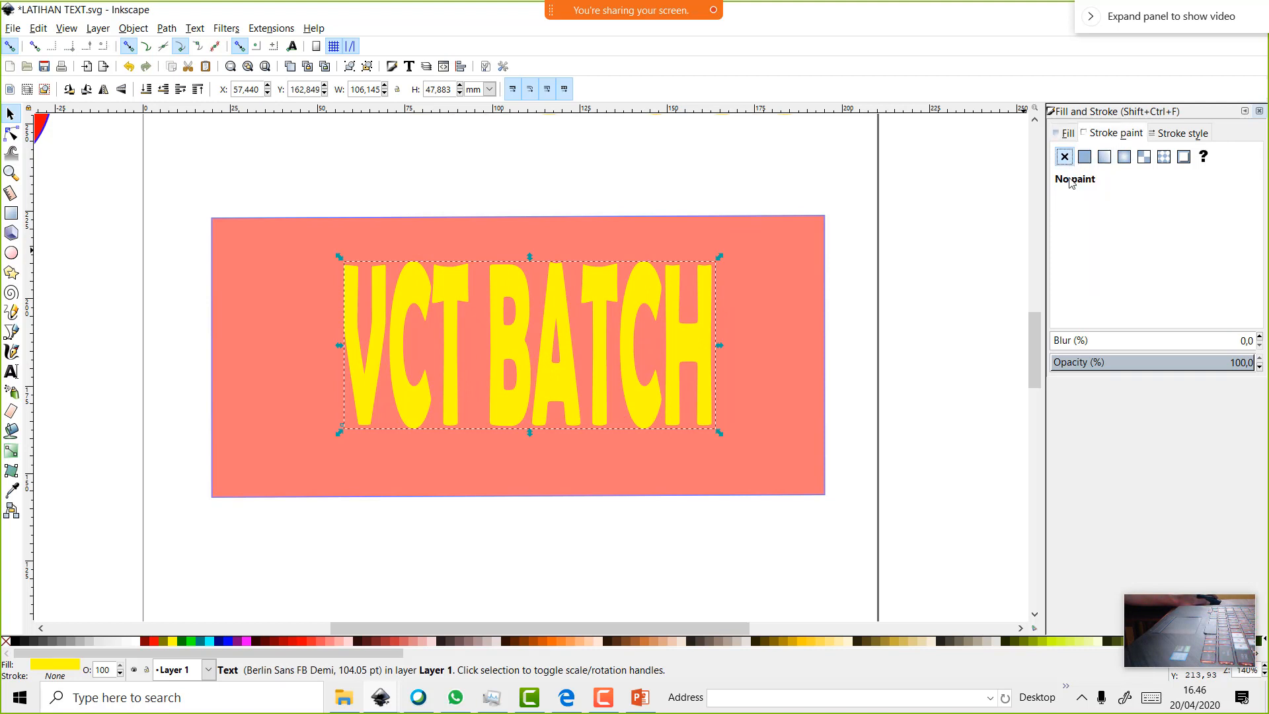
click(1085, 156)
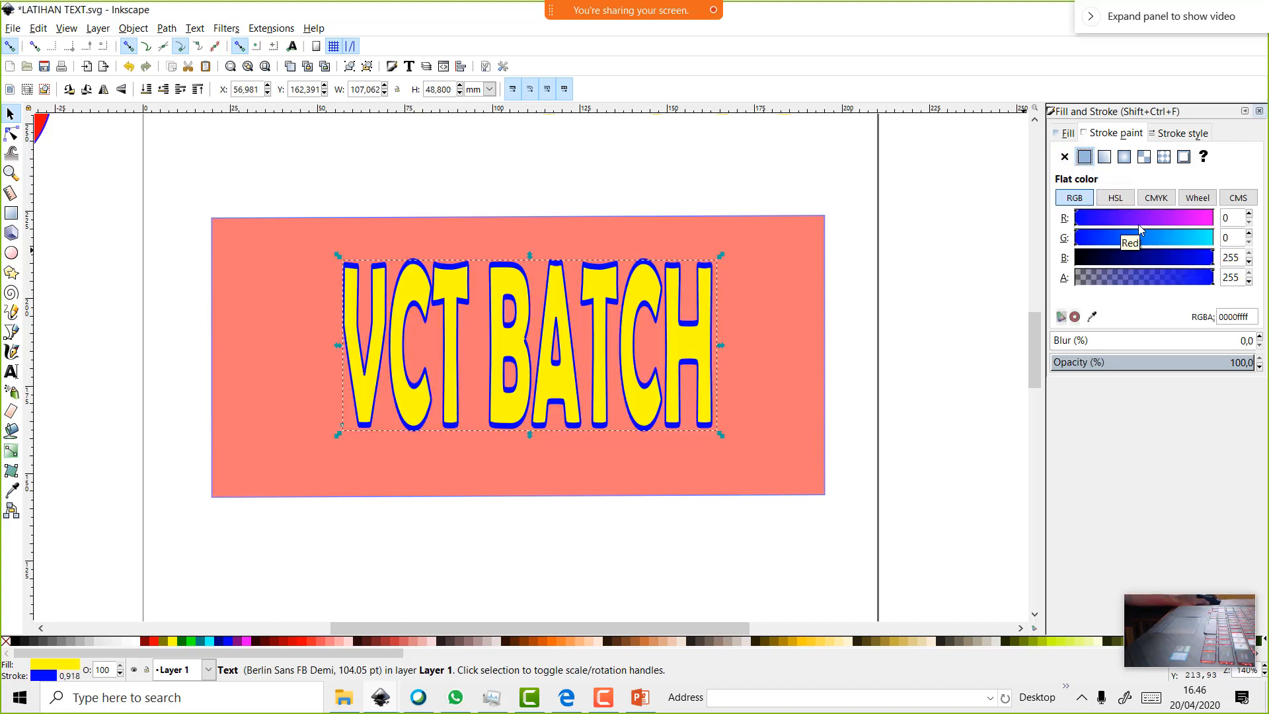
click(1198, 134)
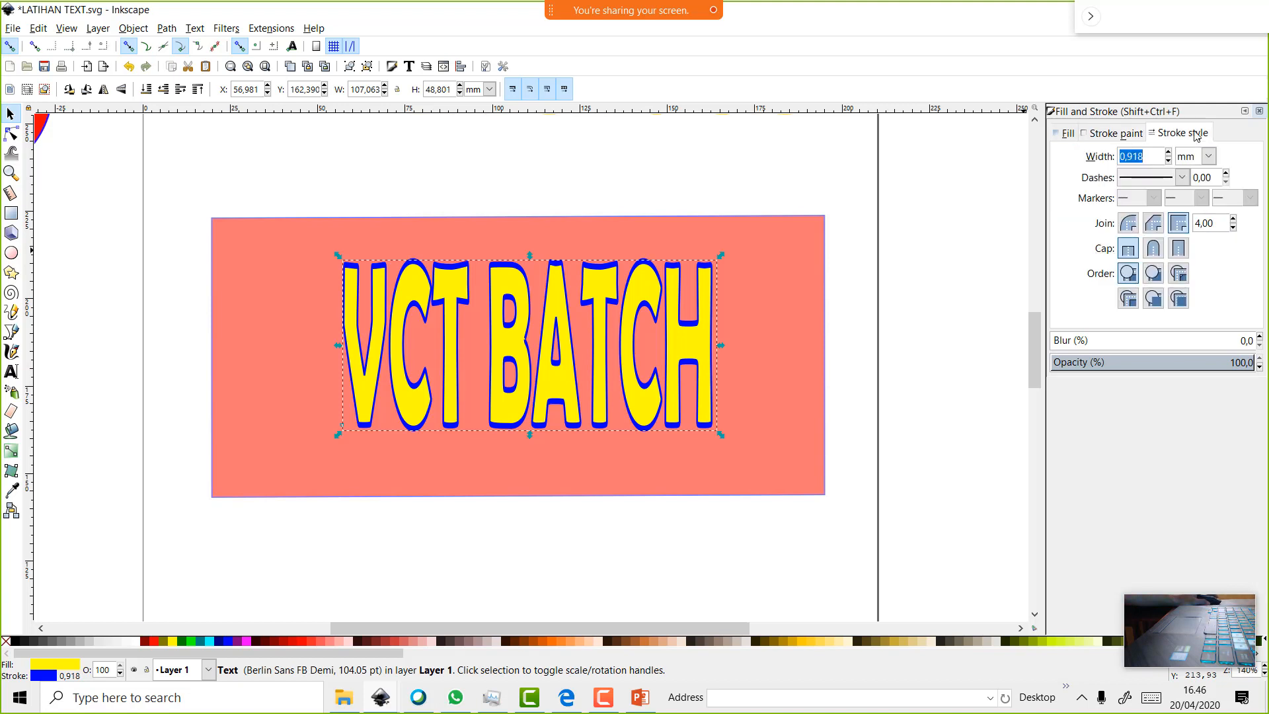
click(1182, 179)
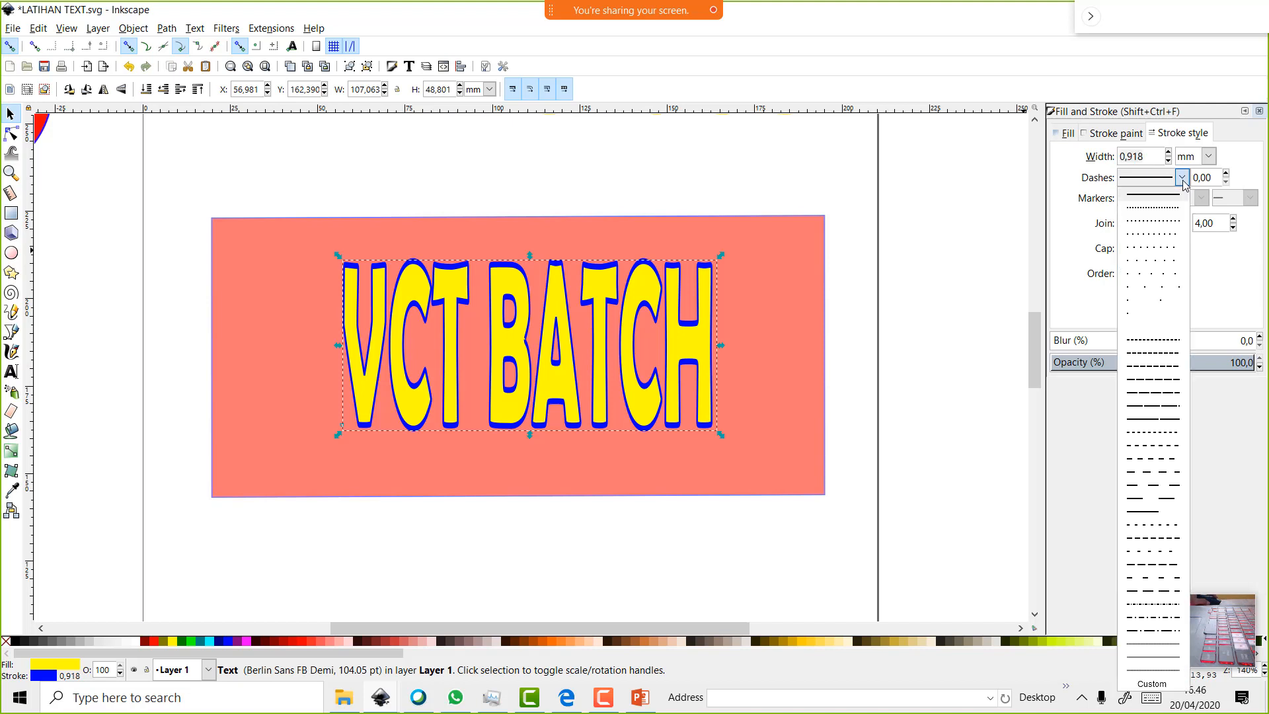
click(1170, 216)
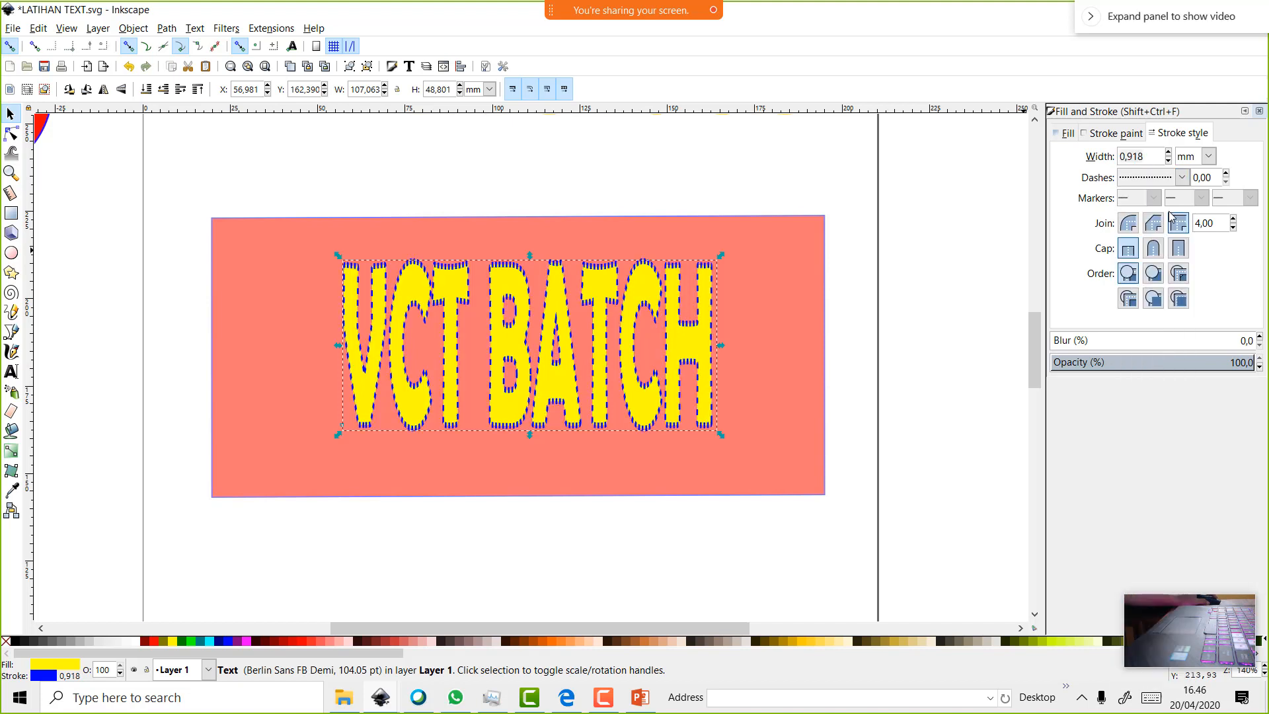
click(1182, 177)
click(1158, 341)
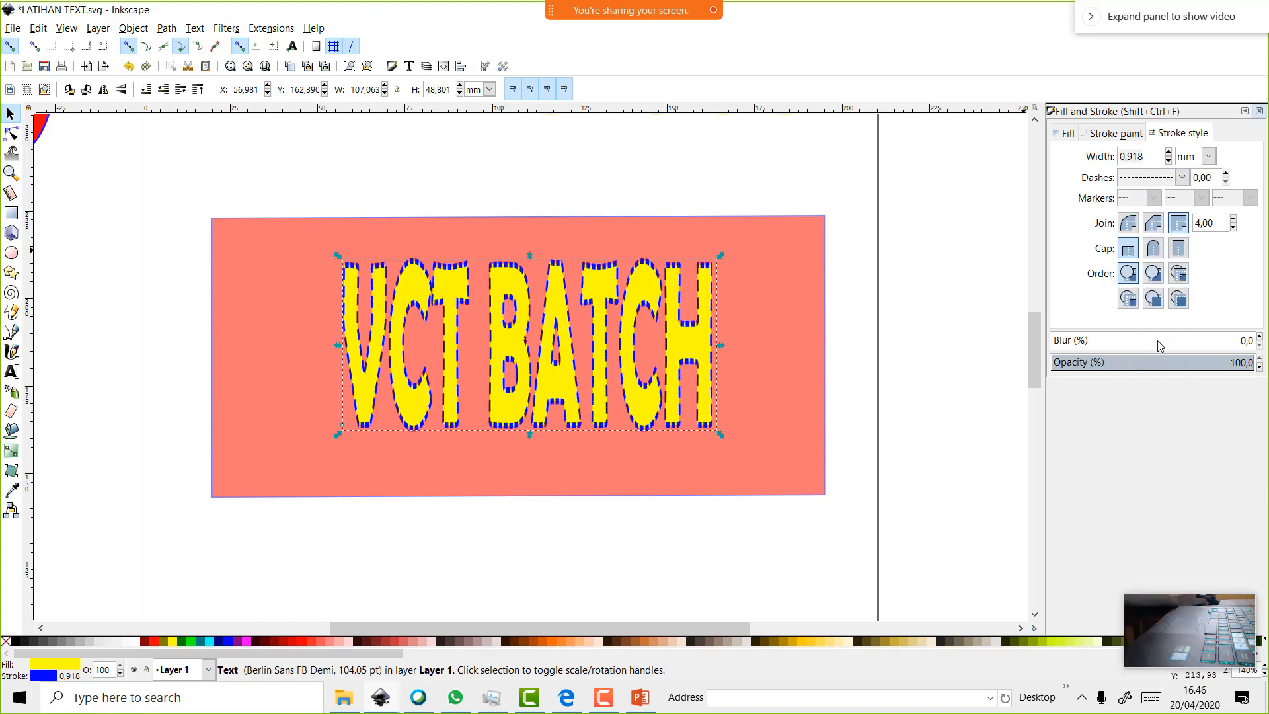
click(1182, 177)
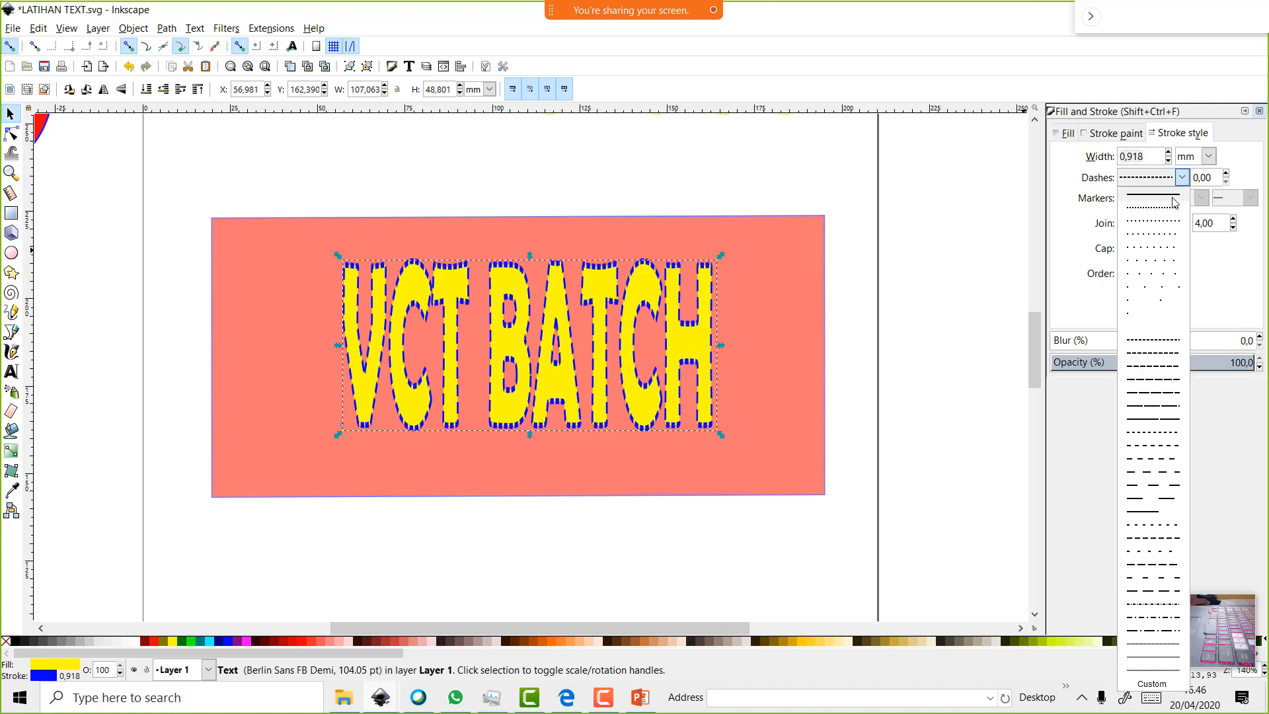
click(1173, 198)
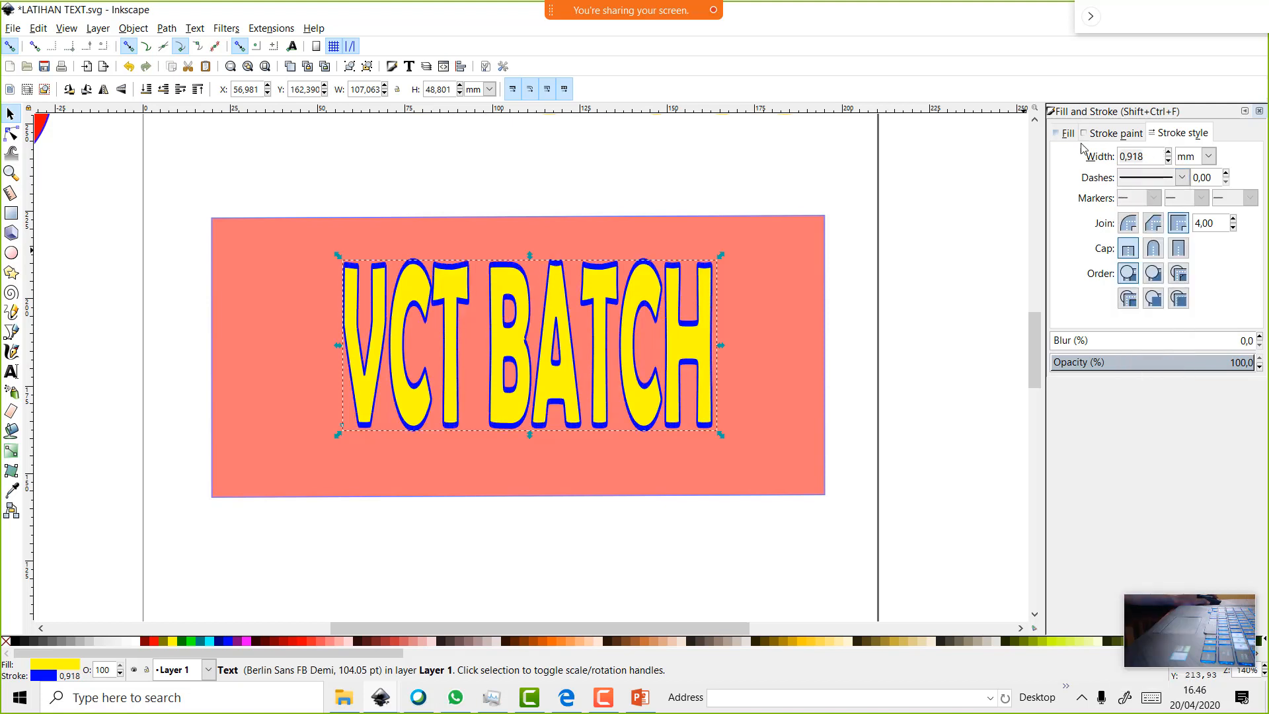
Step the VCT BATCH outline width down to 0,118 mm, then back up to 0,418 mm
click(1170, 163)
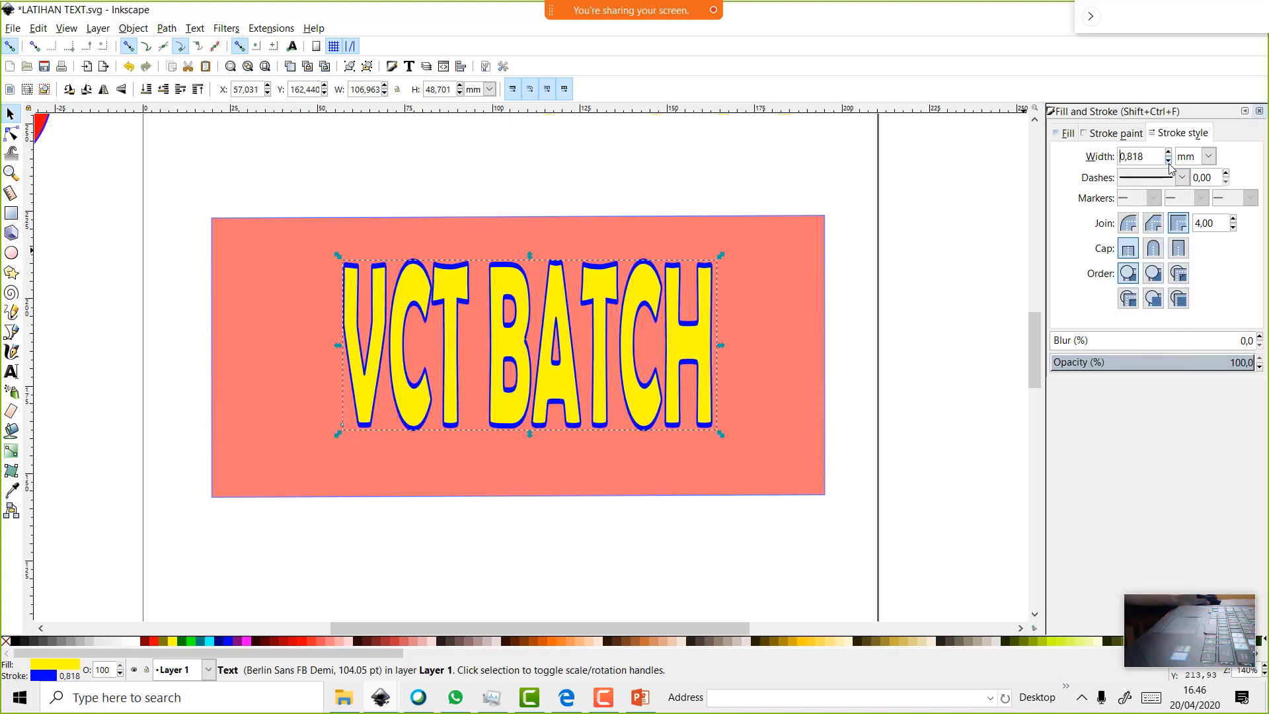
click(1170, 163)
click(1170, 163)
click(1169, 163)
click(1169, 163)
click(1169, 163)
click(1169, 163)
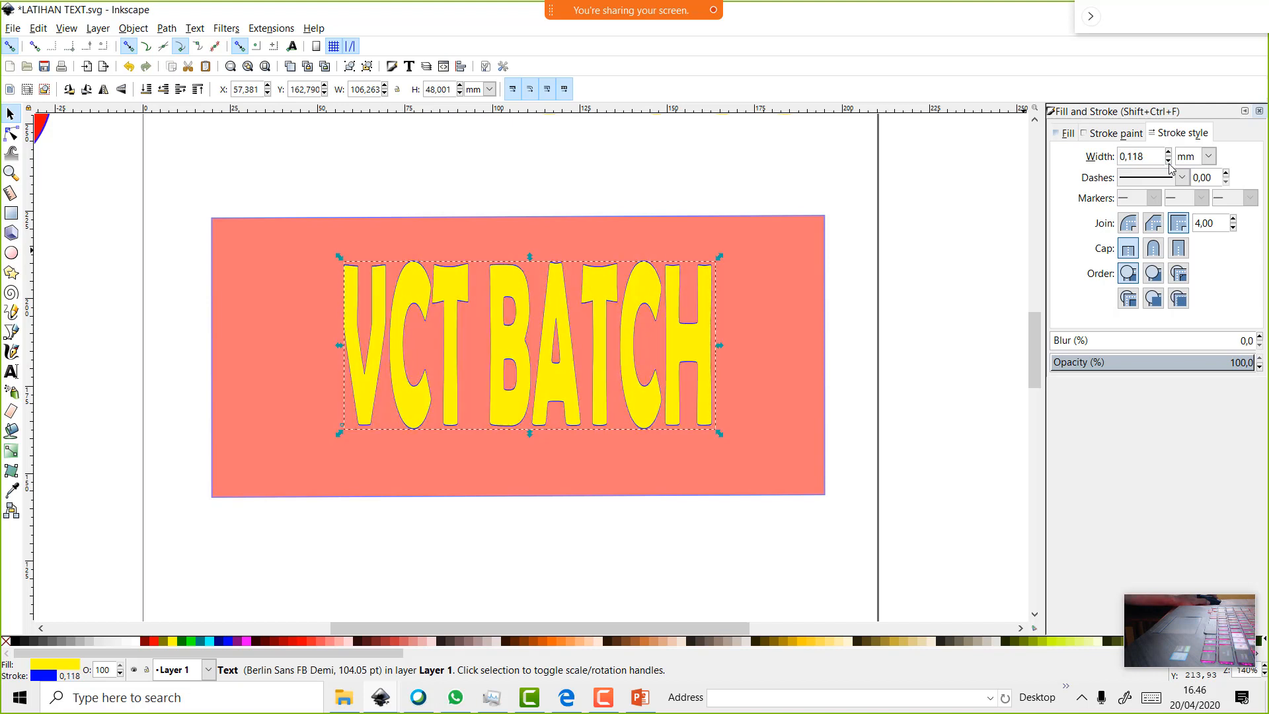
click(1169, 163)
click(1169, 153)
click(1169, 153)
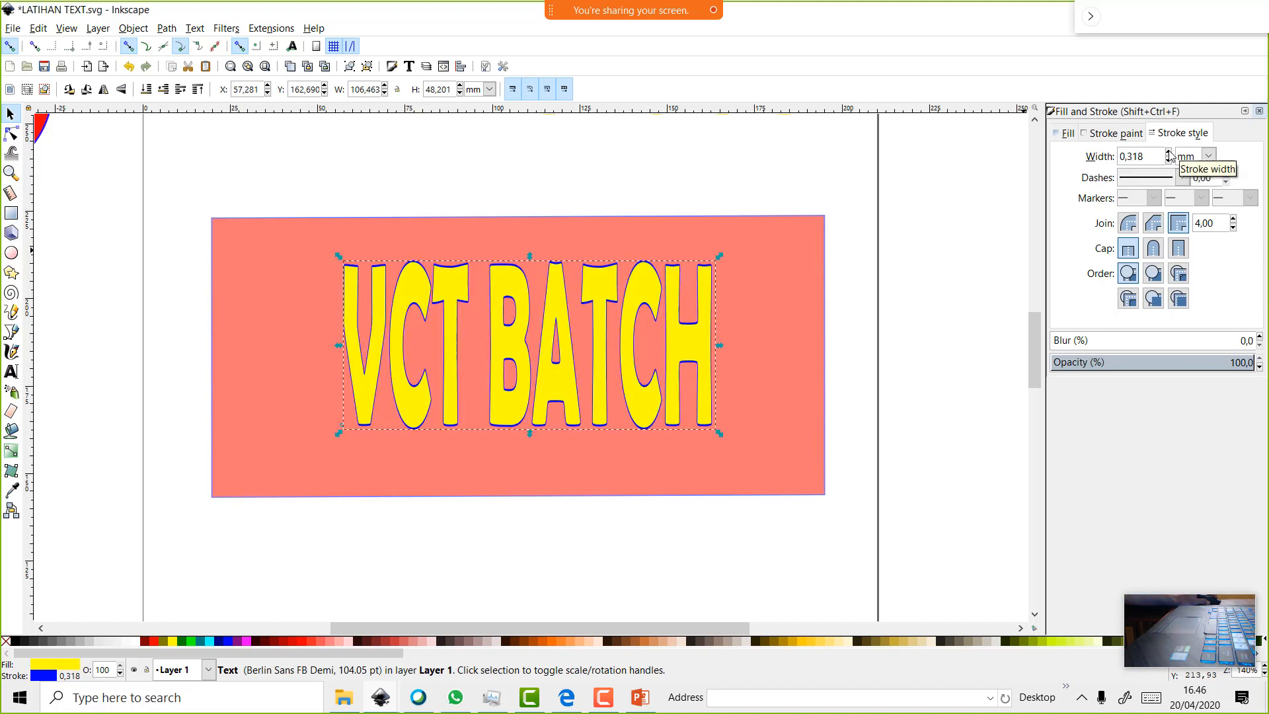
click(1169, 152)
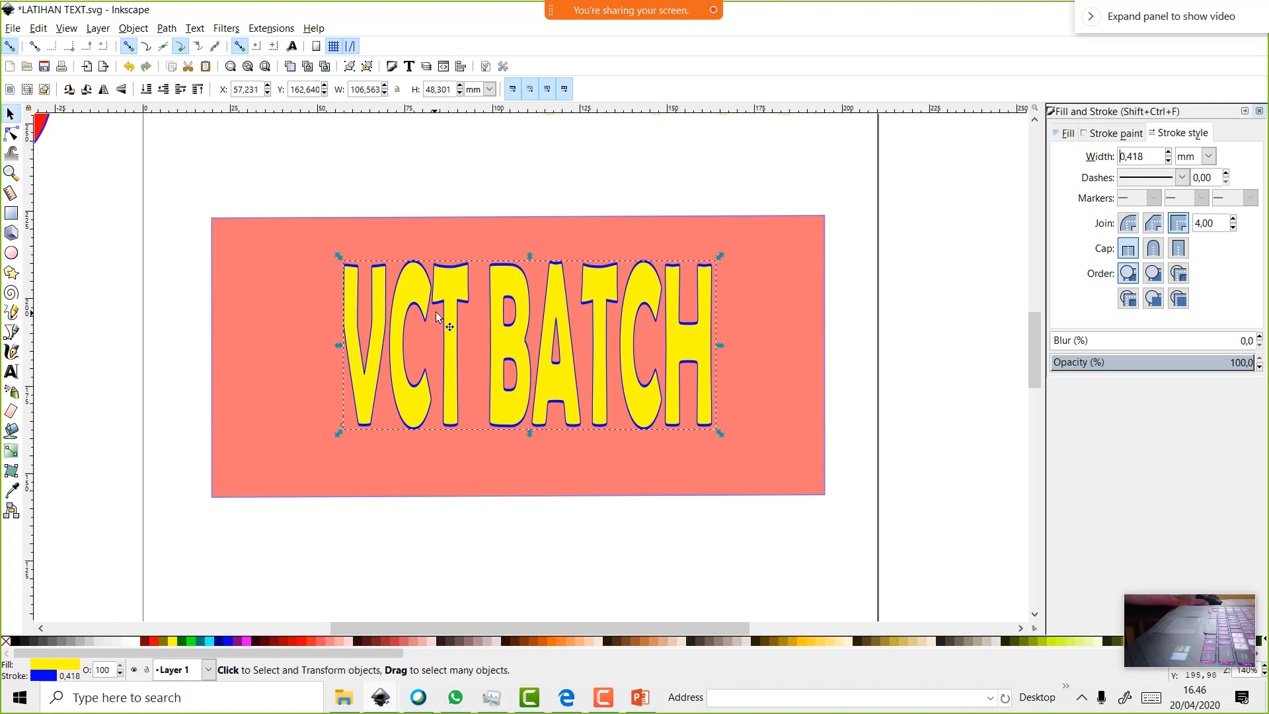
Switch the selection between the pink rectangle and the VCT BATCH text, ending on the text
click(257, 276)
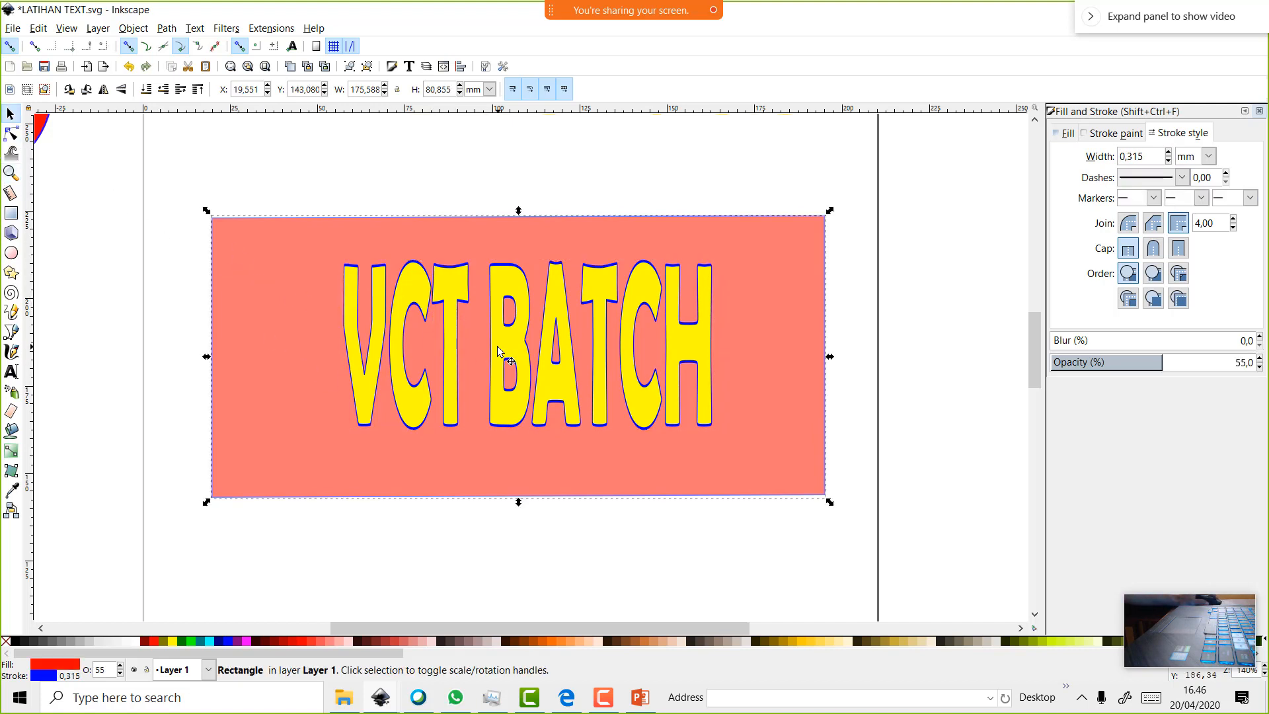
click(681, 345)
click(816, 339)
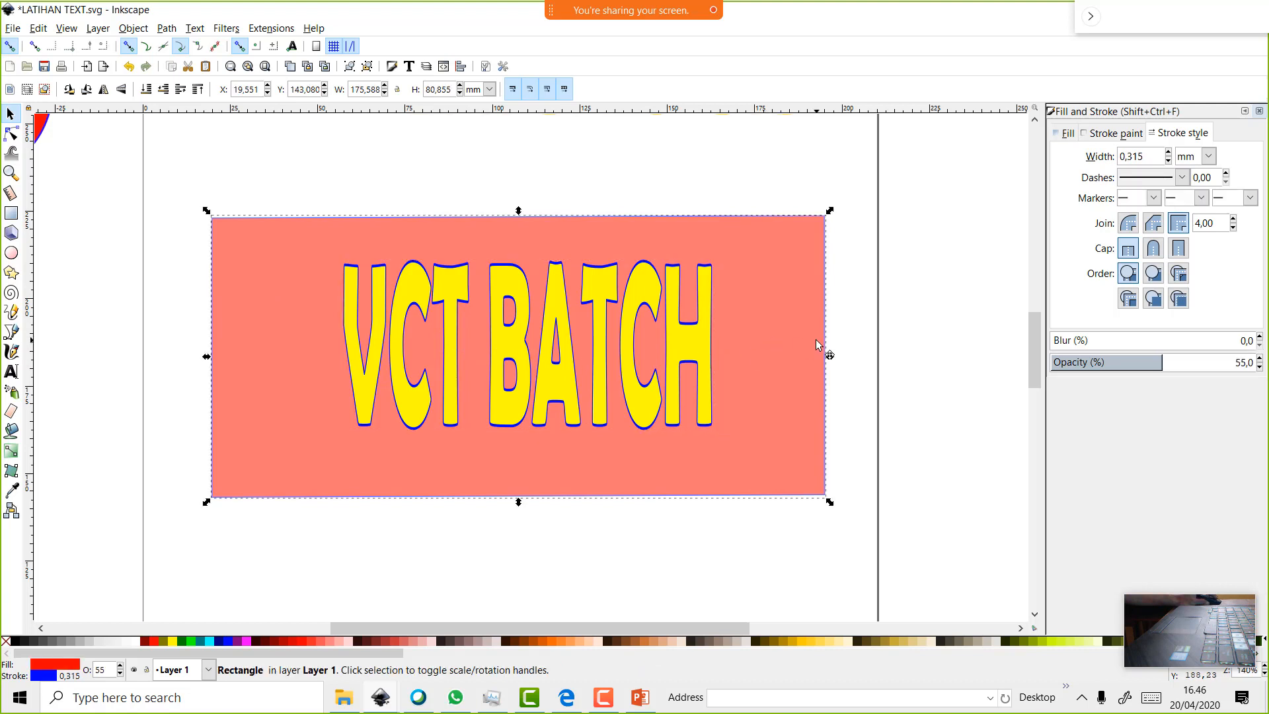
click(668, 334)
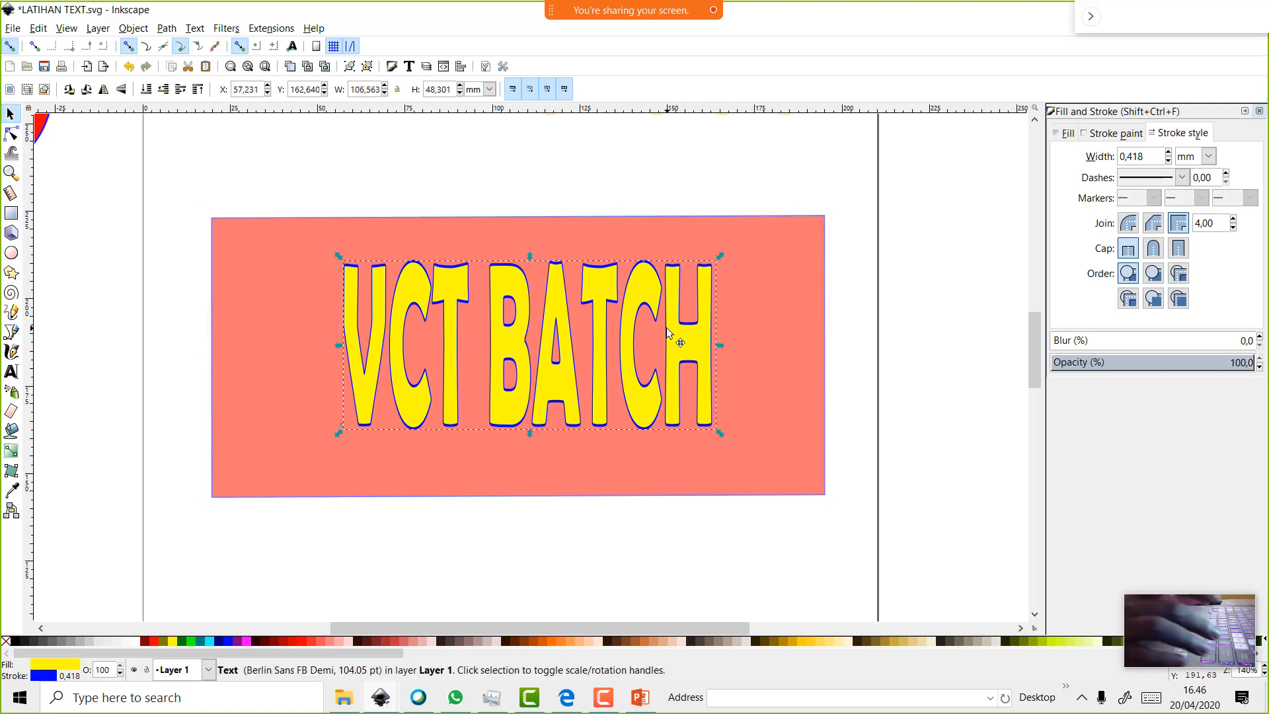
Centre the VCT BATCH text on the rectangle on both axes, then close the Align and Fill panels
click(793, 334)
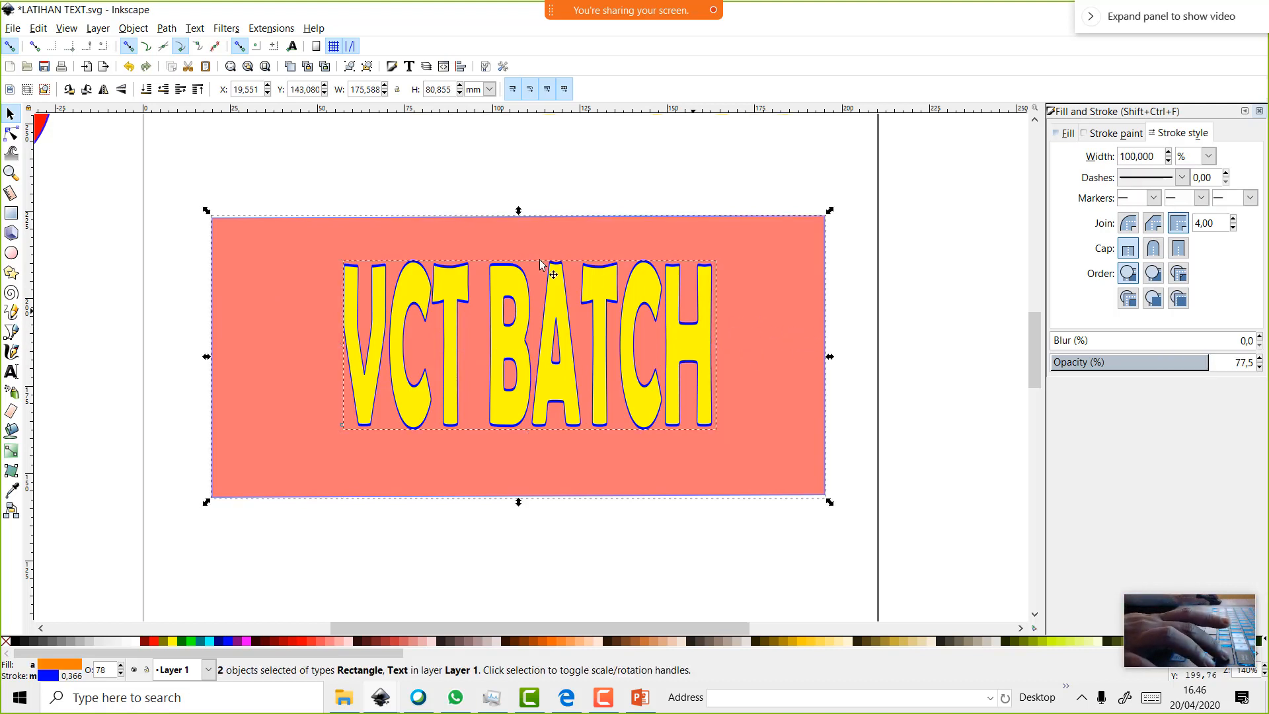
drag(153, 163, 926, 619)
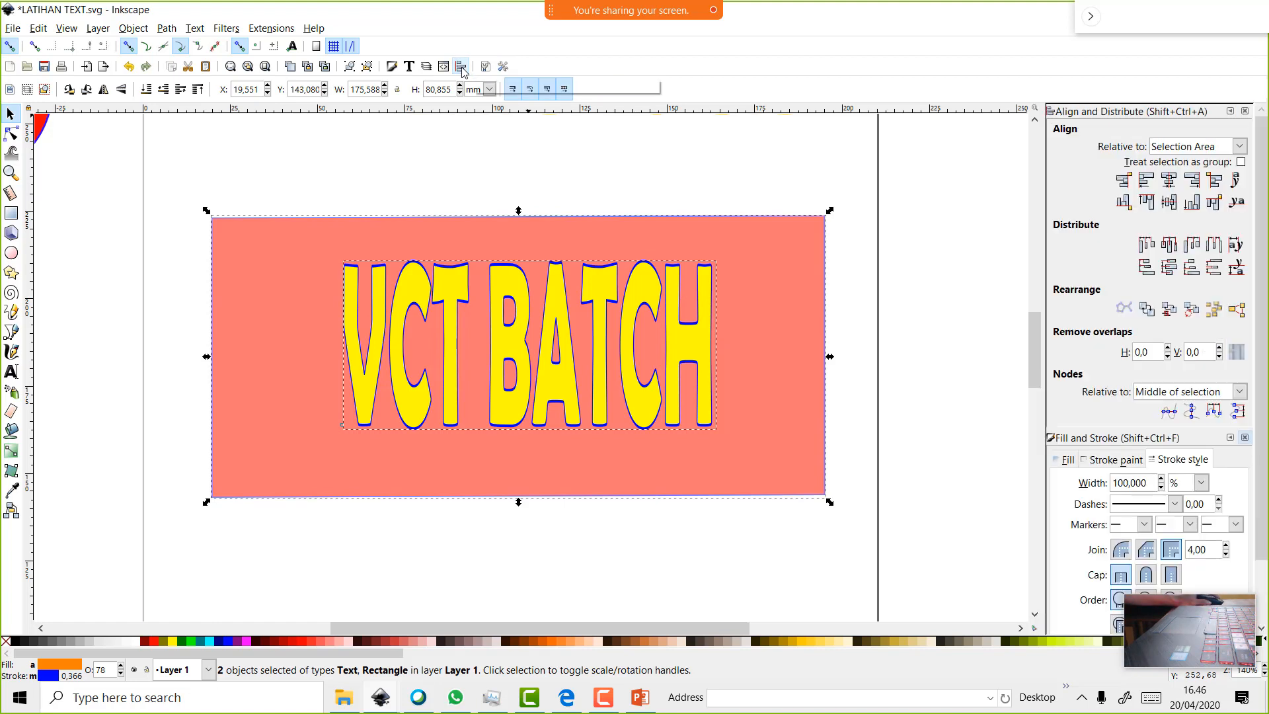
click(461, 67)
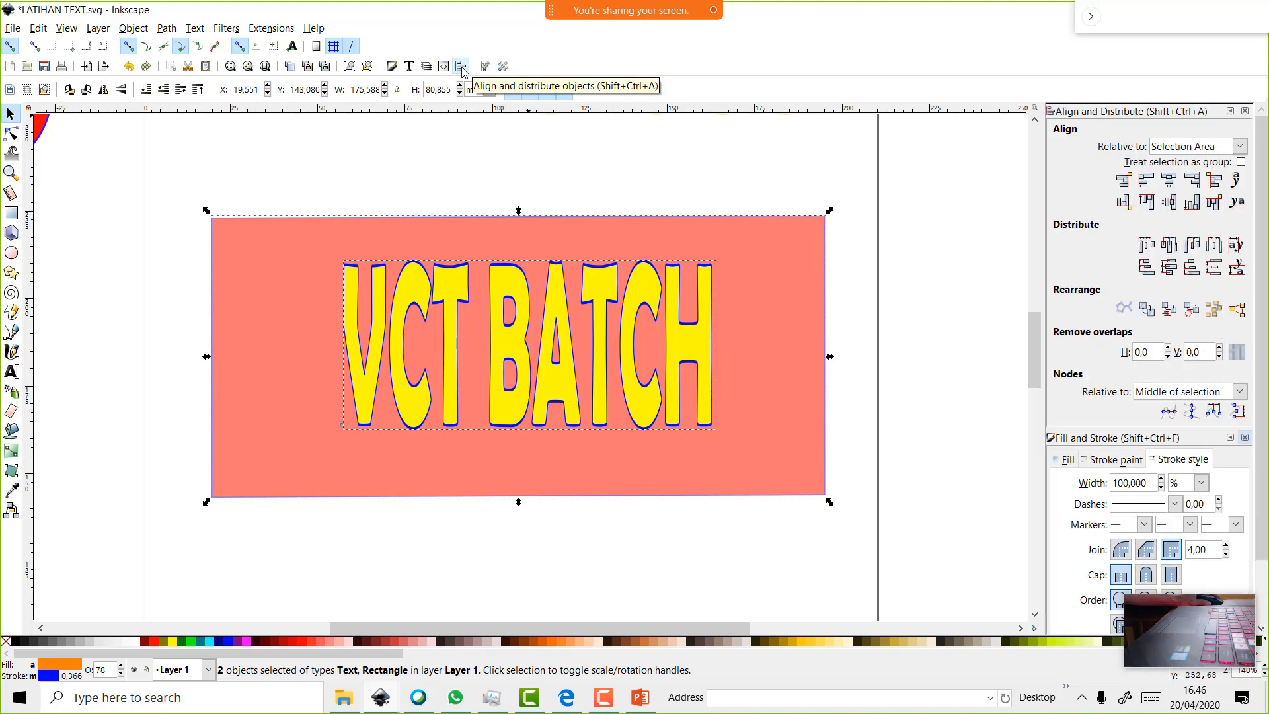
click(1169, 180)
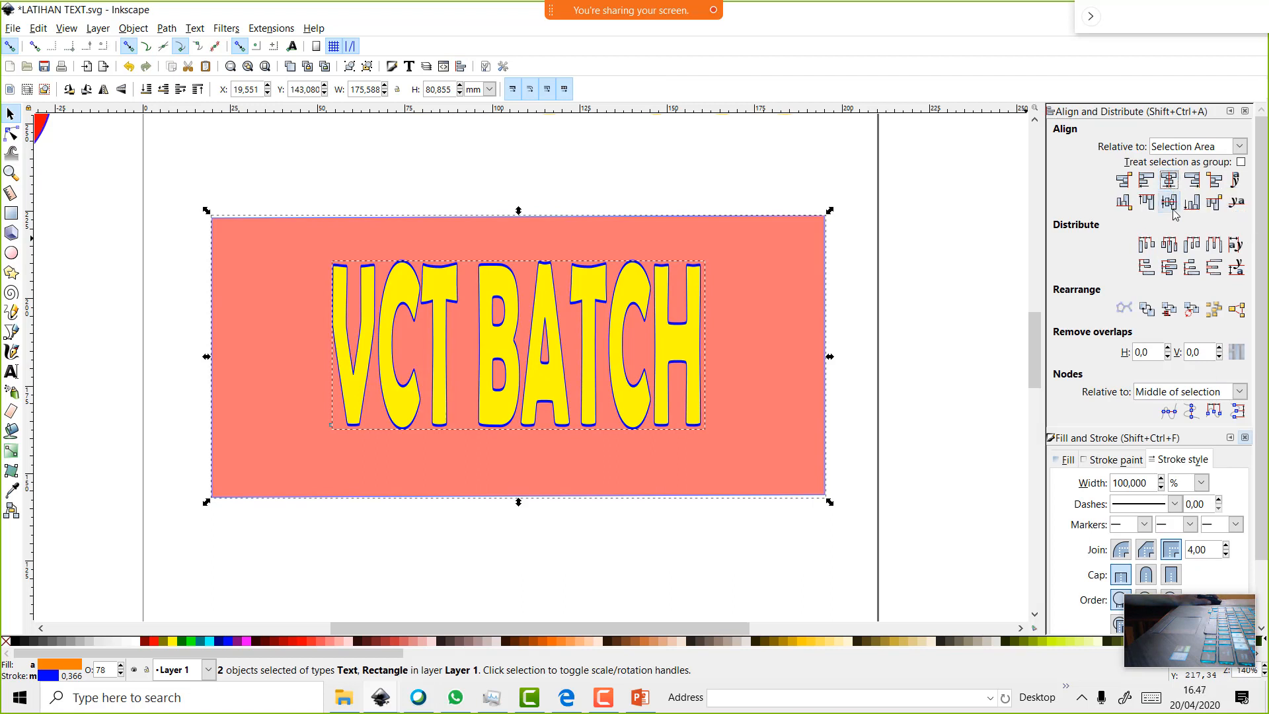
click(1170, 203)
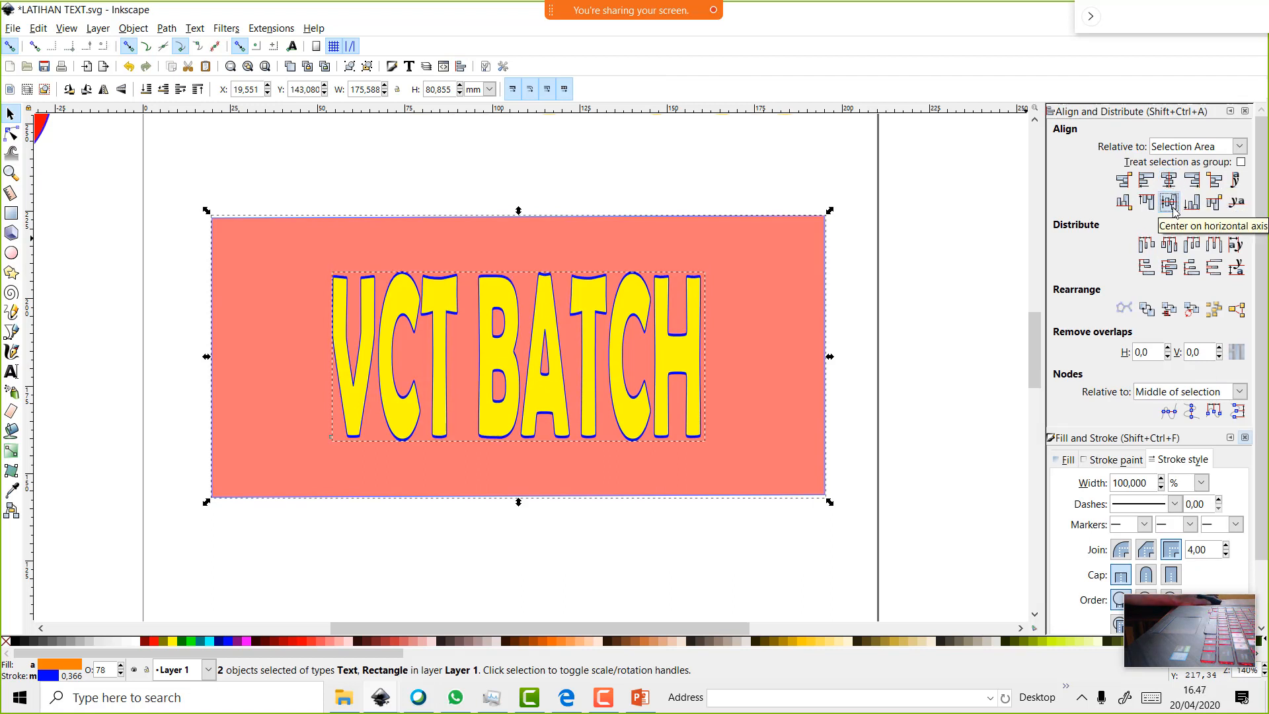
click(1145, 181)
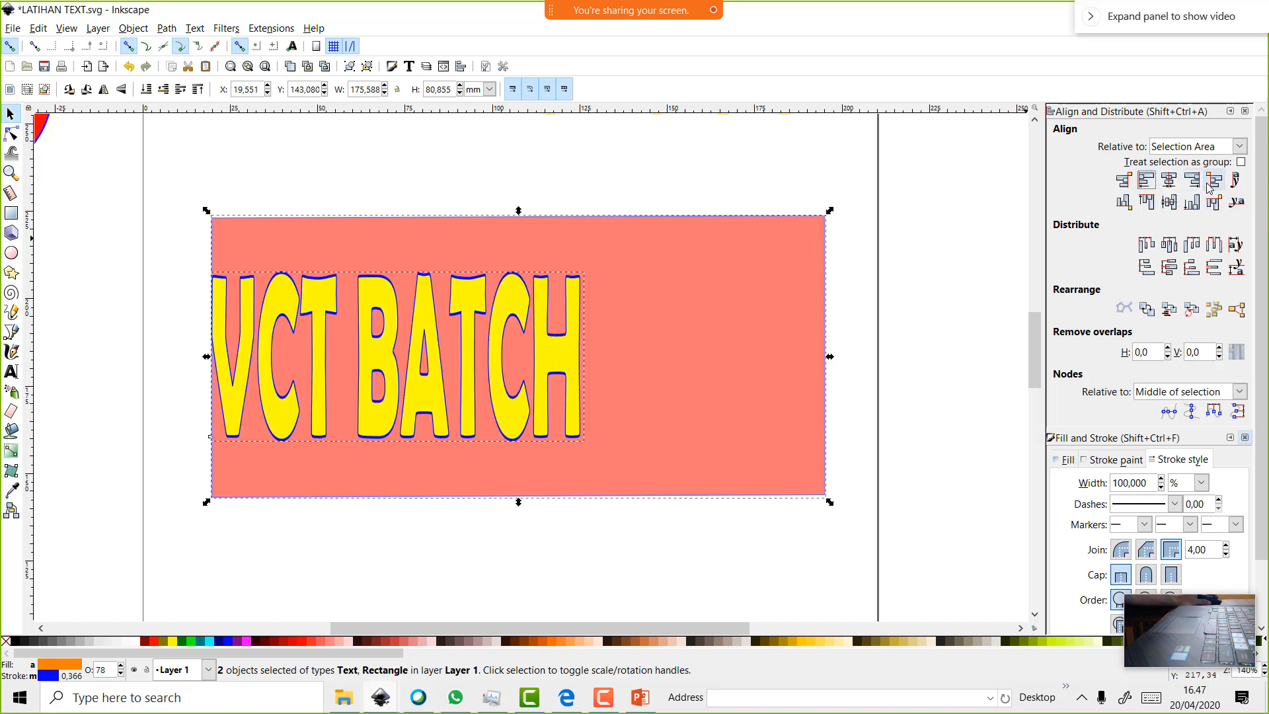
click(1178, 184)
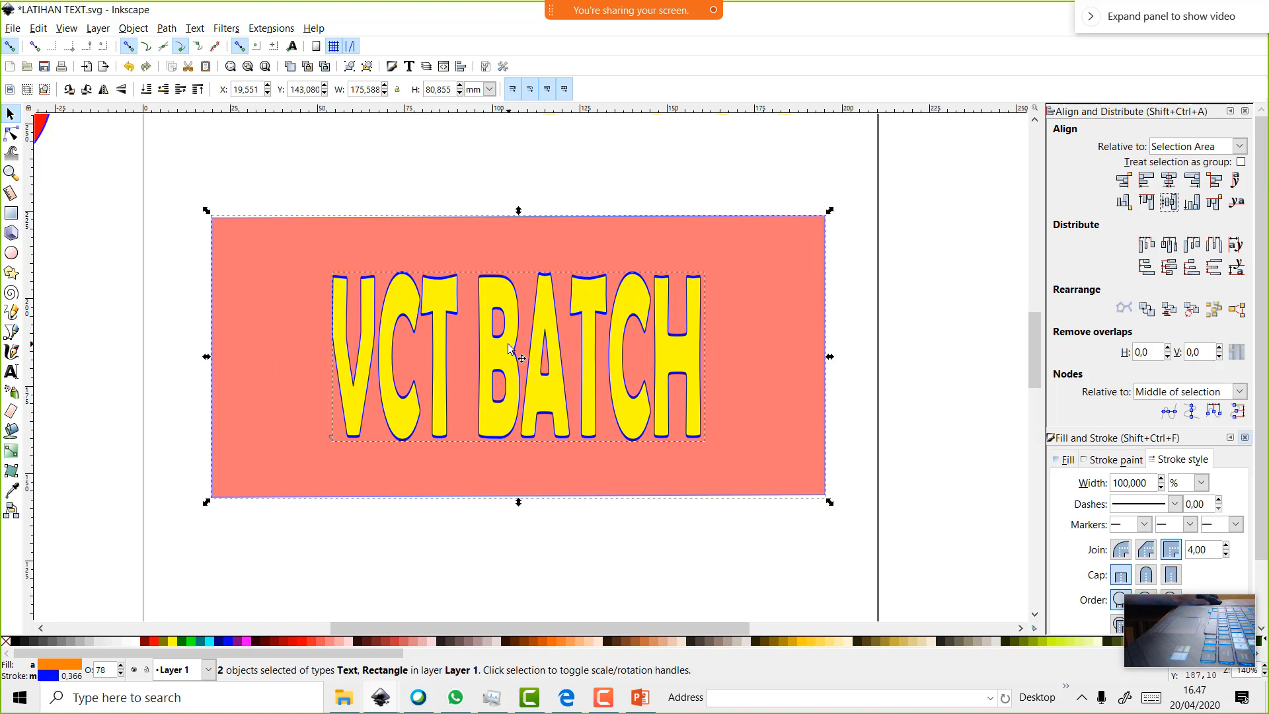
click(1246, 111)
click(1260, 112)
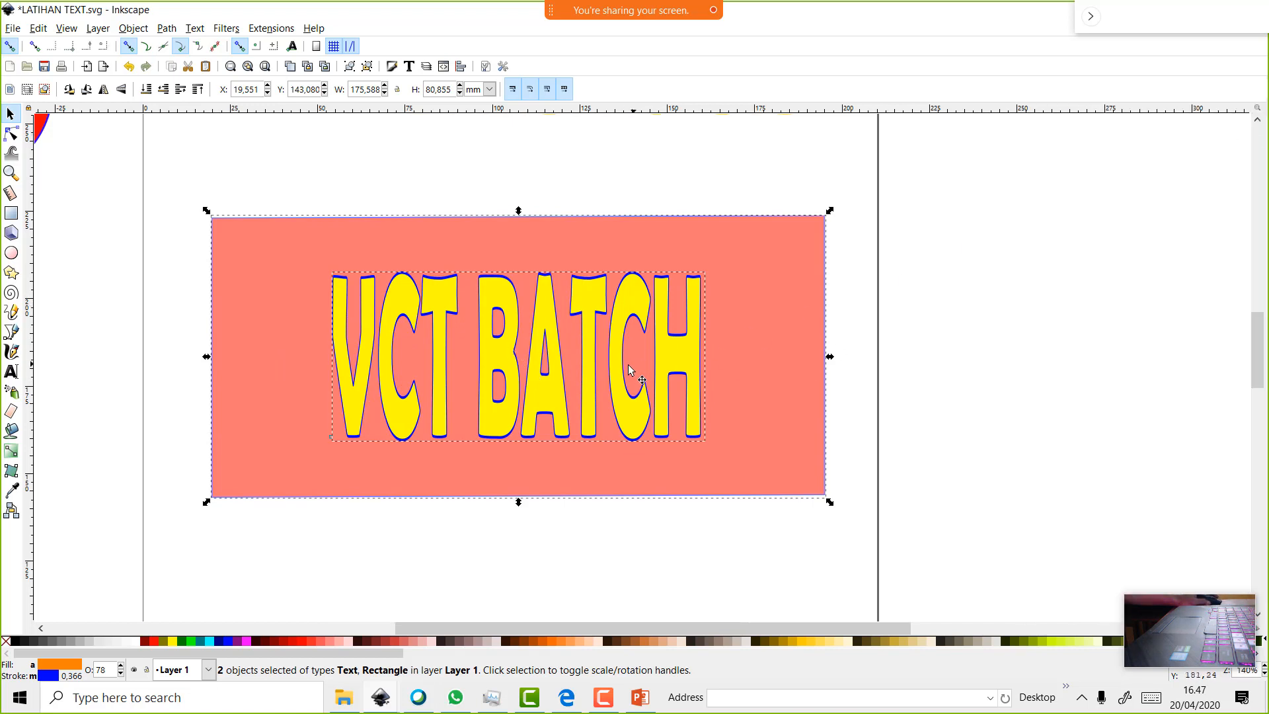
Duplicate the rectangle and text, then undo the unwanted rectangle copy
right_click(652, 303)
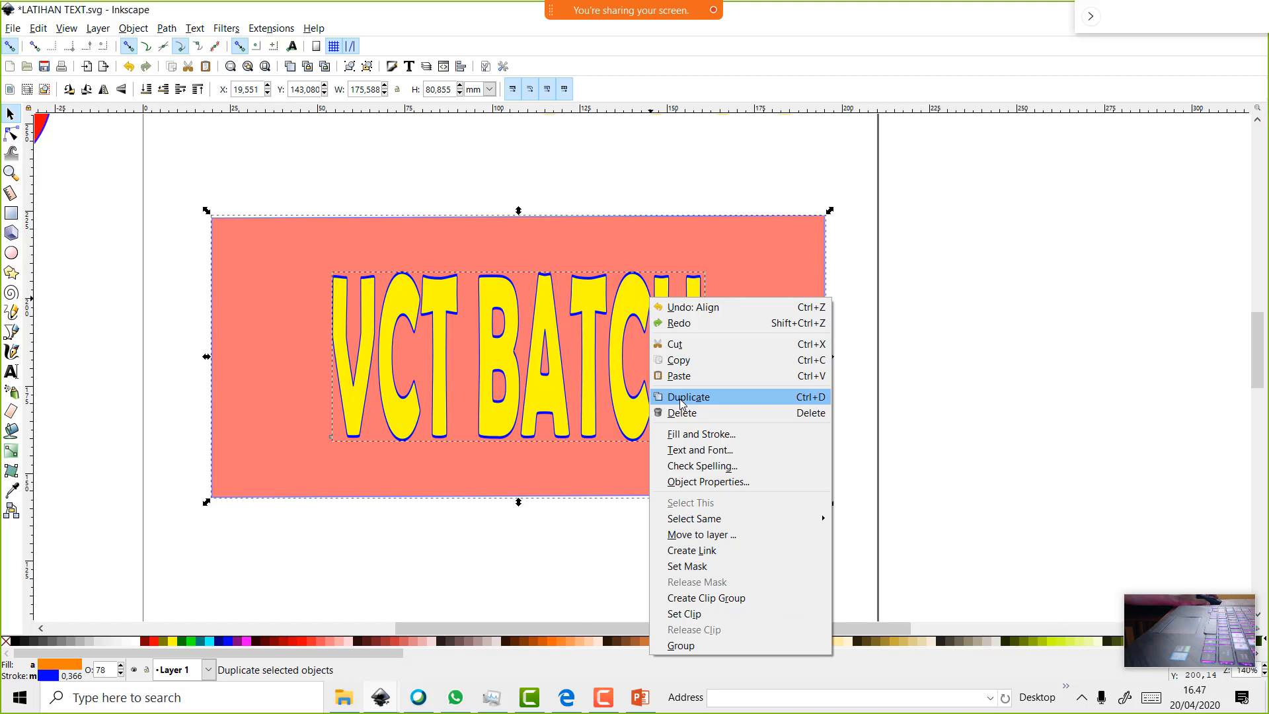
click(681, 399)
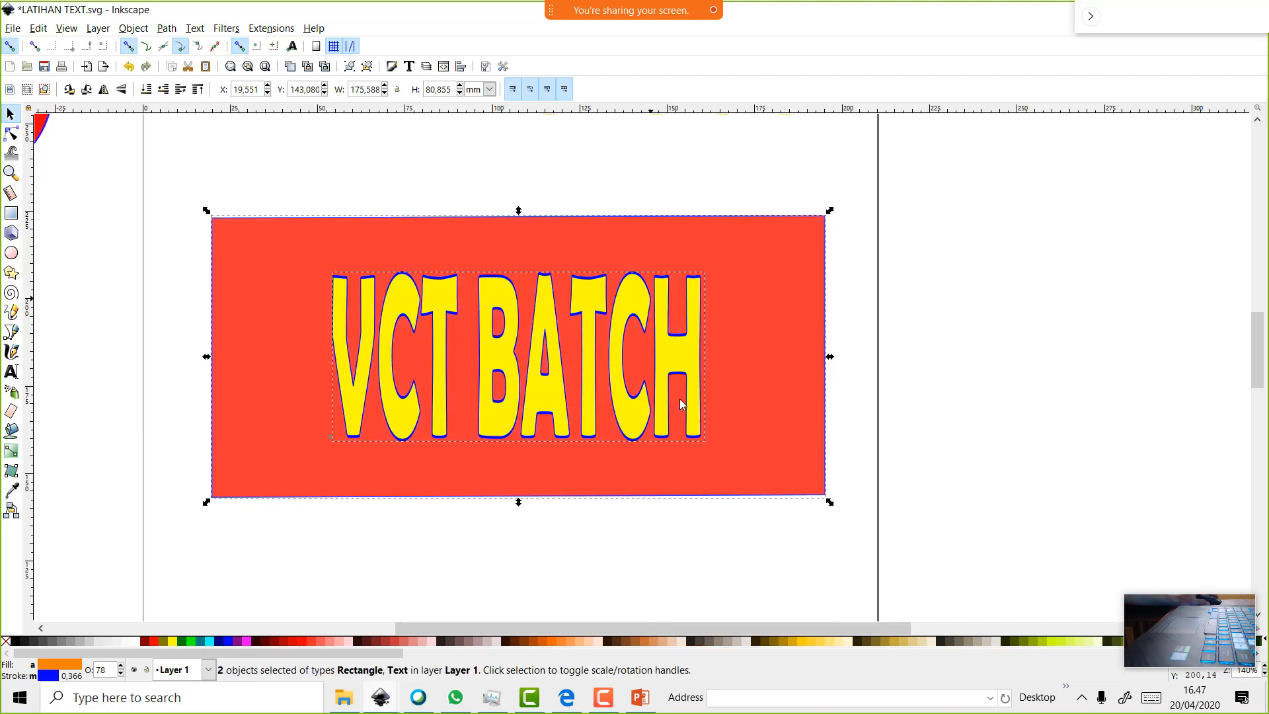
click(681, 390)
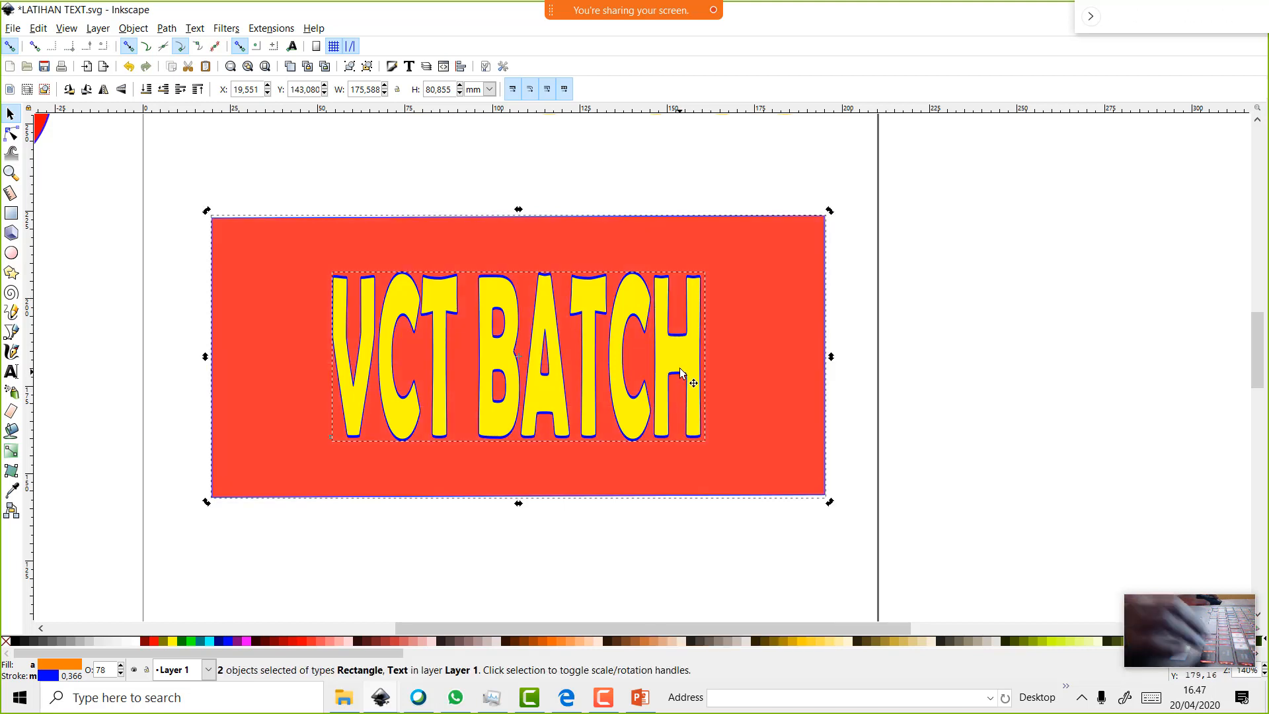
key(ctrl+z)
Duplicate the VCT BATCH text, trial-move the copy, and undo so it sits on the original
click(683, 357)
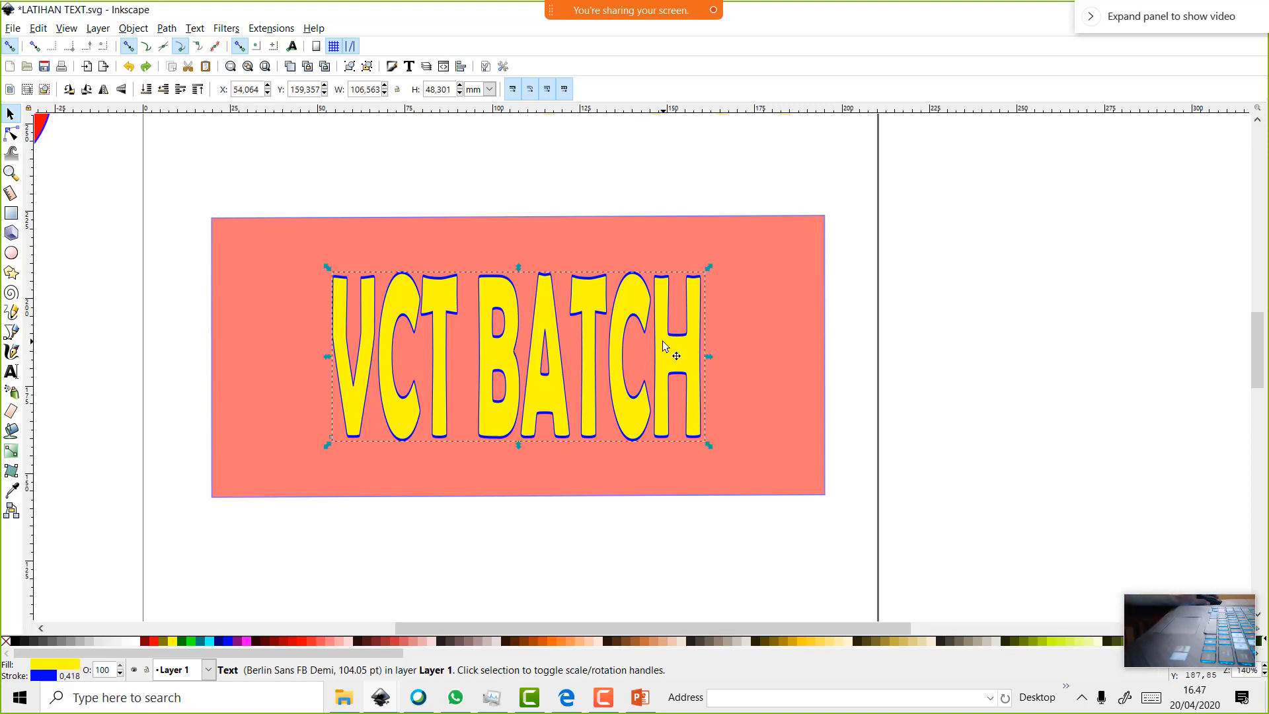
right_click(663, 344)
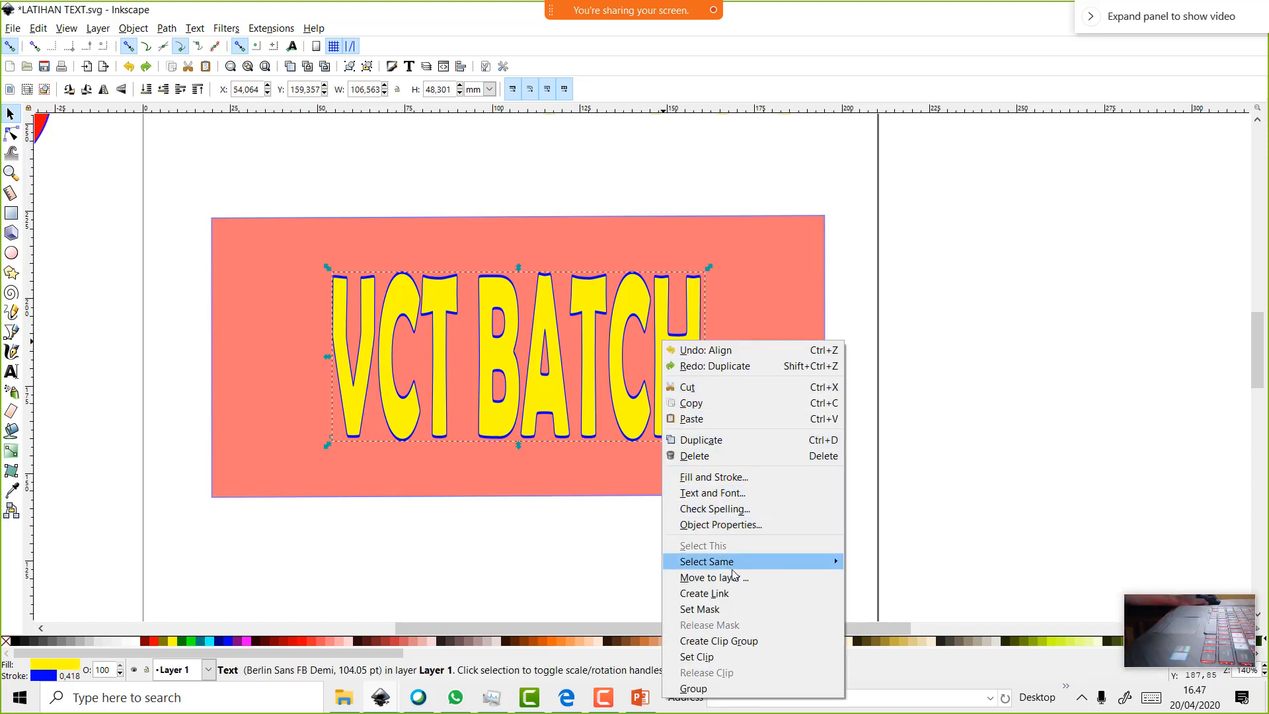
click(735, 440)
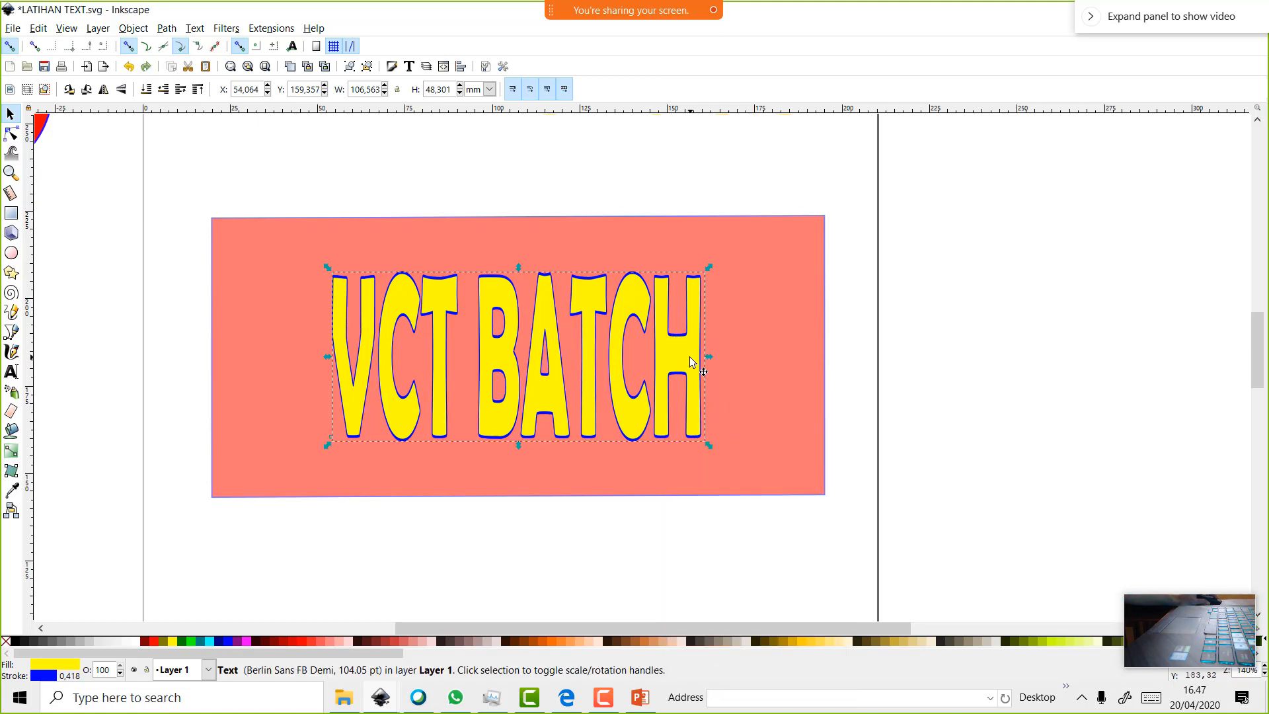
drag(689, 358, 858, 368)
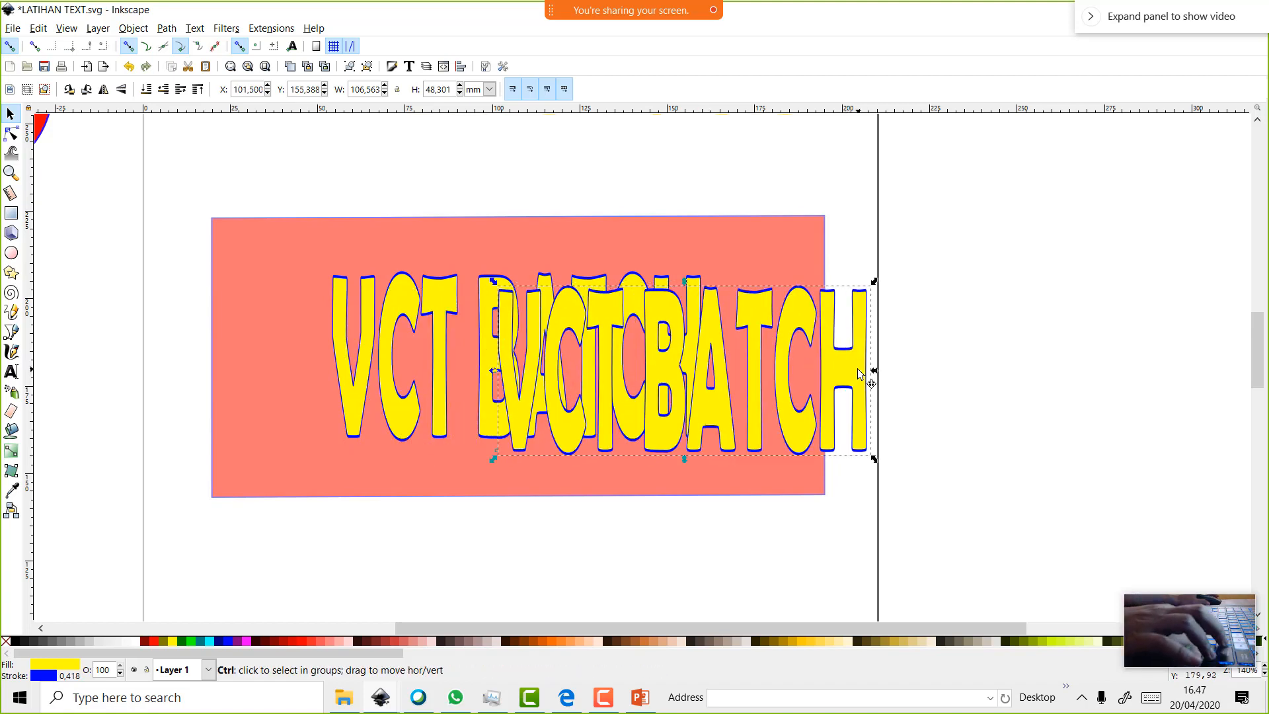
key(ctrl+z)
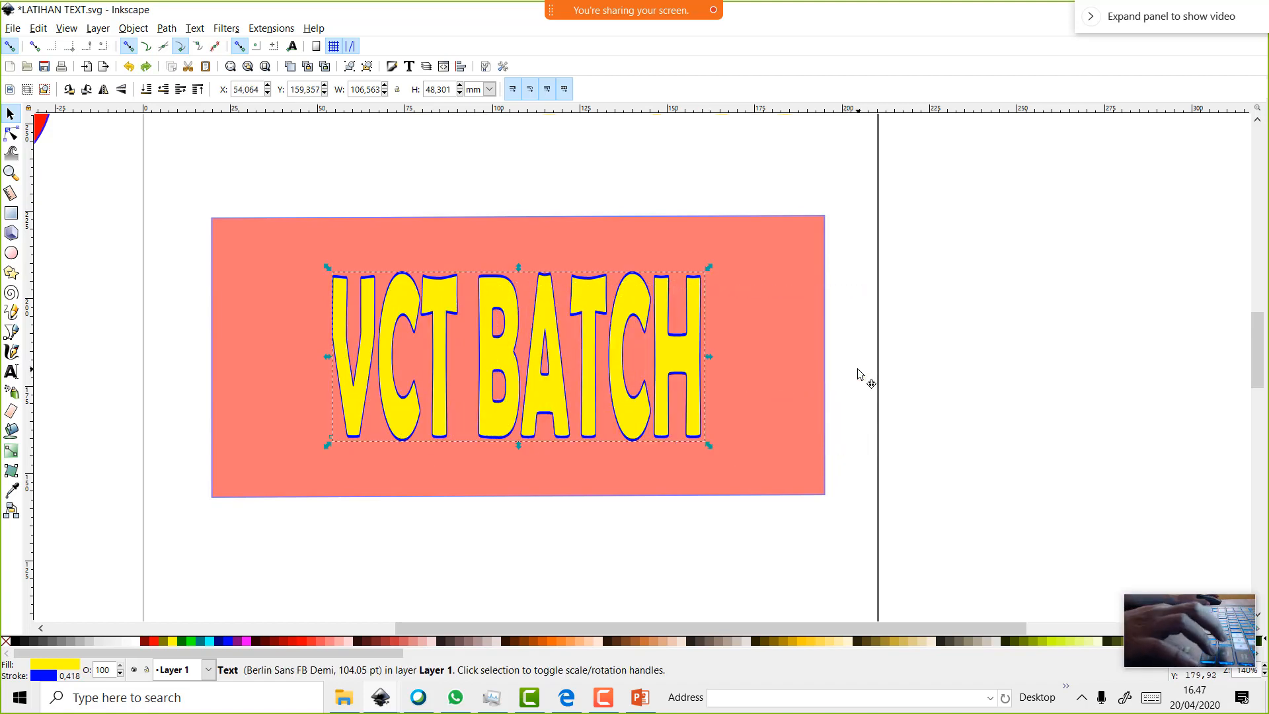
click(696, 360)
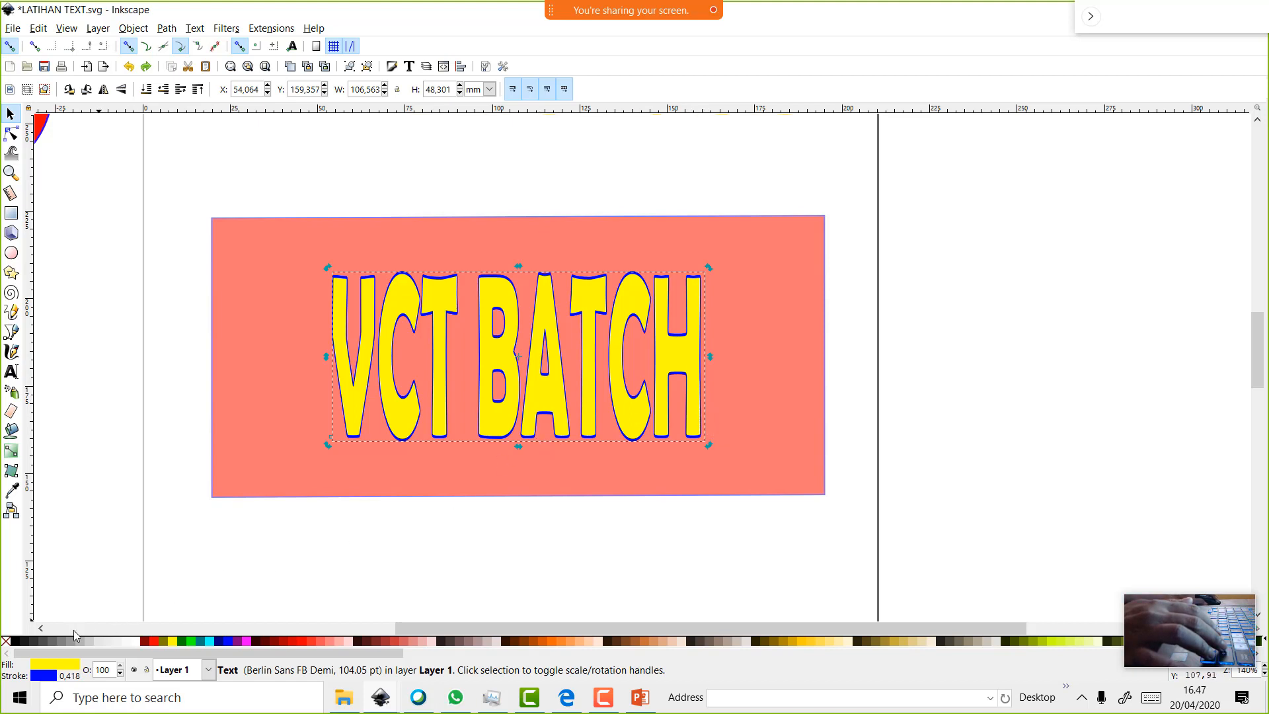
right_click(547, 329)
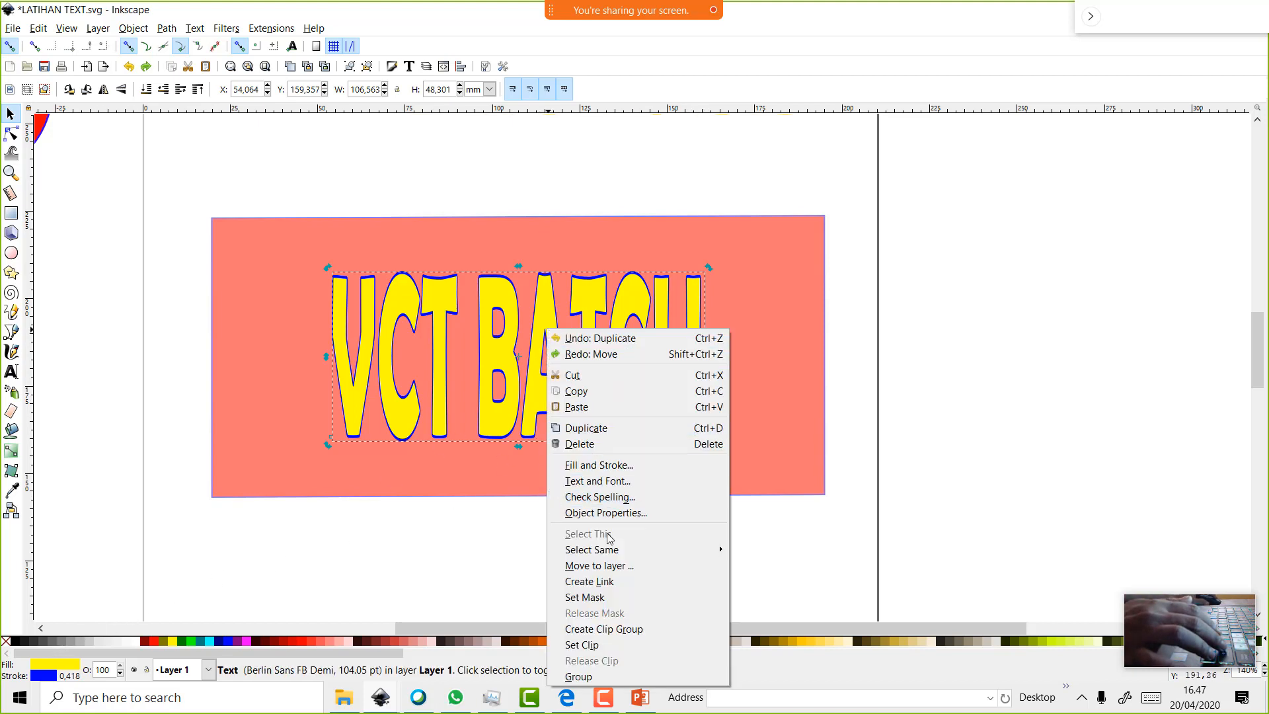
Set the text copy's stroke paint to No paint, removing its blue outline
click(609, 465)
click(1123, 135)
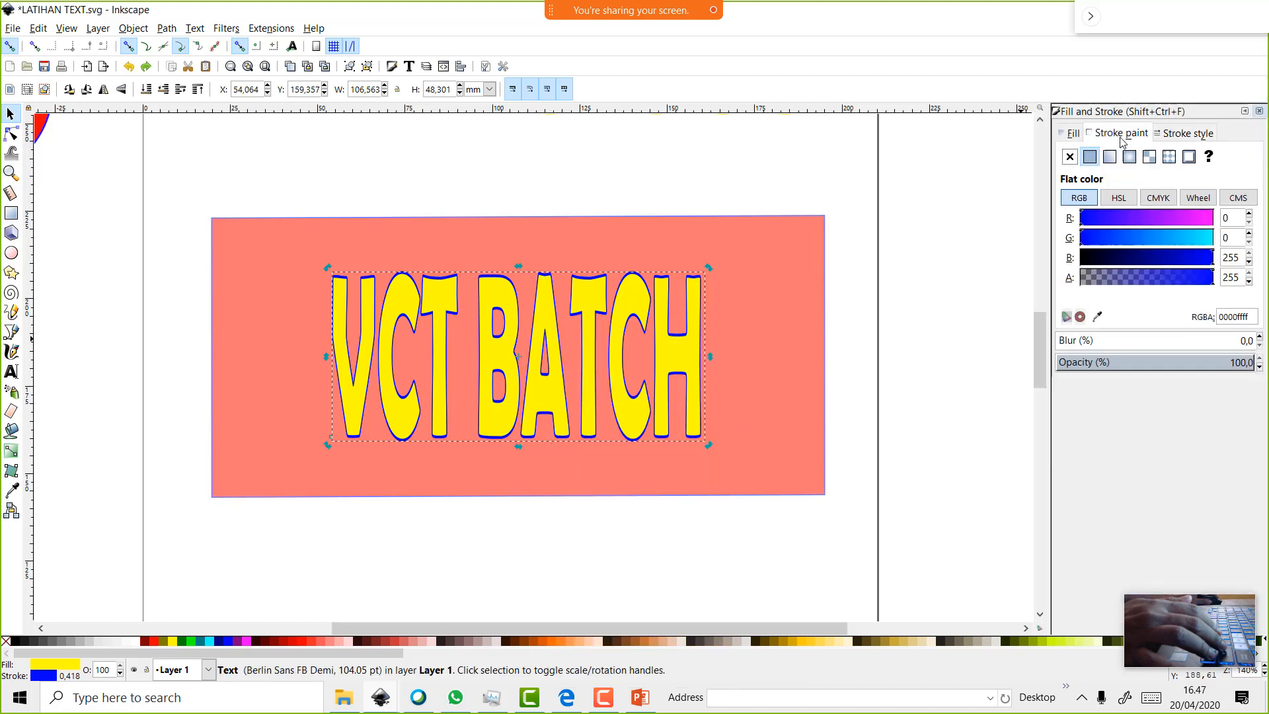
click(1070, 158)
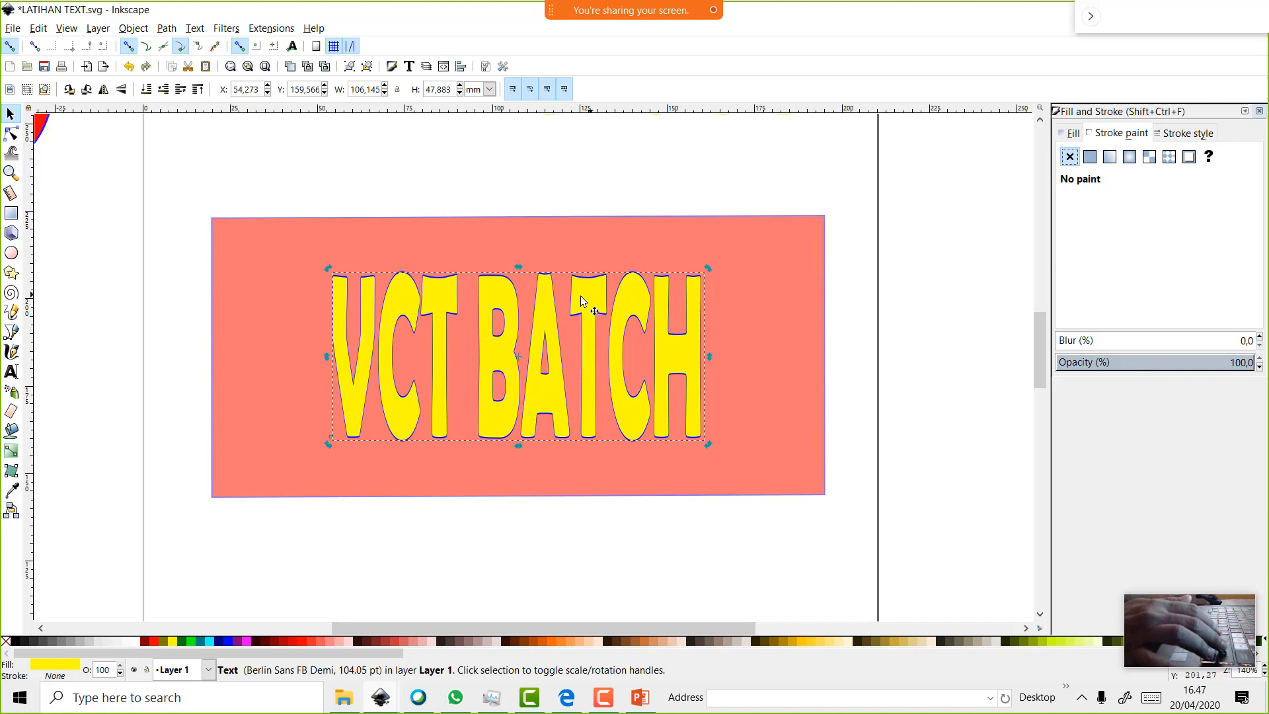
drag(590, 306, 684, 298)
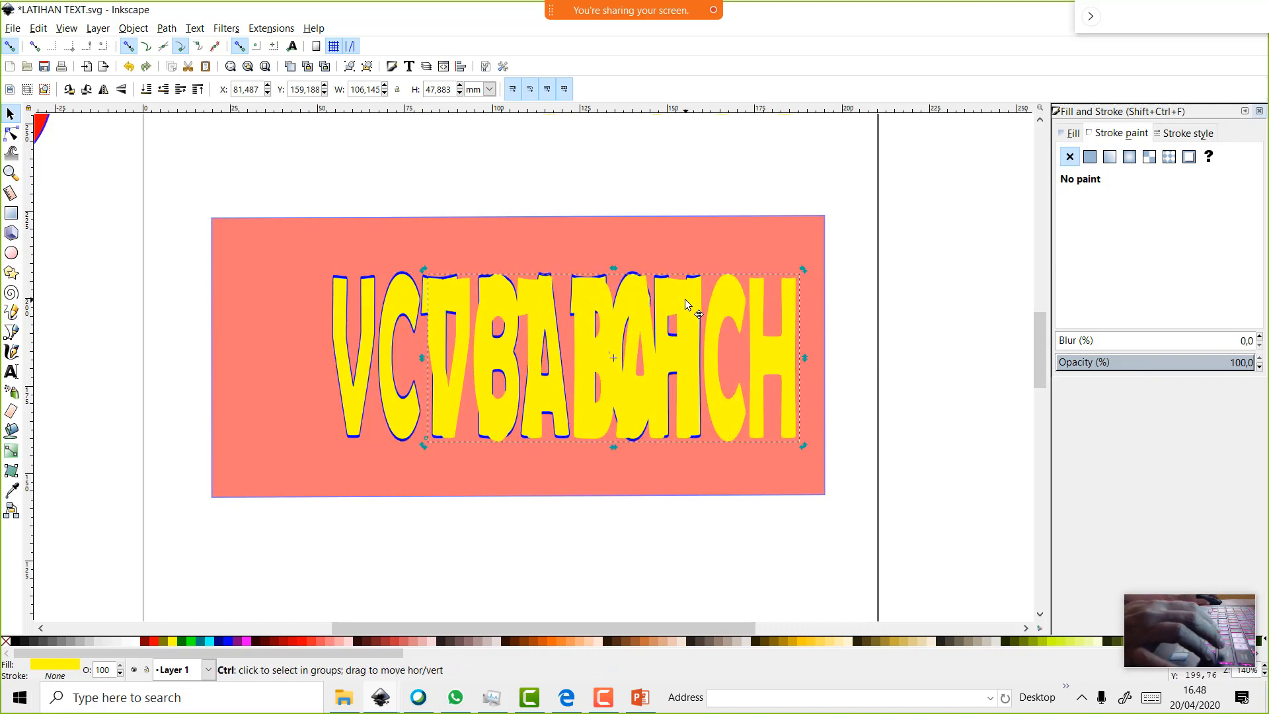
key(ctrl+z)
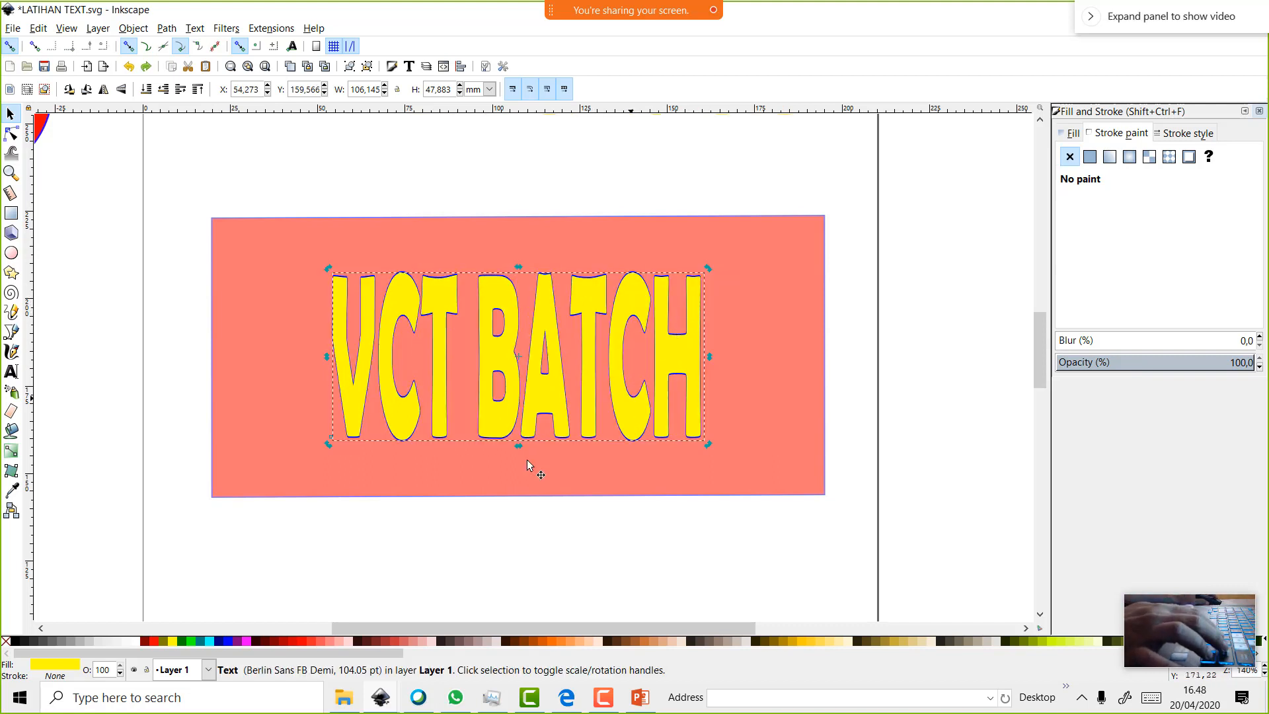
Fill the text copy with 30% grey and enlarge it to about 103%
click(81, 646)
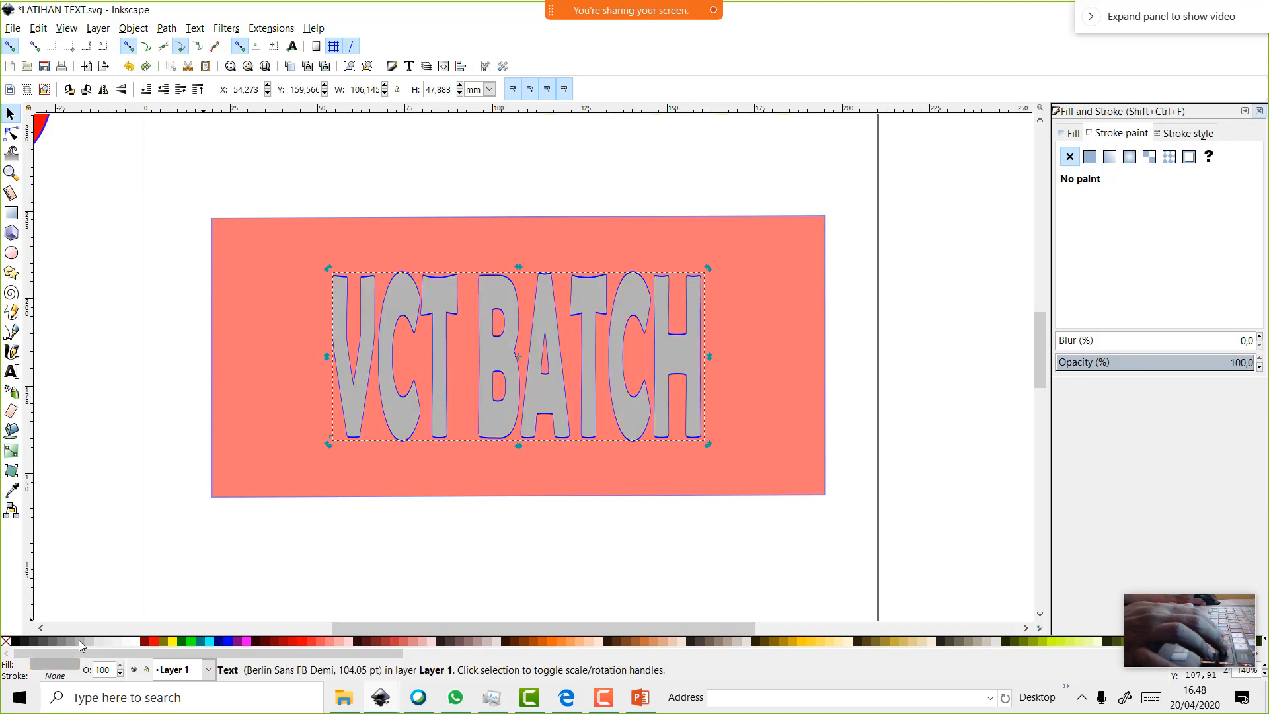
scroll(397, 595, up, 3)
scroll(462, 589, down, 2)
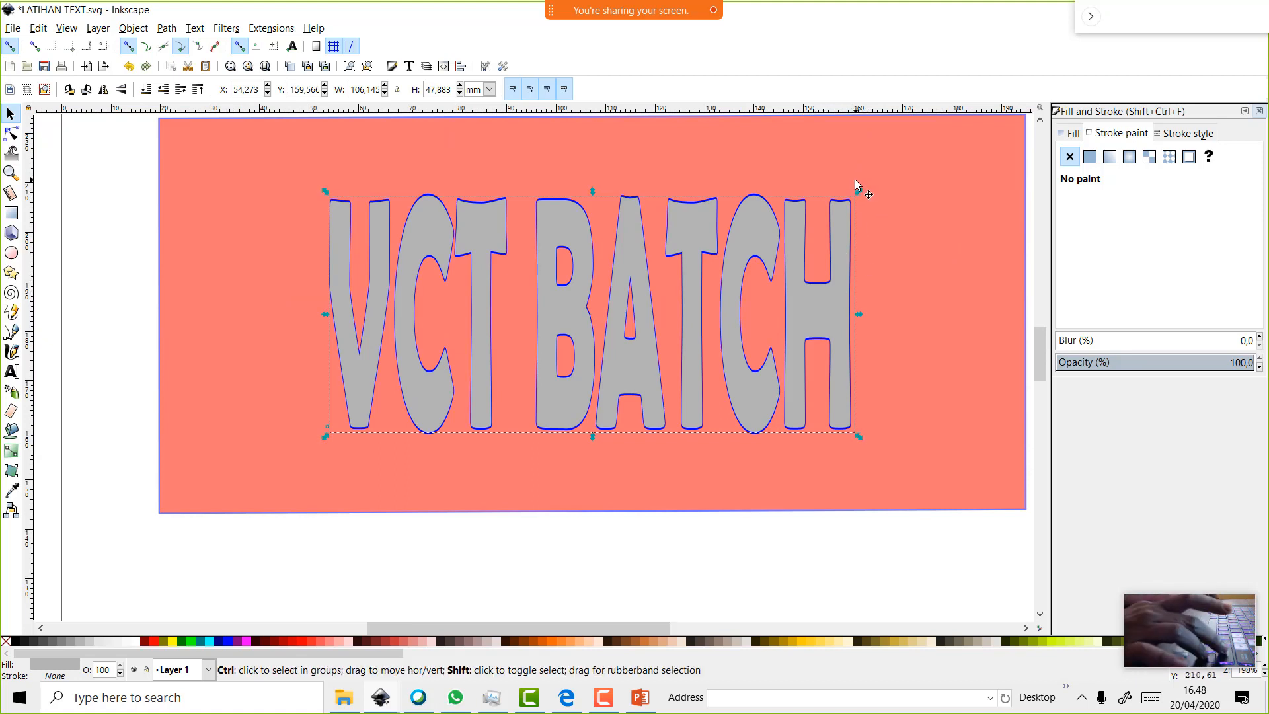
drag(862, 192, 870, 186)
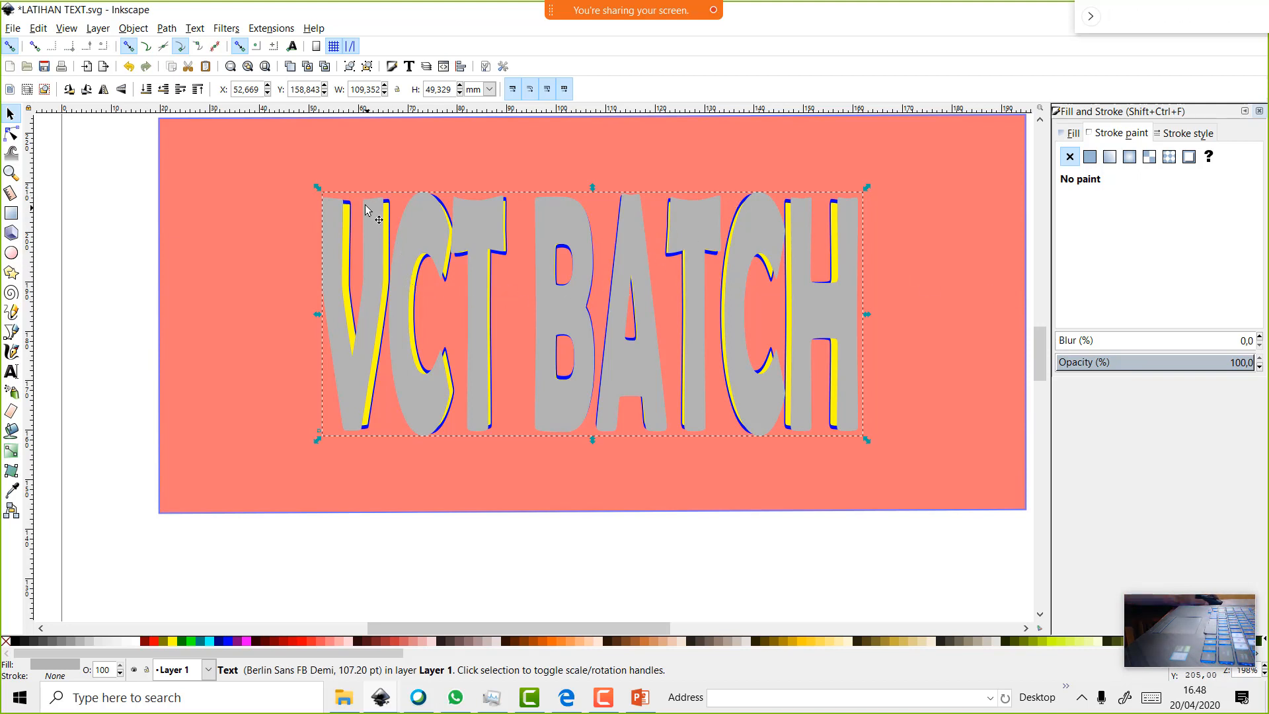
Lower the grey copy behind the yellow text, reduce its opacity, and try 40% grey
click(164, 96)
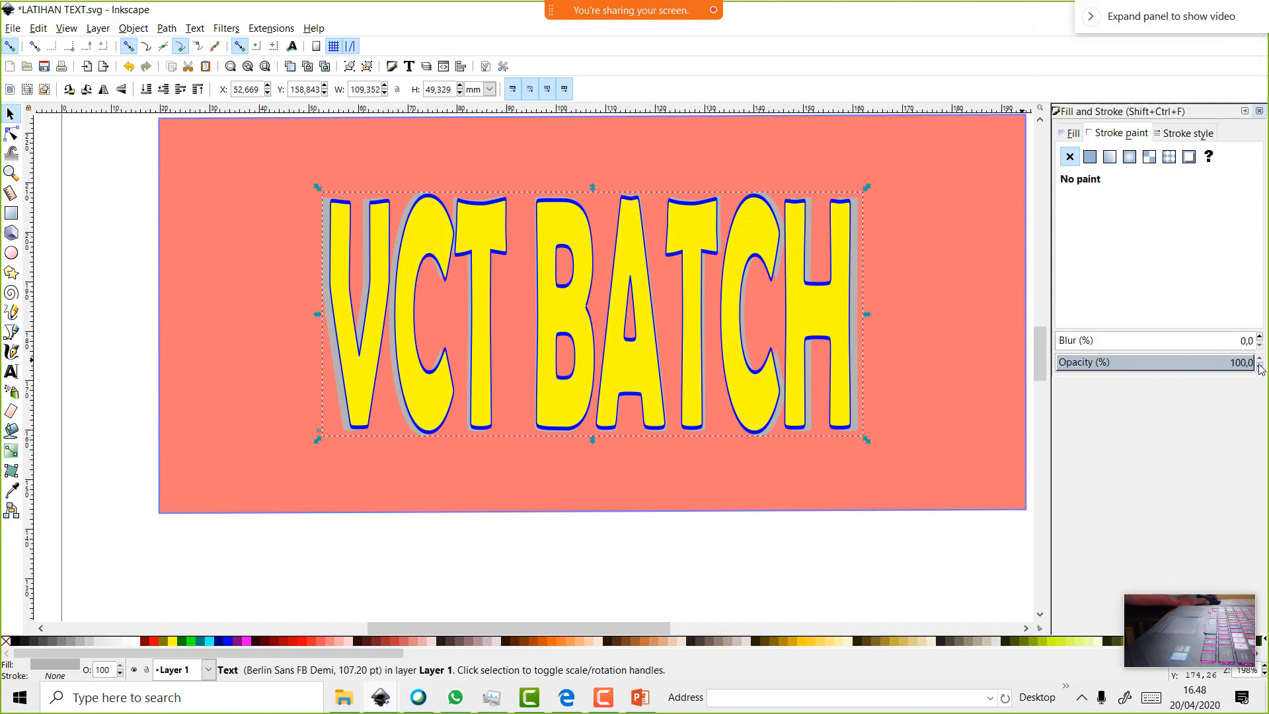
click(1072, 134)
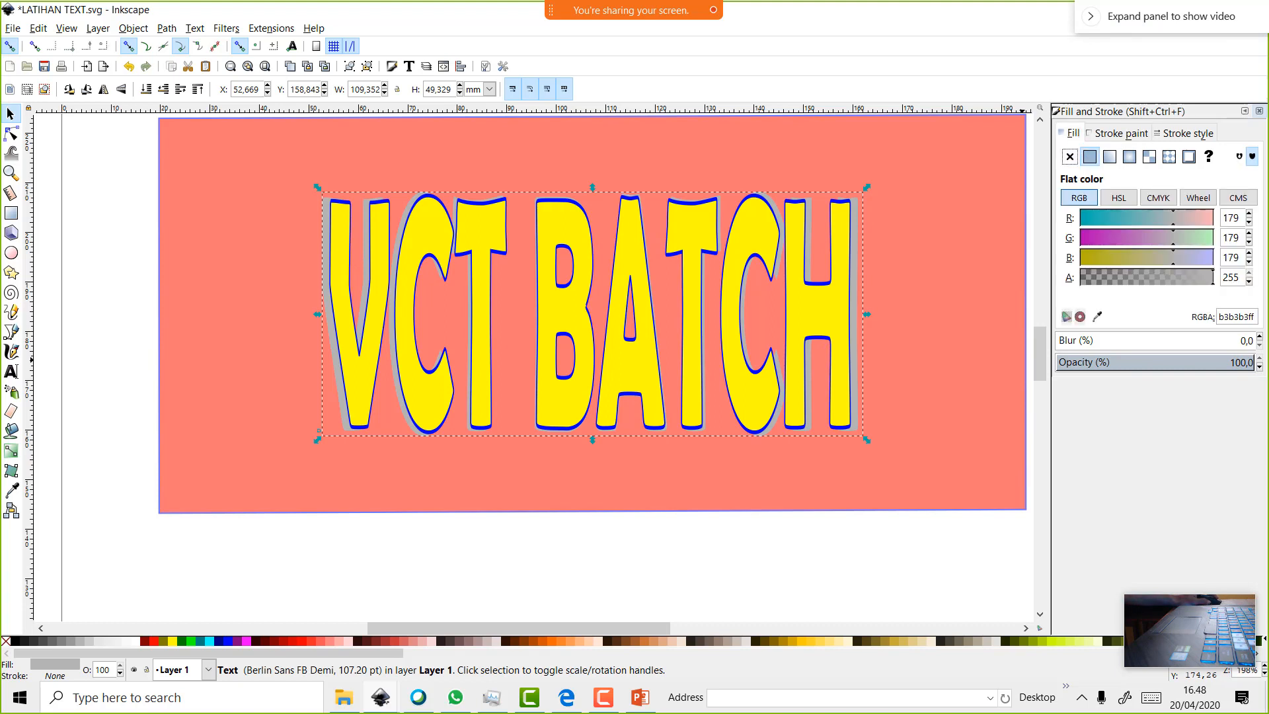
click(1260, 367)
click(1260, 368)
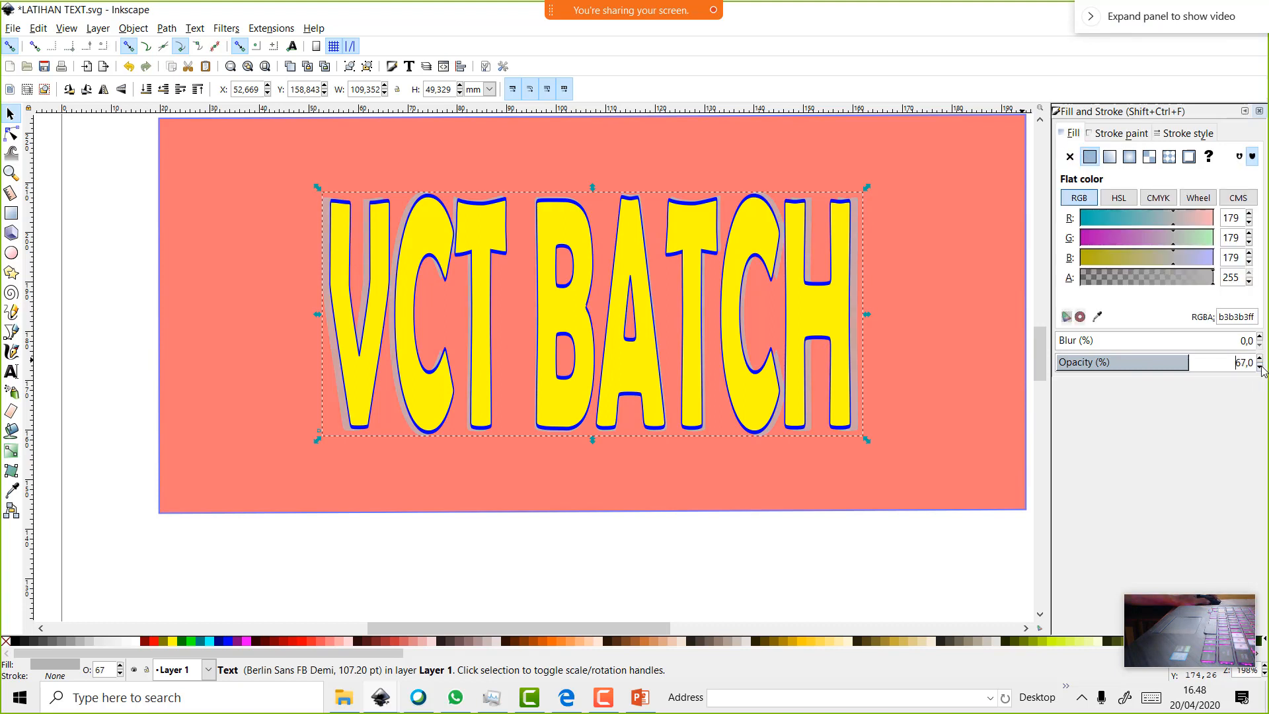
click(1260, 367)
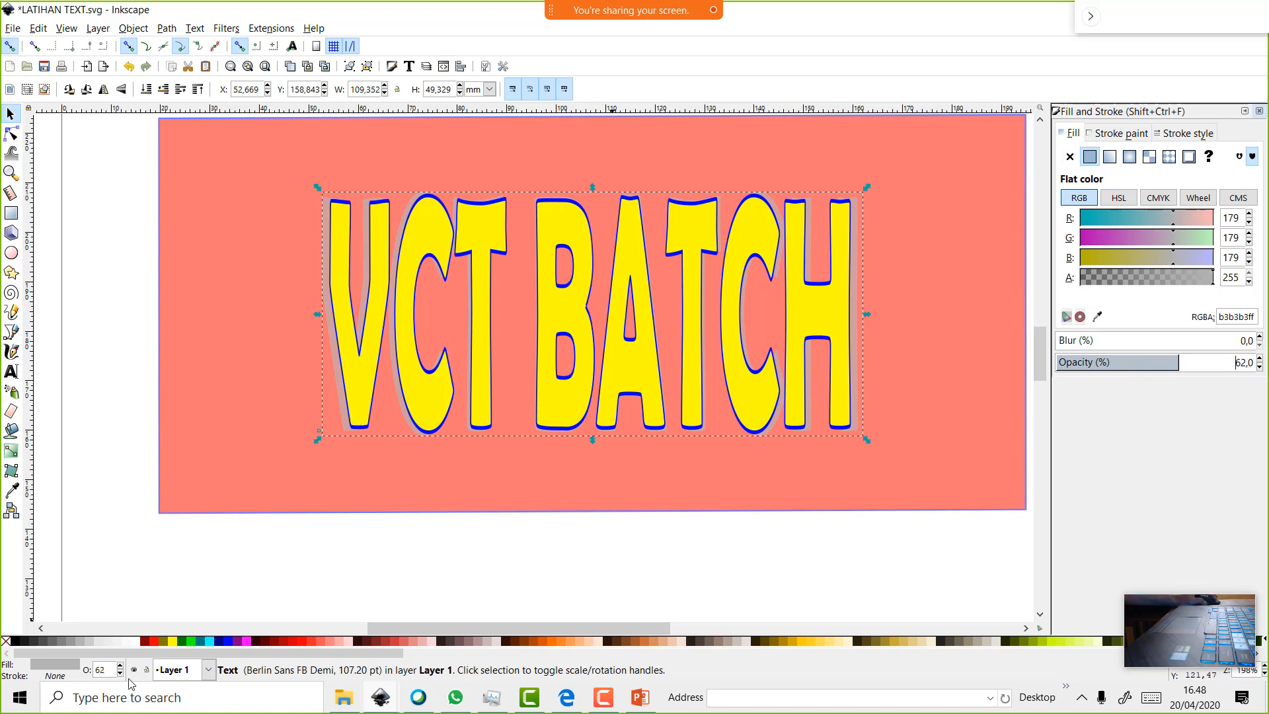
click(71, 646)
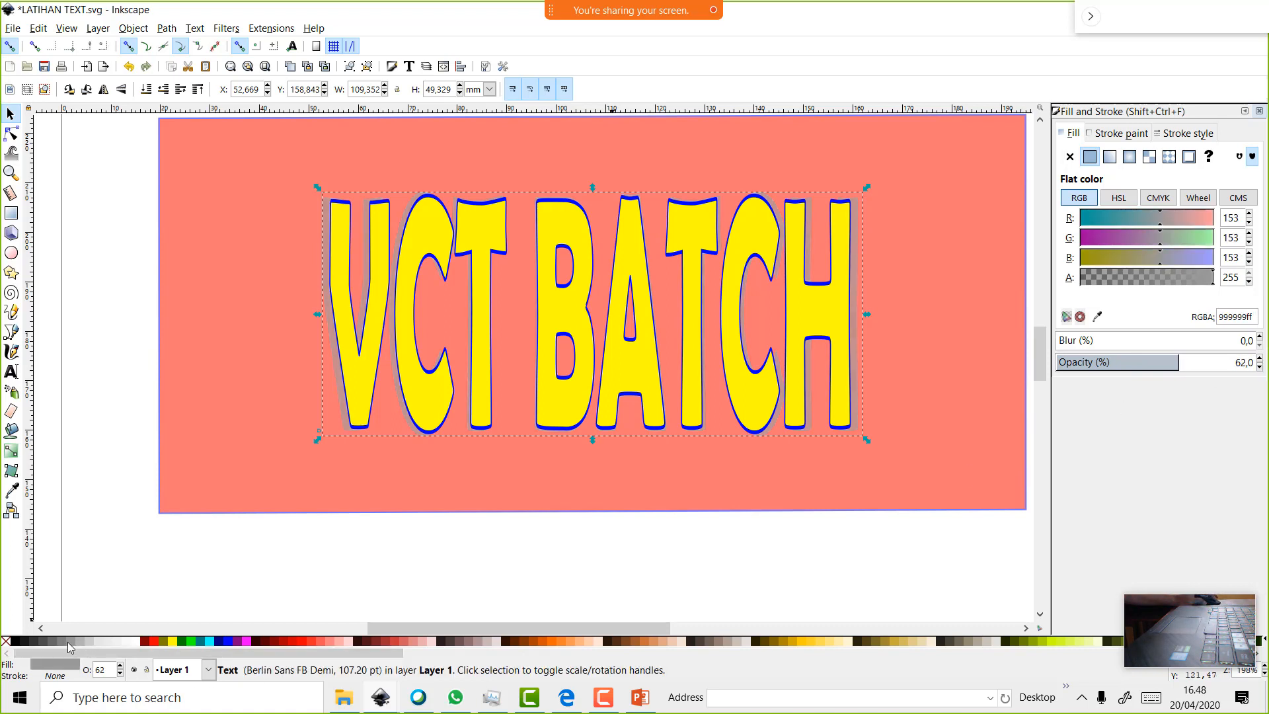
click(63, 477)
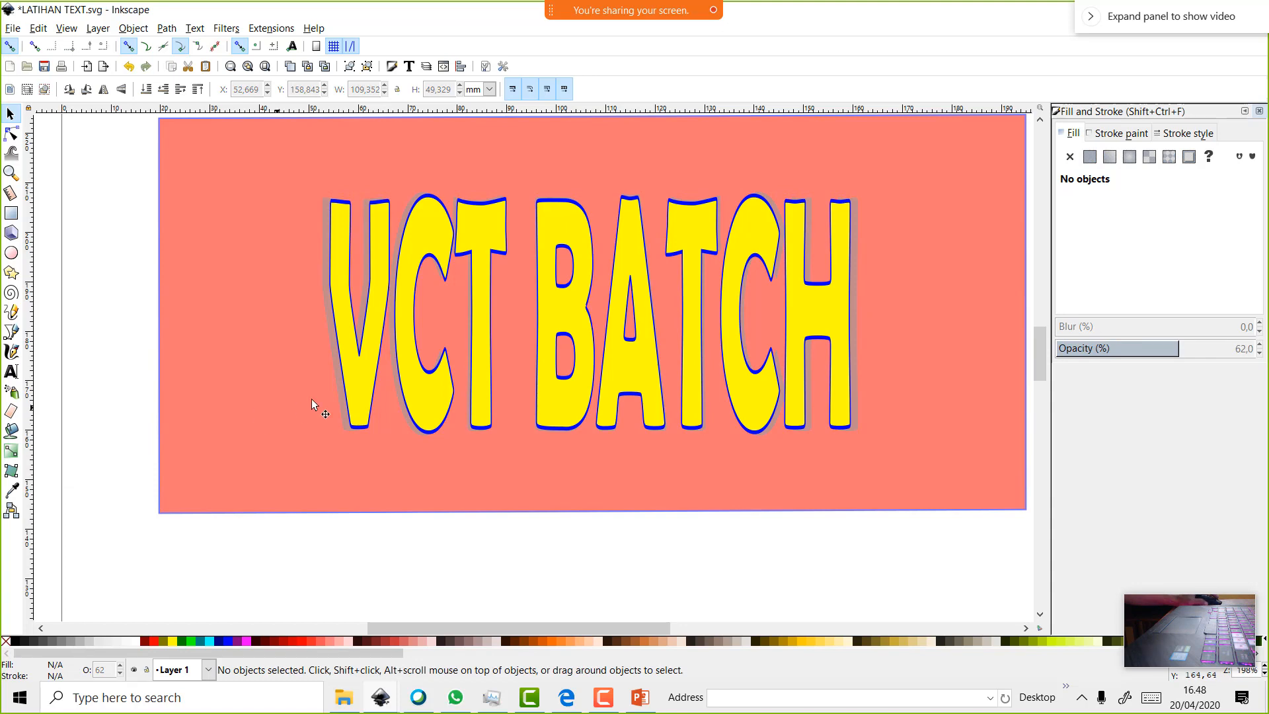
click(340, 363)
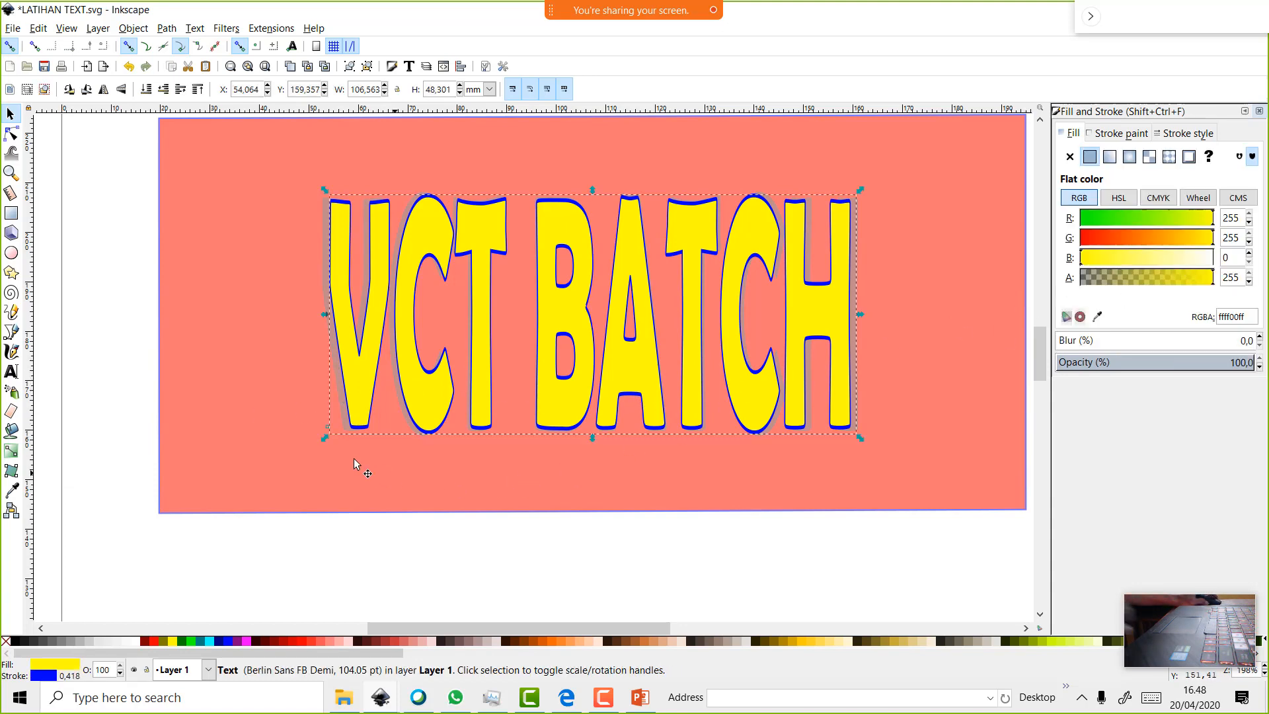
Set the shadow copy to 26.7% opacity with an 80% grey fill
scroll(324, 423, up, 2)
click(317, 175)
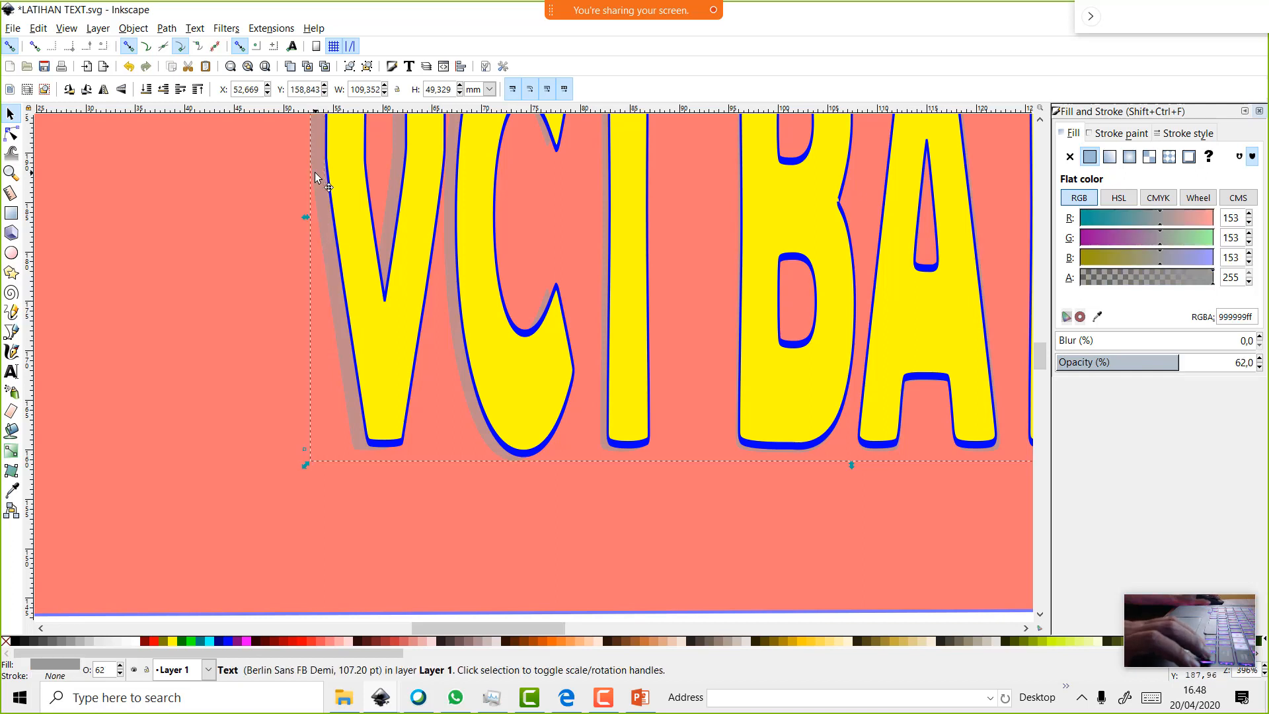
drag(1178, 362, 1109, 361)
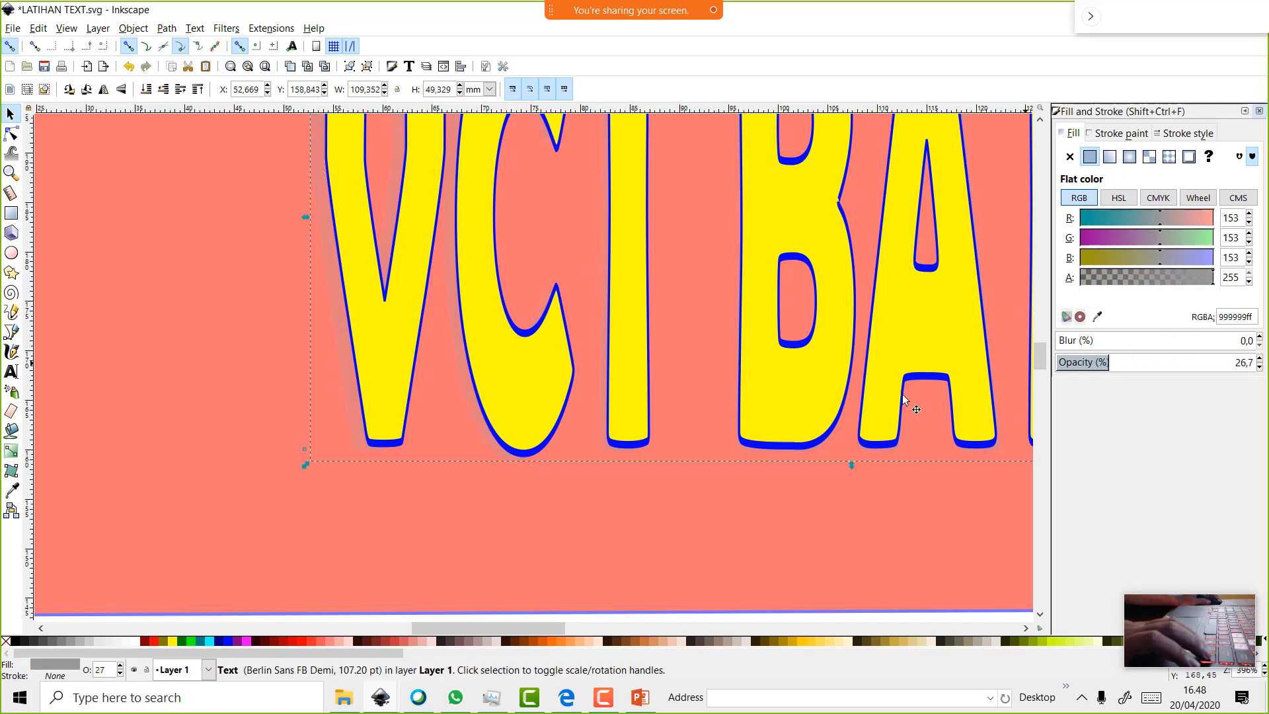
click(31, 645)
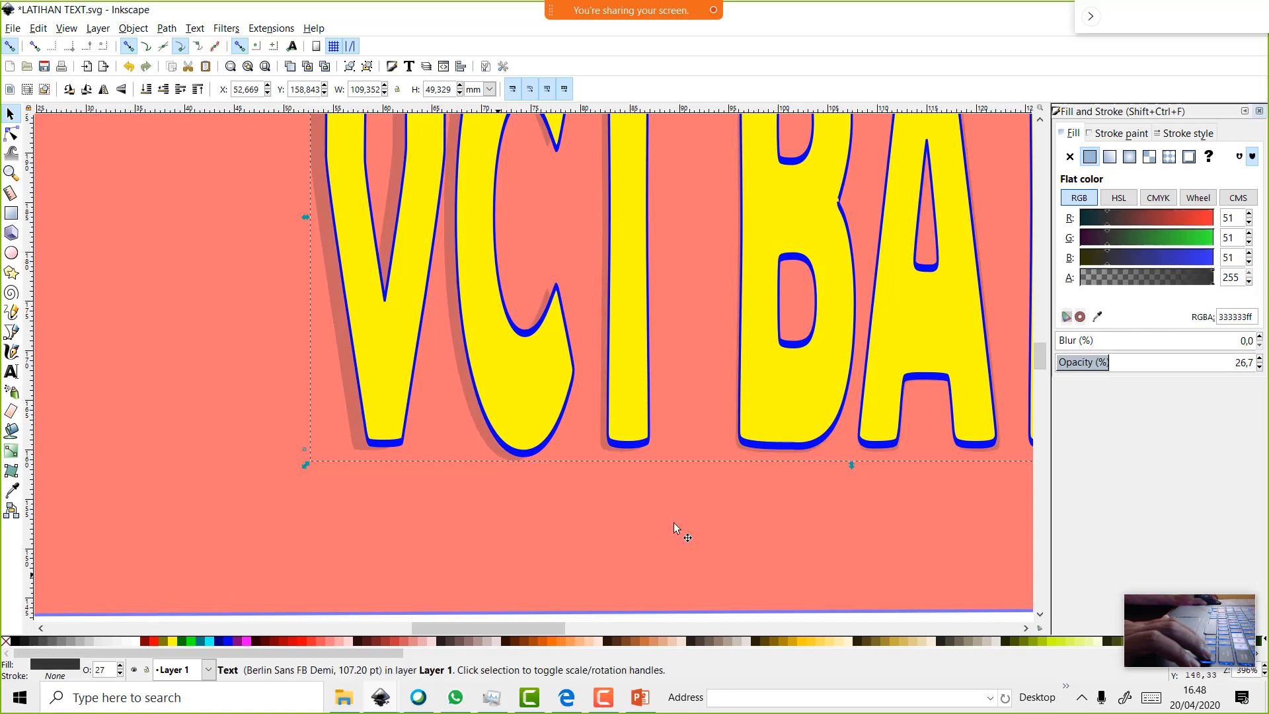
scroll(942, 477, down, 2)
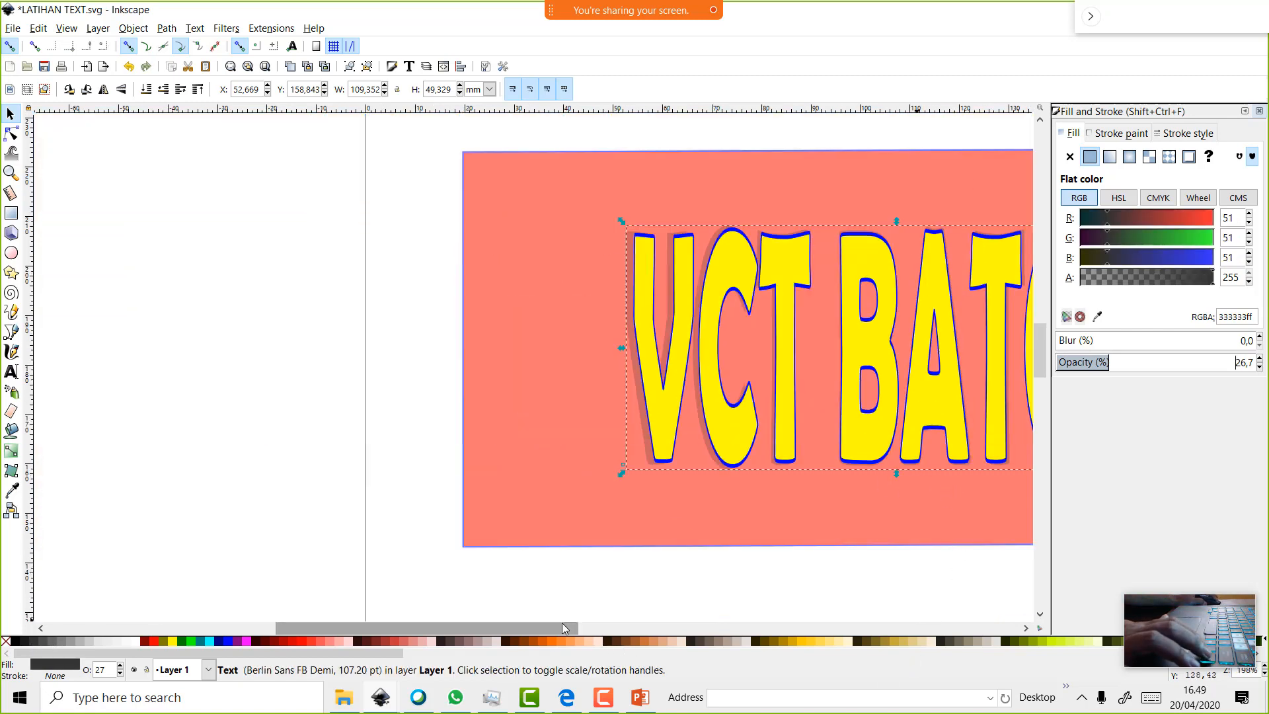
drag(561, 625, 656, 629)
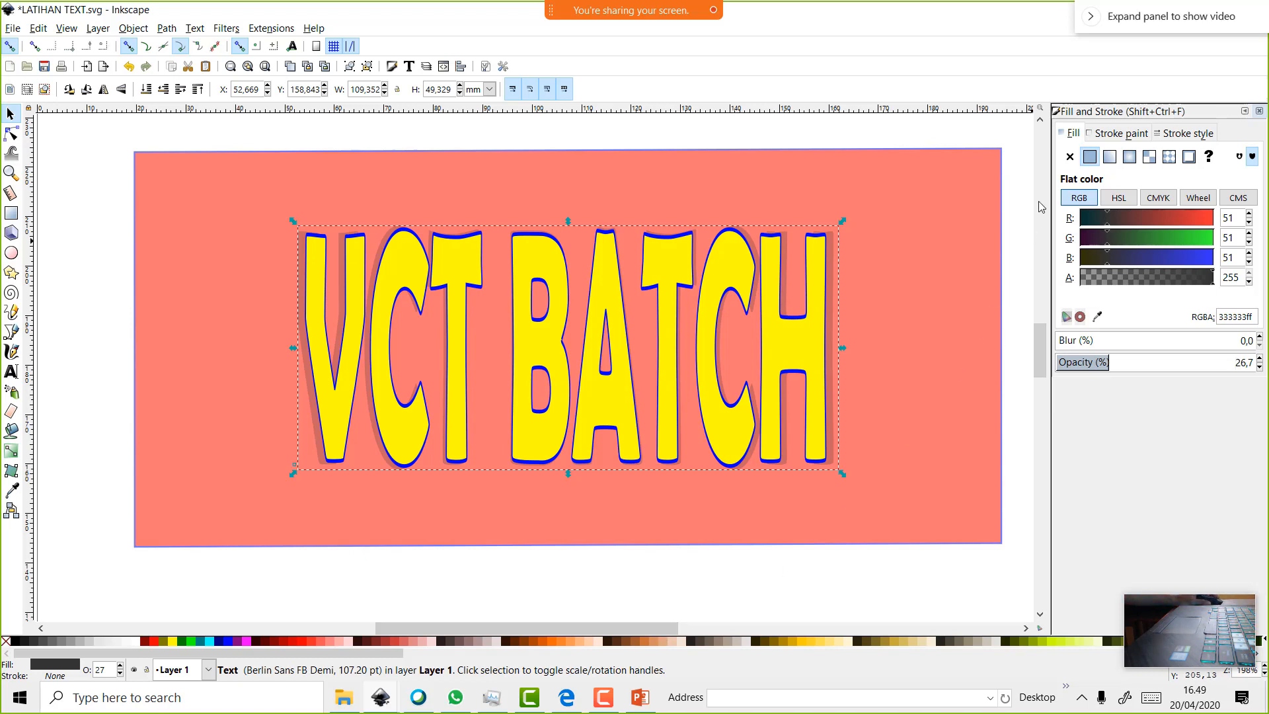
Round the background rectangle's corners into a pill shape
click(991, 154)
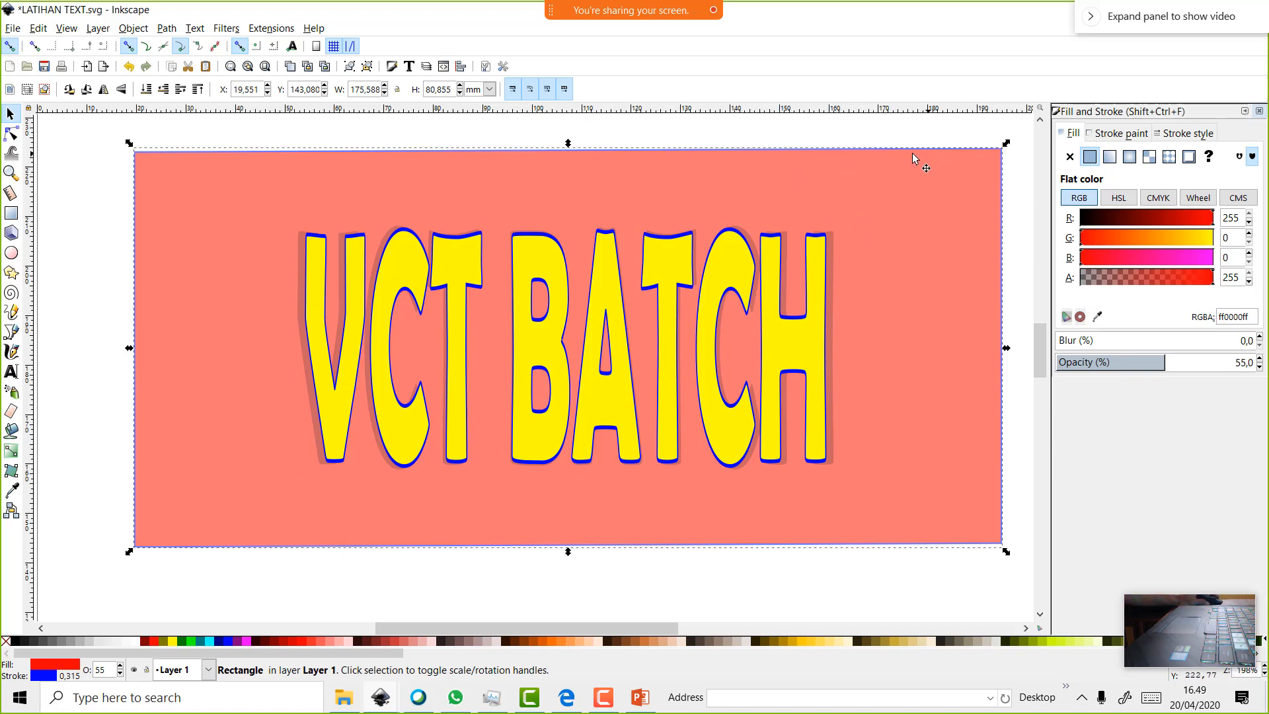
click(166, 29)
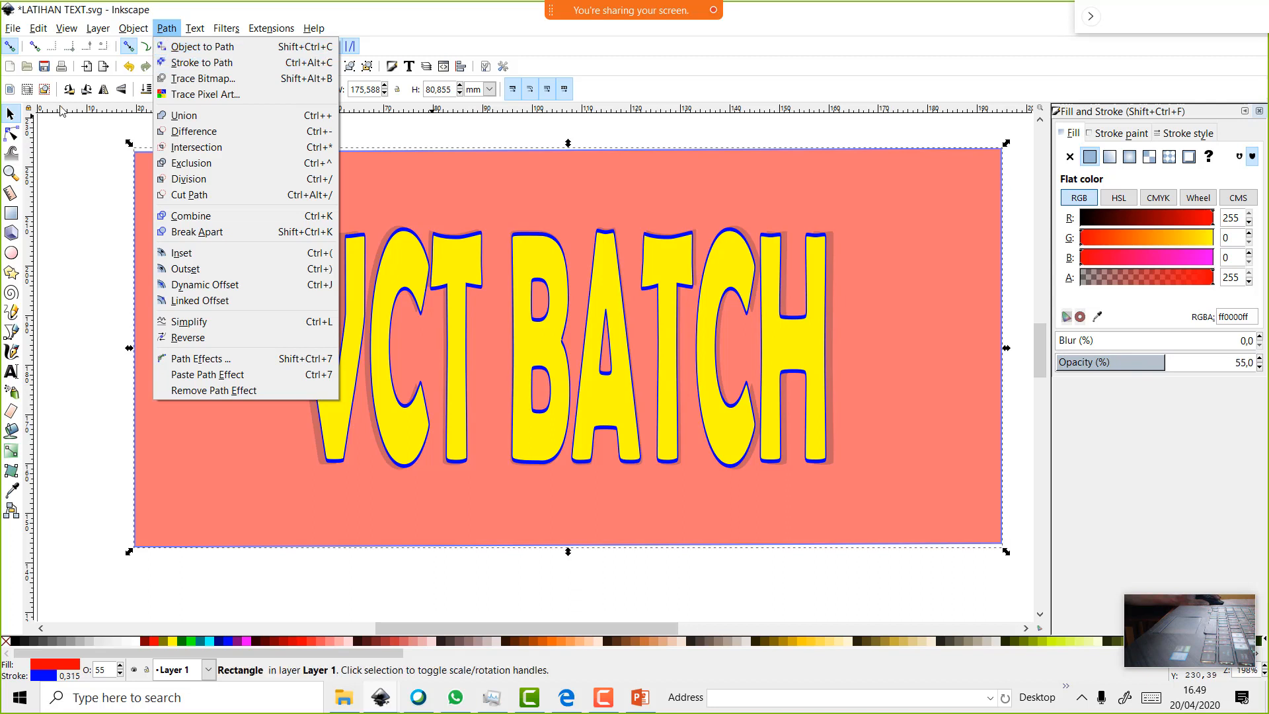
click(8, 136)
click(8, 137)
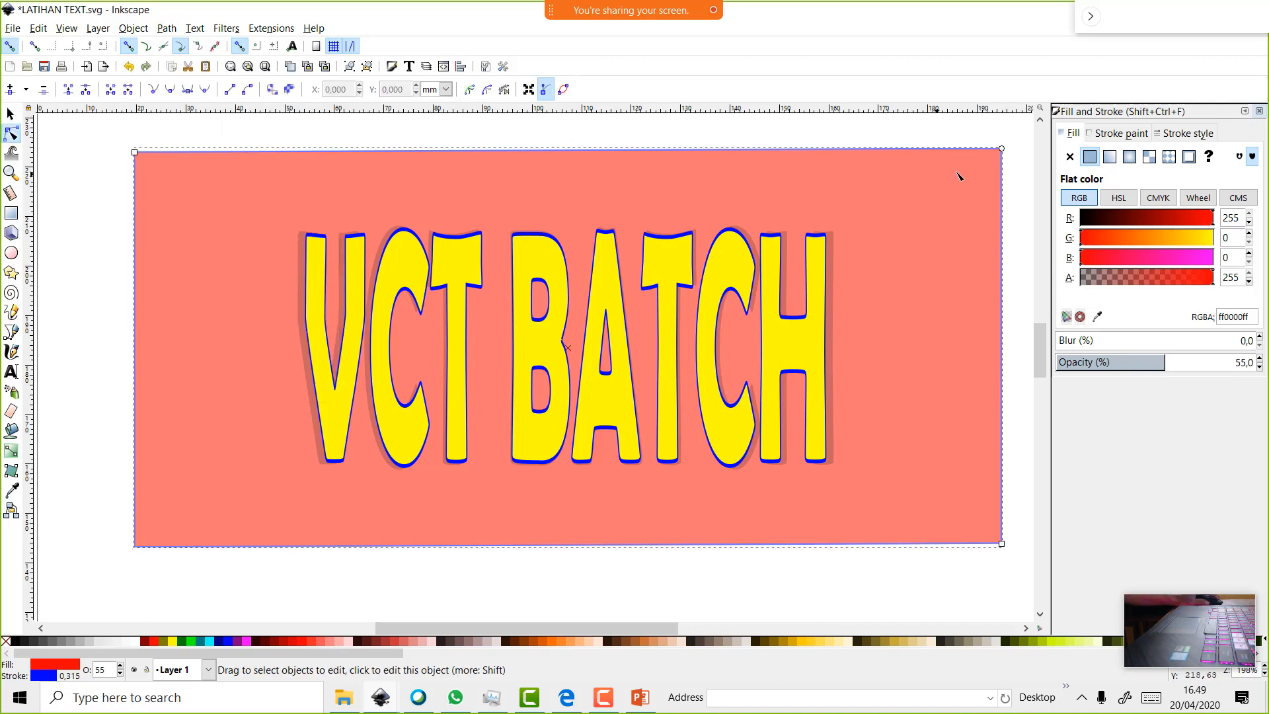
drag(981, 168, 731, 501)
Ctrl-drag with the Ellipse tool to draw a grey circle left of the page
scroll(731, 500, down, 4)
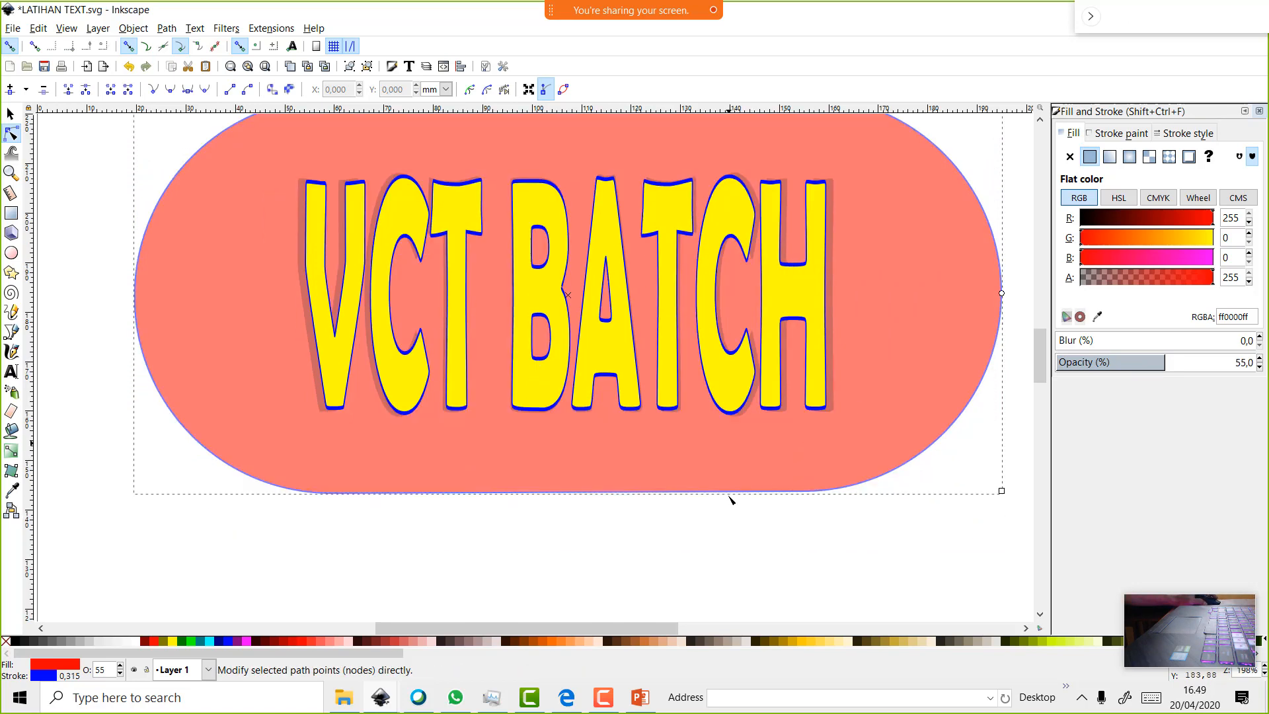
ctrl+scroll(731, 500, down, 2)
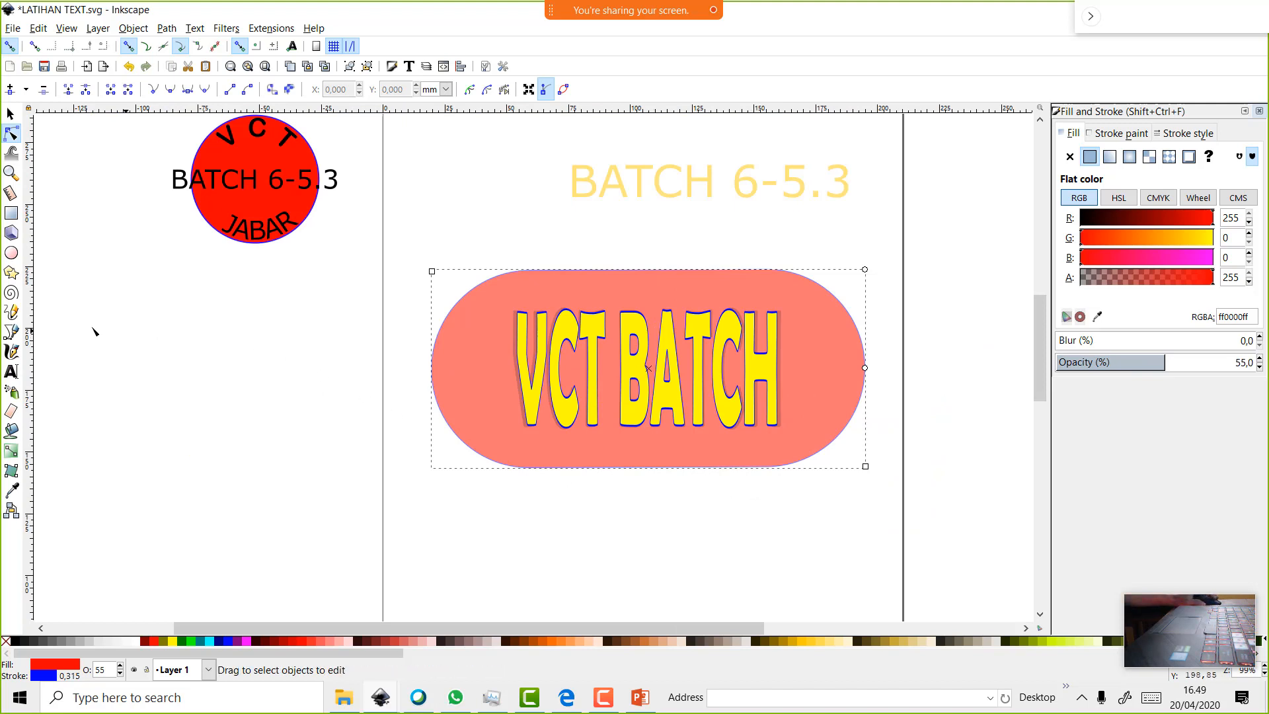
click(12, 253)
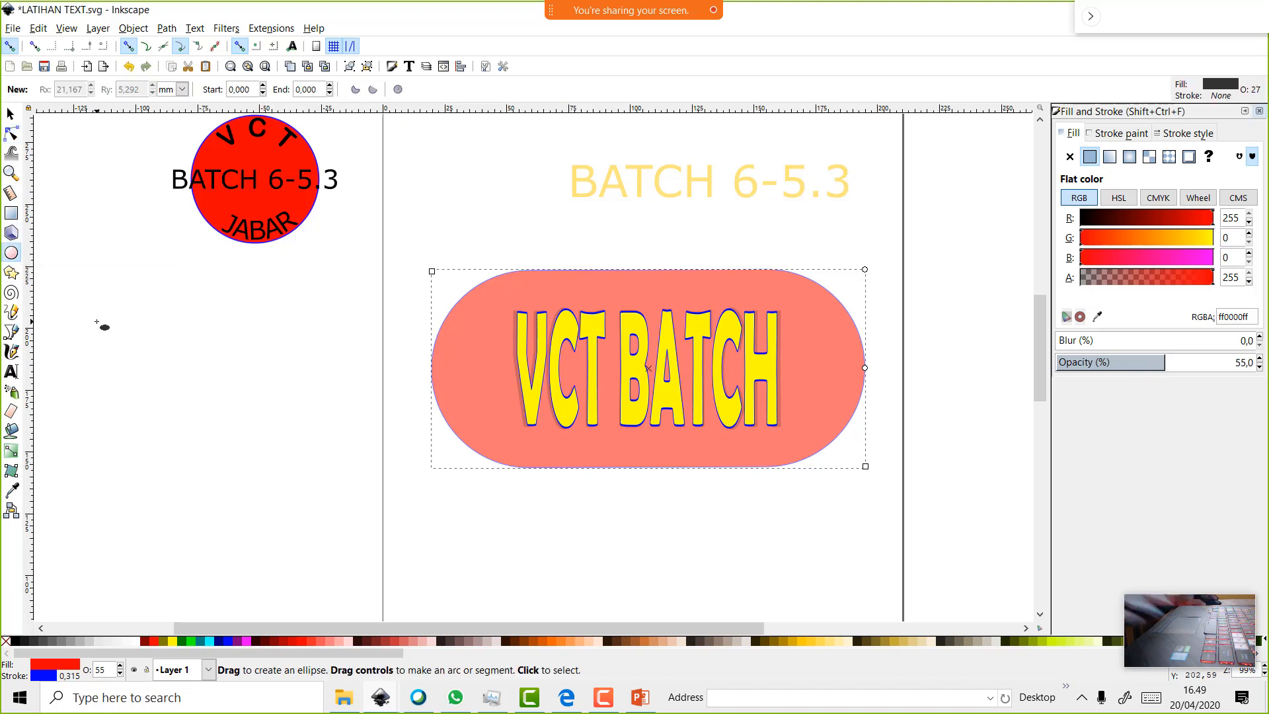
drag(119, 328, 201, 404)
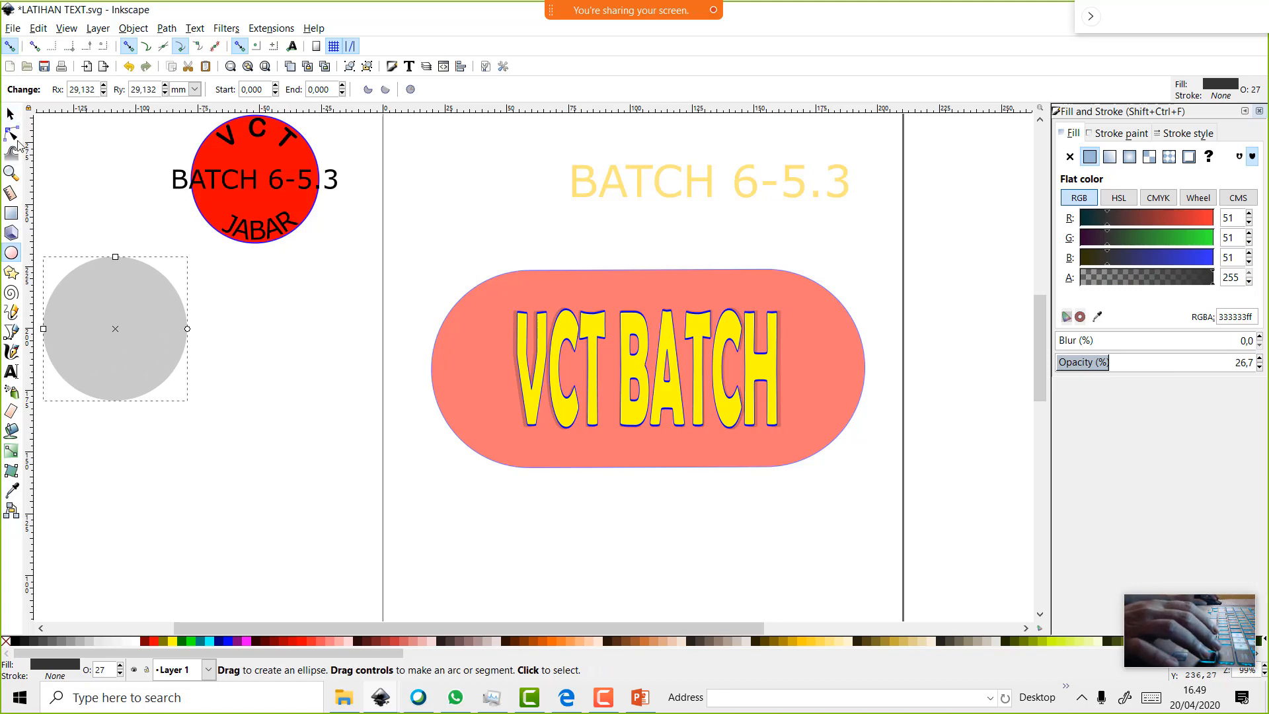
Move the VCT BATCH pill badge far right and place the grey circle under BATCH 6-5.3
click(10, 114)
drag(159, 325, 231, 368)
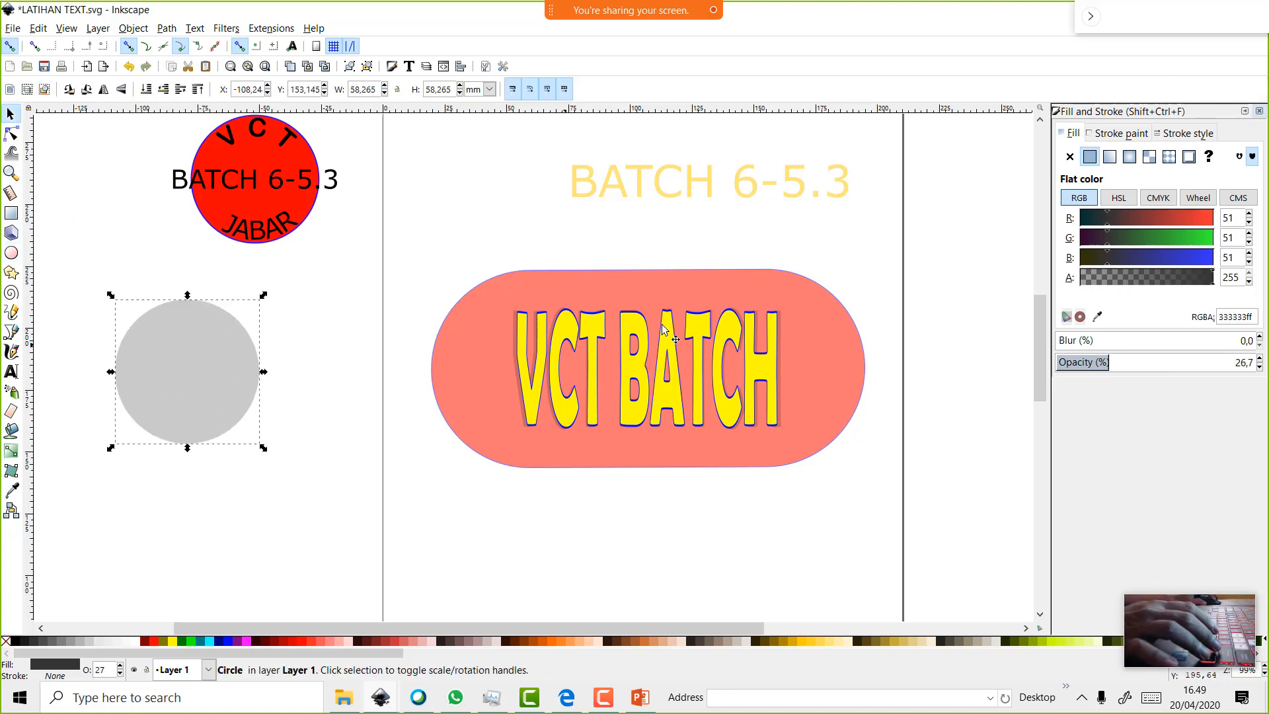
drag(416, 246, 995, 567)
drag(676, 384, 870, 399)
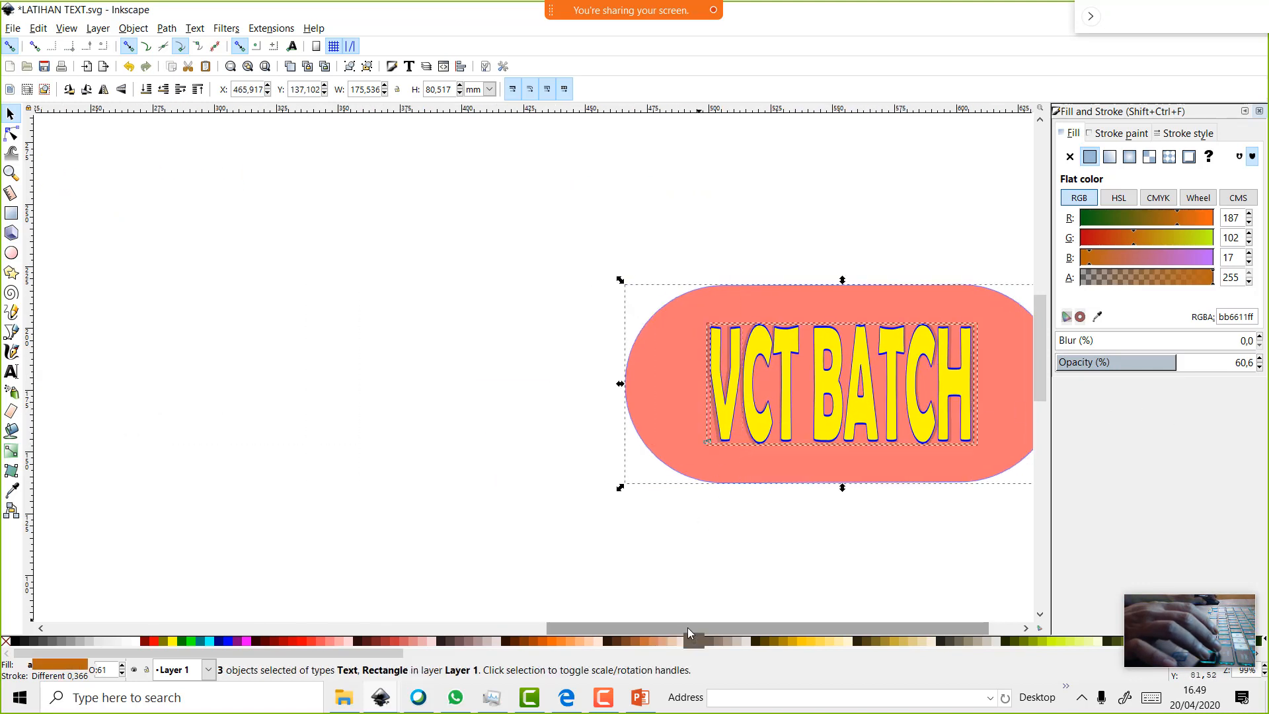
drag(687, 628, 280, 578)
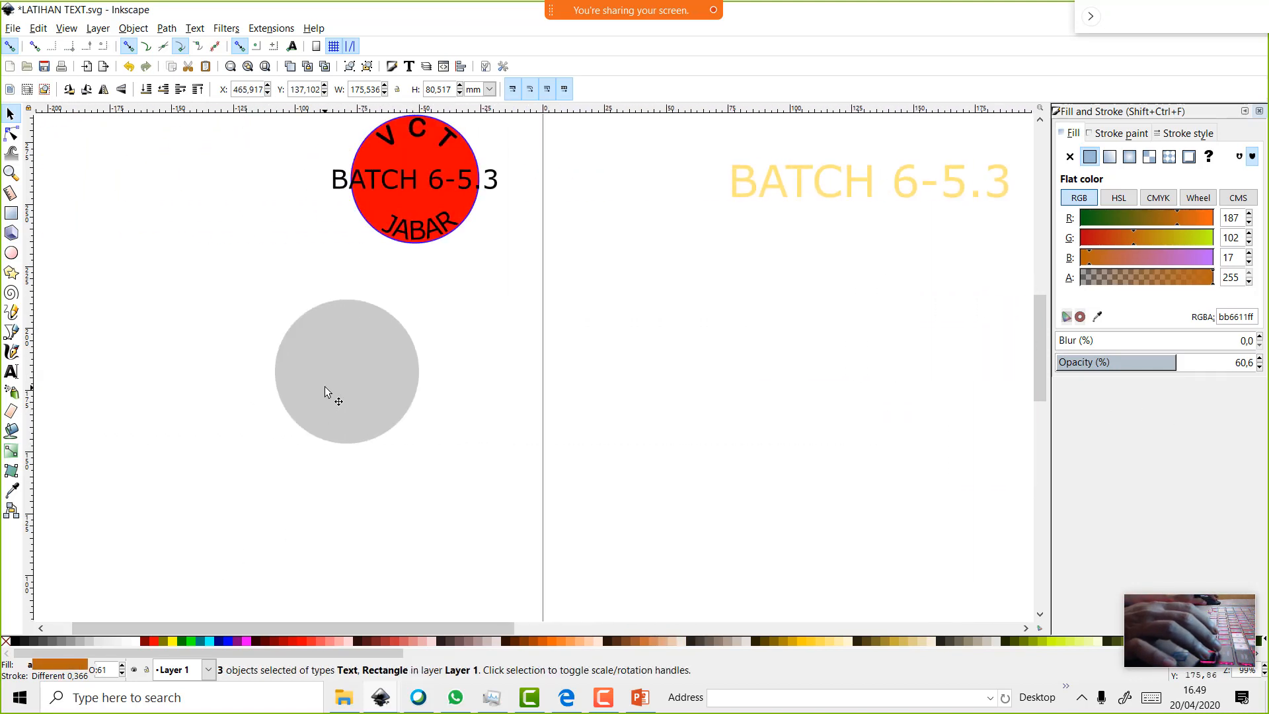
drag(362, 381, 744, 395)
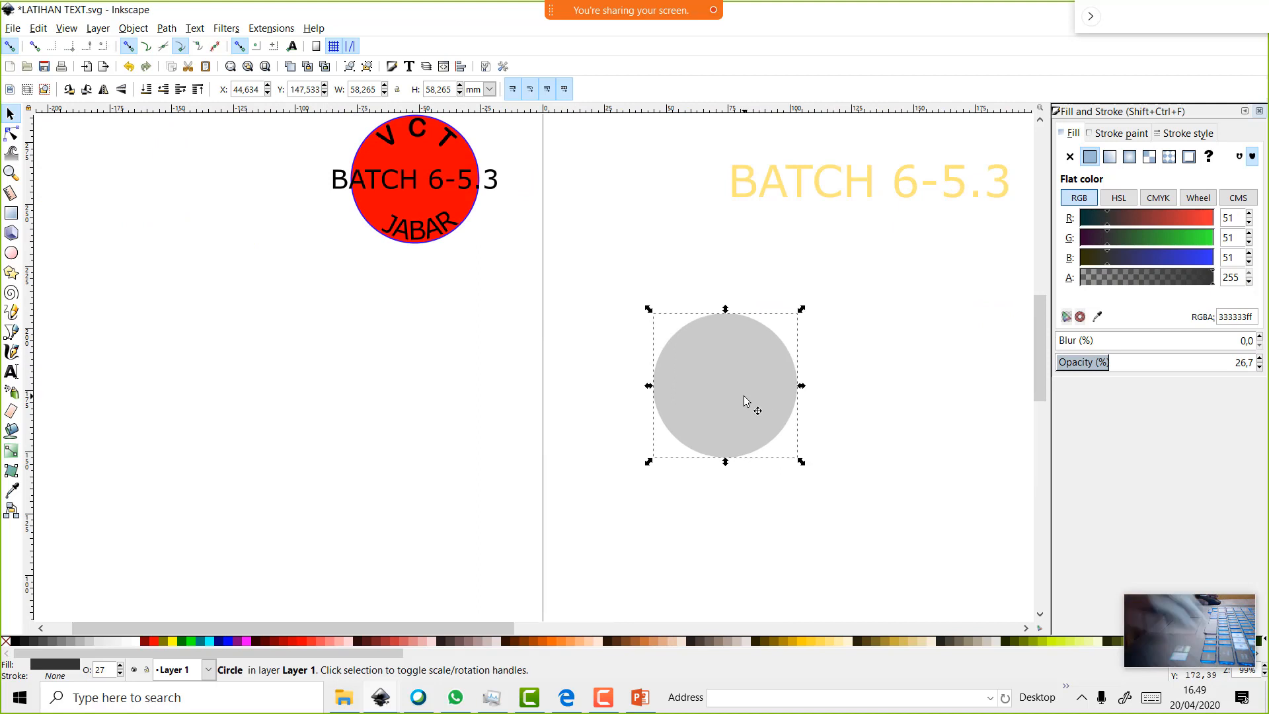
Start a new text object on the left canvas with the Text tool
click(744, 185)
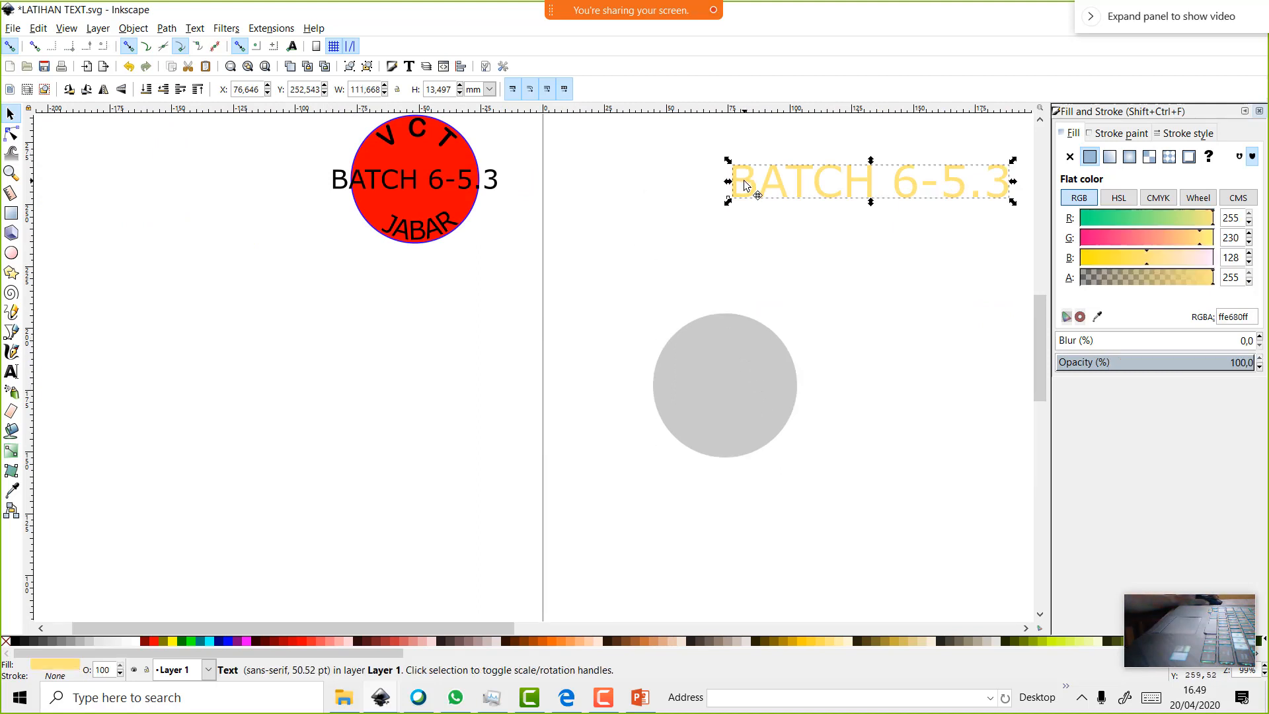
click(12, 371)
click(146, 410)
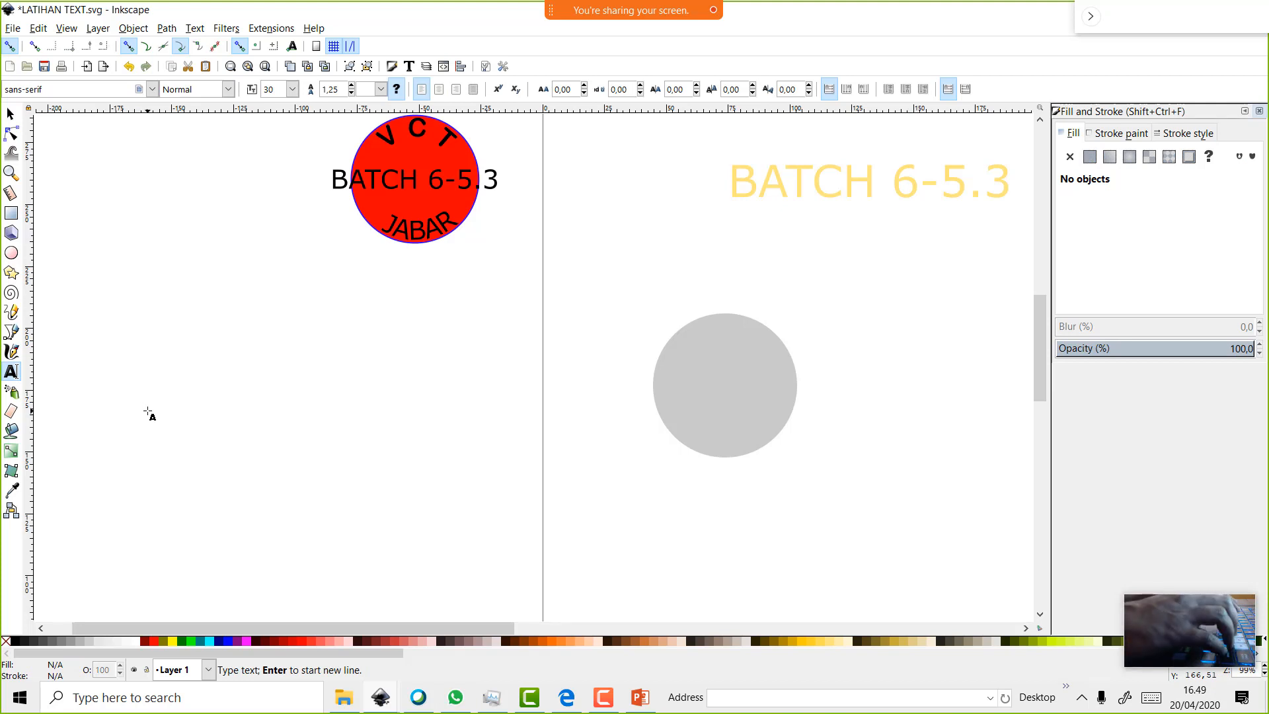
Type 'VCT' as the new text and shift the grey circle further left
text(VCT)
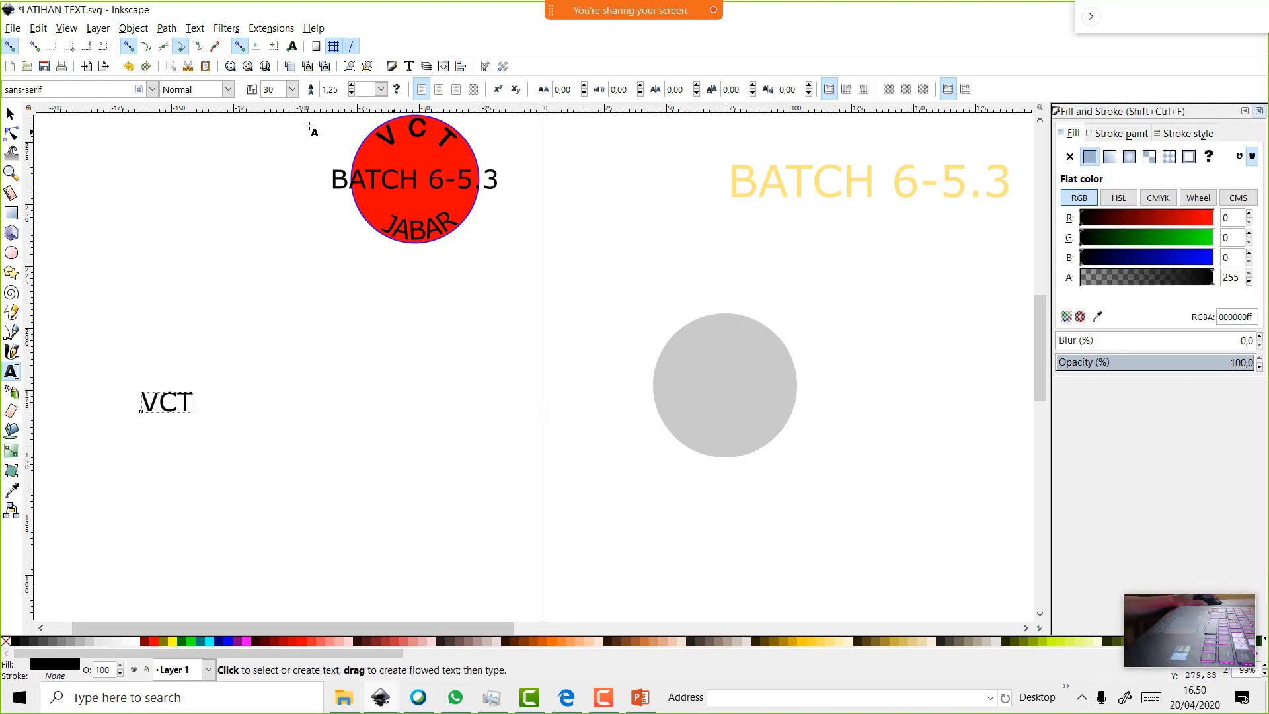
click(10, 114)
drag(756, 399, 622, 415)
click(187, 399)
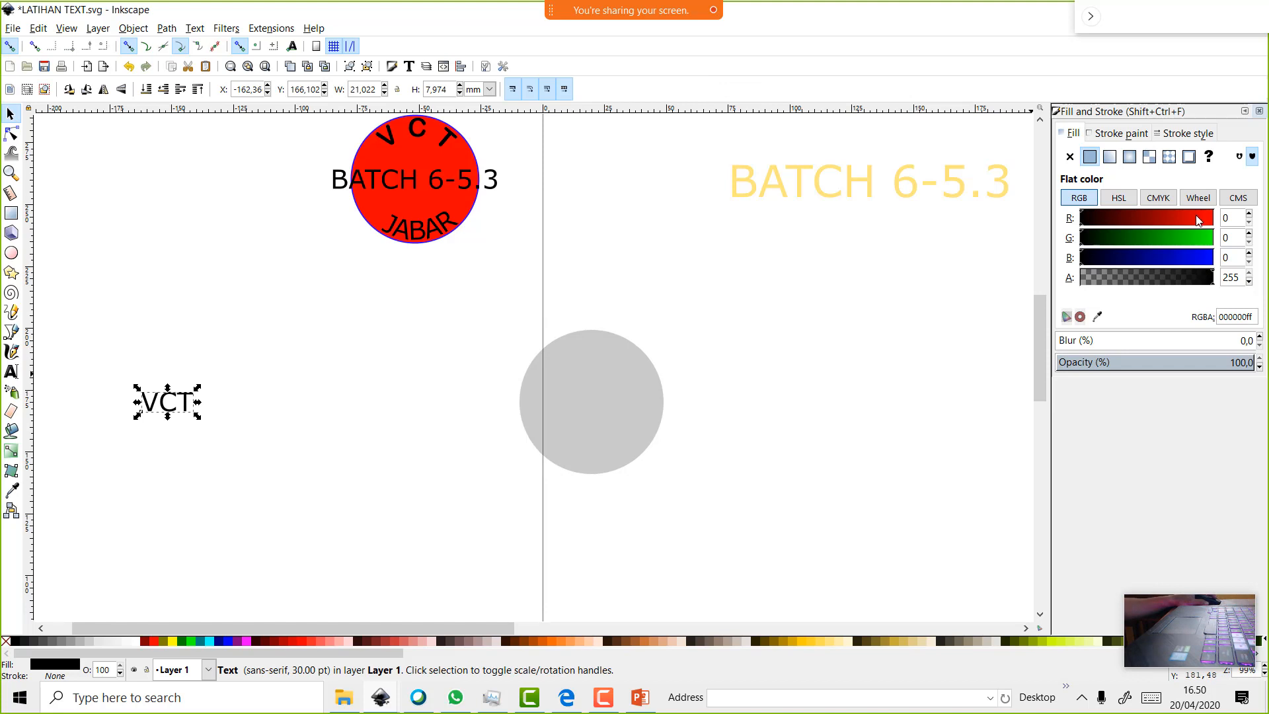
Tint the circle pink by setting its red value to 230, then move it further left
click(668, 376)
click(637, 391)
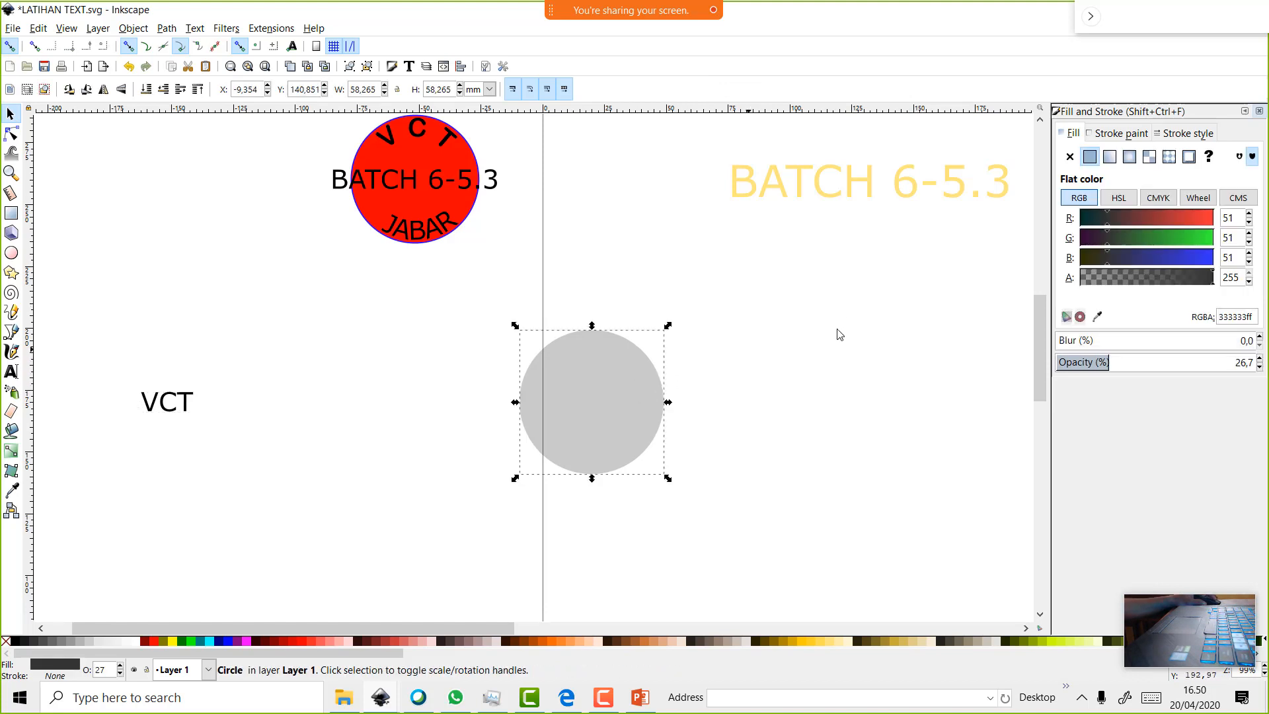
click(1202, 223)
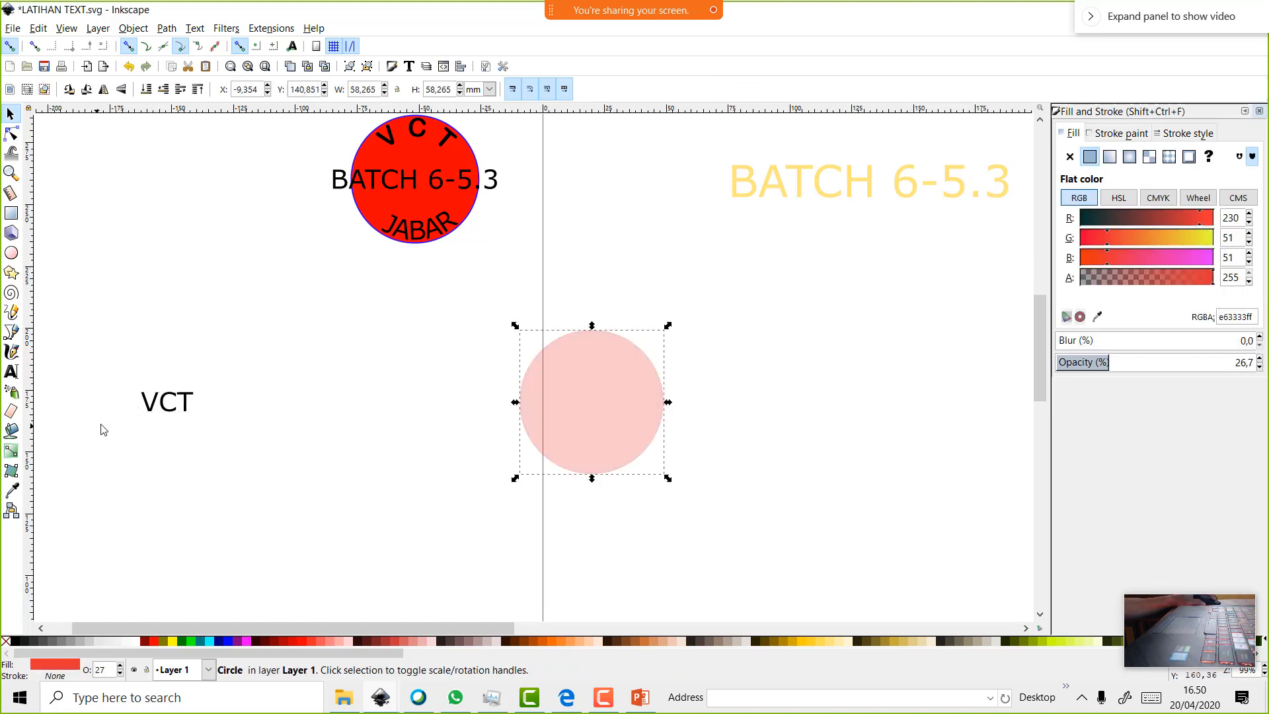
click(151, 411)
click(565, 406)
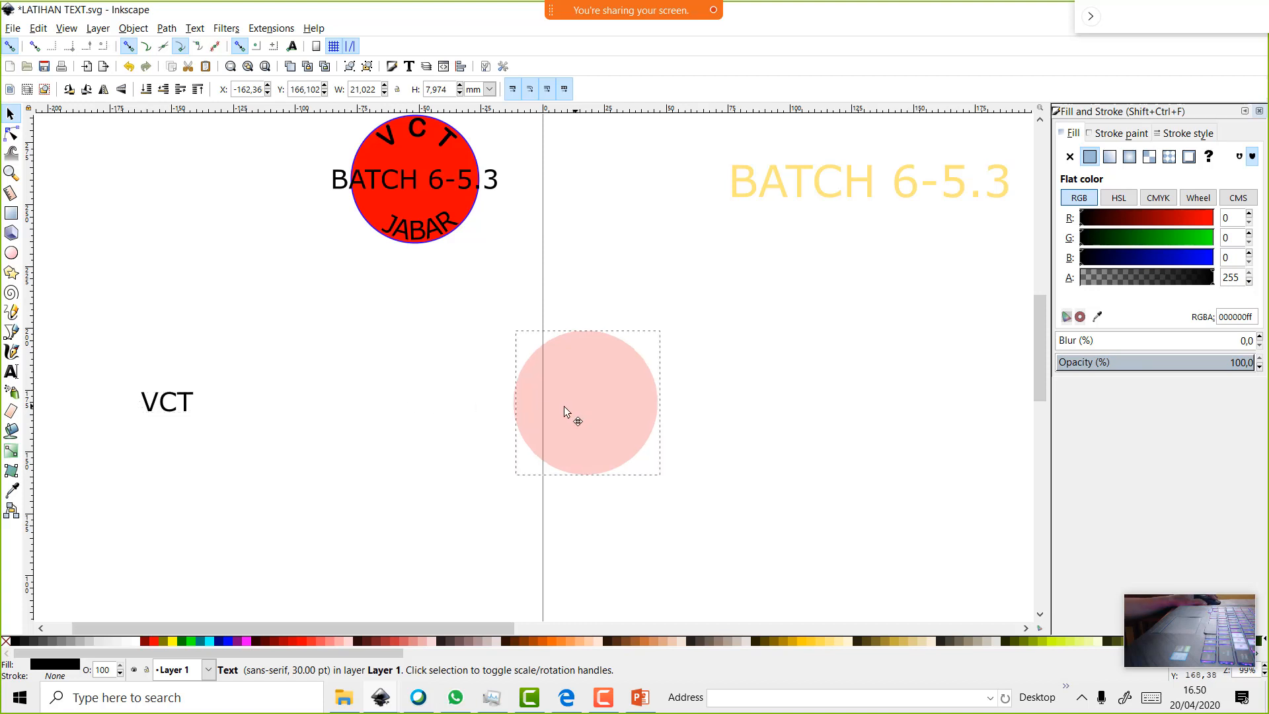
drag(566, 406, 481, 408)
Select the VCT text and the pink circle together
click(180, 405)
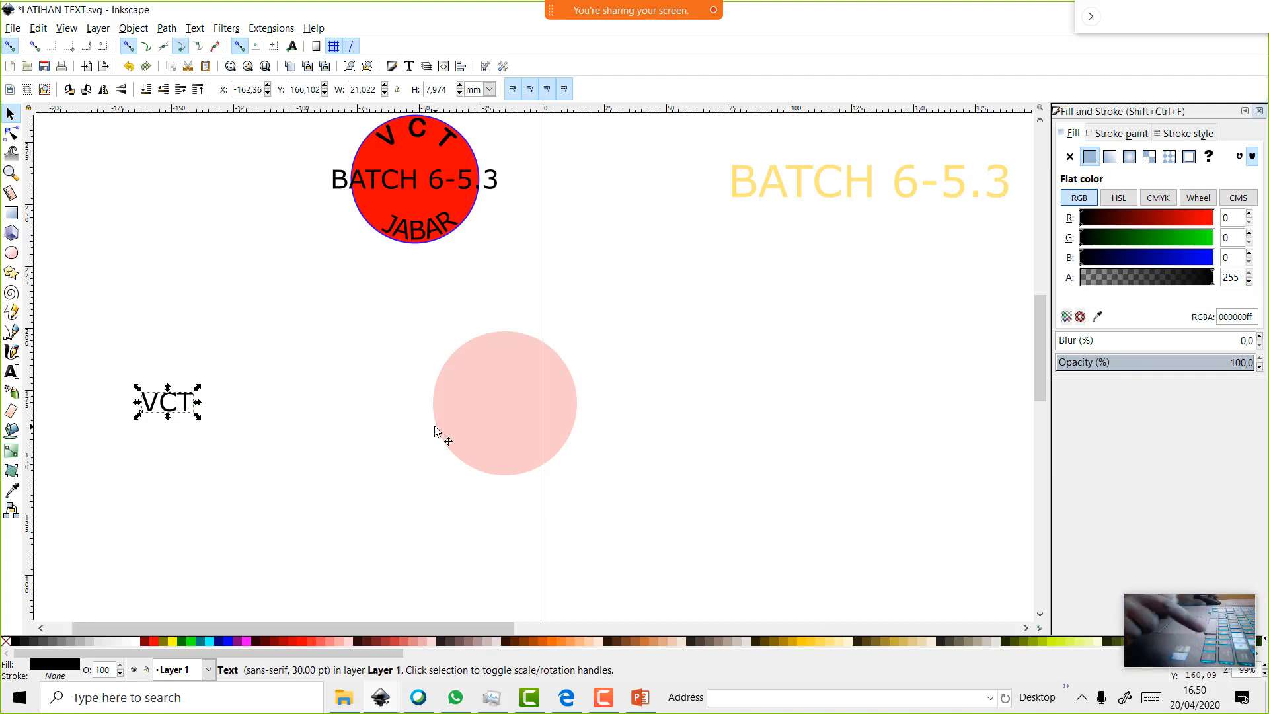
key(shift)
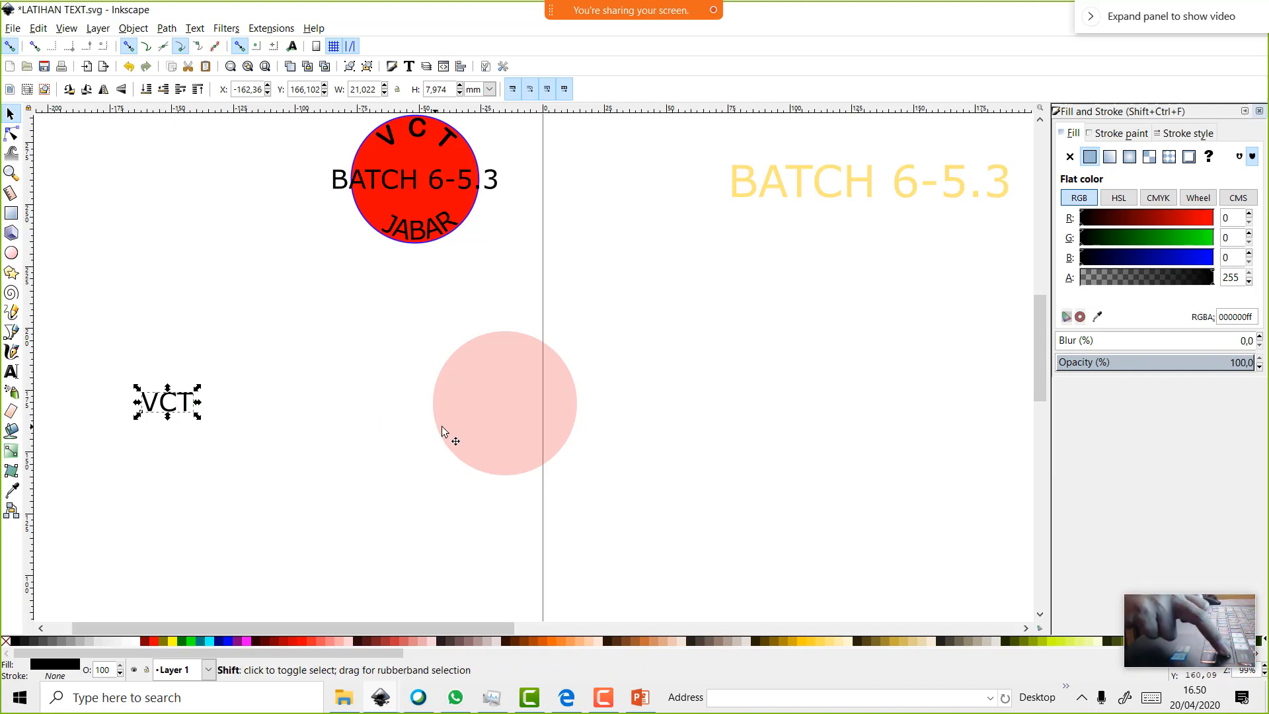
shift+click(518, 407)
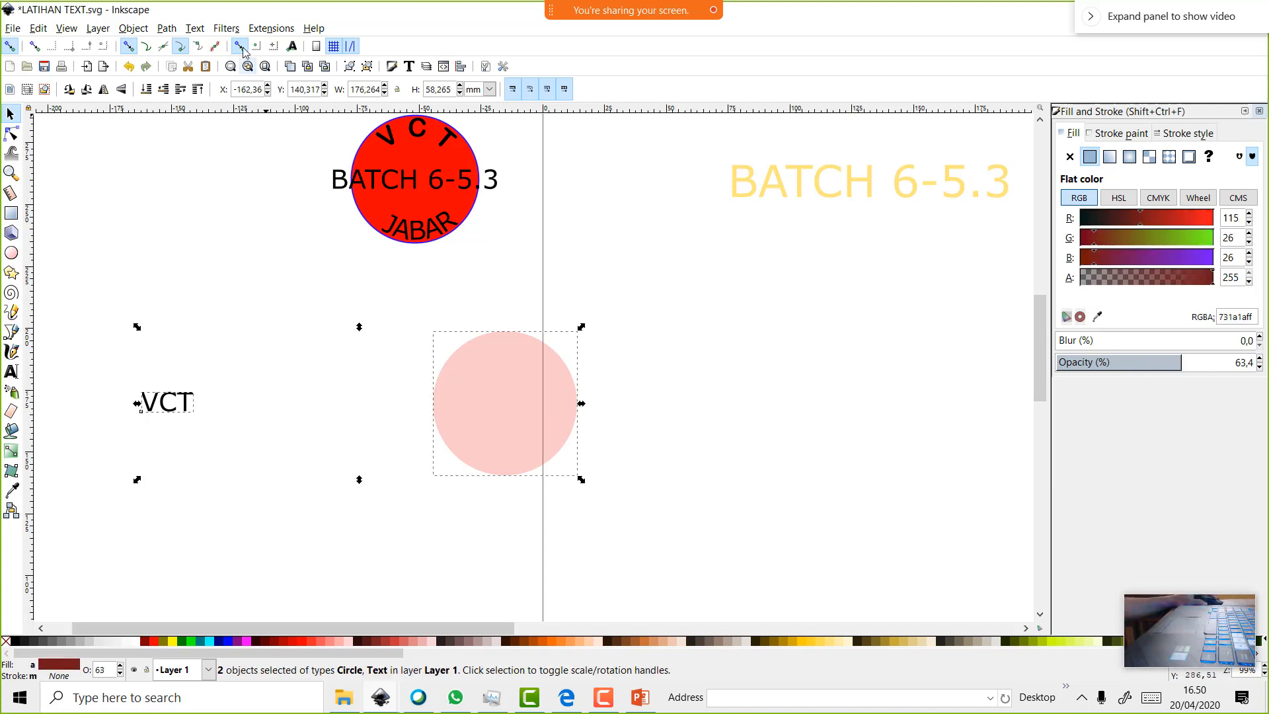
Apply Text > Put on Path so VCT runs along the pink circle's outline
click(195, 28)
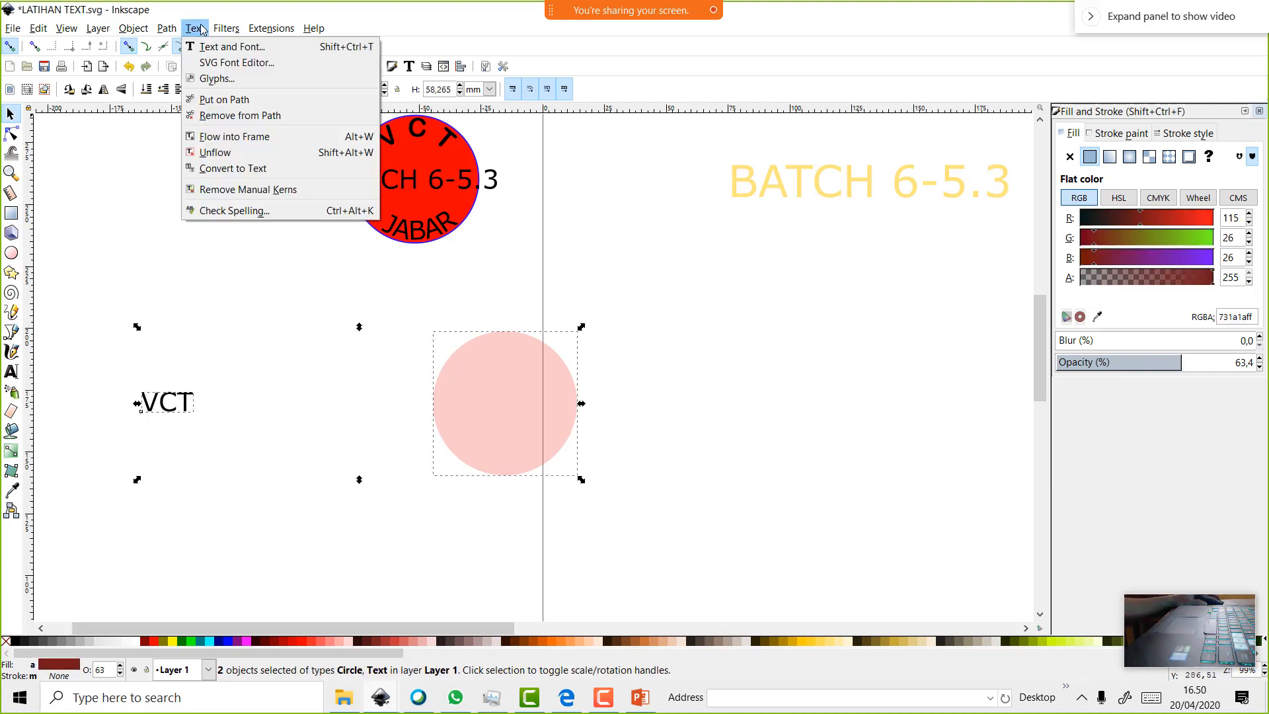
click(229, 100)
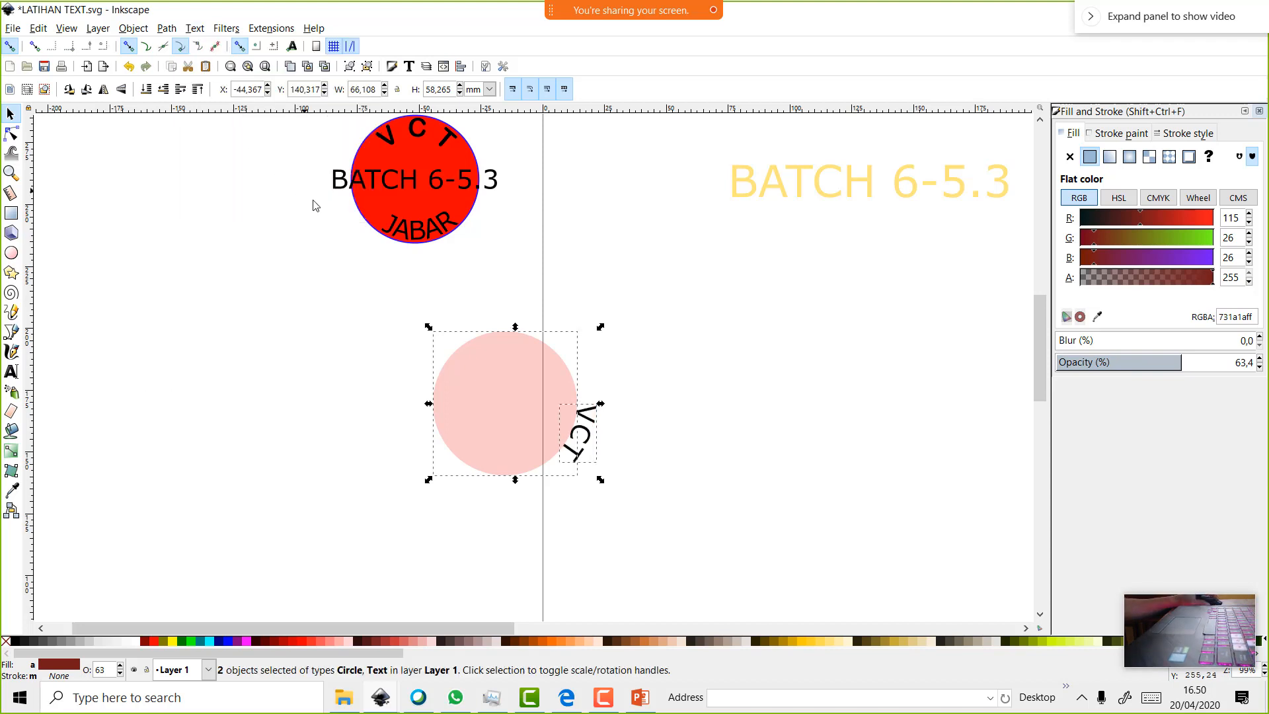
click(783, 371)
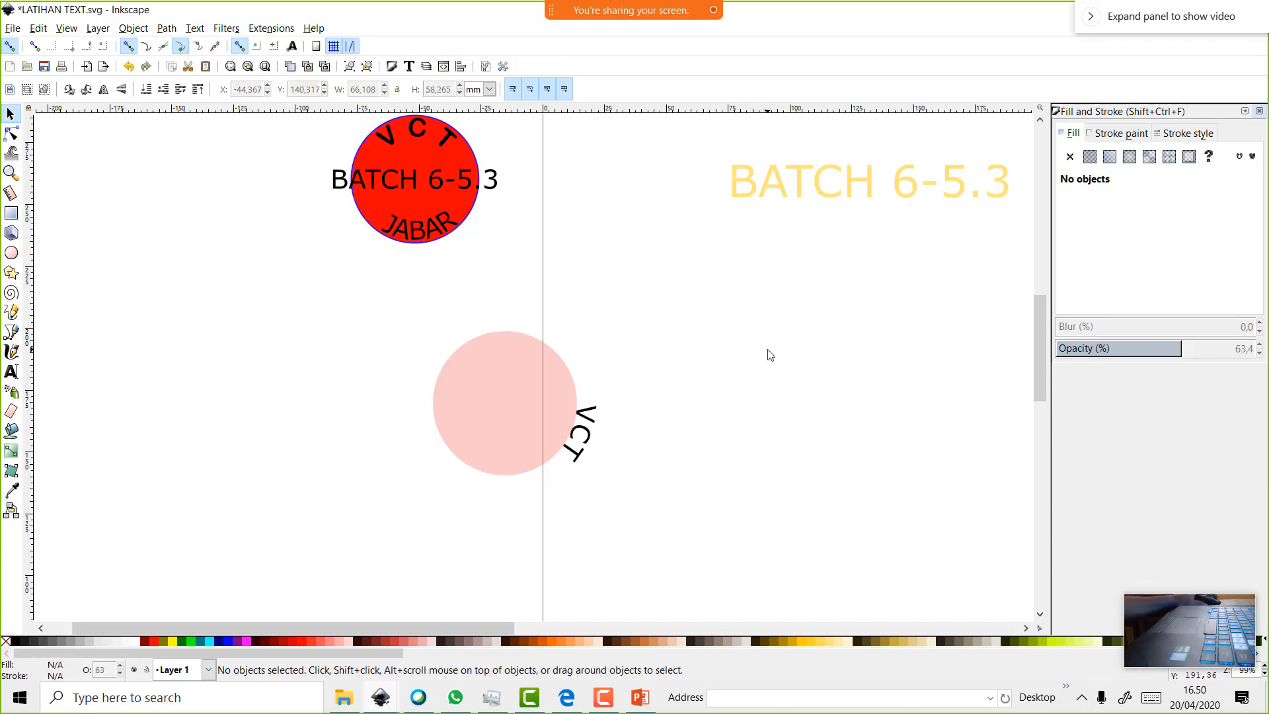
Rotate the pink circle until the VCT text arcs across its top
click(526, 413)
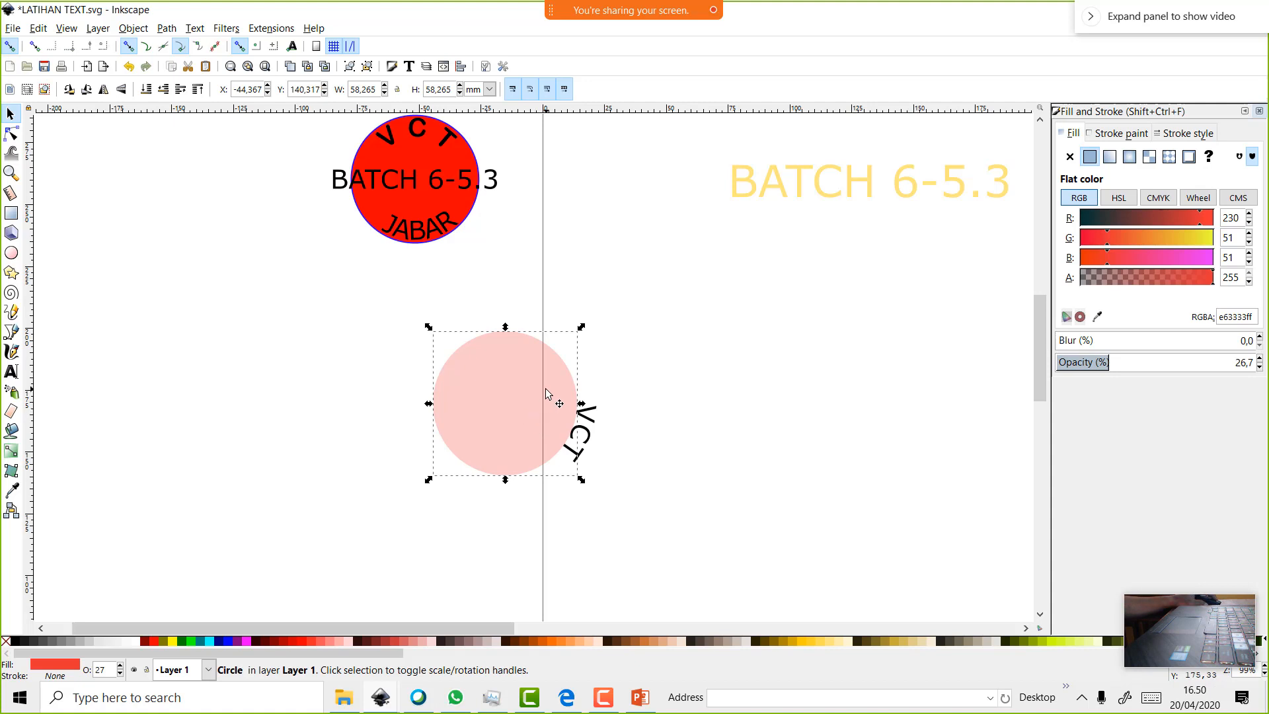
key(e)
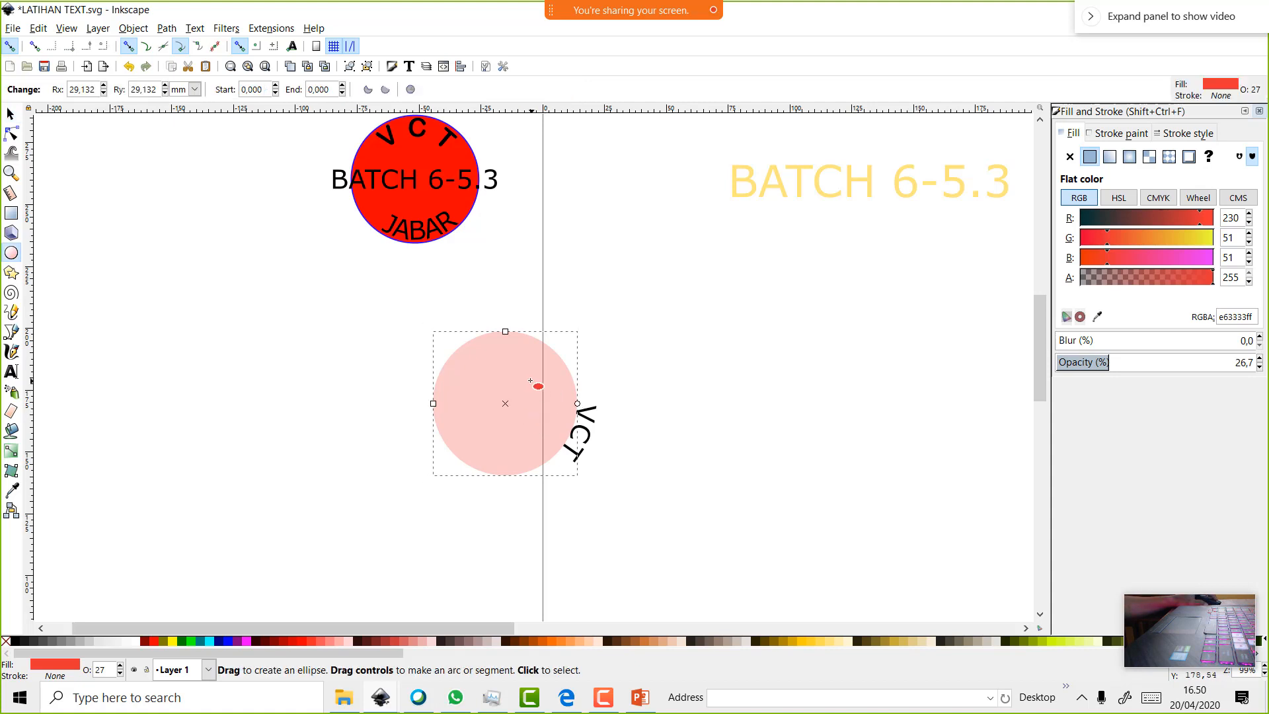
click(9, 114)
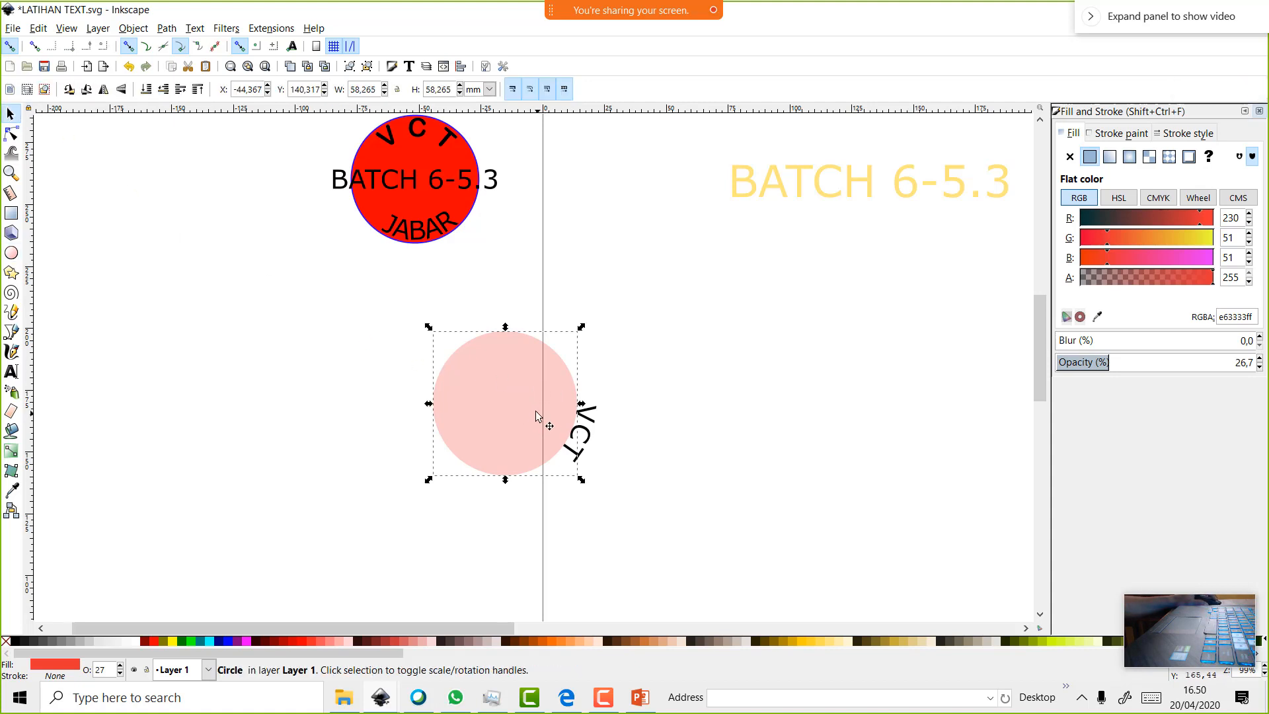
click(536, 415)
drag(581, 329, 399, 358)
Select the curved VCT text and switch to the Text tool to format it
click(642, 327)
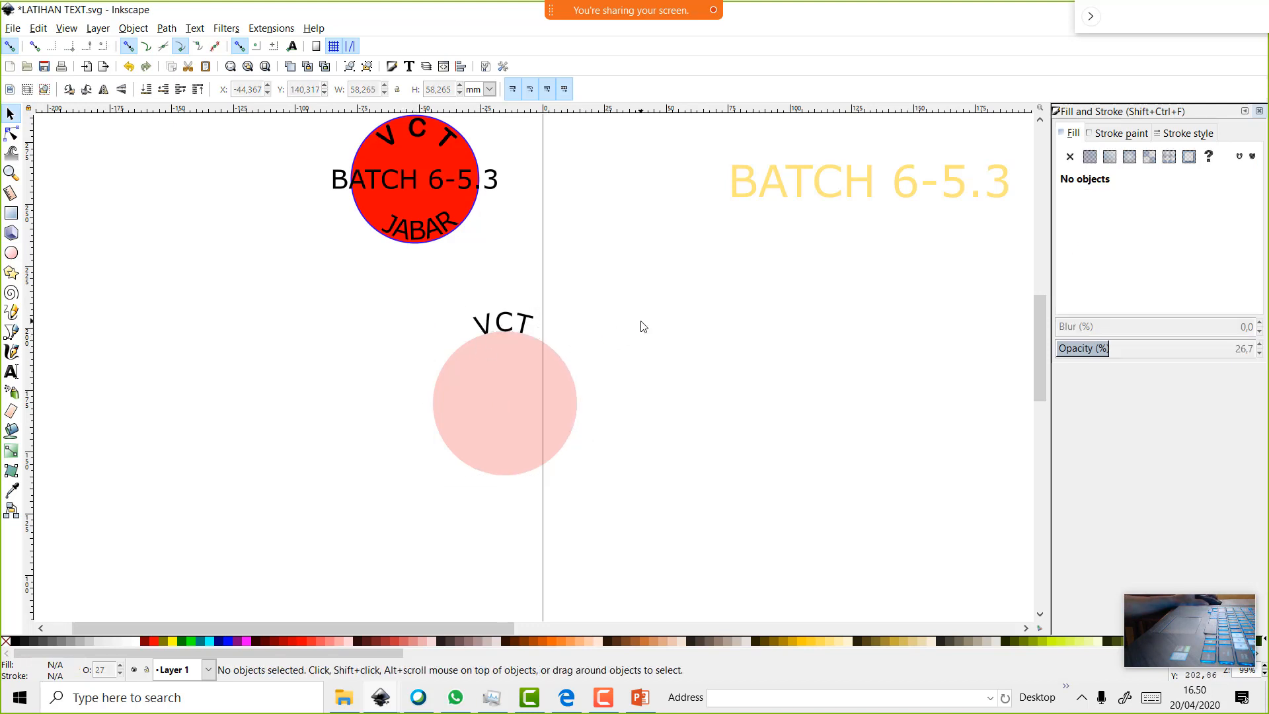
click(503, 326)
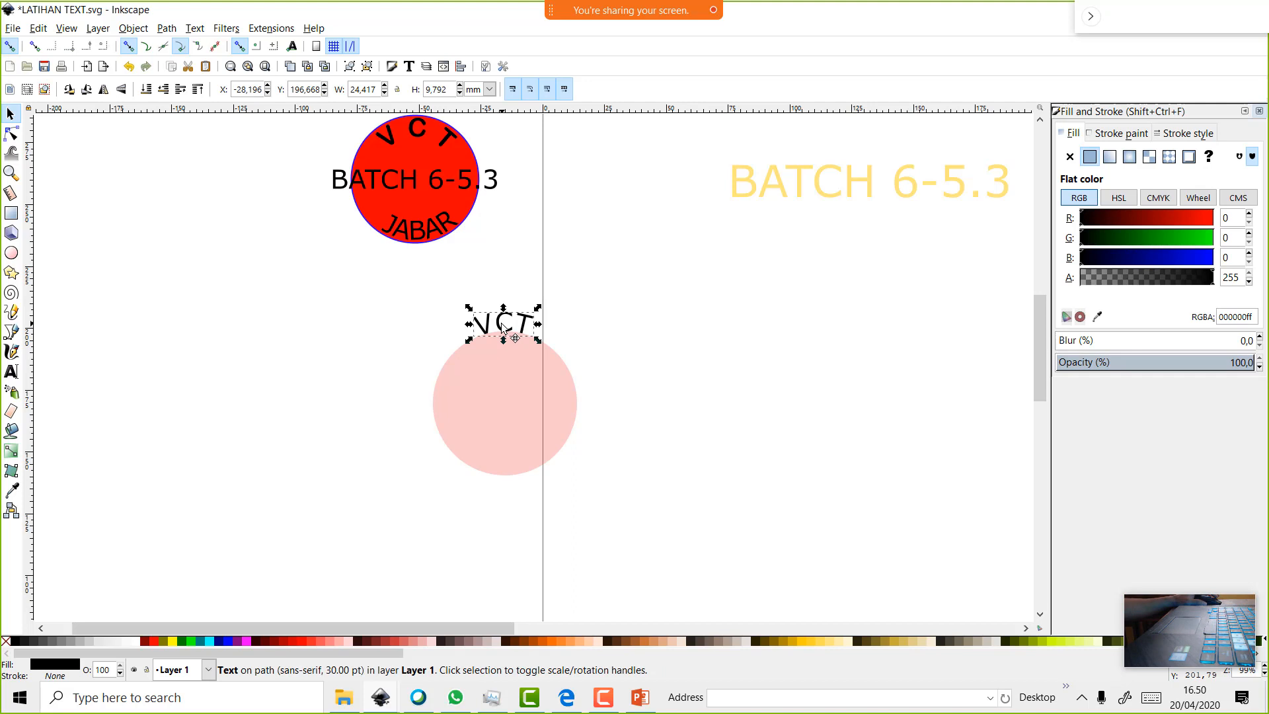
click(8, 372)
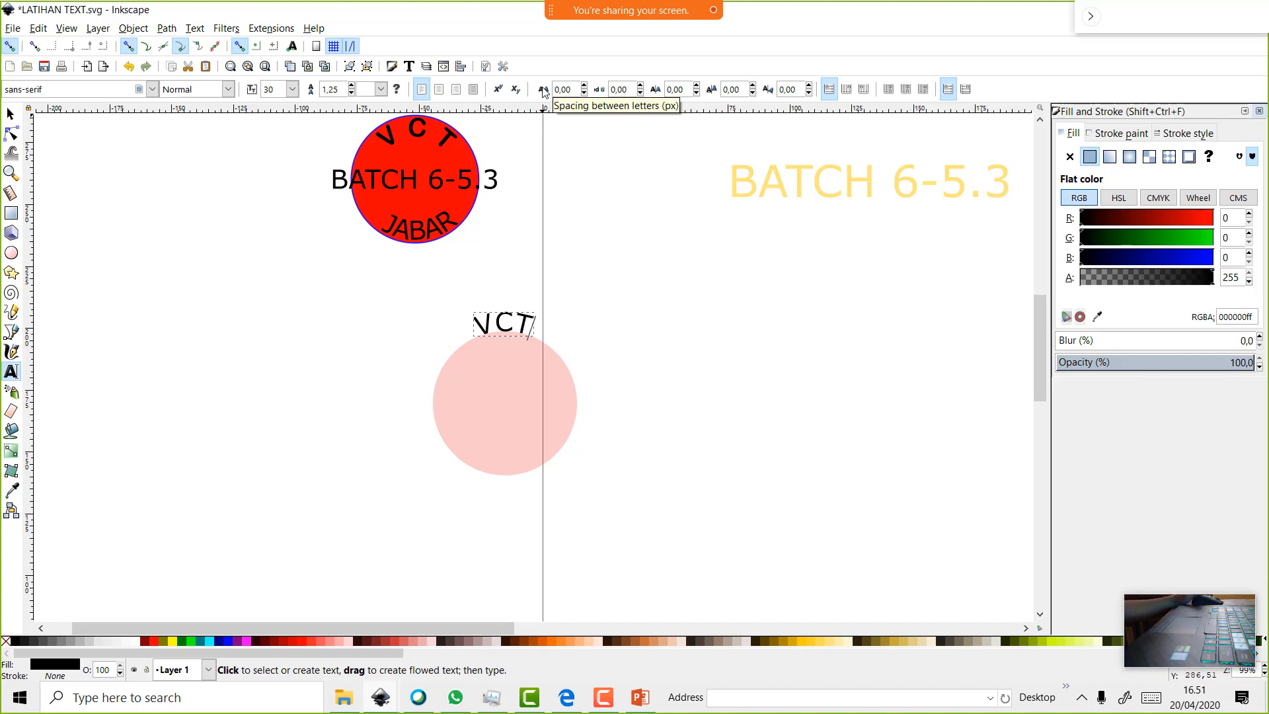
Widen the V C T letter spacing in six small increments
click(584, 86)
click(585, 86)
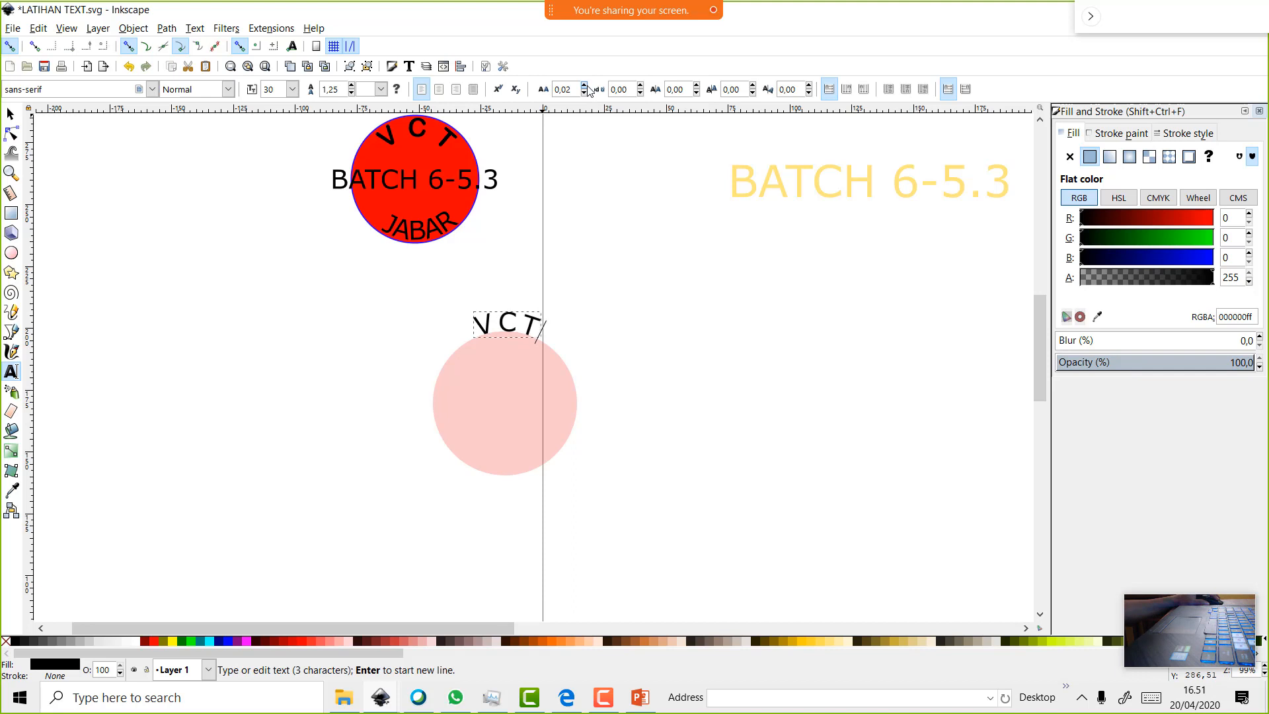
click(584, 86)
click(584, 86)
click(584, 86)
click(584, 86)
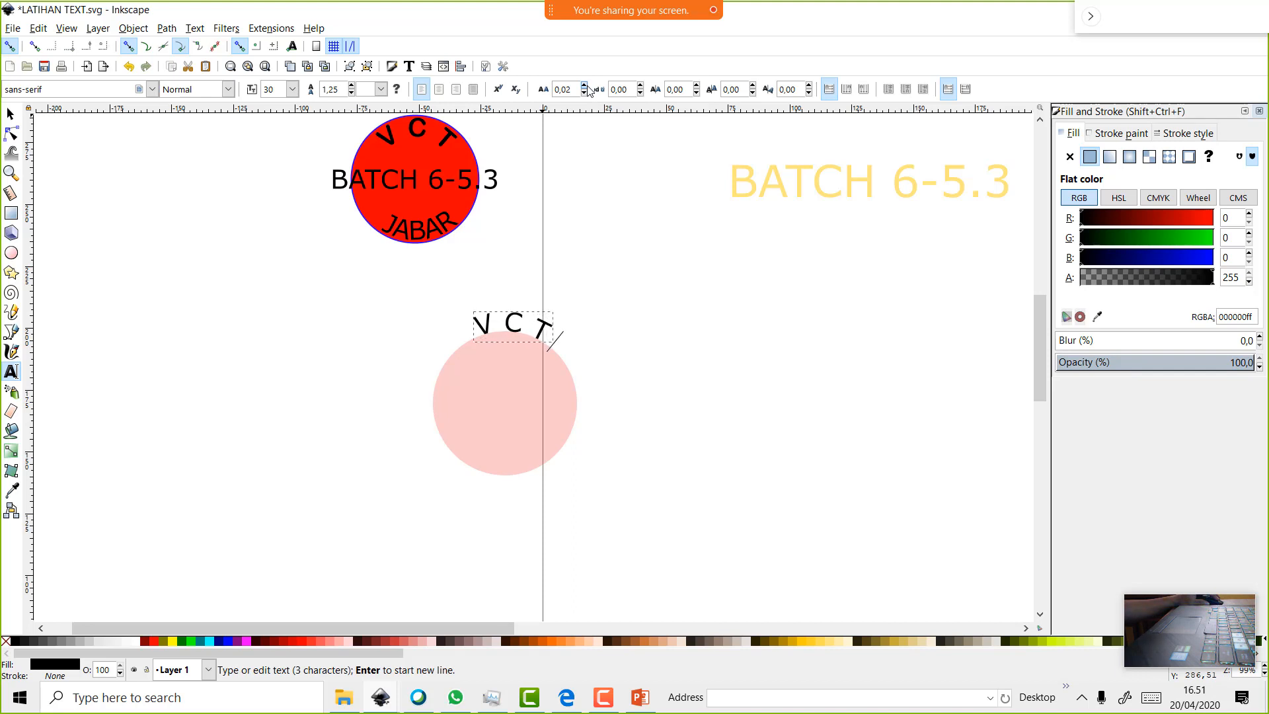
click(584, 86)
click(691, 342)
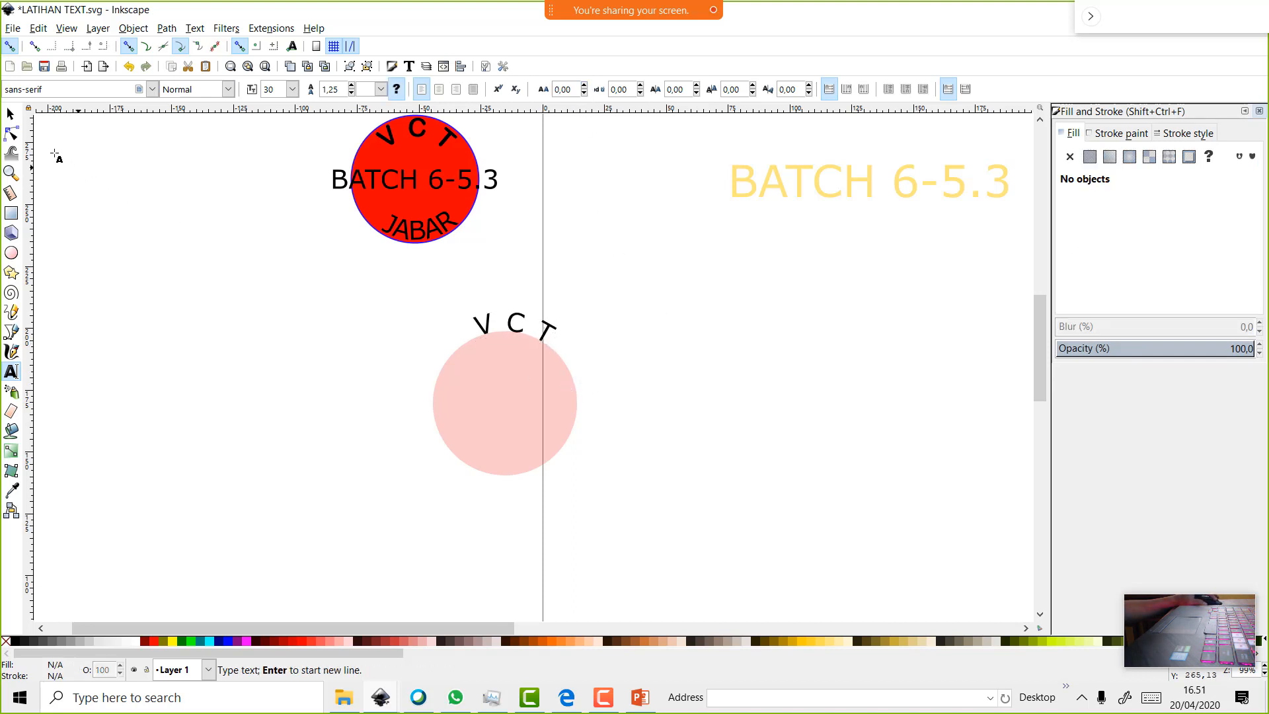
Rotate the pink circle so V C T sits centred on top
click(10, 114)
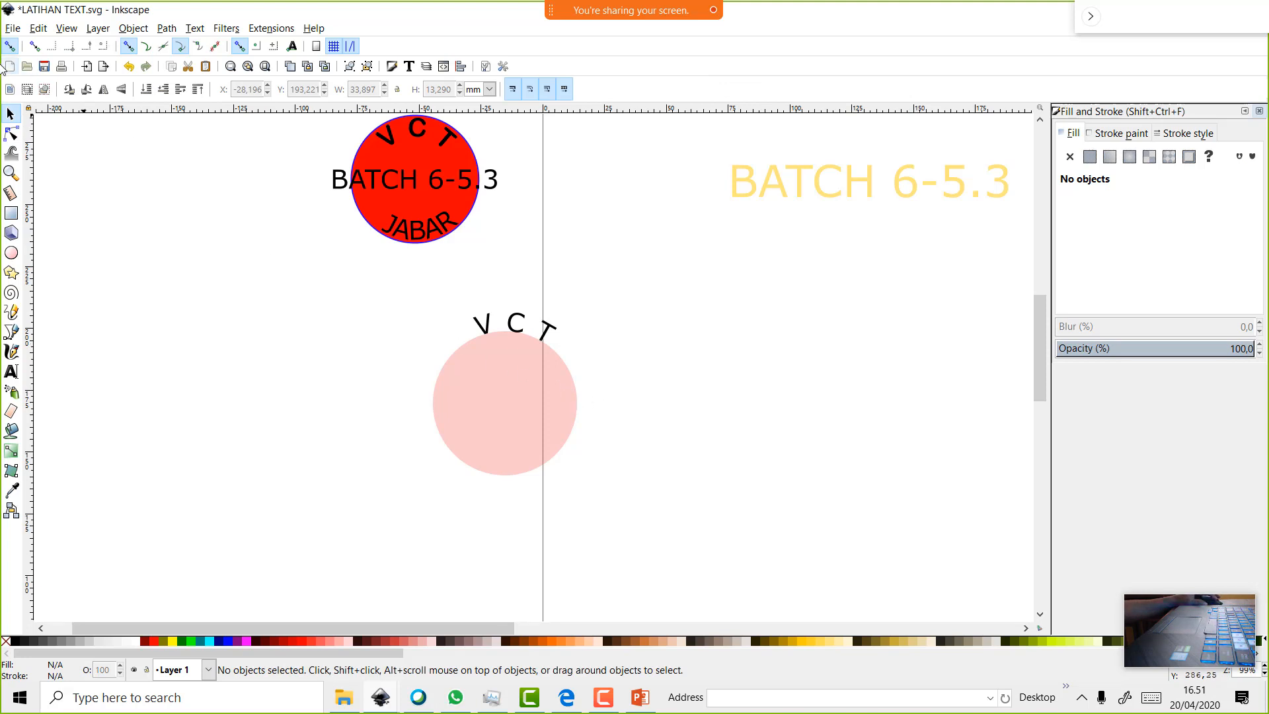
click(505, 381)
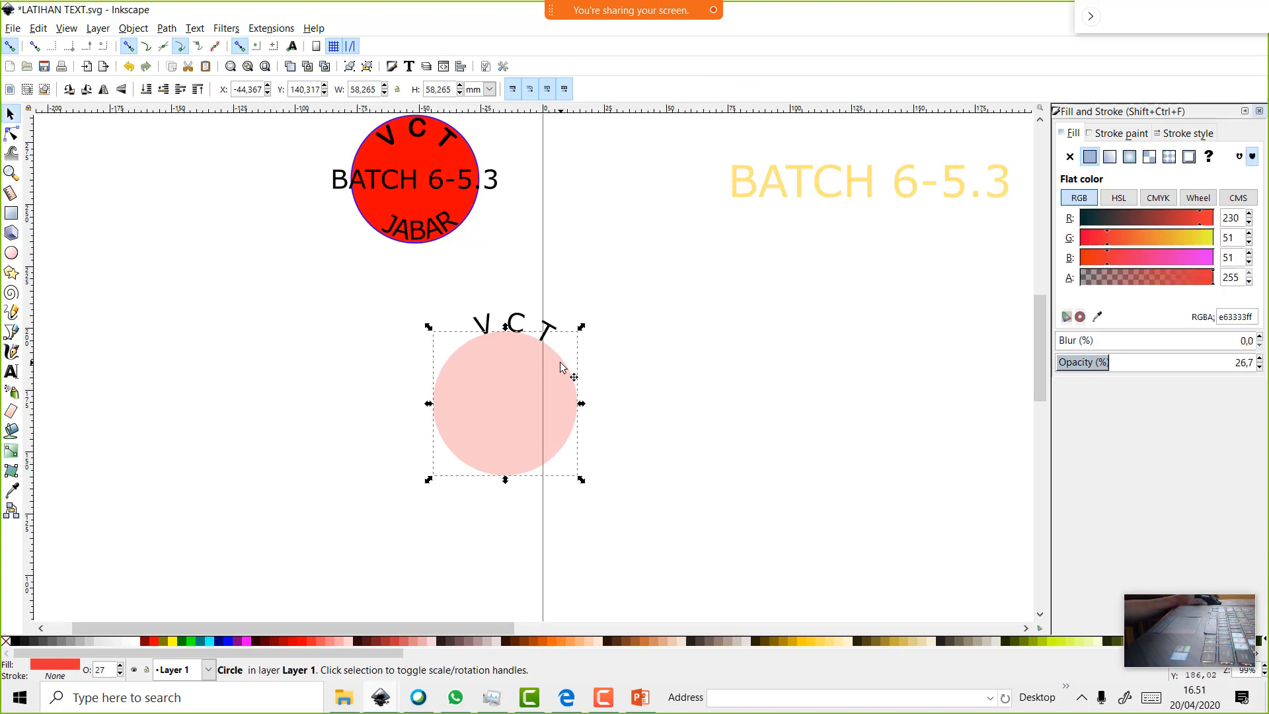
click(541, 388)
drag(579, 333, 579, 326)
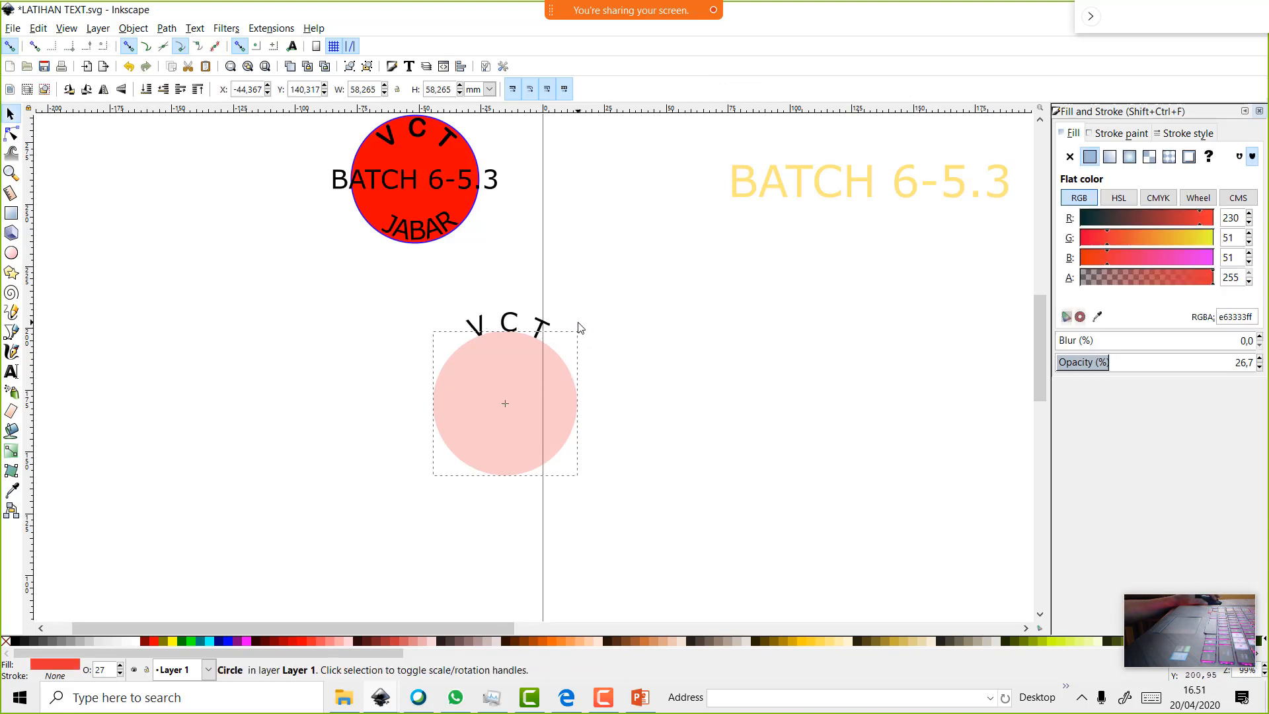
Nudge the red badge's curved JABAR about 5 mm to the right
click(428, 237)
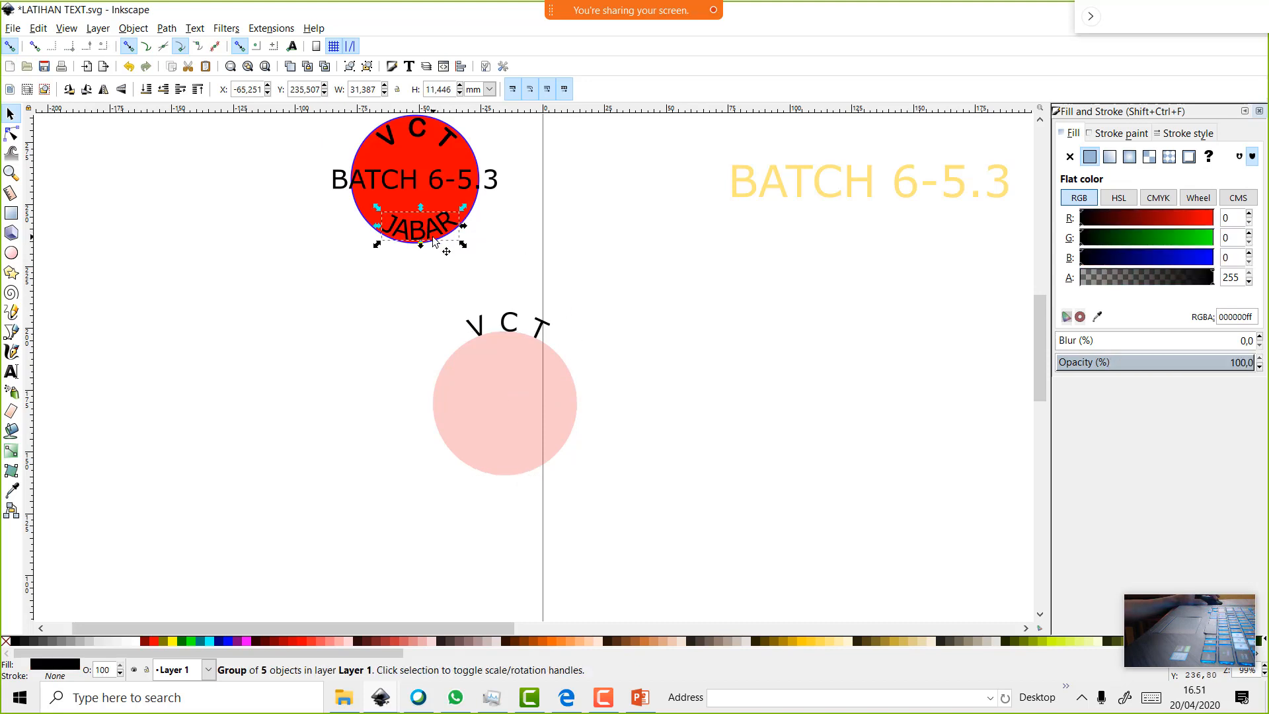
drag(434, 239, 446, 239)
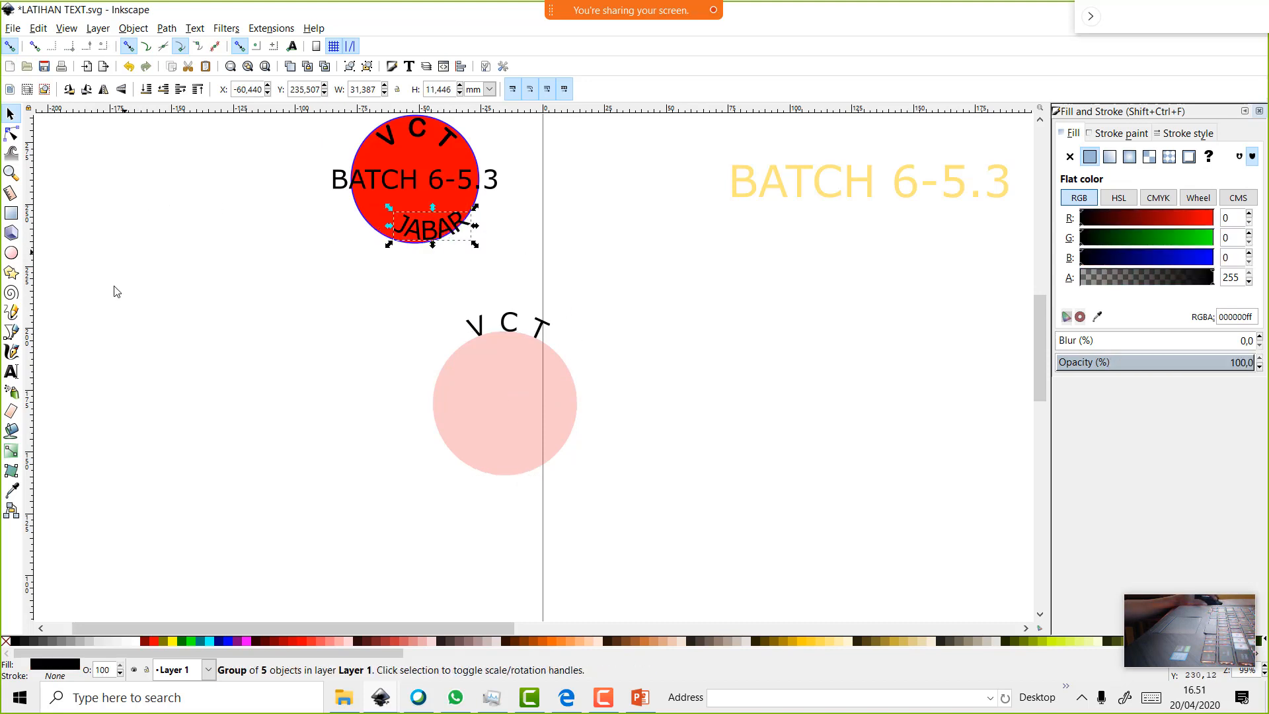
click(12, 372)
Type a black 'JABAR' text left of the pink circle and shift the curved JABAR left
click(150, 398)
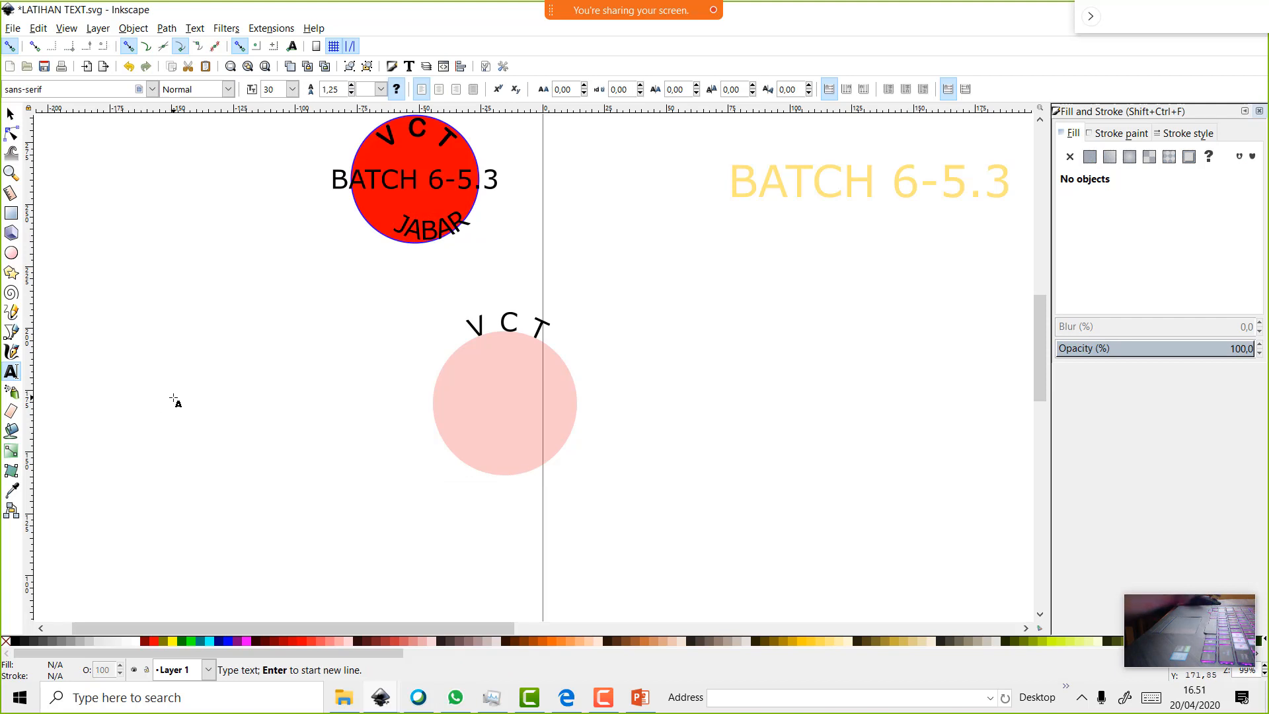
text(JABA)
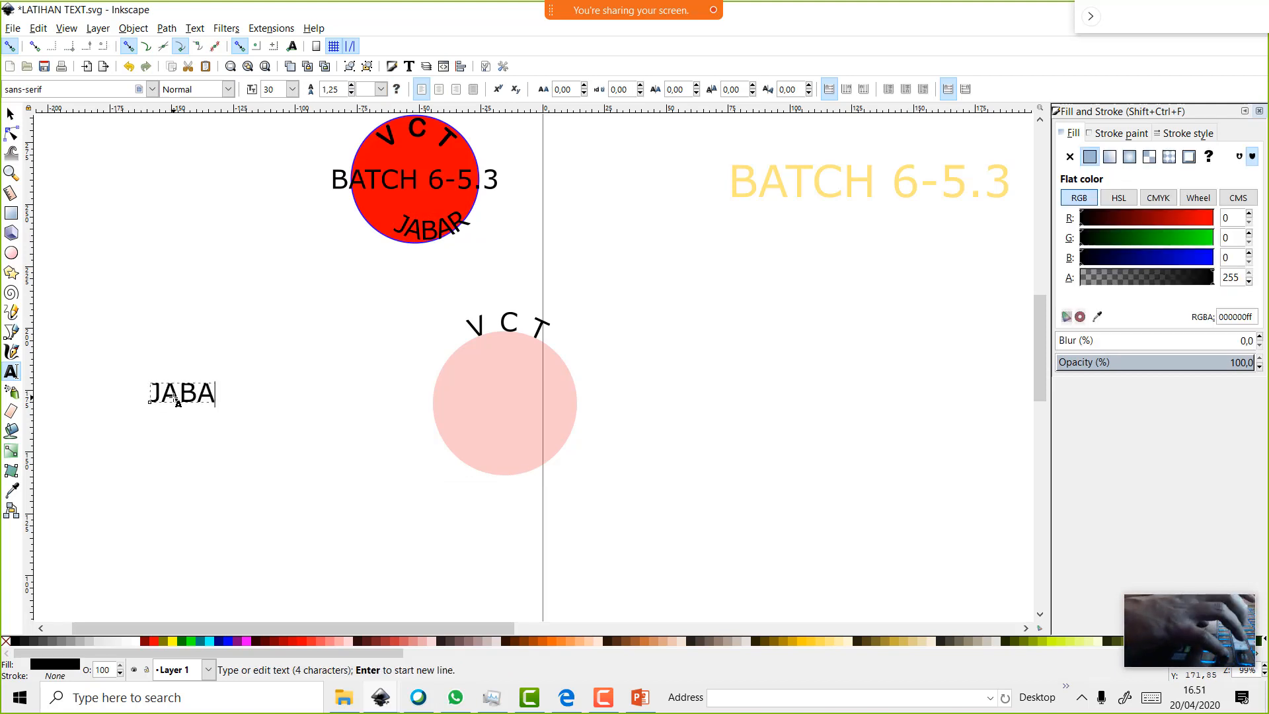
text(R)
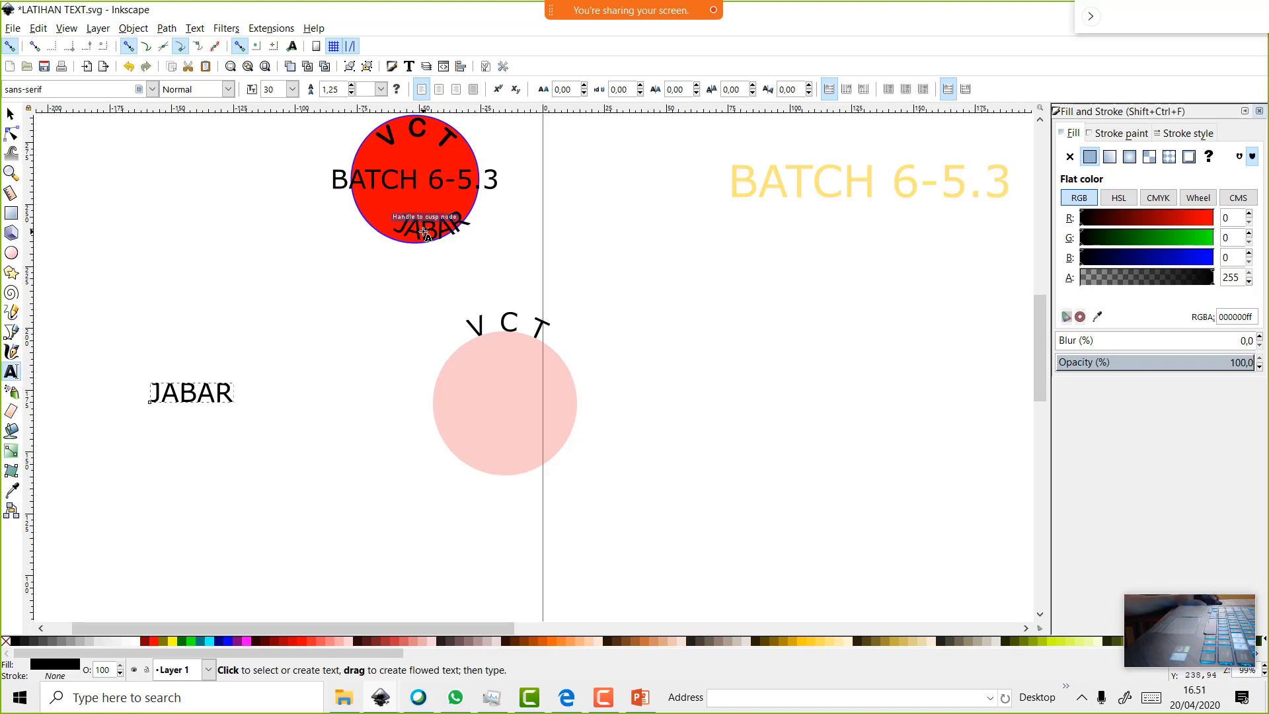
drag(410, 228, 418, 221)
click(10, 115)
click(542, 427)
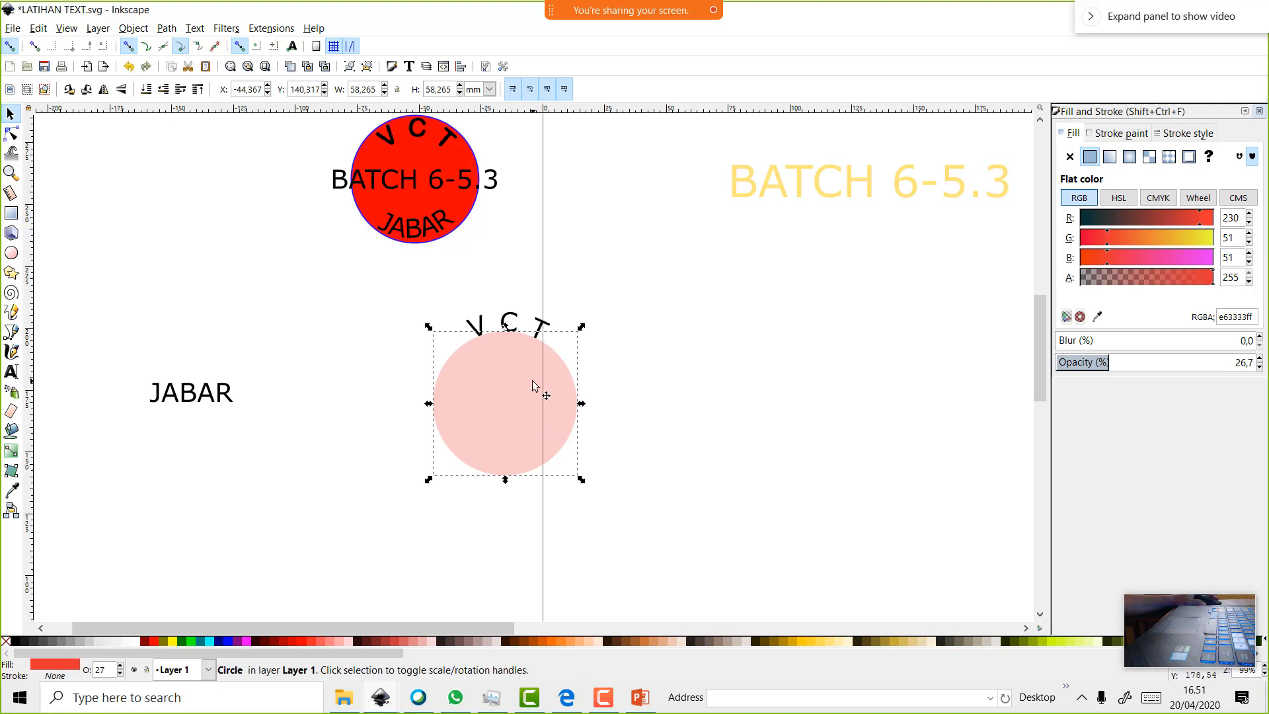
Convert the V C T lettering with Path > Object to Path, then delete the pink circle
key(Delete)
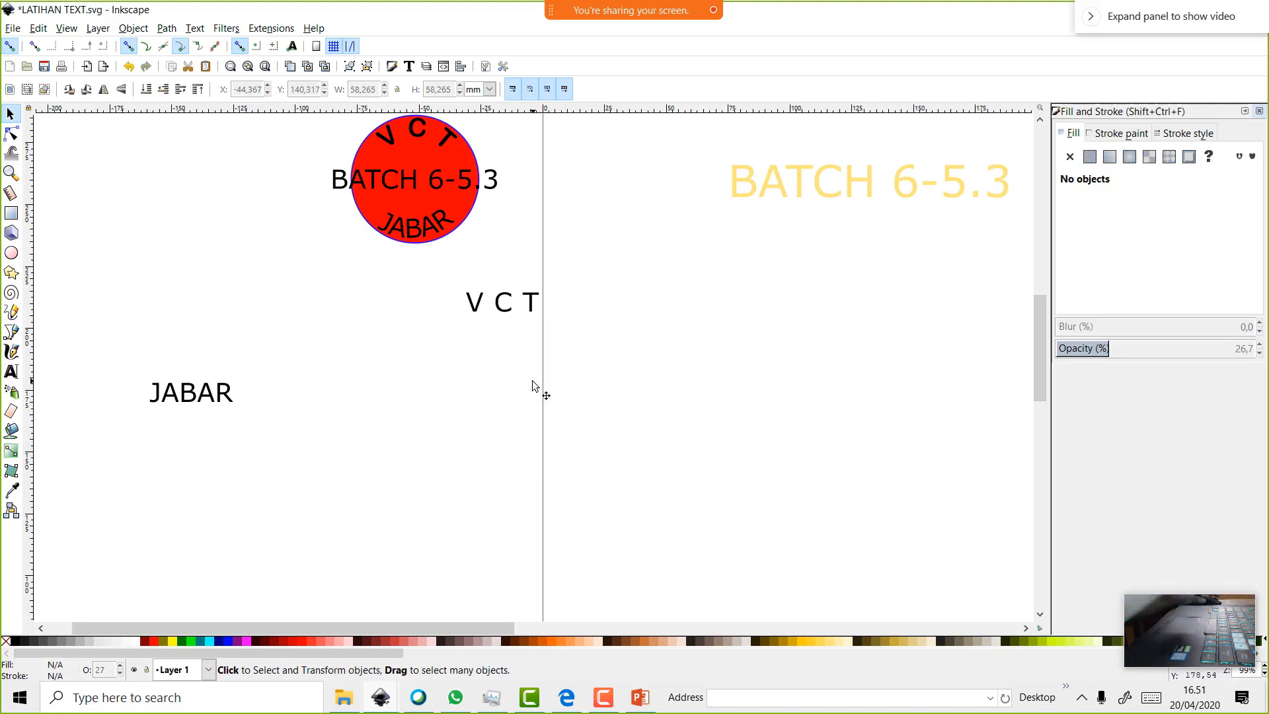
key(ctrl+z)
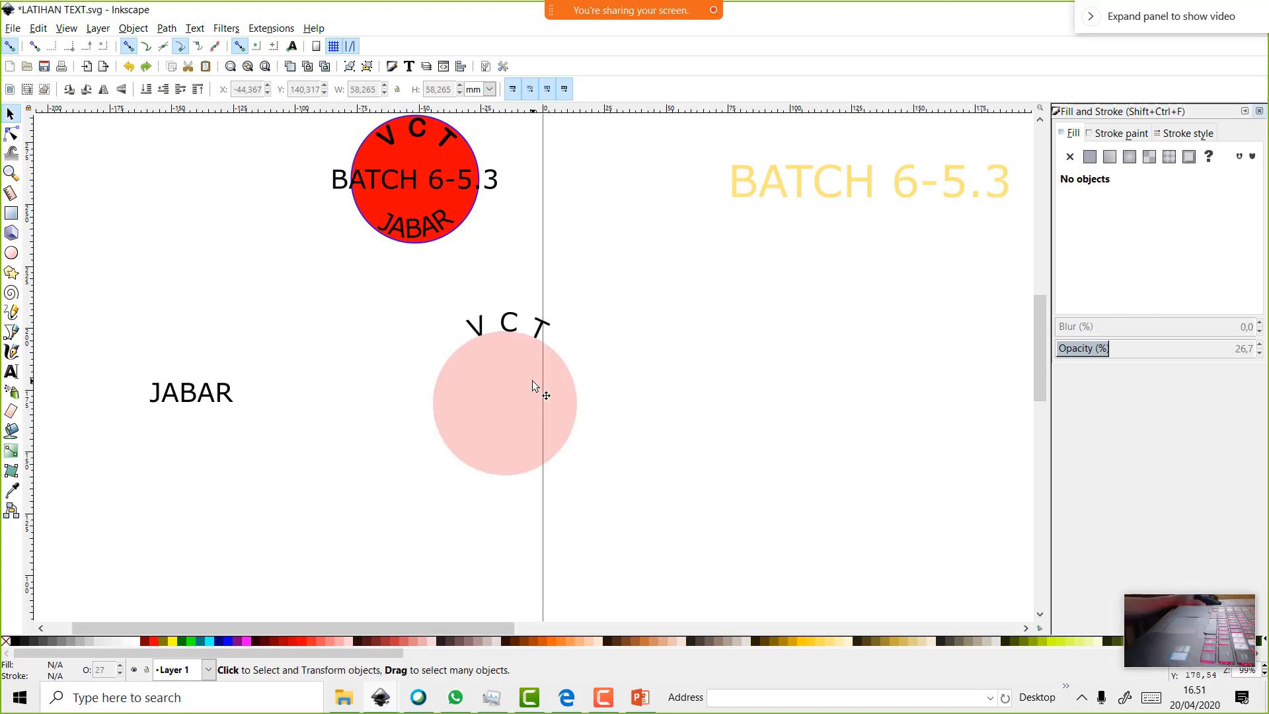
click(473, 374)
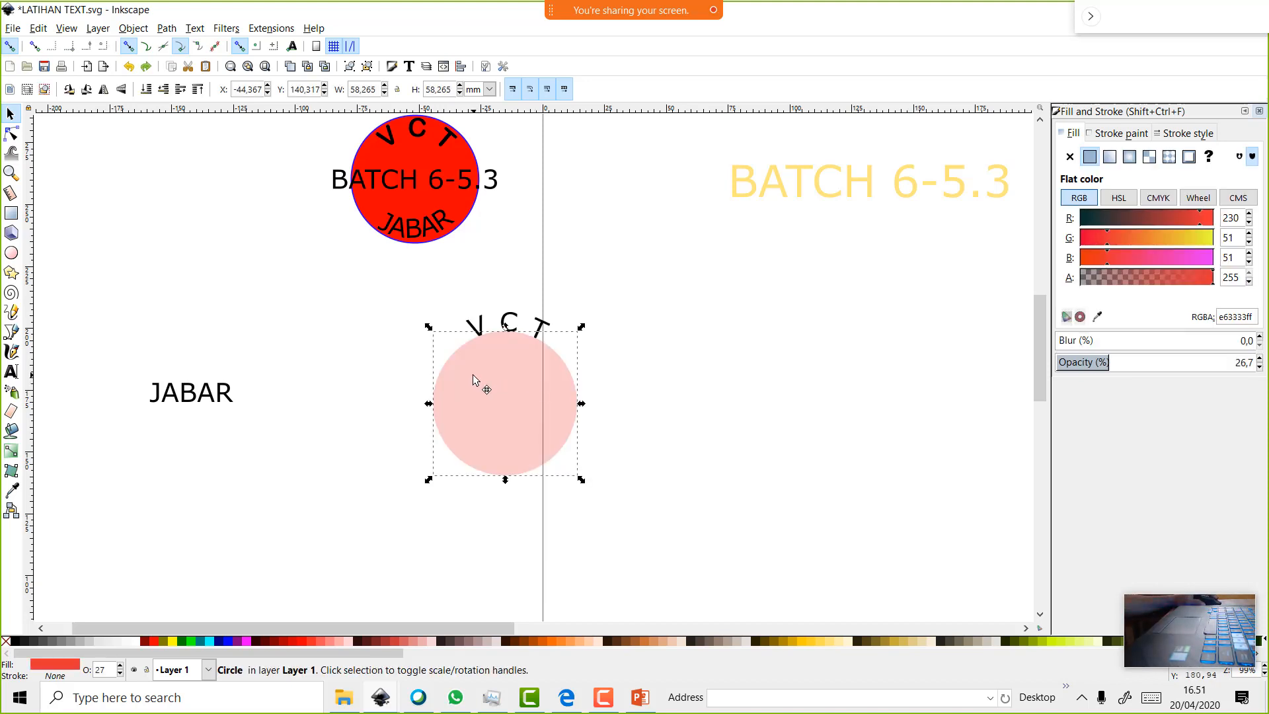
click(465, 294)
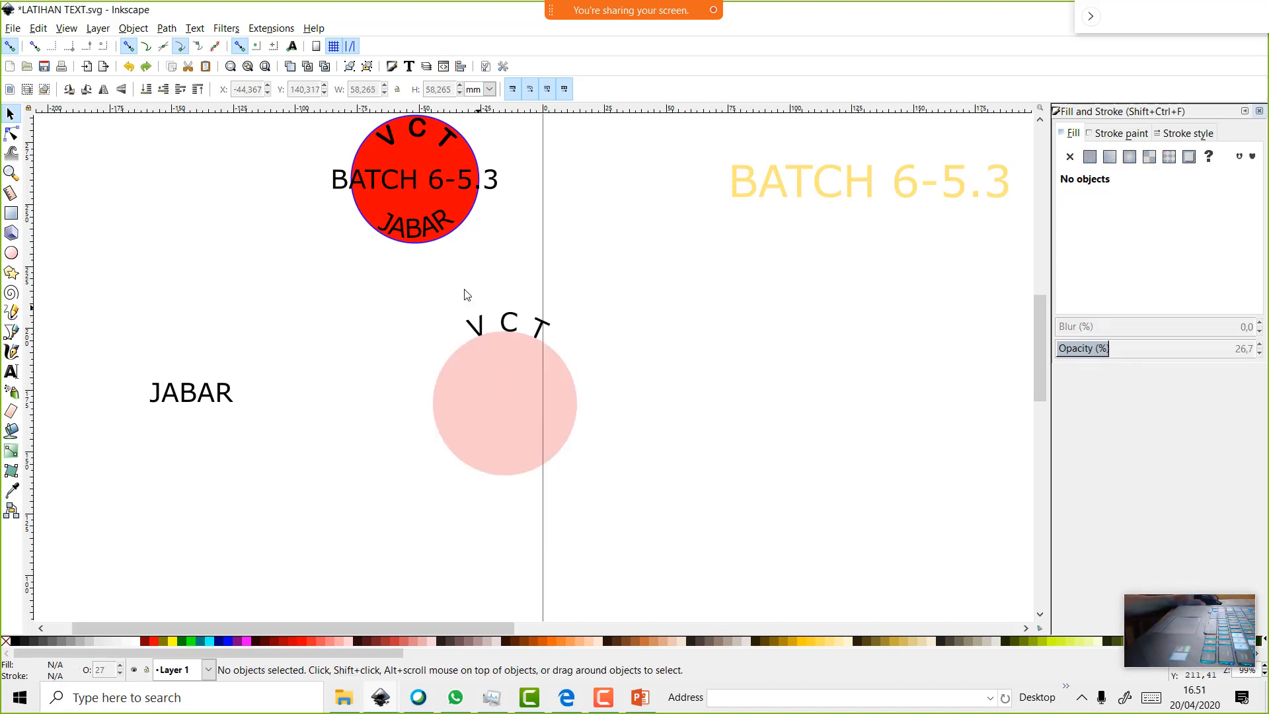
click(473, 322)
click(167, 28)
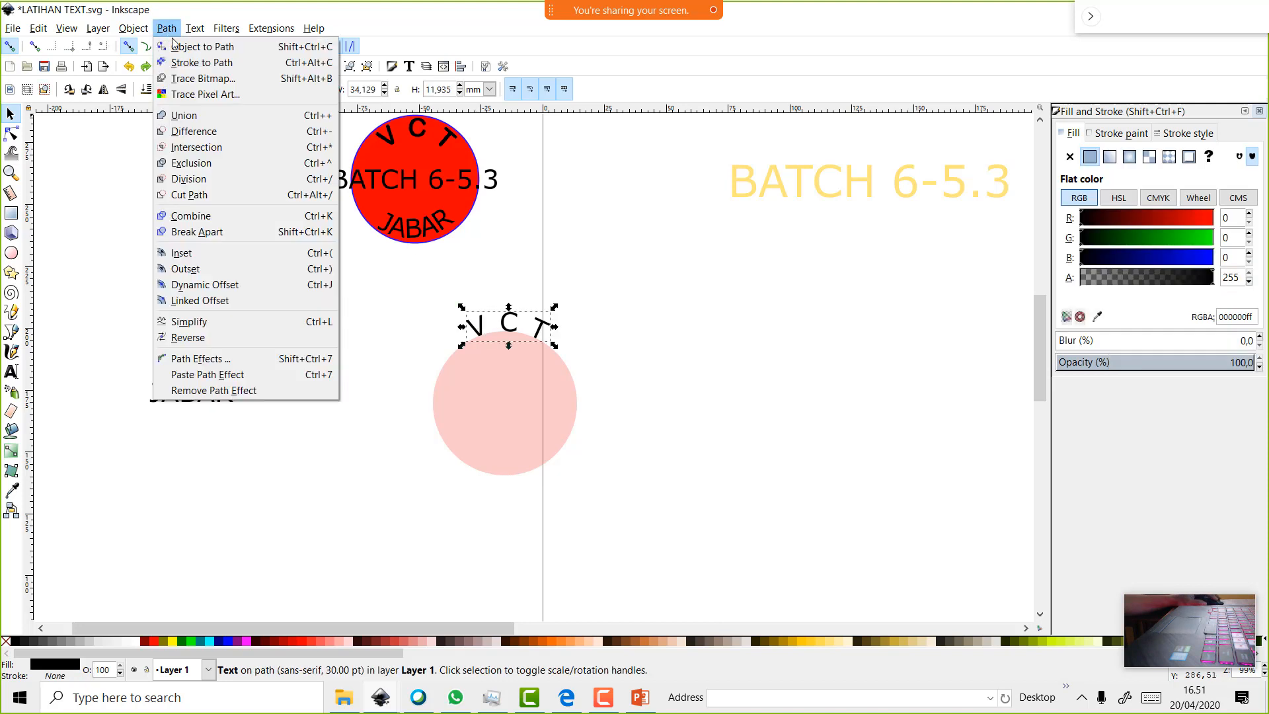
click(199, 46)
click(502, 412)
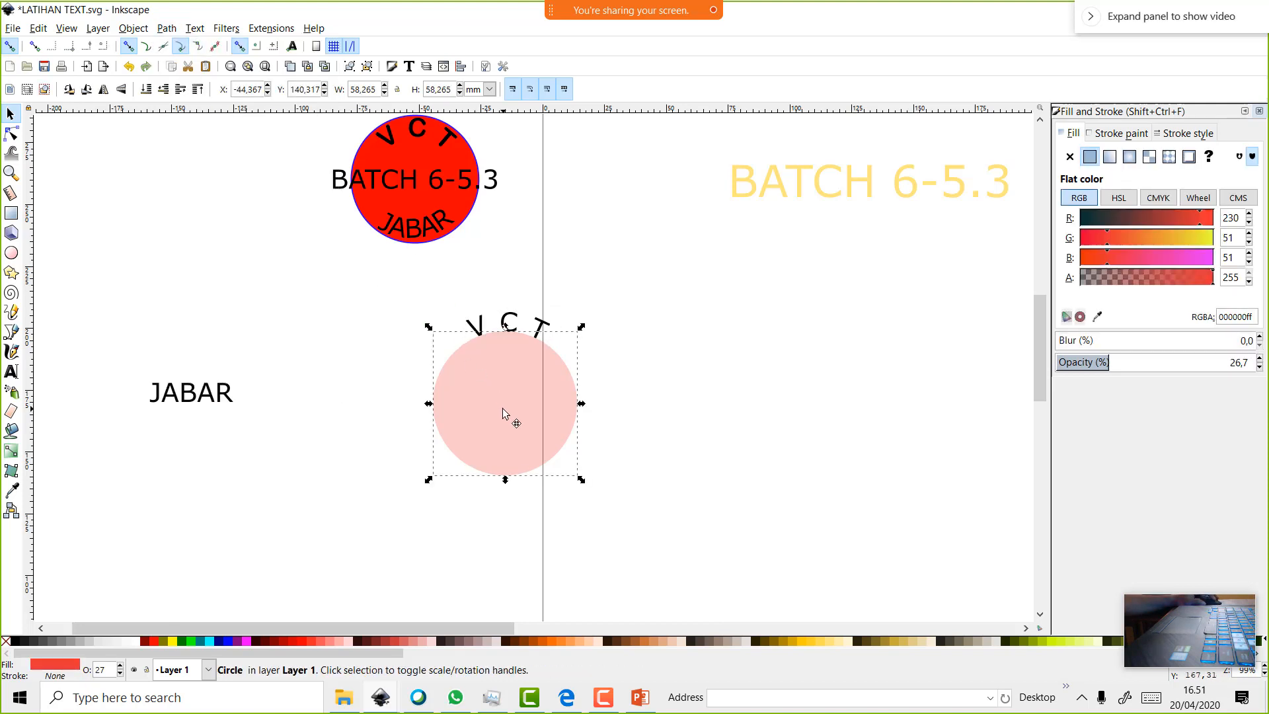
key(Delete)
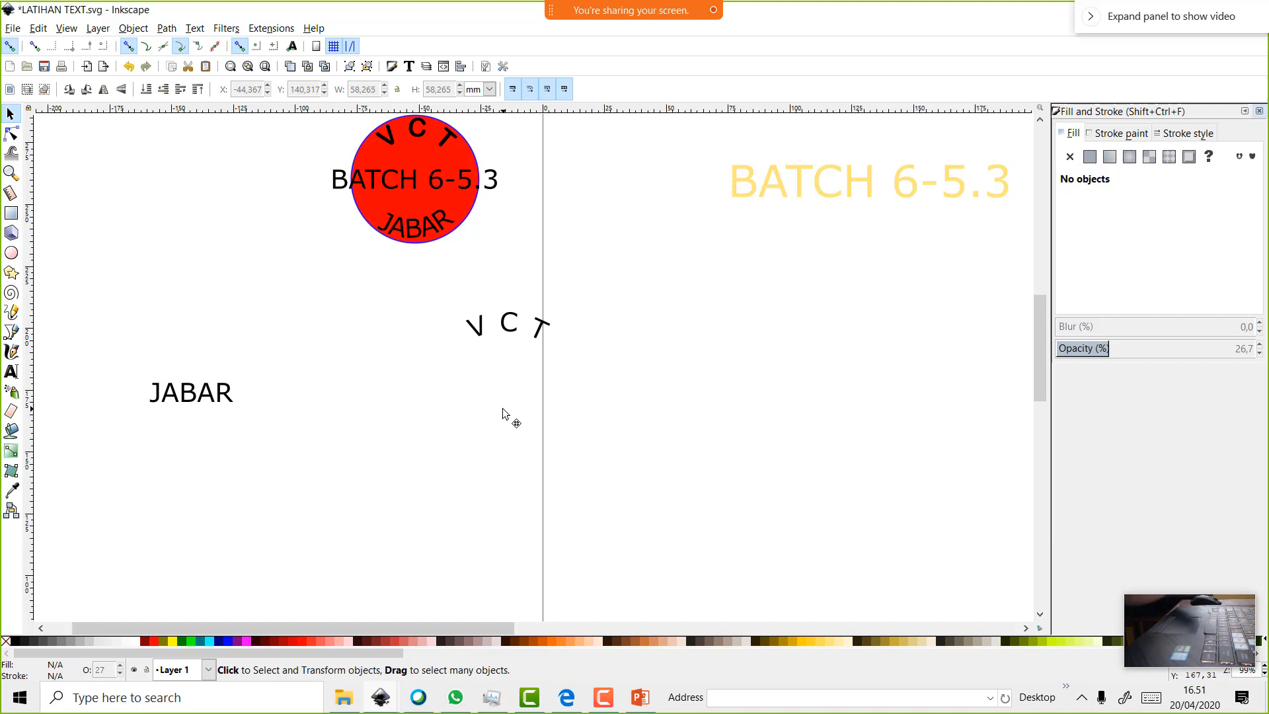
Restore the pink circle, nudge it right, and drag a duplicate above the JABAR text
key(ctrl+z)
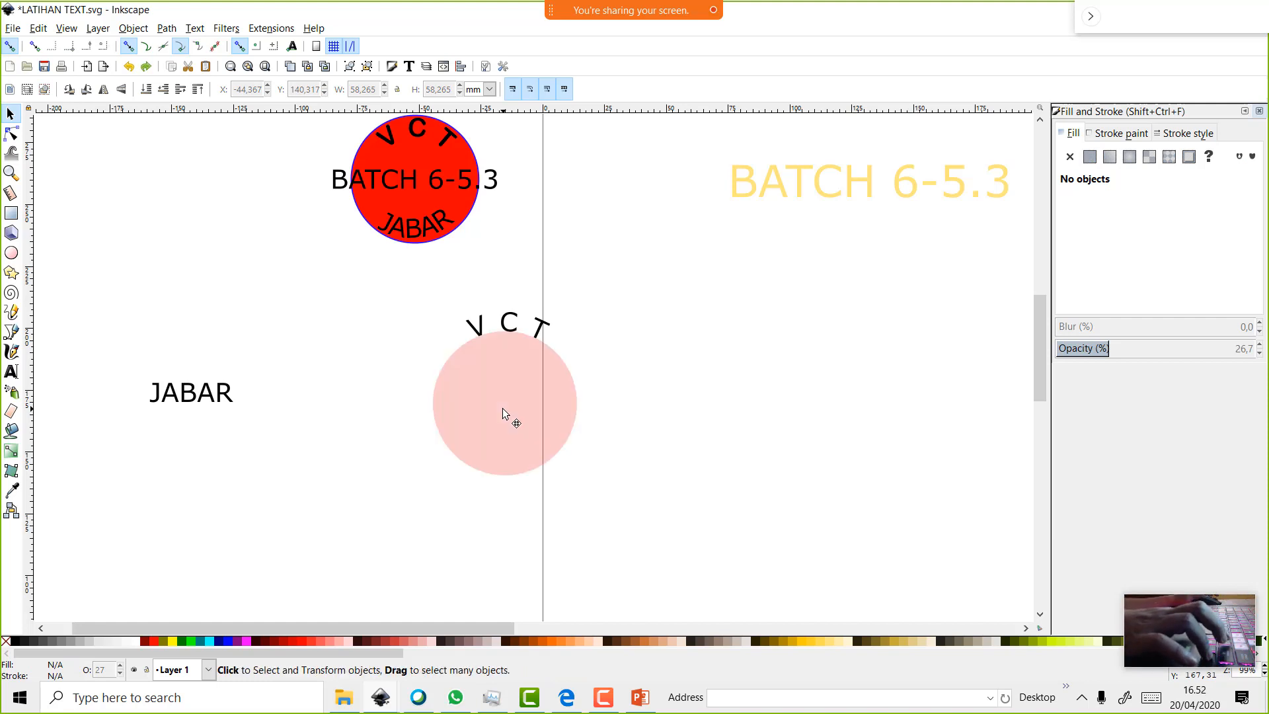
mouse_move(483, 392)
mouse_down()
mouse_move(597, 406)
mouse_move(496, 397)
mouse_up()
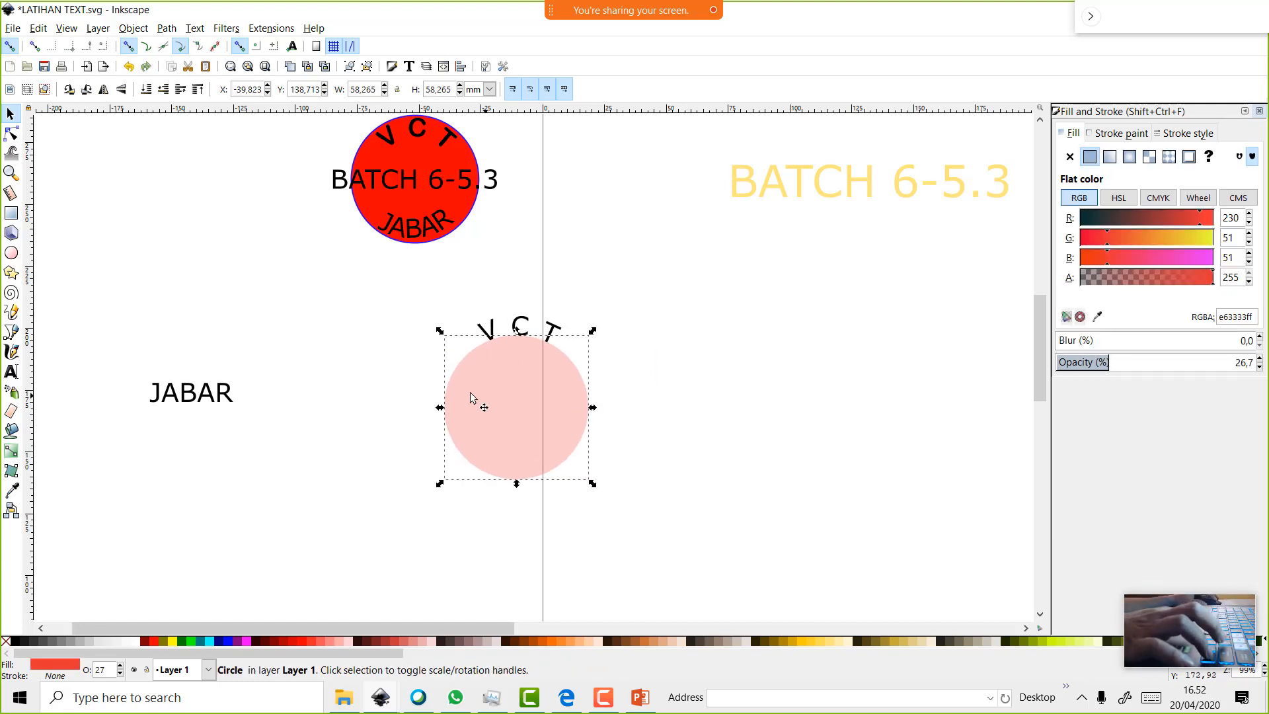
click(228, 397)
click(493, 439)
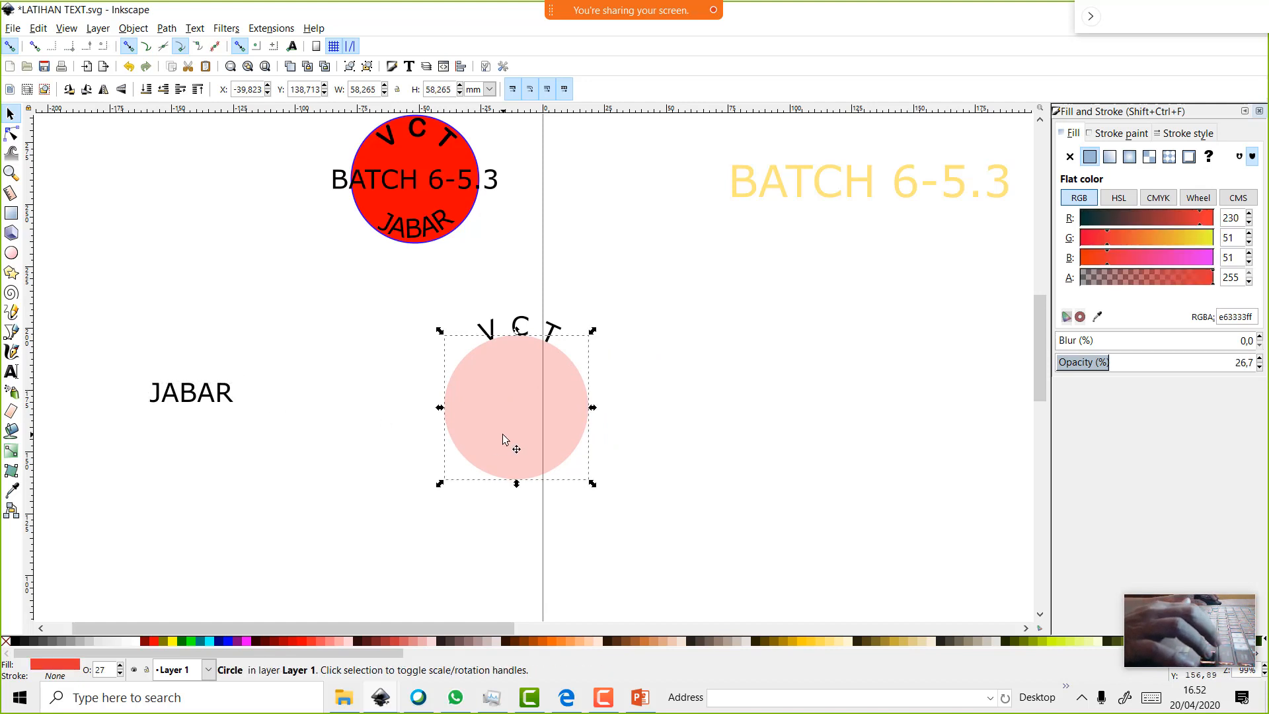
right_click(502, 434)
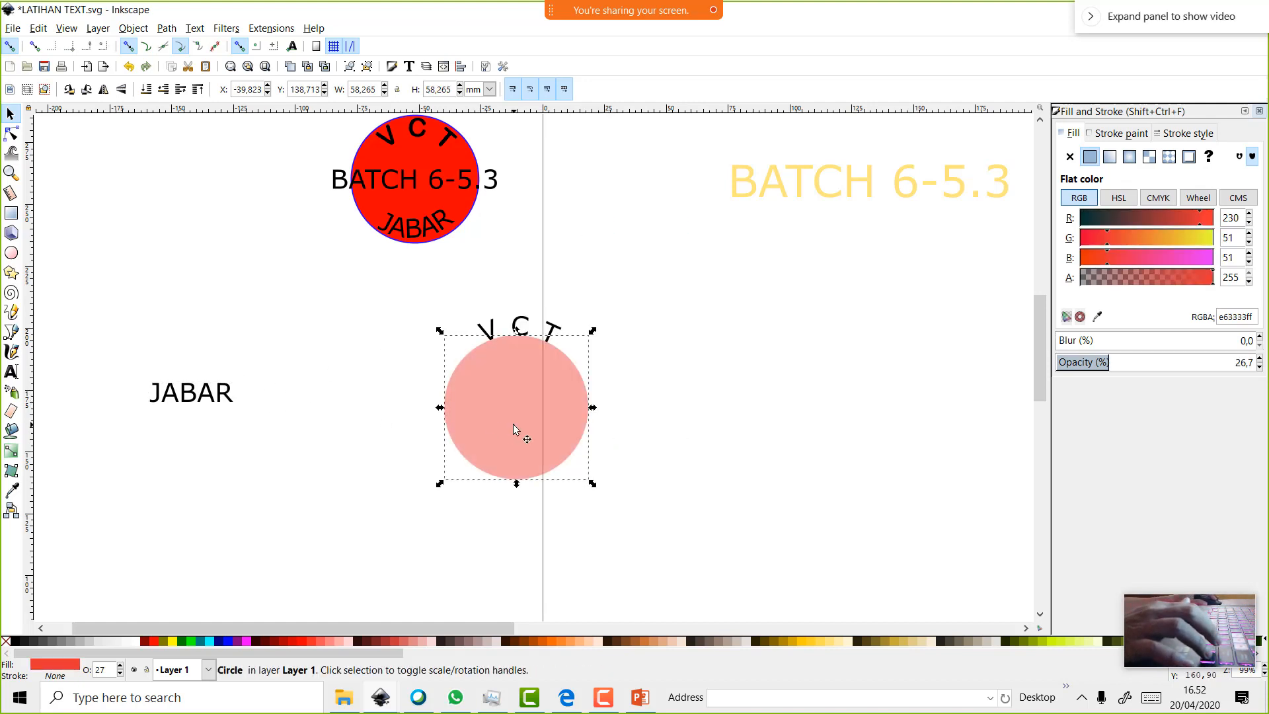
drag(513, 426, 287, 327)
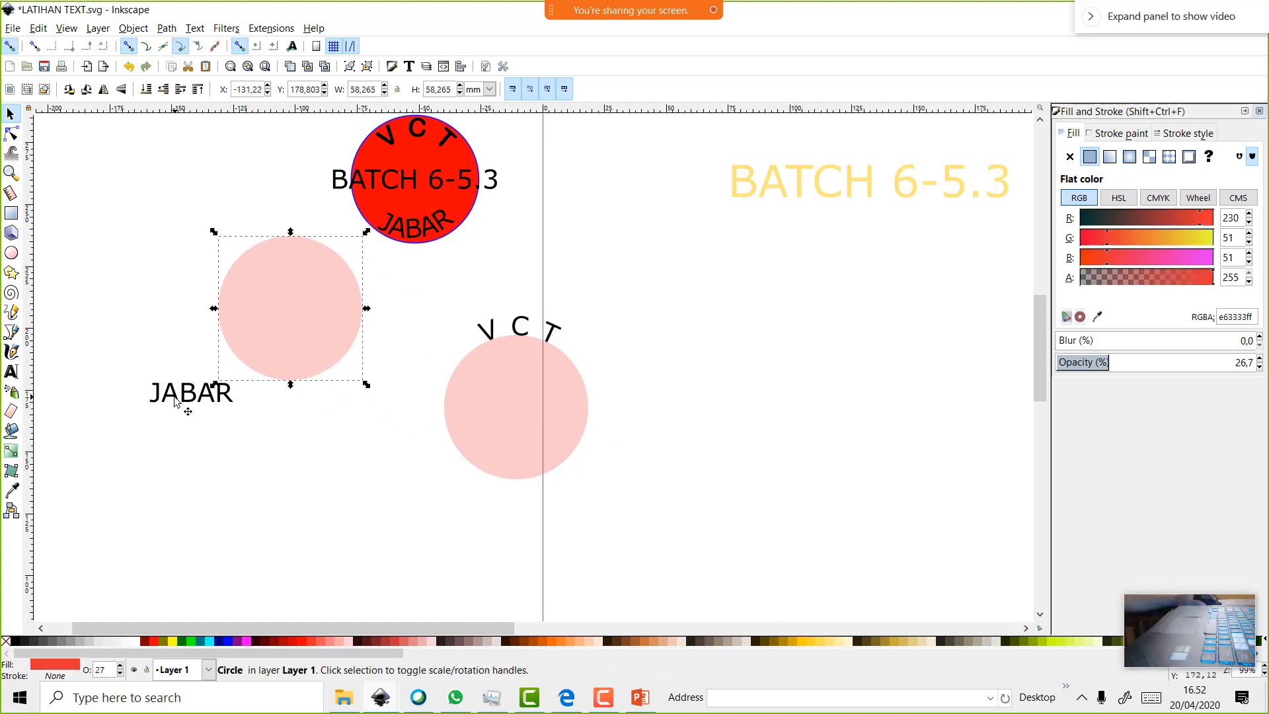
Put the JABAR text on the duplicated circle's path with Text > Put on Path
drag(175, 400, 198, 436)
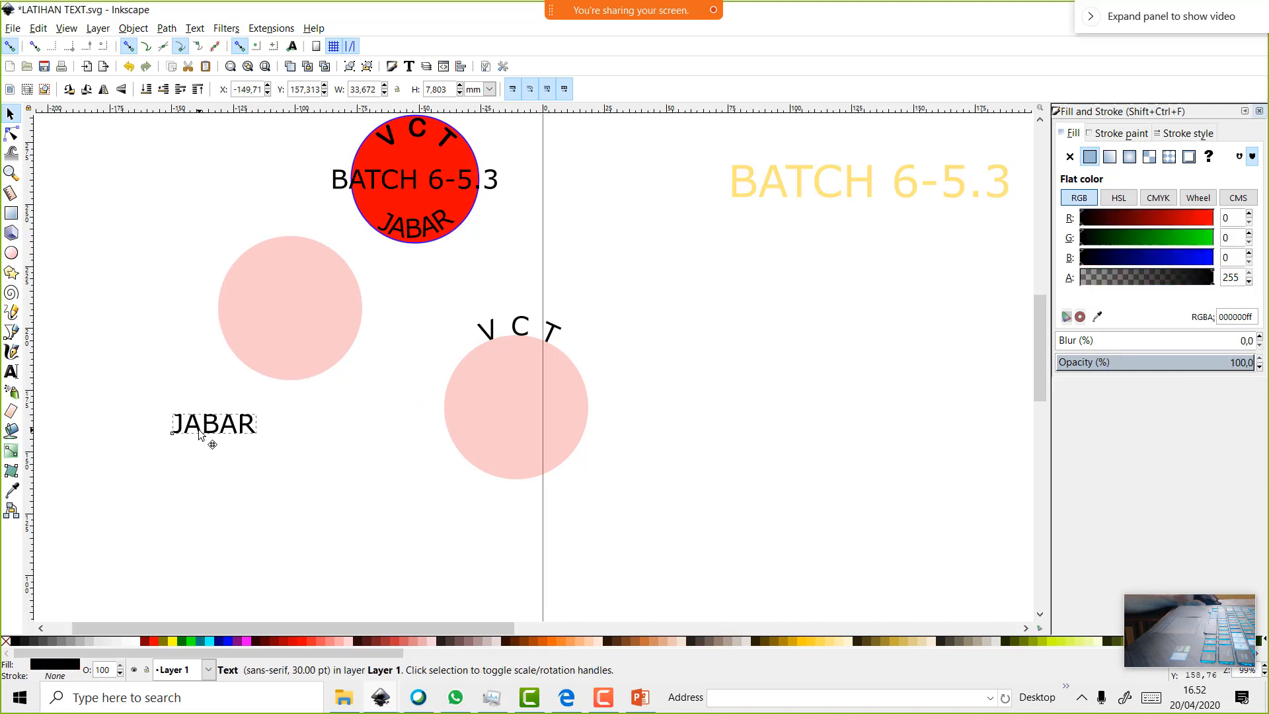
click(299, 336)
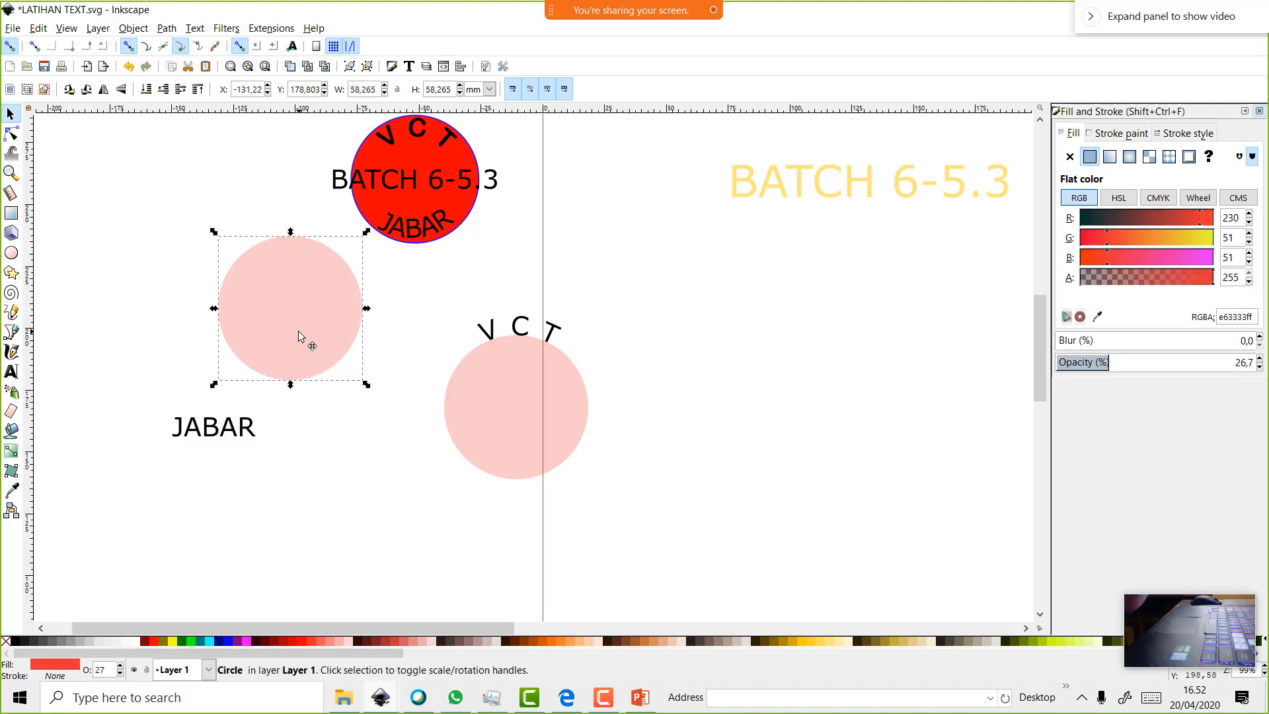
click(253, 434)
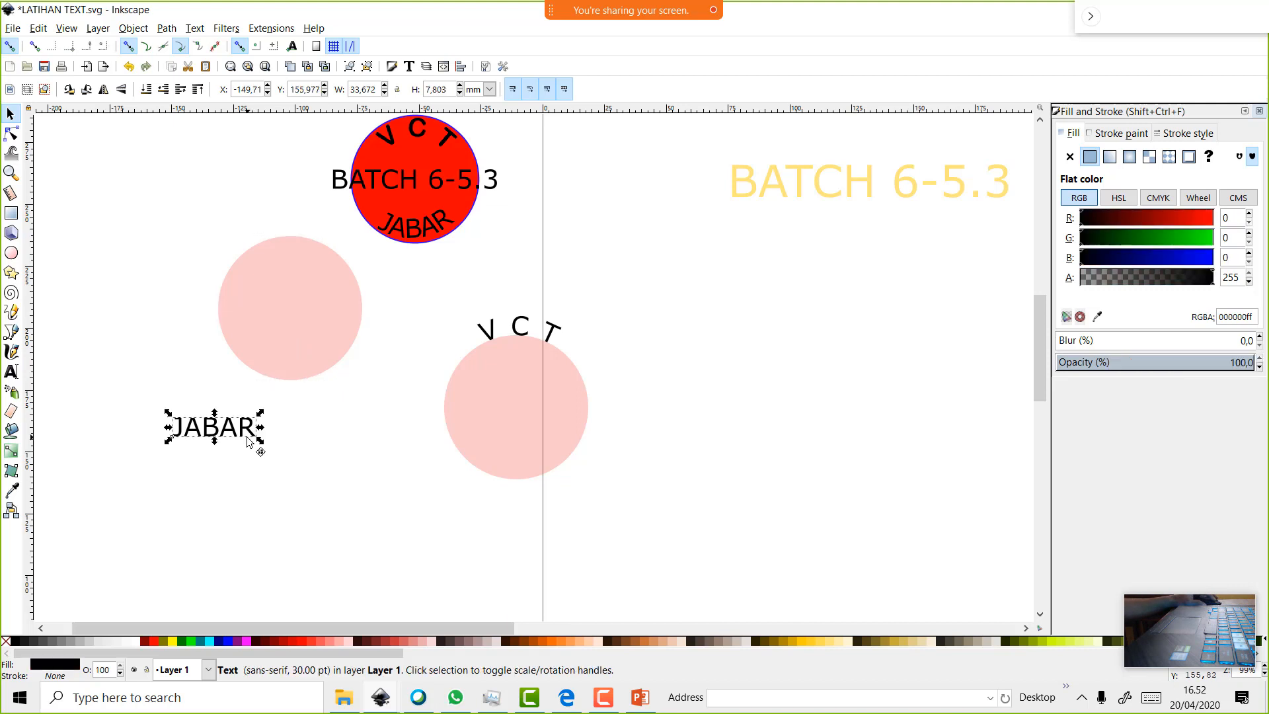
shift+click(294, 357)
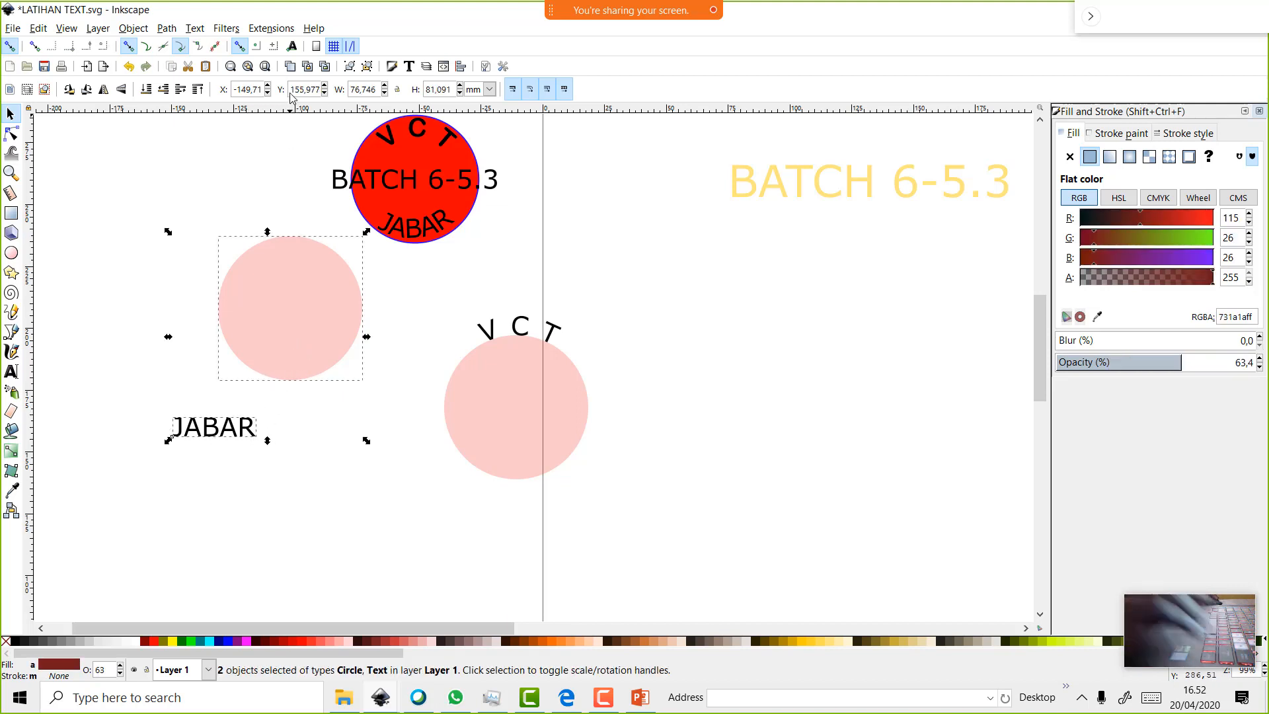
click(198, 28)
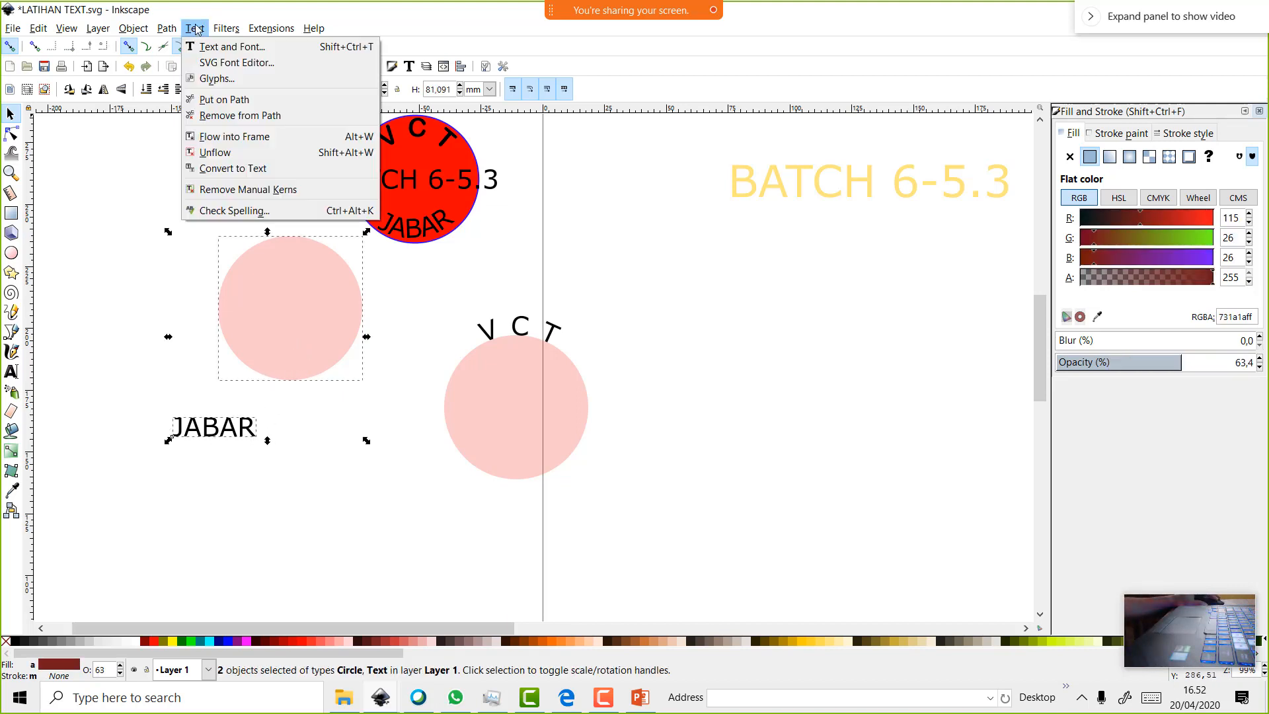
click(231, 96)
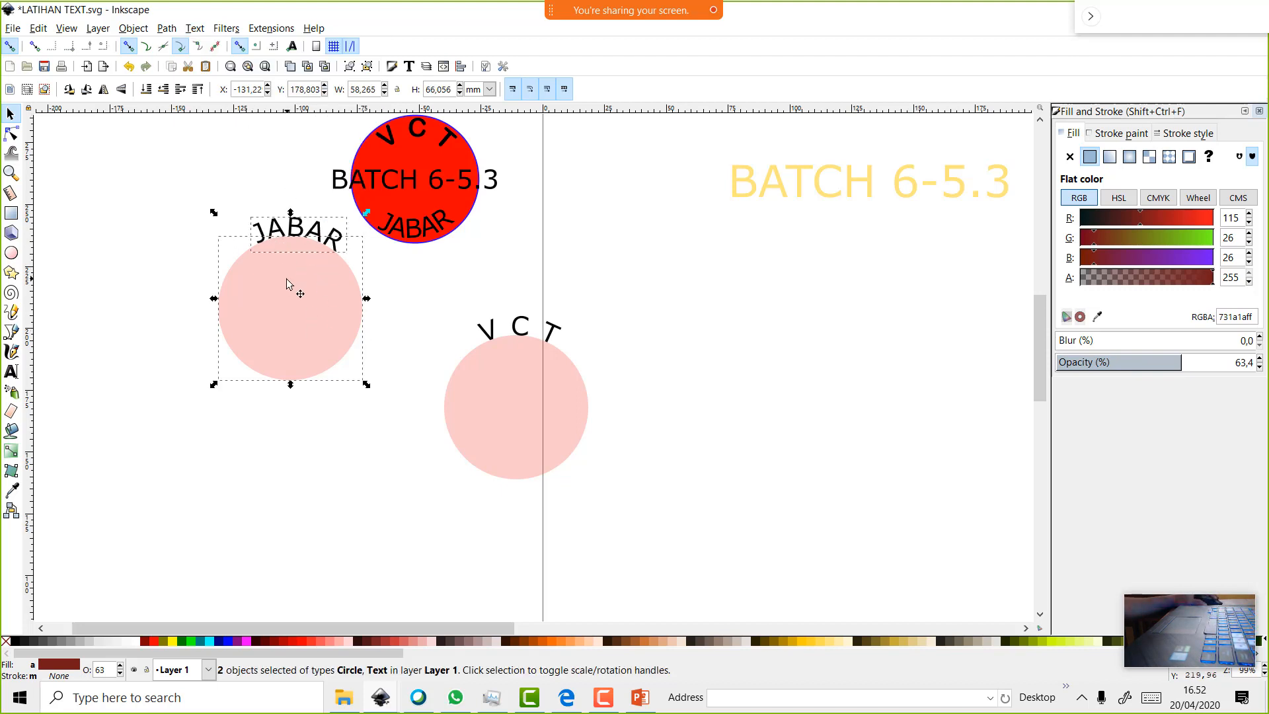
click(88, 90)
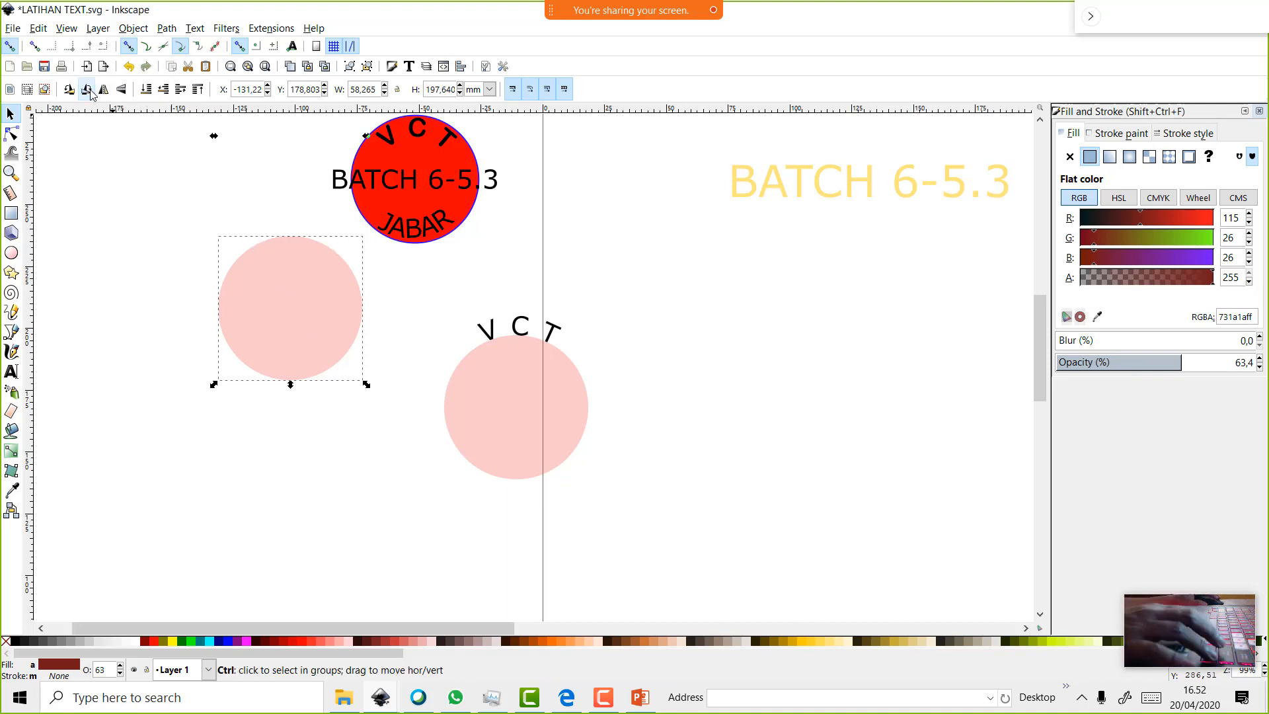
Try quarter-turn and mirror flips on the JABAR circle, keeping a horizontal mirror
key(ctrl+z)
click(201, 419)
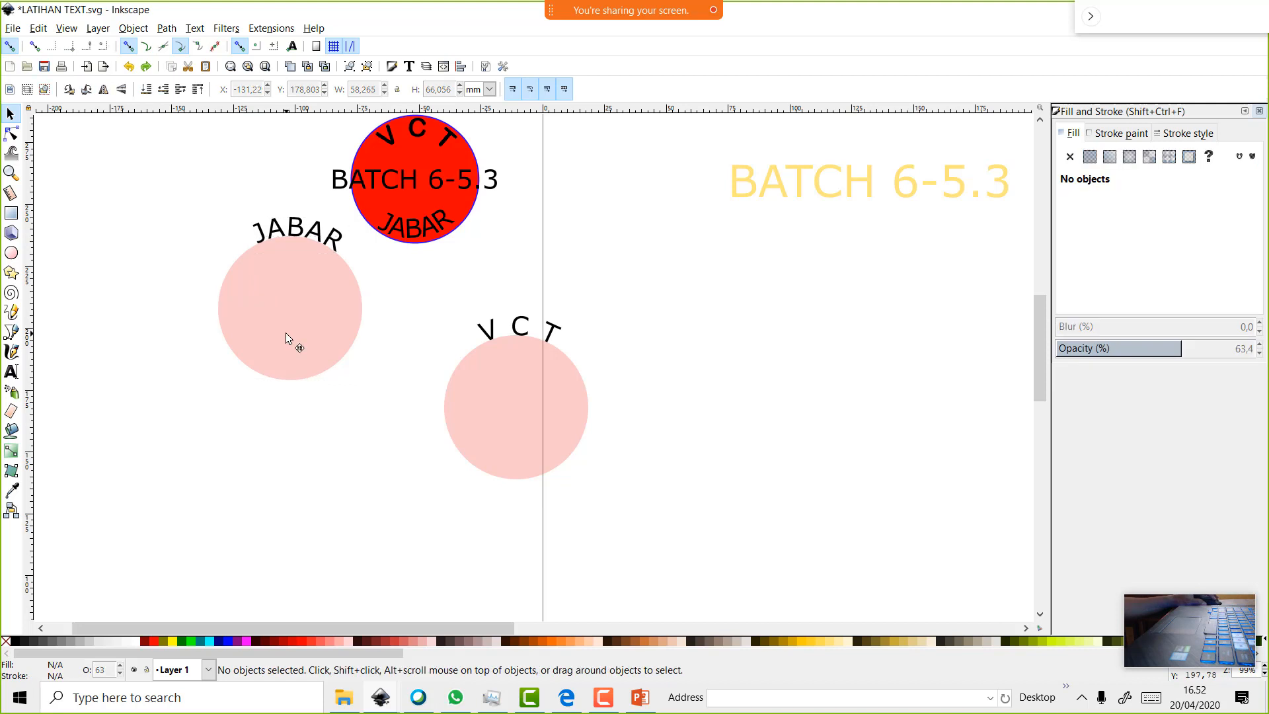
click(285, 332)
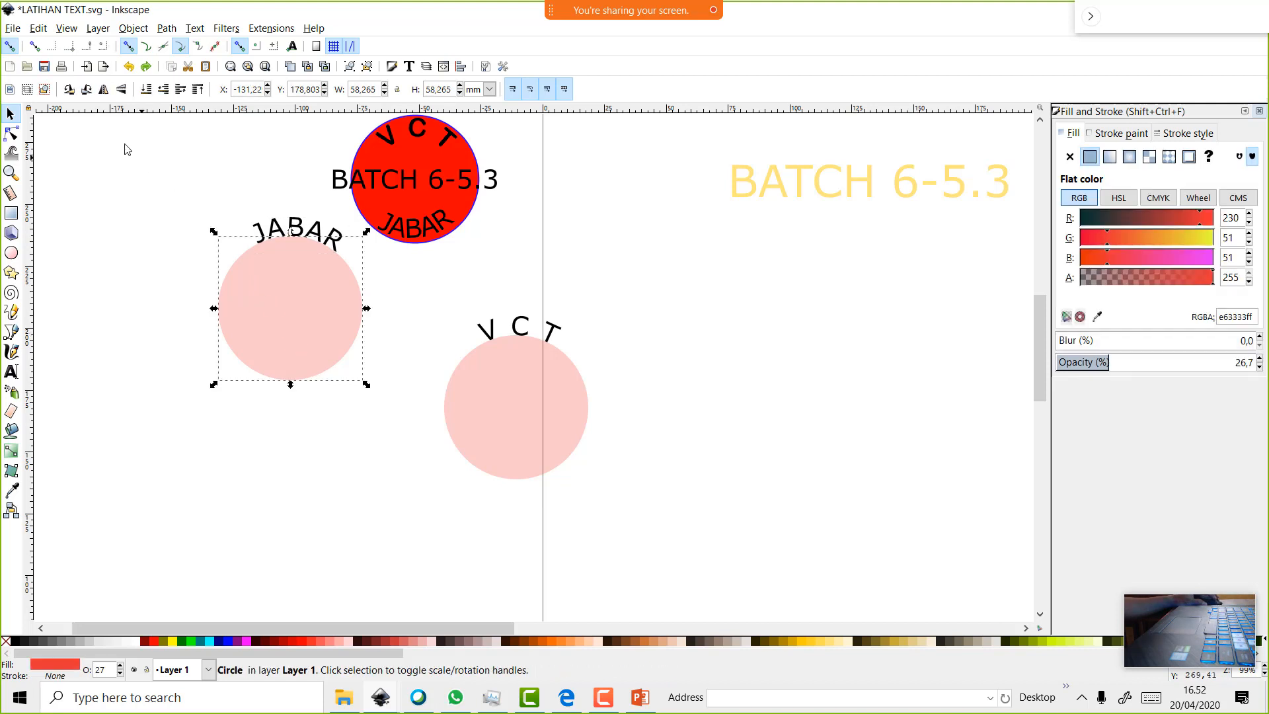
click(90, 95)
click(104, 92)
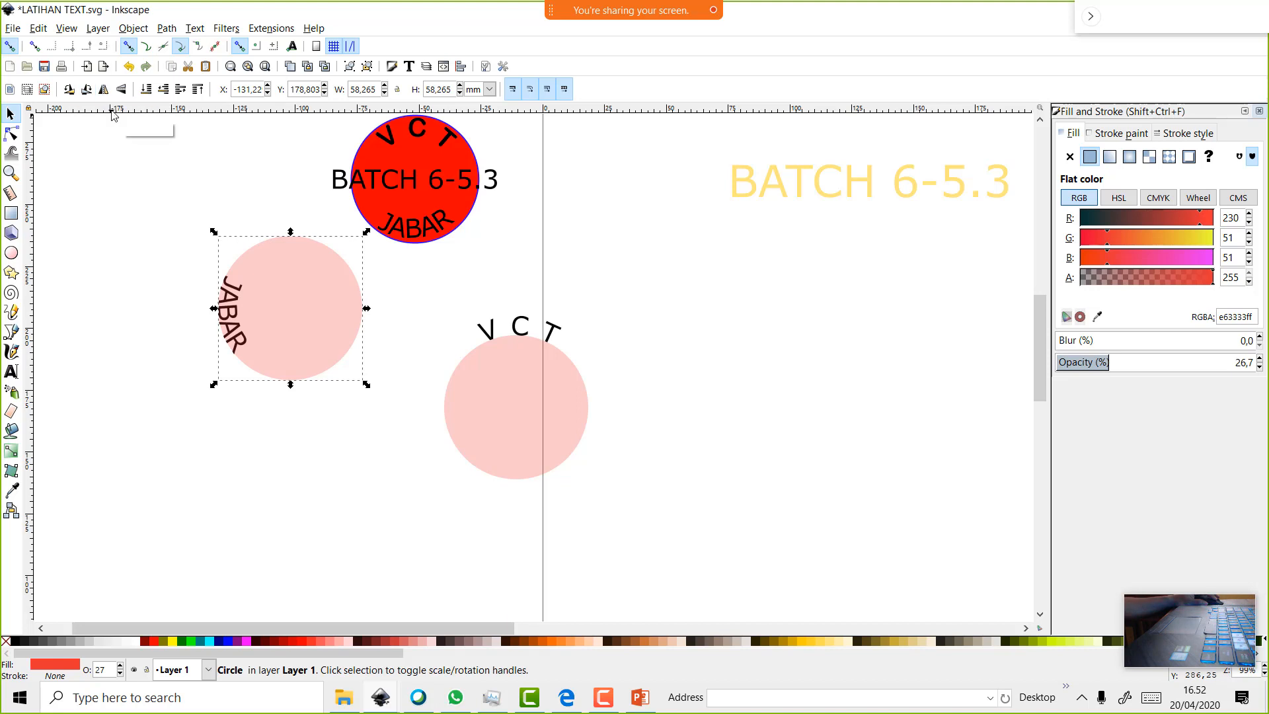
key(ctrl+z)
key(ctrl+z)
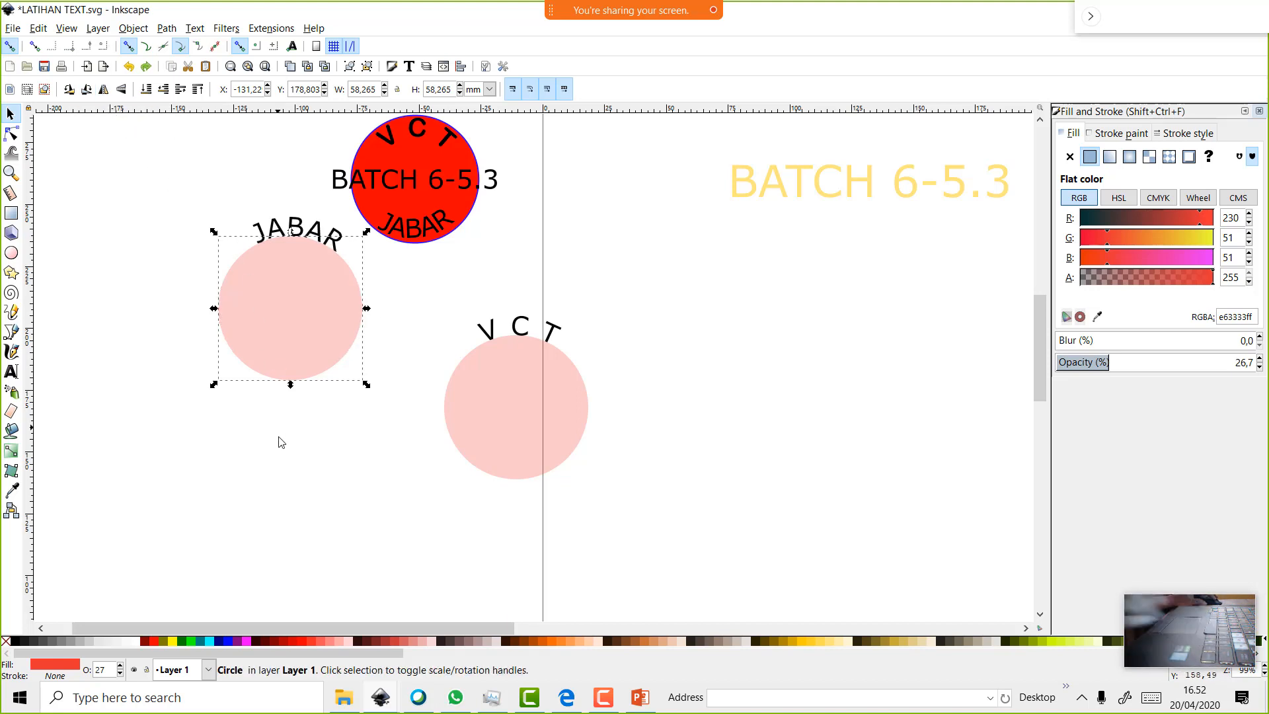
click(104, 90)
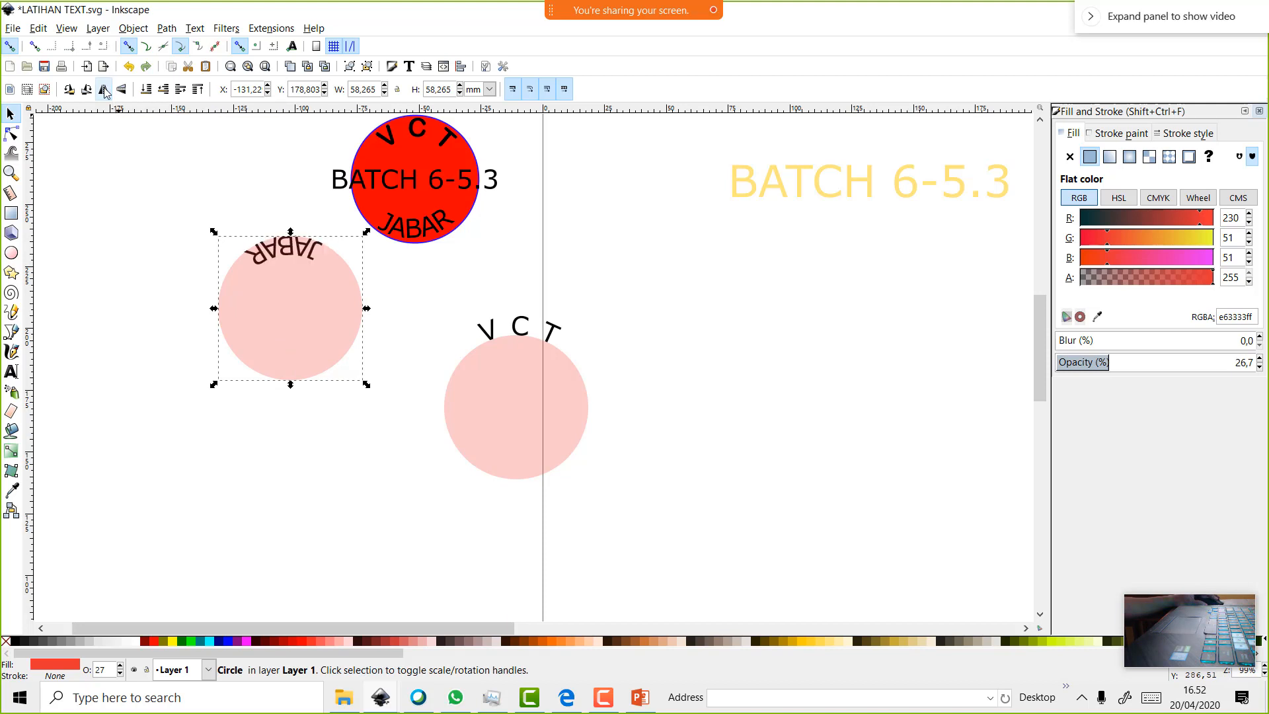
Rotate the JABAR circle so JABAR sits at the bottom and move it beside the V C T circle
click(224, 463)
click(299, 335)
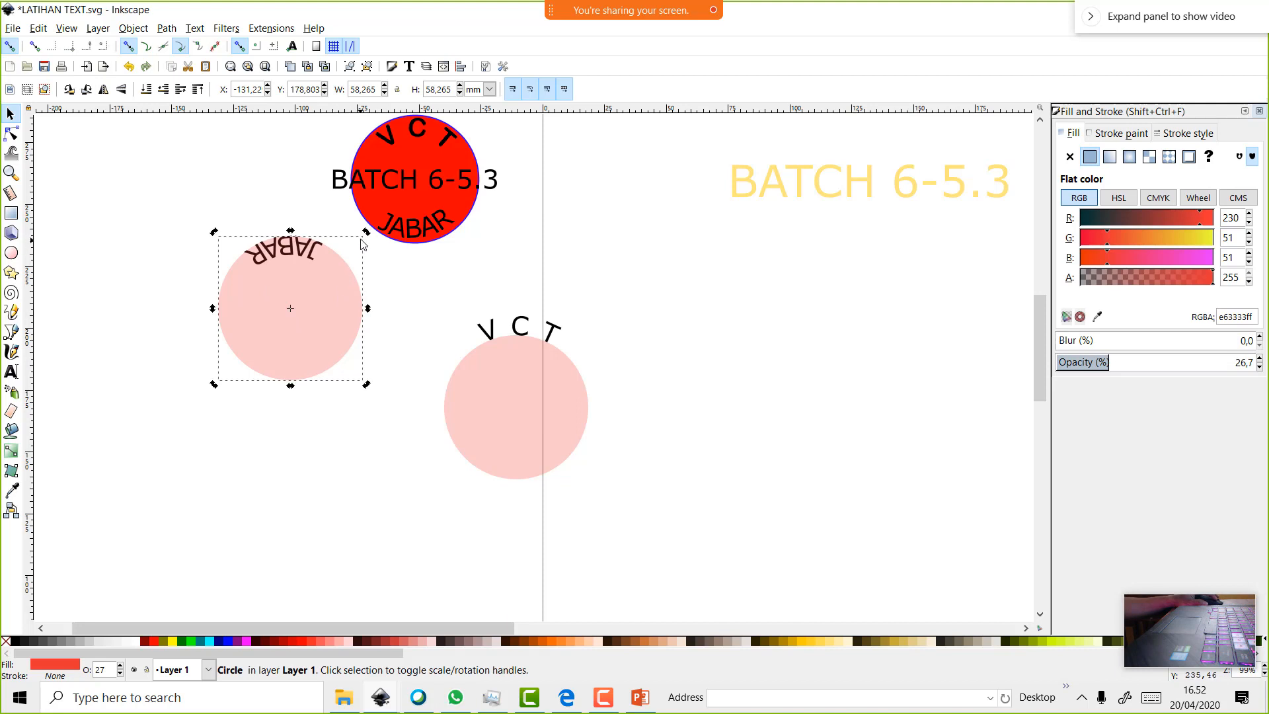
drag(366, 233, 192, 377)
drag(299, 319, 675, 442)
Centre the V C T and JABAR circles on both axes and fill them with 2.5% gray
click(523, 418)
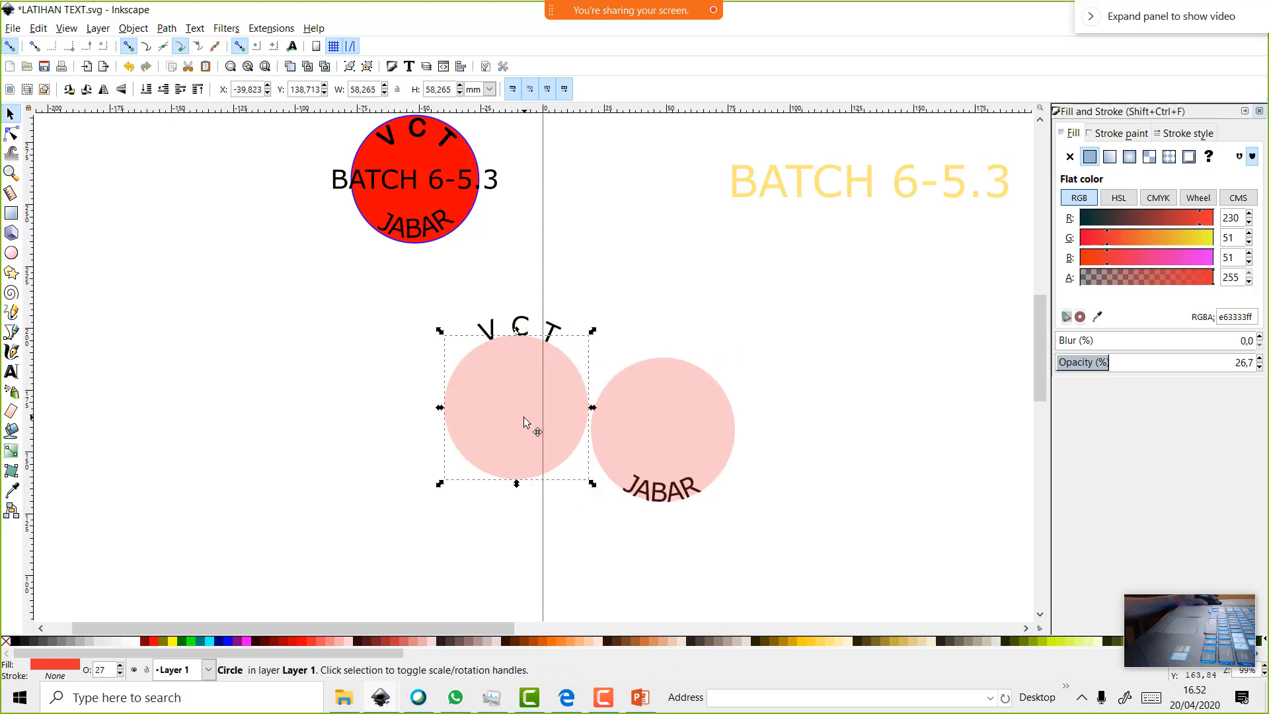
shift+click(672, 432)
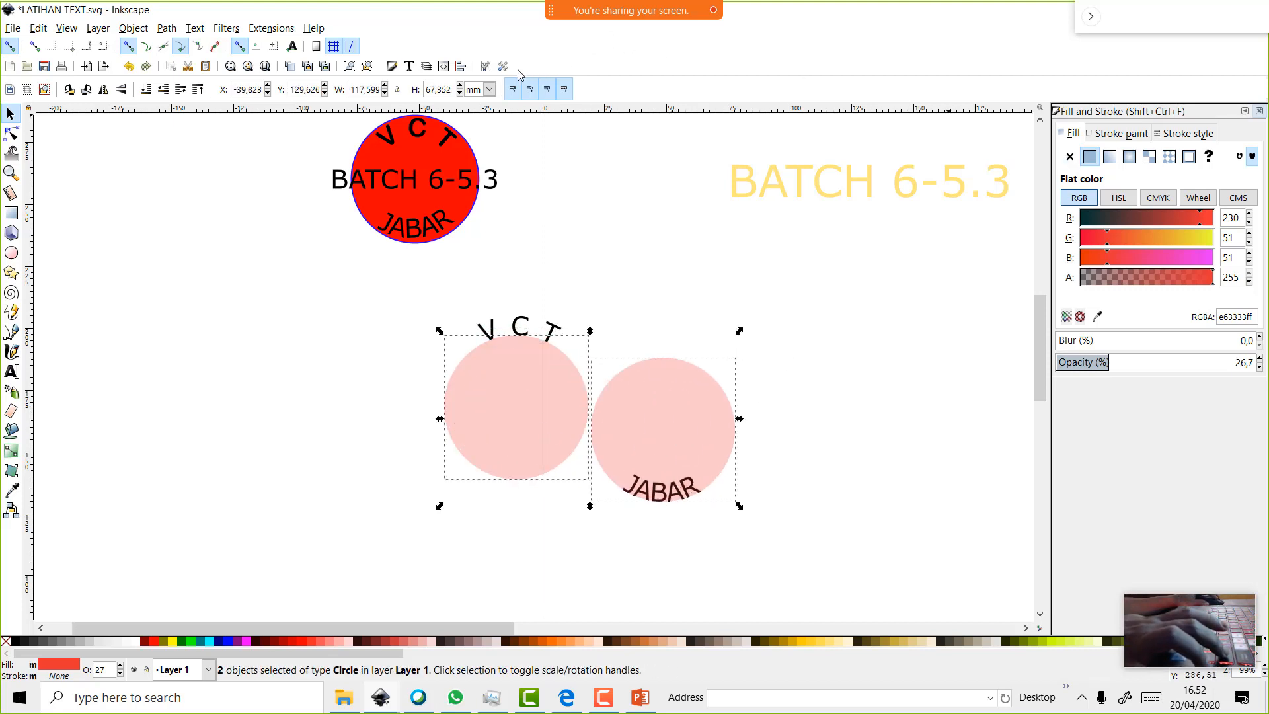
click(461, 66)
click(1170, 180)
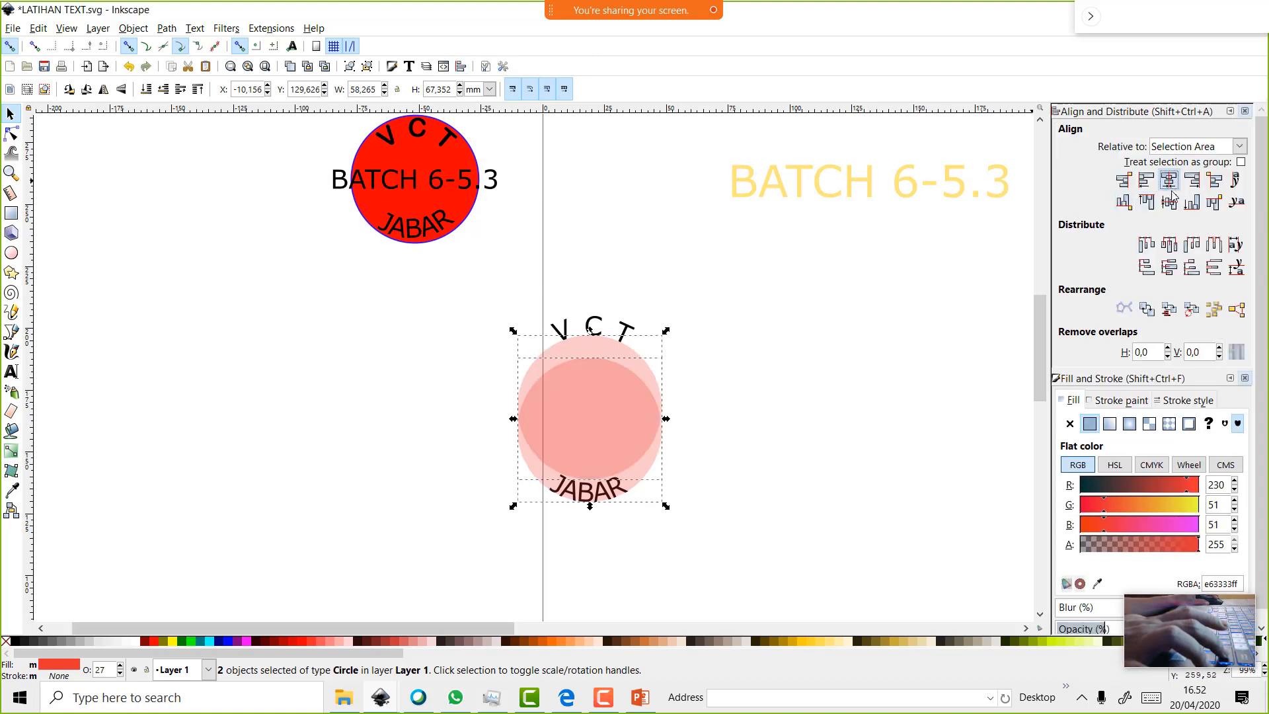
click(1170, 201)
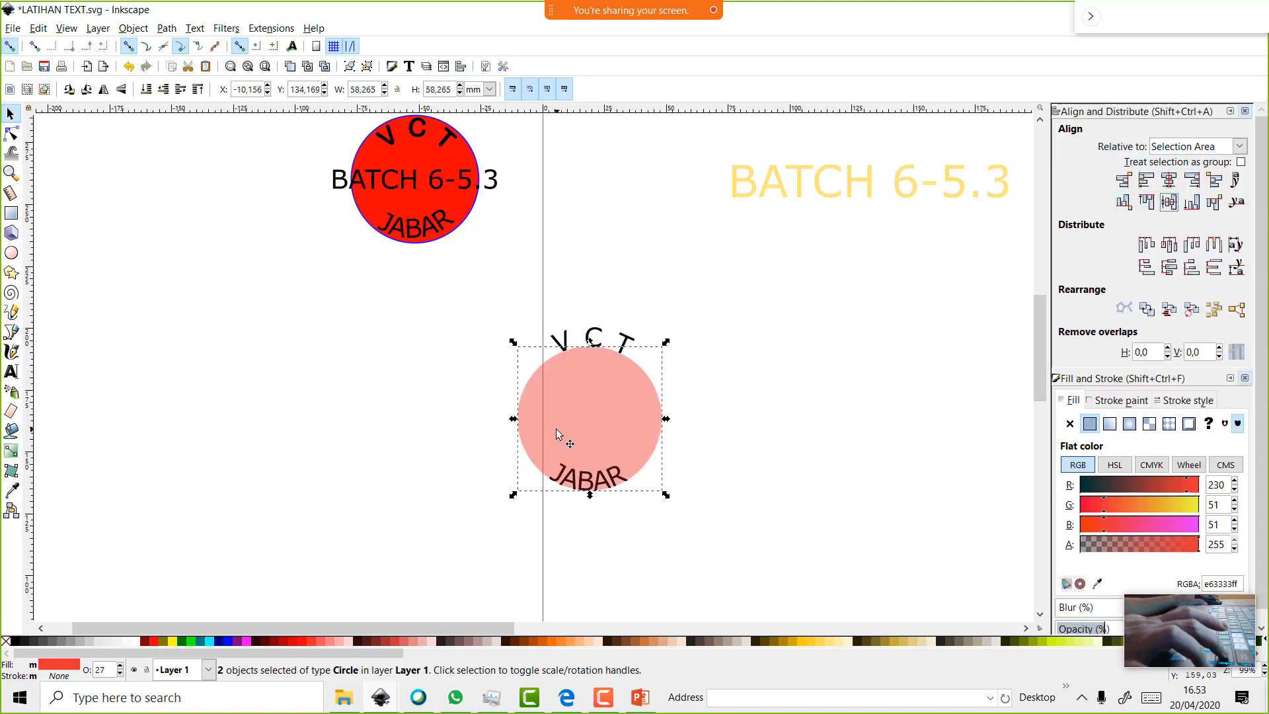
drag(557, 428, 556, 433)
click(122, 641)
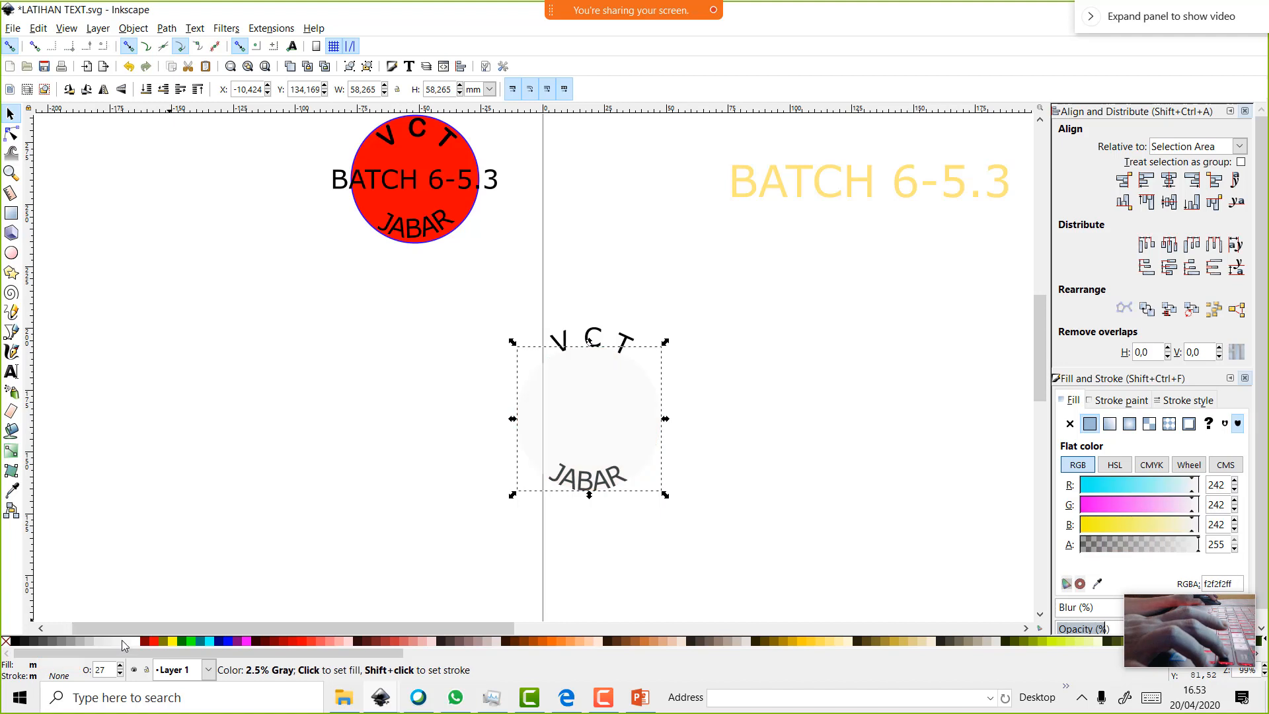
Undo the gray, then try white, no paint and red fills on the lower circle
click(226, 532)
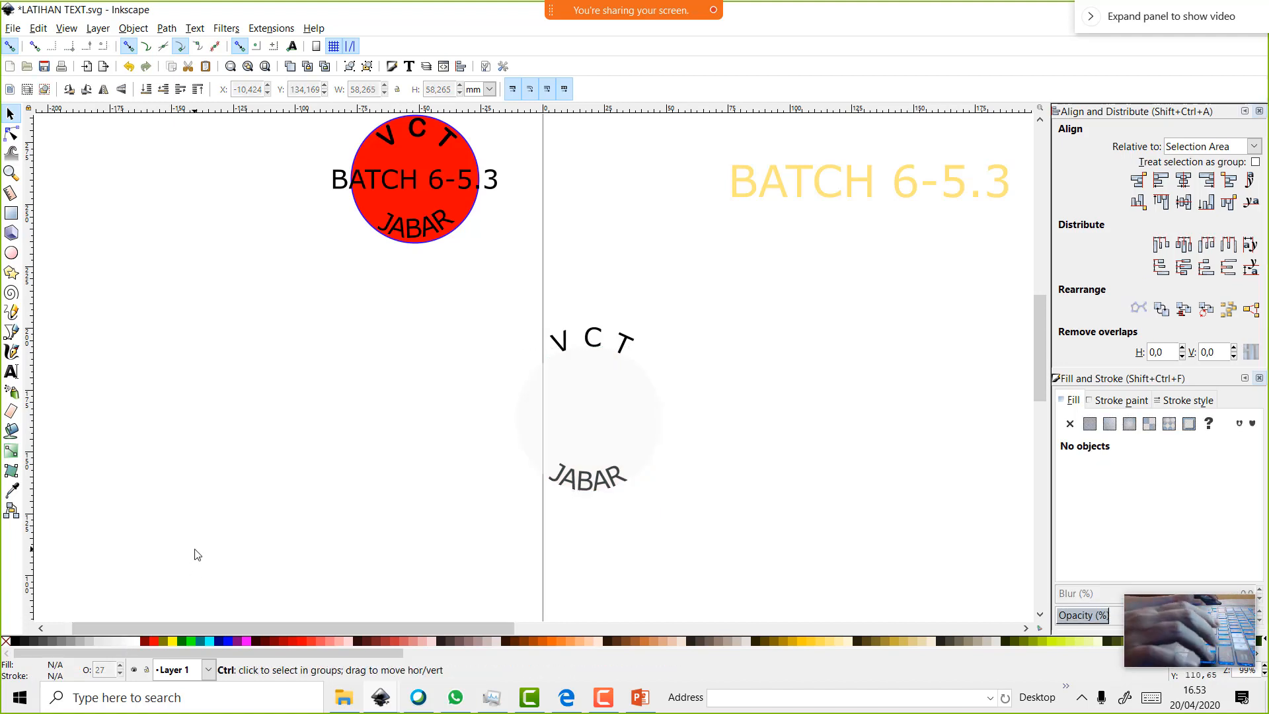
key(ctrl+z)
click(611, 427)
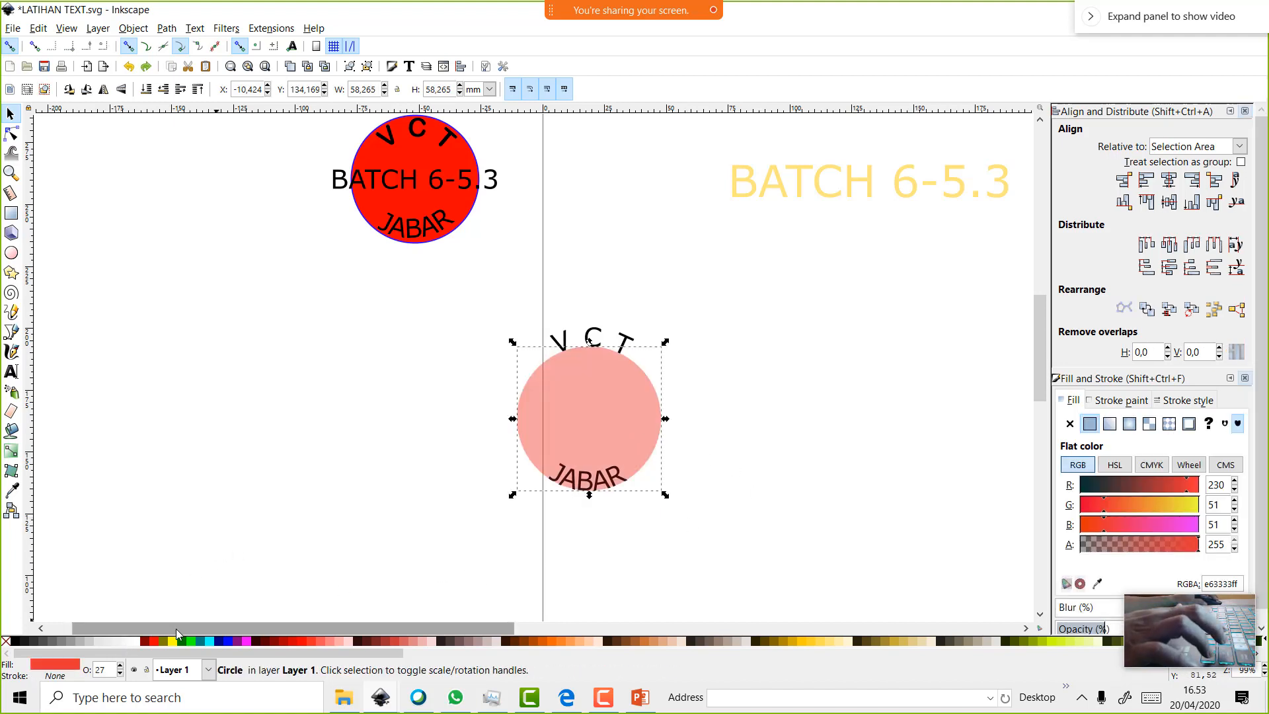
click(140, 640)
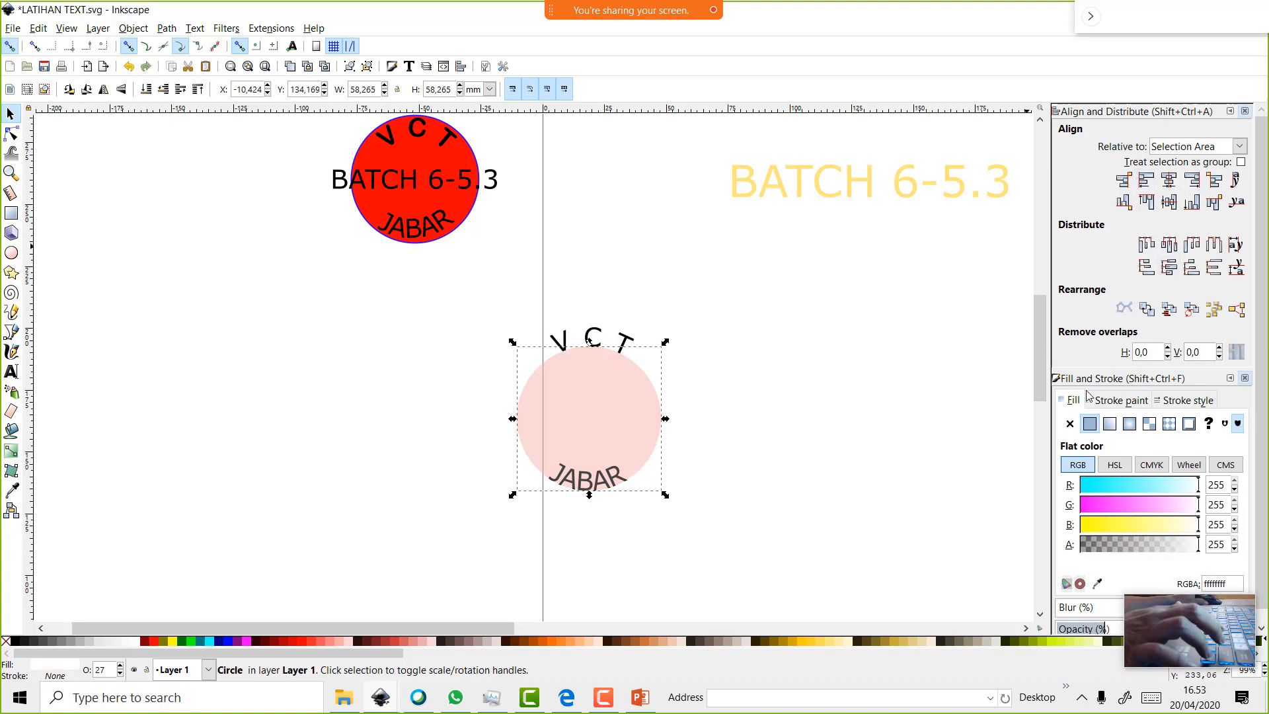
click(1071, 424)
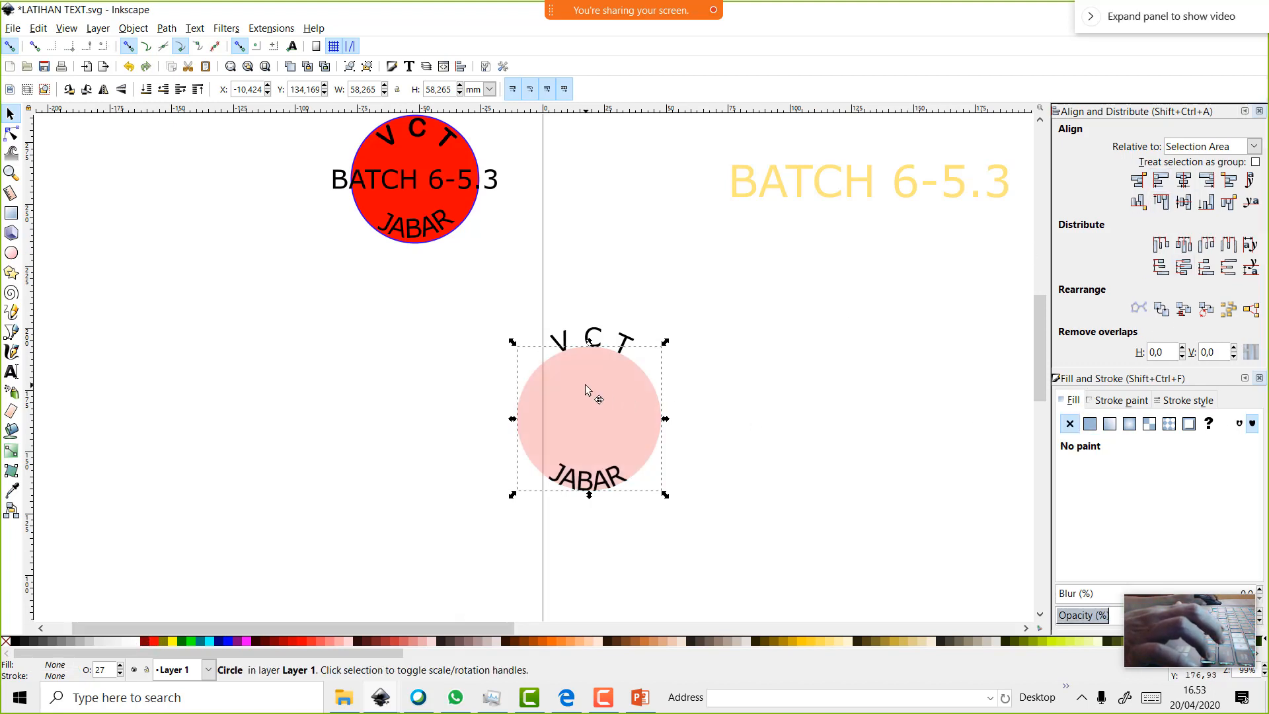
key(ctrl+z)
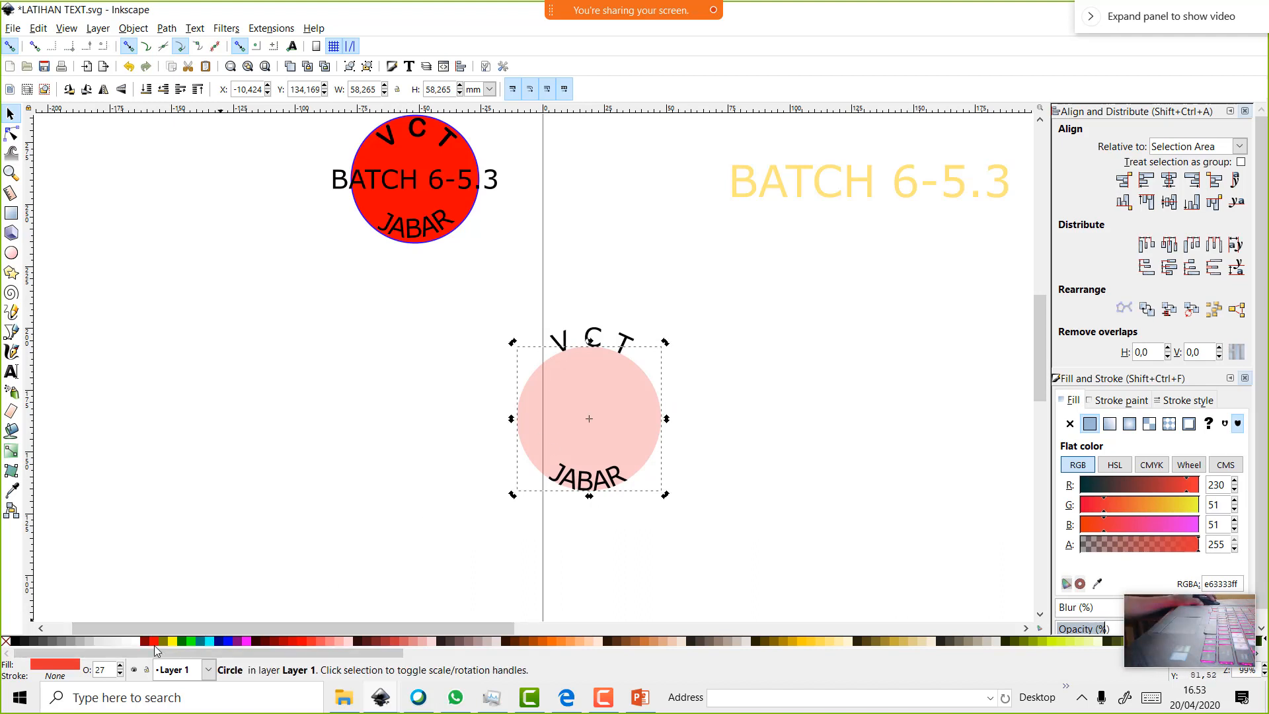
click(153, 641)
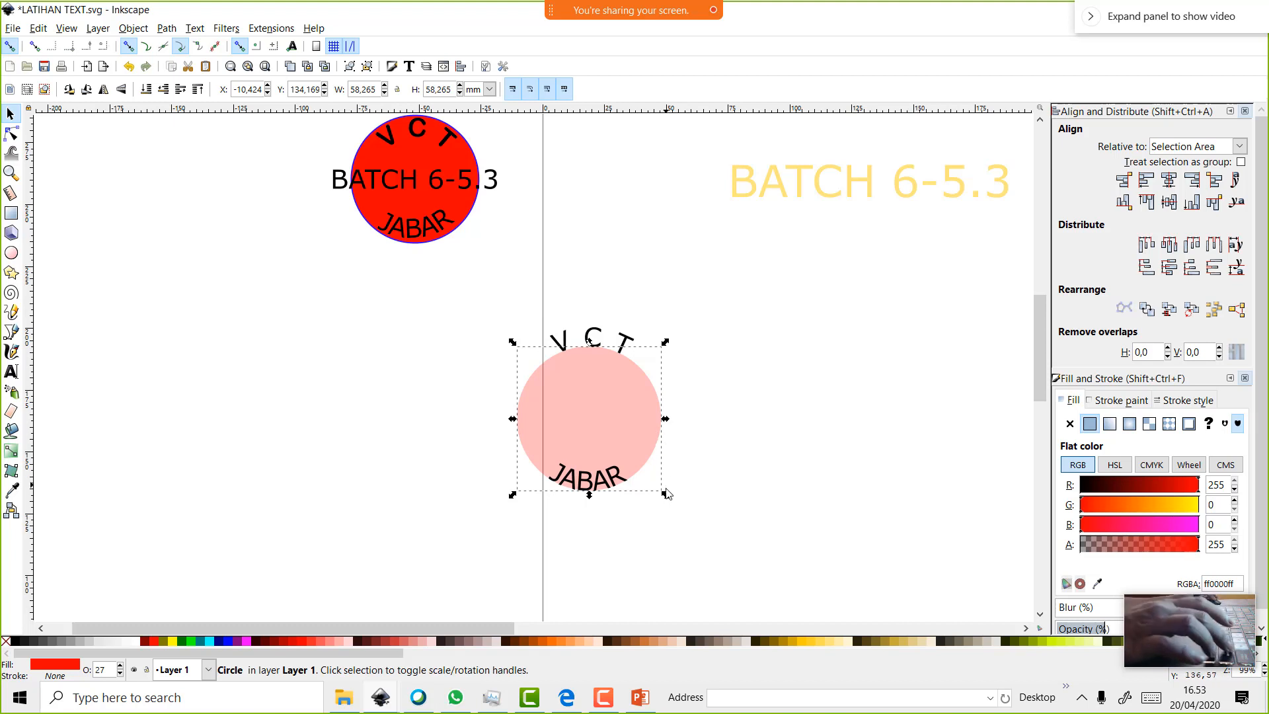
Try enlarging, stretching and moving the circle, then undo back to the 58.265 mm pink circle
drag(666, 494, 671, 504)
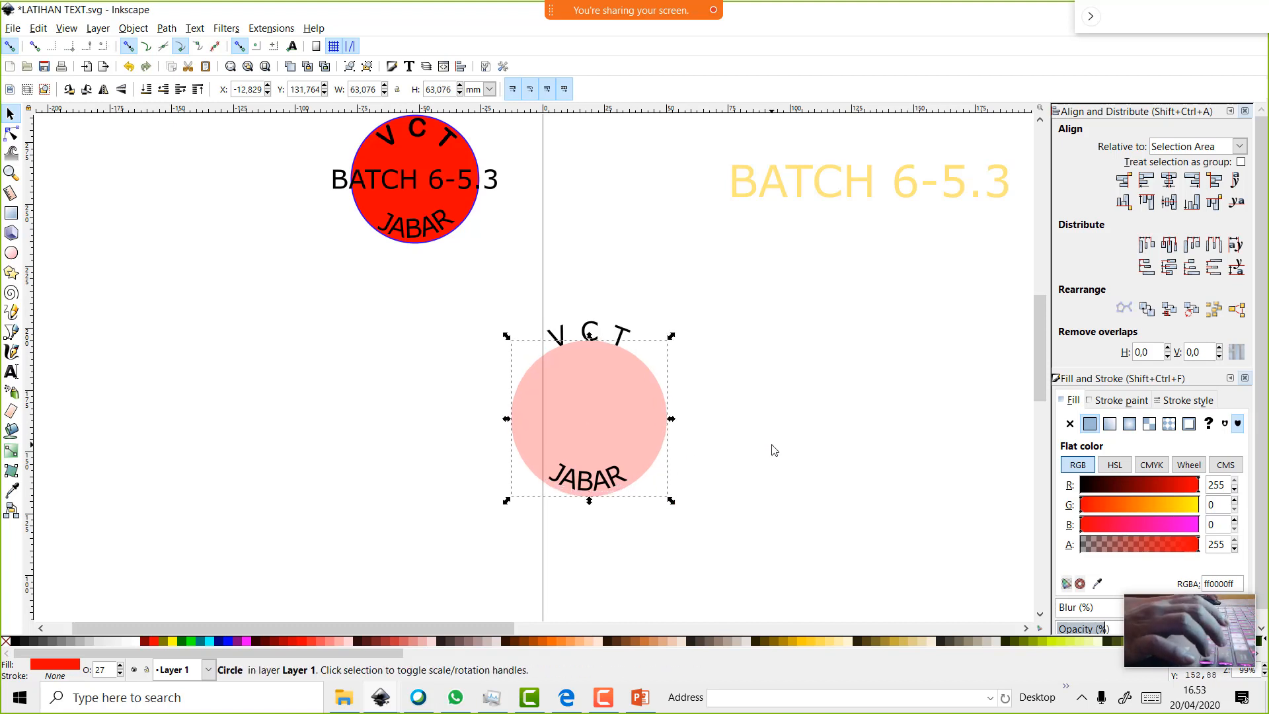
key(ctrl+z)
click(738, 436)
click(637, 428)
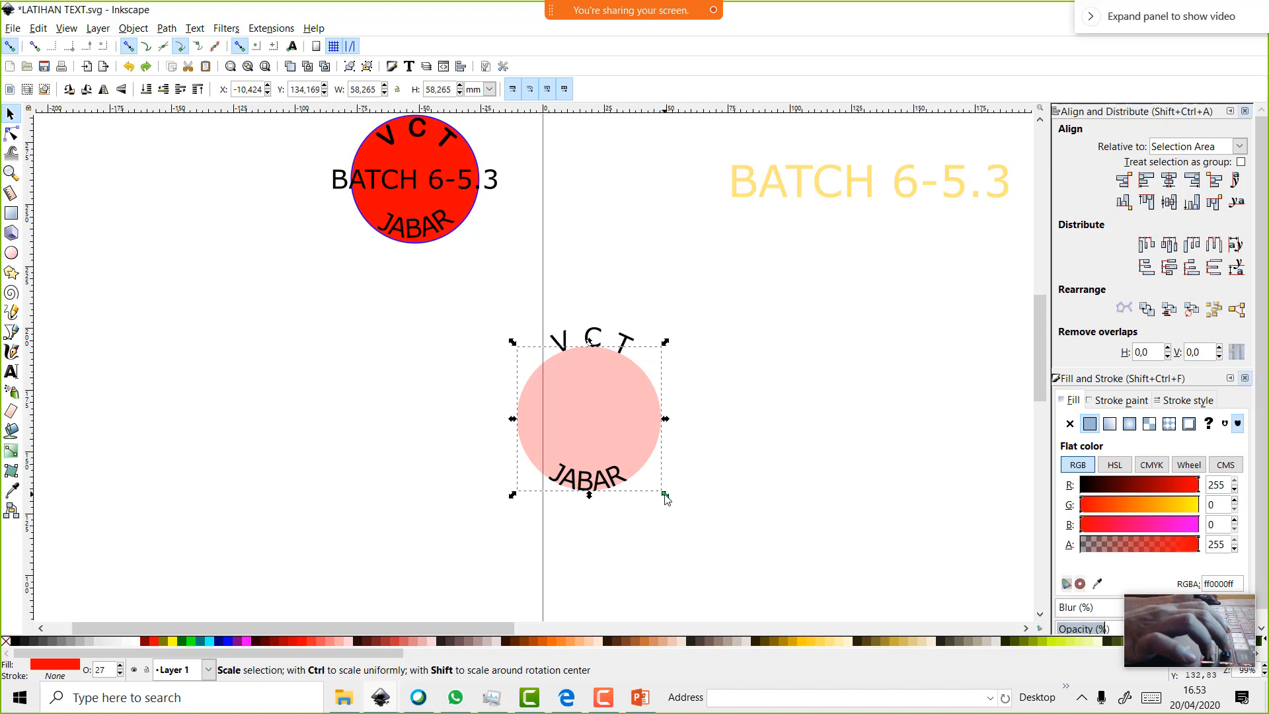
drag(666, 496, 667, 492)
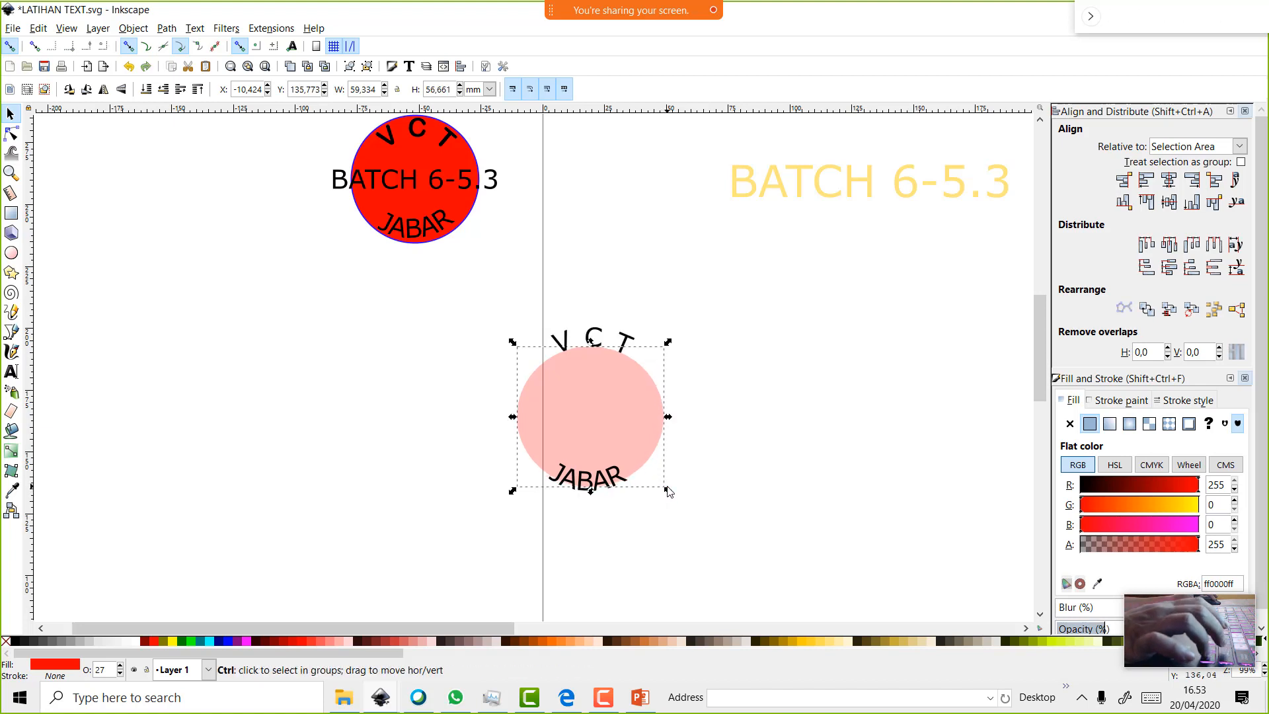
key(z)
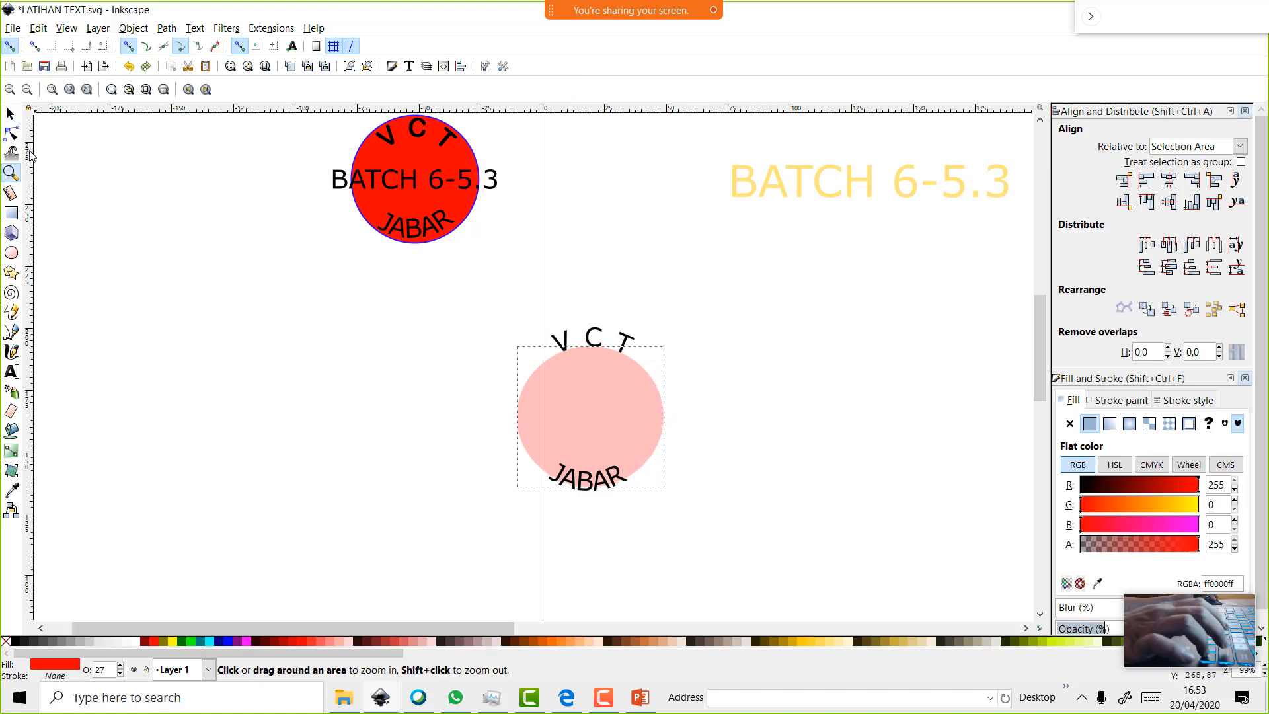
click(22, 117)
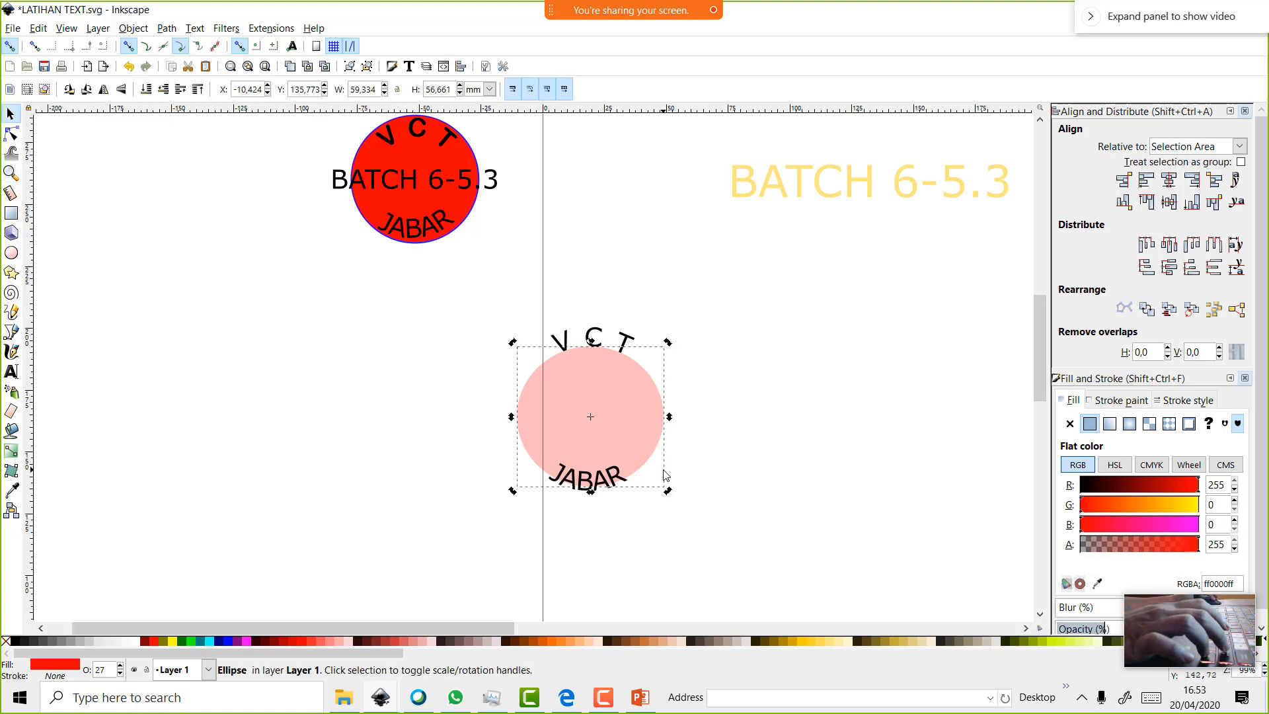
key(ctrl+z)
key(ctrl+z)
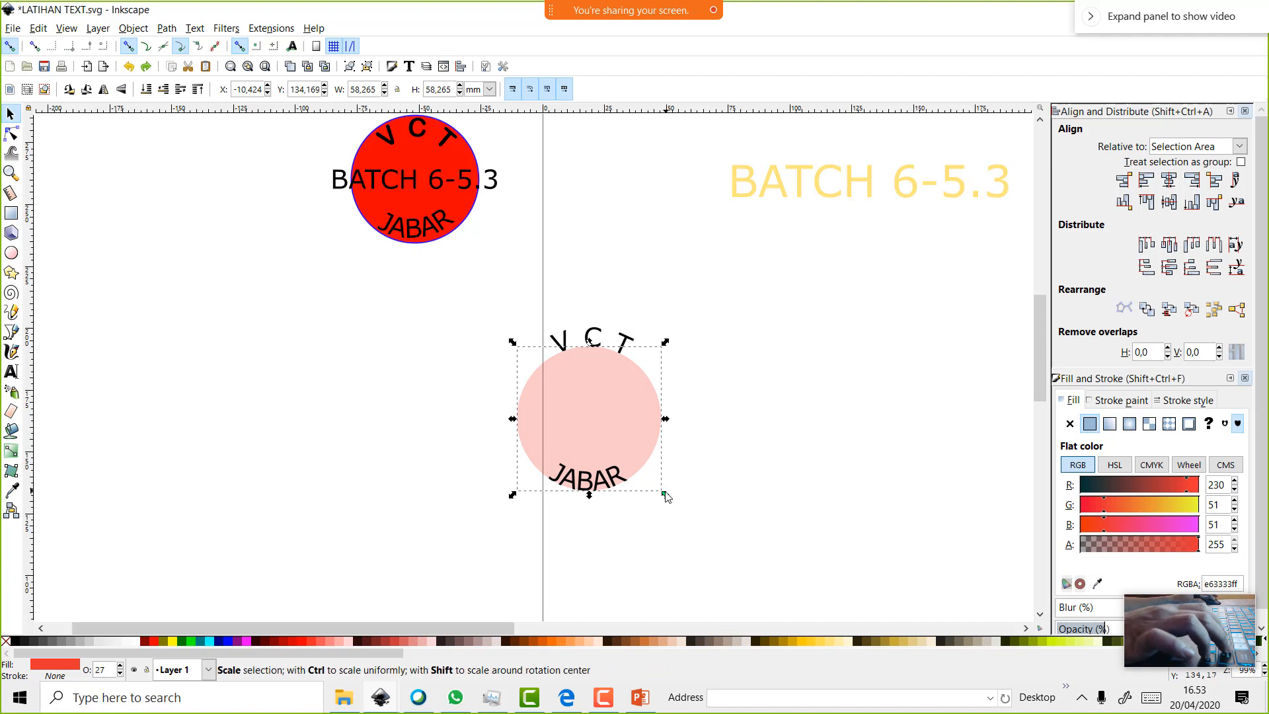
drag(664, 494, 672, 504)
click(736, 496)
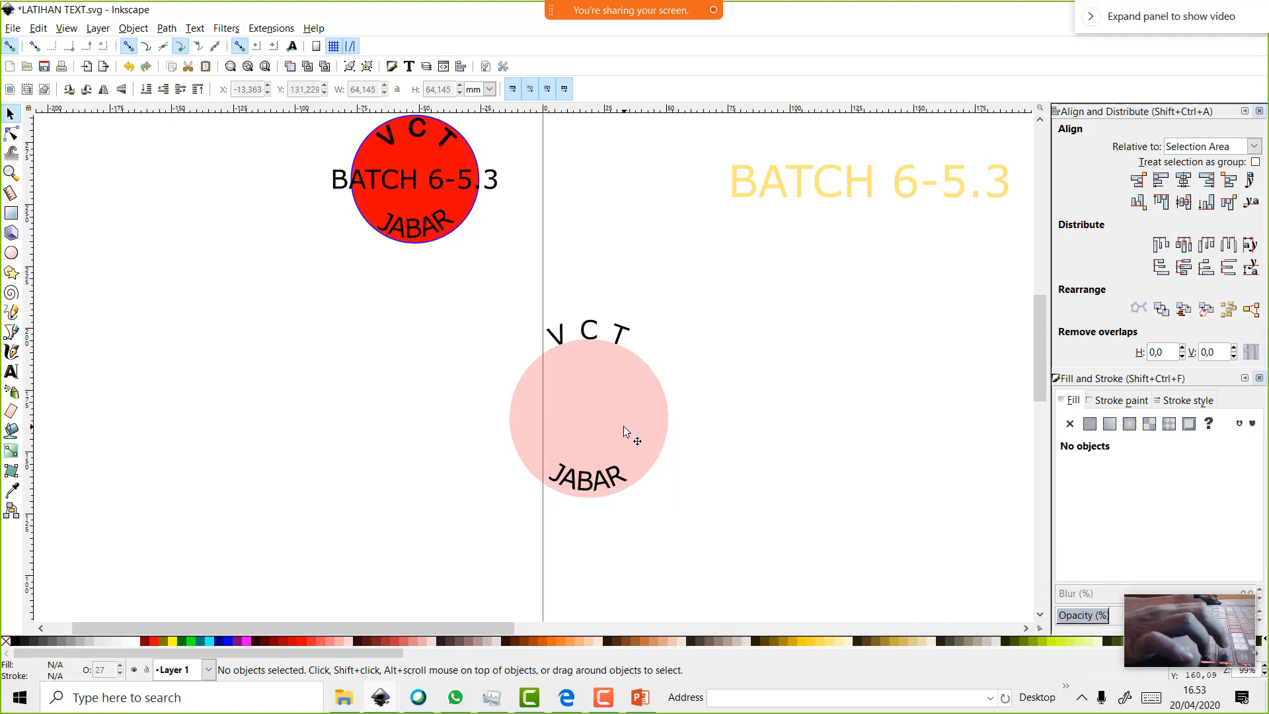
drag(628, 433, 743, 431)
key(ctrl+z)
key(ctrl+z)
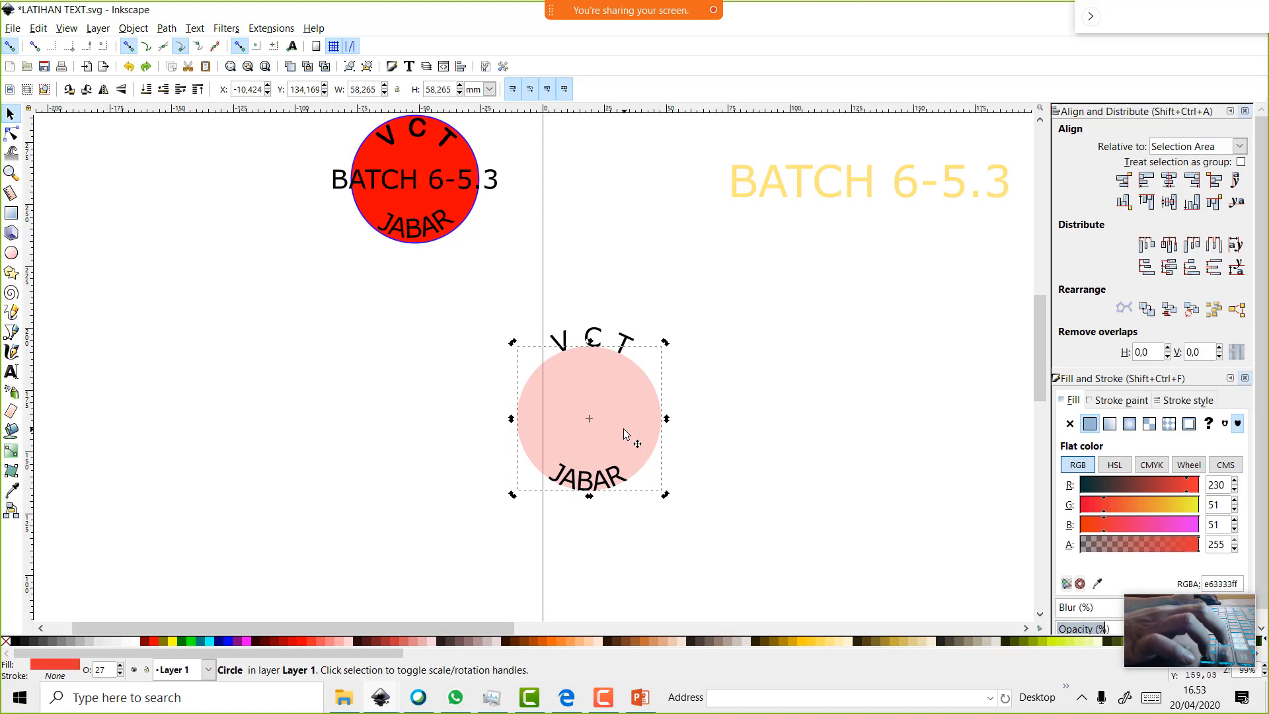
Convert the V C T lettering to paths with Path > Object to Path
click(619, 338)
click(616, 375)
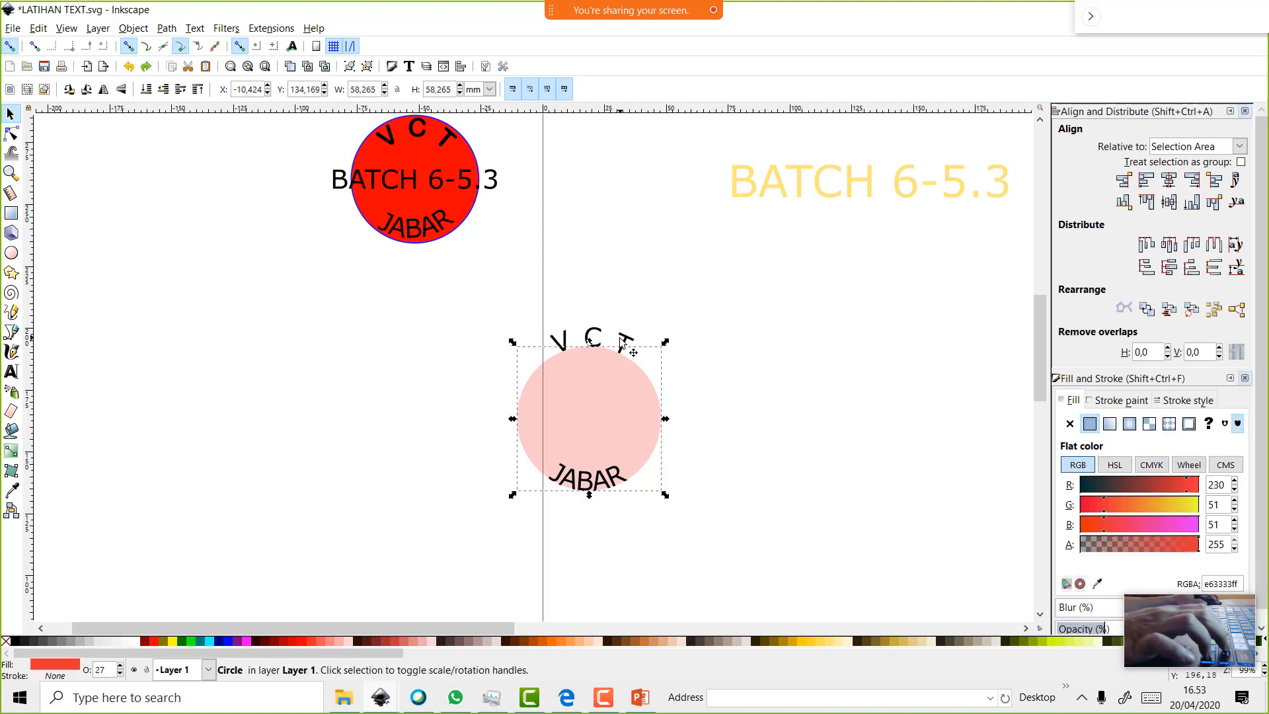
click(624, 342)
click(166, 27)
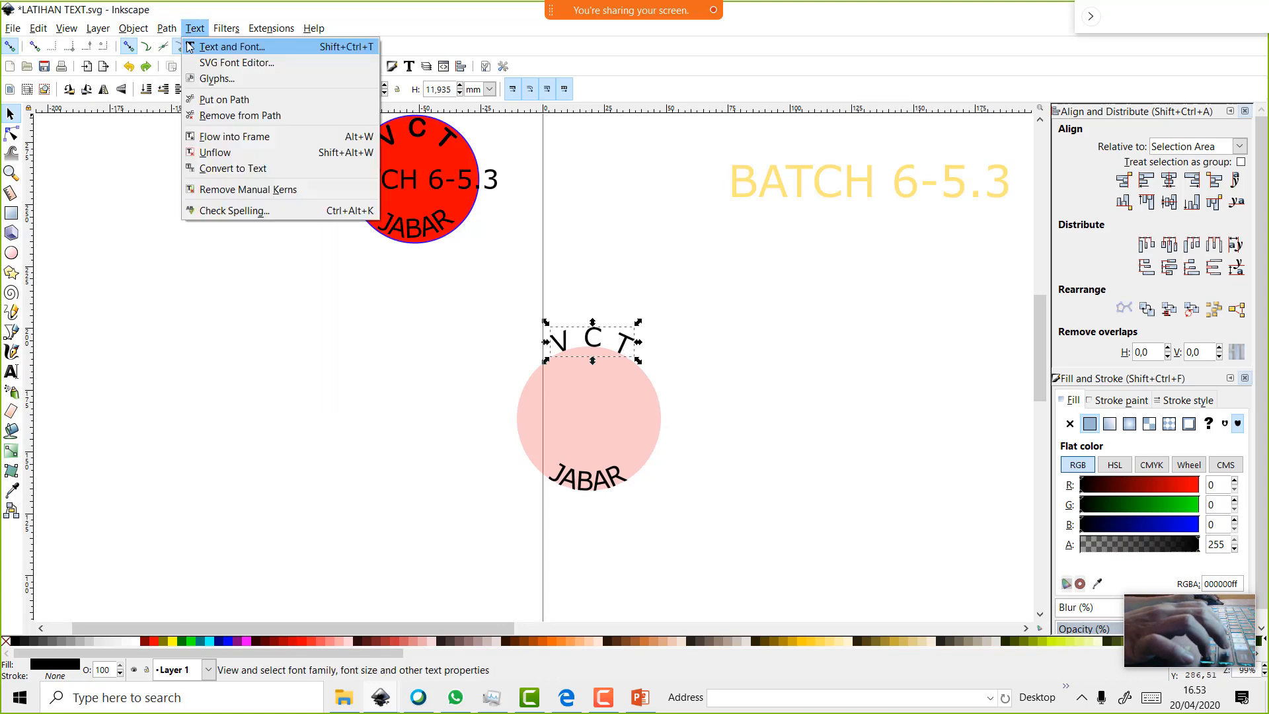
click(187, 47)
click(706, 392)
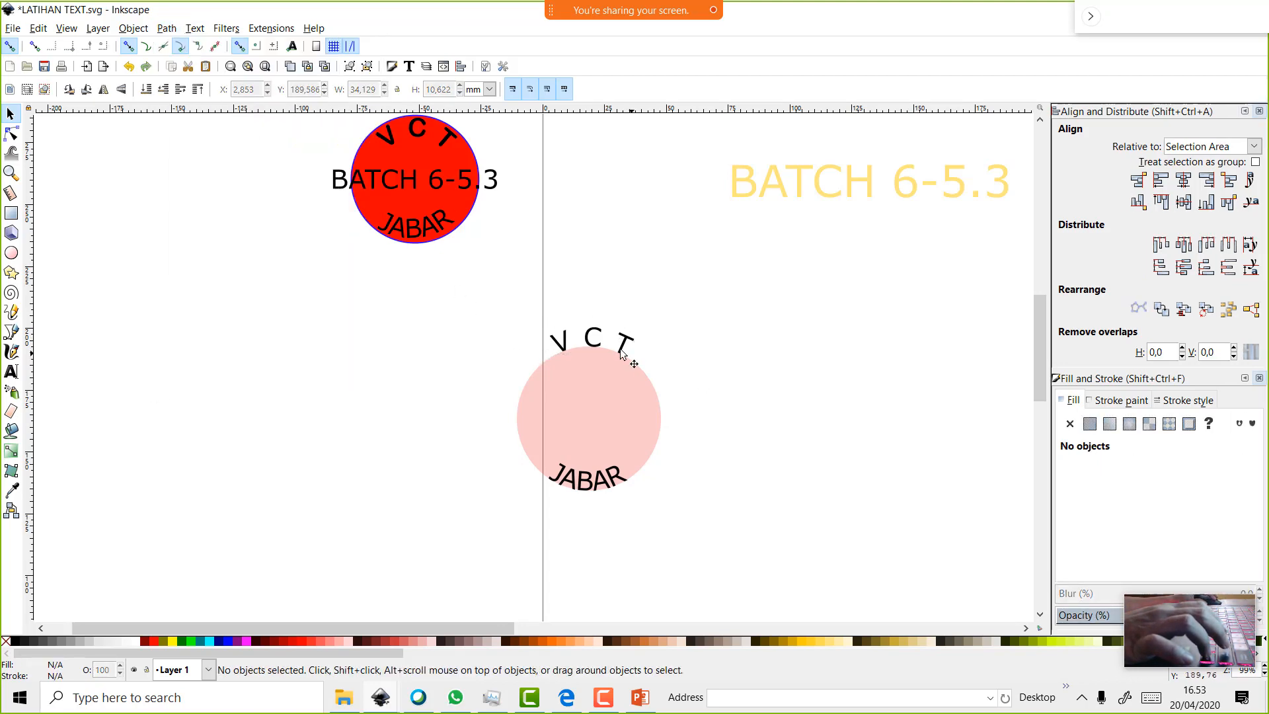
drag(592, 348, 592, 370)
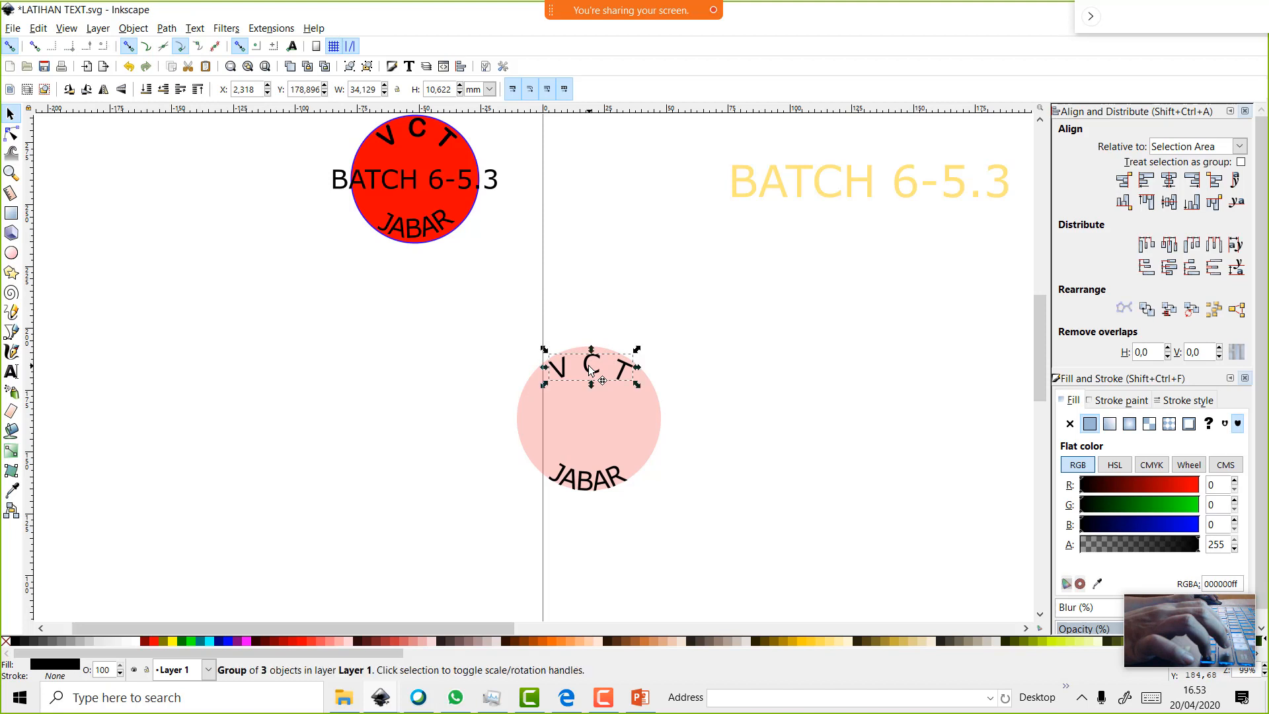
key(ctrl+z)
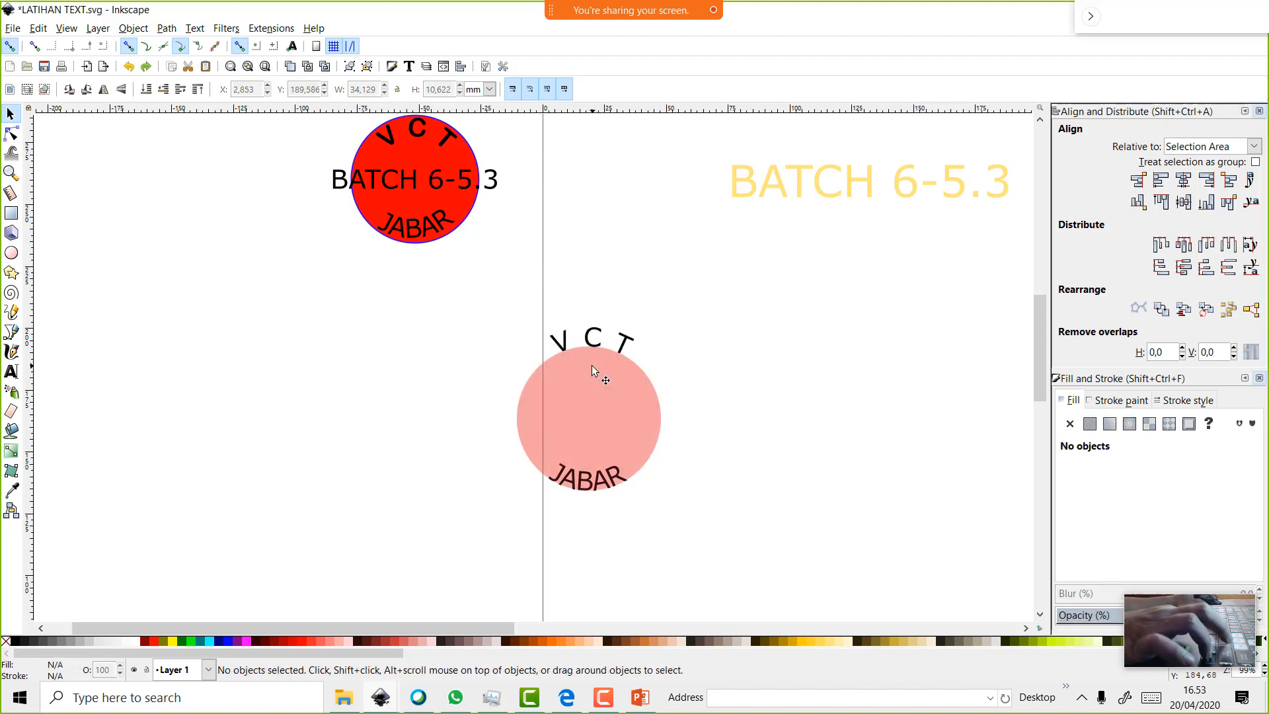
Scale the pink circle to about 82.319 mm around the lettering and rotate it slightly
click(595, 388)
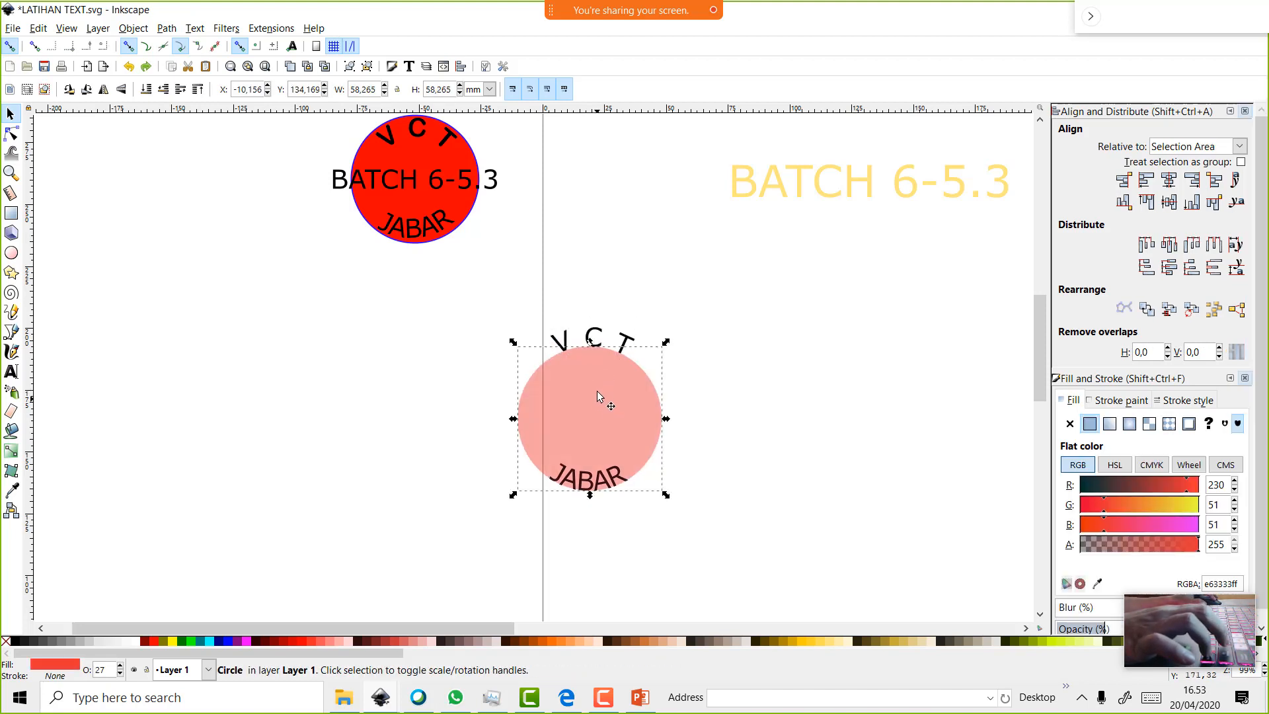
key(Escape)
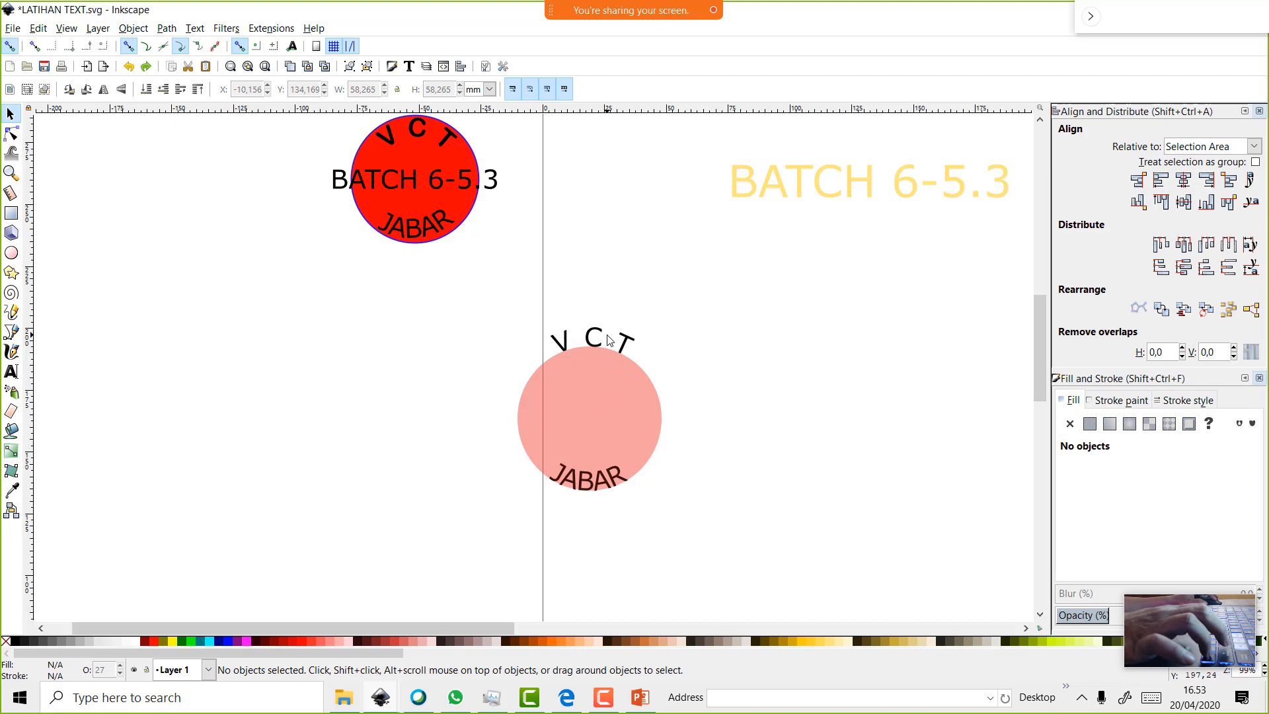
click(605, 402)
drag(674, 497, 723, 529)
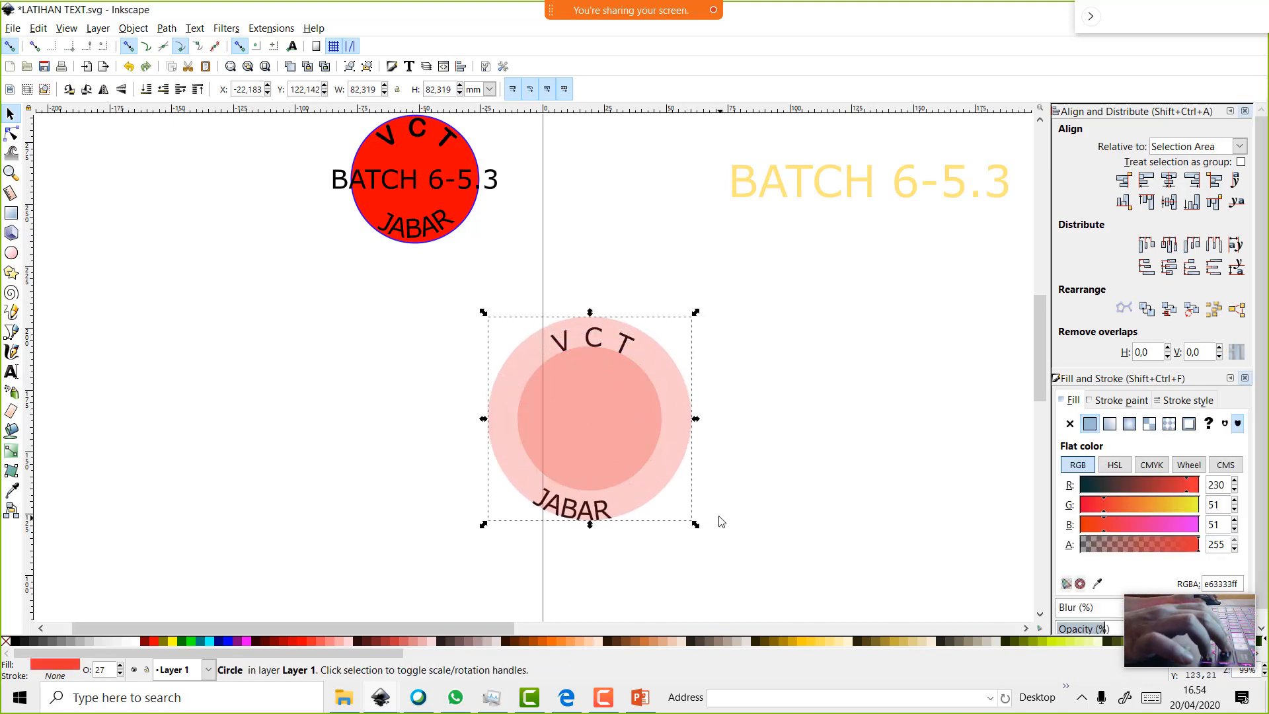
click(681, 435)
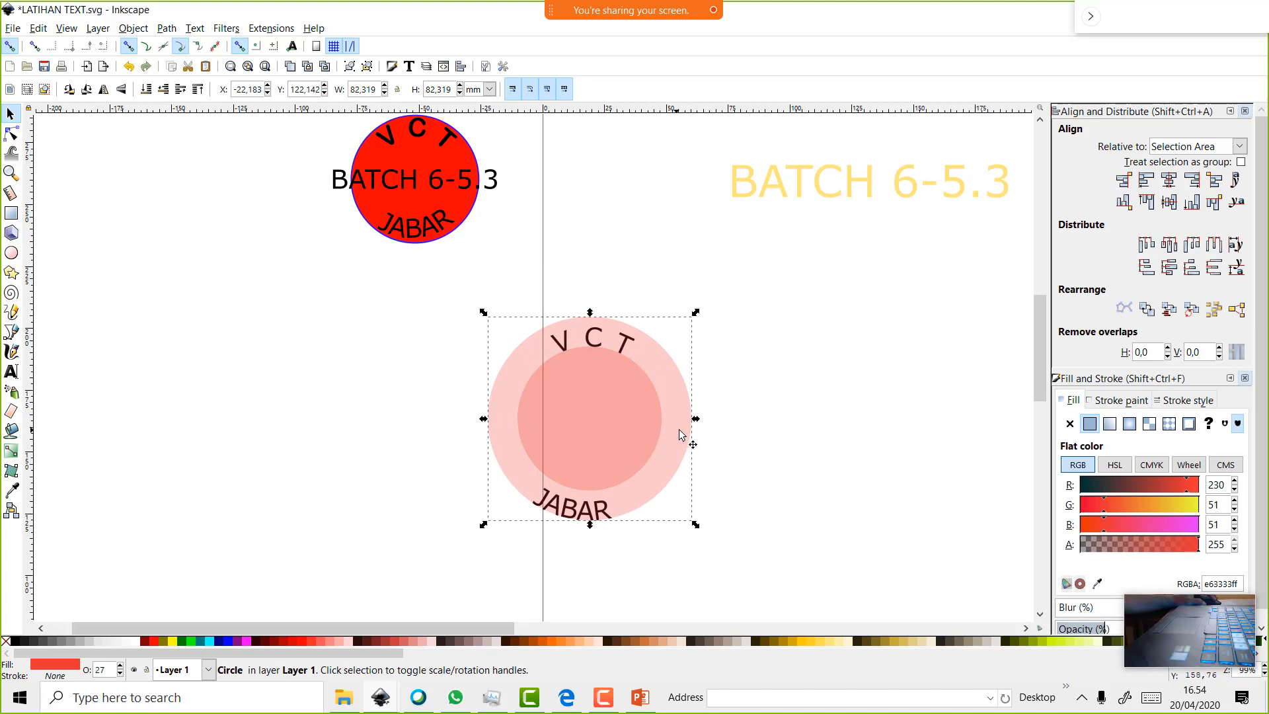
drag(698, 313, 670, 296)
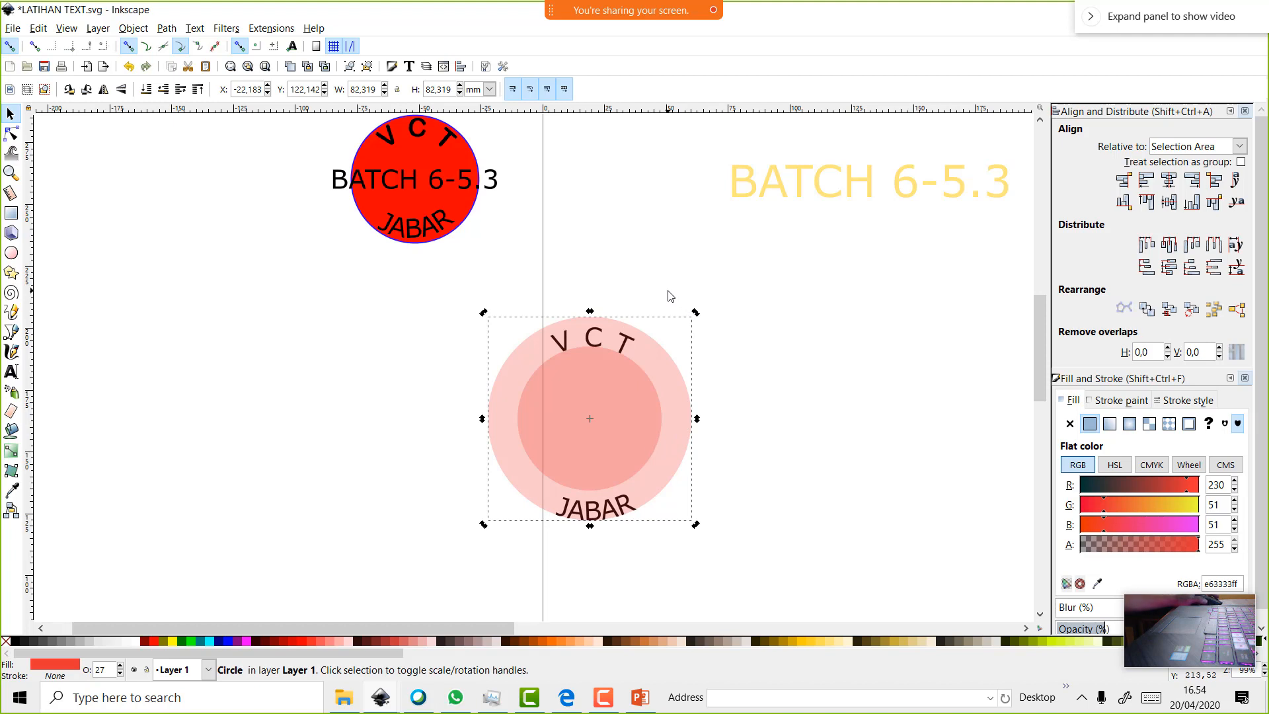
click(786, 469)
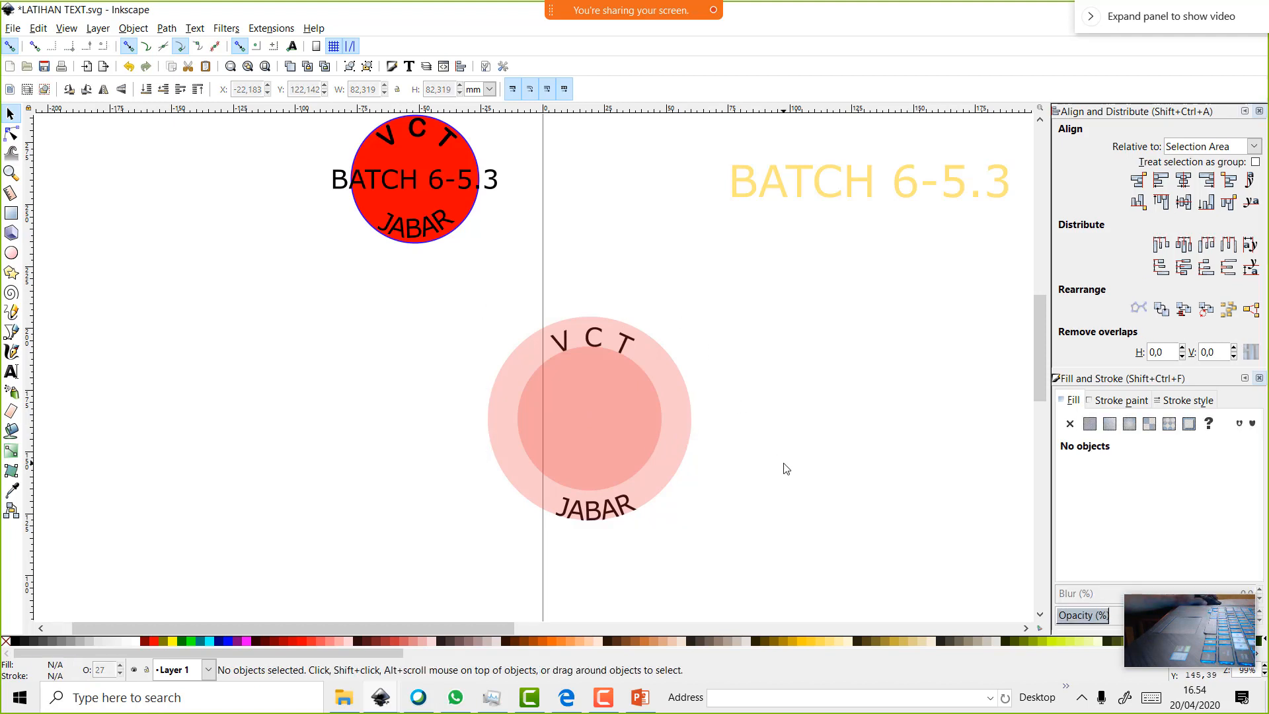
Move the BATCH 6-5.3 text to the circle's centre and stretch it to about 77.8 × 13.1 mm
double_click(466, 182)
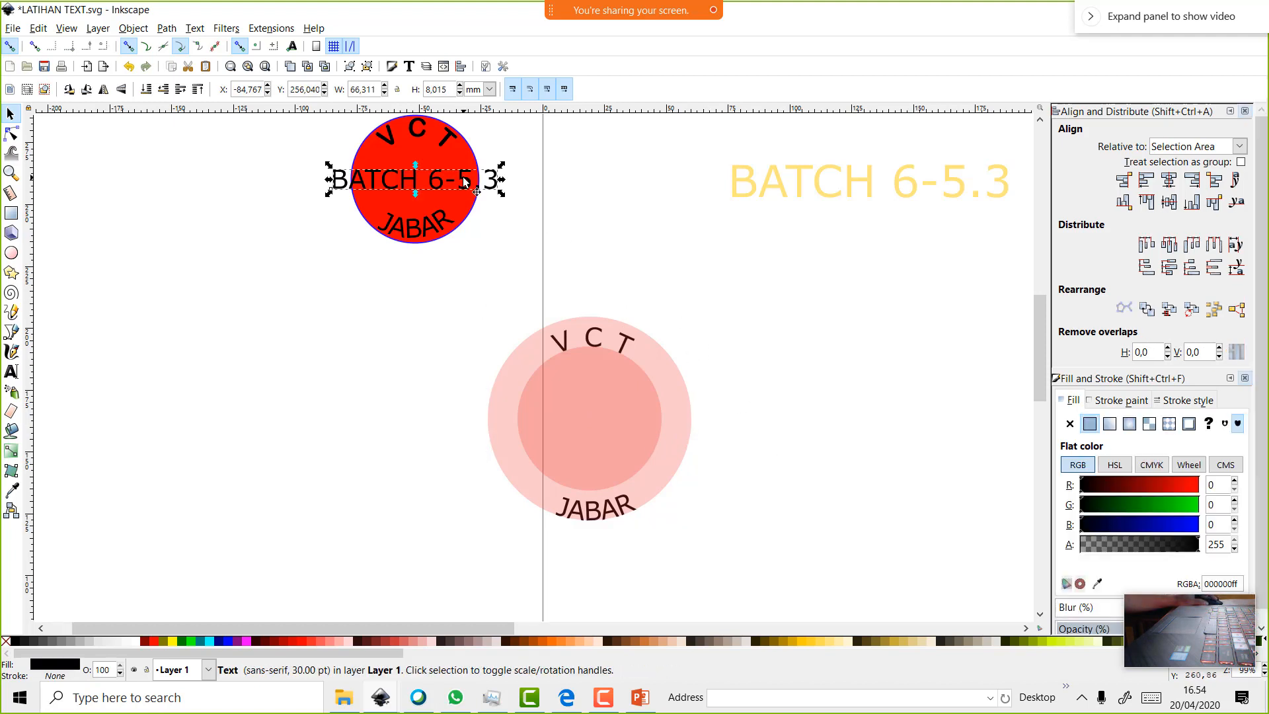
click(10, 115)
drag(364, 187, 534, 431)
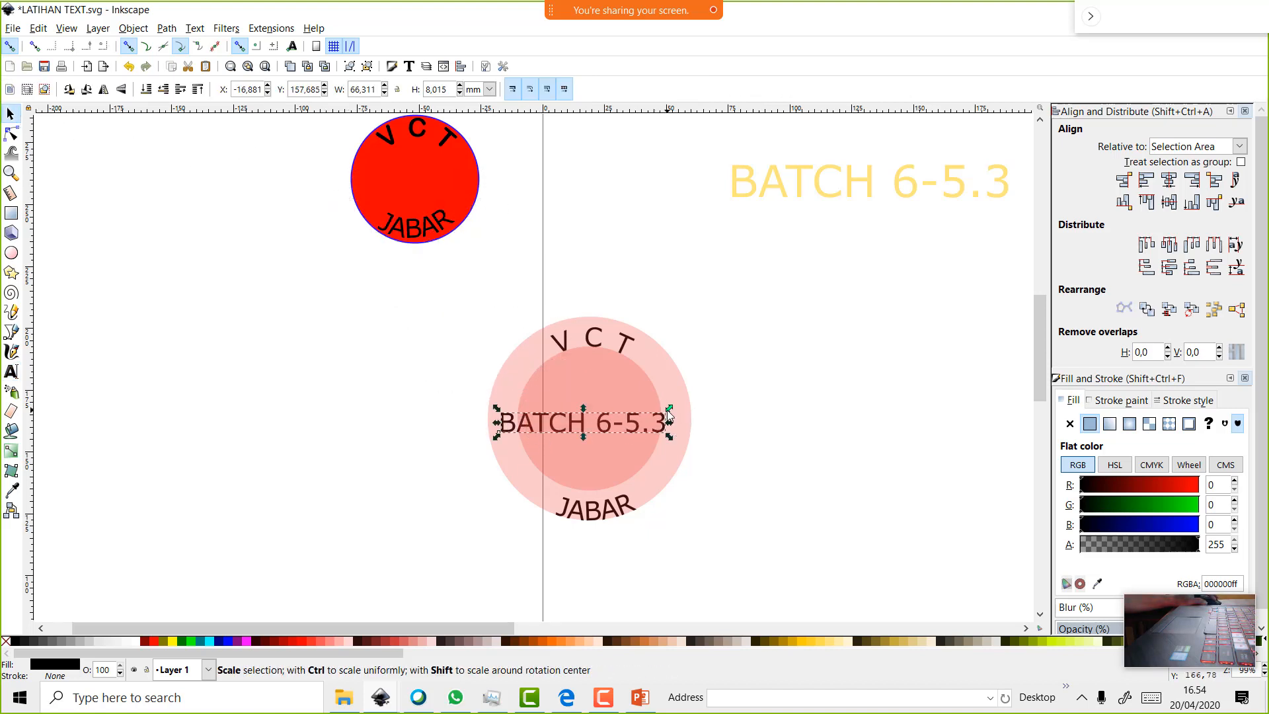
drag(670, 411, 697, 396)
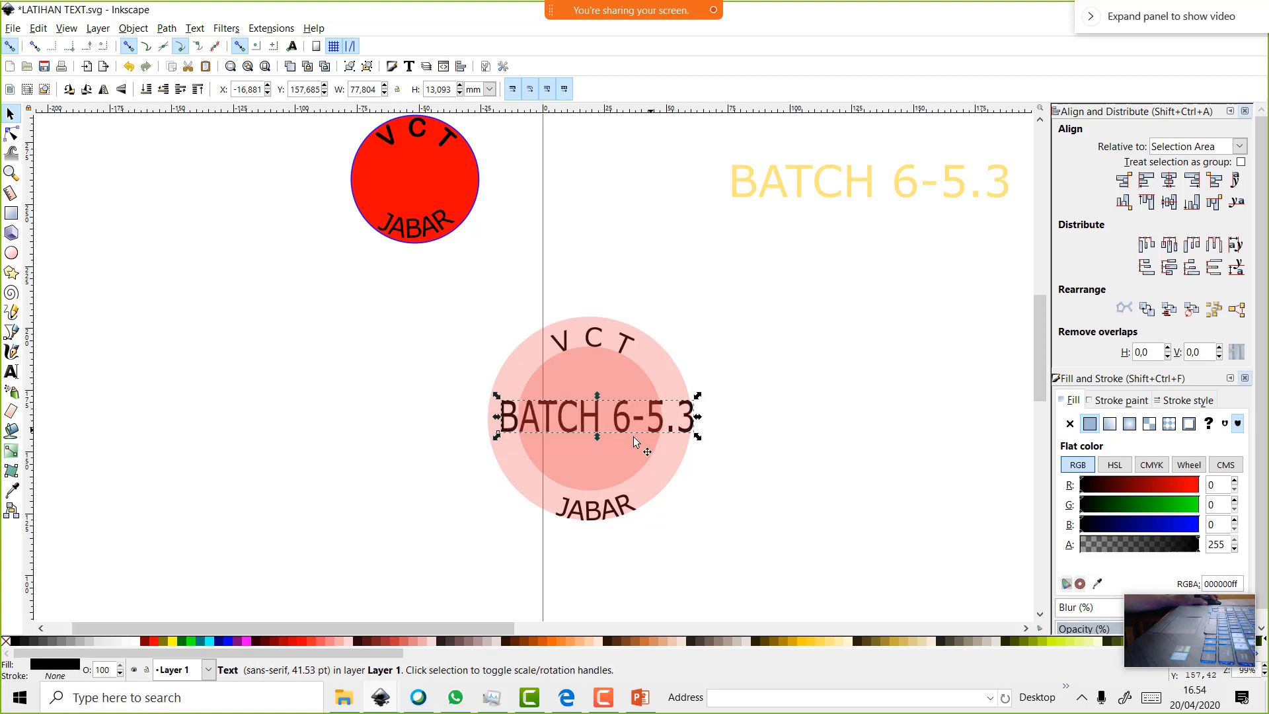
Select the badge's large translucent outer circle
click(628, 450)
click(751, 456)
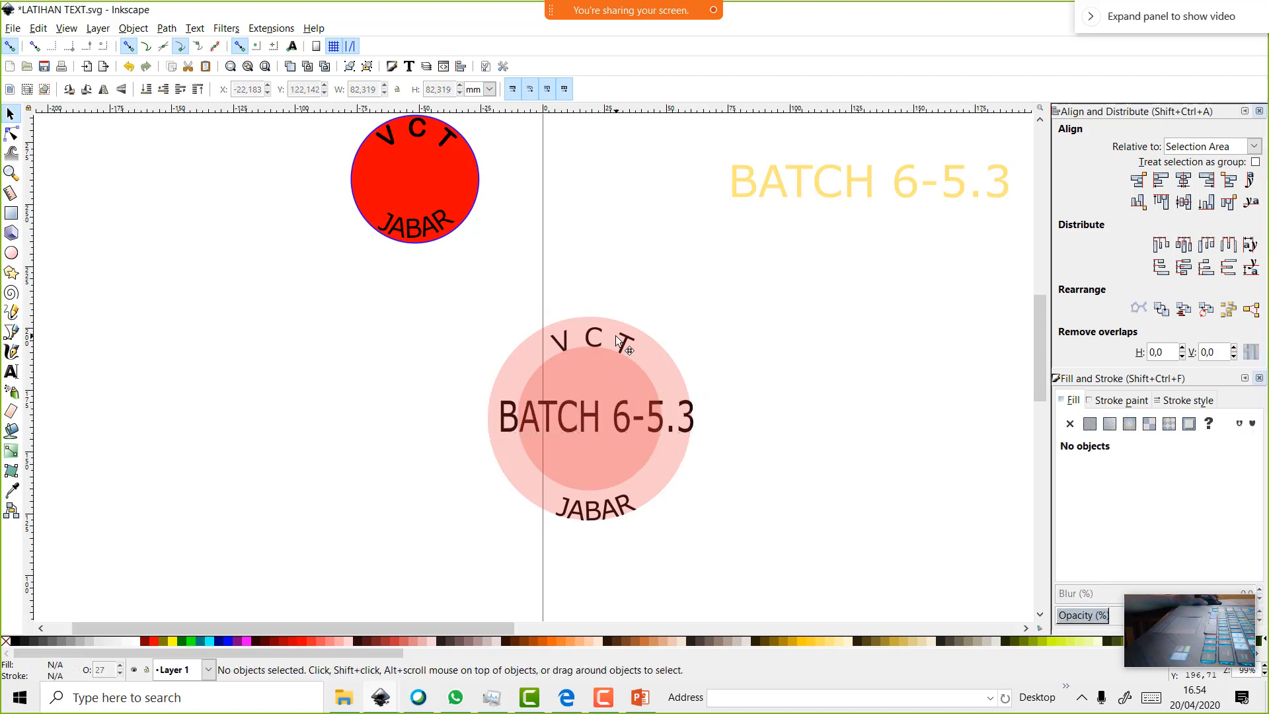
click(620, 343)
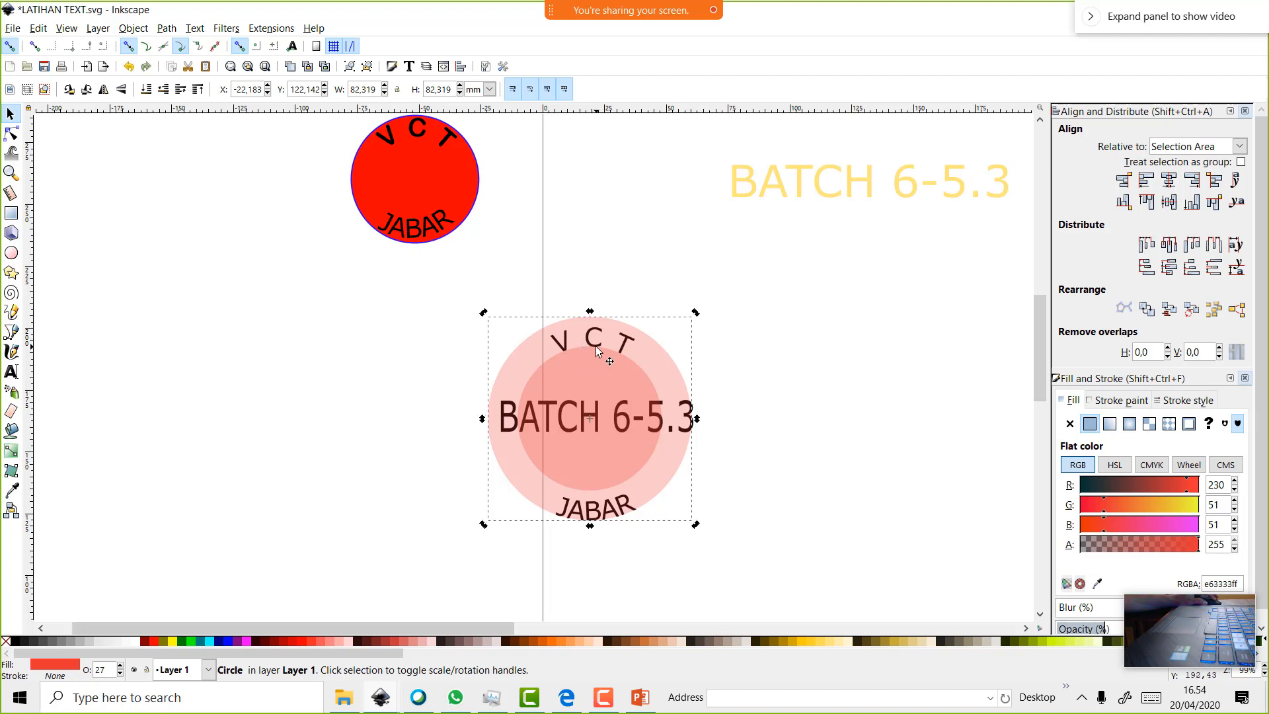
click(796, 400)
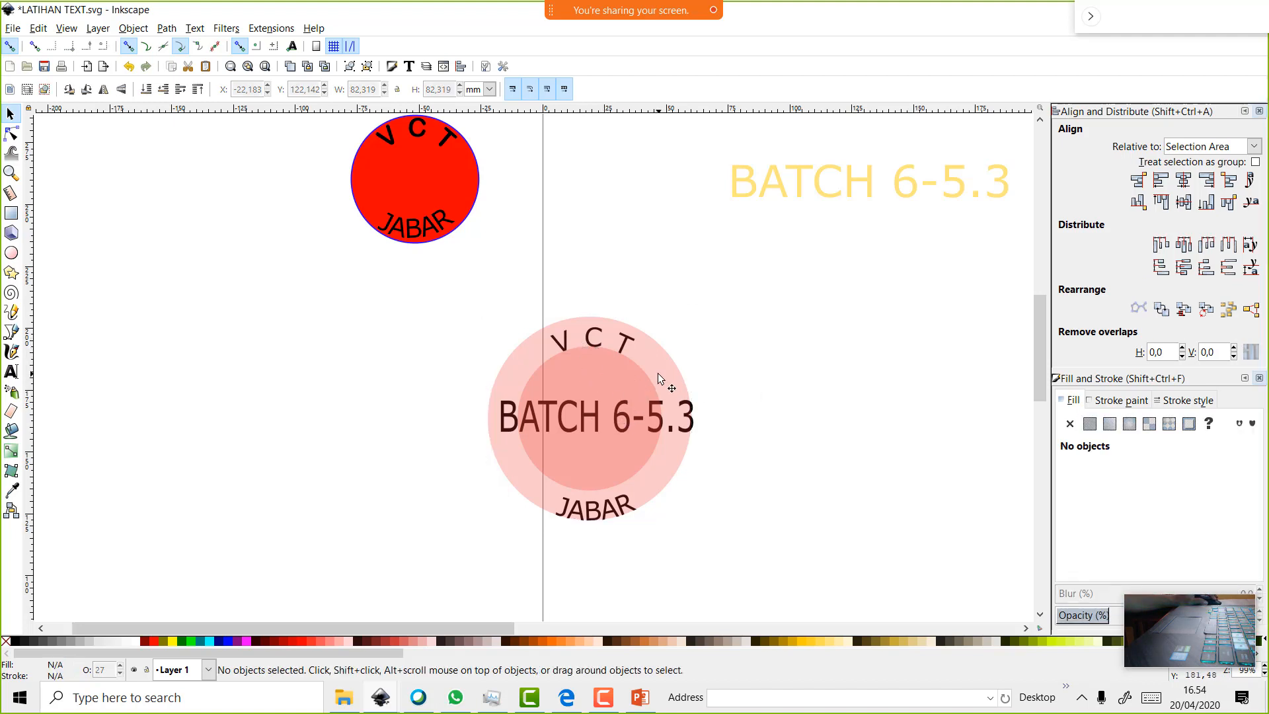
click(656, 375)
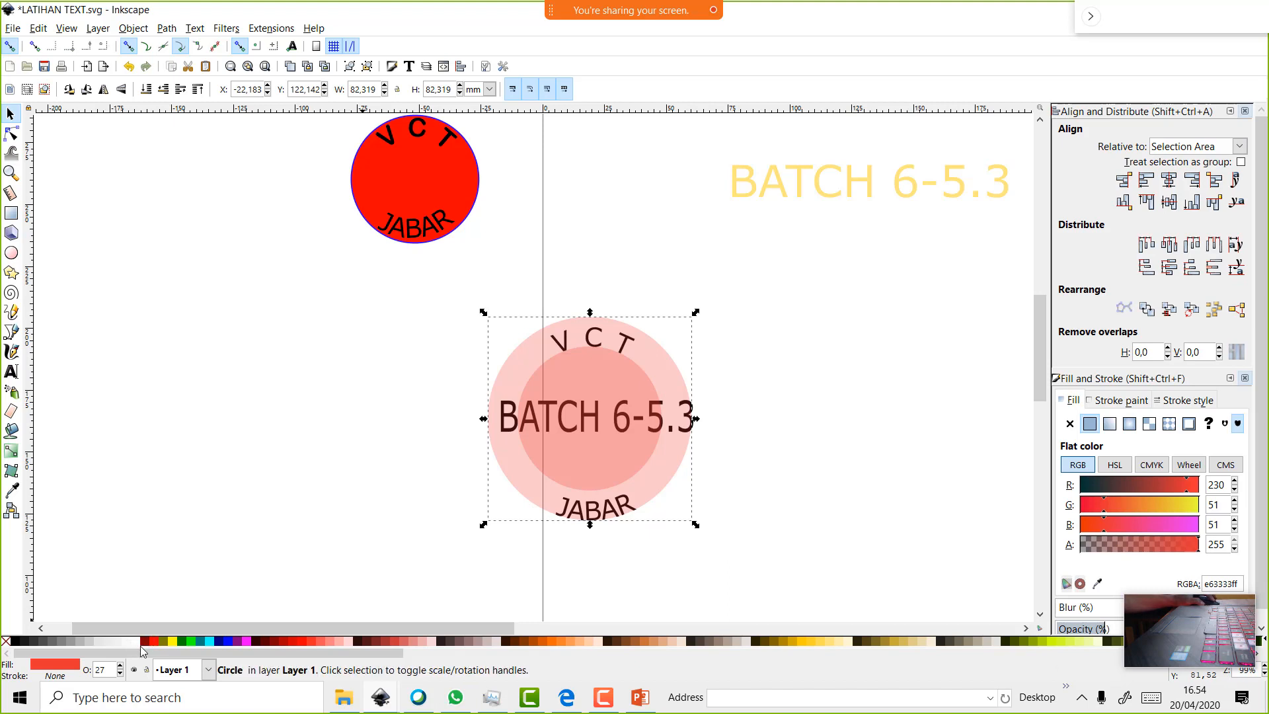
Give the badge's outer circle a translucent maroon 800000 fill, undoing stray moves
click(143, 641)
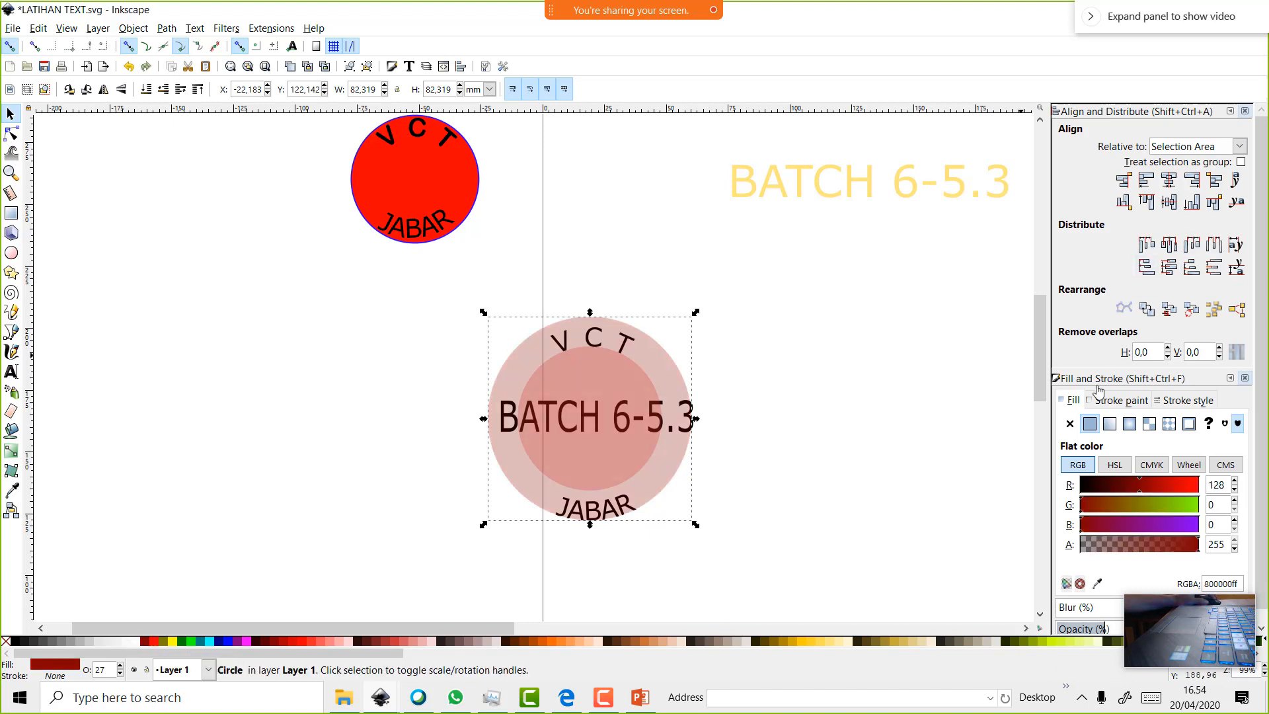
click(1070, 423)
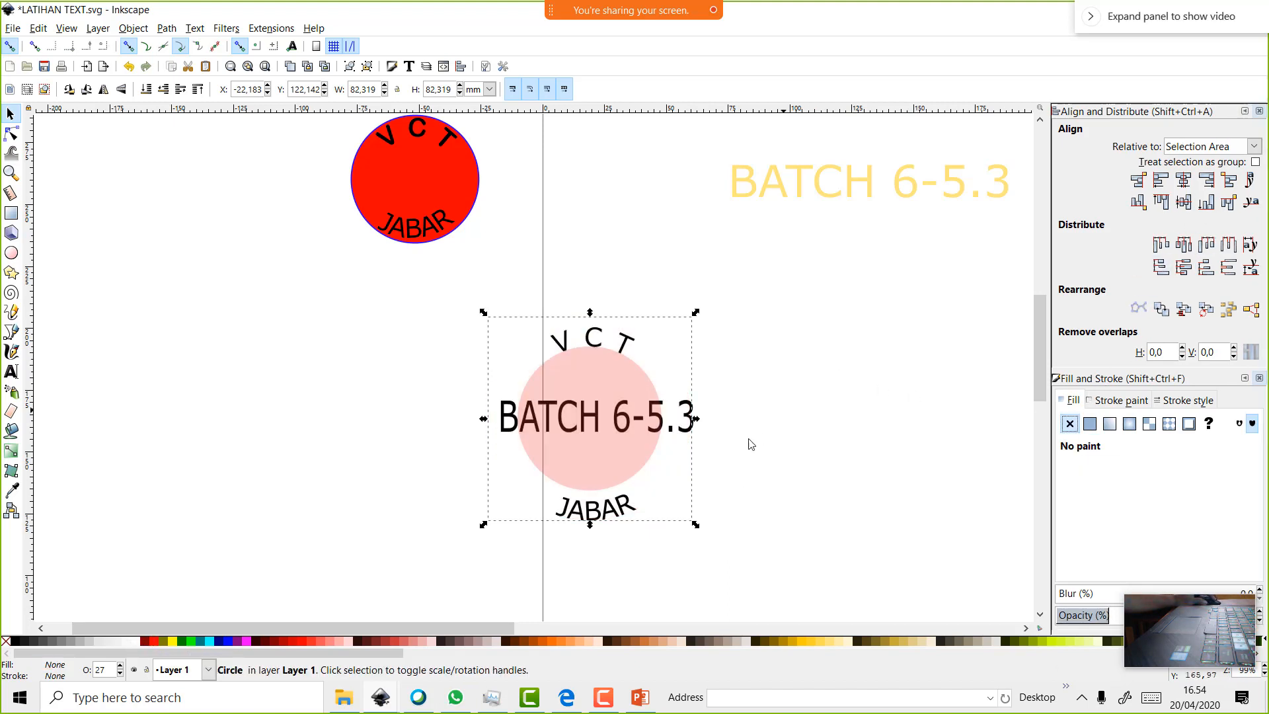
click(627, 509)
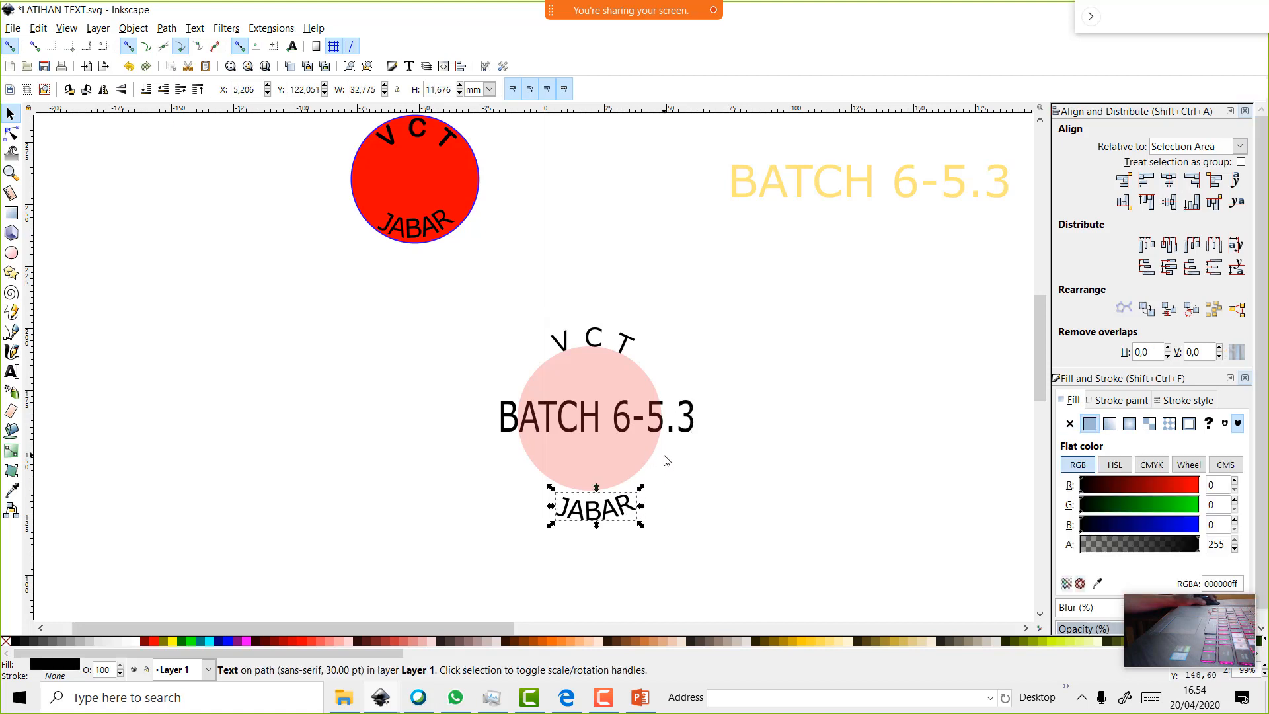
click(635, 446)
drag(658, 462, 723, 476)
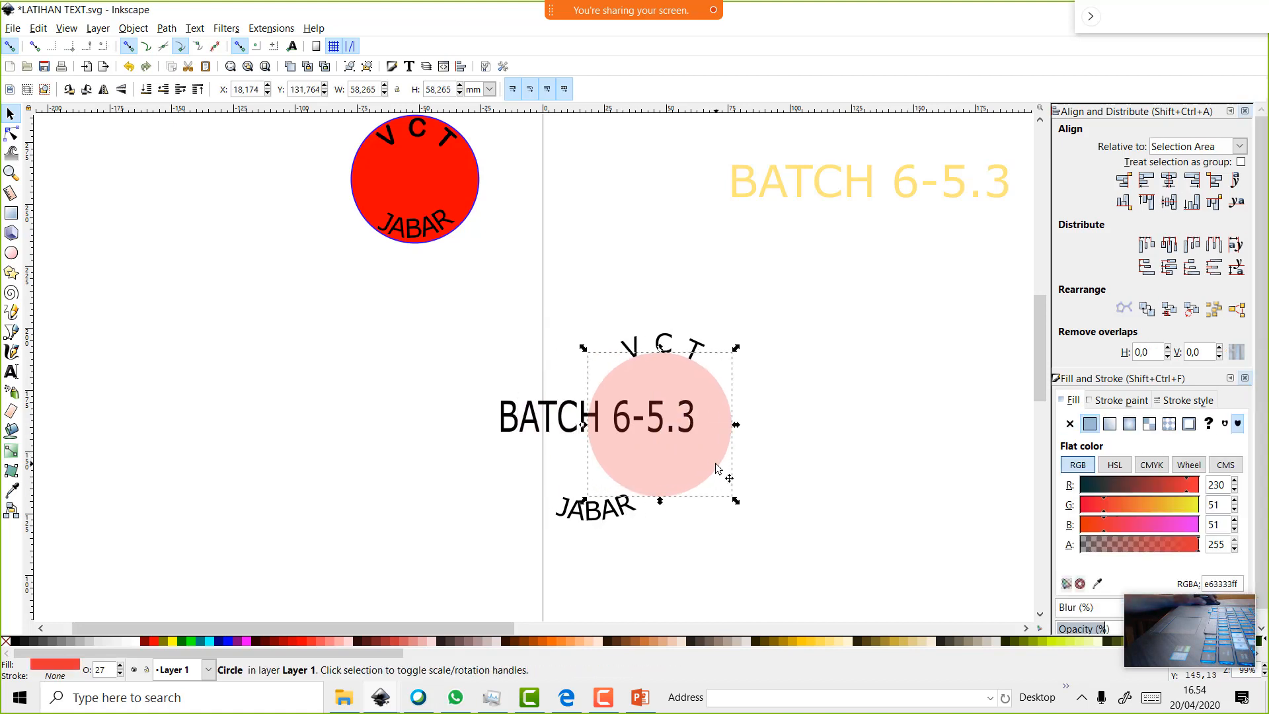
key(ctrl+z)
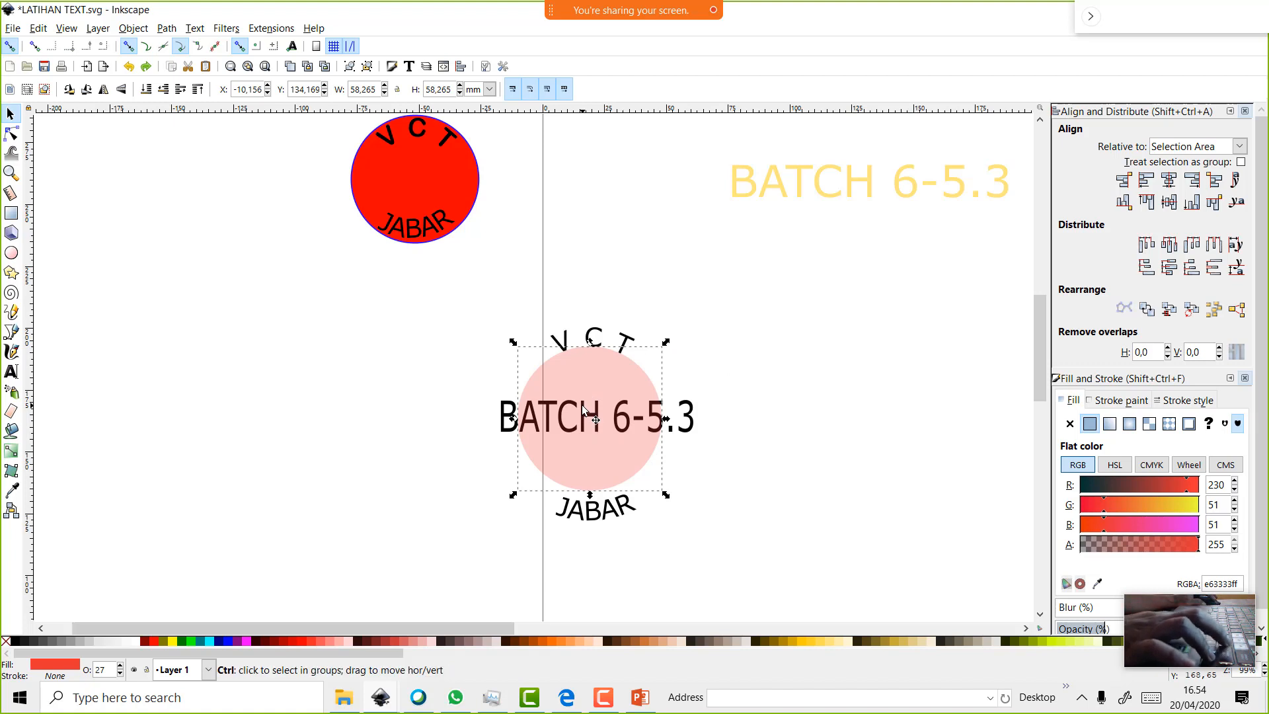
key(ctrl+v)
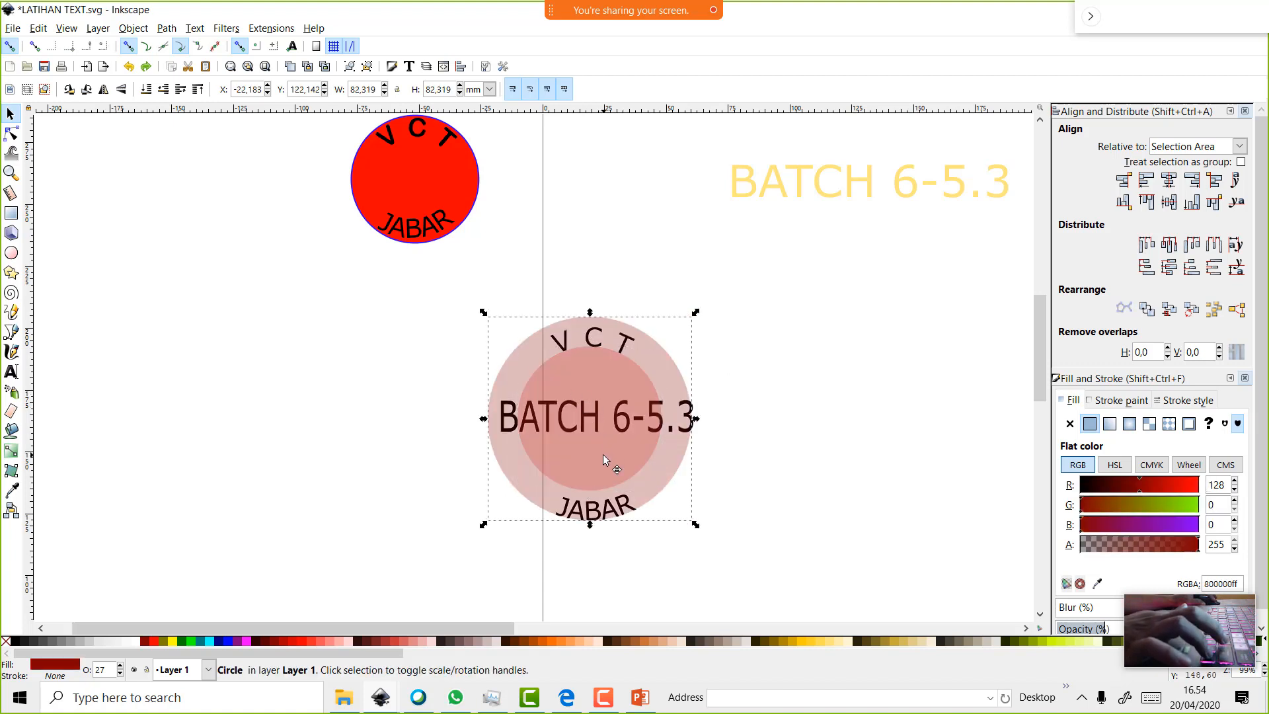
mouse_move(597, 415)
mouse_down()
mouse_move(575, 418)
mouse_move(587, 417)
mouse_up()
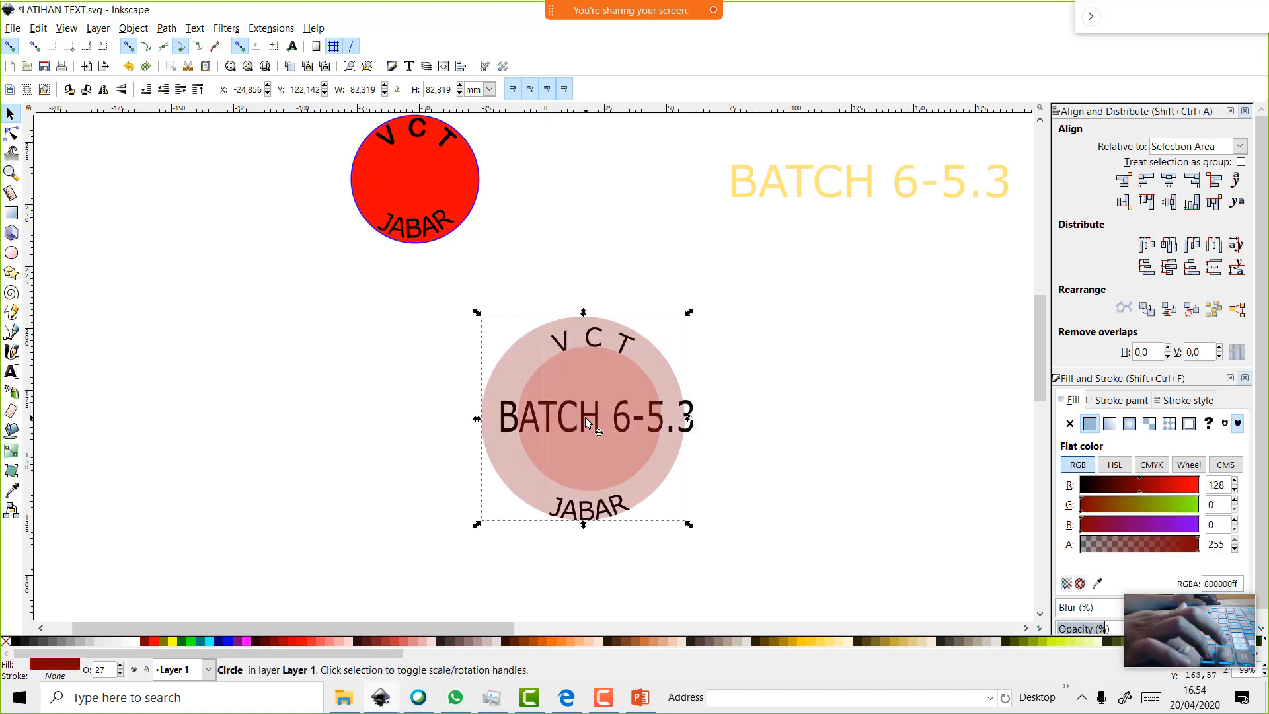
key(ctrl+z)
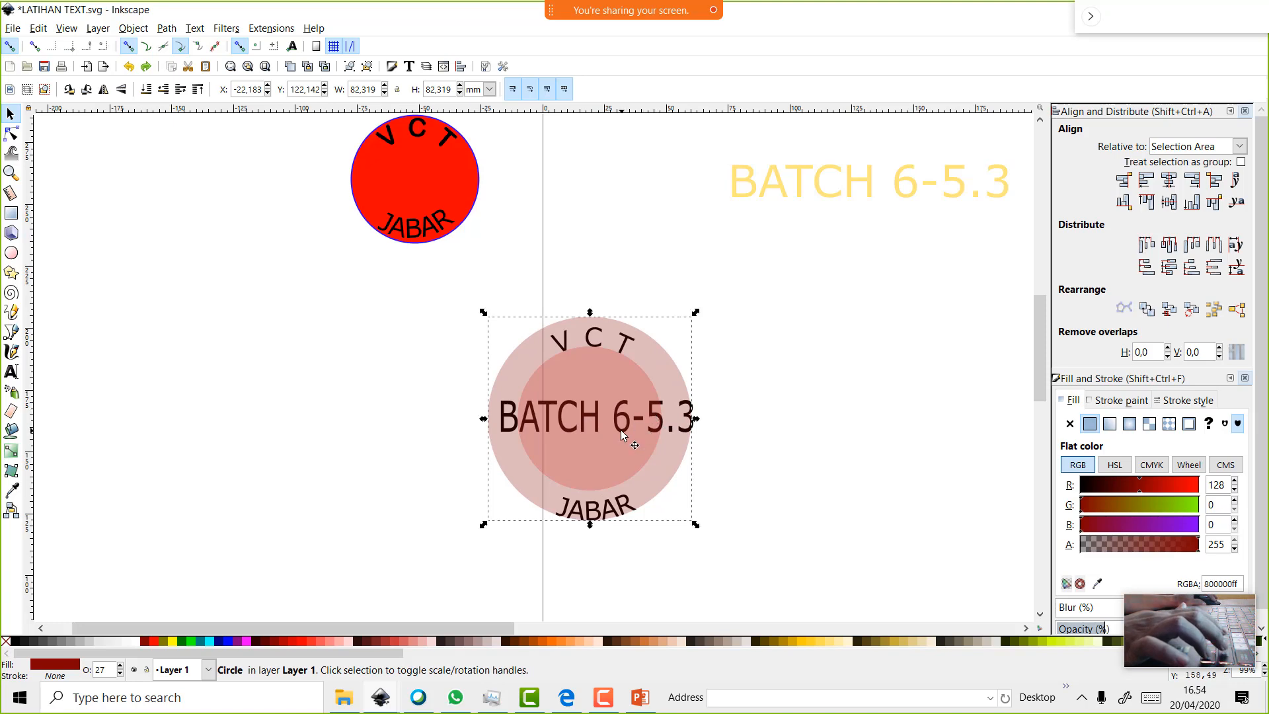
Select all five badge parts and drag the badge onto the page
scroll(510, 435, up, 3)
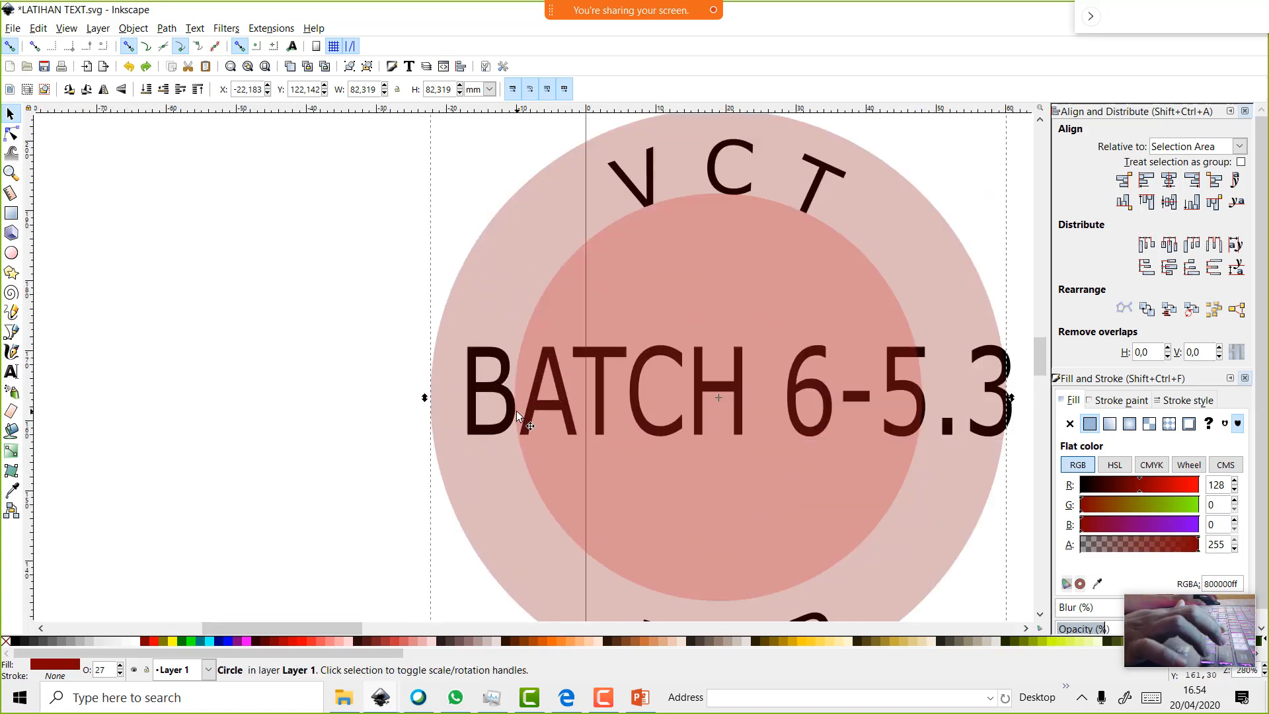
click(335, 324)
scroll(544, 402, down, 4)
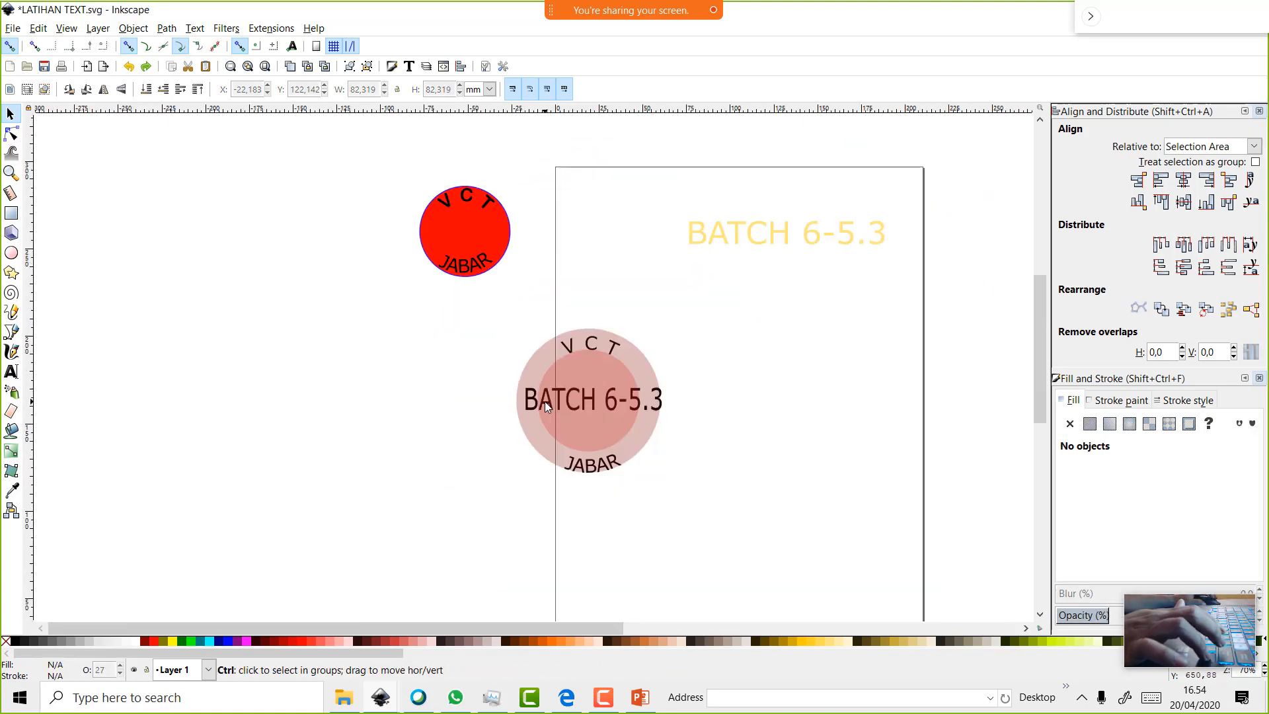
drag(492, 303, 687, 509)
drag(661, 447, 804, 467)
click(849, 426)
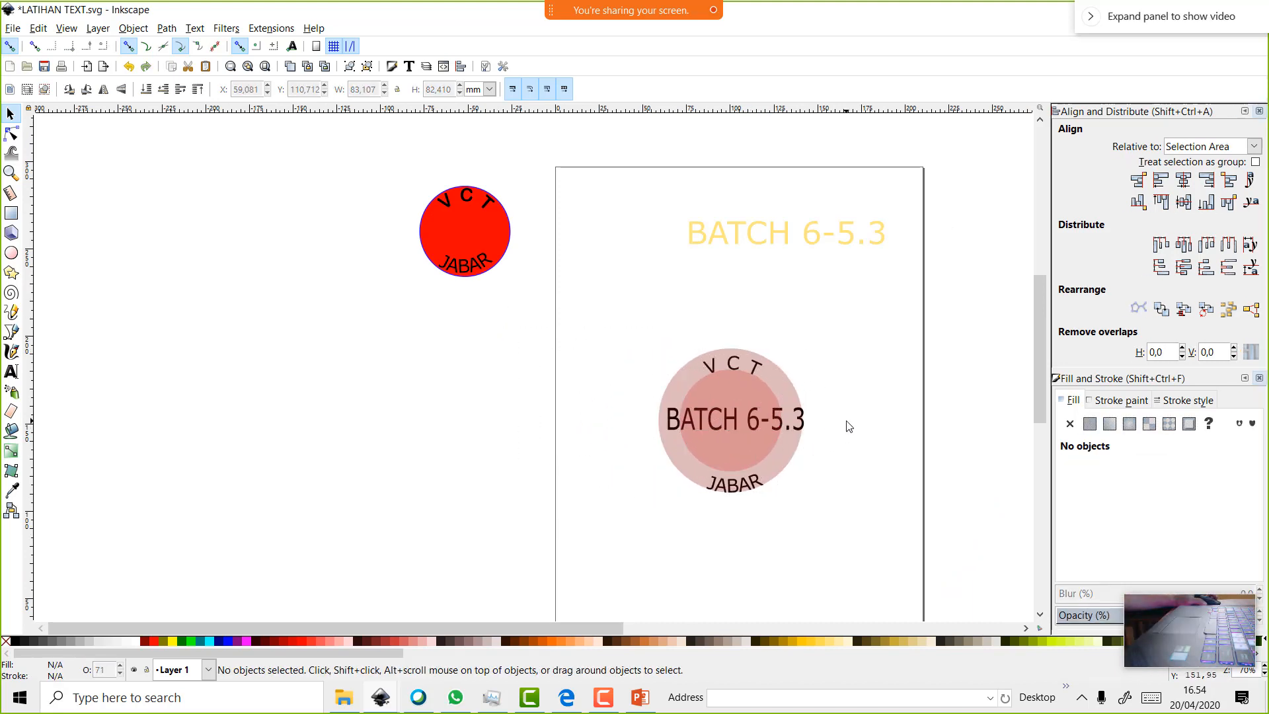
mouse_move(777, 383)
mouse_down()
mouse_move(801, 350)
mouse_move(901, 318)
mouse_up()
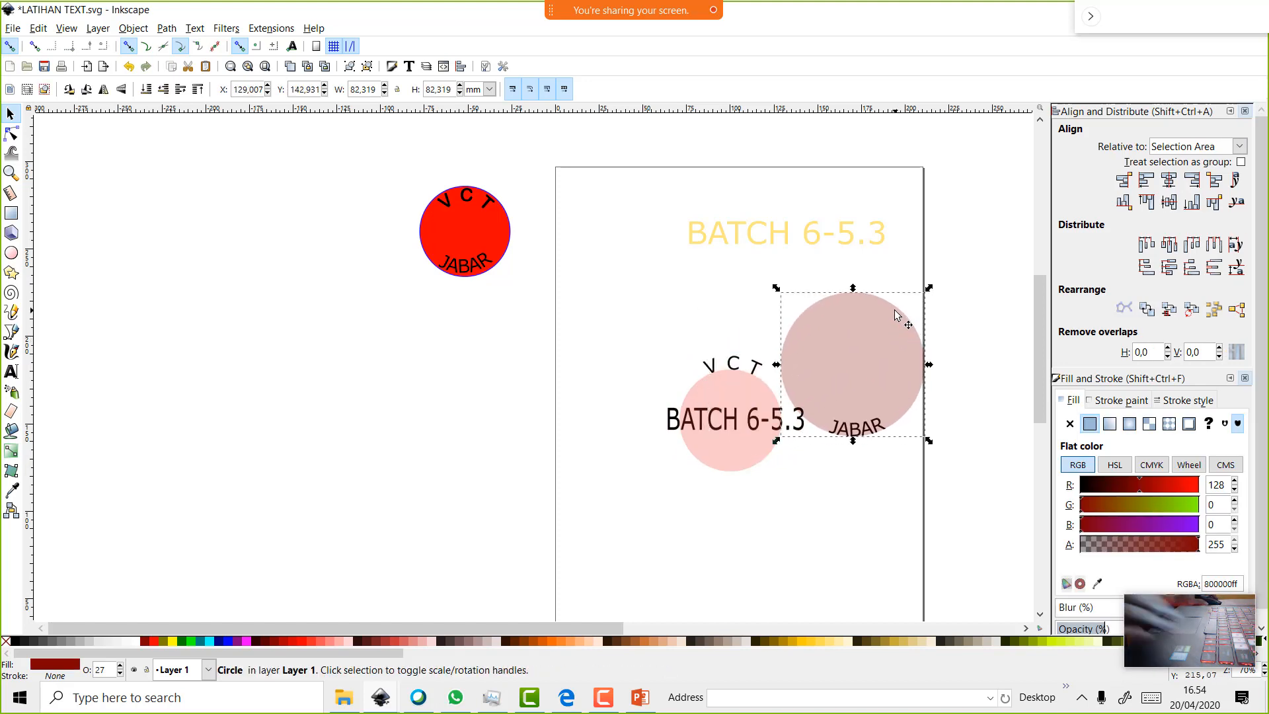
key(ctrl+z)
key(ctrl+z)
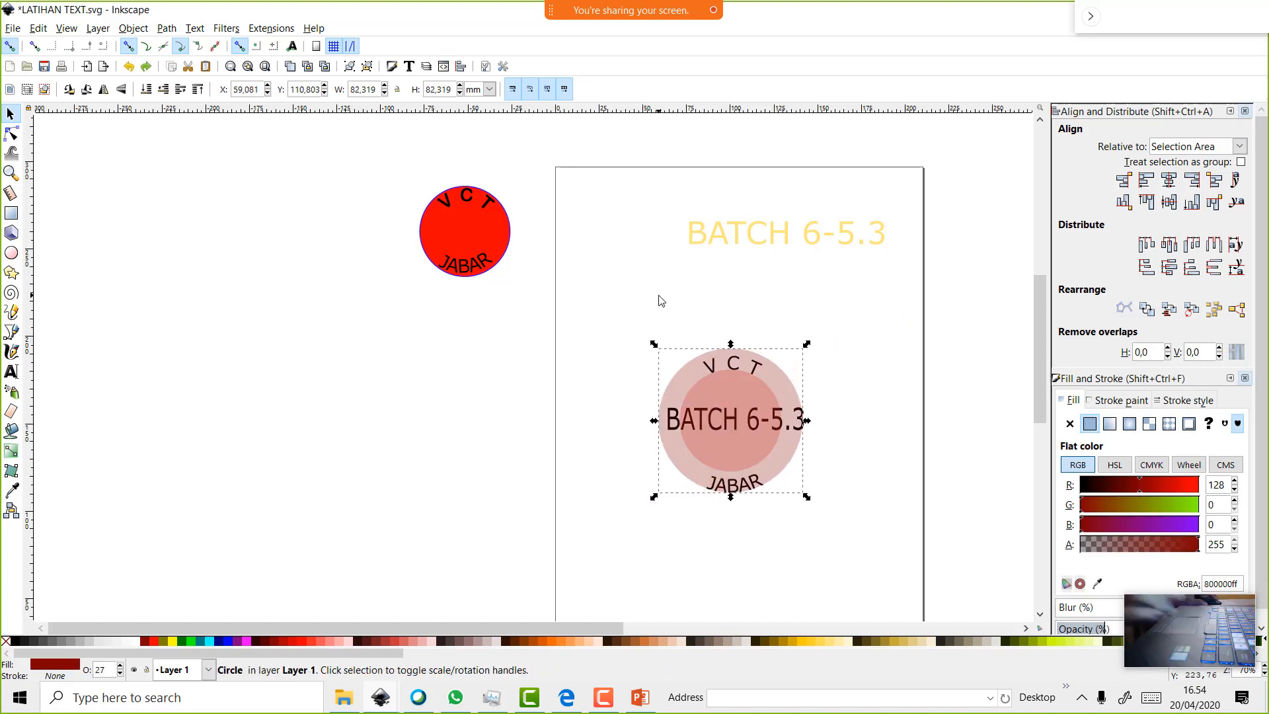
click(620, 313)
mouse_move(619, 314)
mouse_down()
mouse_move(867, 572)
mouse_move(850, 523)
mouse_up()
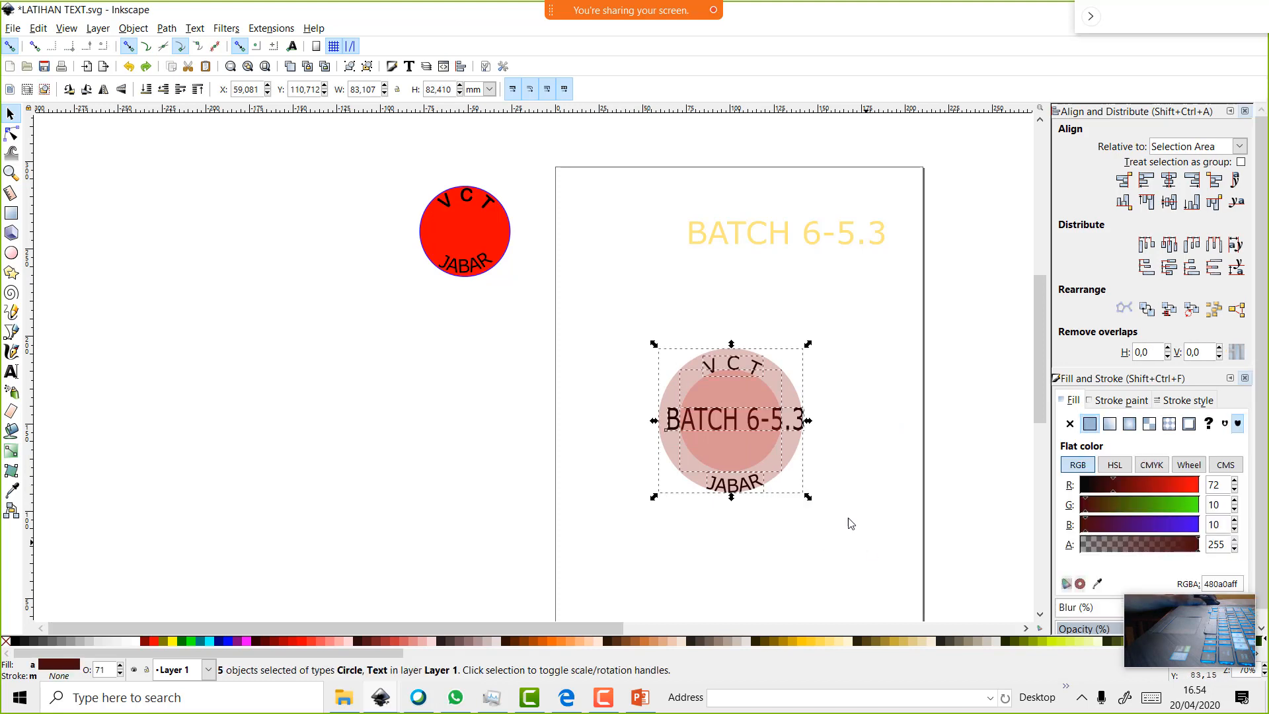
Reselect all five badge objects, undoing an accidental shift of the outer circle
right_click(741, 418)
click(566, 418)
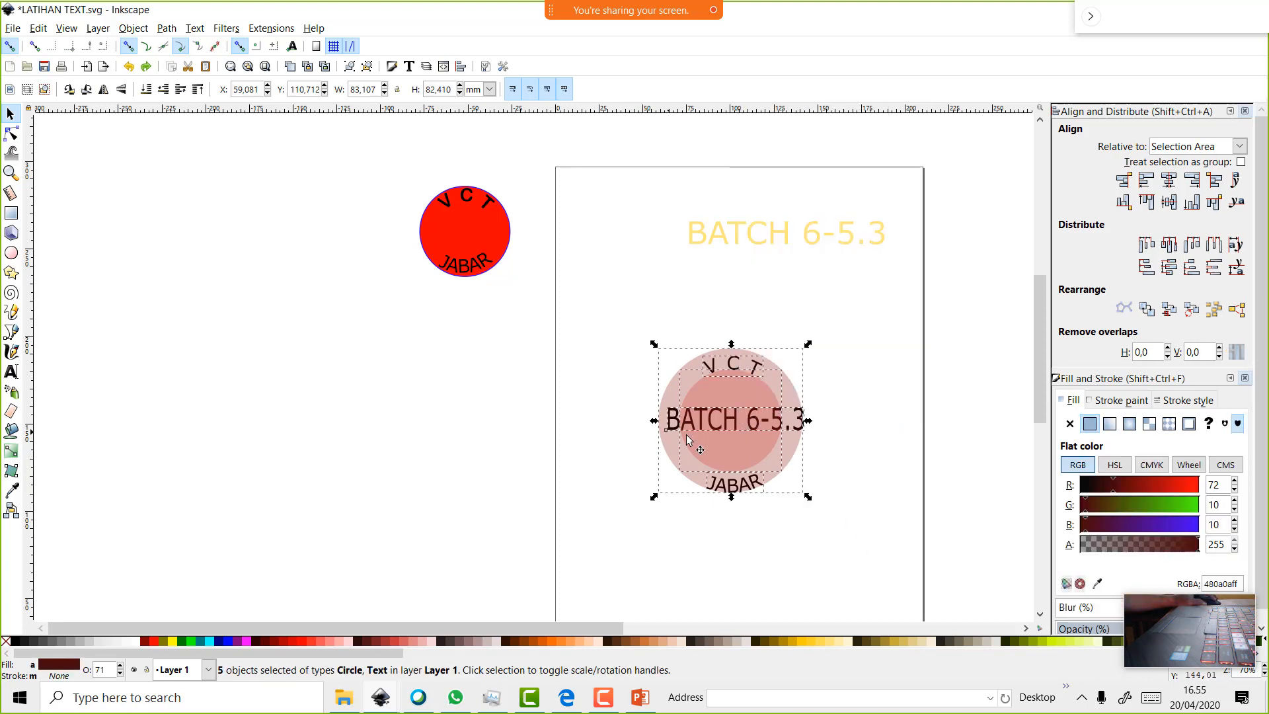
click(517, 410)
drag(798, 406, 977, 341)
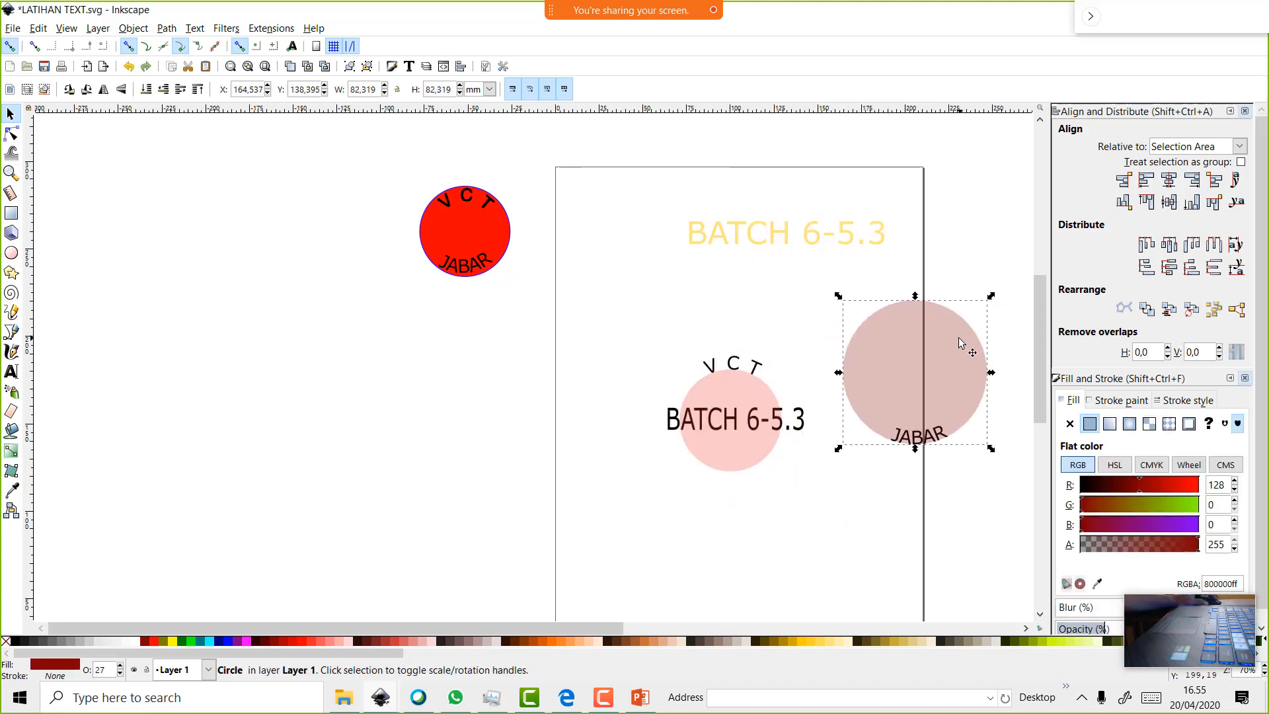
key(ctrl+z)
click(607, 298)
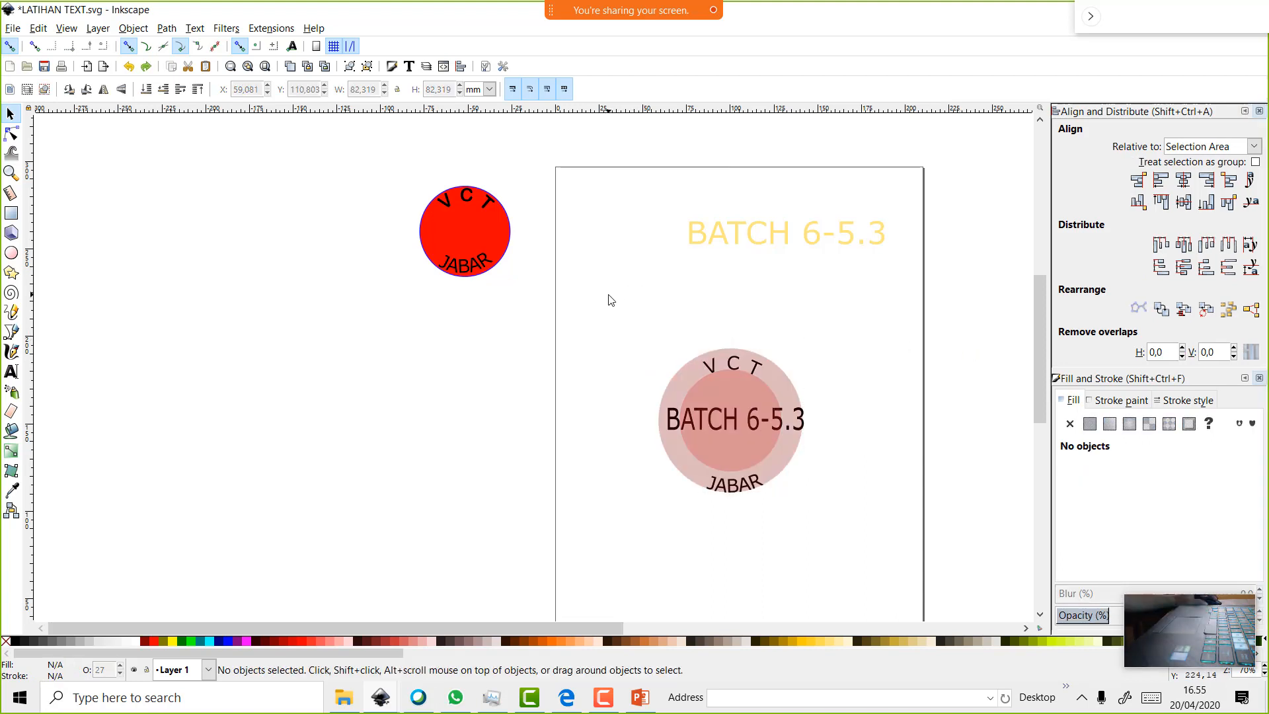
drag(606, 295, 877, 563)
Group the five badge objects and drag the group left off the page
right_click(761, 456)
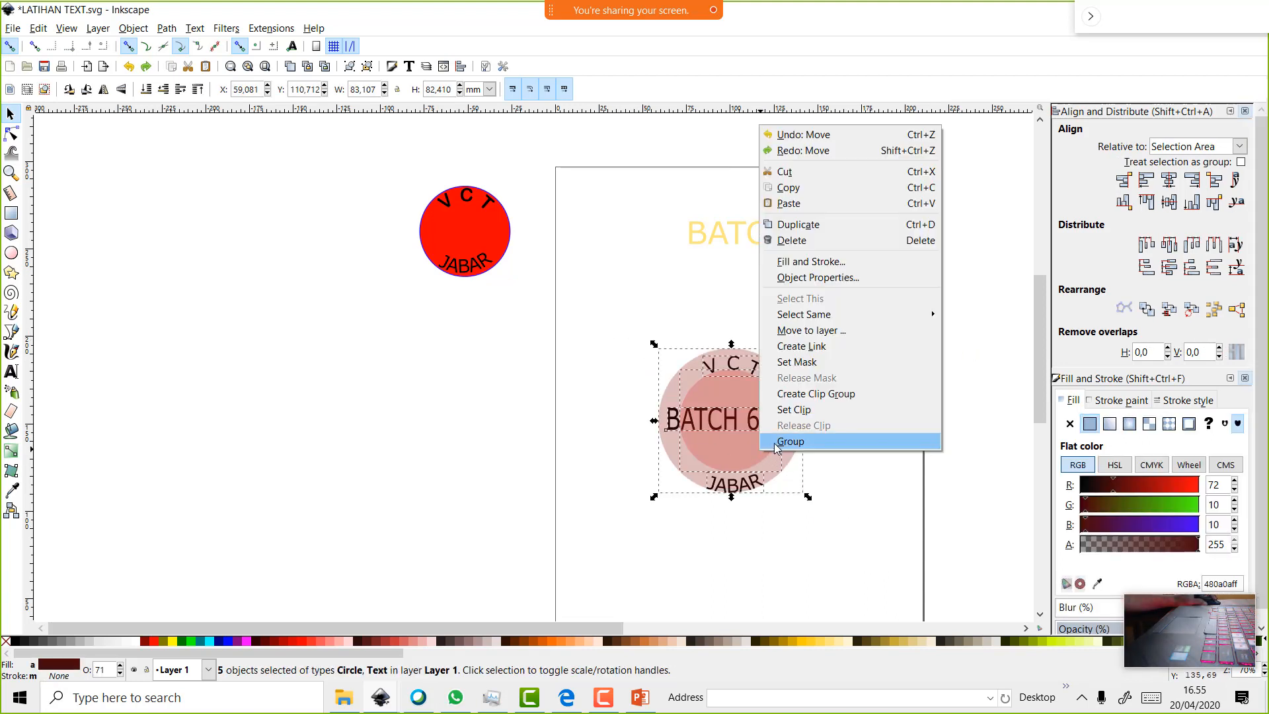
click(583, 418)
click(637, 298)
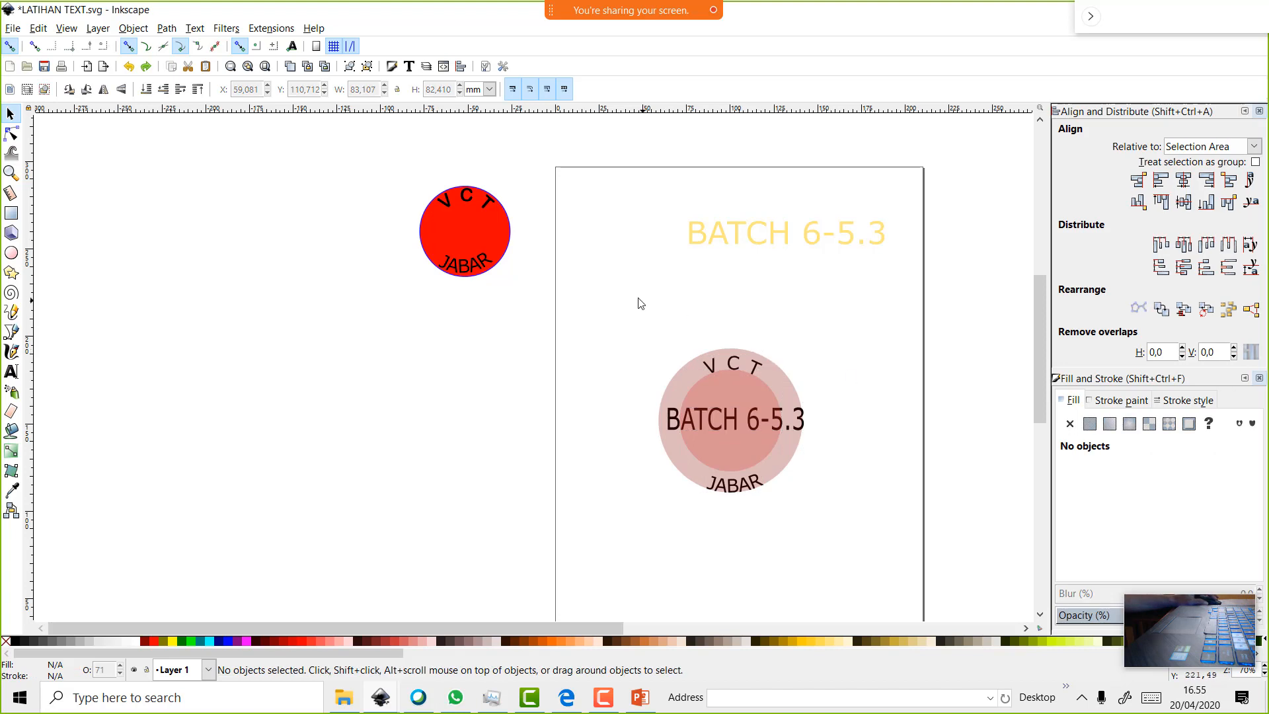
drag(637, 298, 904, 553)
right_click(776, 459)
click(794, 445)
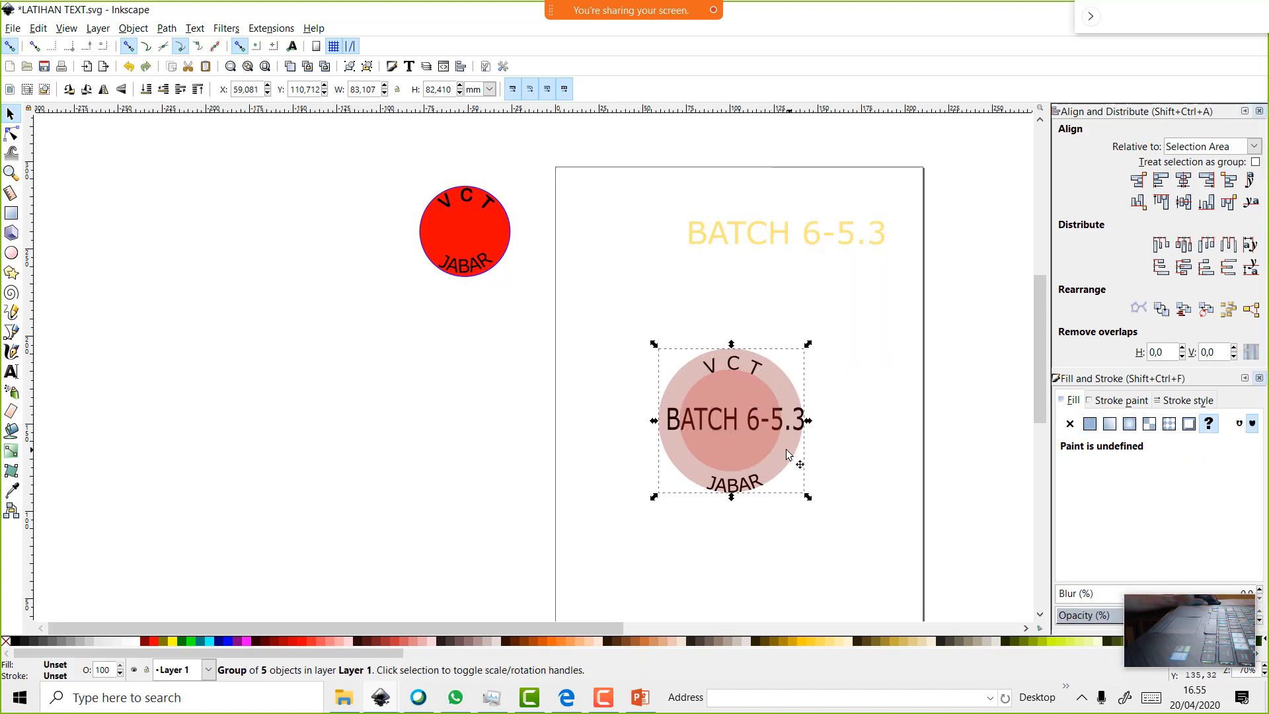
drag(761, 439, 410, 434)
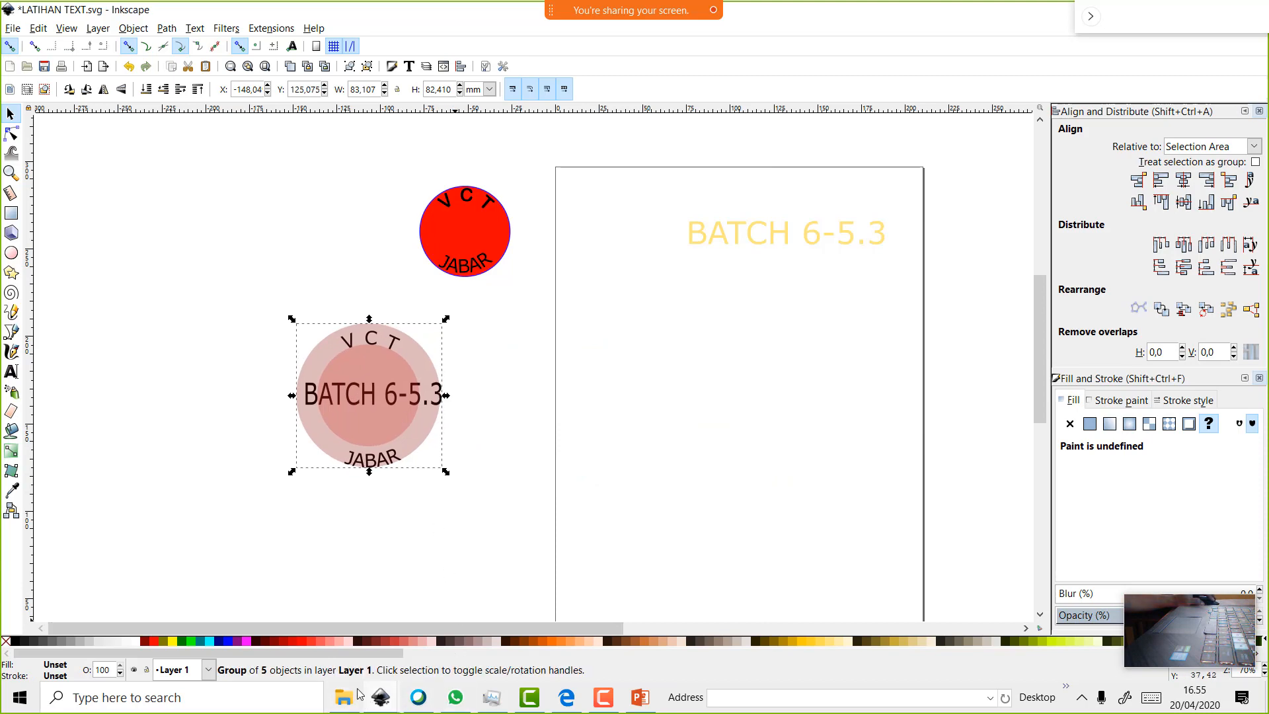
Open the 7 KB SVG 'logo kapten amerika' from the Materi Inkscape folder
mouse_move(358, 694)
click(352, 662)
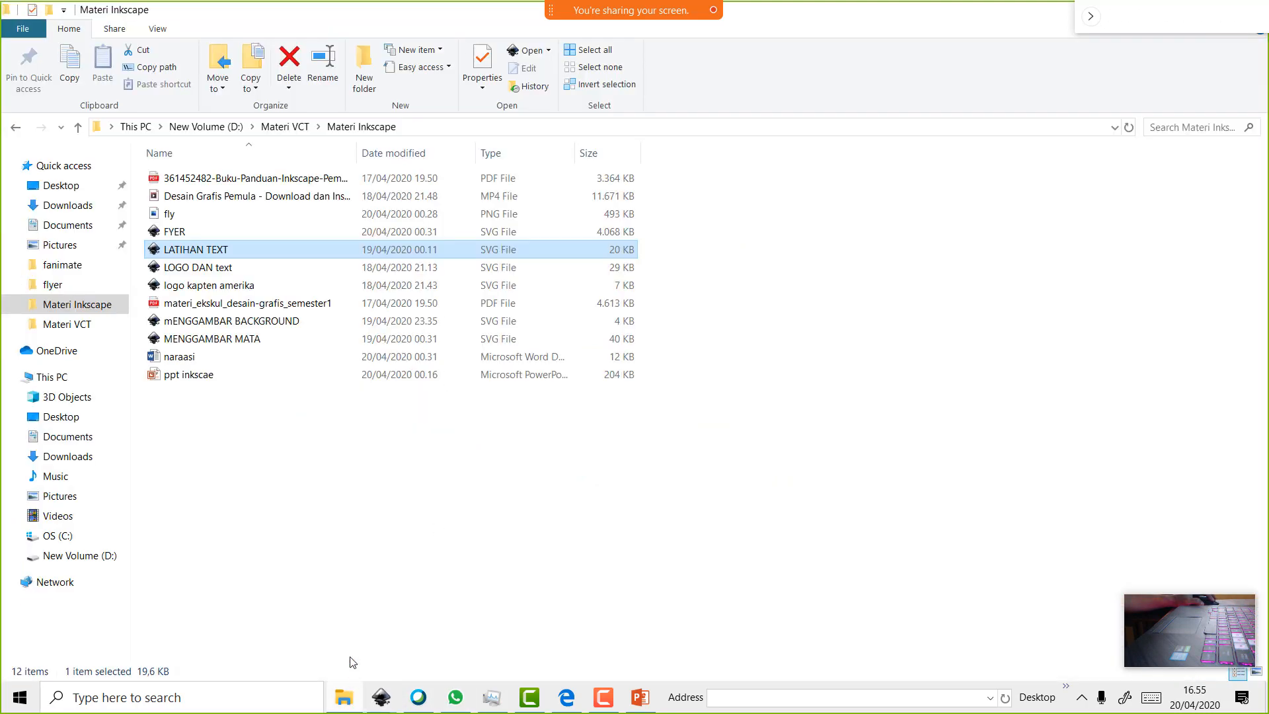
double_click(212, 285)
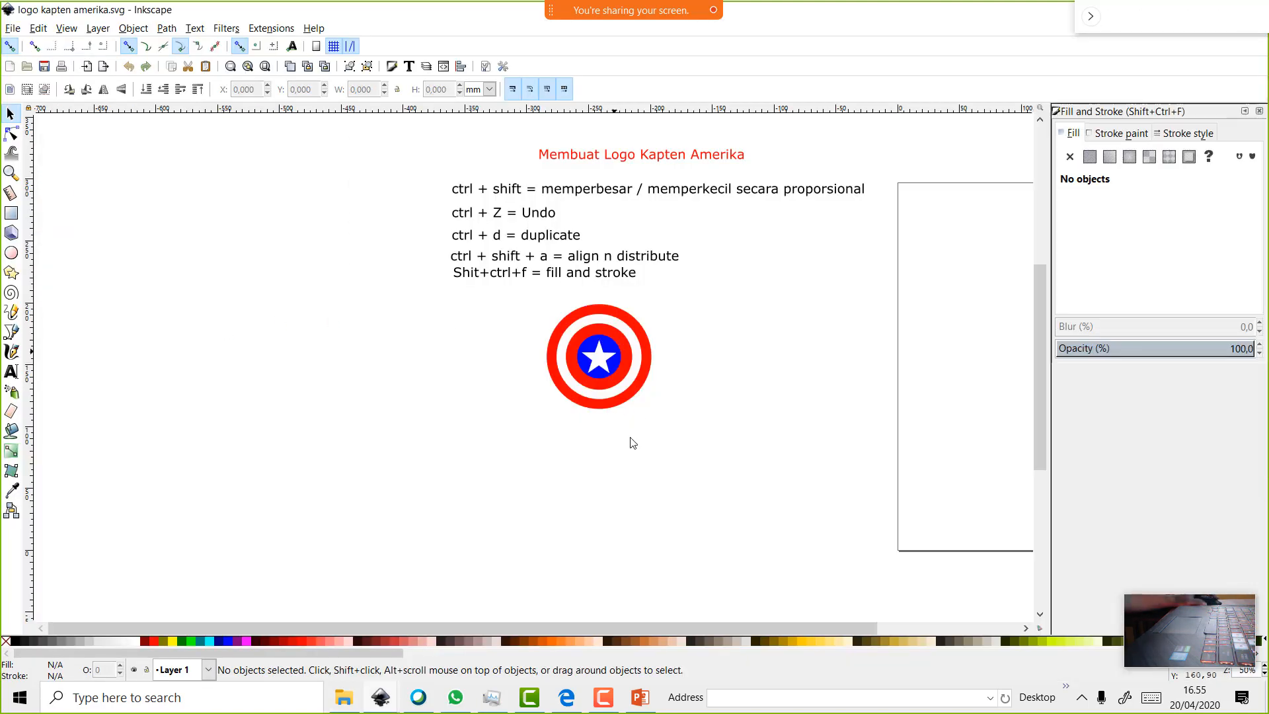
Draw a grey 55%-opacity circle, 109.157 mm across, and place it beside the shield
drag(497, 625, 576, 627)
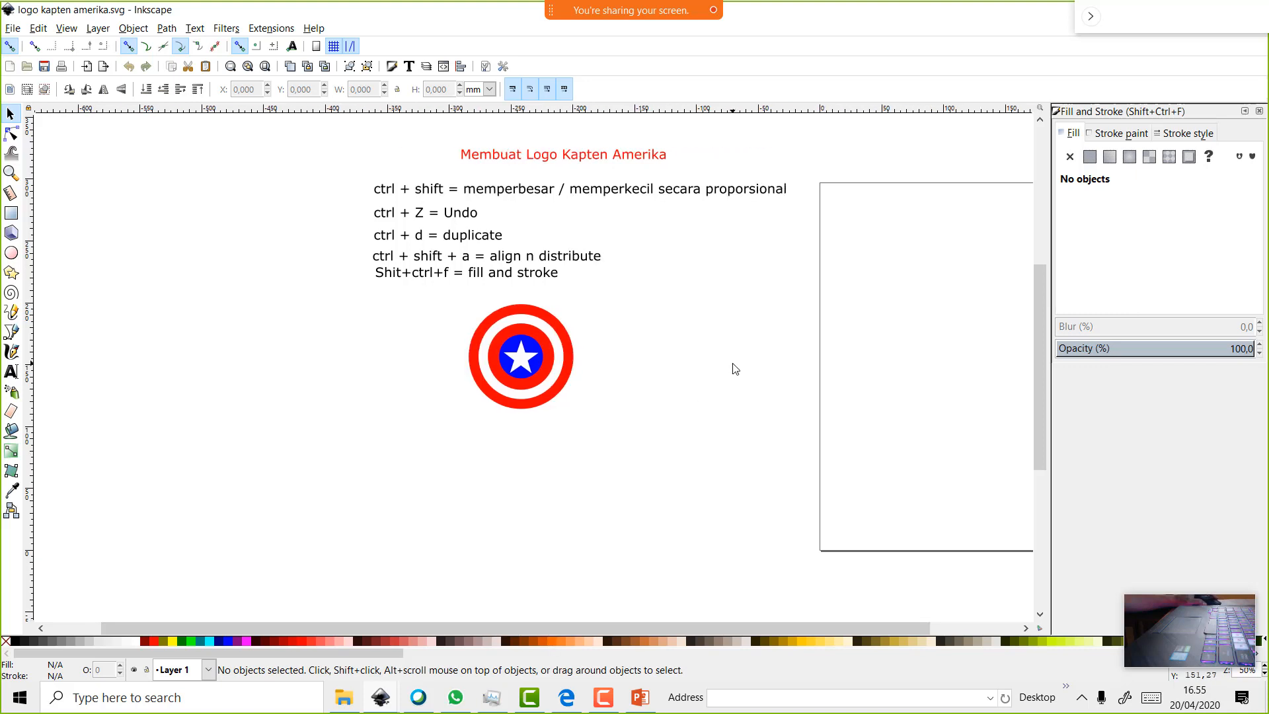
scroll(740, 377, up, 3)
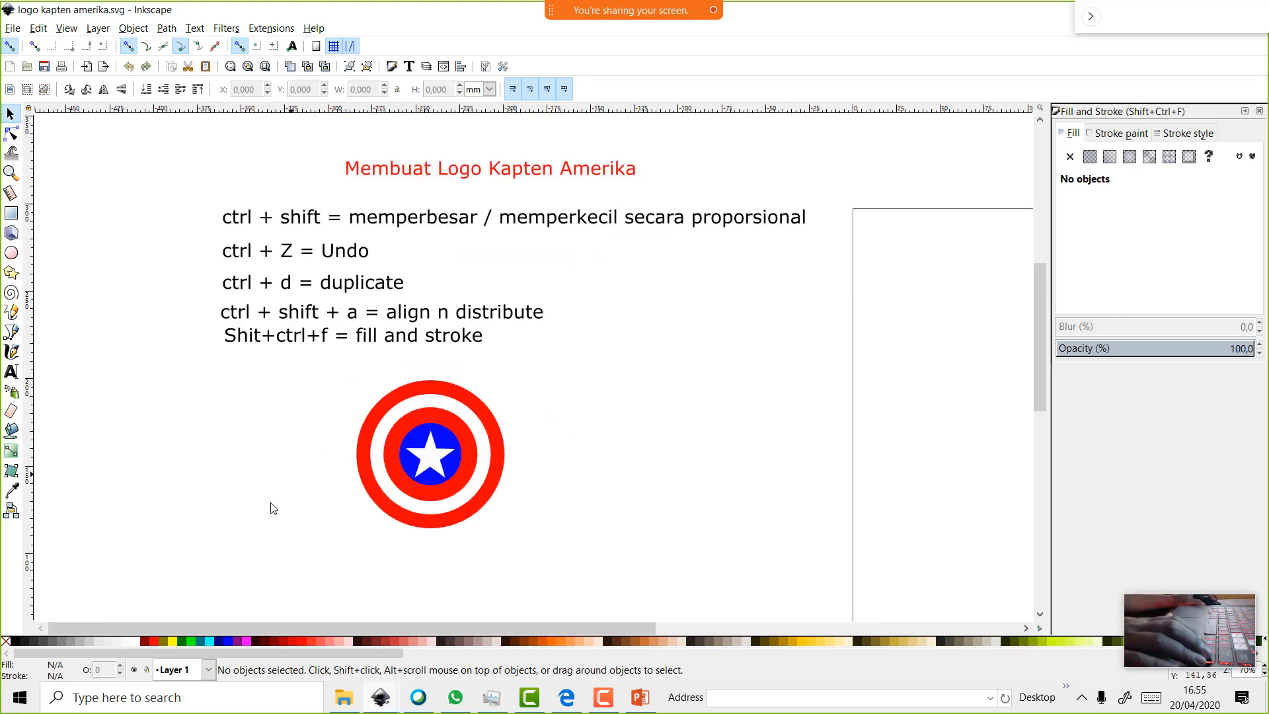
click(11, 253)
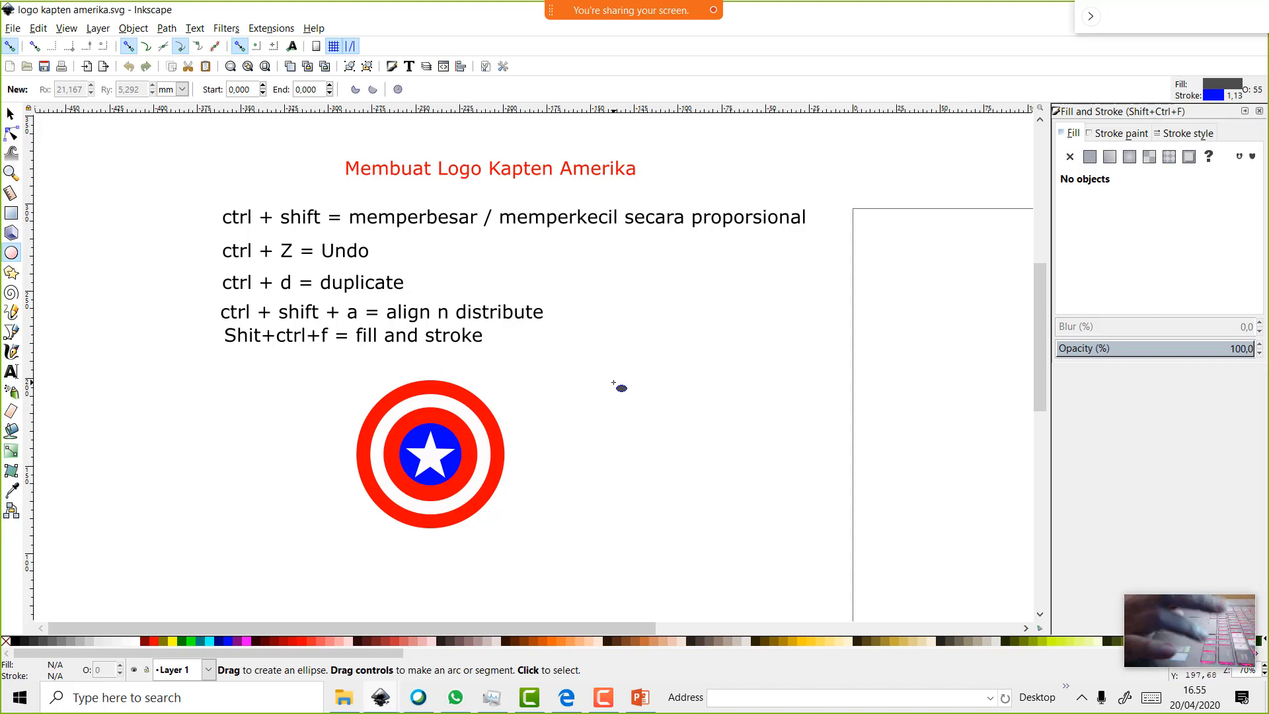
mouse_move(619, 391)
mouse_down()
mouse_move(669, 445)
mouse_move(754, 476)
mouse_move(764, 457)
mouse_move(720, 448)
mouse_move(715, 484)
mouse_up()
key(s)
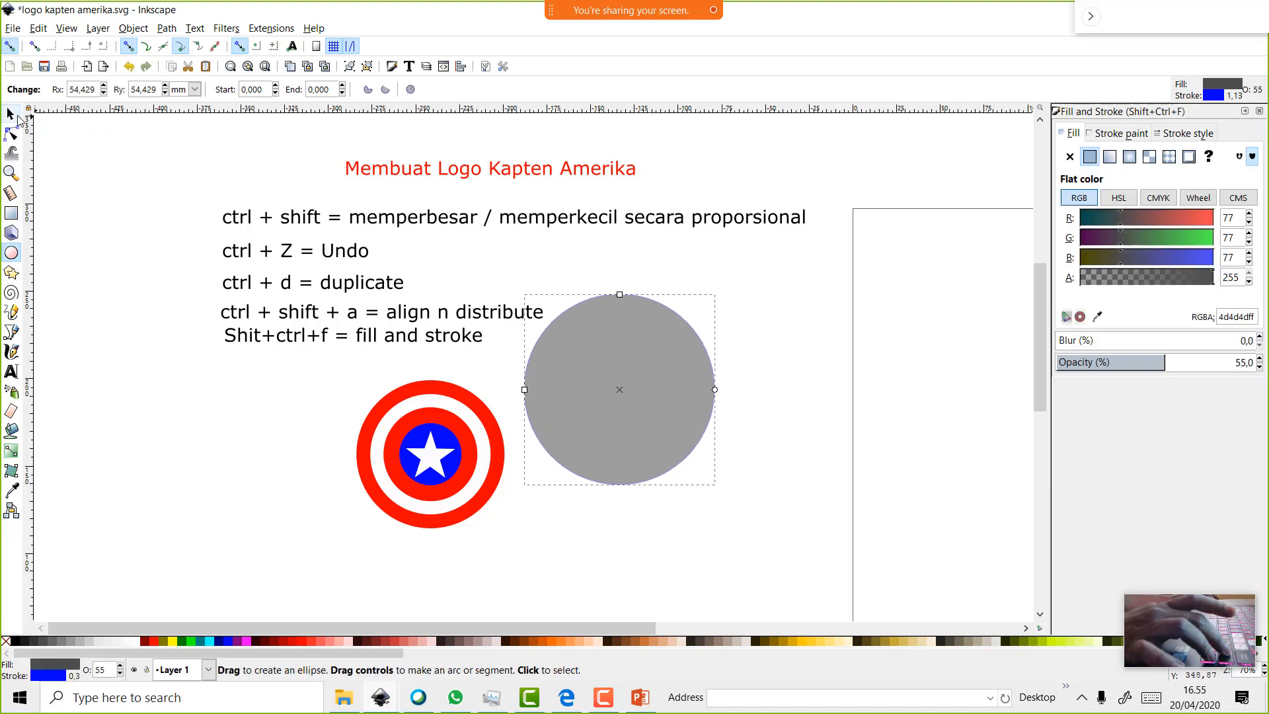
drag(658, 389, 737, 415)
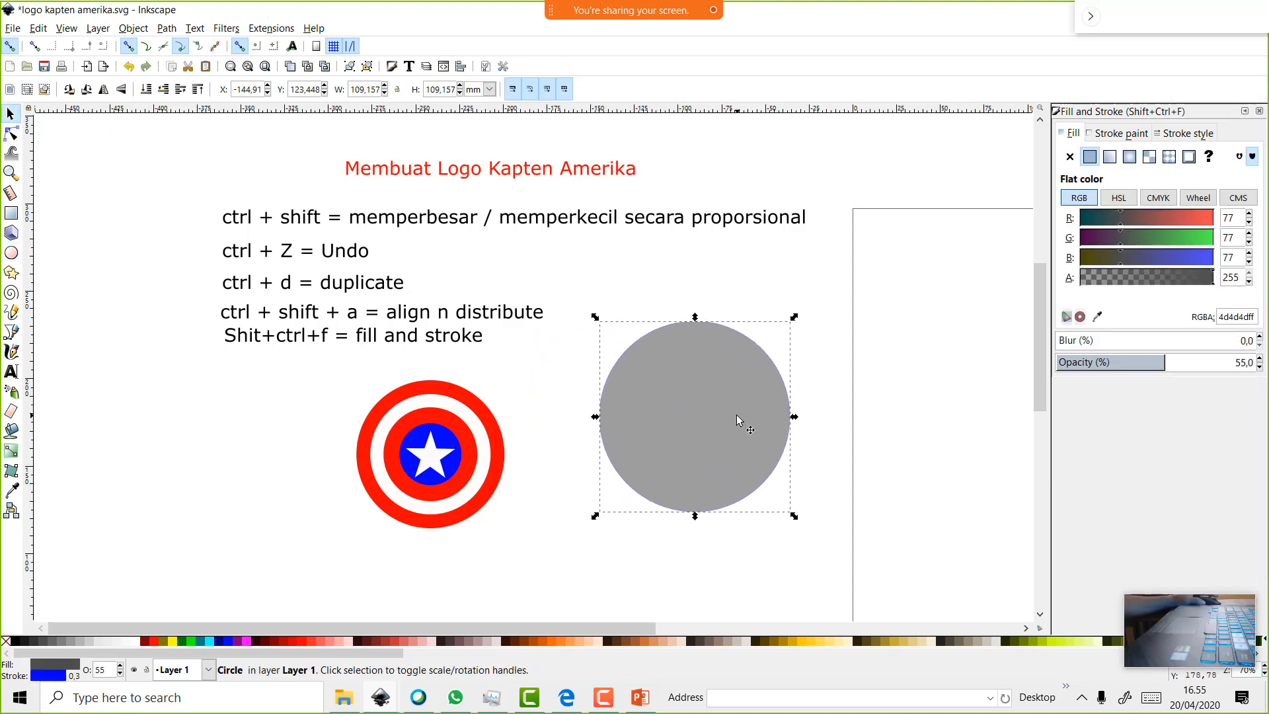
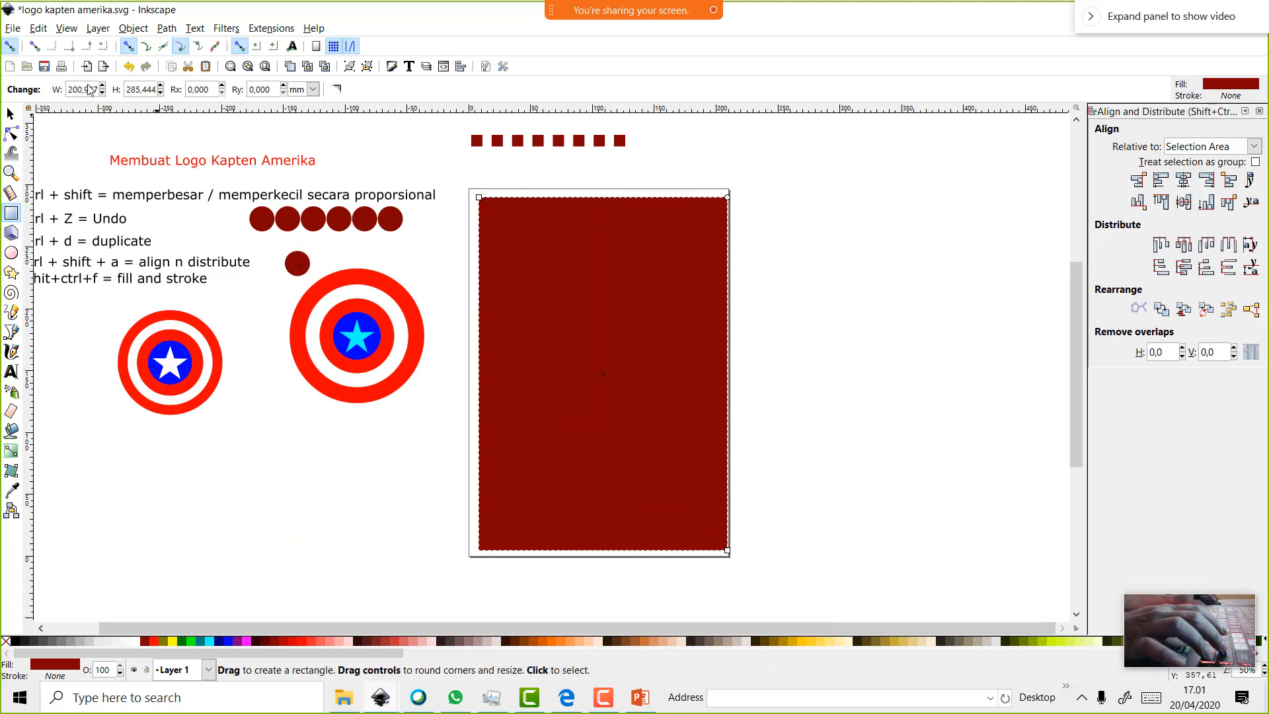
Nudge the dark red page rectangle slightly and fill it with blue
click(10, 115)
drag(545, 278, 541, 276)
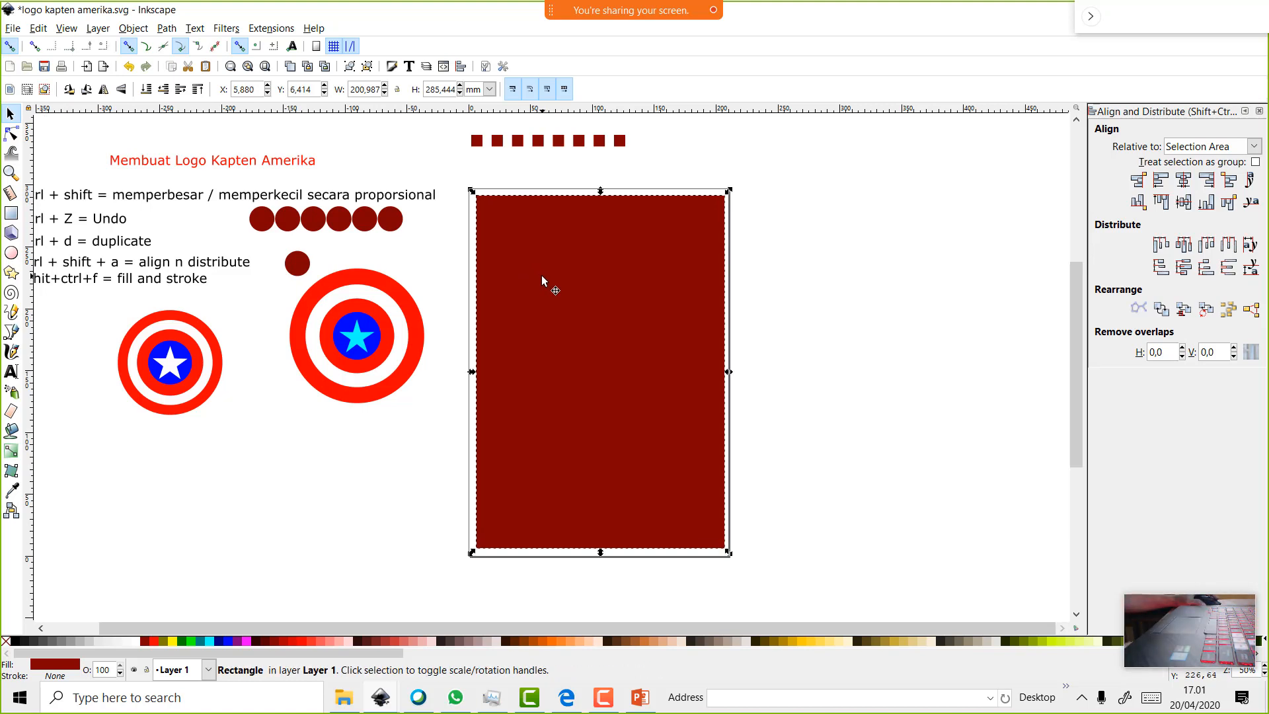
click(229, 641)
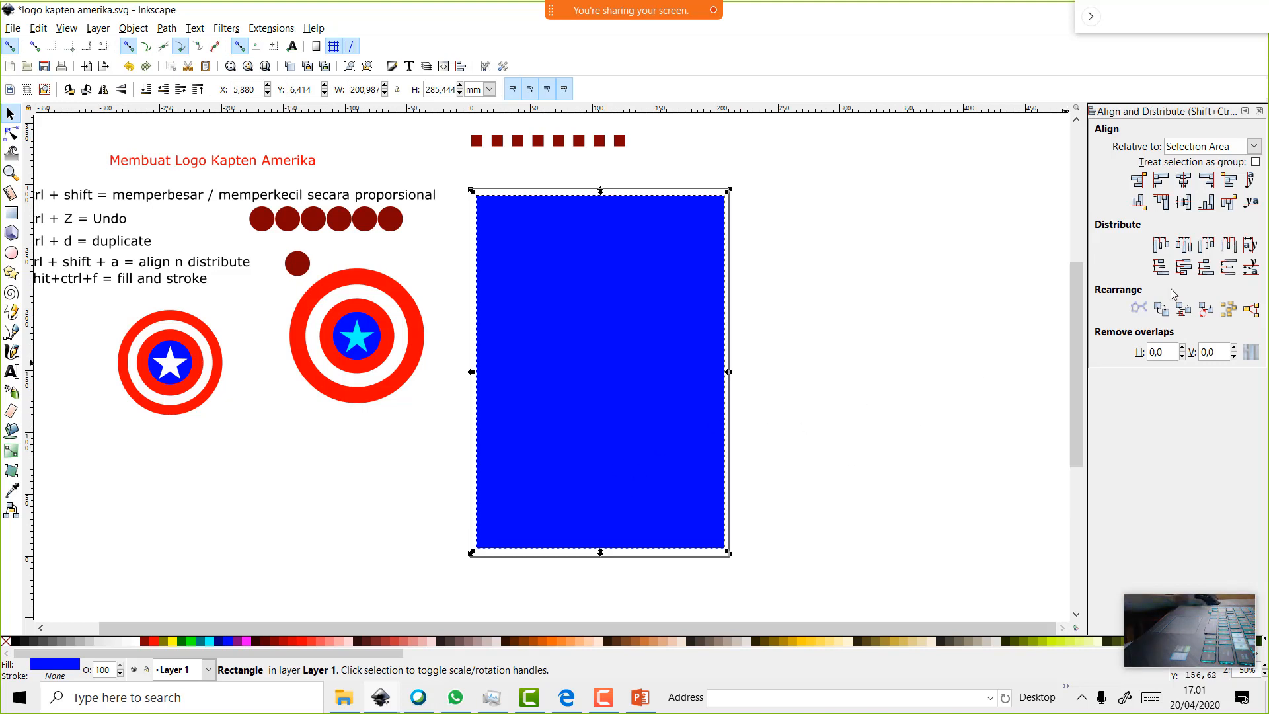
click(1259, 113)
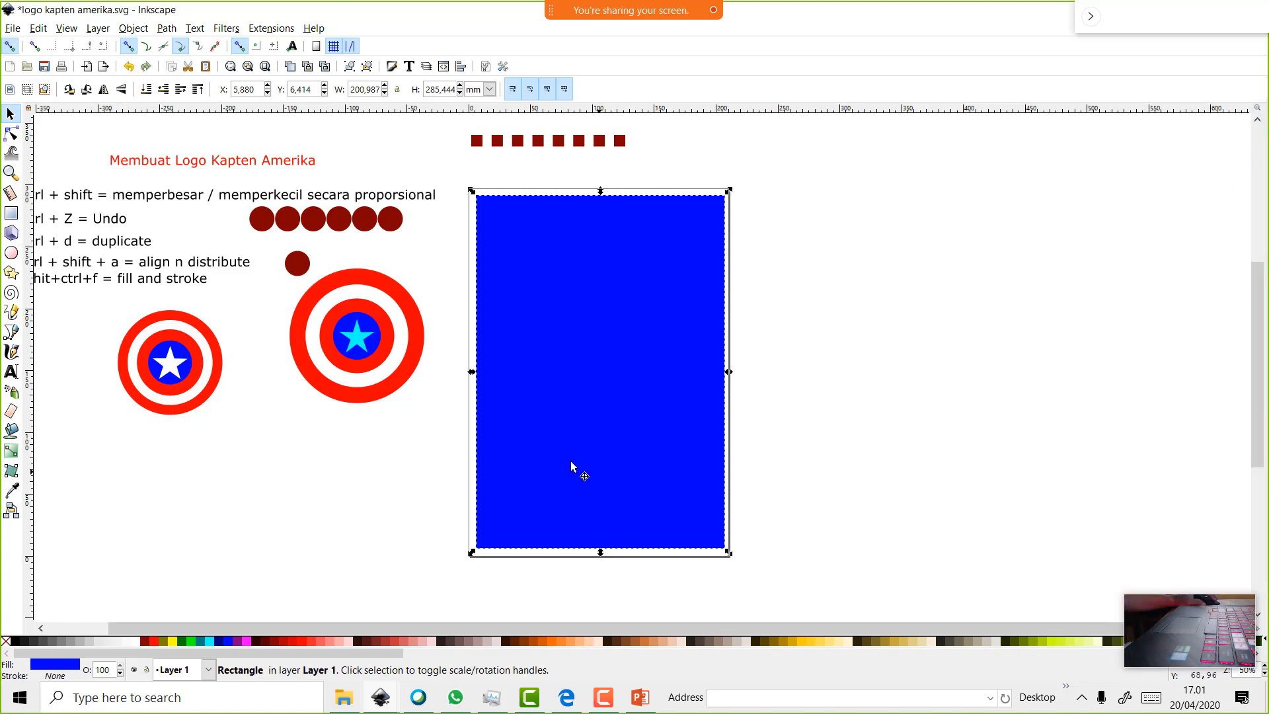
Turn the rectangle purple by raising its red component to 199 in Fill and Stroke
right_click(536, 409)
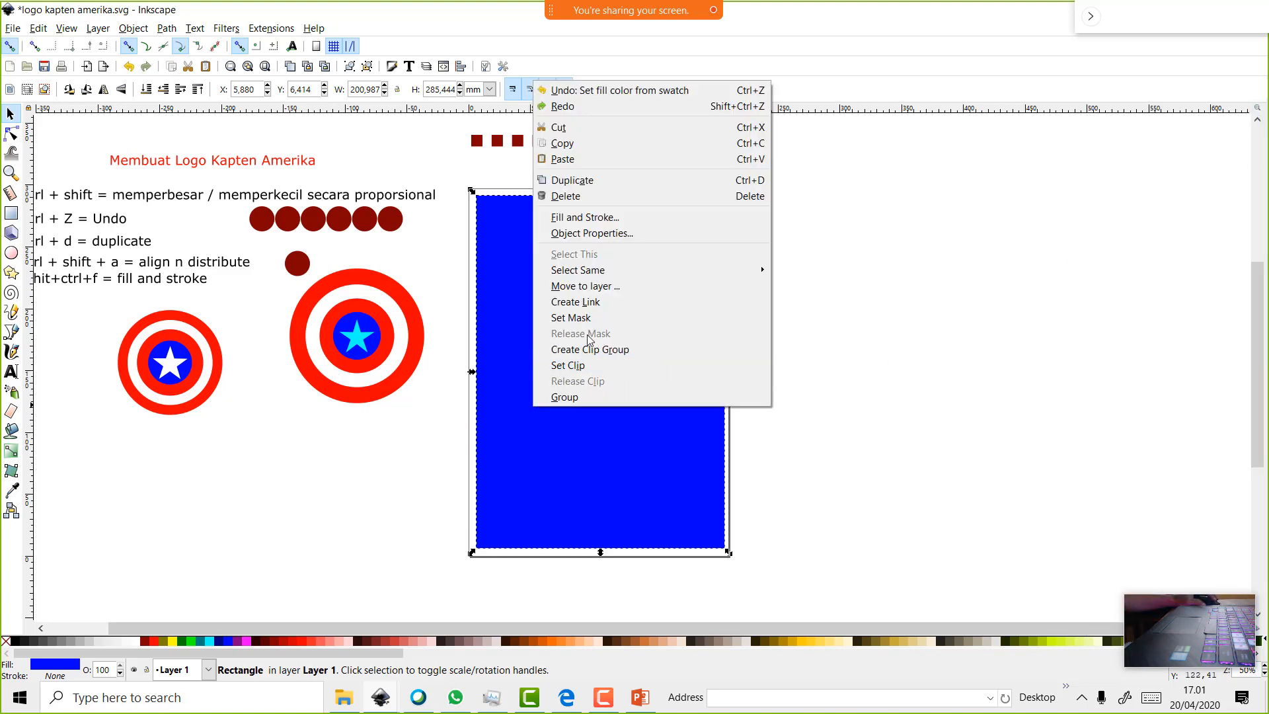
click(624, 215)
click(1077, 133)
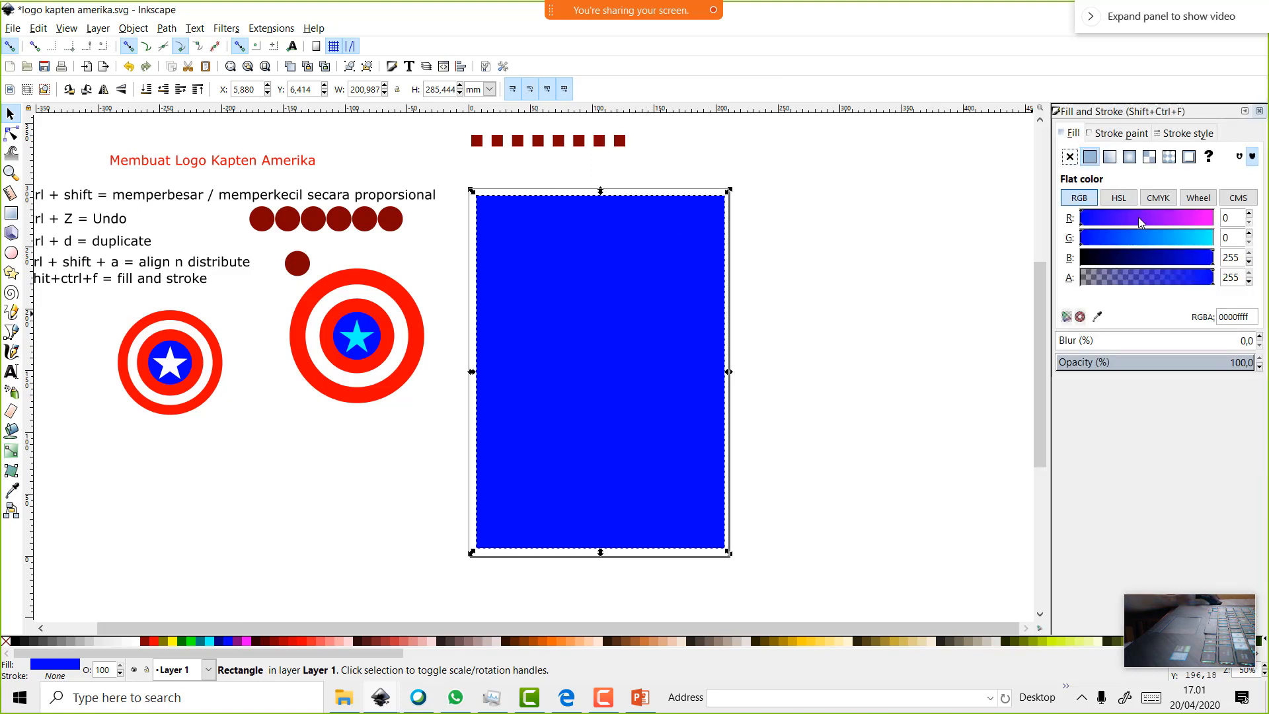
click(1184, 221)
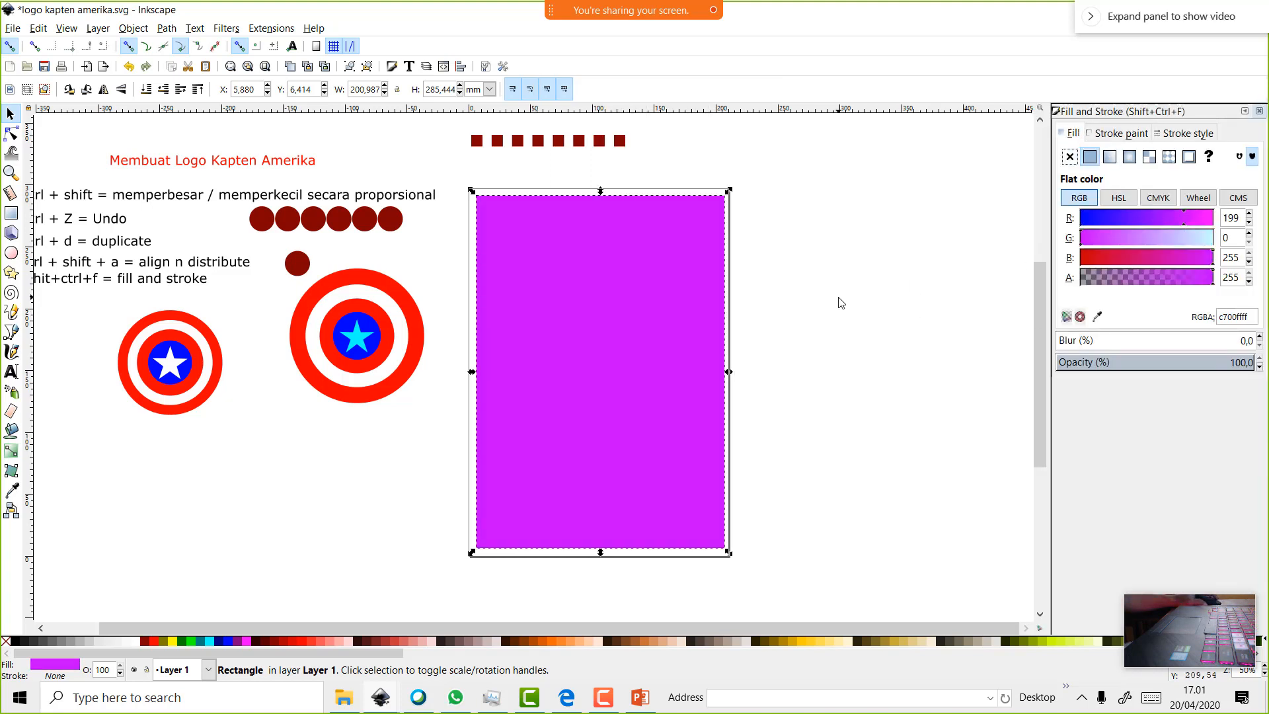
Duplicate the purple rectangle and scale the copy down proportionally
right_click(553, 398)
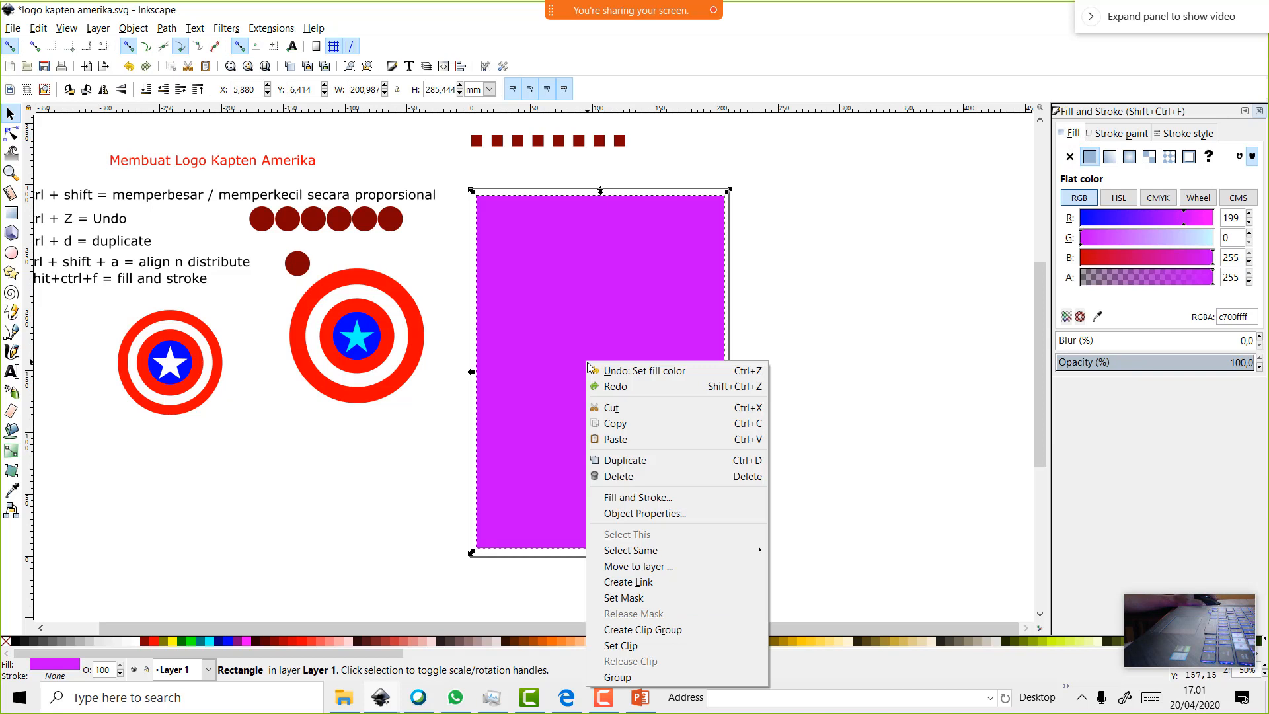
click(633, 459)
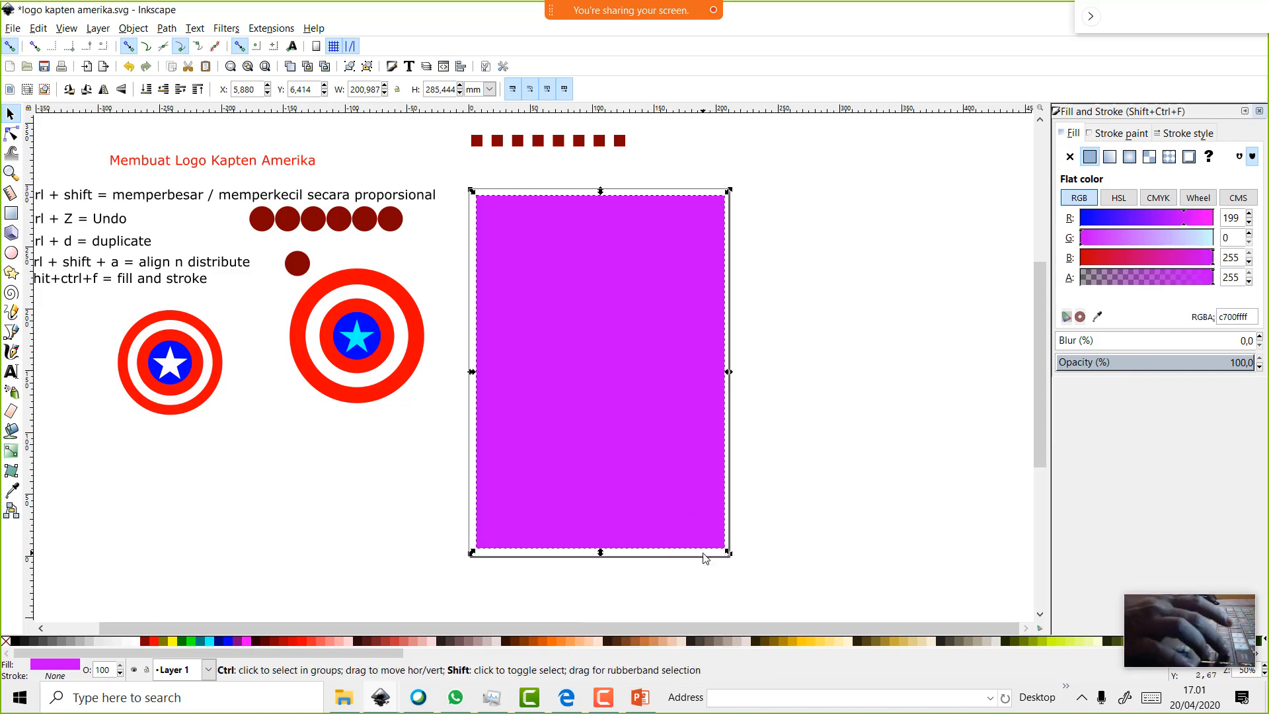
drag(728, 553, 608, 352)
Fill the smaller corner copy with lime green and convert it from a rectangle to a path
key(ctrl+z)
click(194, 641)
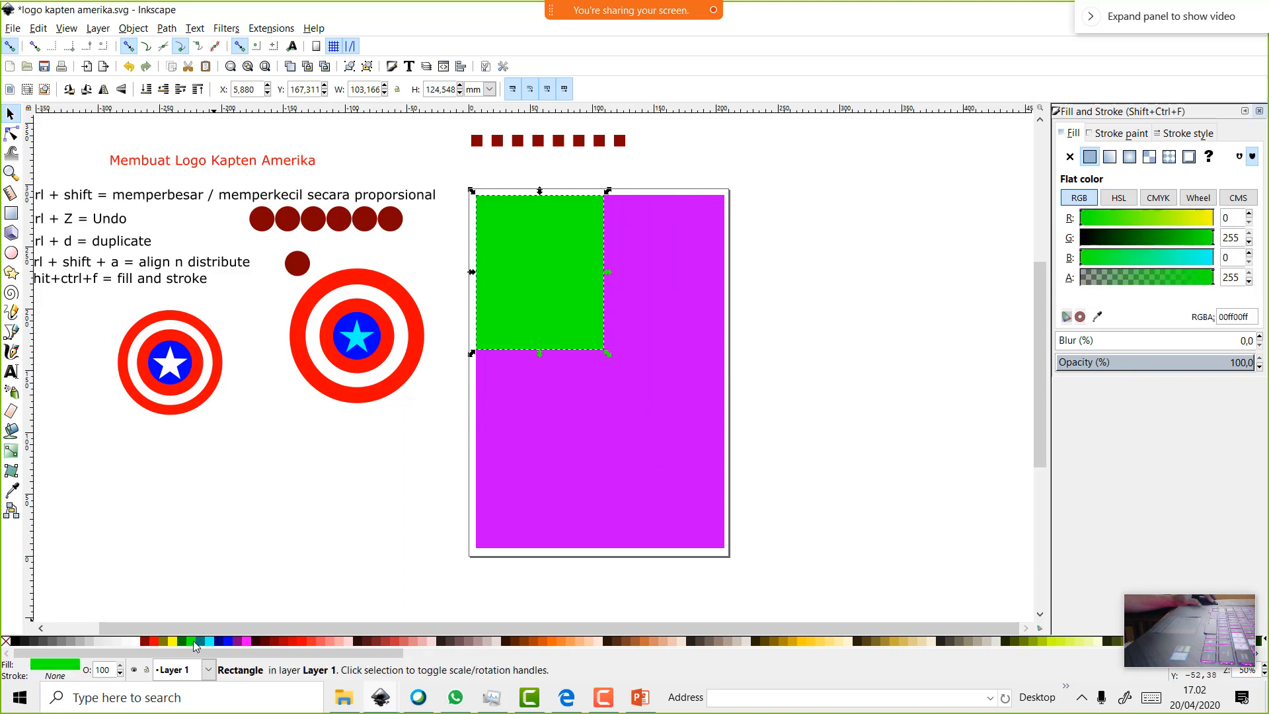
click(418, 422)
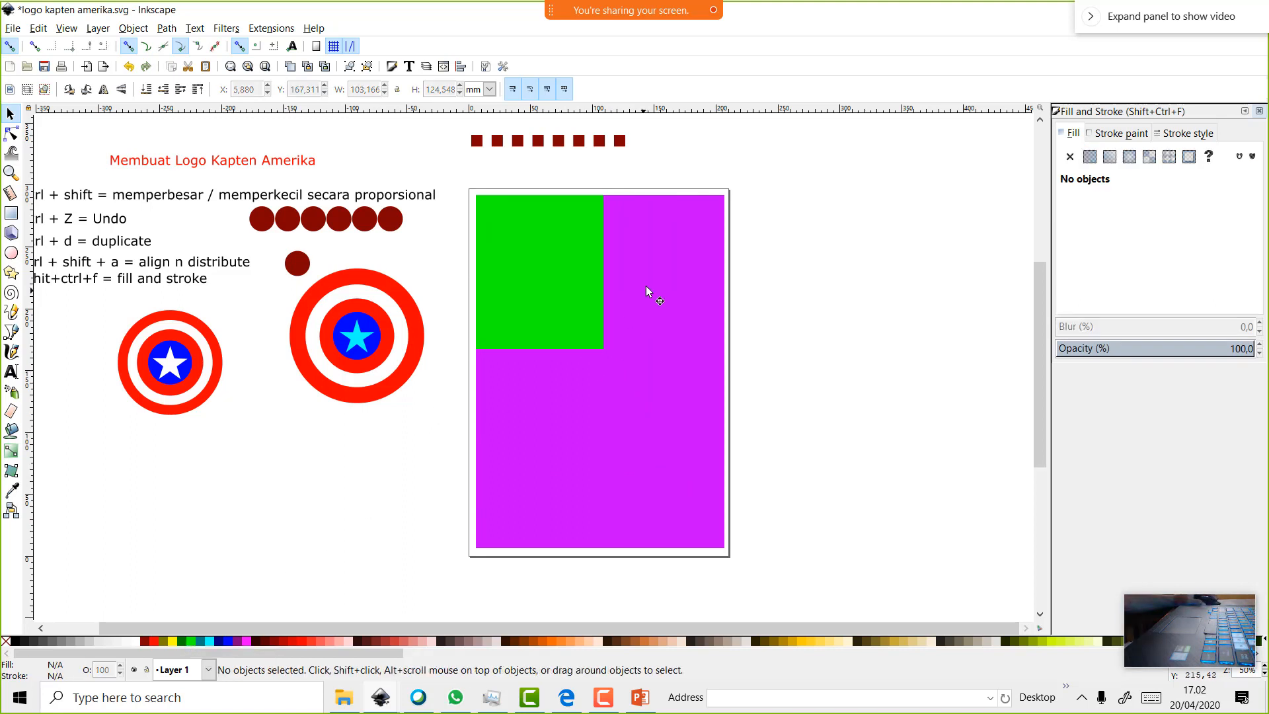
click(568, 305)
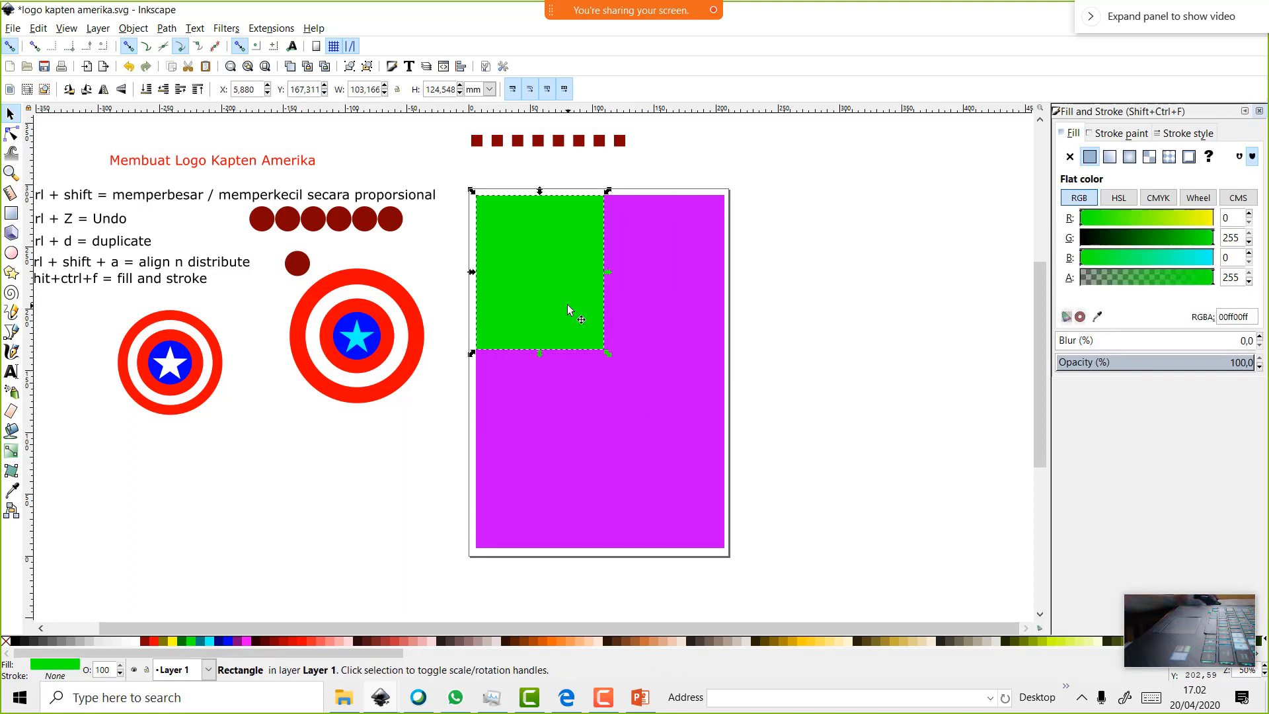
click(163, 28)
mouse_move(195, 28)
click(13, 127)
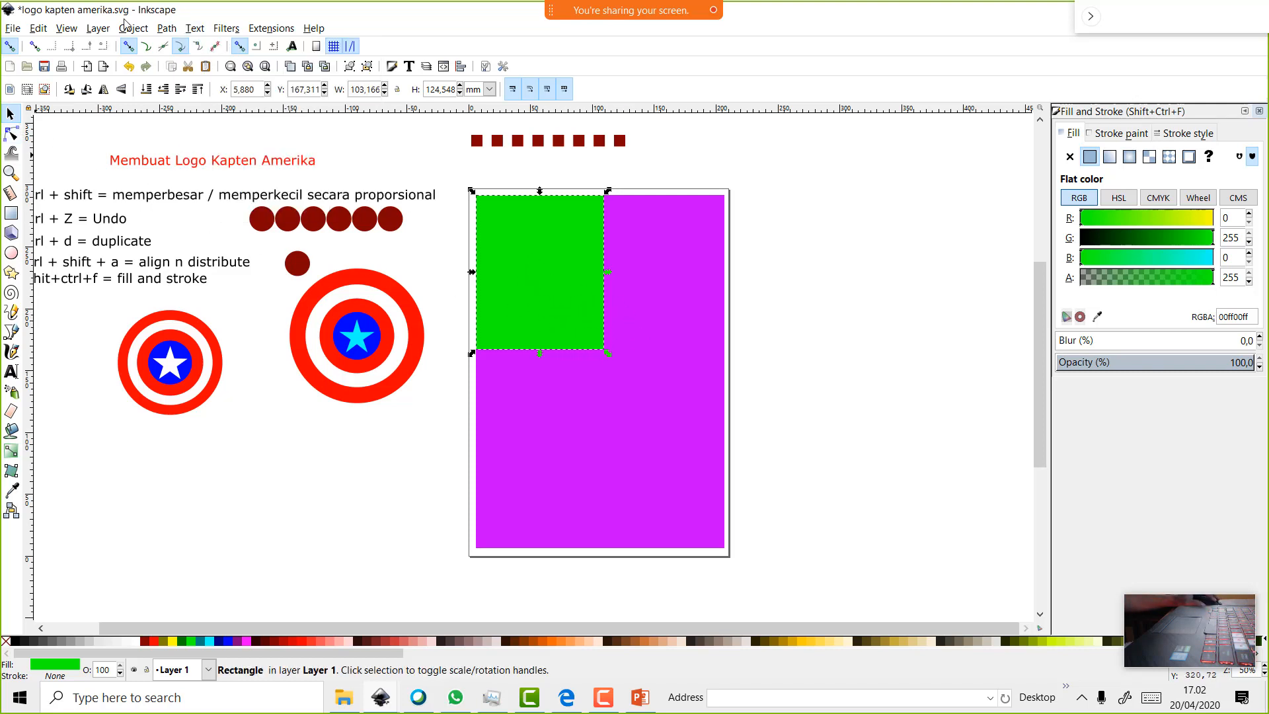
click(166, 28)
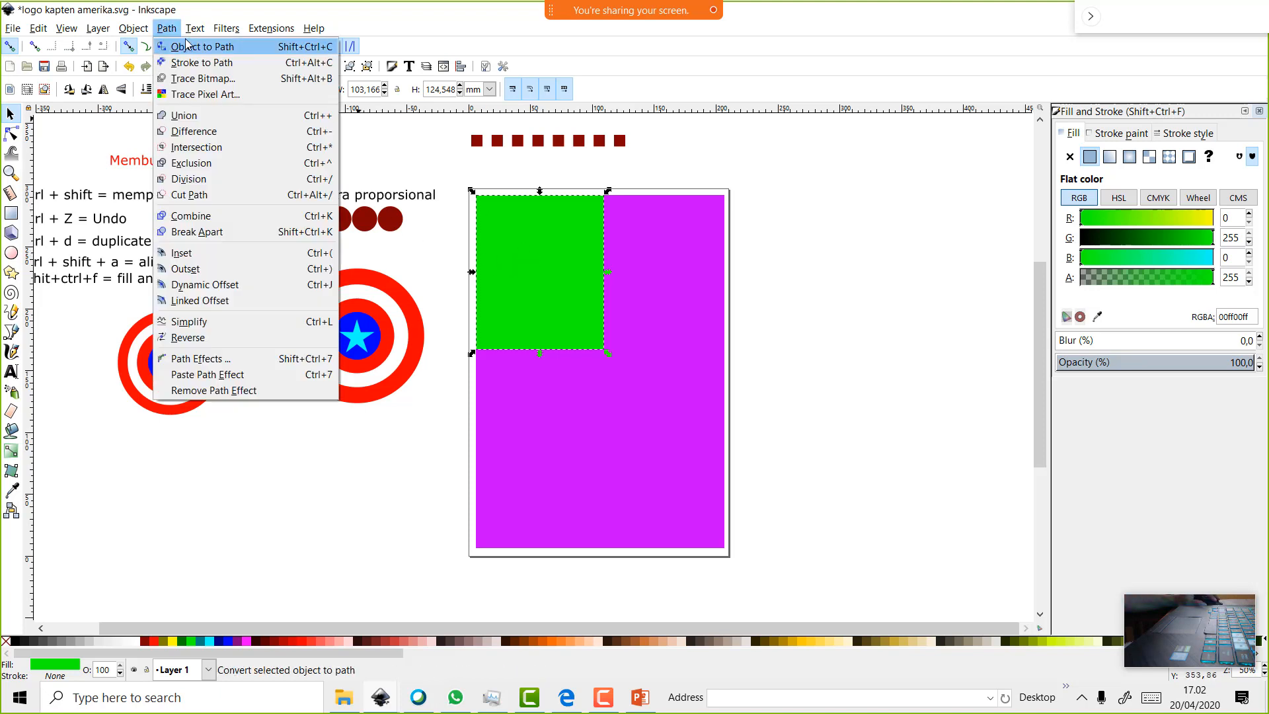
click(186, 46)
Drag the green path's bottom-right node up and left to form a slanted wedge
click(10, 133)
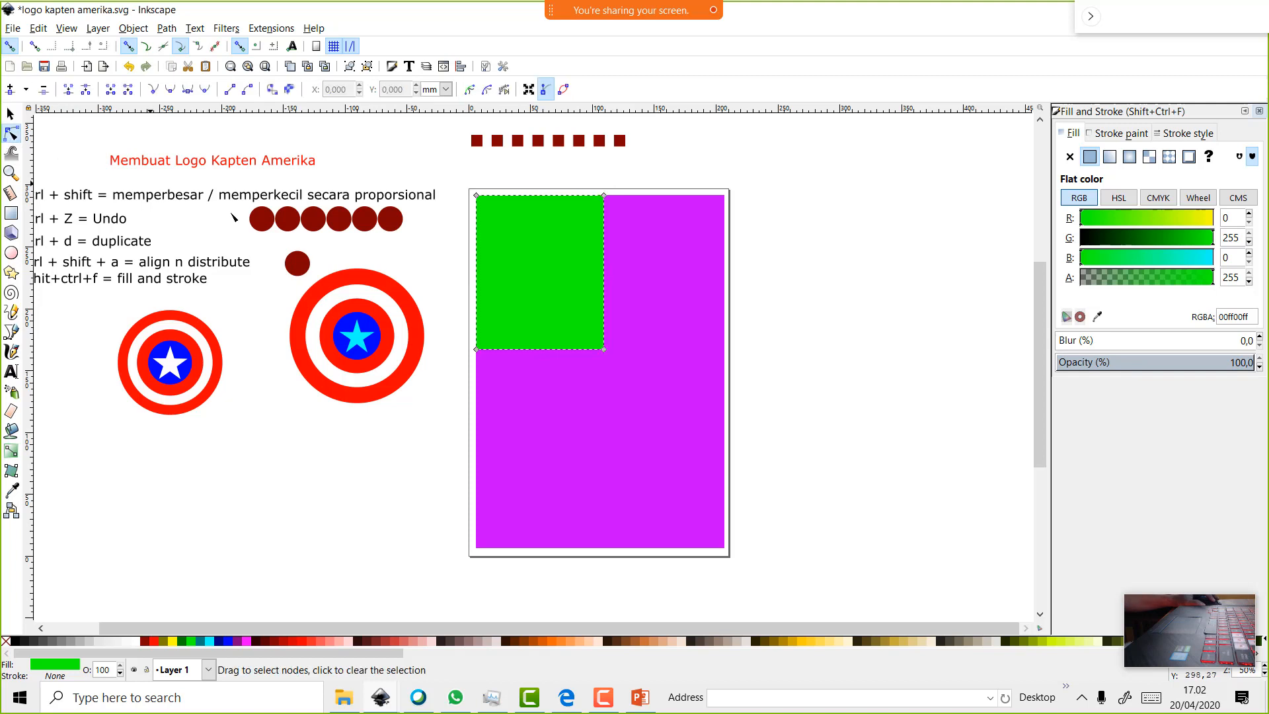
drag(603, 349, 511, 238)
click(983, 400)
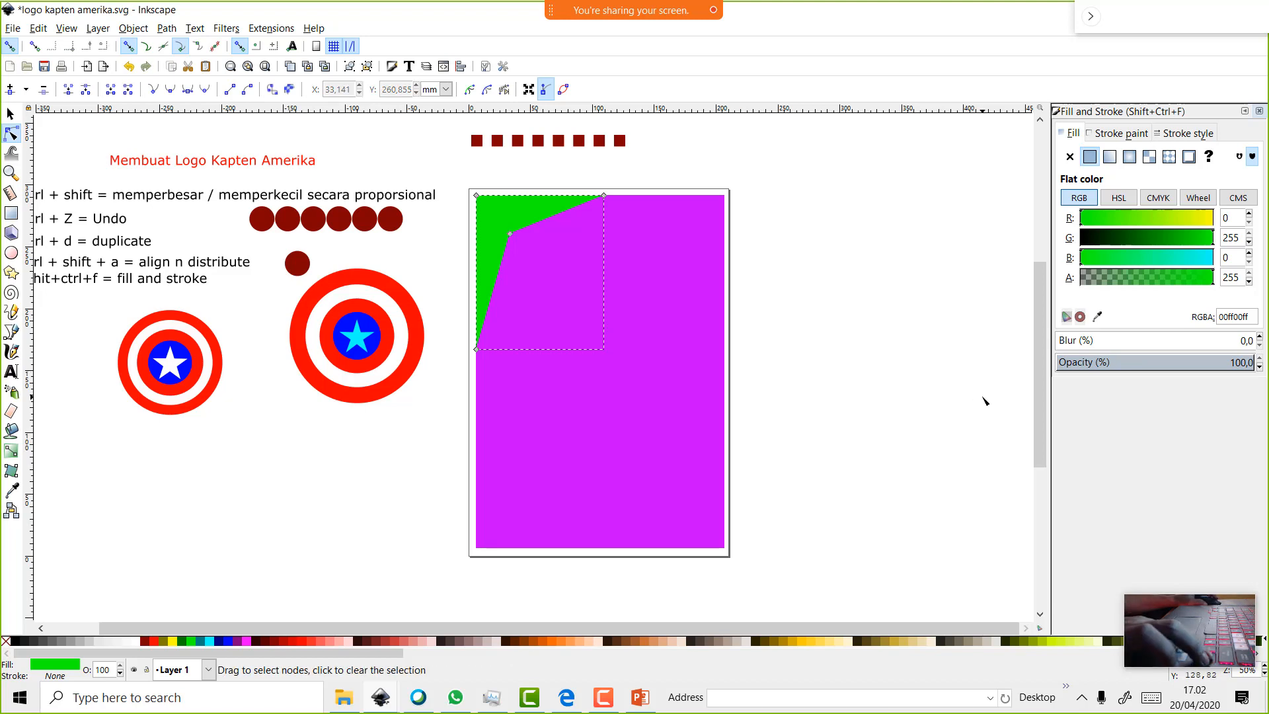
scroll(984, 399, up, 2)
drag(814, 627, 641, 627)
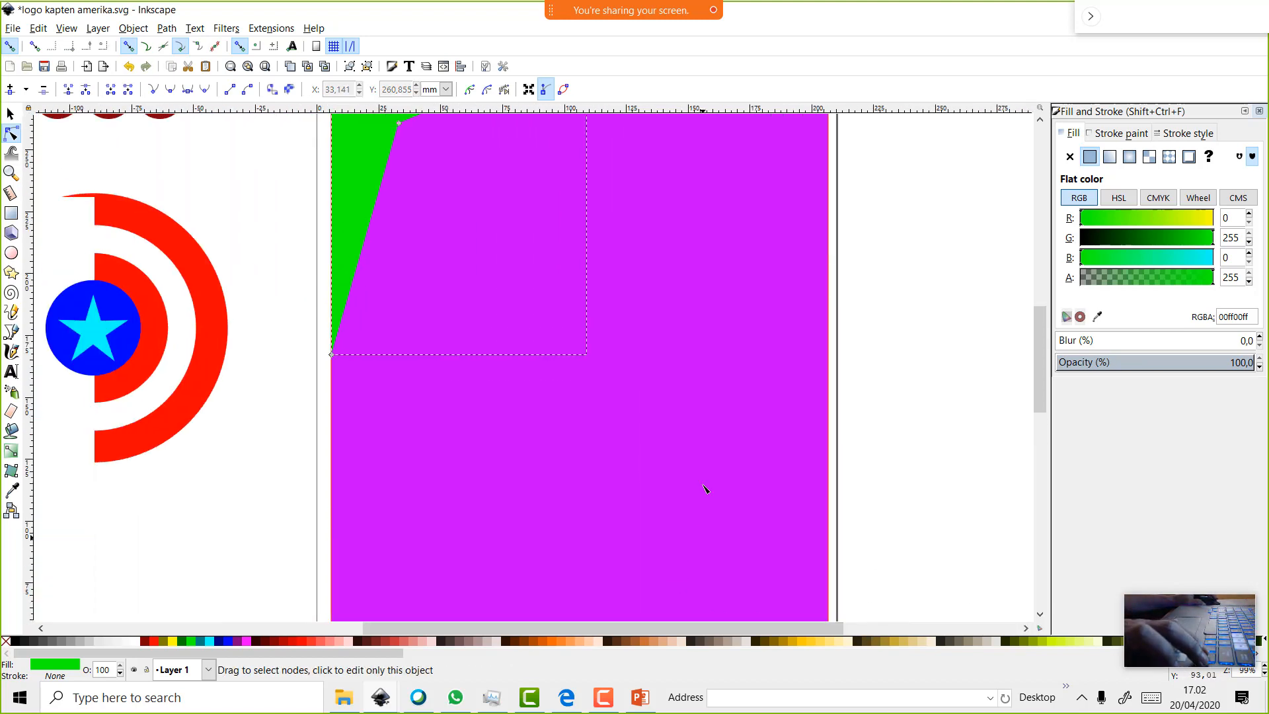
scroll(704, 488, up, 6)
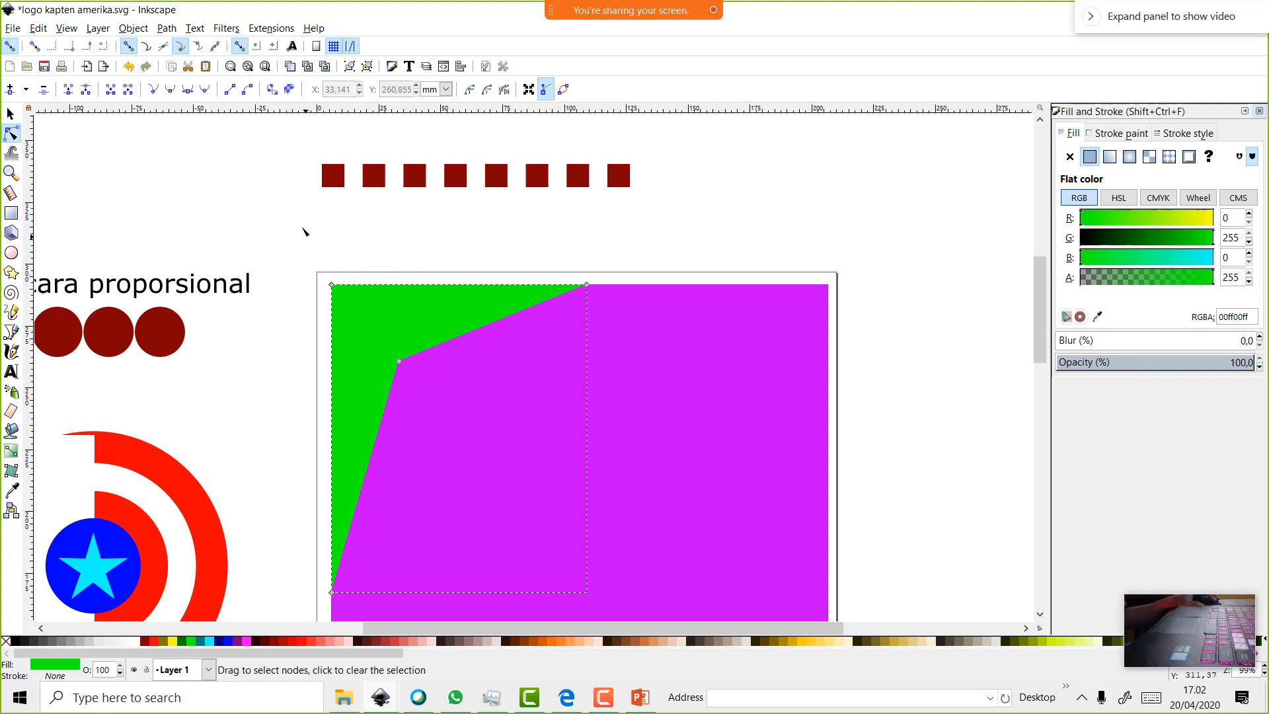
click(10, 113)
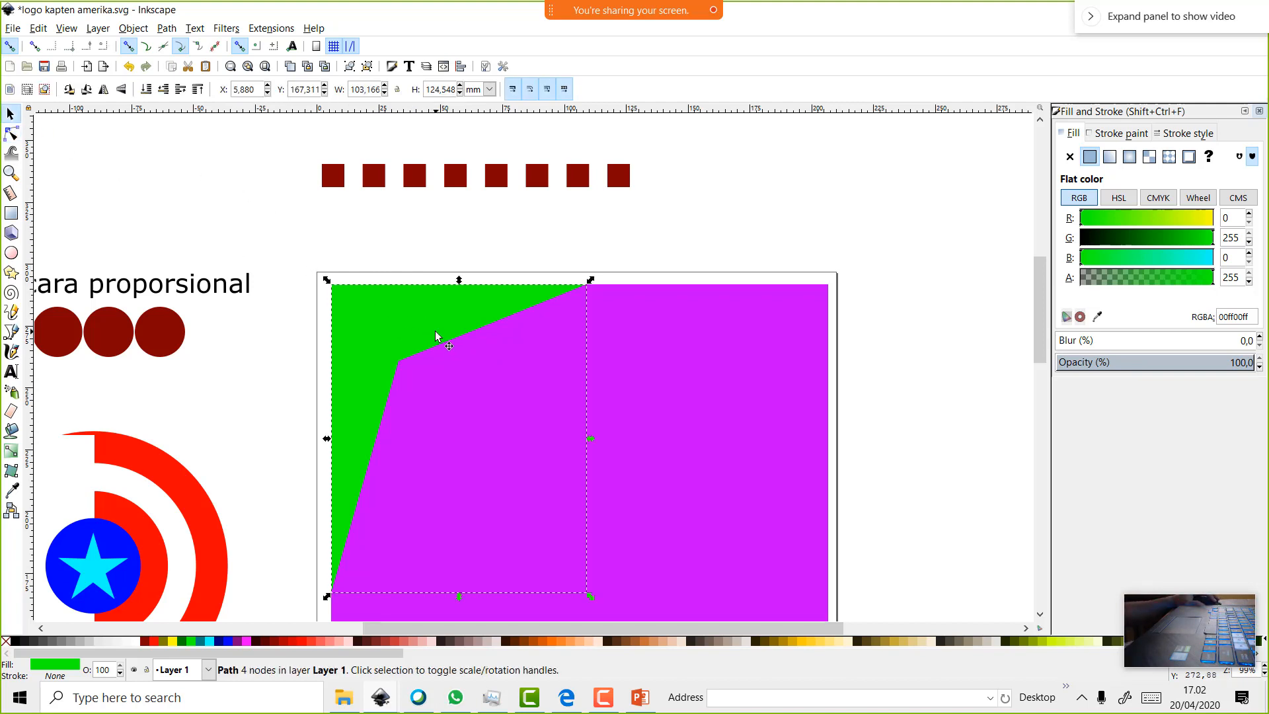
Duplicate the green wedge and enlarge the copy slightly, with node snapping turned off
click(435, 336)
right_click(437, 337)
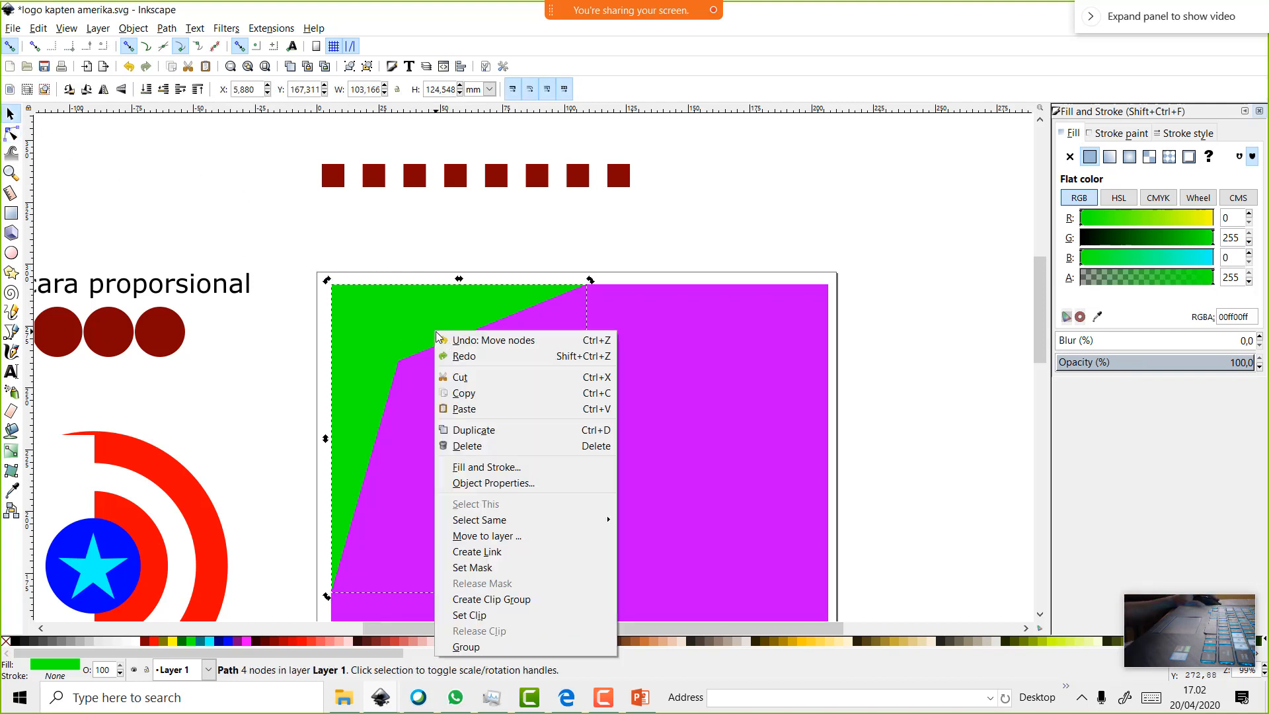
click(488, 431)
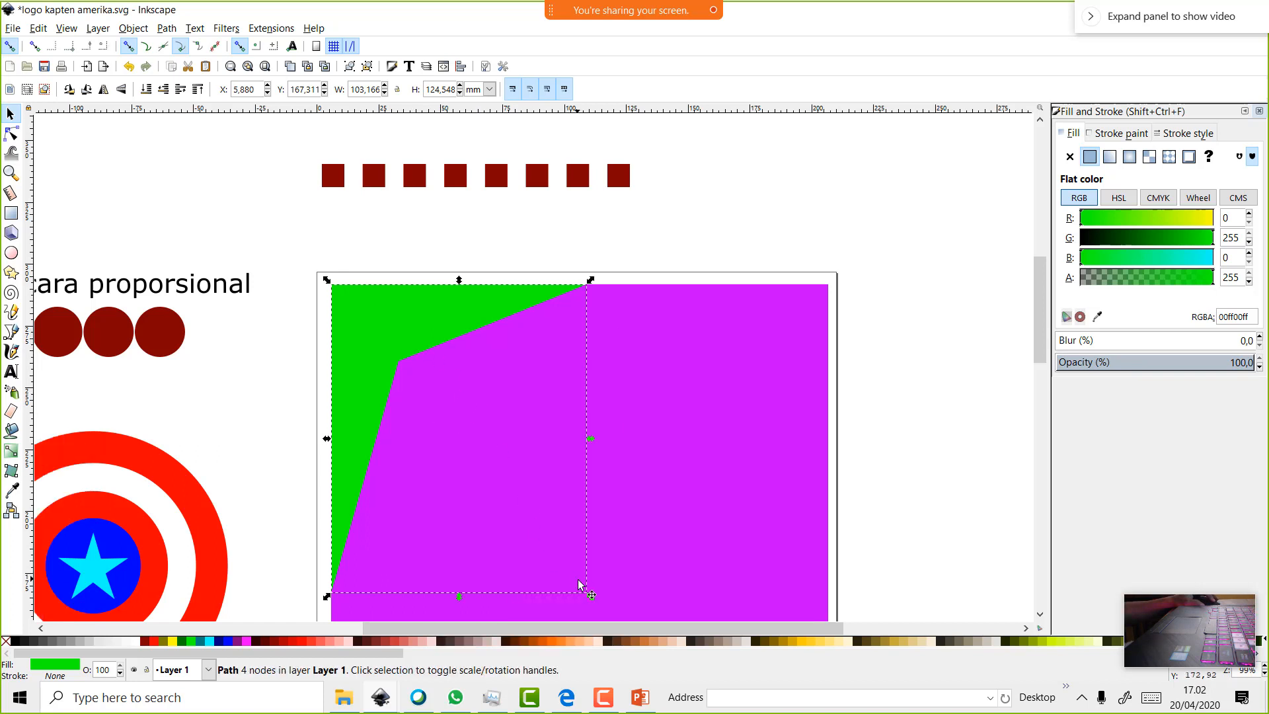
drag(590, 597, 608, 605)
click(134, 46)
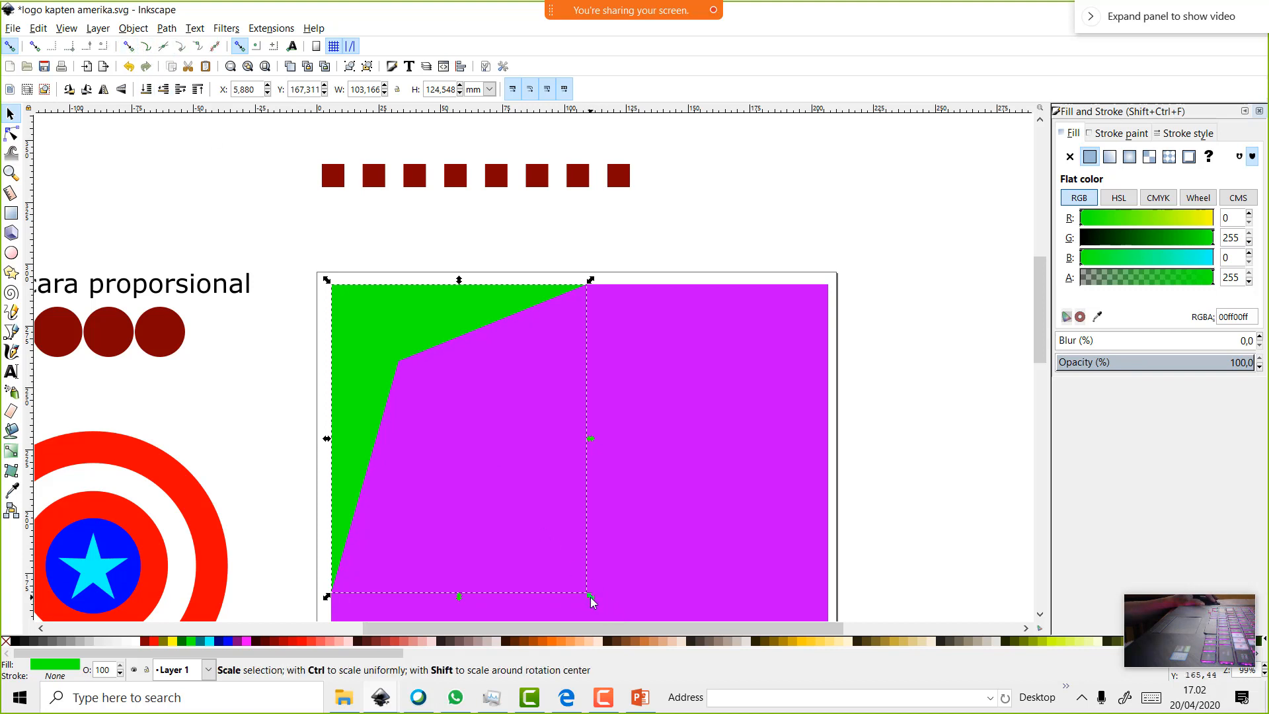
drag(590, 597, 624, 622)
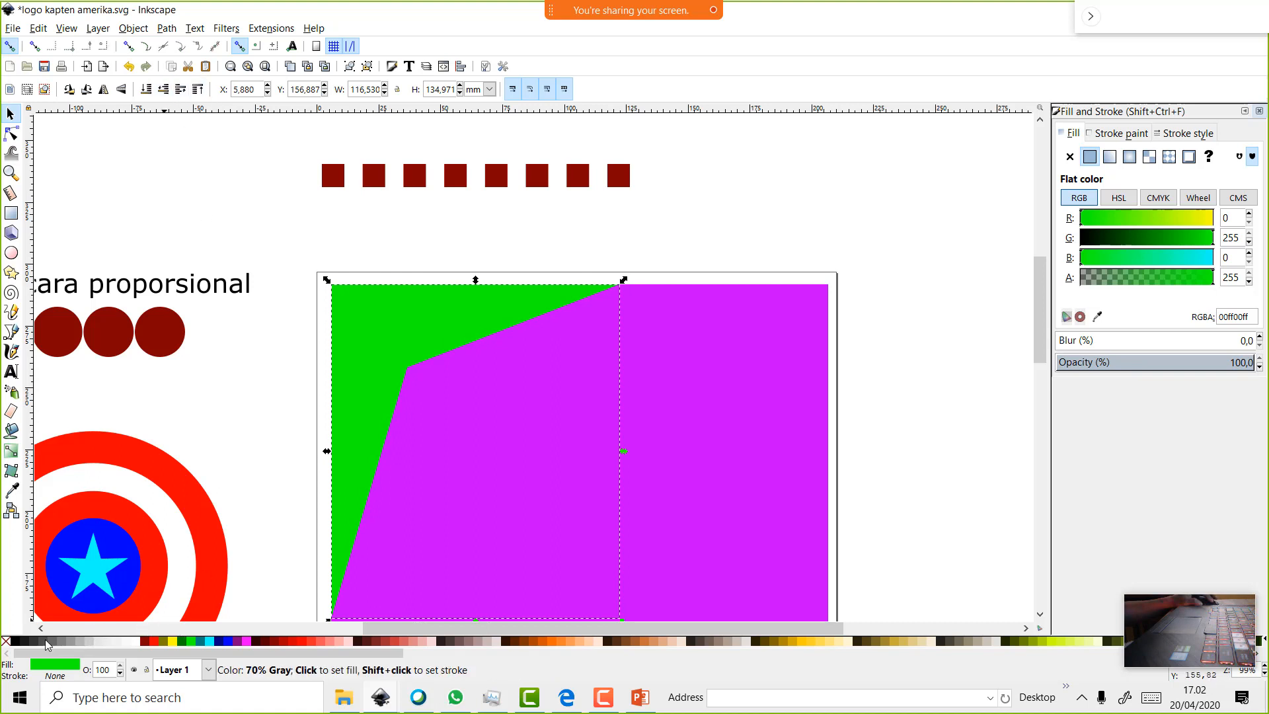
Fill the copy 70% gray, lower it beneath the wedge, and reduce its opacity to about 39%
click(46, 645)
click(164, 93)
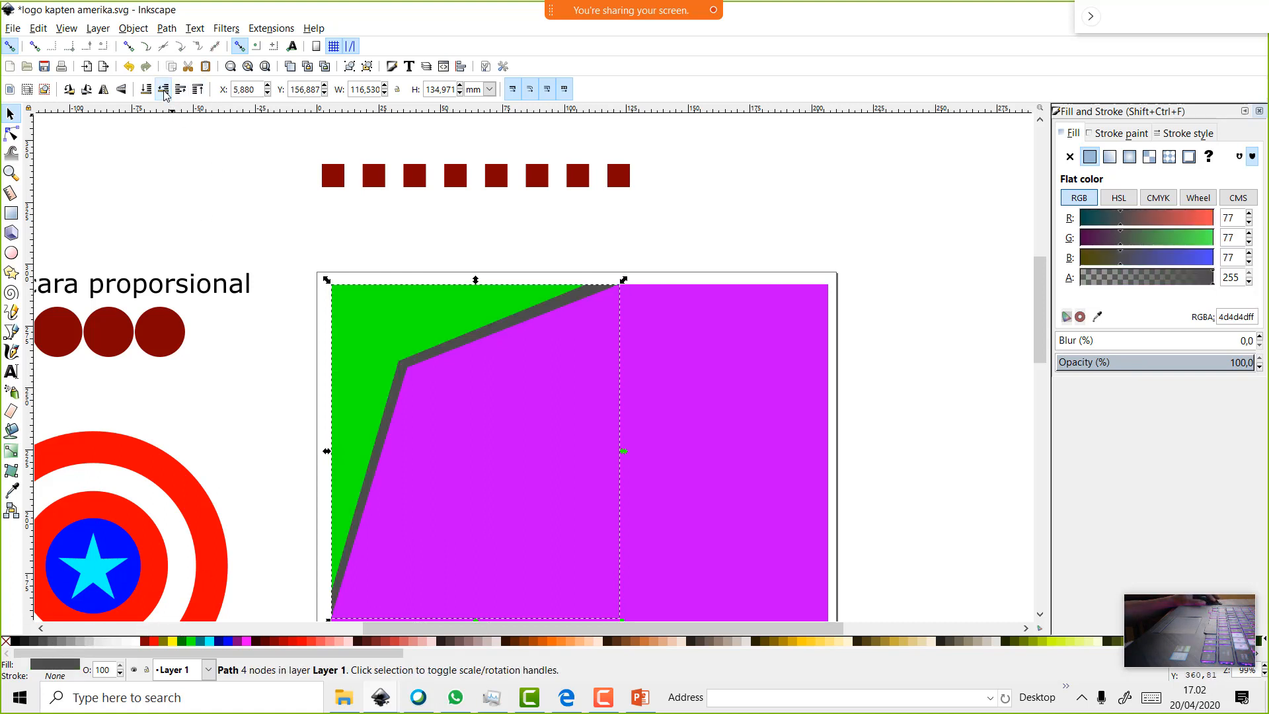
click(556, 305)
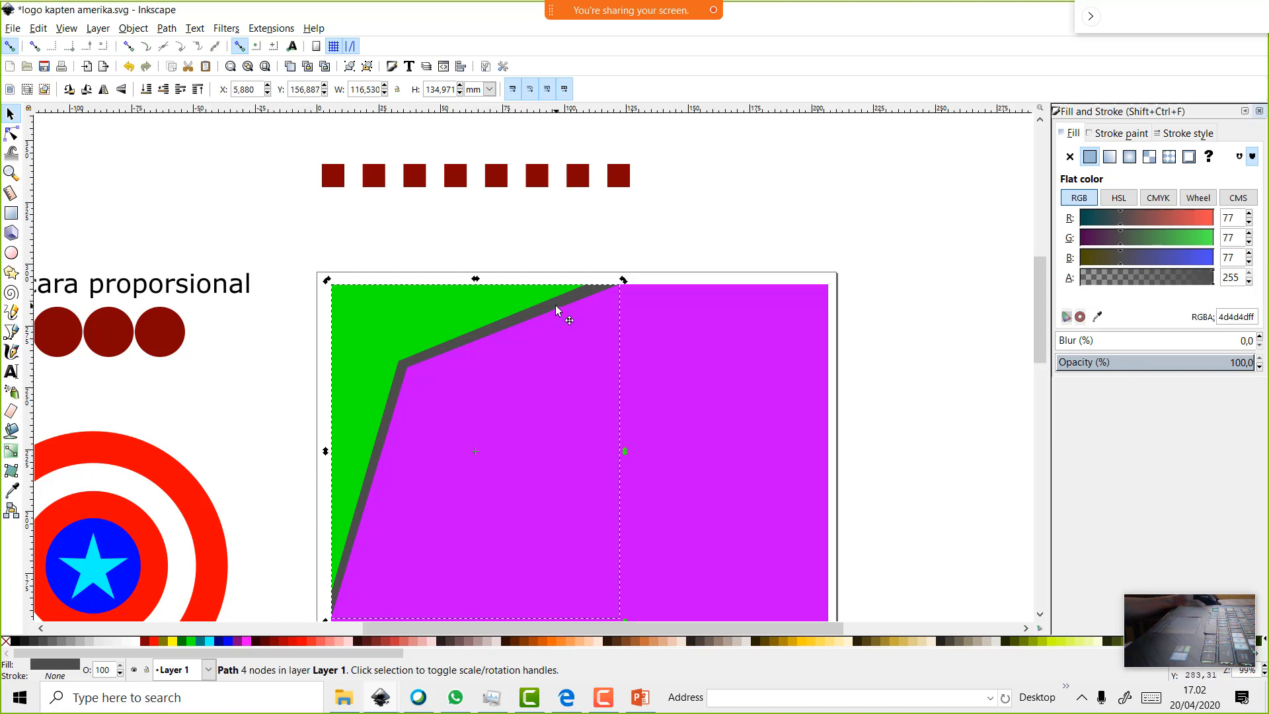
click(1260, 366)
click(1260, 367)
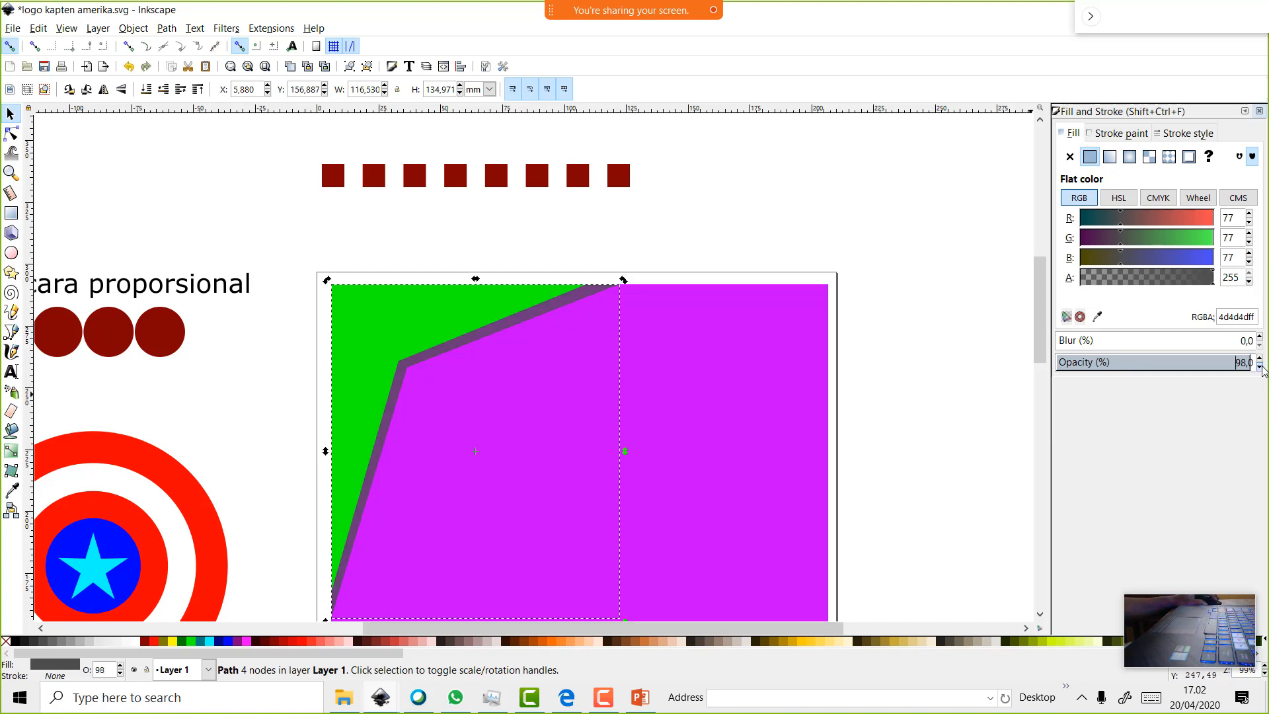
drag(1260, 367, 1263, 372)
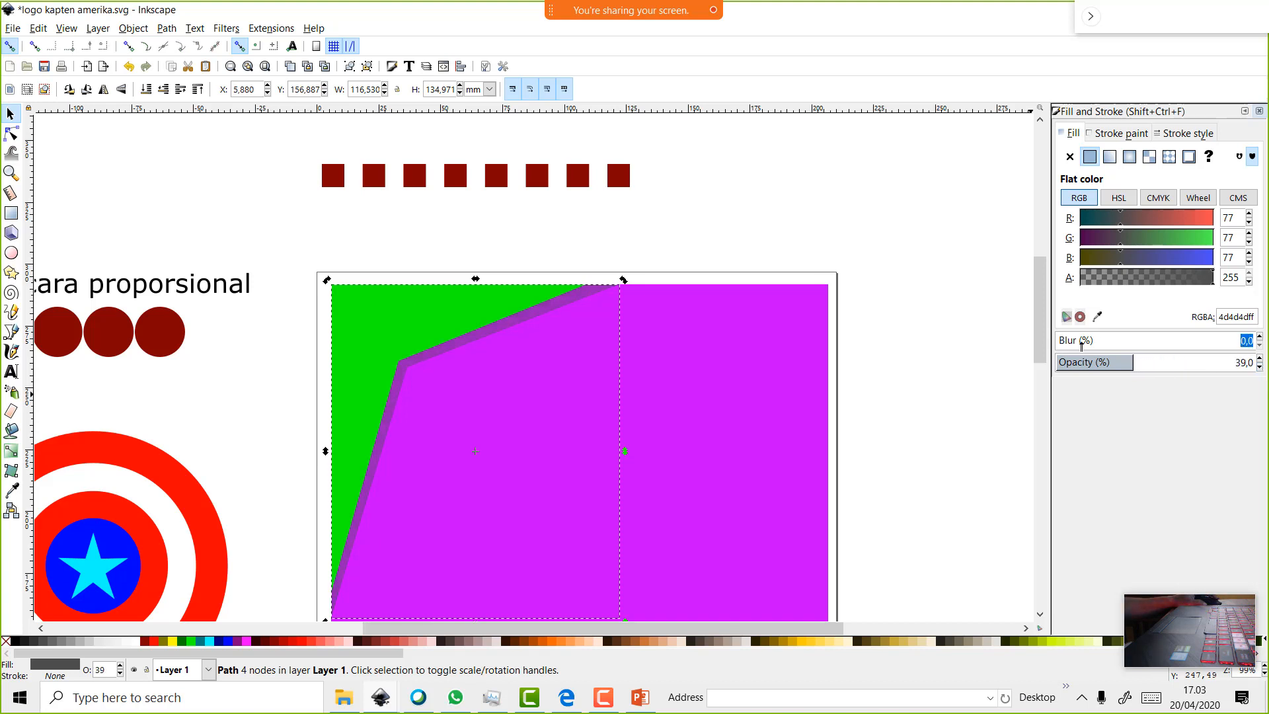
scroll(1041, 324, down, 4)
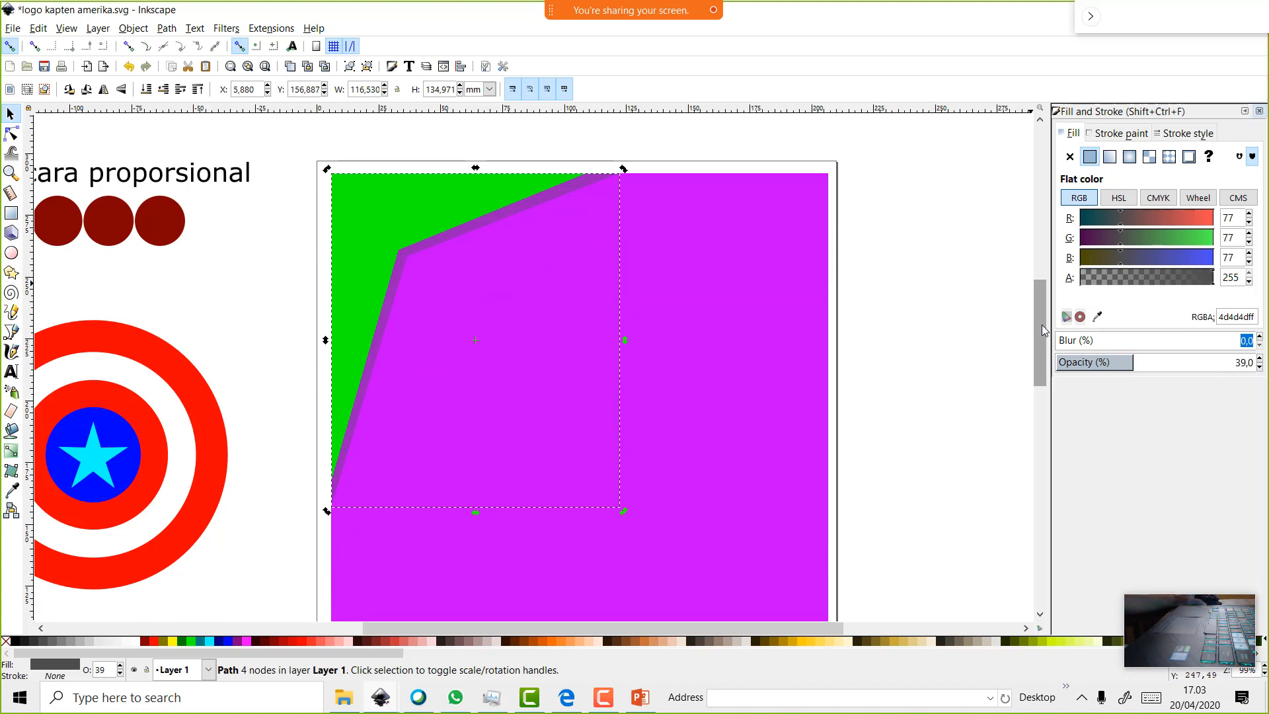
scroll(978, 295, down, 1)
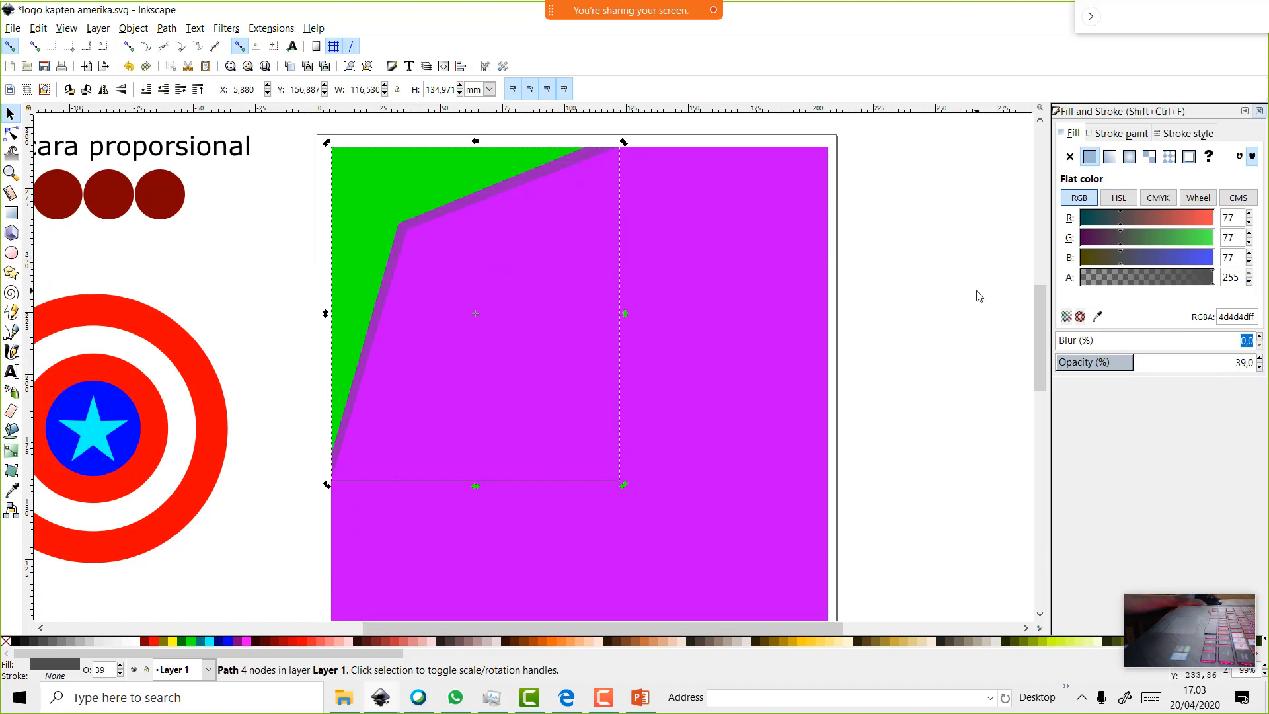
scroll(979, 295, up, 1)
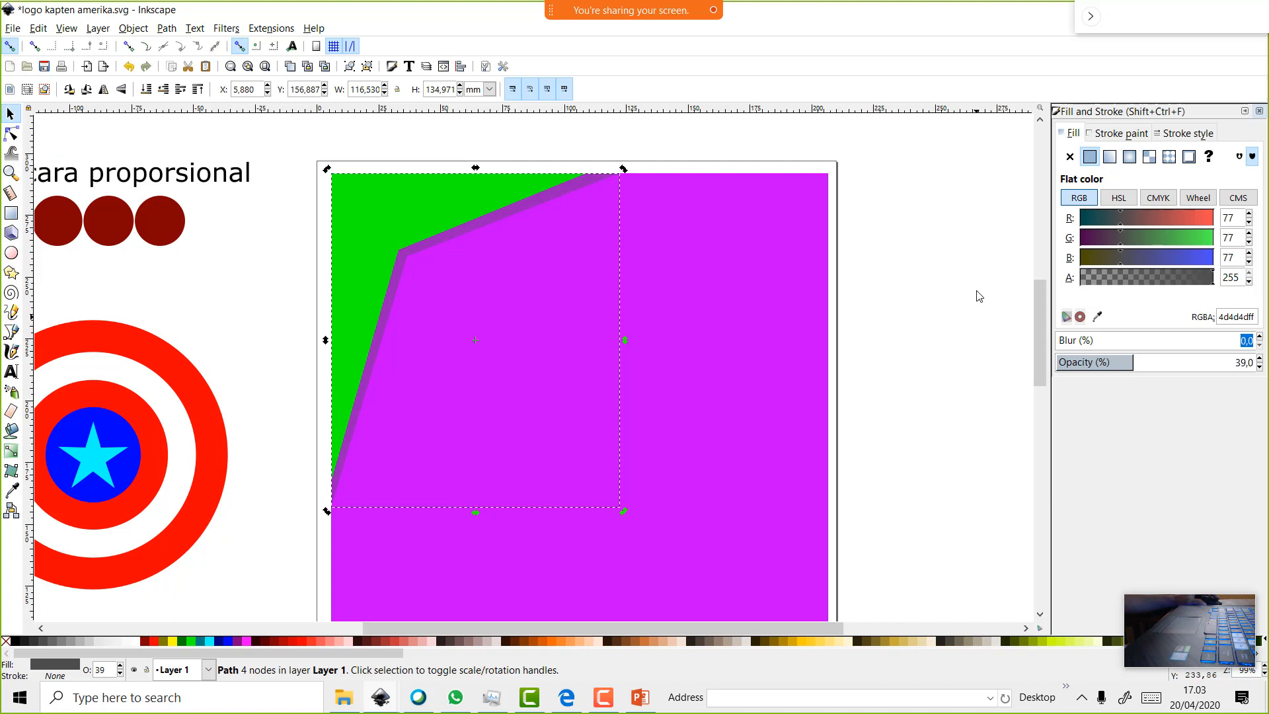
click(1121, 364)
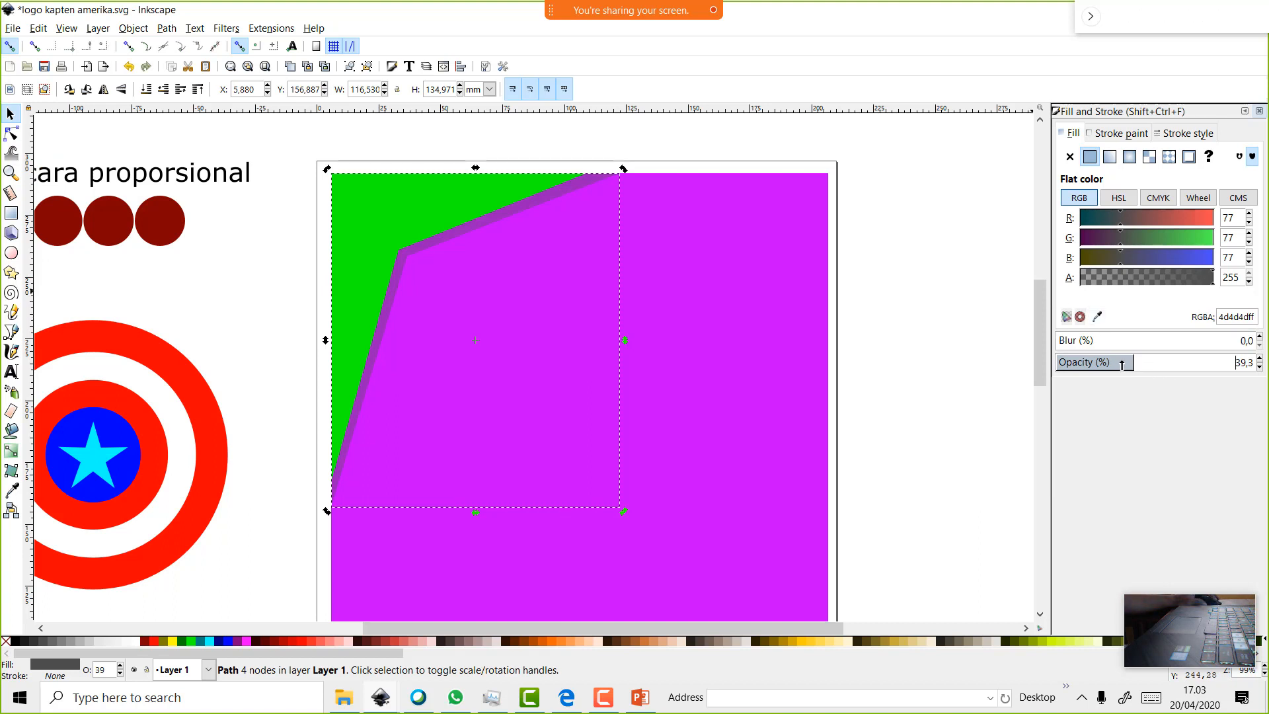
mouse_move(1121, 364)
mouse_down()
mouse_move(1069, 363)
mouse_move(1121, 371)
mouse_move(1101, 367)
mouse_up()
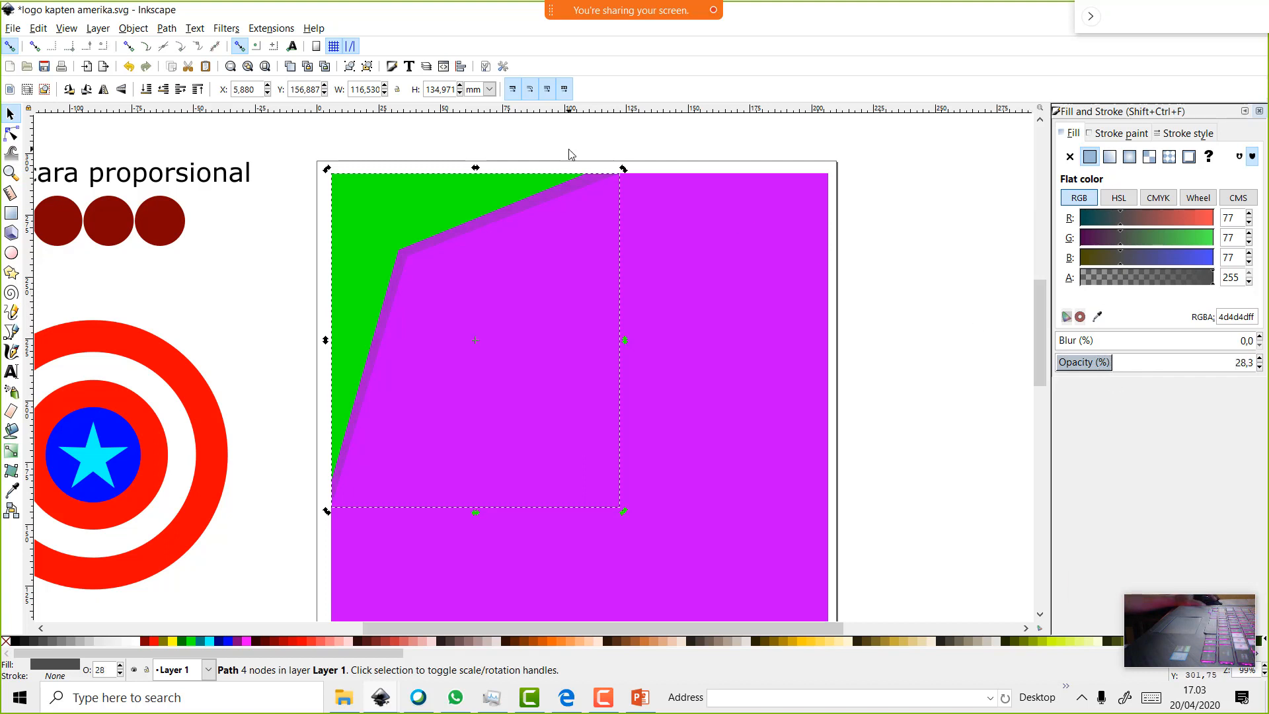
Duplicate the green wedge, enlarge the copy toward the lower right, fill it red, and lower it beneath
click(465, 185)
right_click(466, 185)
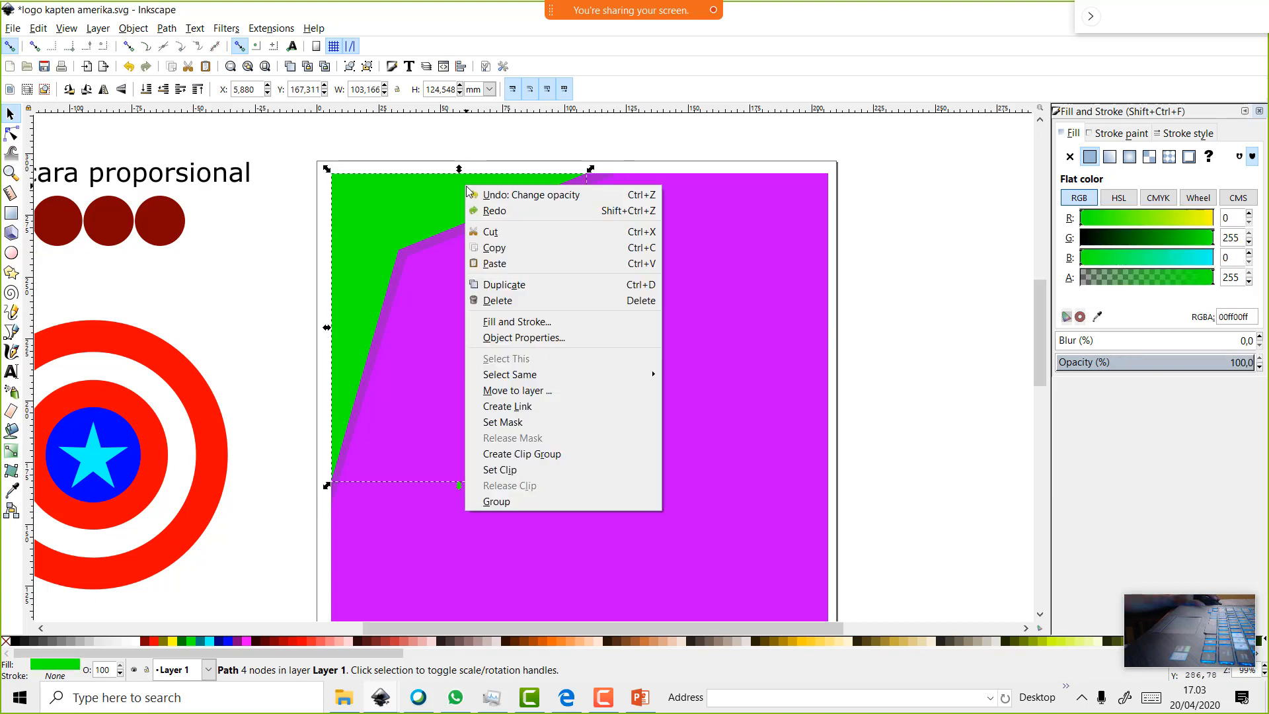
click(545, 284)
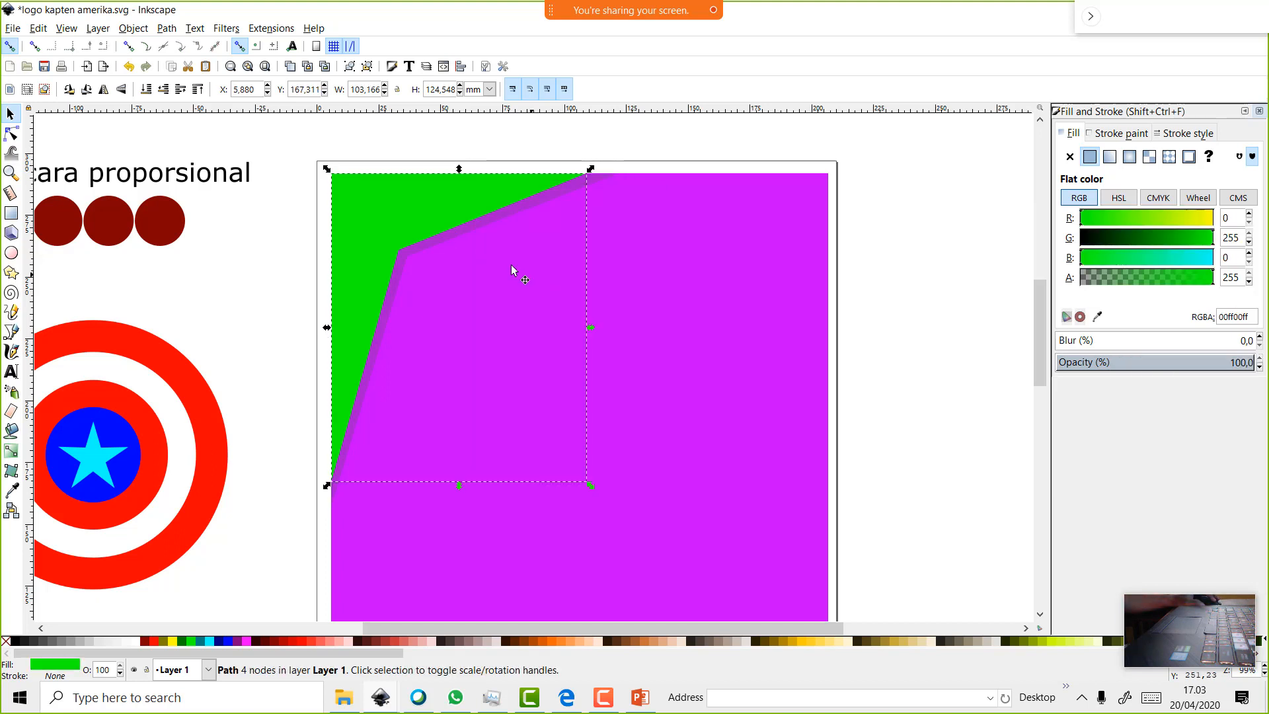
drag(593, 489, 744, 607)
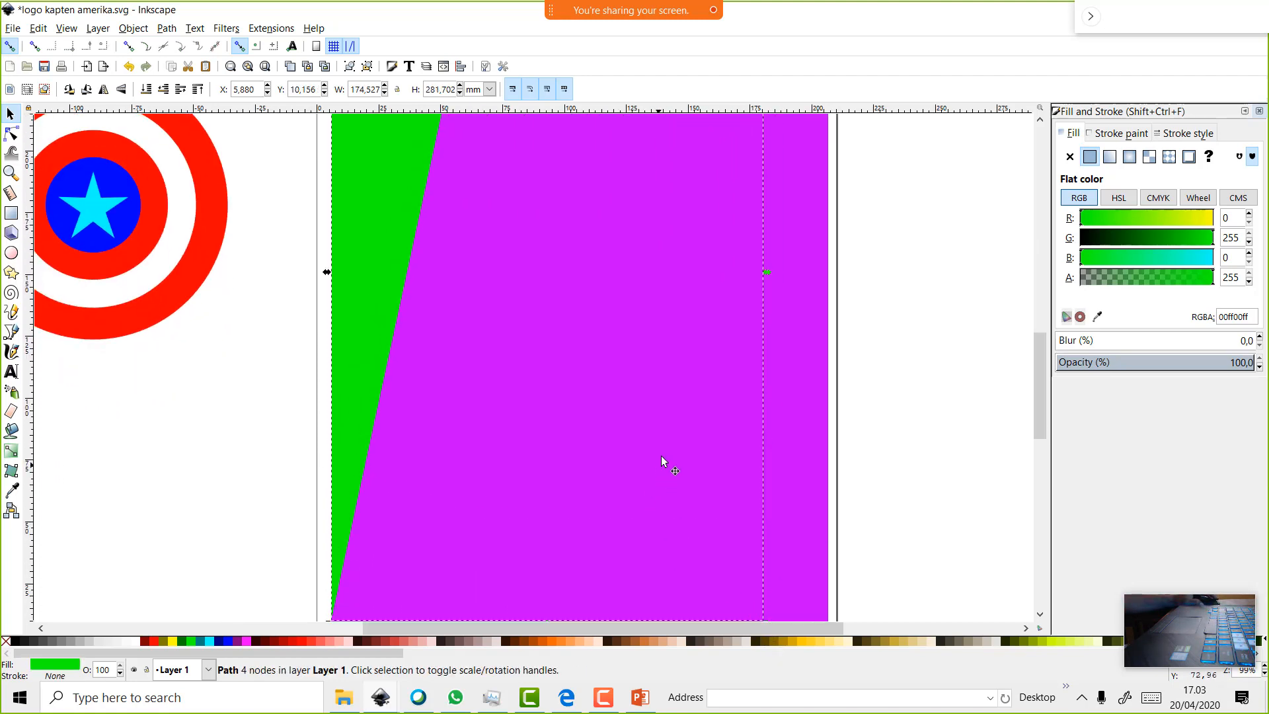
scroll(671, 418, down, 2)
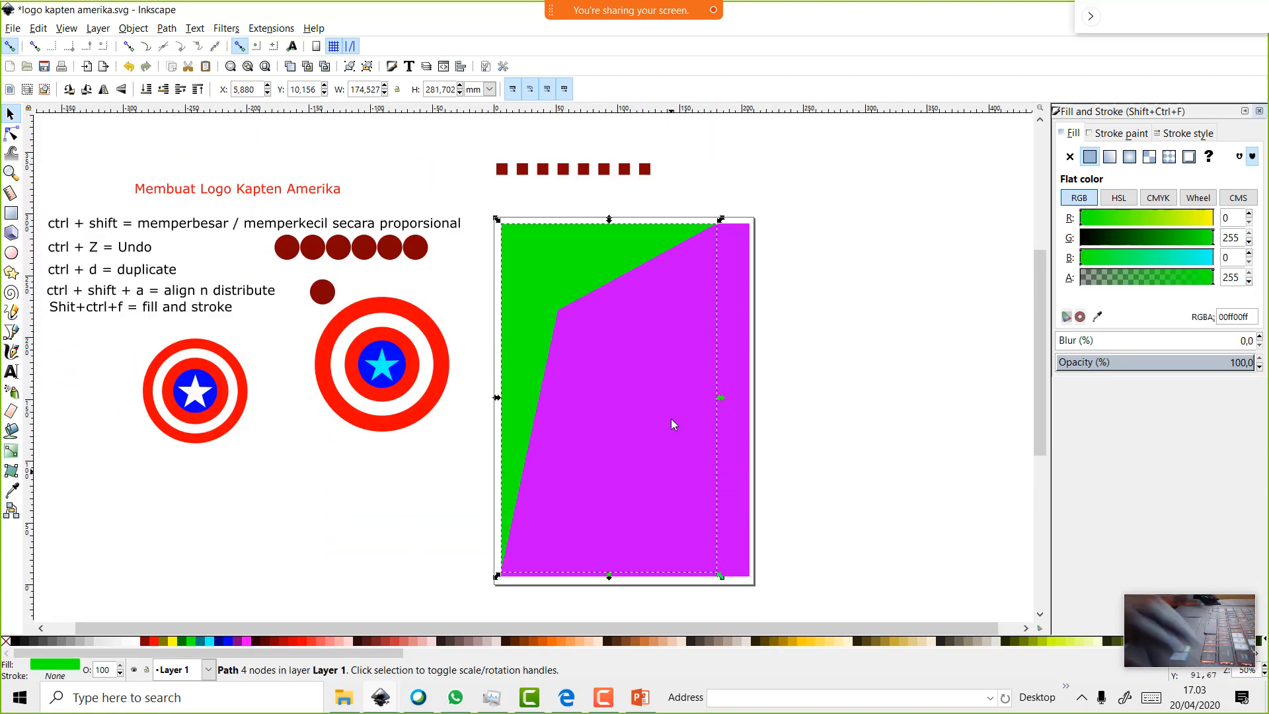
click(156, 645)
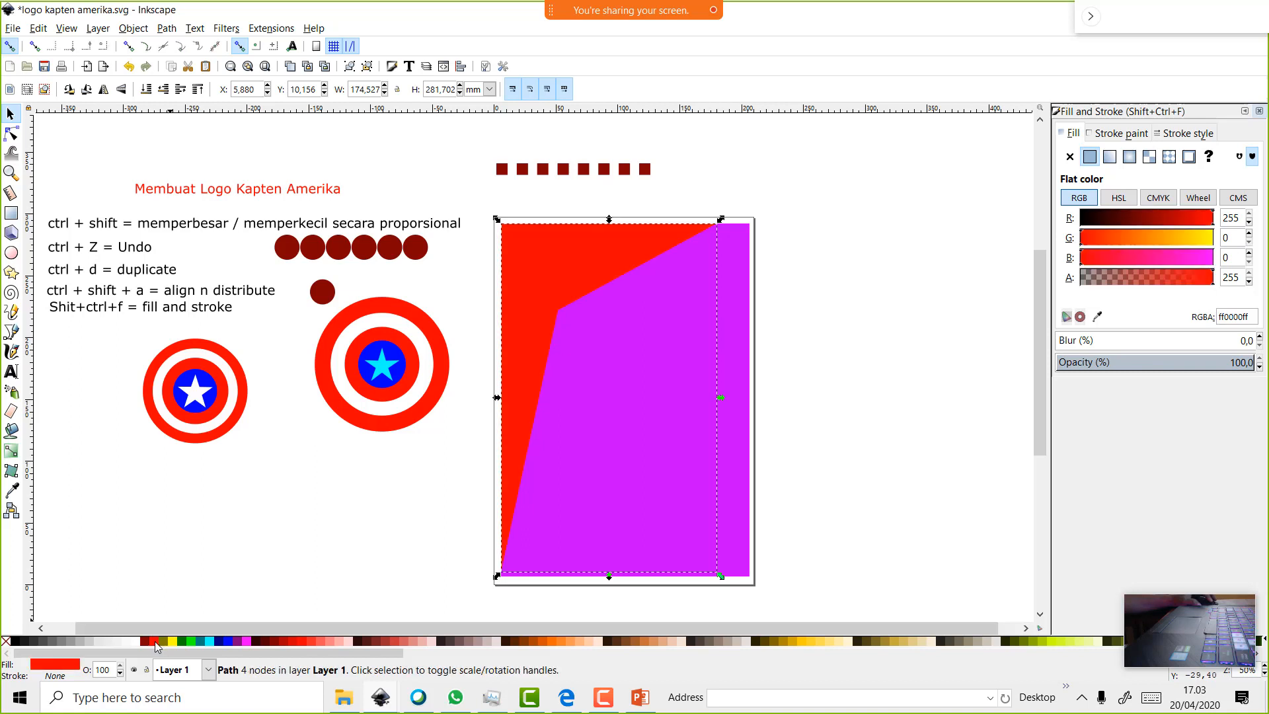
click(163, 89)
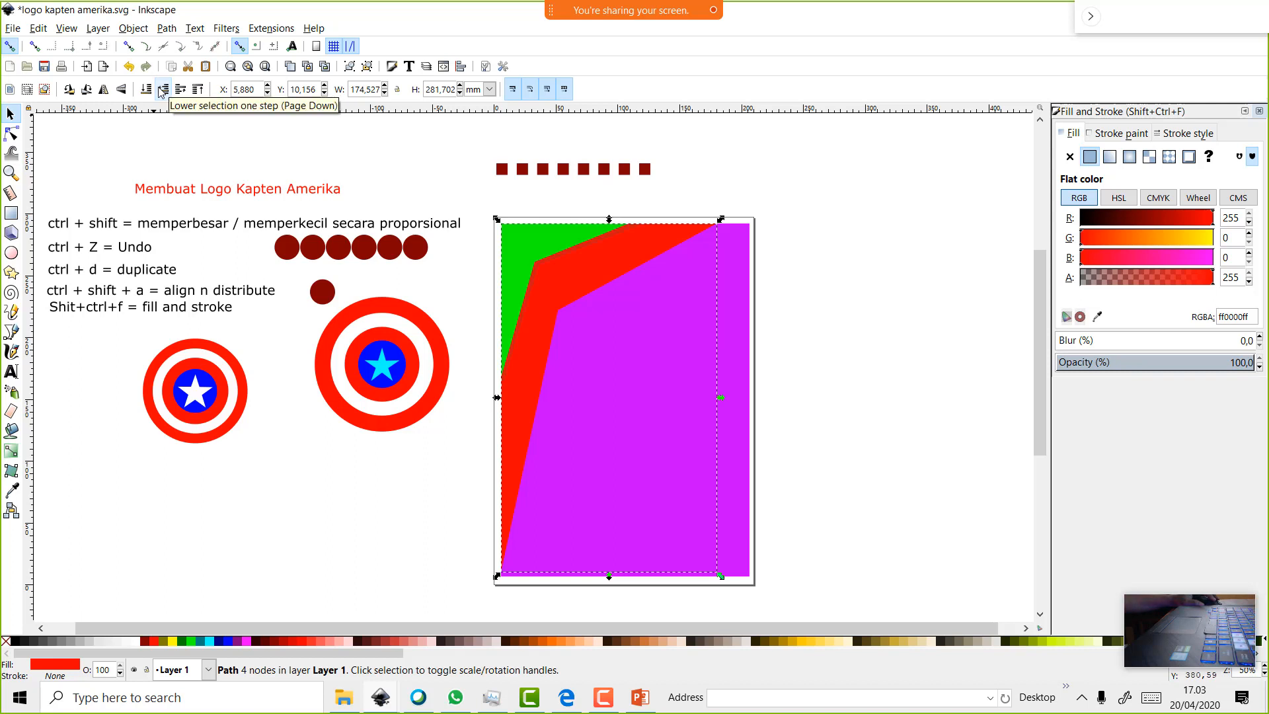
Undo an extra red duplicate and reselect the red band with its rotate handles
right_click(611, 271)
click(640, 367)
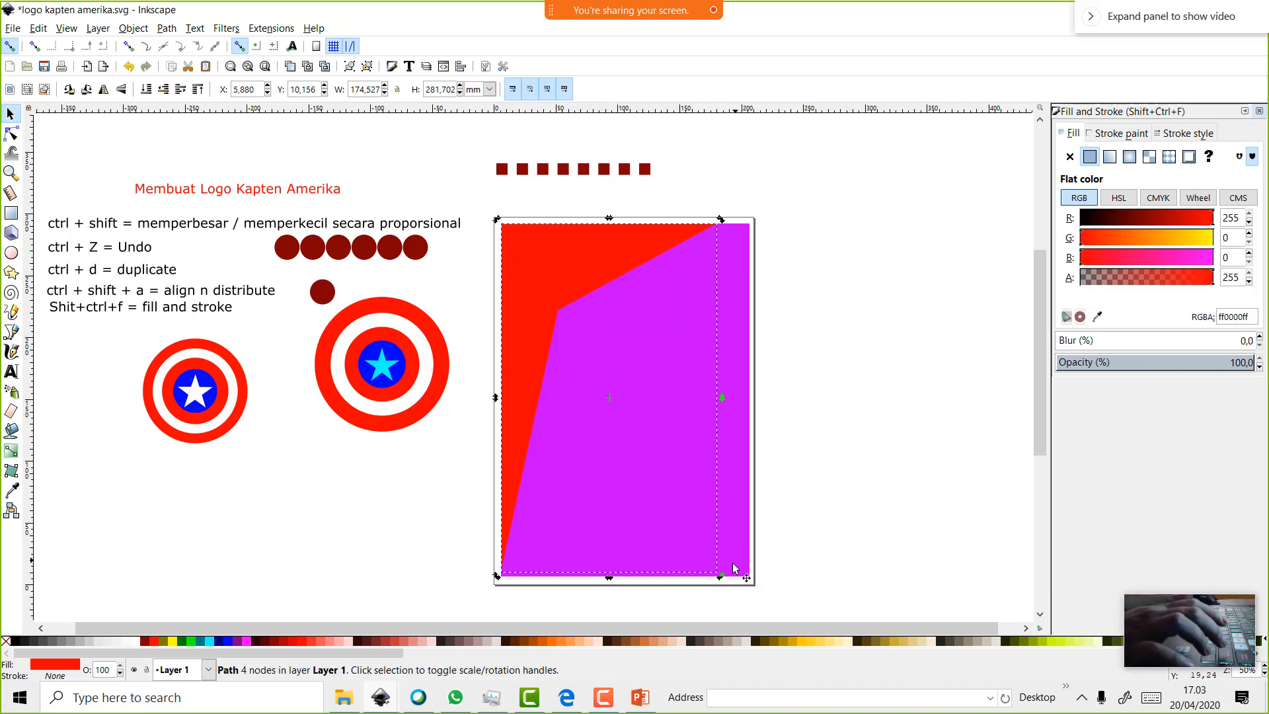
click(692, 450)
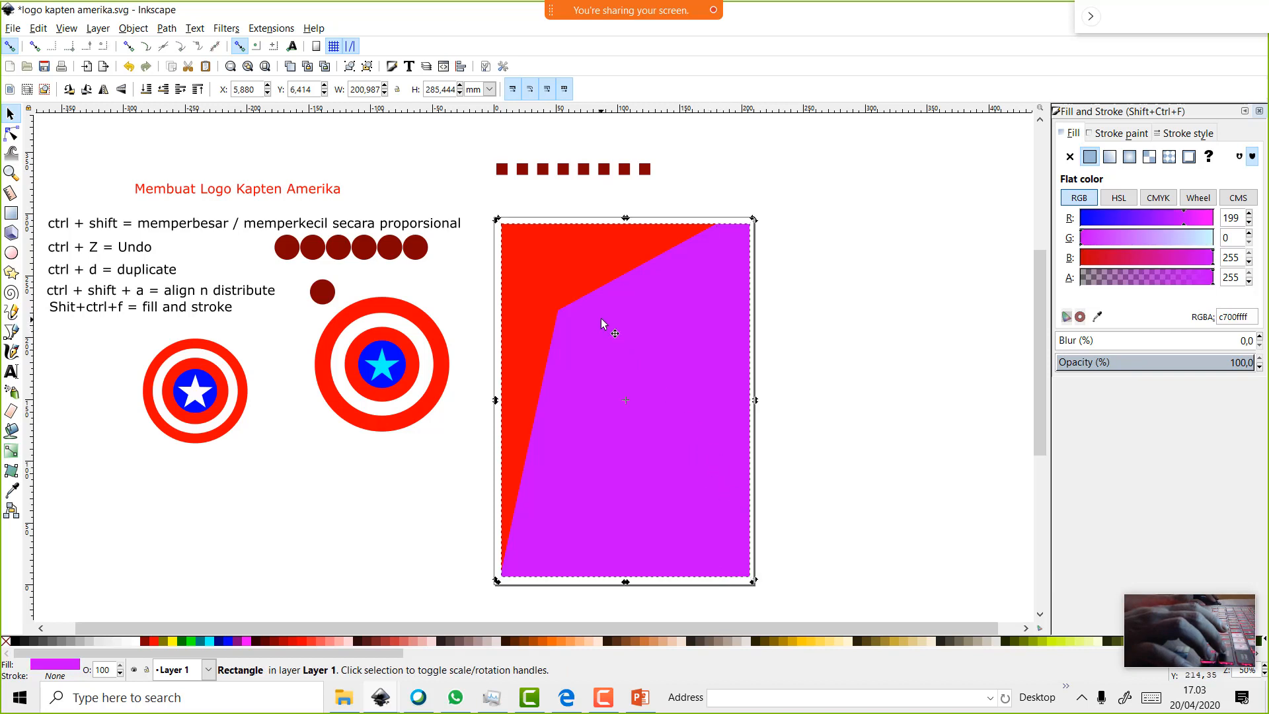
key(ctrl+z)
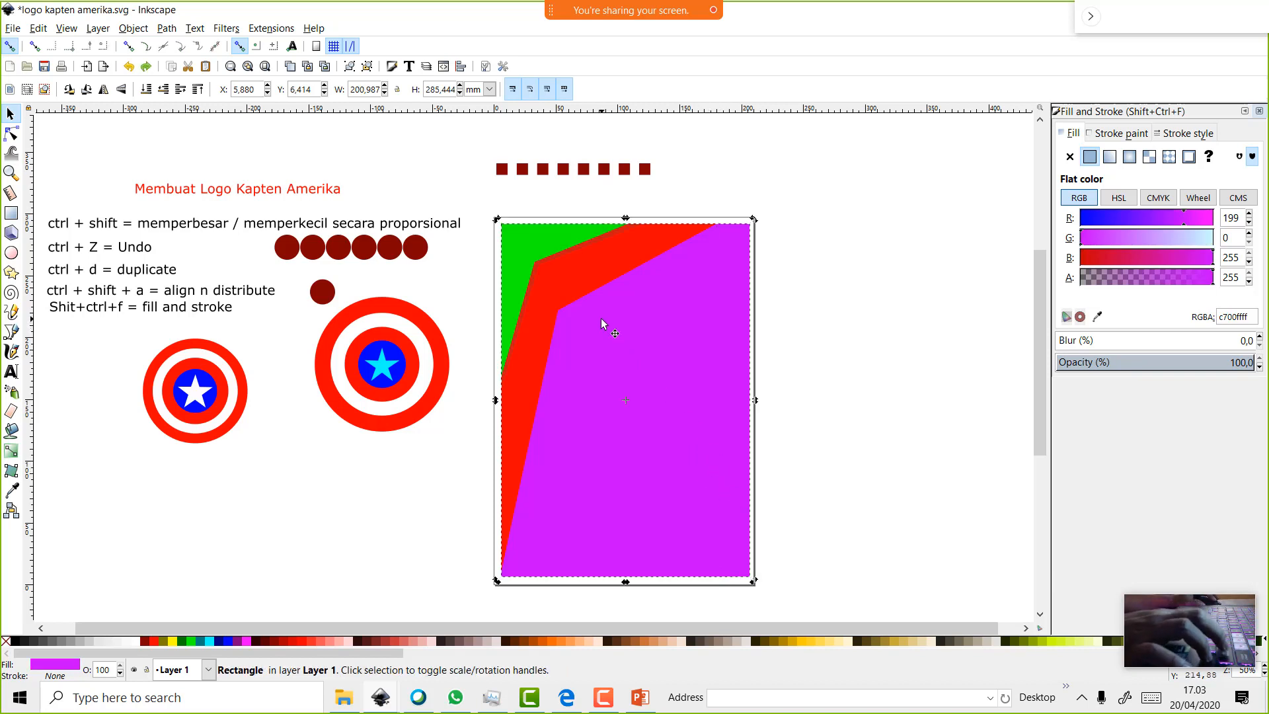
click(574, 292)
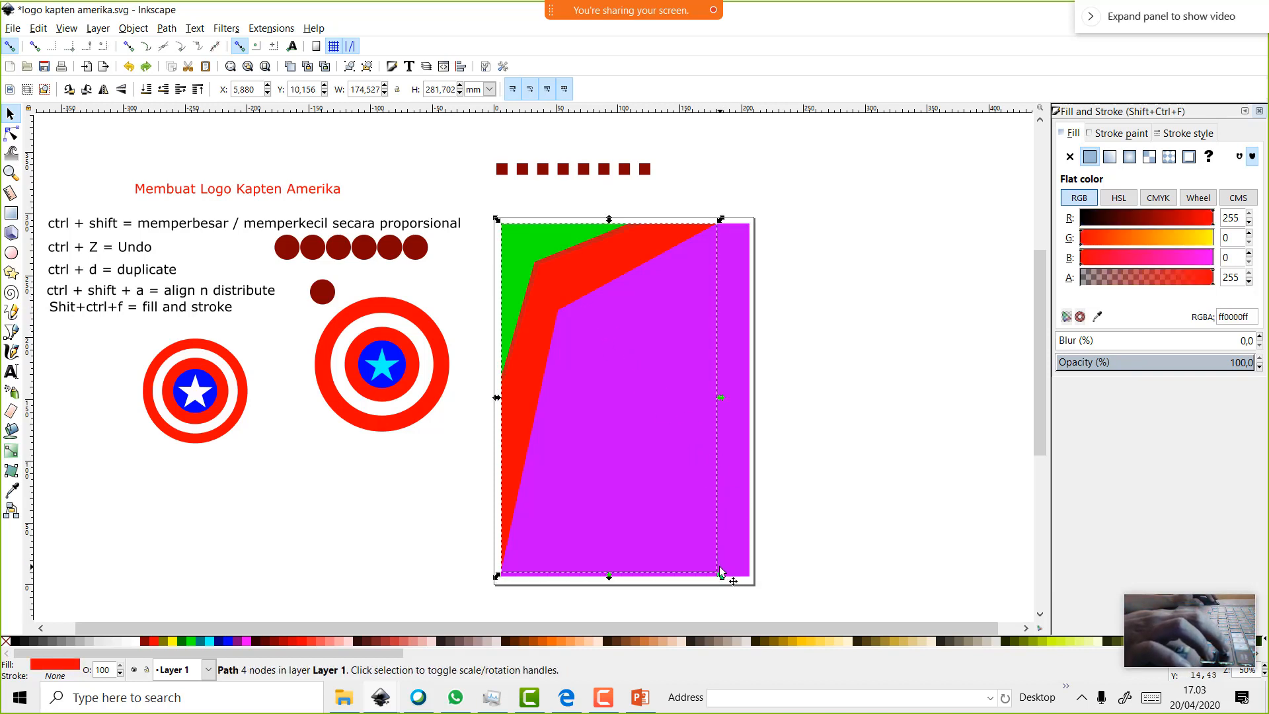
click(565, 277)
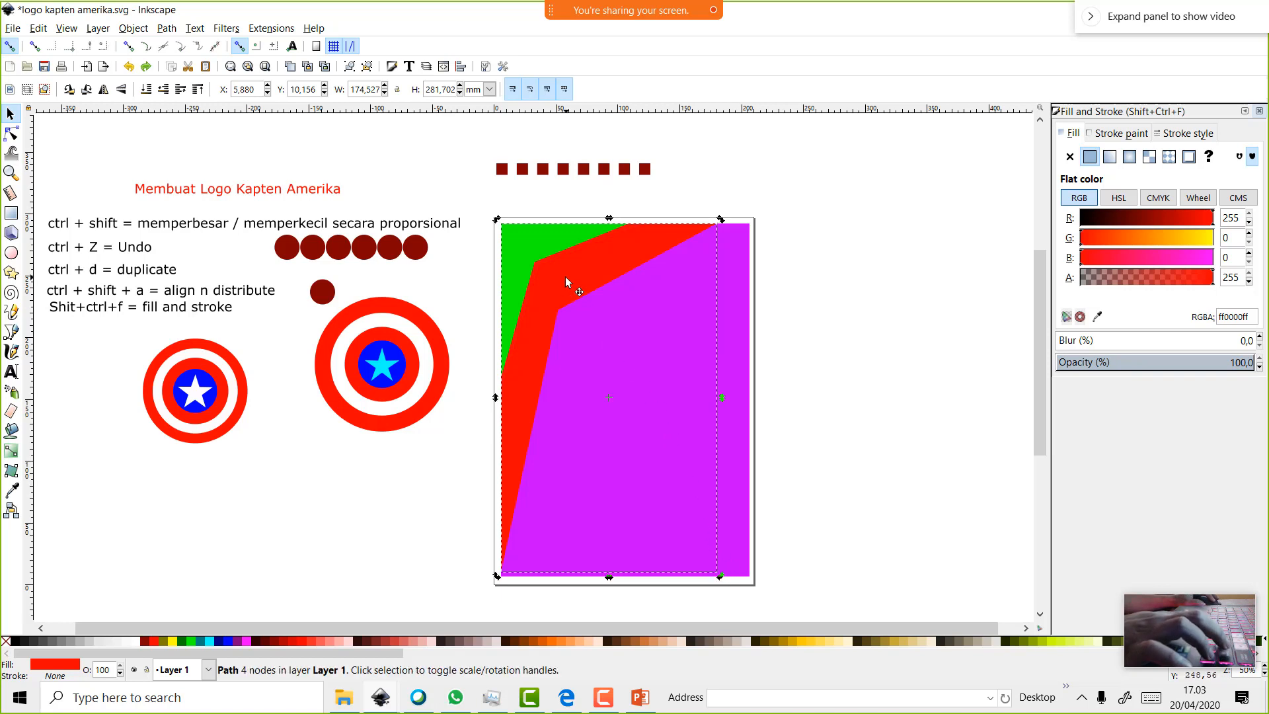
right_click(607, 270)
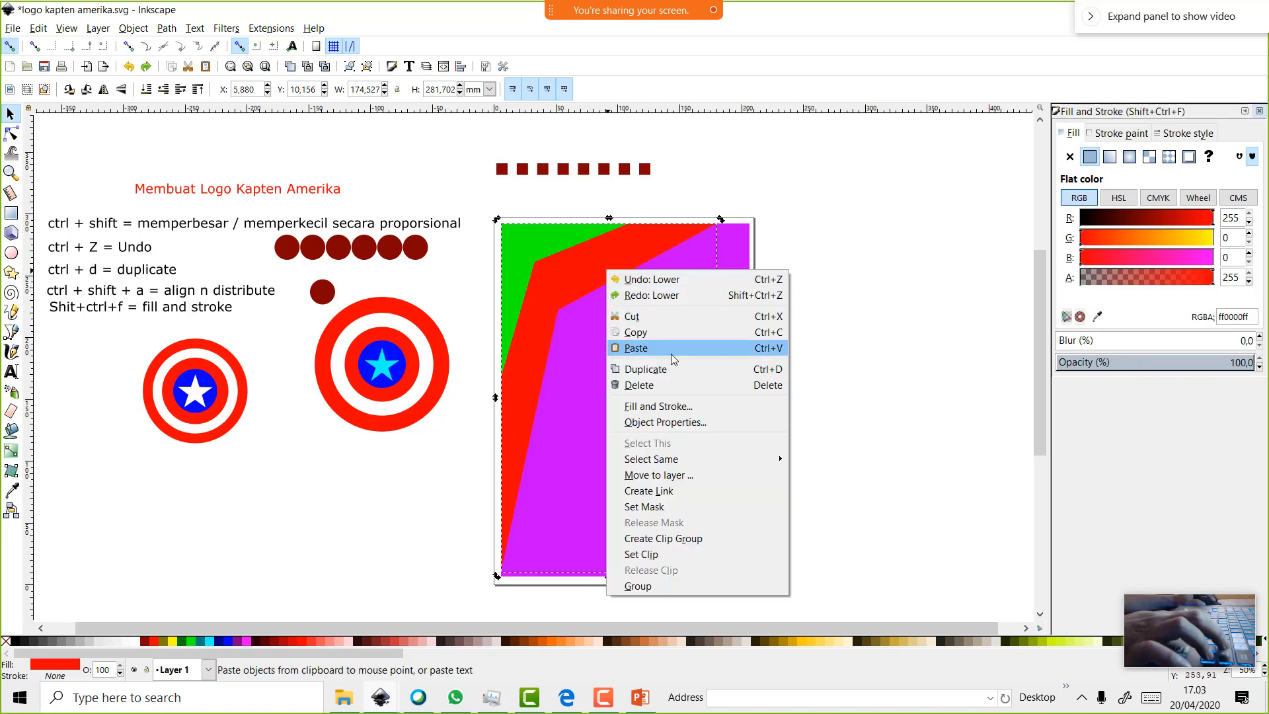
click(866, 492)
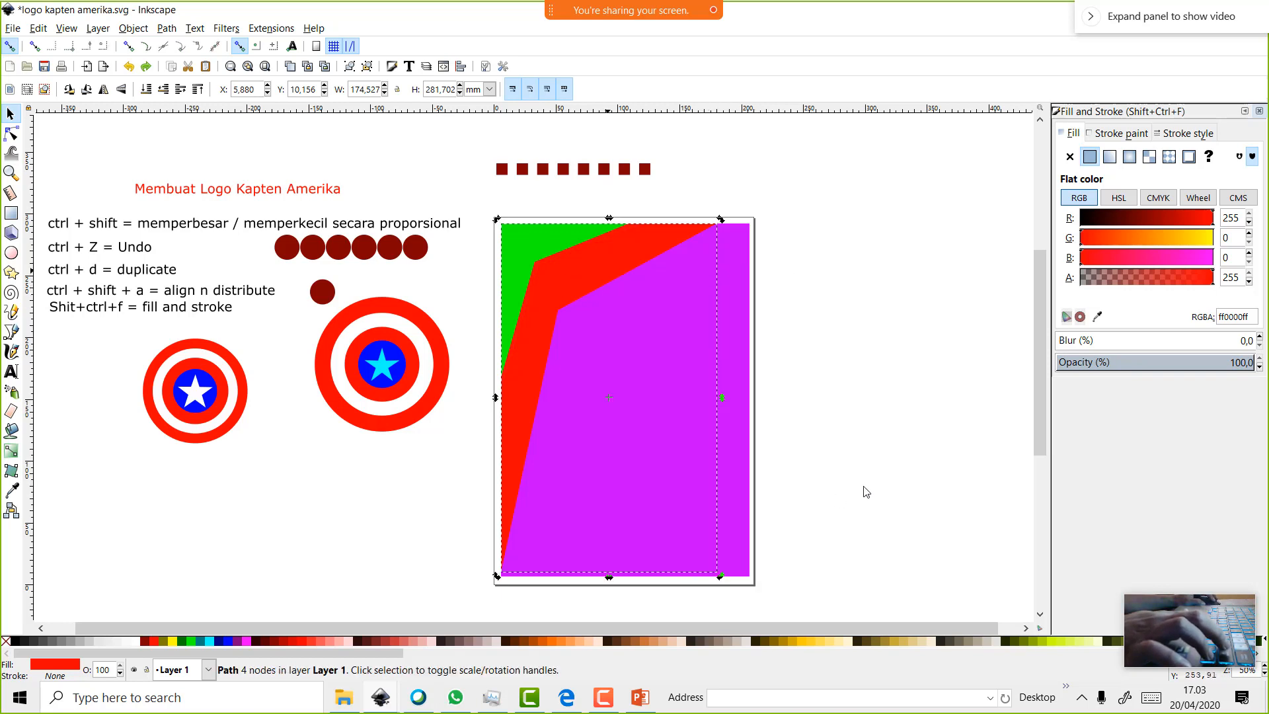
Duplicate the red band, lower the copy one step, and fill it gray 808080
right_click(586, 270)
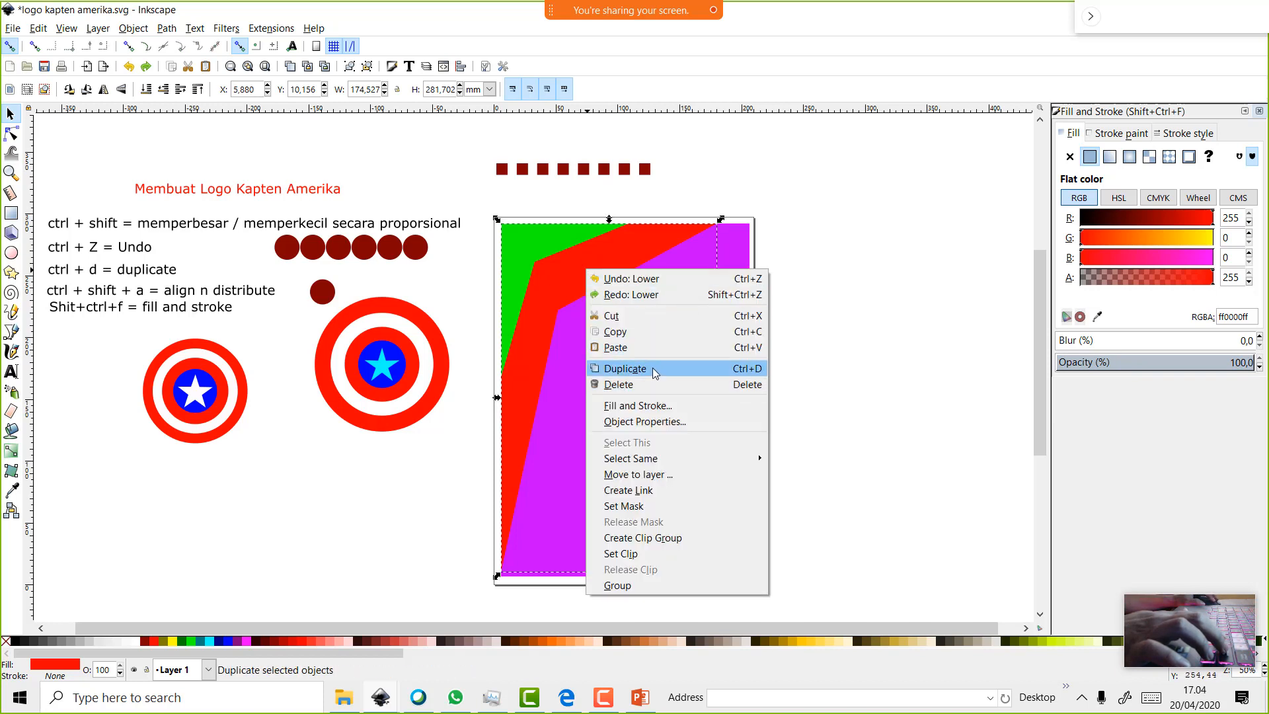
click(652, 368)
click(597, 273)
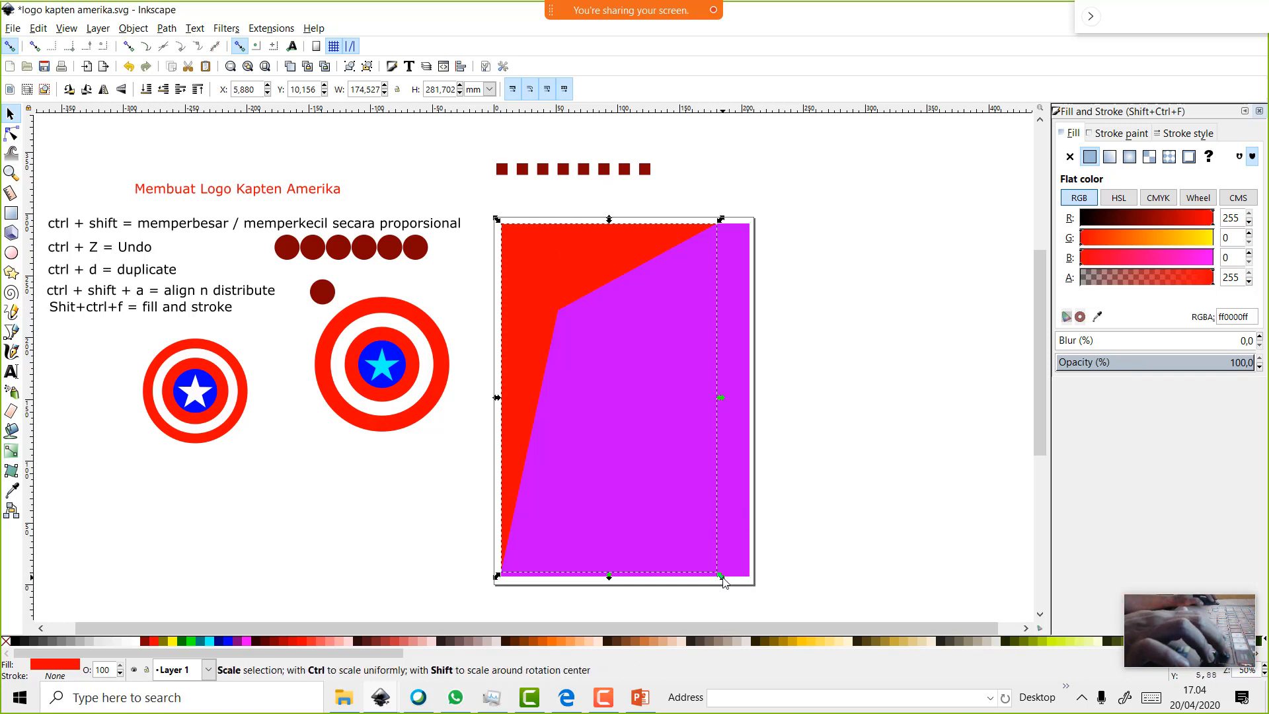
mouse_move(722, 576)
mouse_down()
mouse_move(751, 604)
mouse_move(738, 575)
mouse_up()
key(ctrl+z)
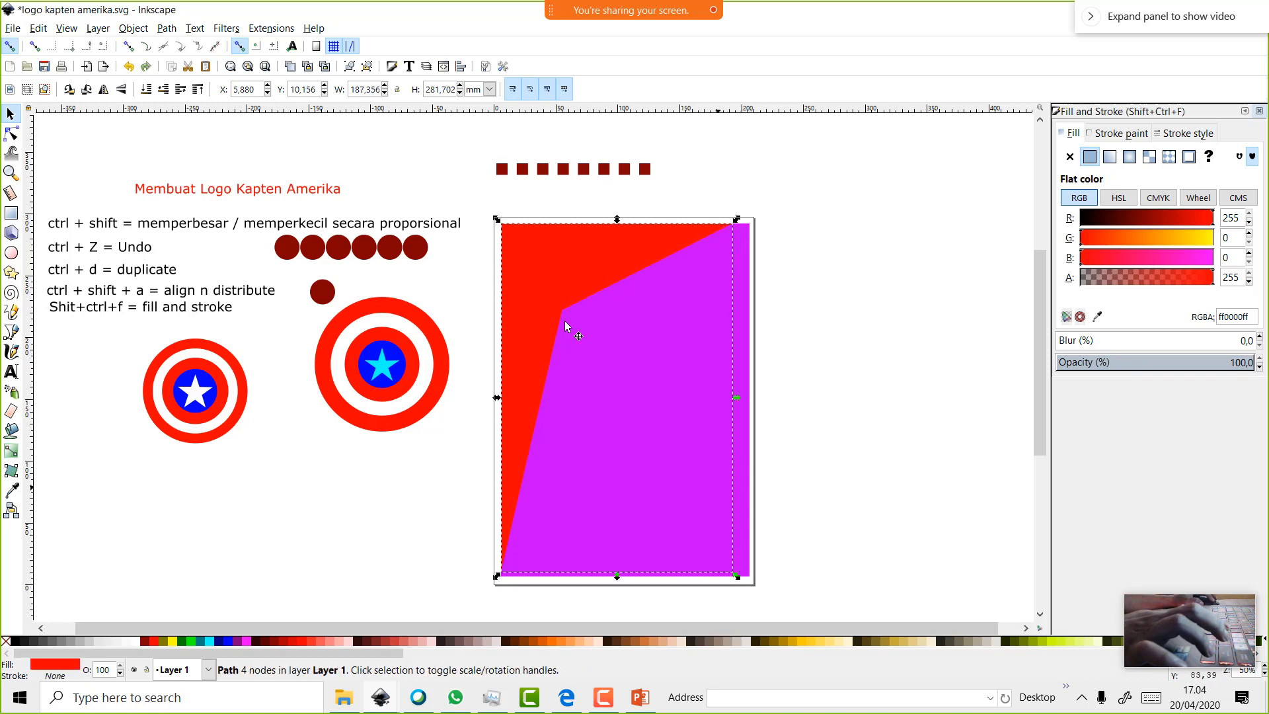
click(165, 89)
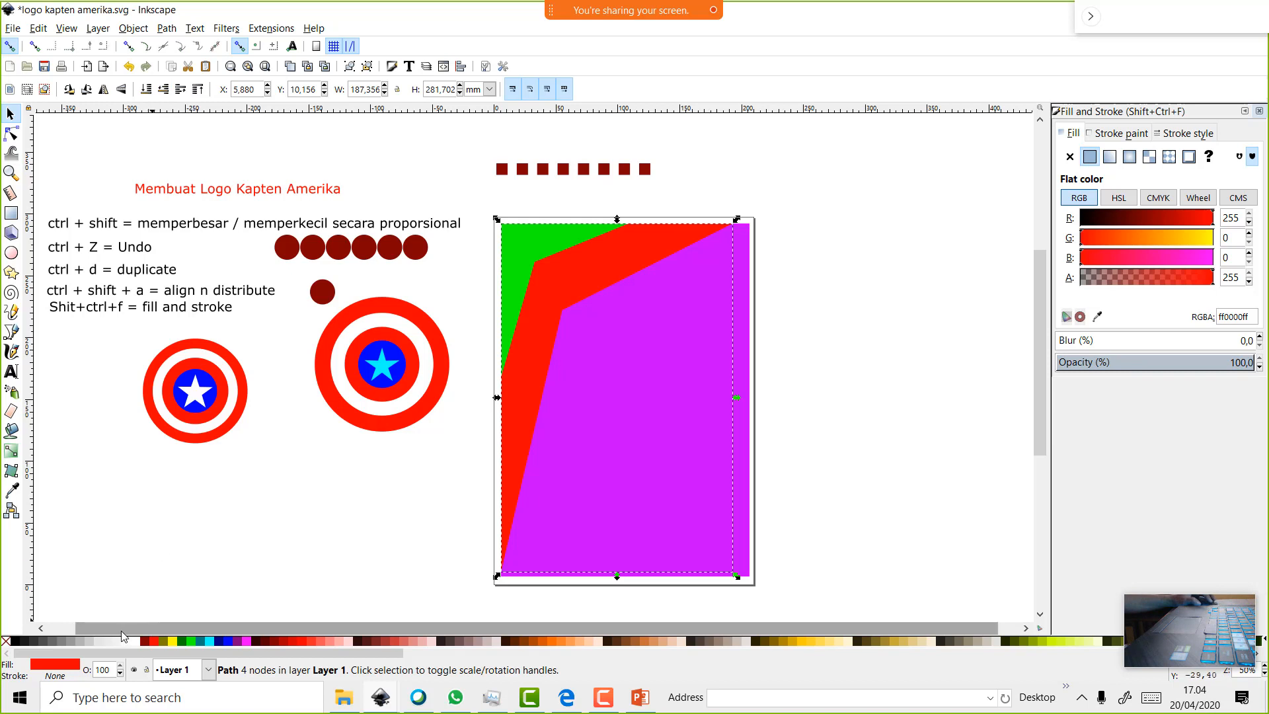
click(61, 639)
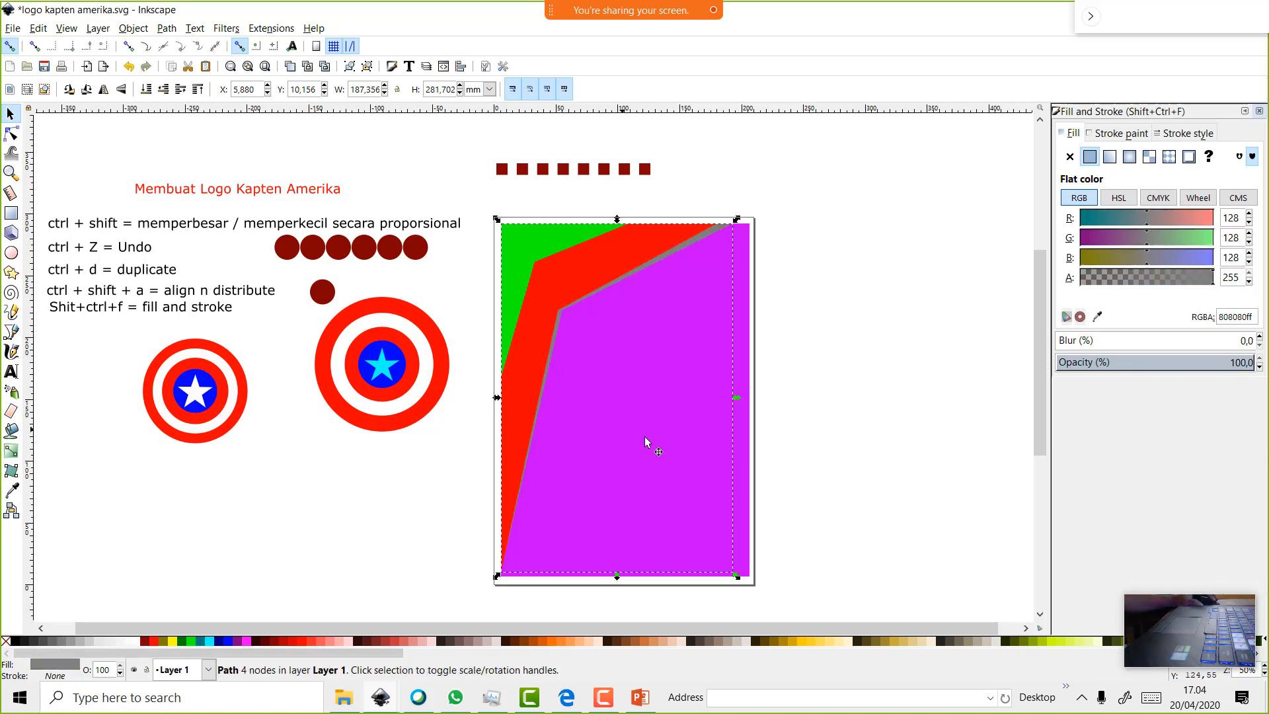
Lower the red band beneath the gray band
scroll(958, 364, up, 2)
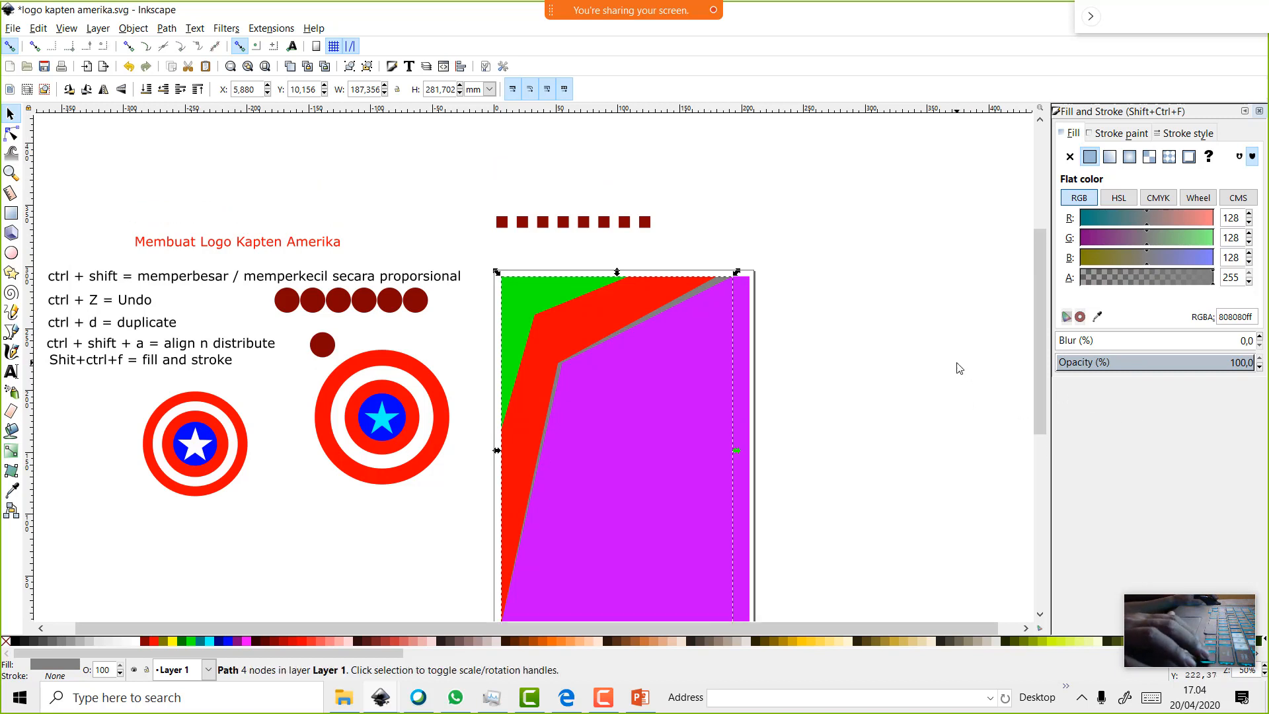
ctrl+scroll(959, 369, up, 2)
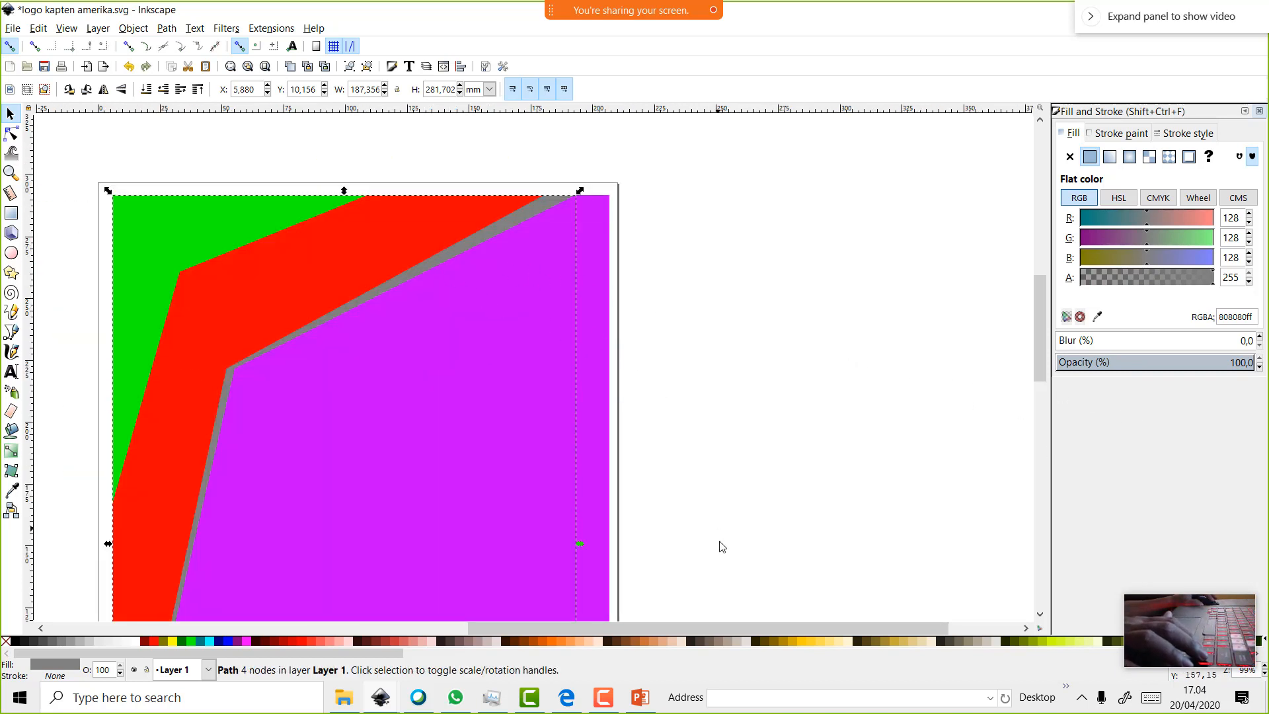
drag(747, 628, 673, 628)
click(458, 263)
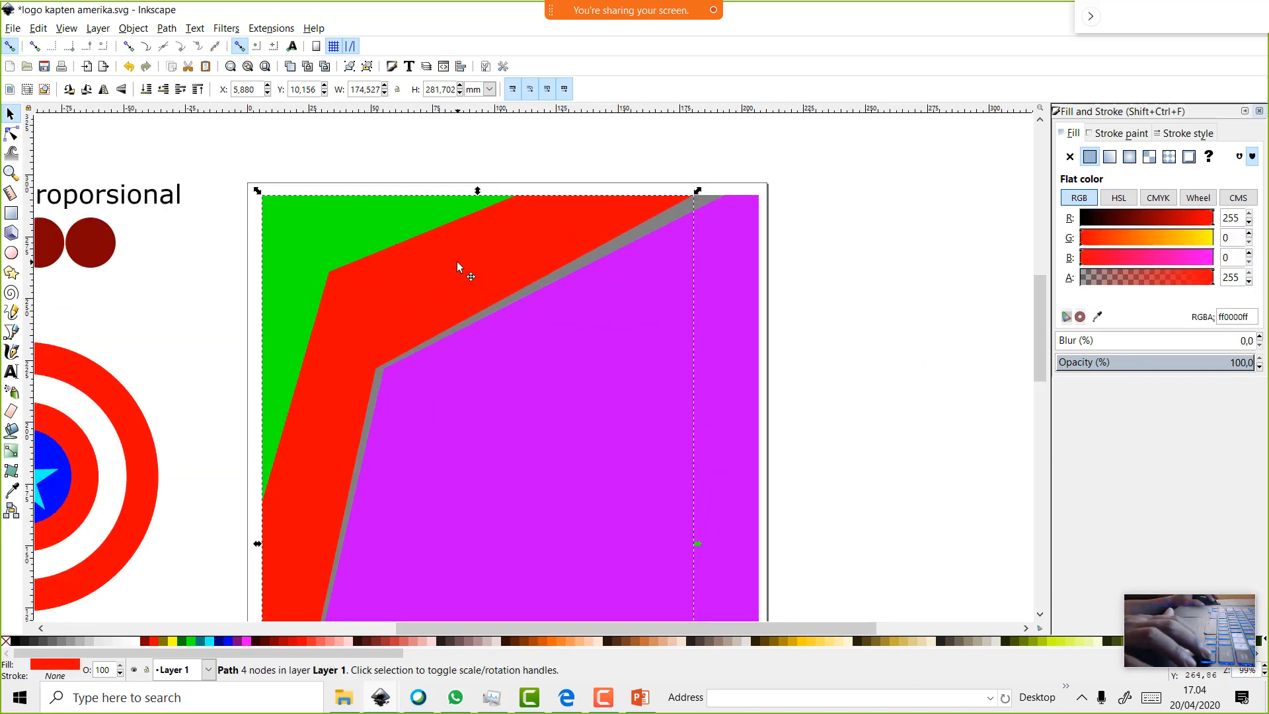
click(164, 91)
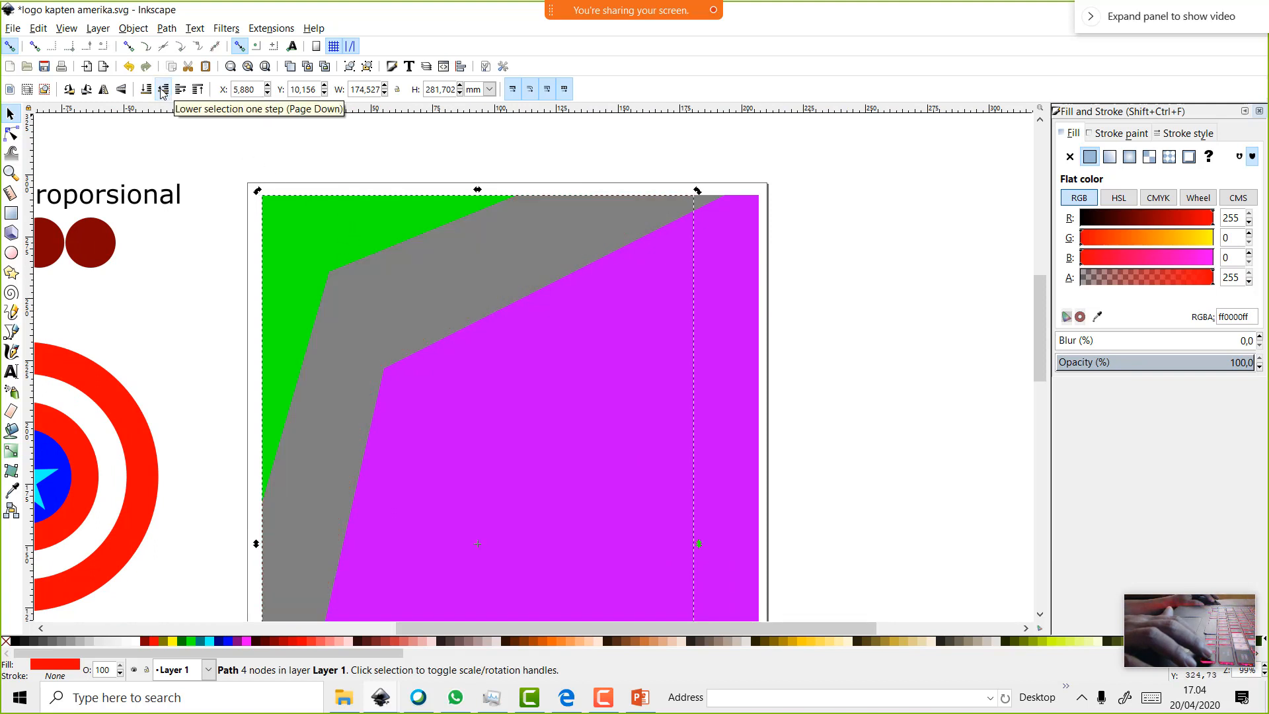
Shift the gray band up-left and the red band down-right to adjust their overlap
click(324, 232)
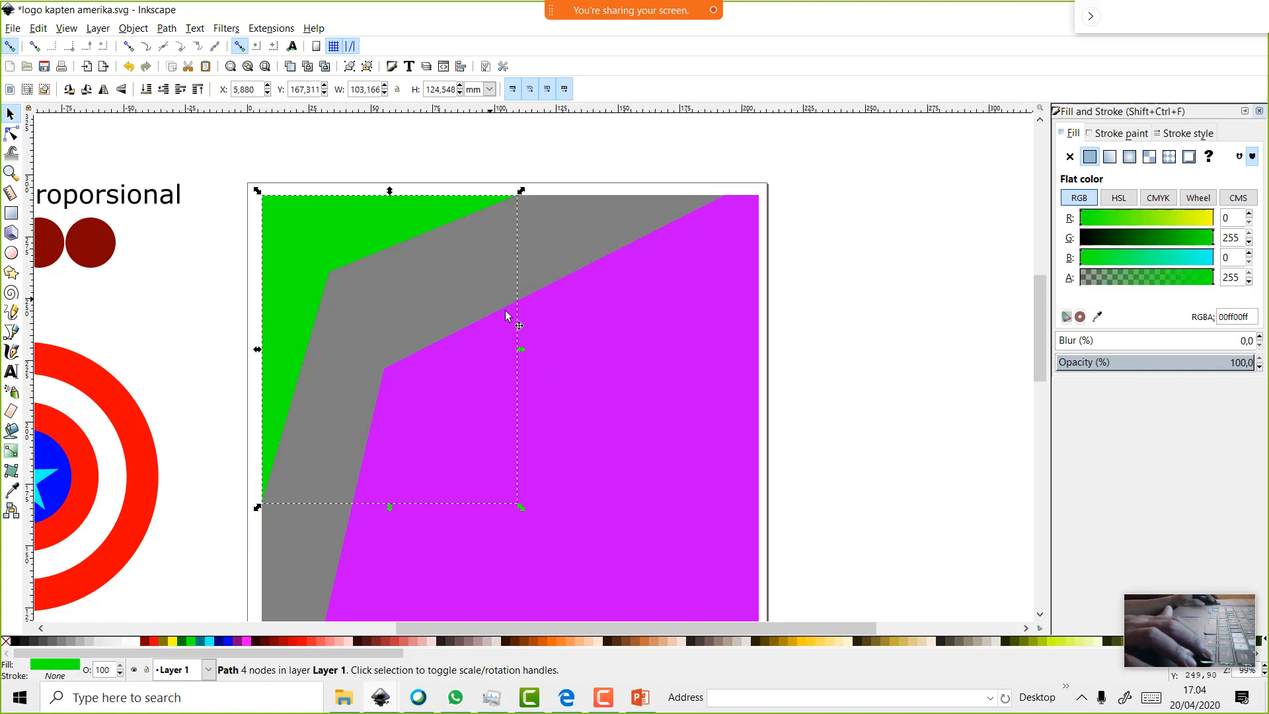
scroll(533, 329, up, 1)
drag(462, 241, 429, 220)
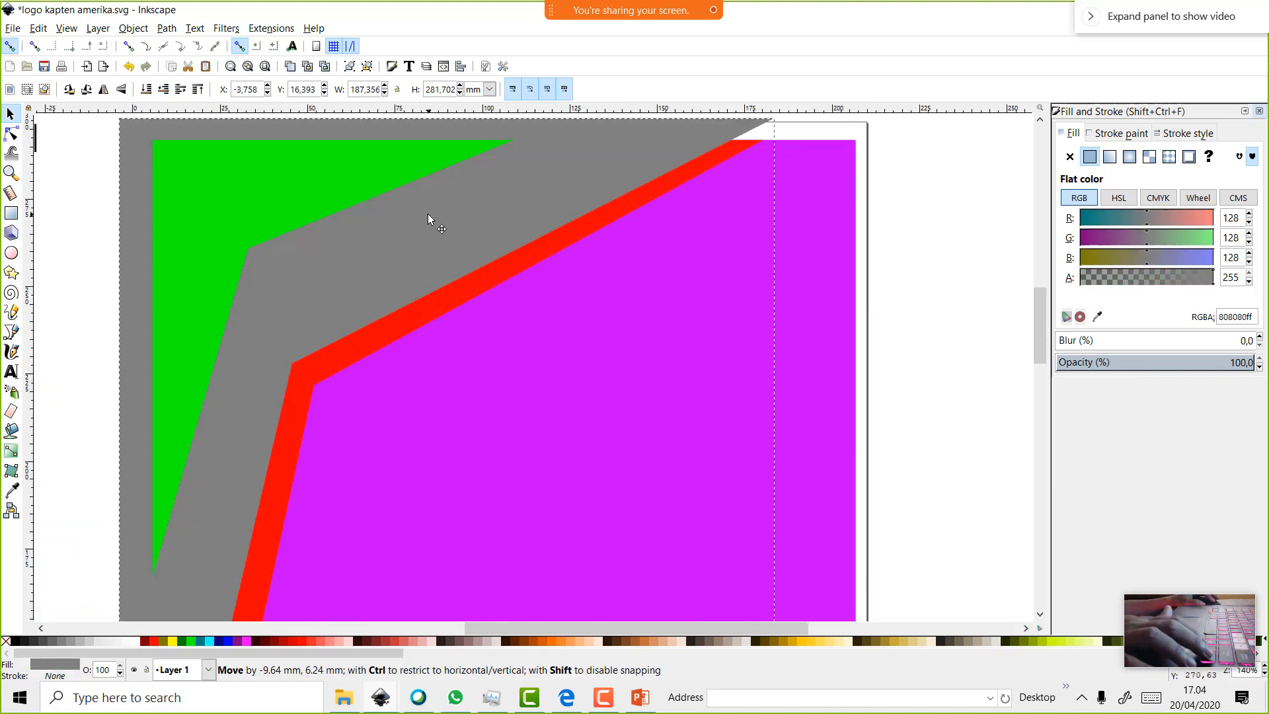
key(ctrl+z)
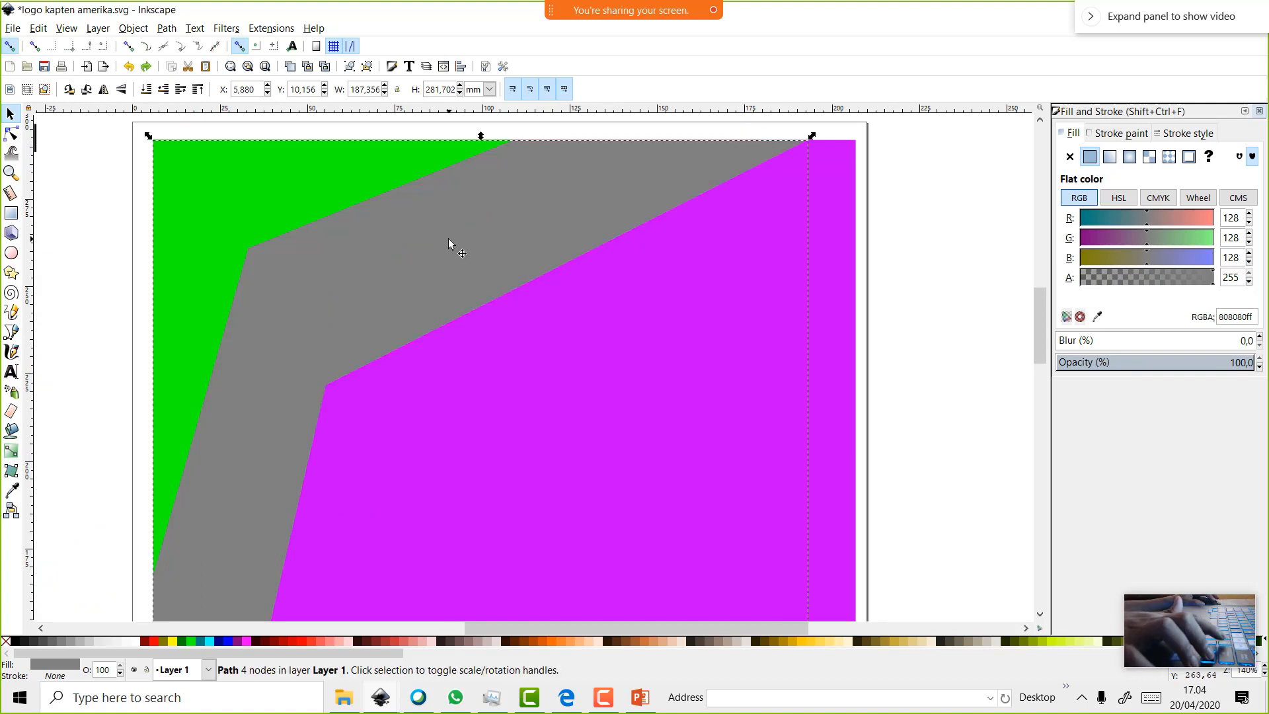
drag(453, 253, 437, 247)
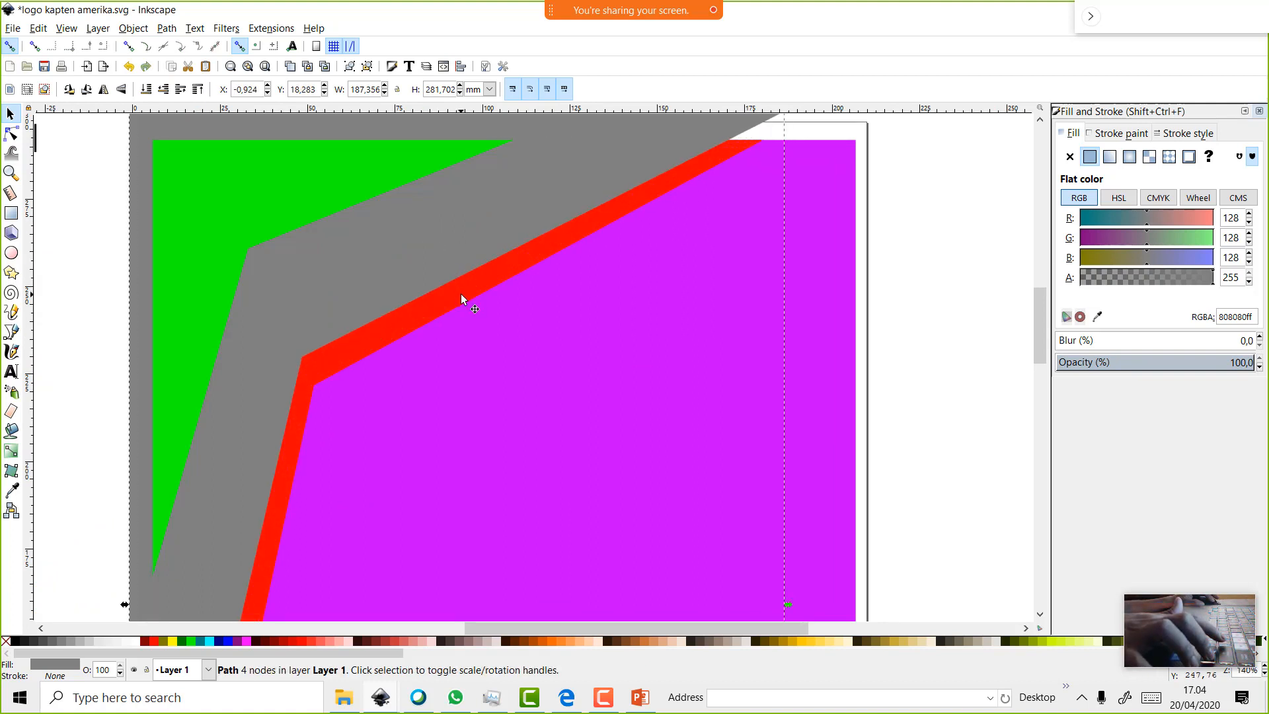
drag(462, 294, 486, 315)
drag(441, 260, 462, 285)
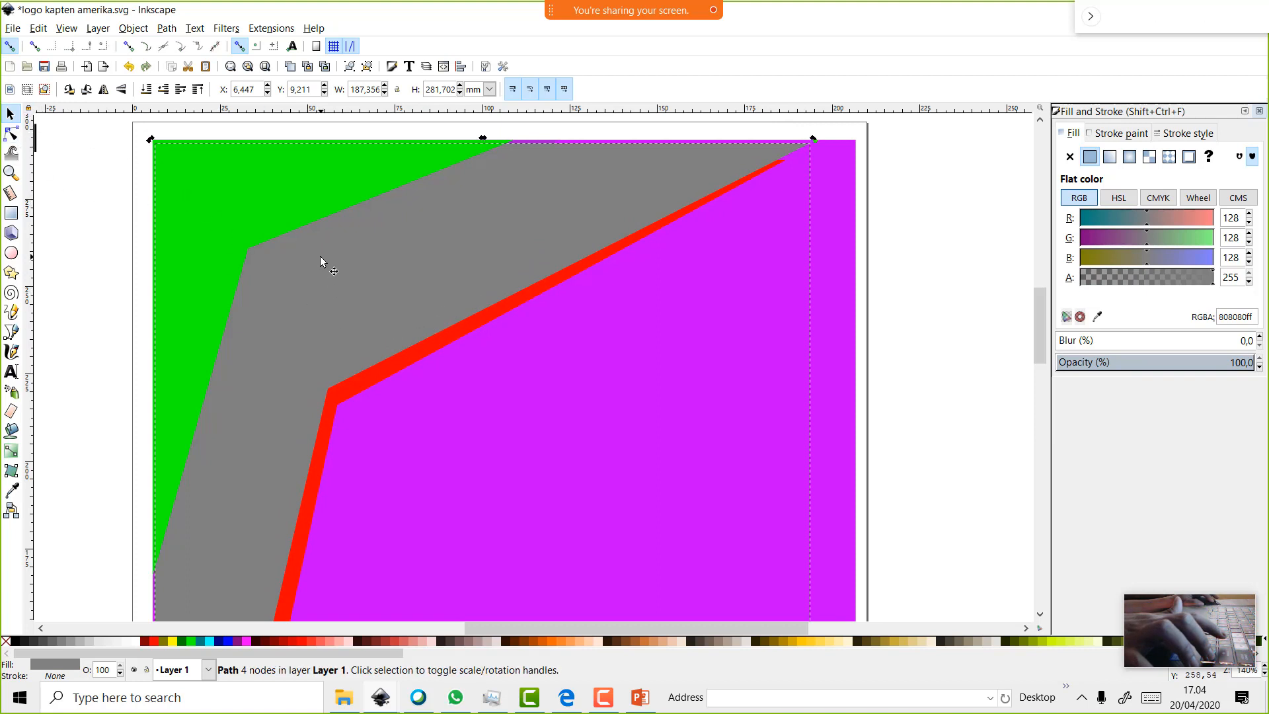
Reposition the purple rectangle so it fills the page
click(299, 201)
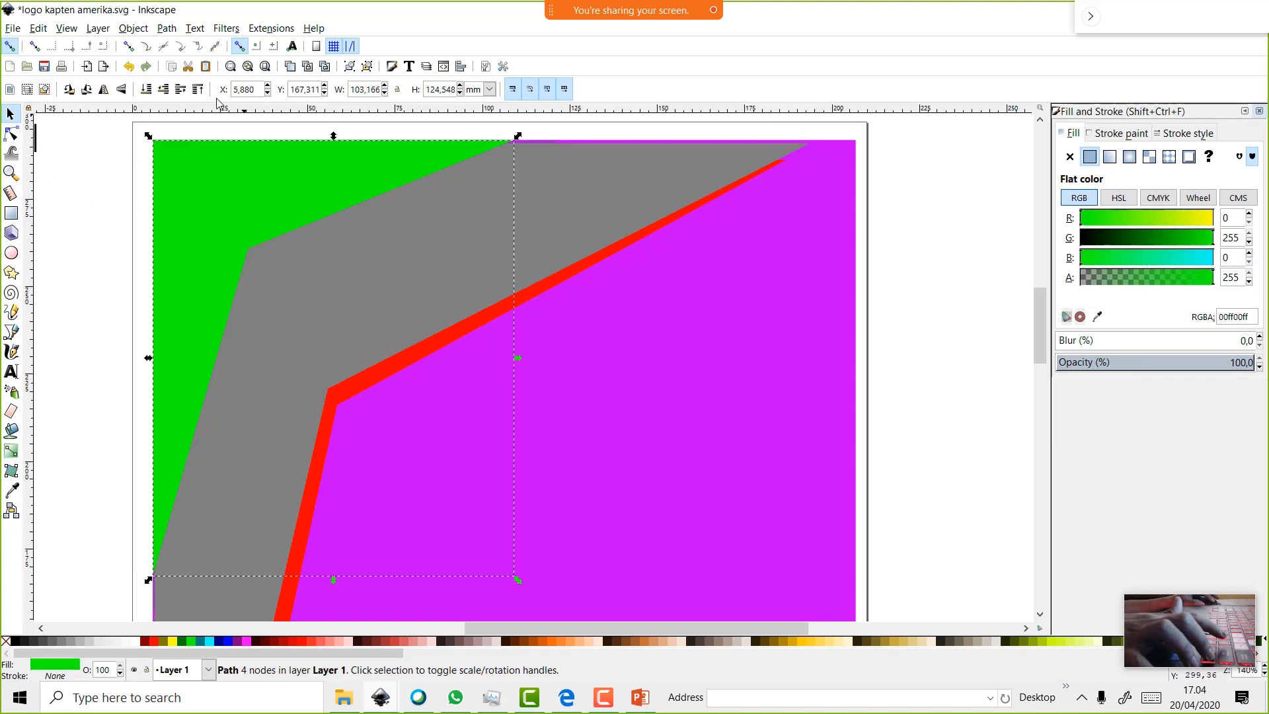
click(358, 347)
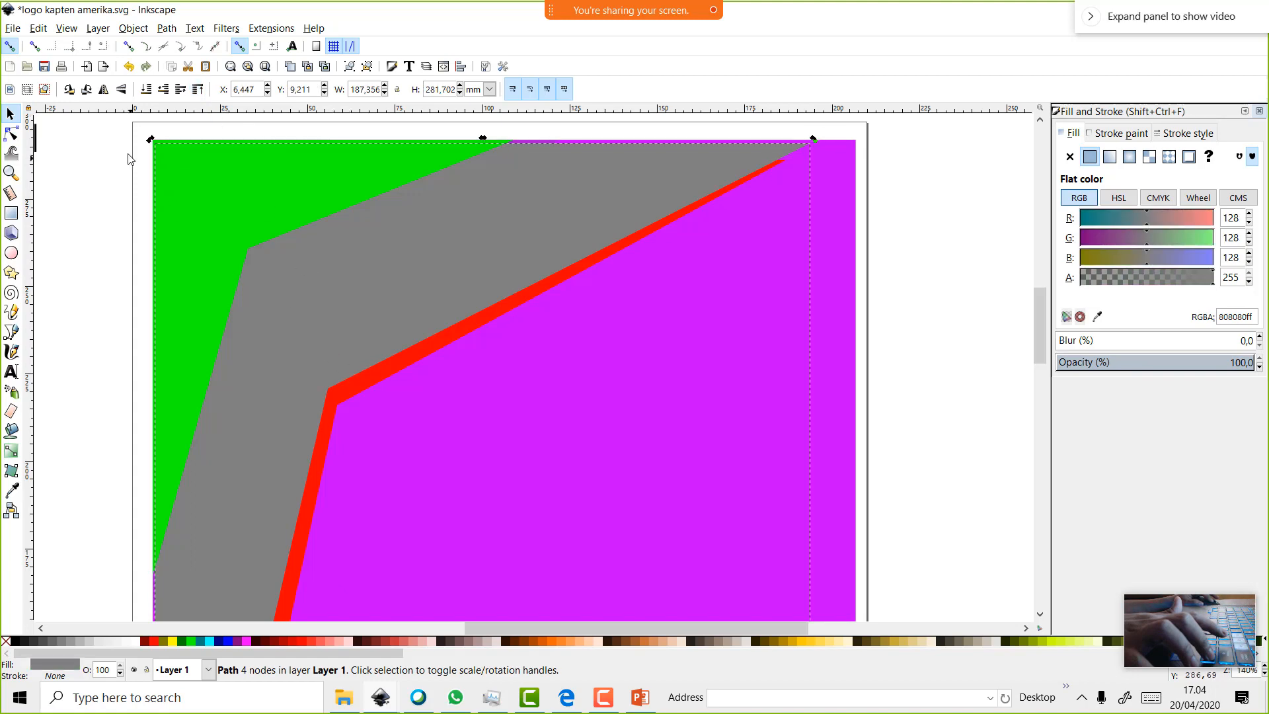
ctrl+scroll(596, 383, down, 2)
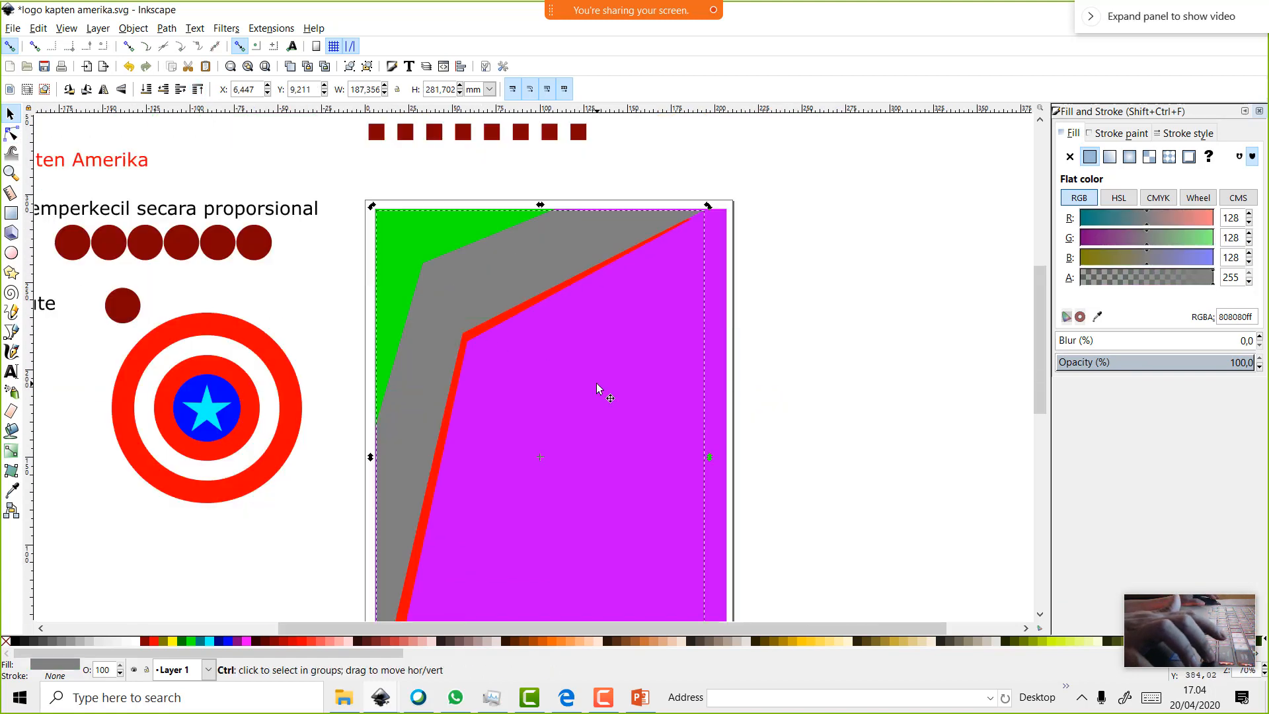
scroll(697, 559, down, 2)
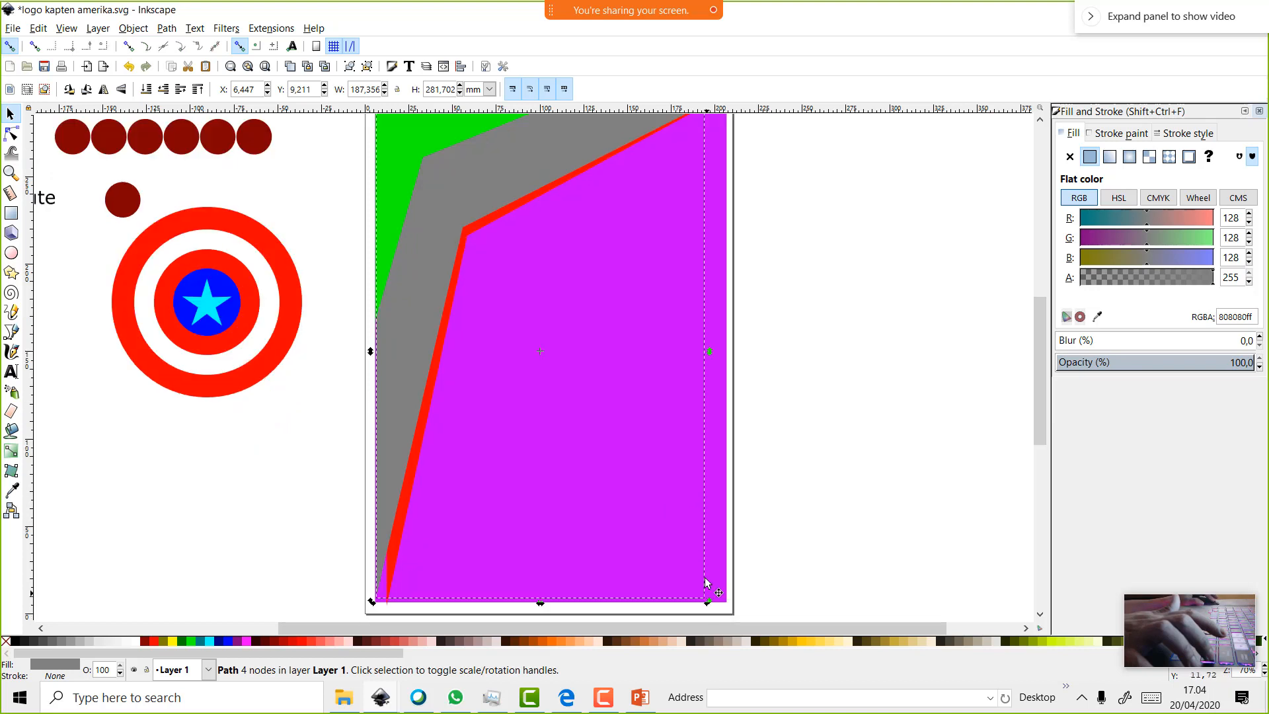
click(706, 577)
drag(696, 552, 699, 554)
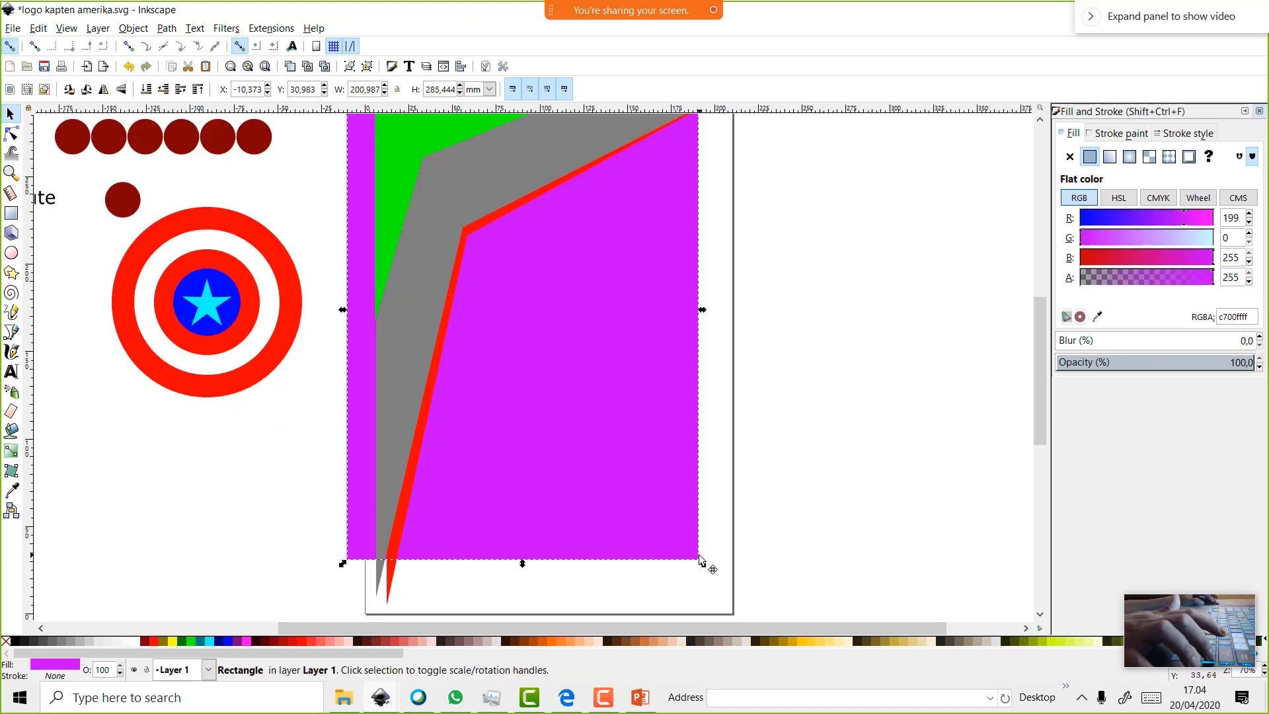
Shrink the gray band to about 62% and nudge the red band slightly up and right
click(447, 209)
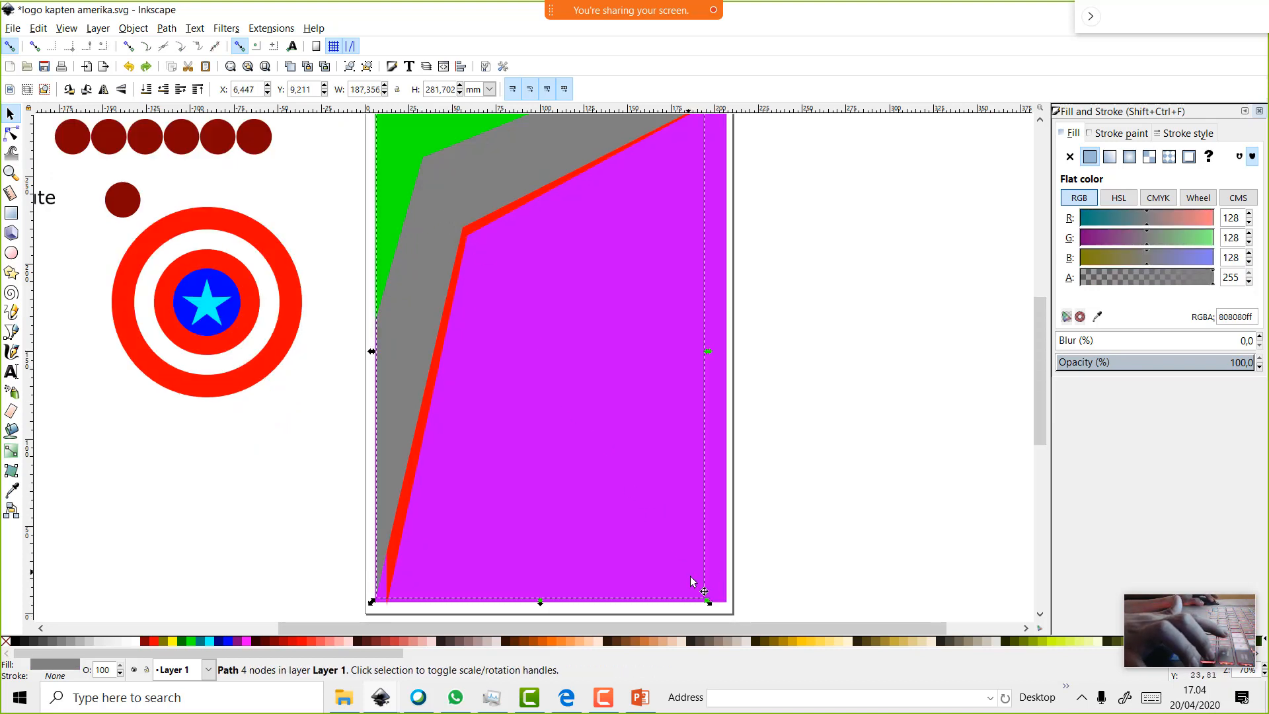
drag(709, 597, 556, 390)
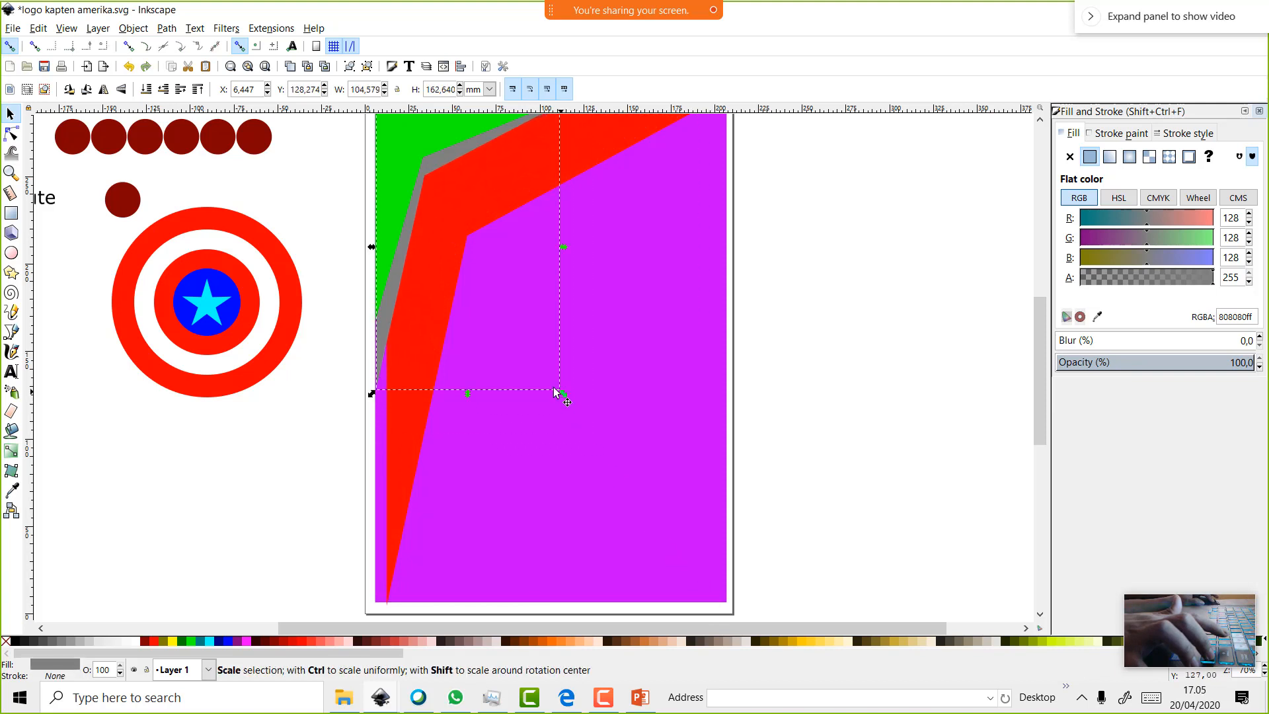
click(434, 255)
drag(434, 254, 430, 257)
scroll(436, 258, up, 2)
scroll(496, 339, down, 6)
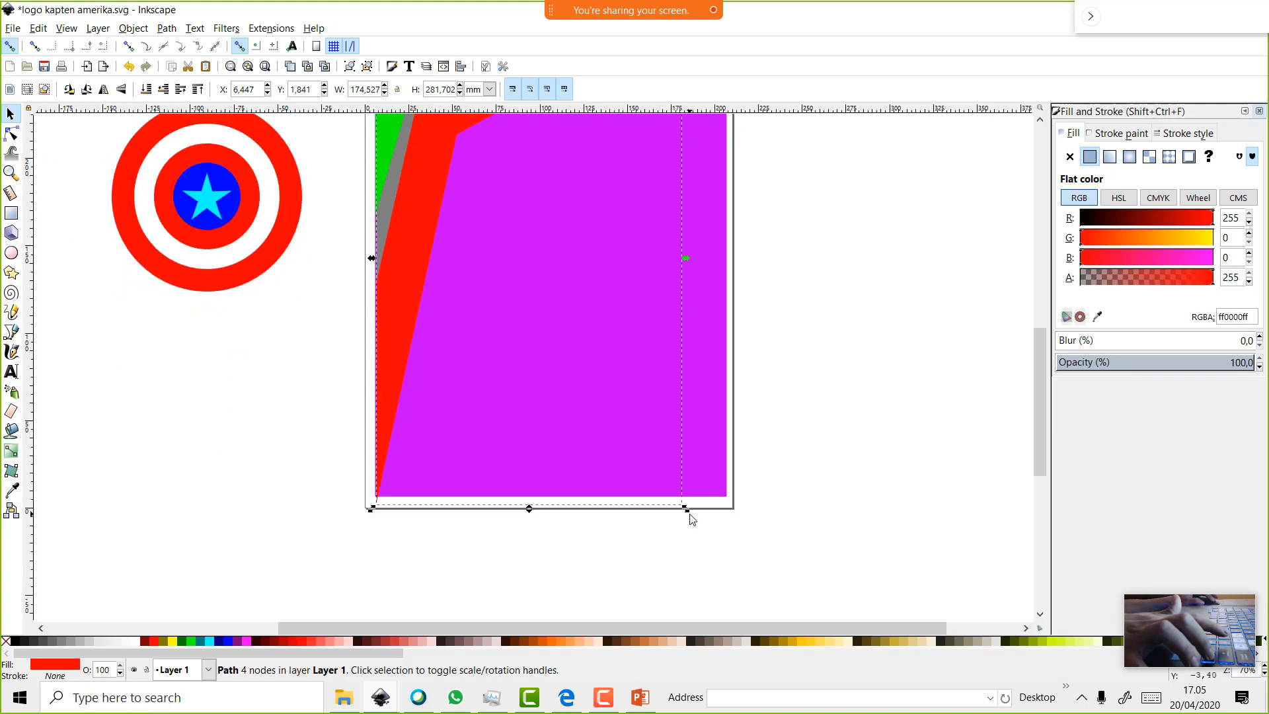
drag(687, 513, 661, 463)
scroll(661, 465, up, 3)
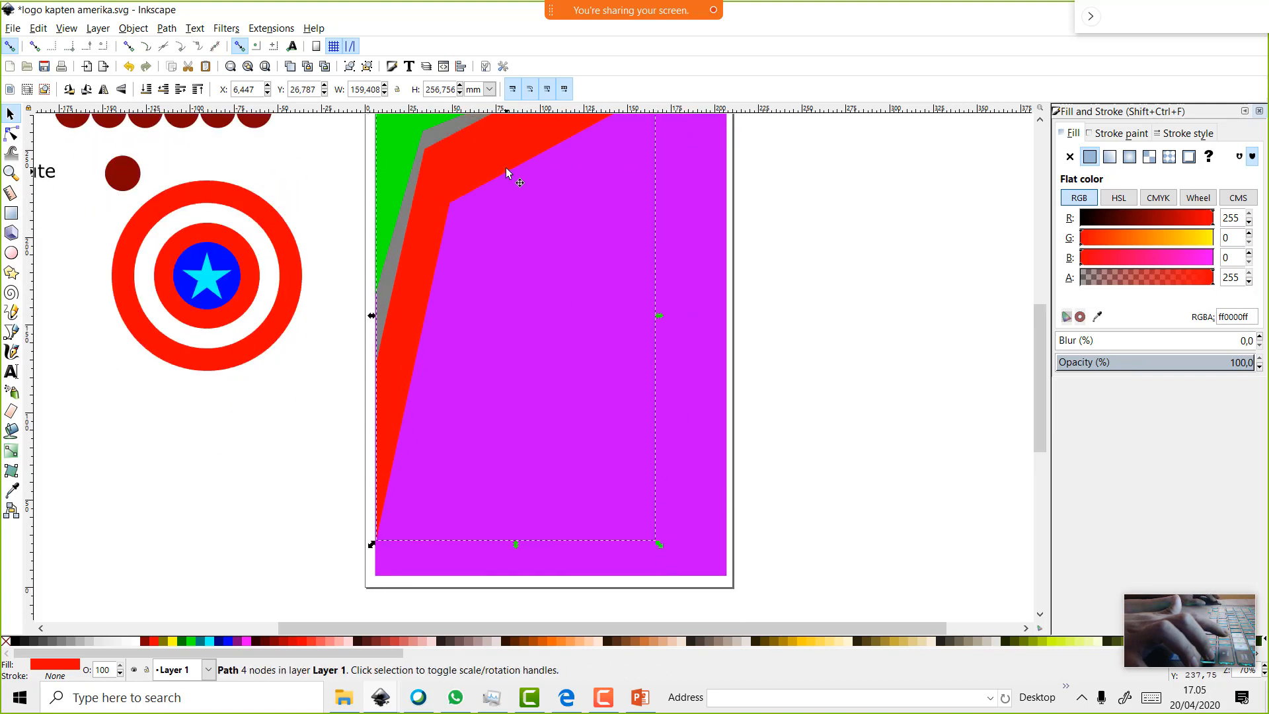
mouse_move(506, 150)
mouse_down()
mouse_move(521, 149)
mouse_move(506, 144)
mouse_up()
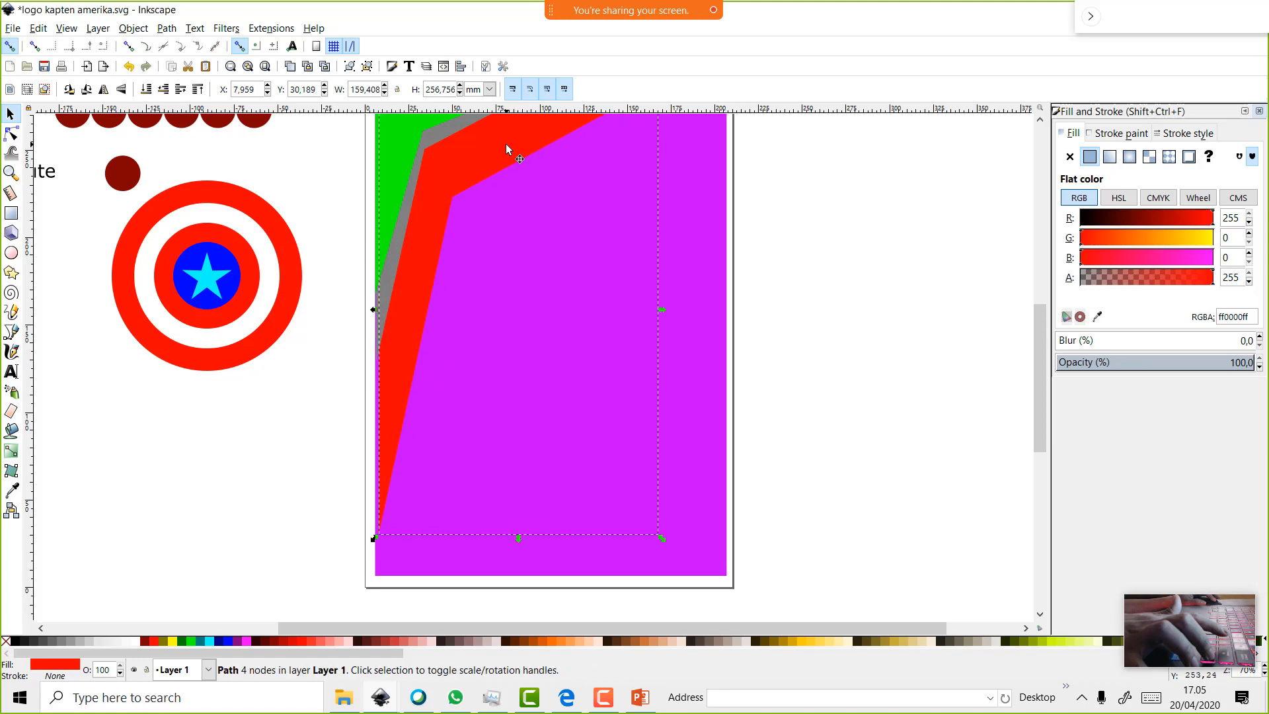
scroll(506, 144, up, 2)
scroll(533, 171, up, 4)
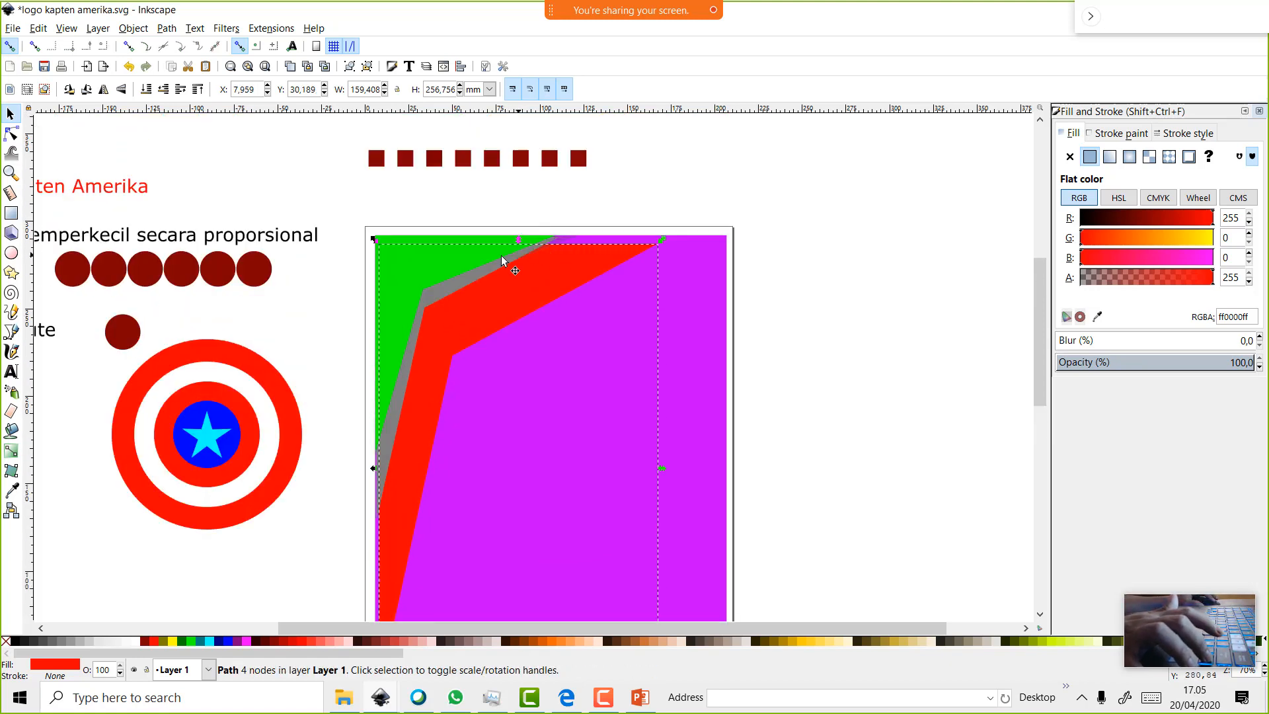
click(474, 283)
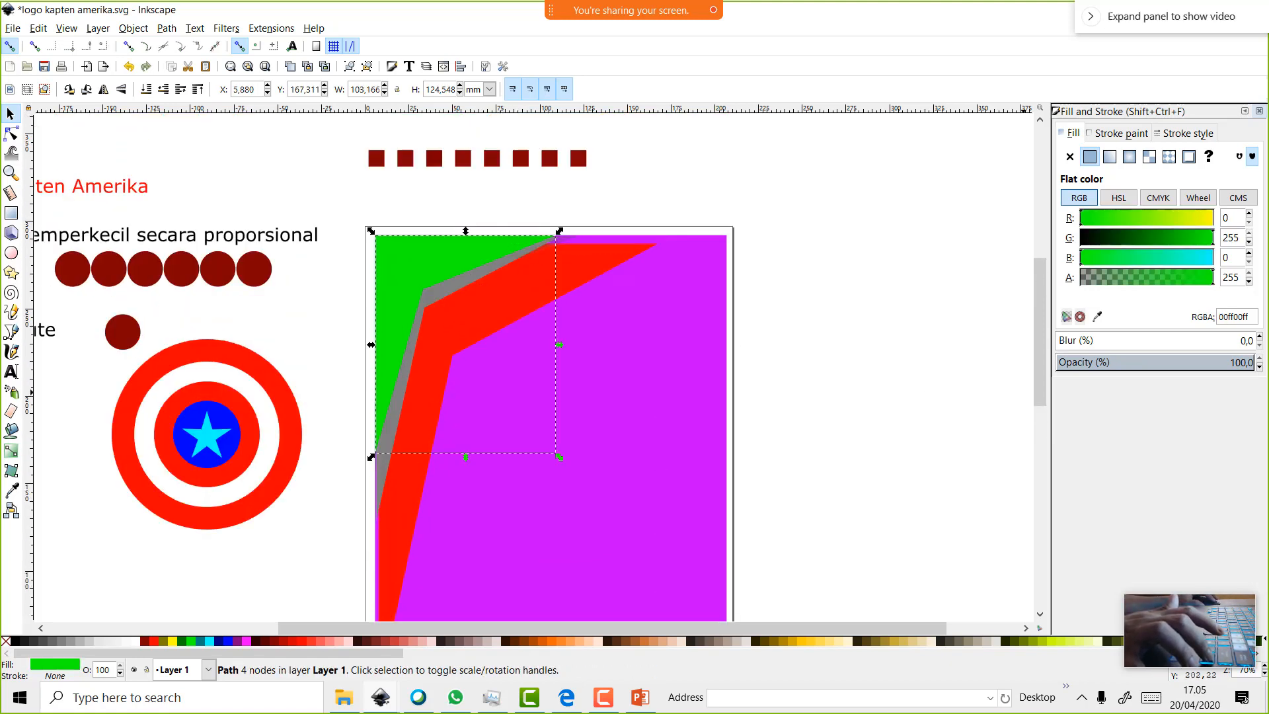
Set the green area's opacity to 73% and the gray strip's opacity to 49%
click(1259, 367)
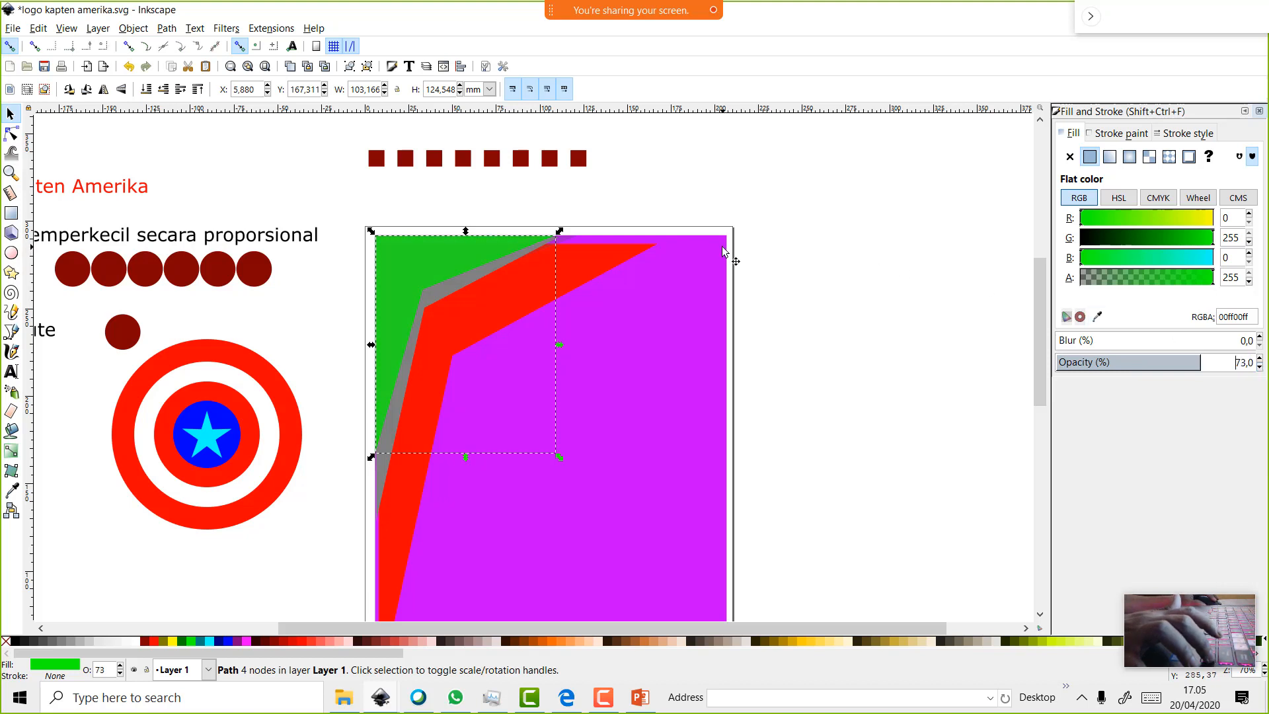
click(469, 282)
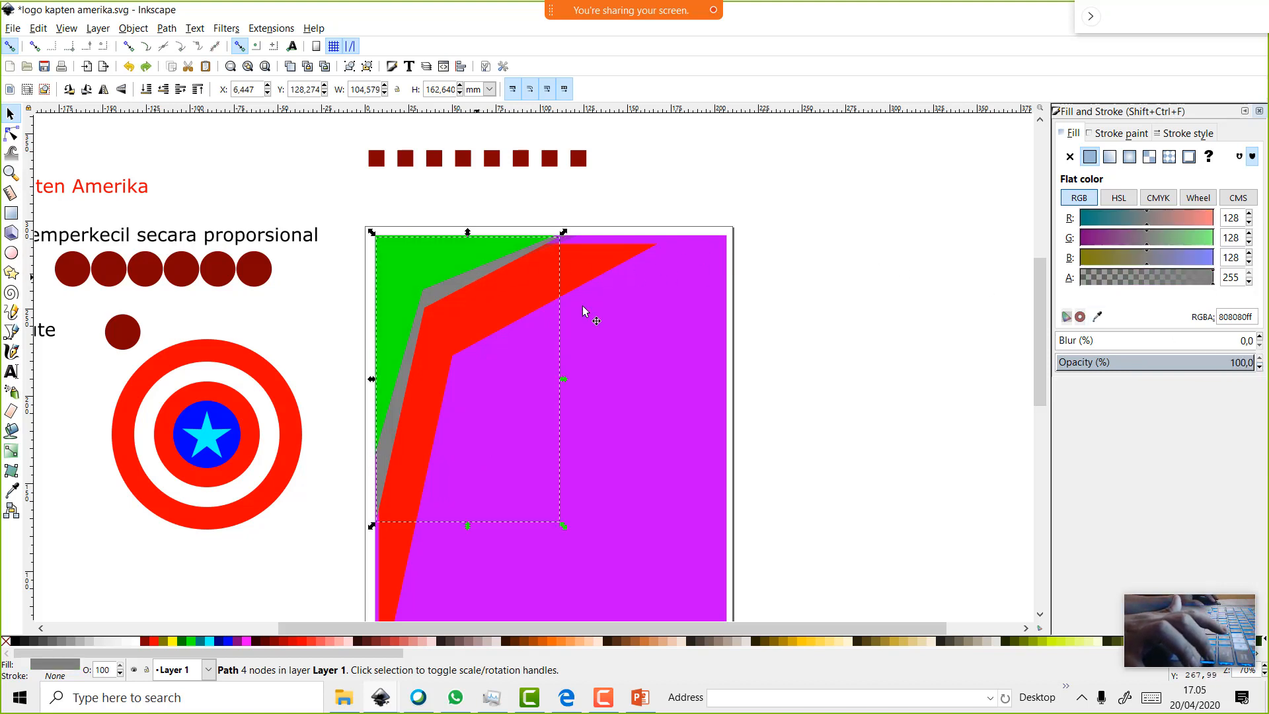
click(1260, 368)
click(1260, 367)
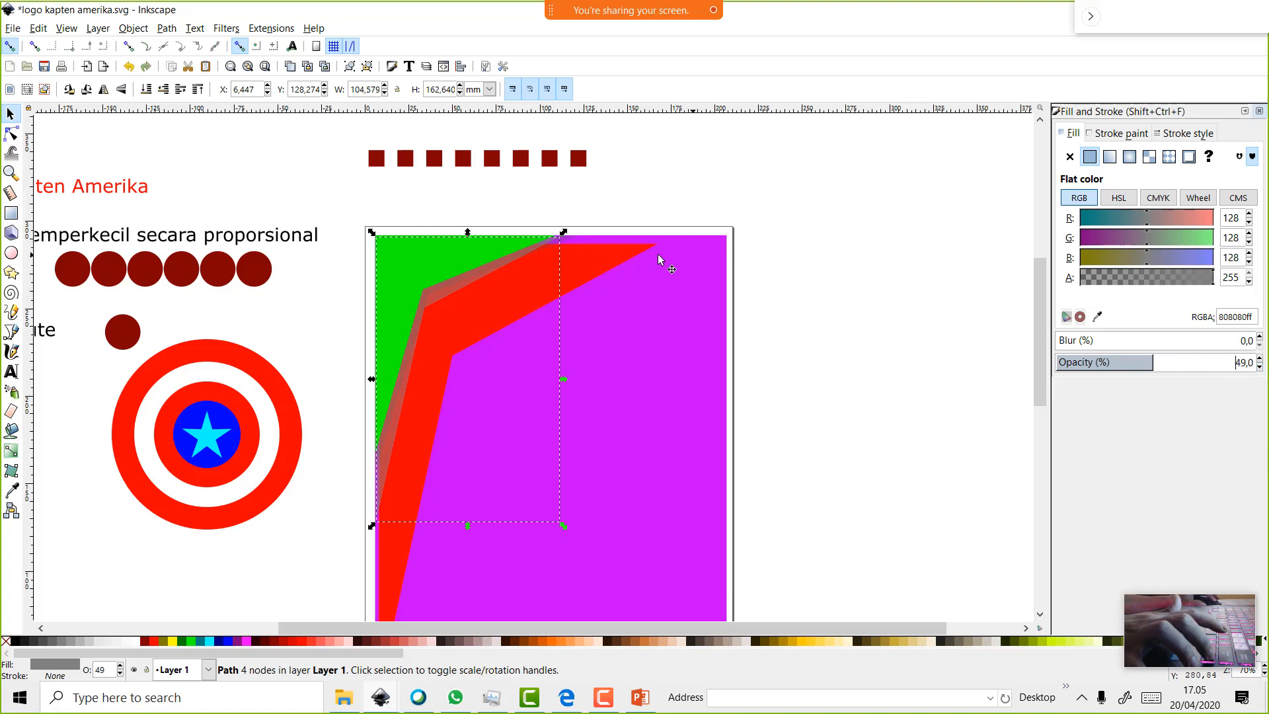
Nudge the red band up-right, then drag the gray strip aside and delete it
mouse_move(622, 251)
mouse_down()
mouse_move(627, 239)
mouse_move(629, 249)
mouse_up()
scroll(620, 249, up, 2)
drag(320, 304, 928, 326)
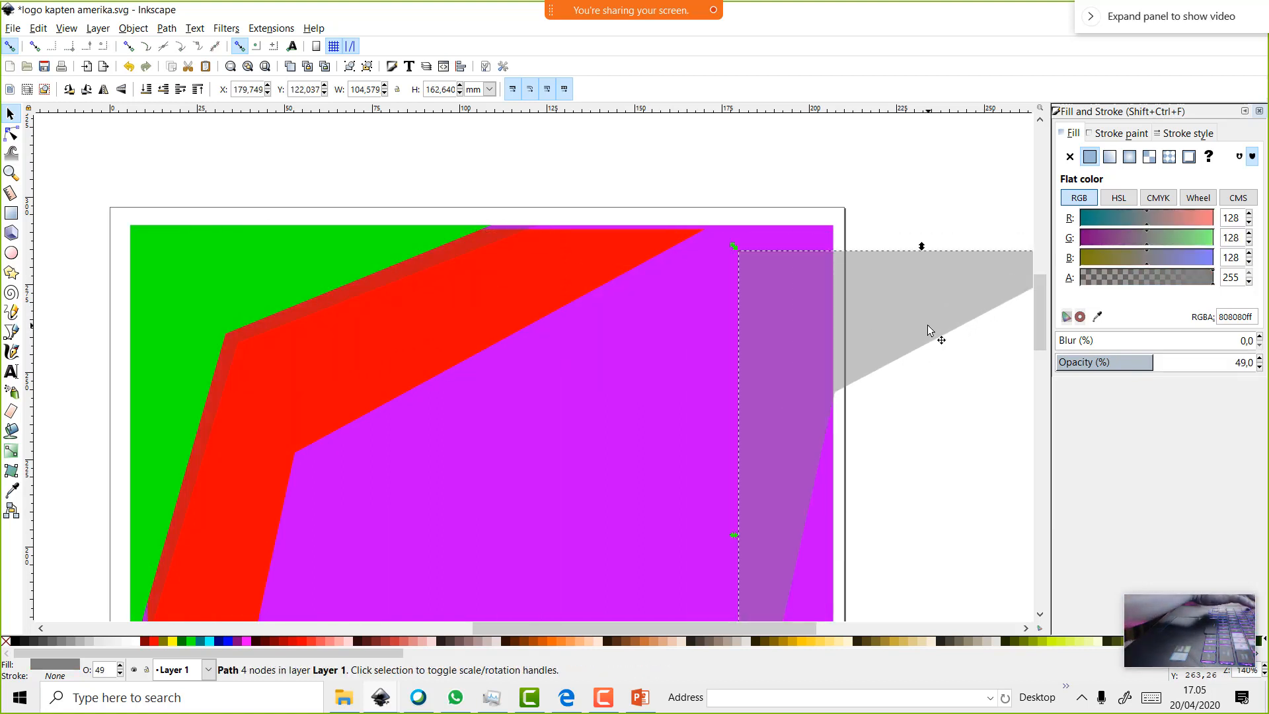
key(Delete)
scroll(476, 275, down, 2)
Delete the old red border band
click(448, 275)
scroll(487, 323, down, 4)
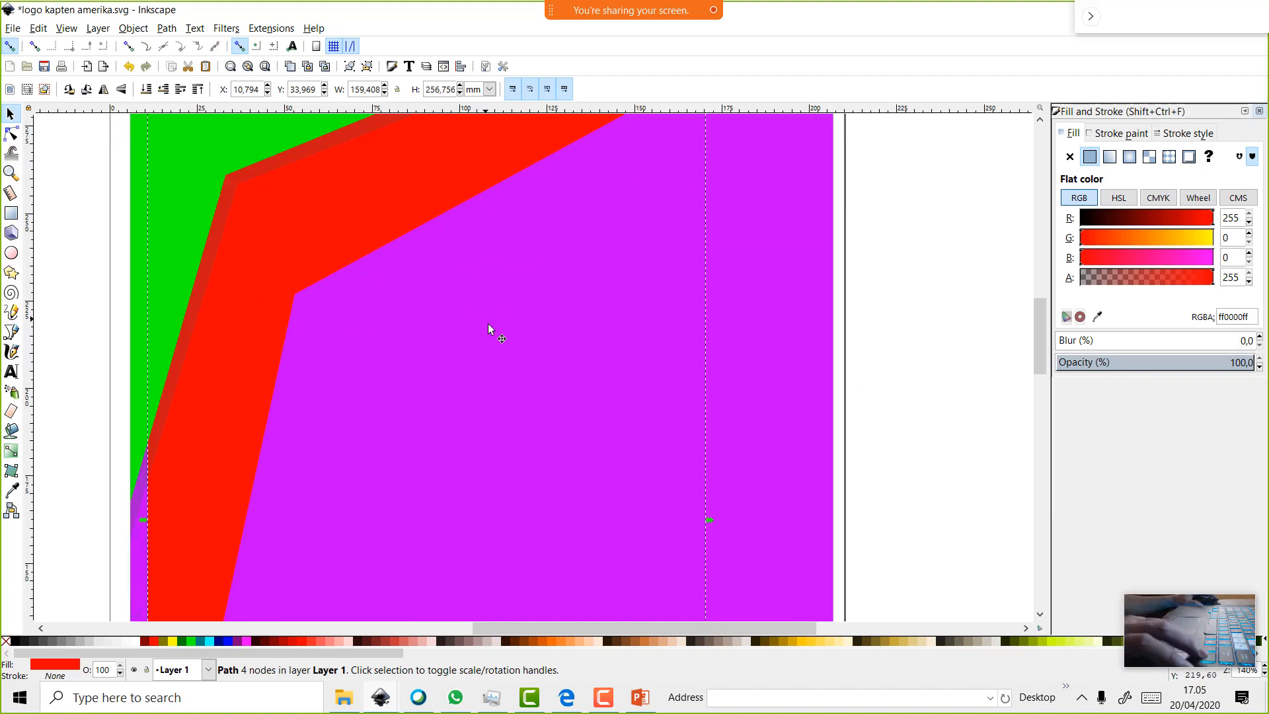
scroll(503, 326, down, 3)
scroll(668, 469, down, 3)
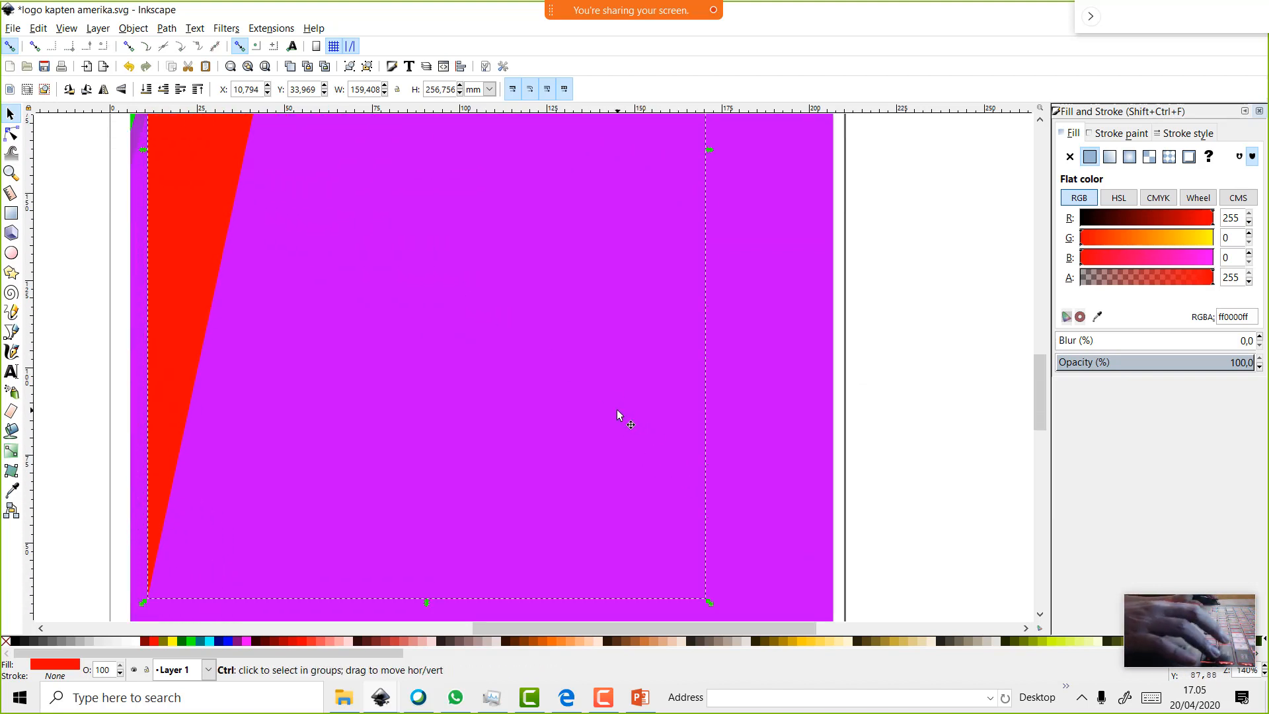
scroll(707, 411, up, 3)
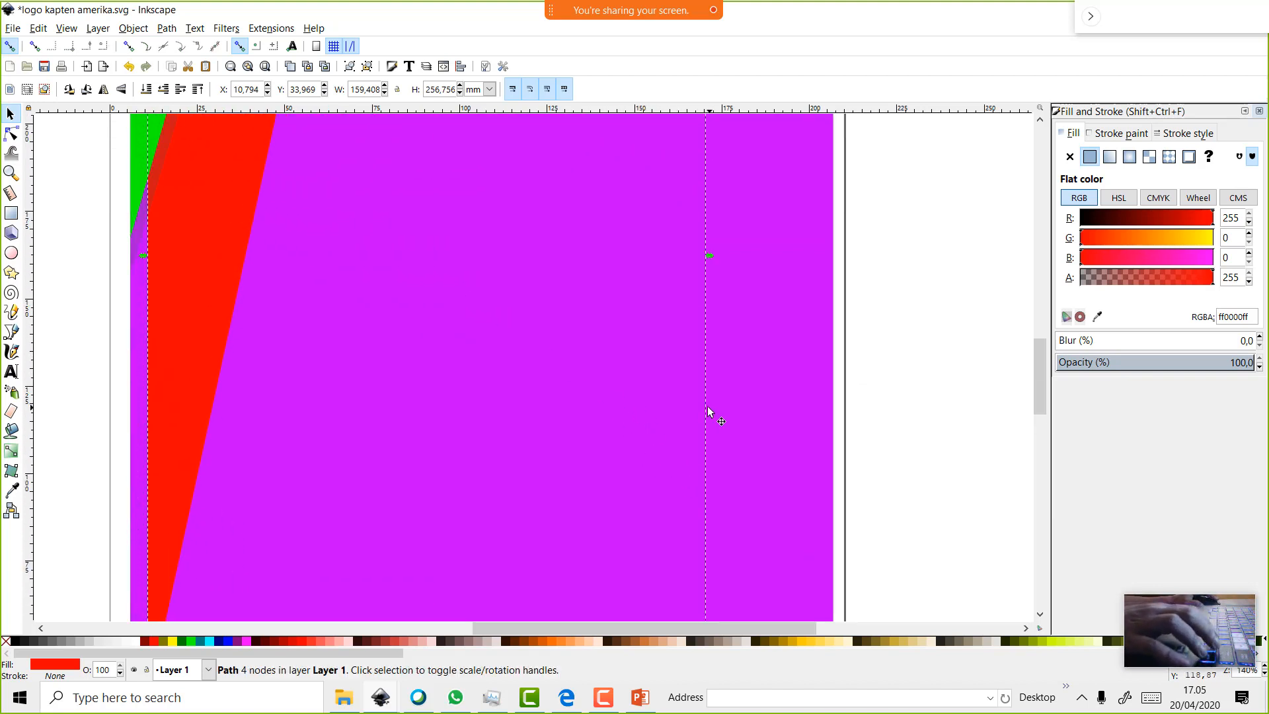
key(Delete)
scroll(474, 355, up, 2)
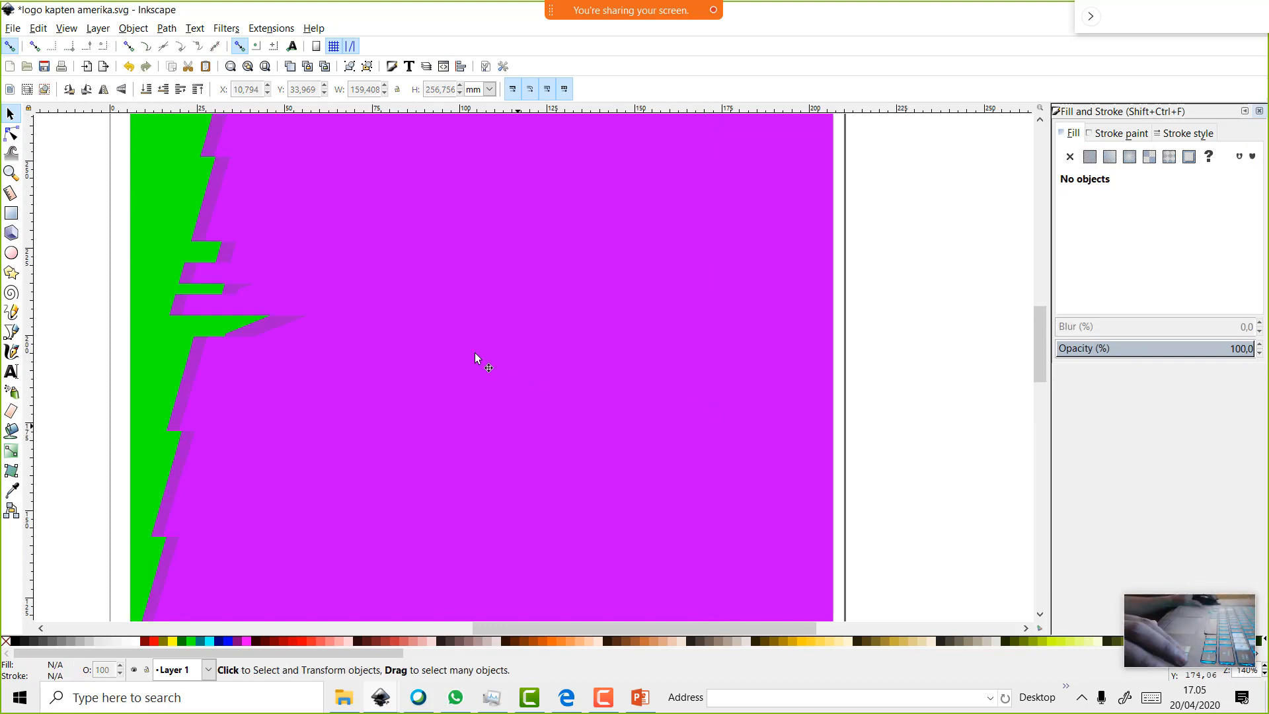
scroll(476, 354, up, 5)
Duplicate the green area, enlarge it past the green edge, color it red and lower it one step
click(301, 412)
right_click(301, 411)
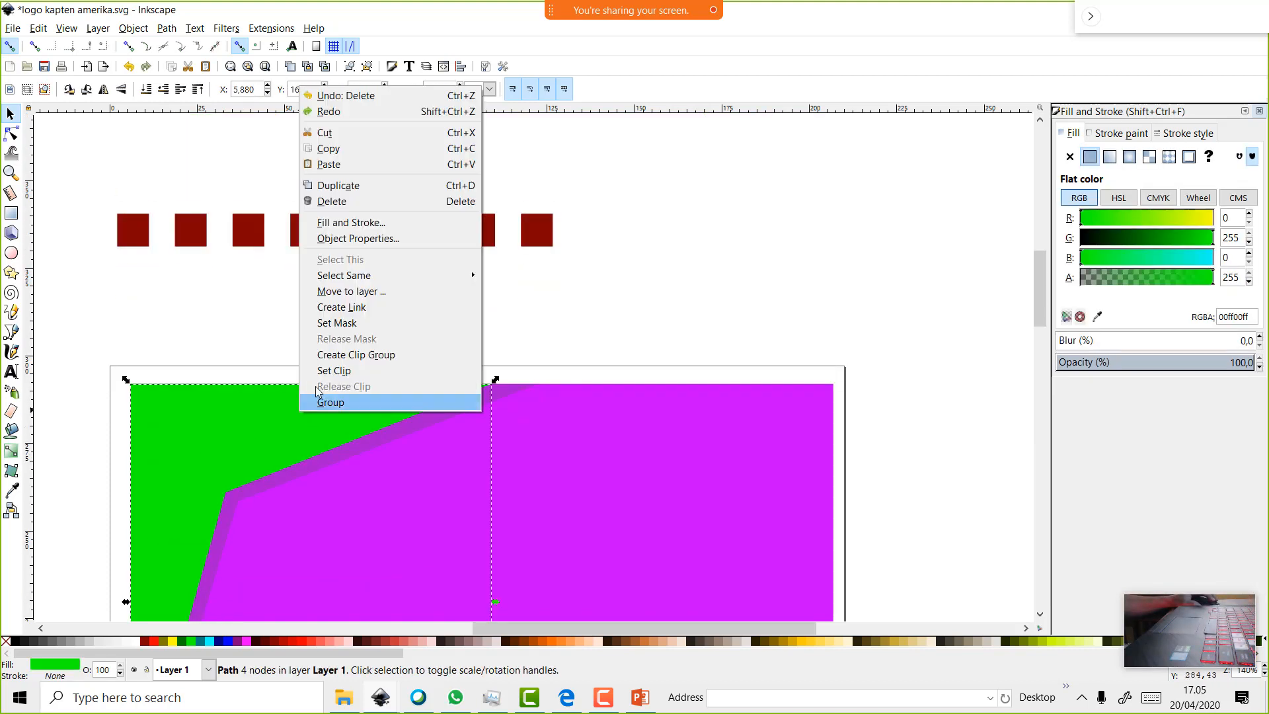
click(363, 185)
scroll(334, 280, down, 3)
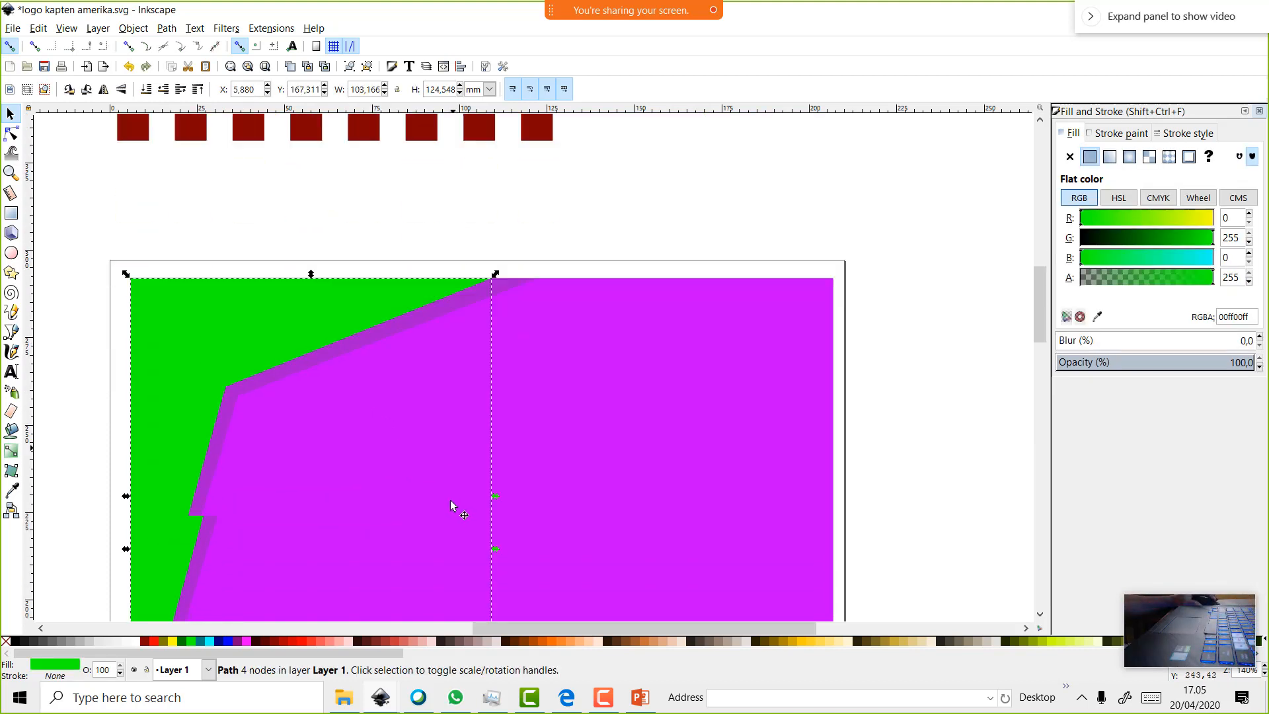
scroll(450, 502, down, 8)
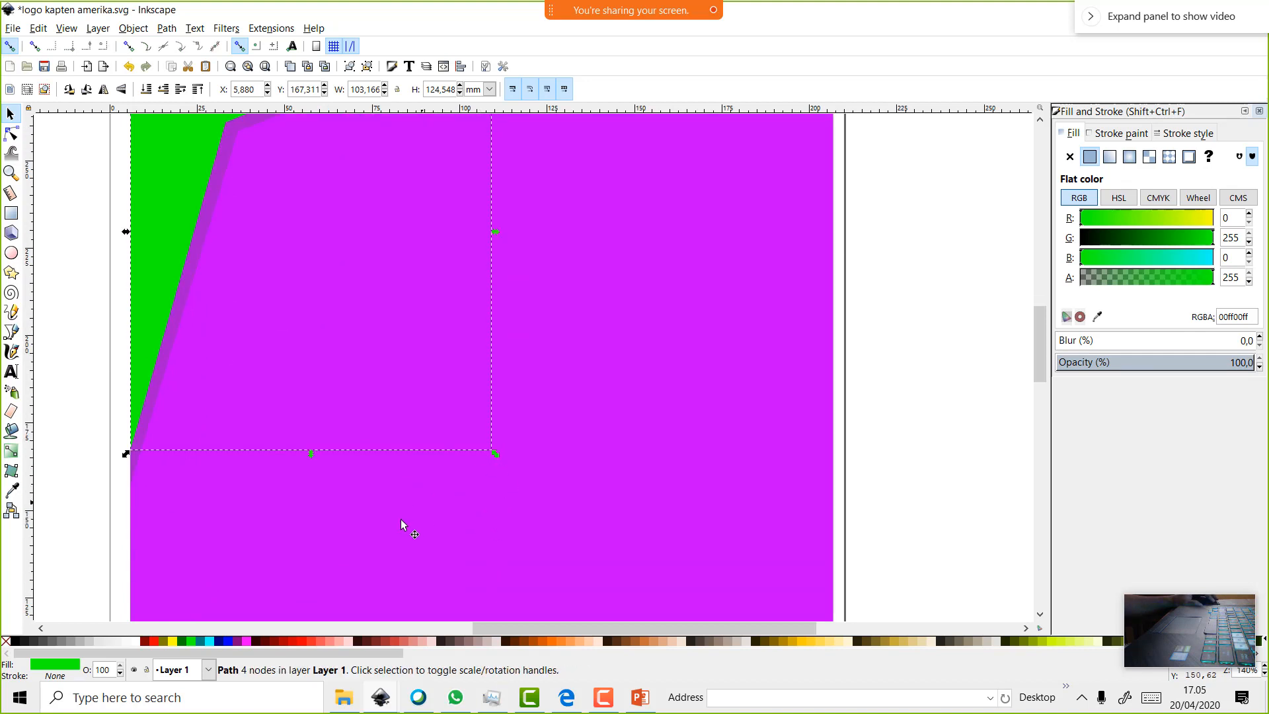
drag(503, 457, 600, 534)
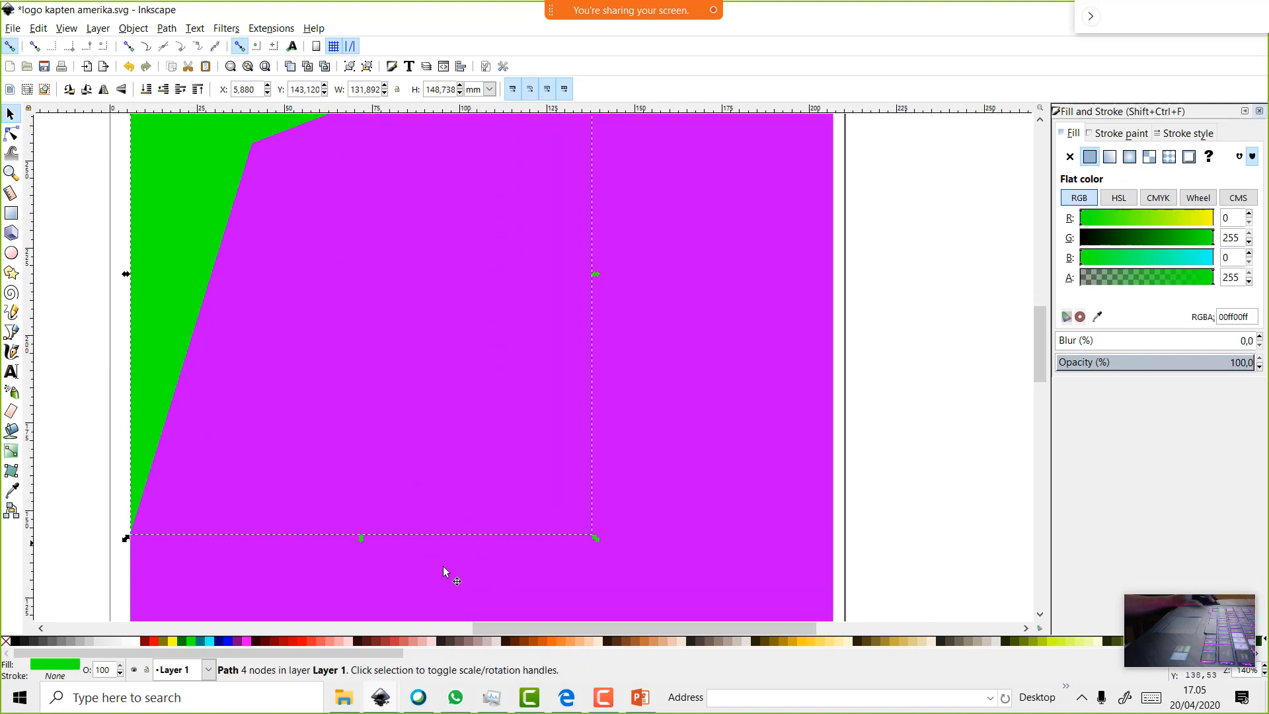
click(154, 641)
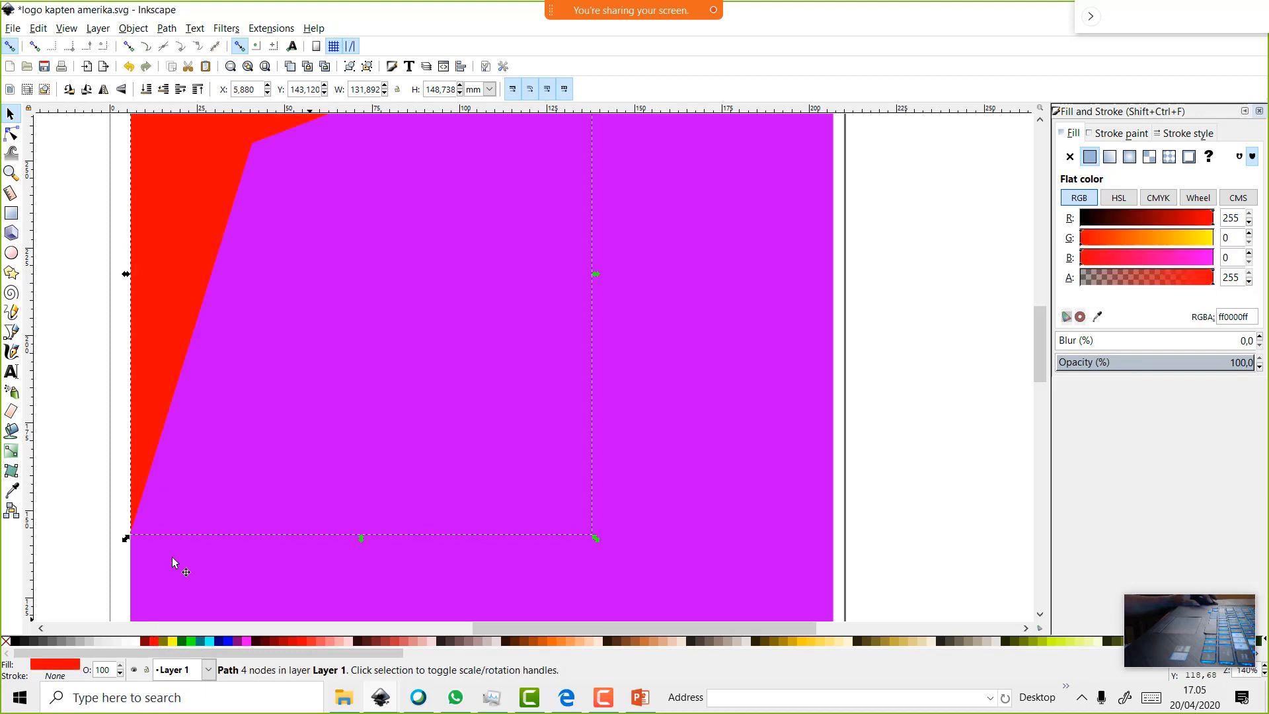
click(165, 92)
Duplicate the red shape, color the copy light gray, enlarge it slightly and lower it three steps
scroll(303, 268, up, 4)
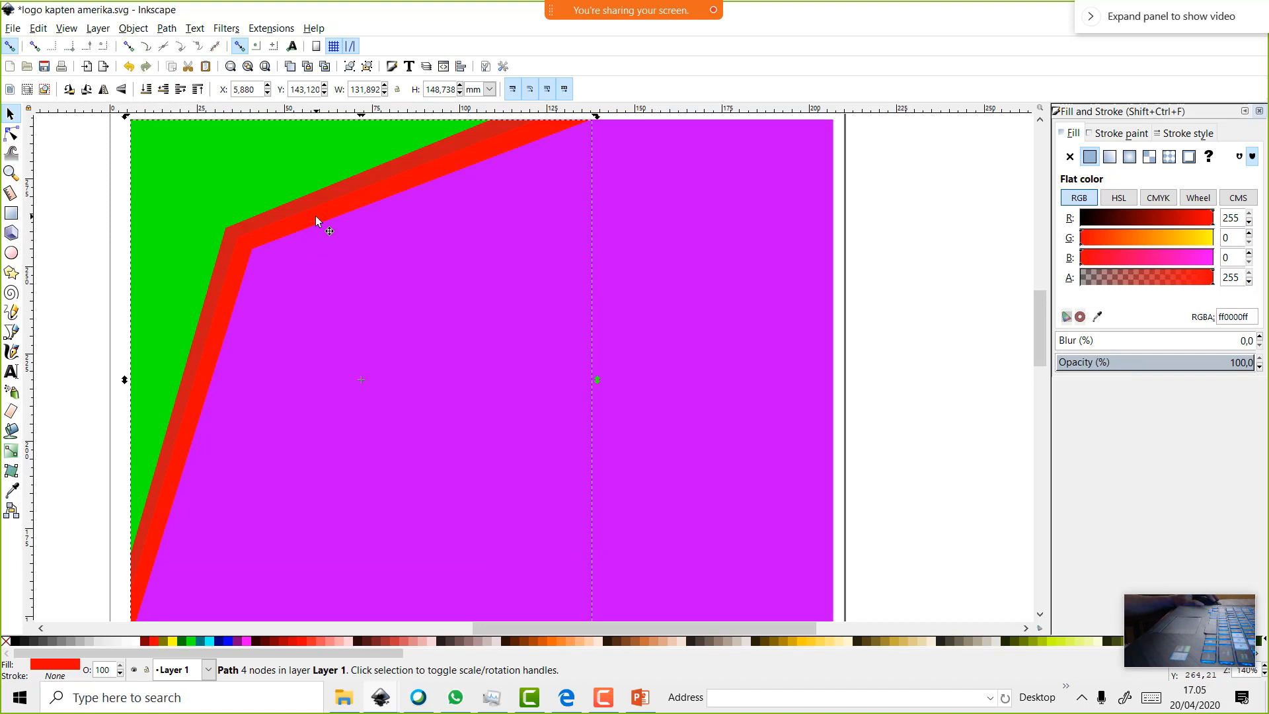
right_click(316, 215)
click(375, 314)
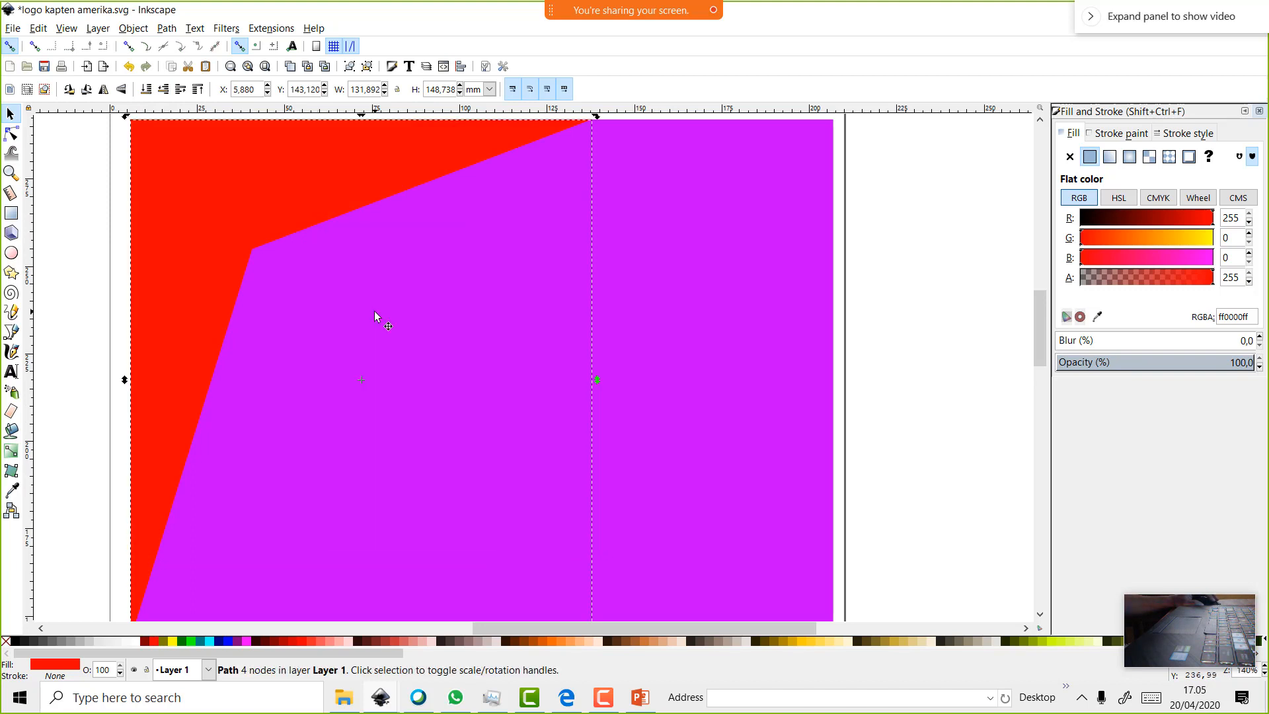
scroll(382, 319, down, 4)
click(355, 264)
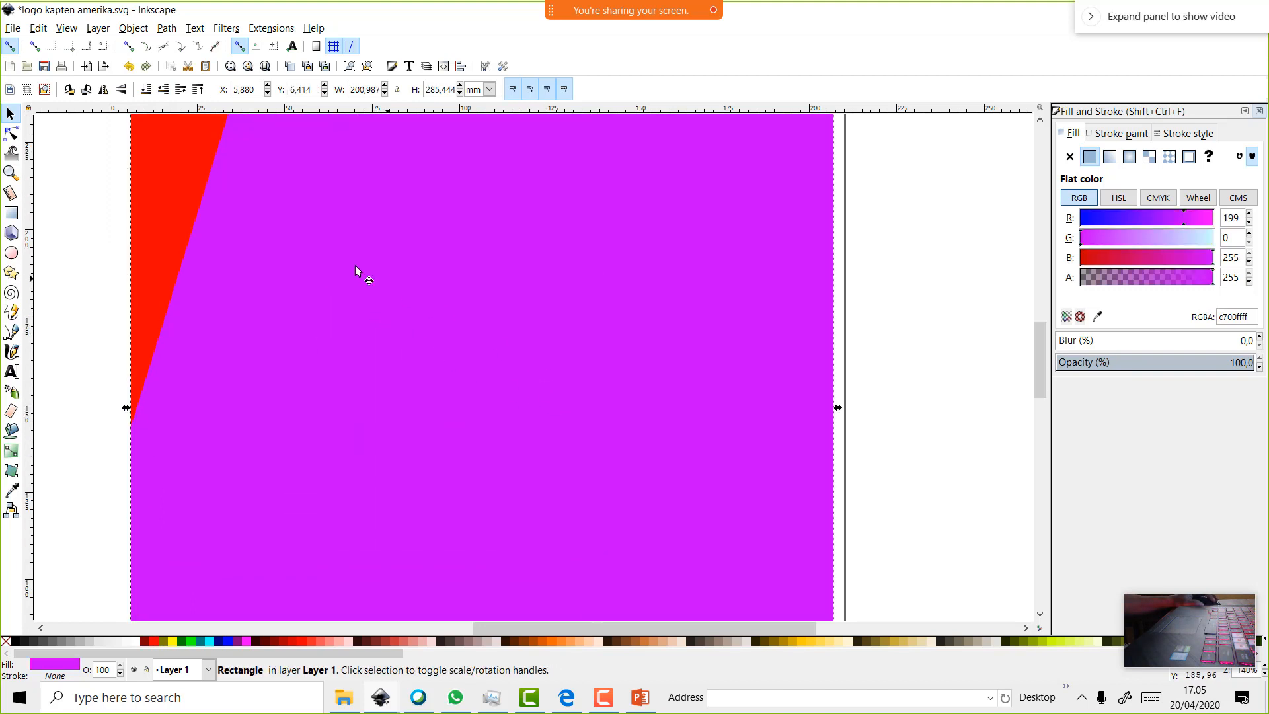
click(193, 196)
click(80, 640)
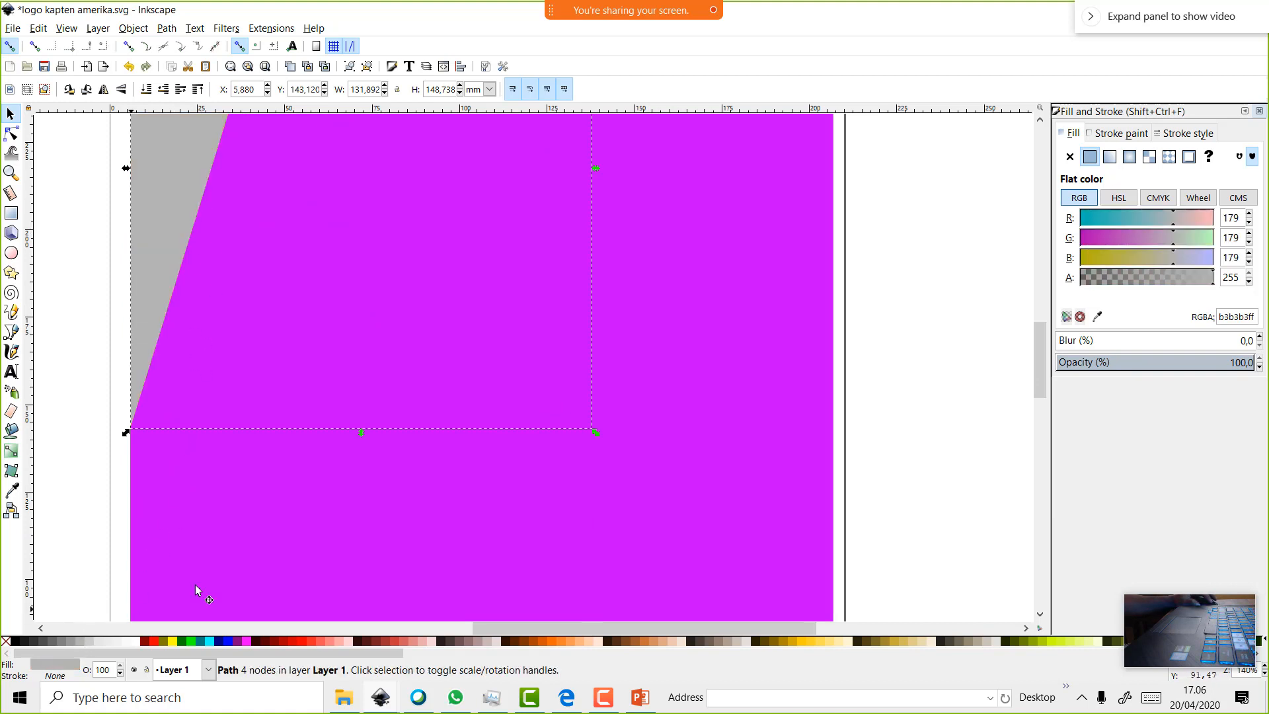
drag(594, 432, 617, 475)
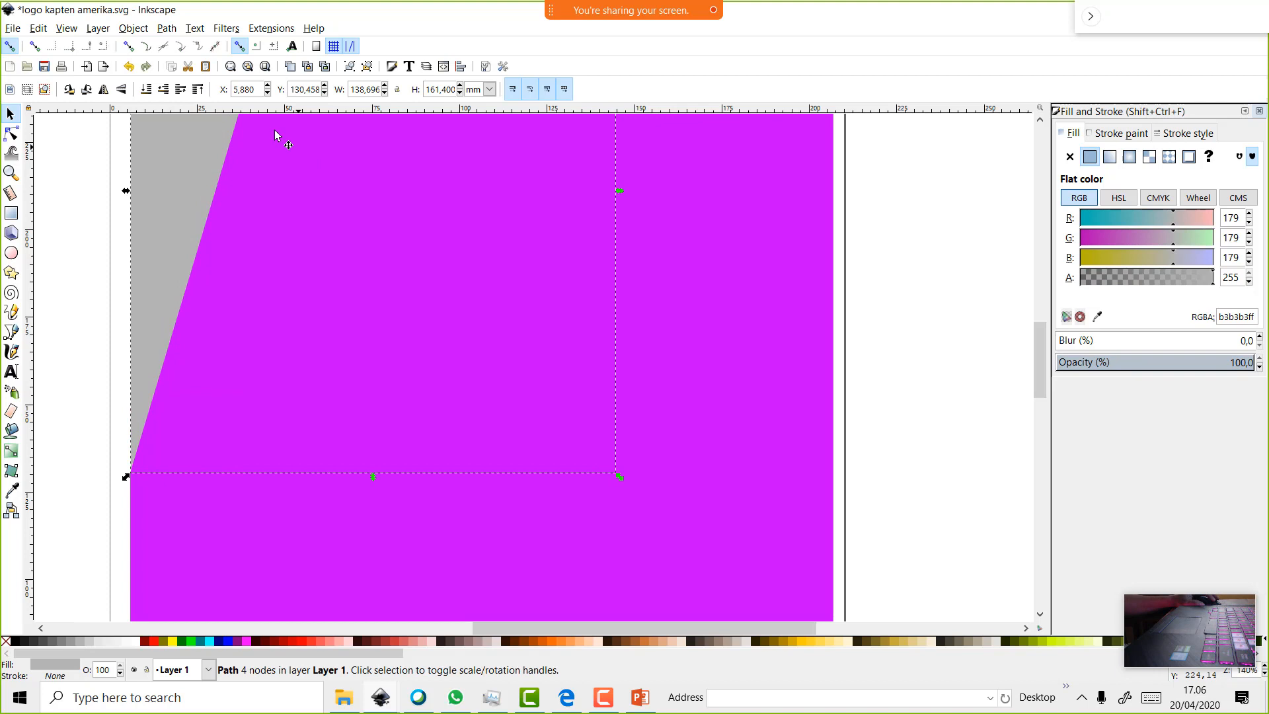
click(165, 91)
click(167, 92)
click(170, 93)
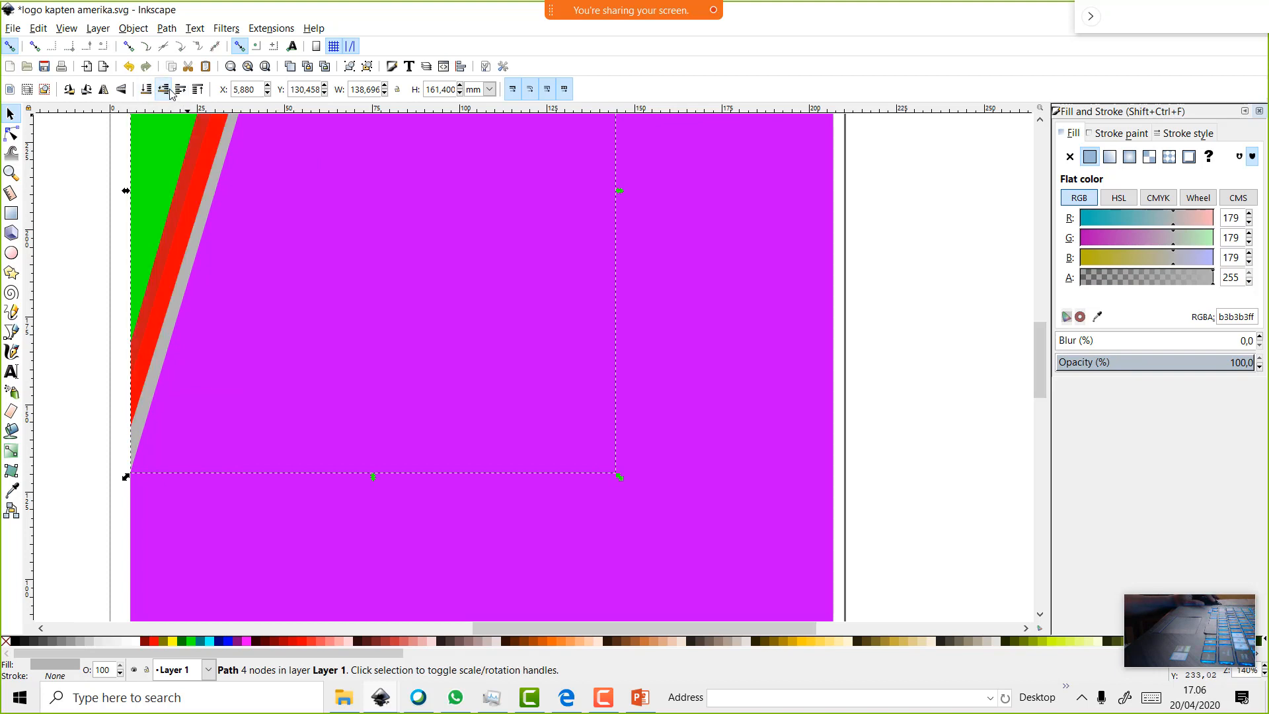
Move the dark semi-transparent overlay beneath the red stripe
scroll(287, 295, up, 5)
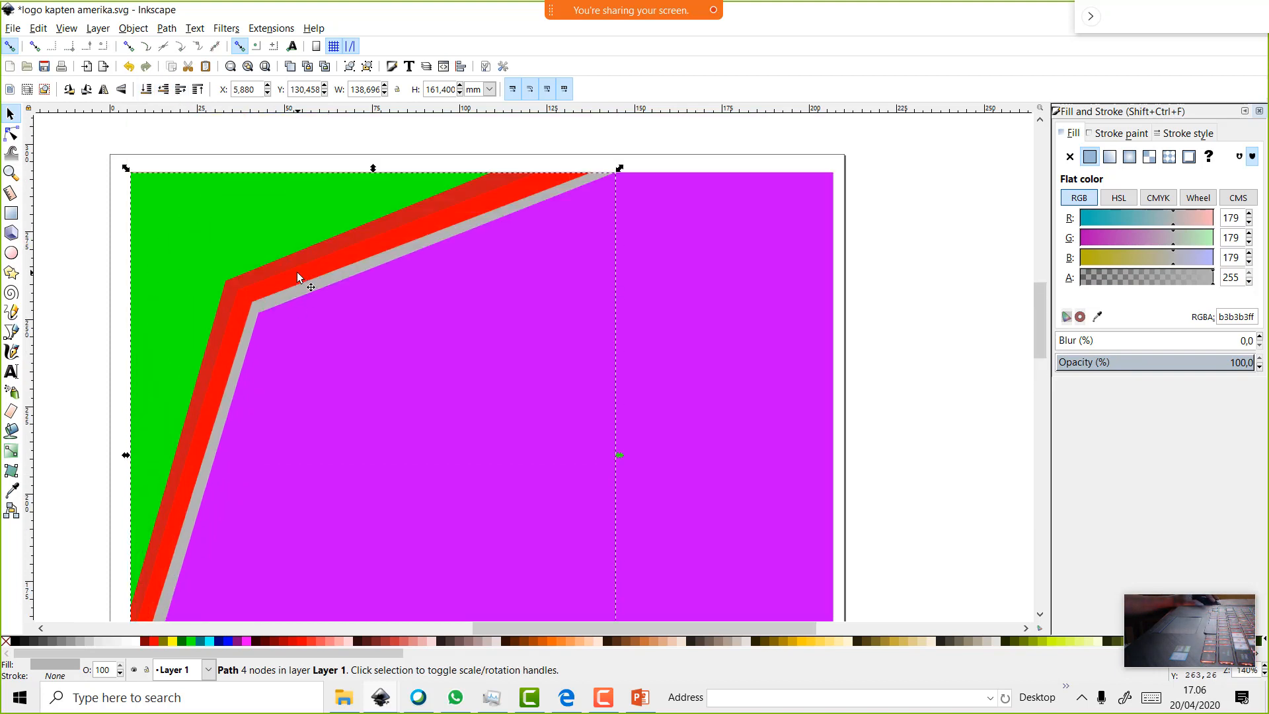
click(296, 271)
click(328, 285)
click(314, 260)
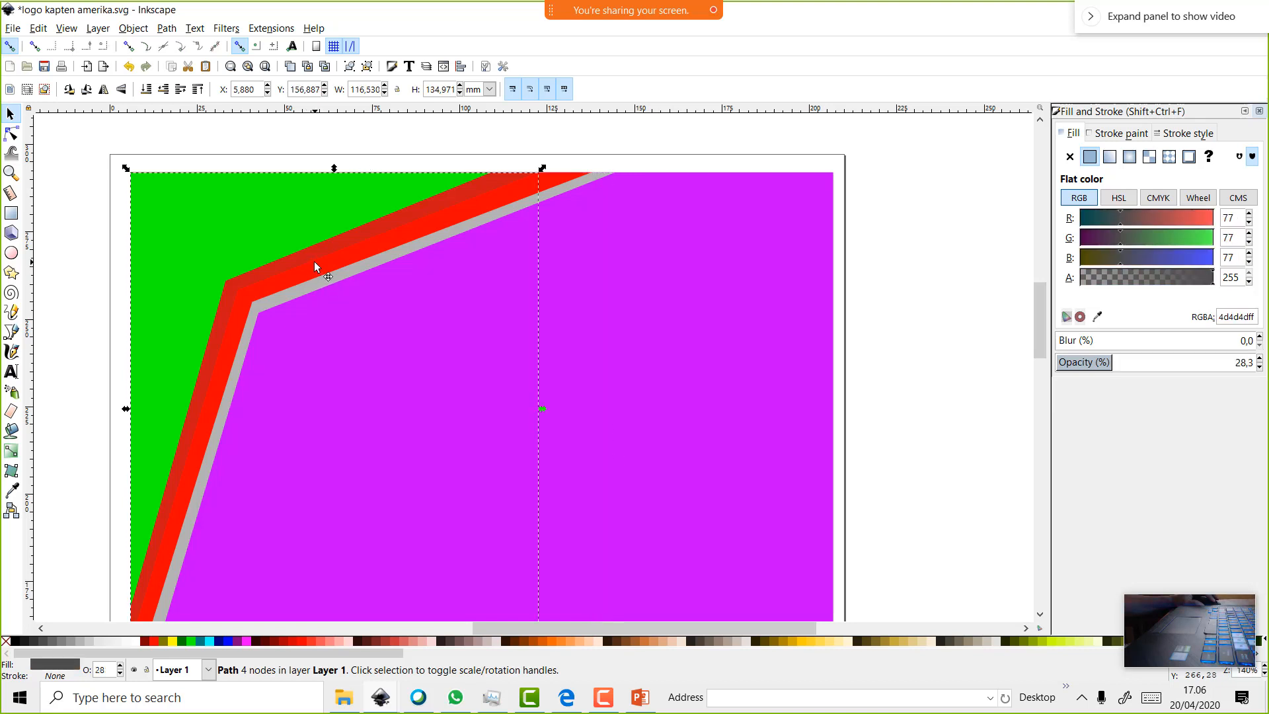
click(162, 90)
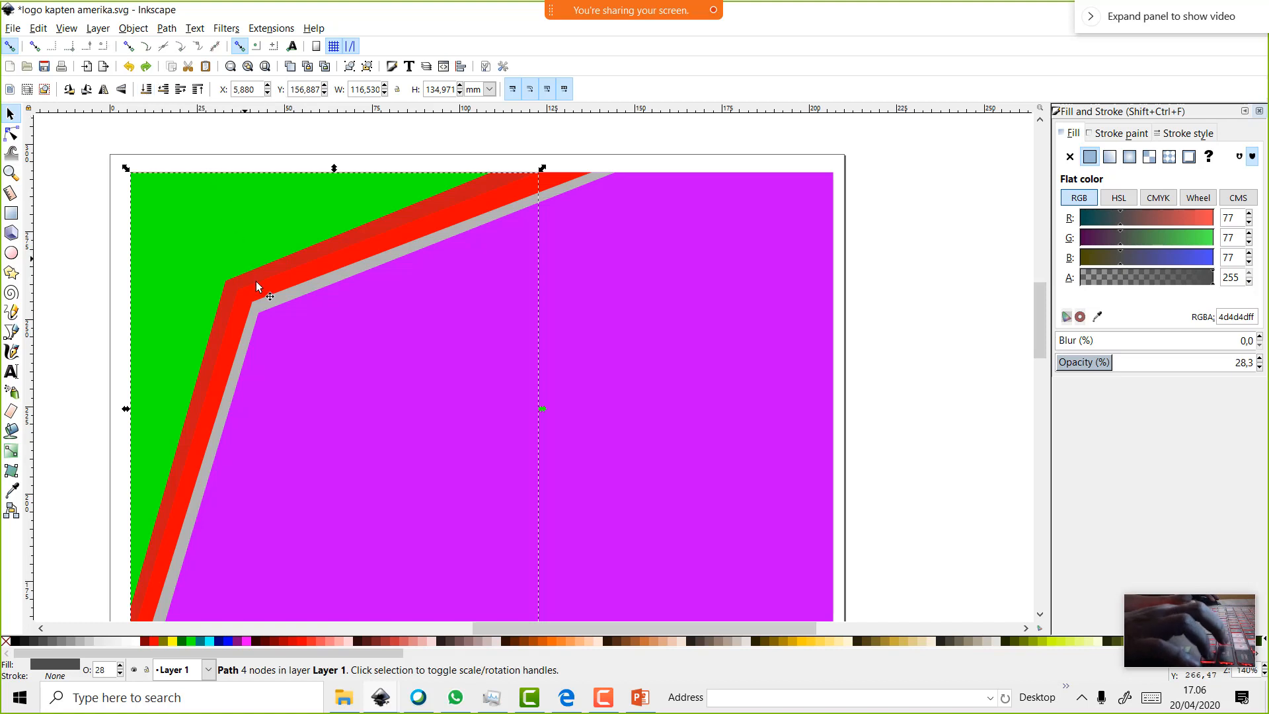
Shrink the semi-transparent gray path slightly and test 62% opacity on the red band, then undo it
scroll(333, 330, up, 2)
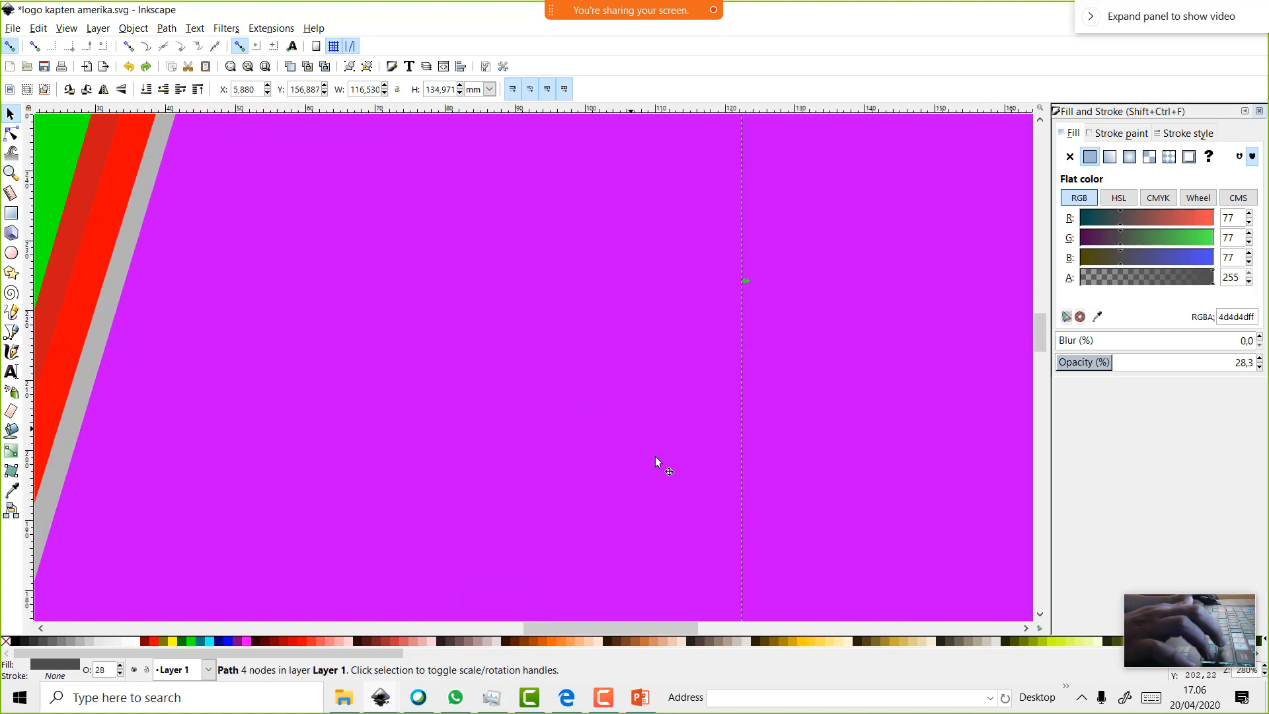
scroll(744, 529, down, 3)
drag(749, 581, 735, 564)
click(602, 316)
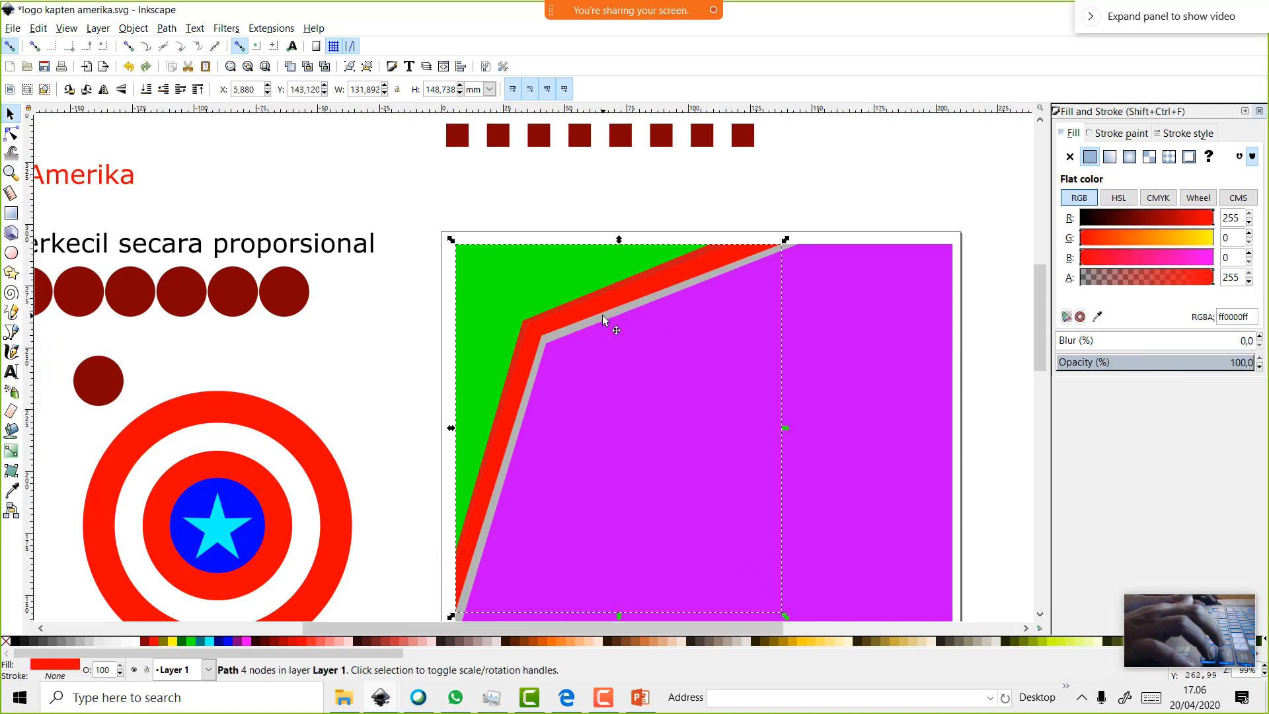
click(1260, 367)
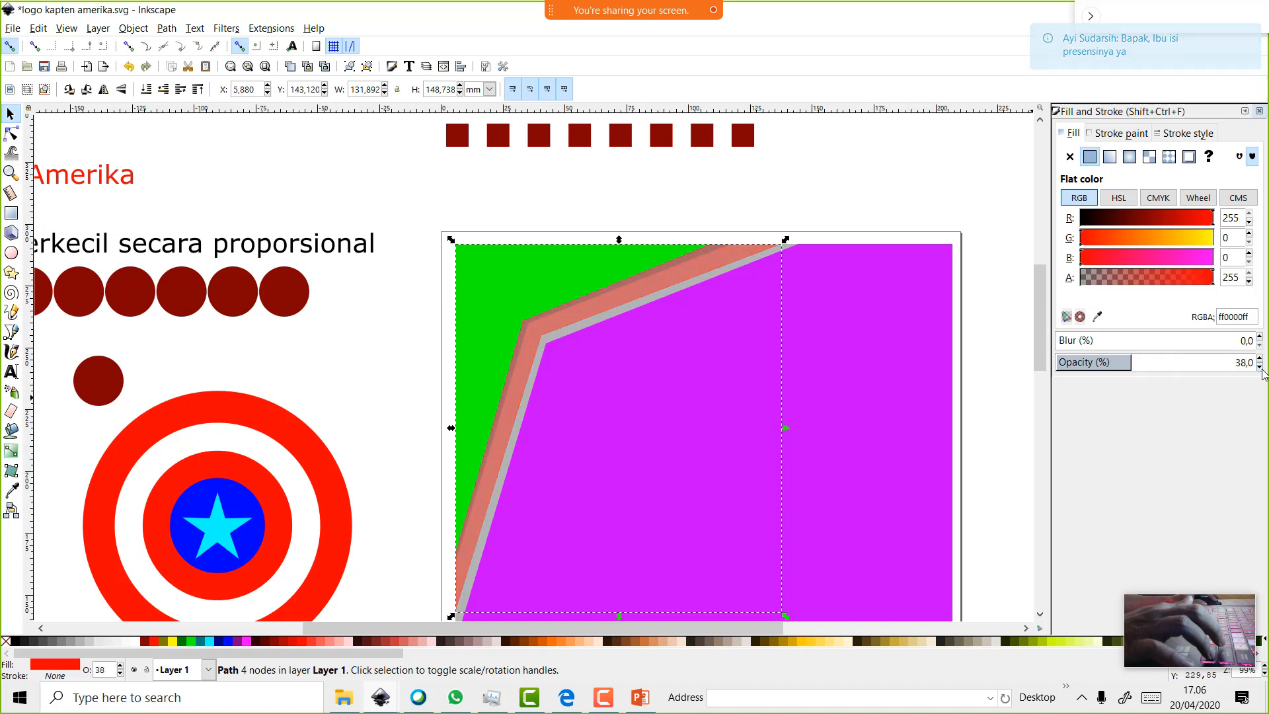
key(ctrl+z)
key(ctrl+z)
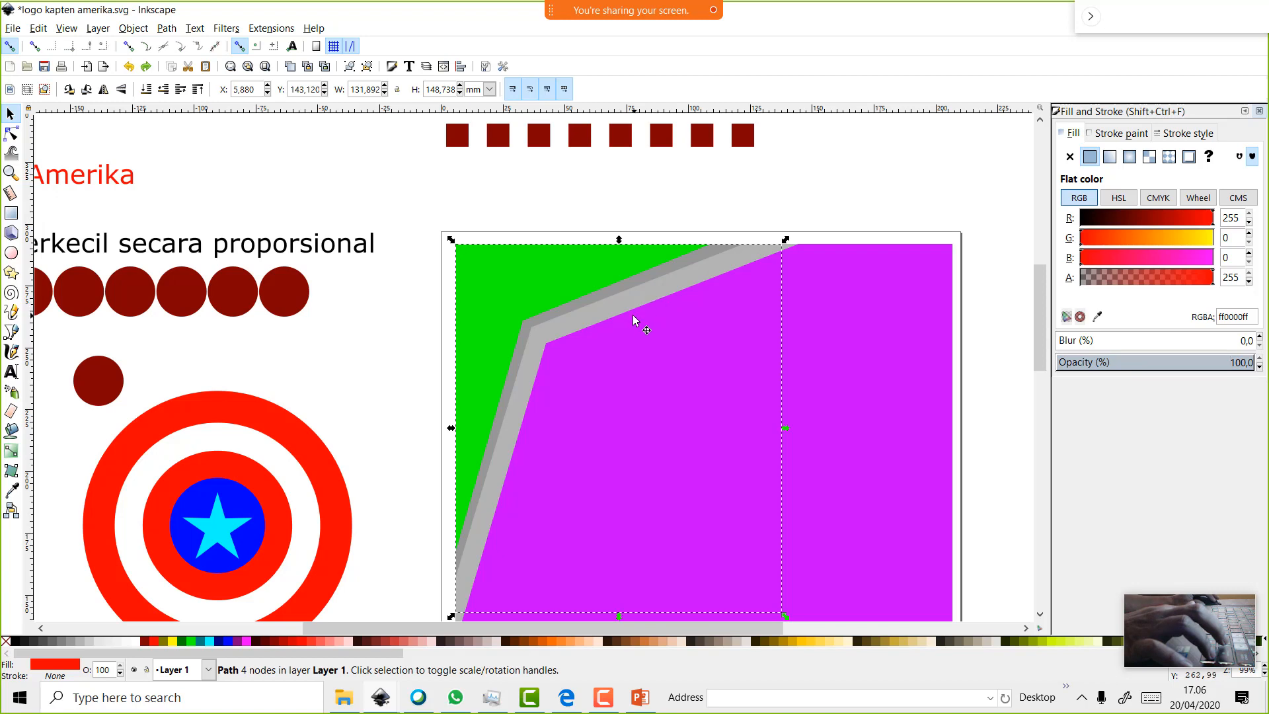
Redo the Lower command so the red band sits above the gray border again
click(39, 28)
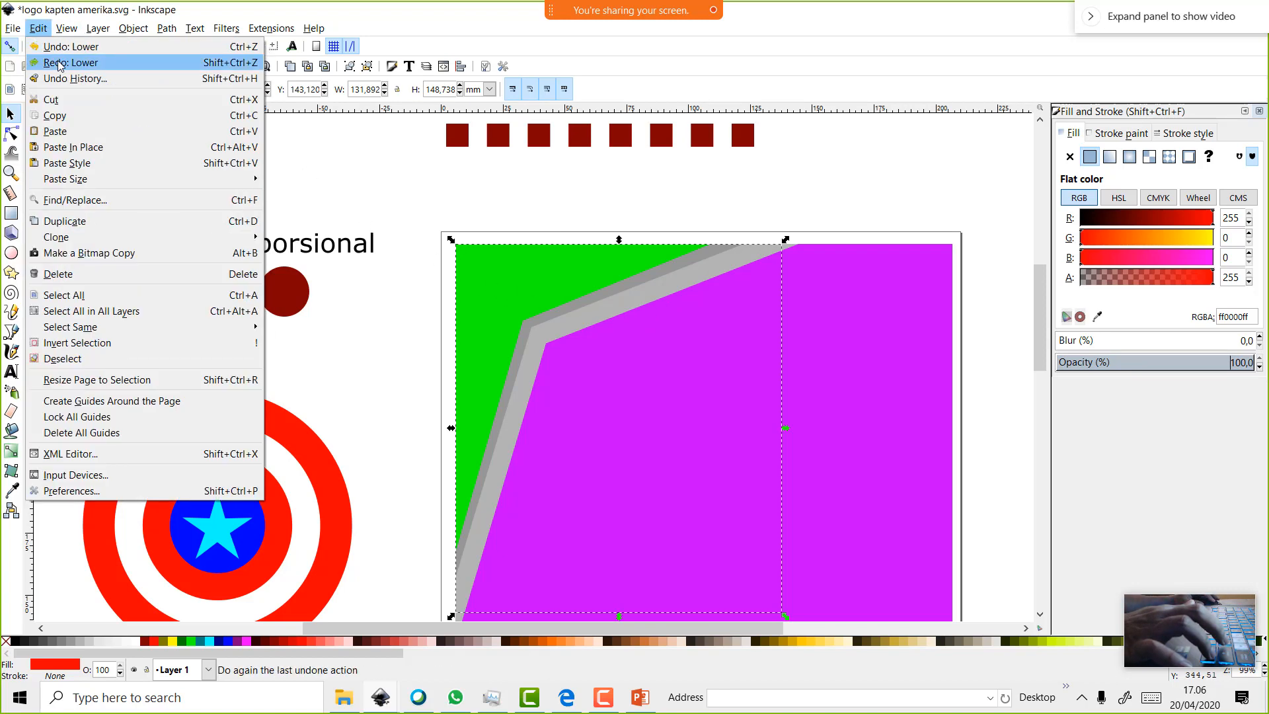
click(61, 64)
scroll(763, 439, down, 2)
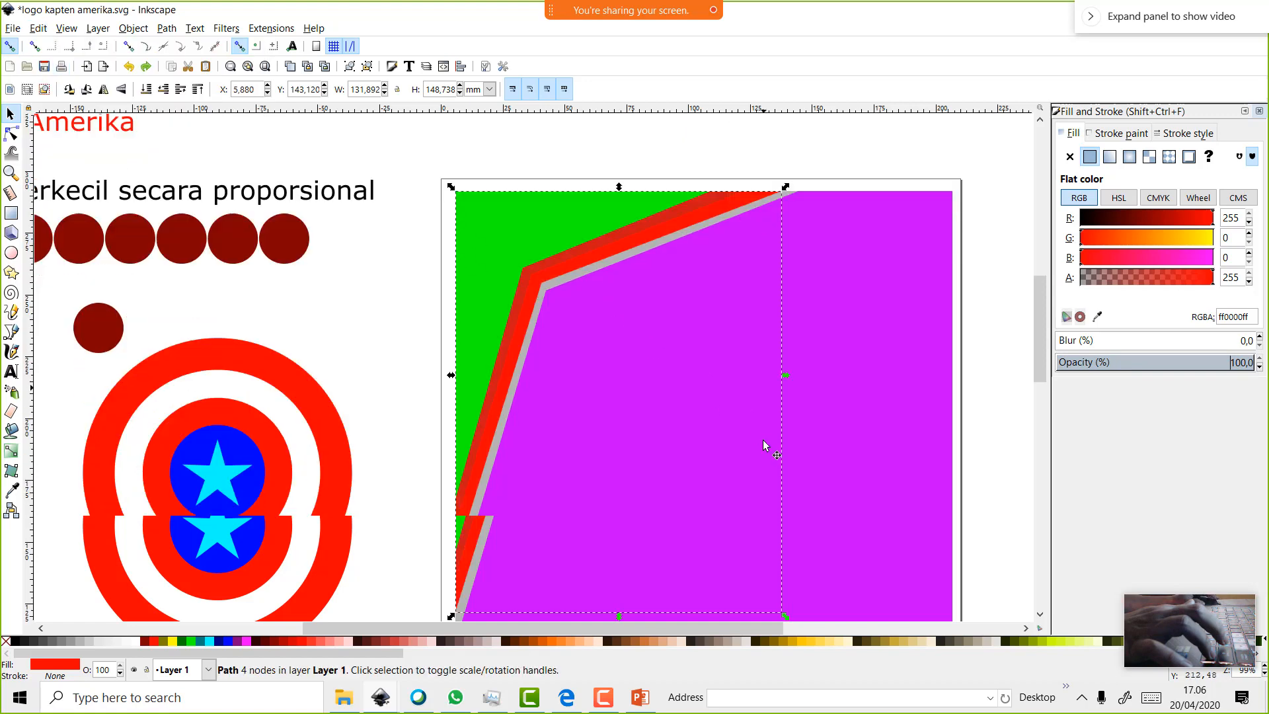
click(758, 417)
scroll(574, 296, up, 2)
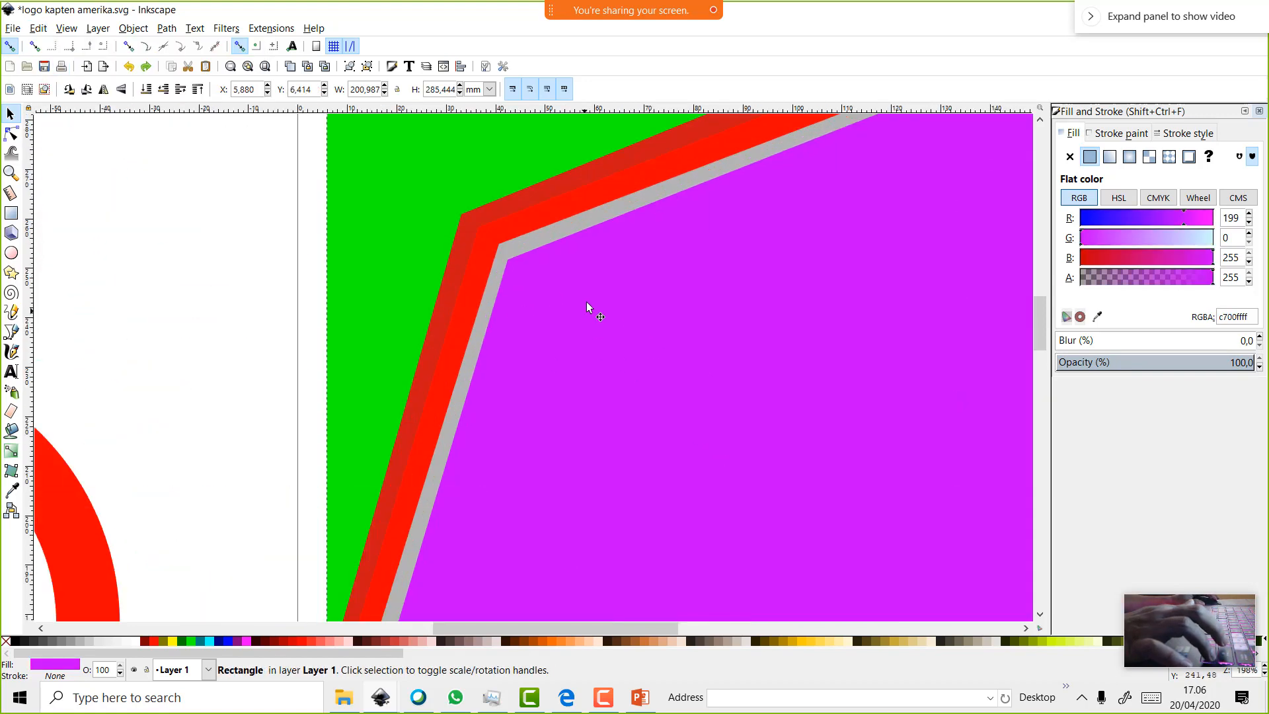
click(573, 225)
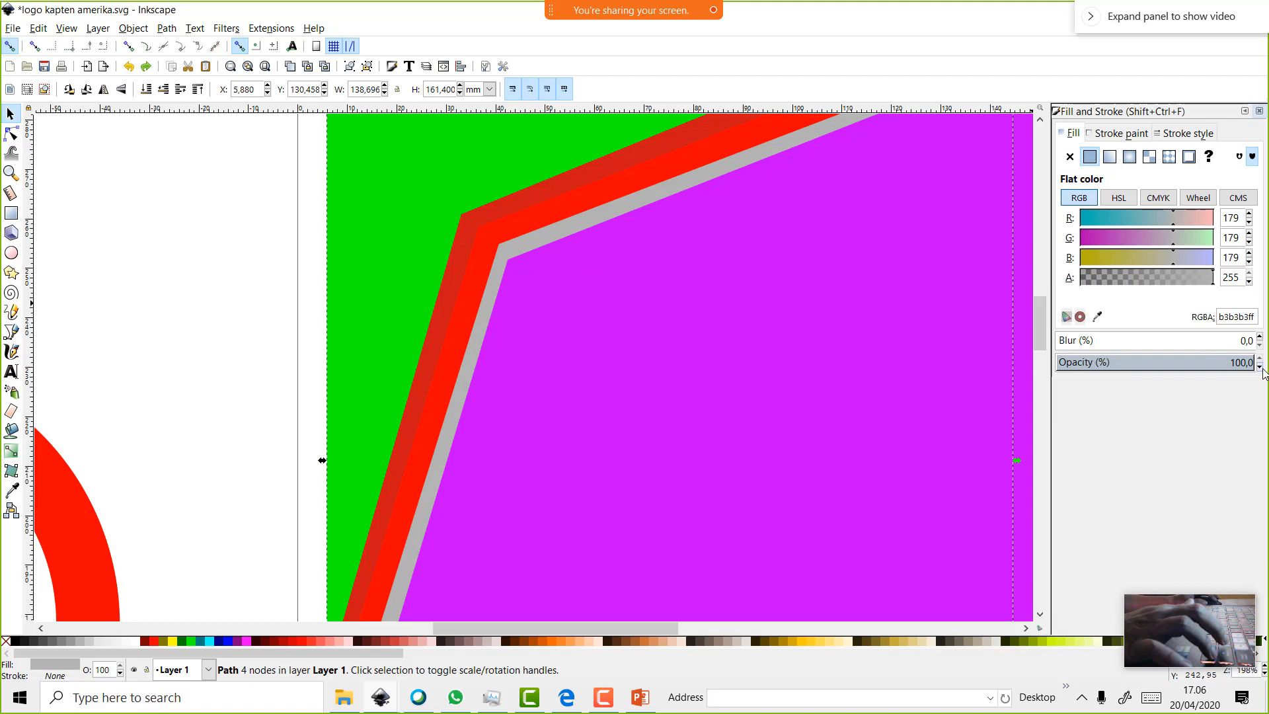
Recolor the red stripe with the red palette swatch
scroll(1260, 365, down, 20)
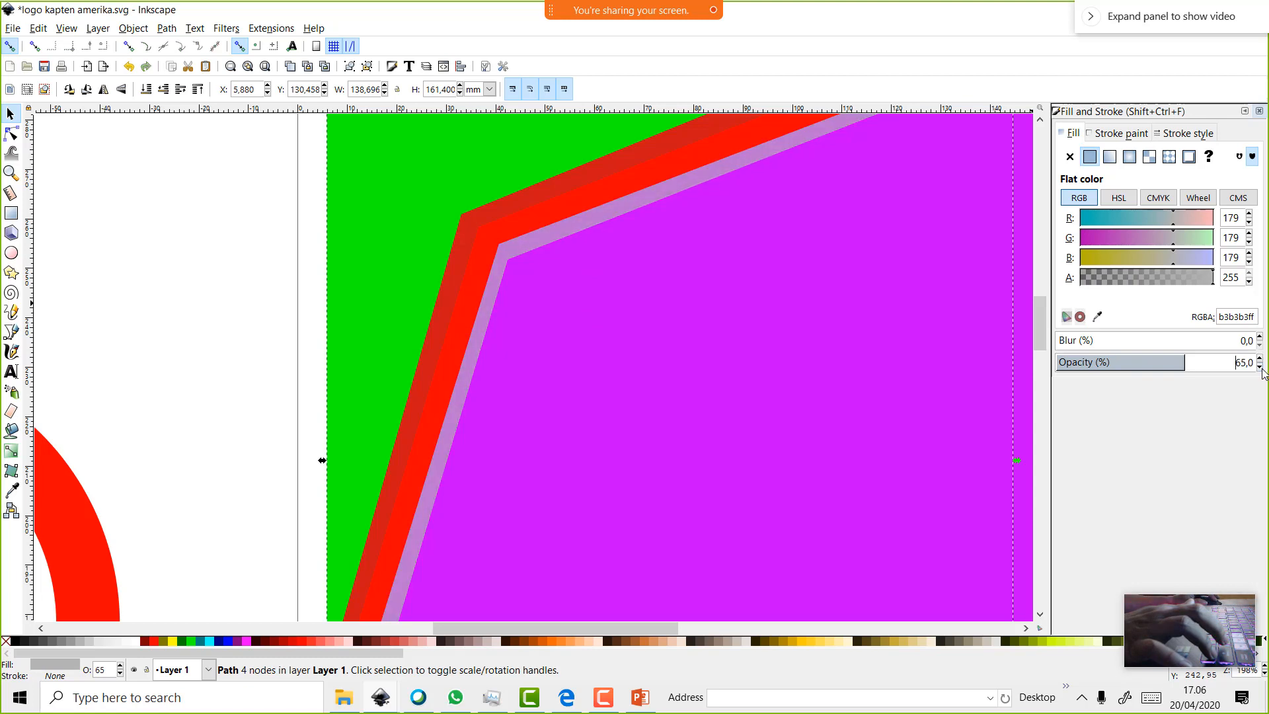
scroll(941, 345, down, 2)
click(756, 279)
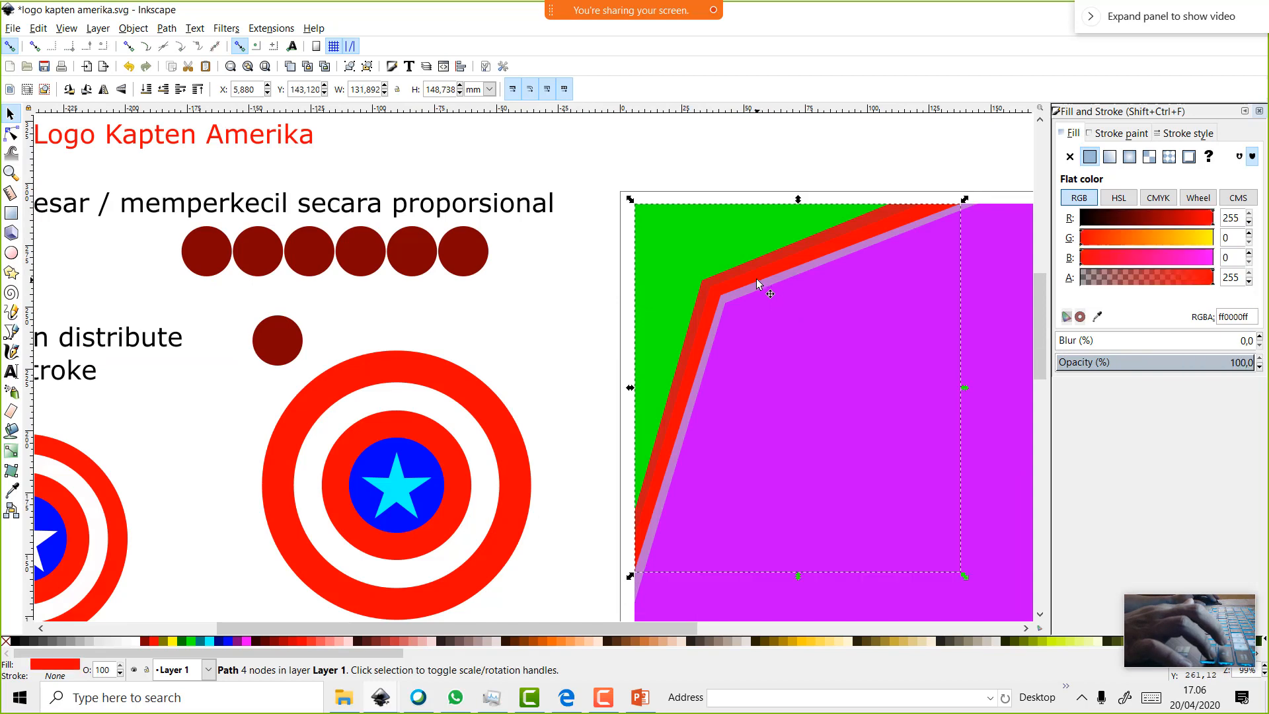
scroll(780, 303, up, 2)
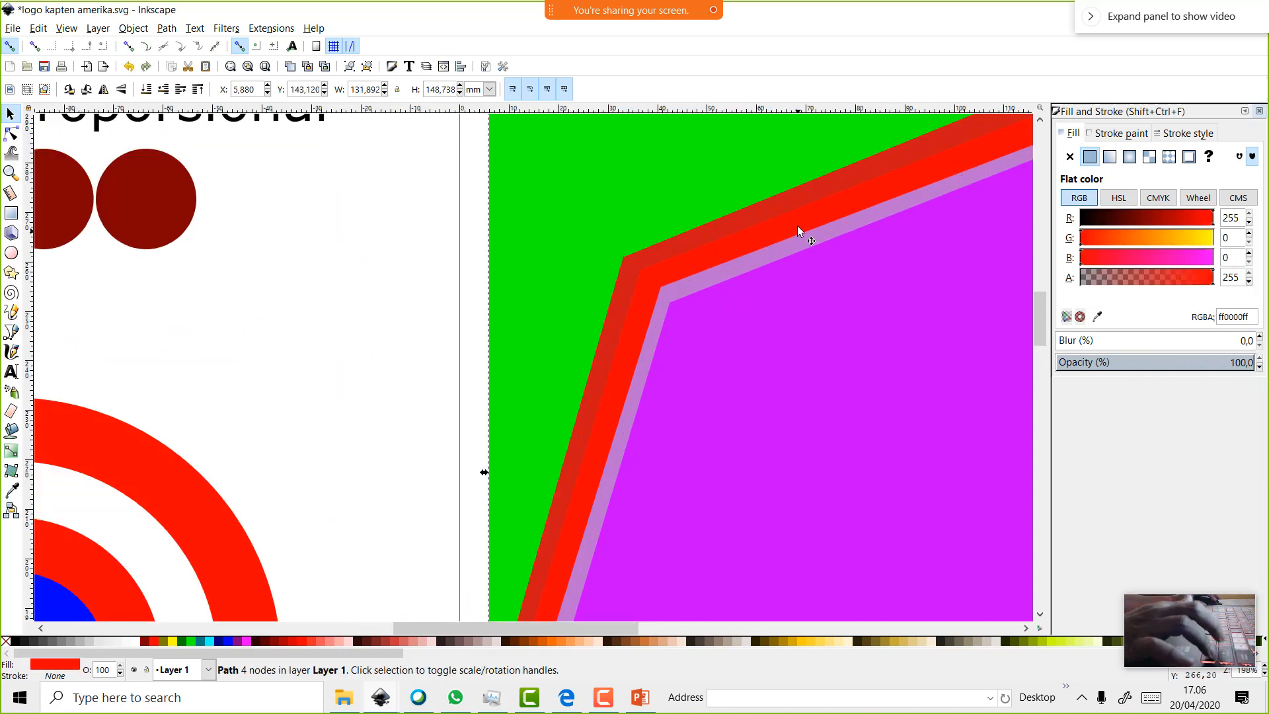
click(154, 642)
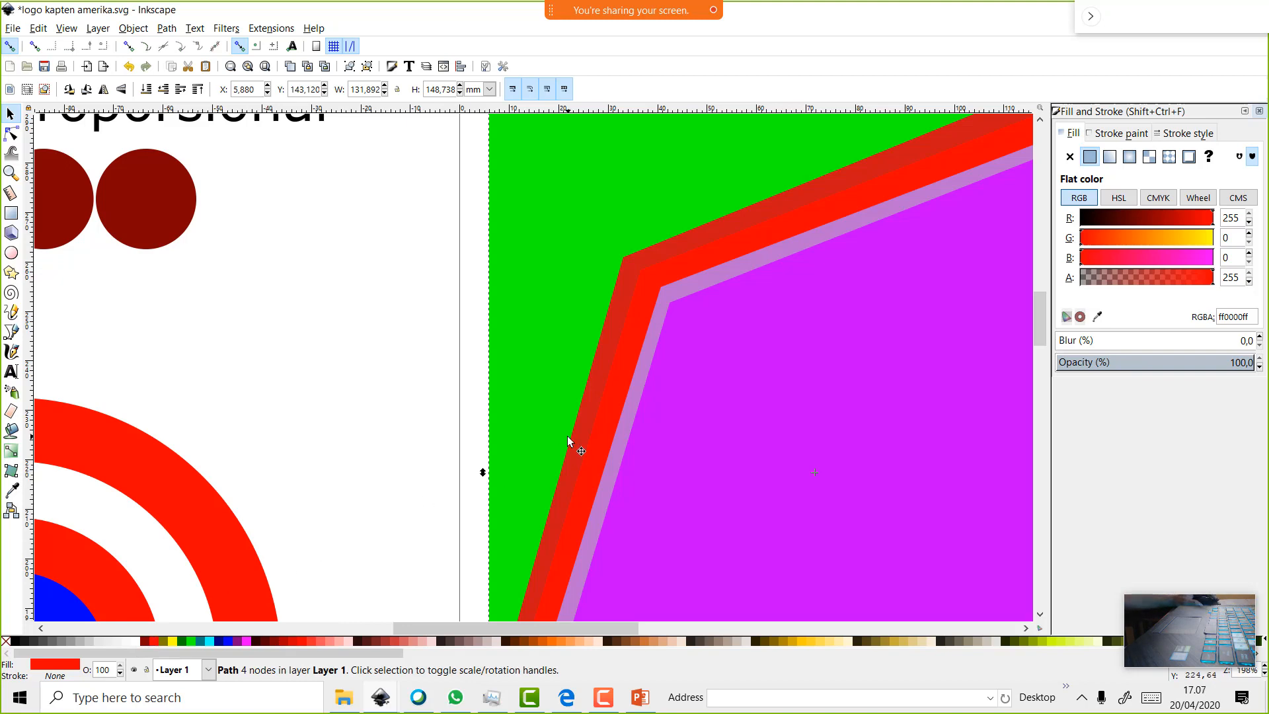
scroll(568, 436, down, 10)
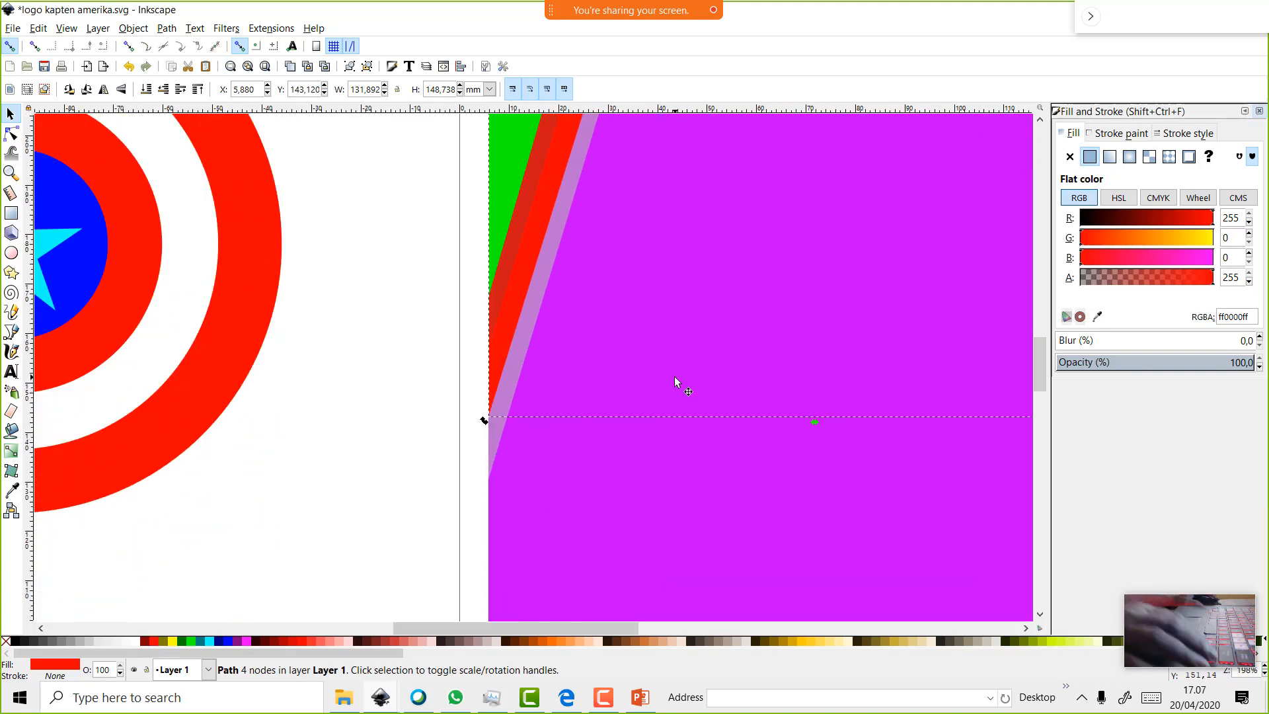
scroll(685, 372, down, 2)
scroll(687, 378, down, 4)
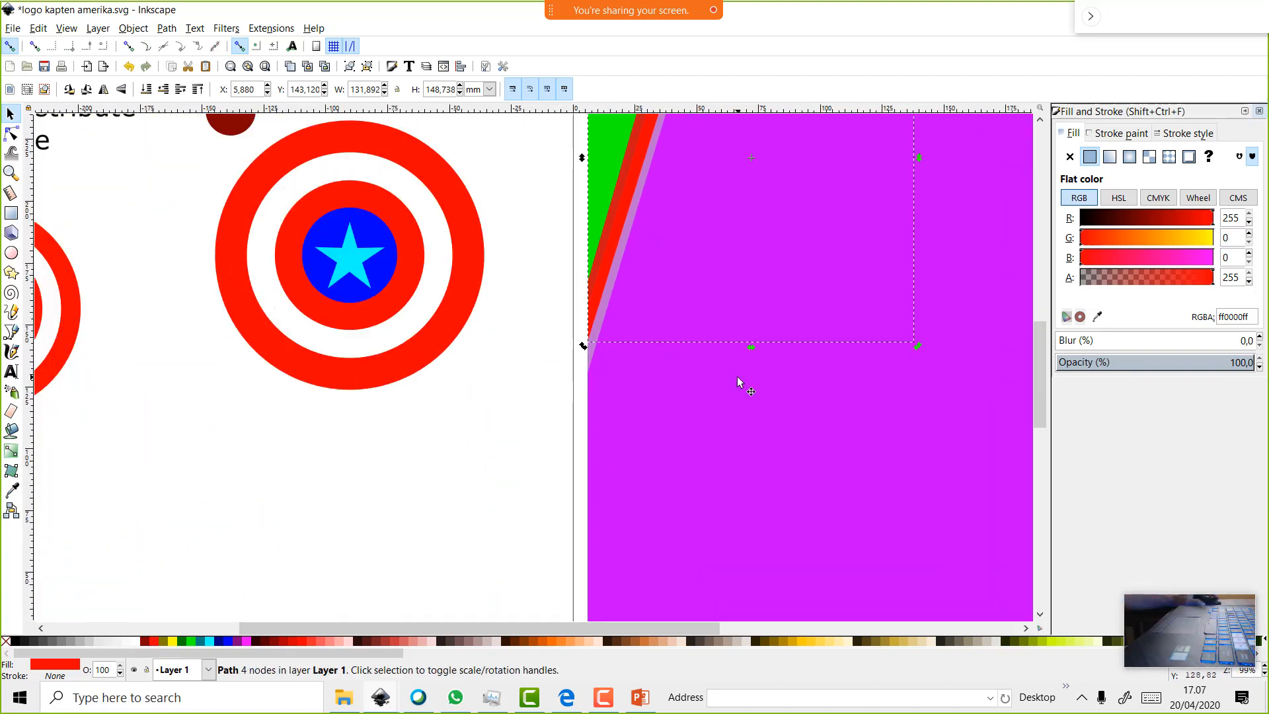
scroll(725, 383, up, 5)
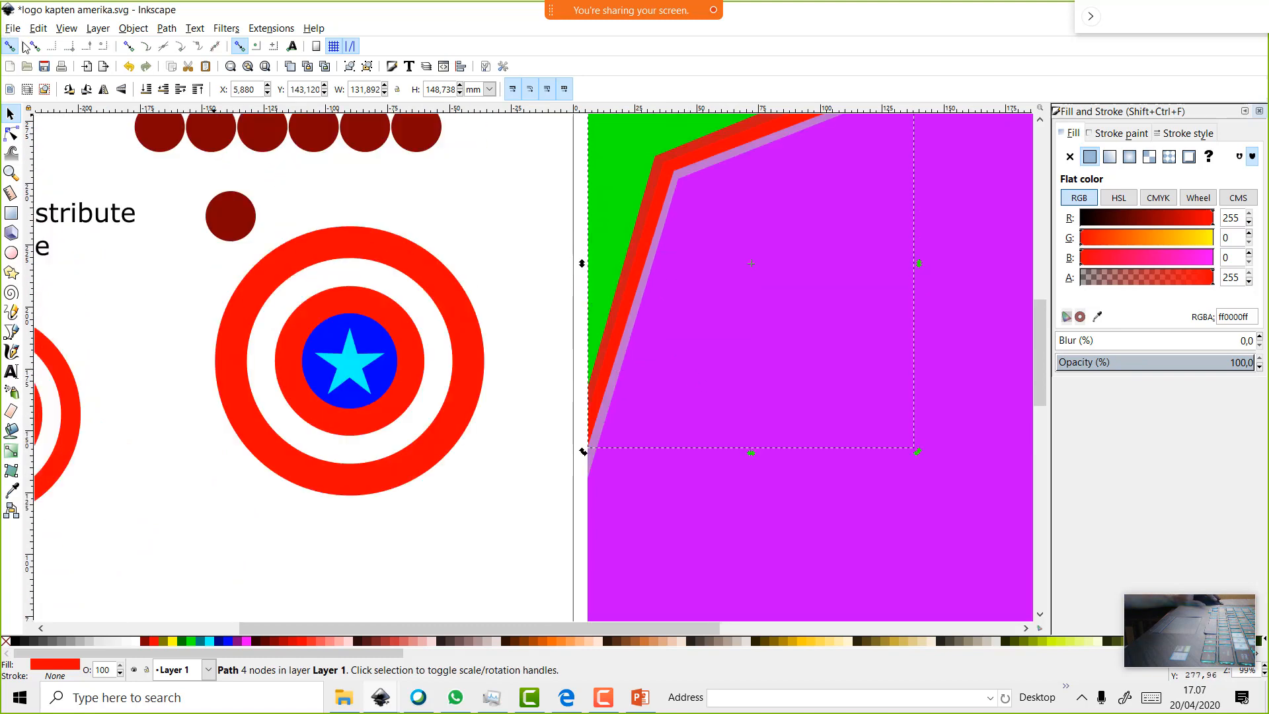
Open MENGGAMBAR MATA.svg from the Materi Inkscape folder in File Explorer
click(345, 702)
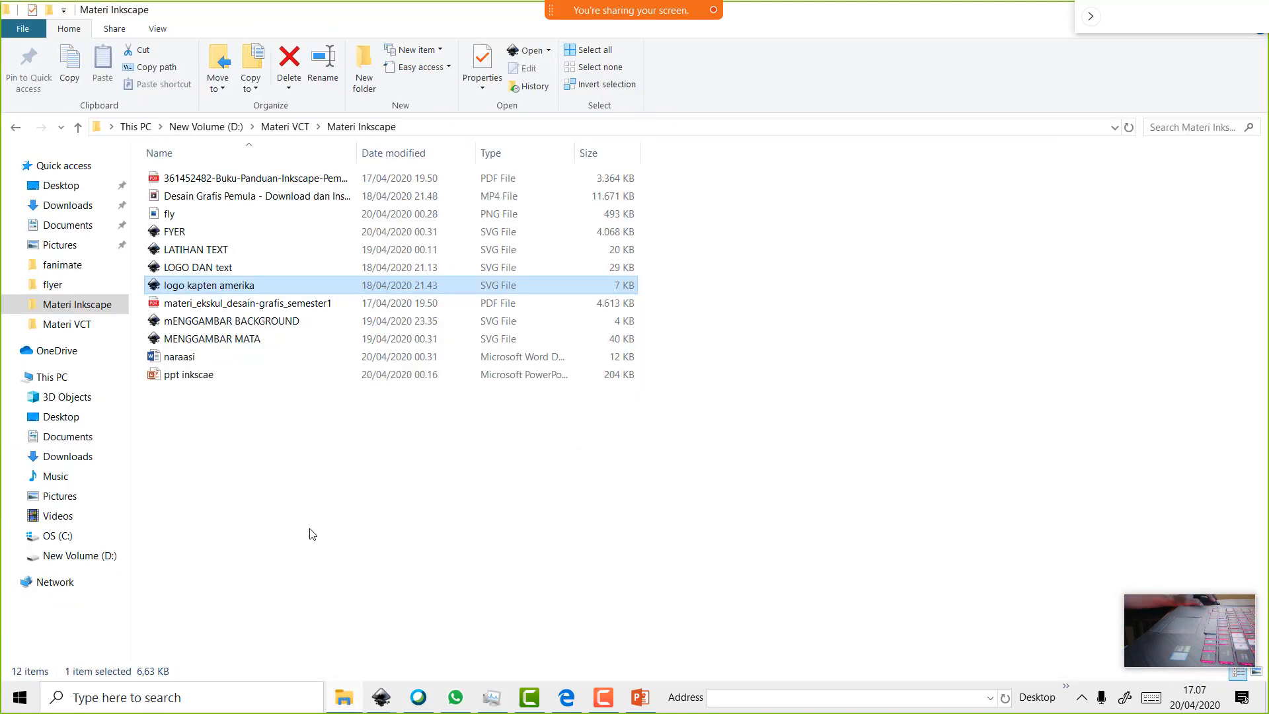
double_click(207, 338)
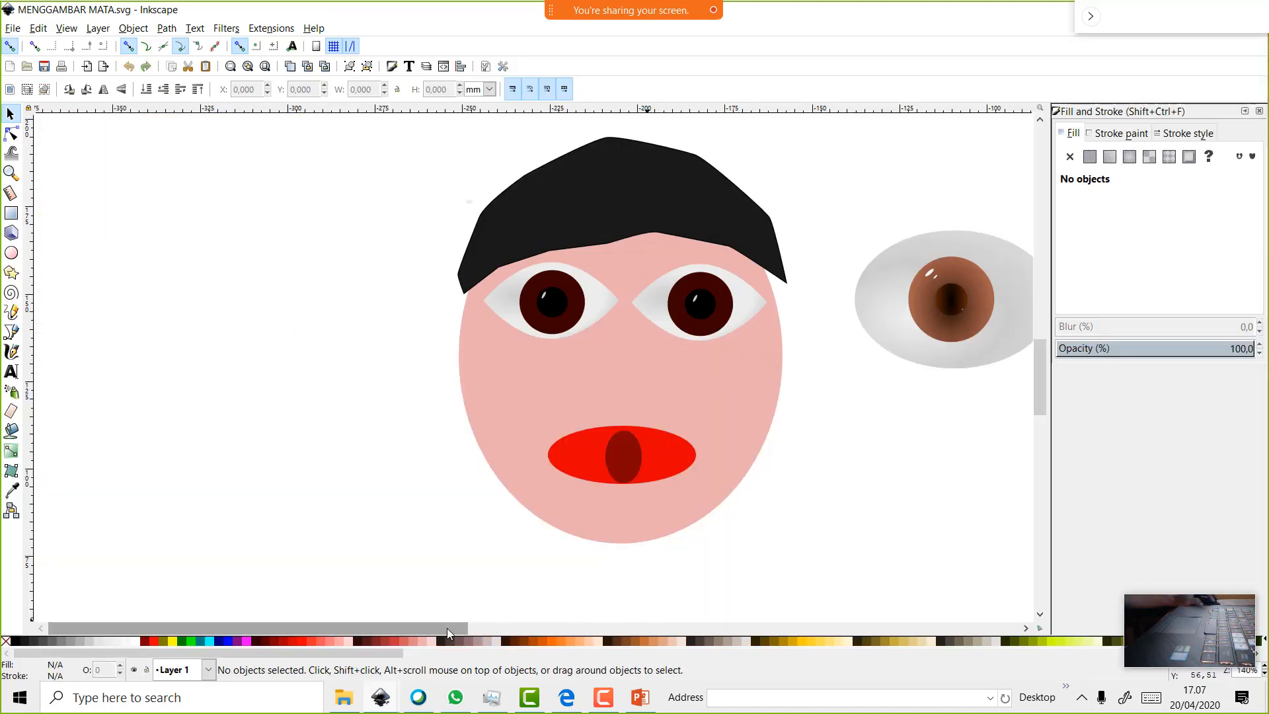
Draw a roughly 39 mm light grey circle right of the eye with no outline
drag(446, 628, 595, 630)
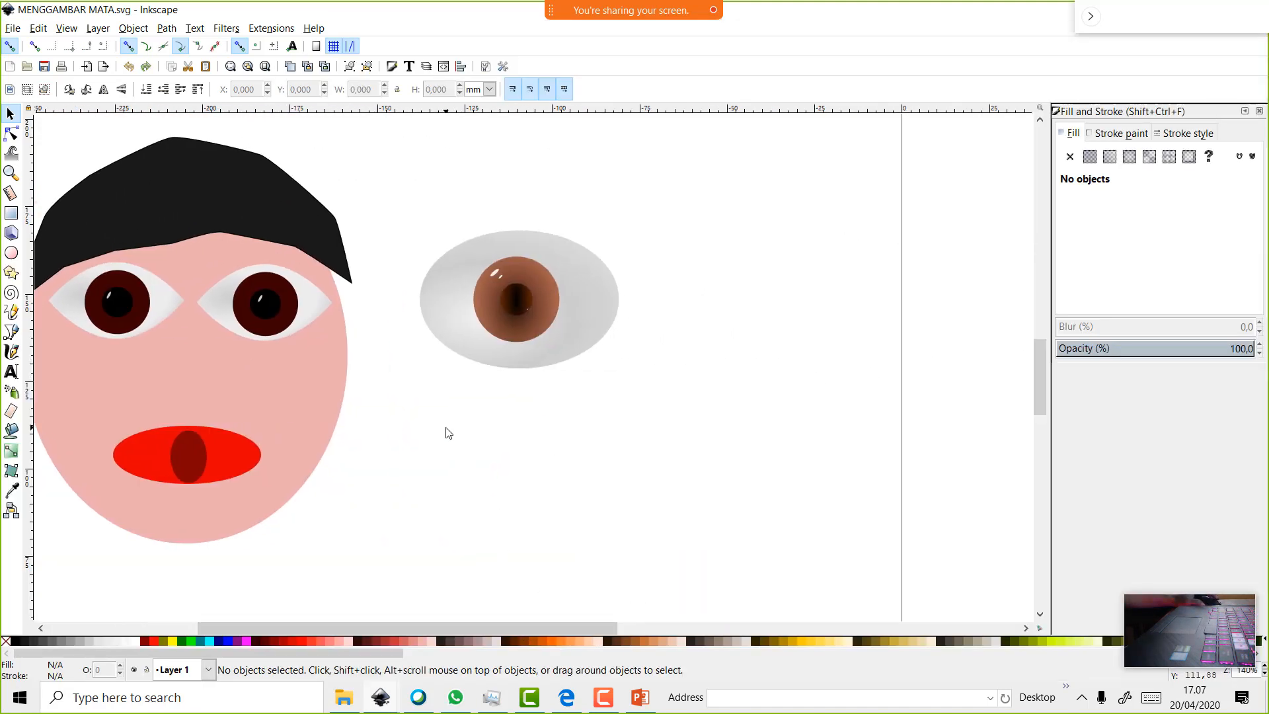
click(475, 271)
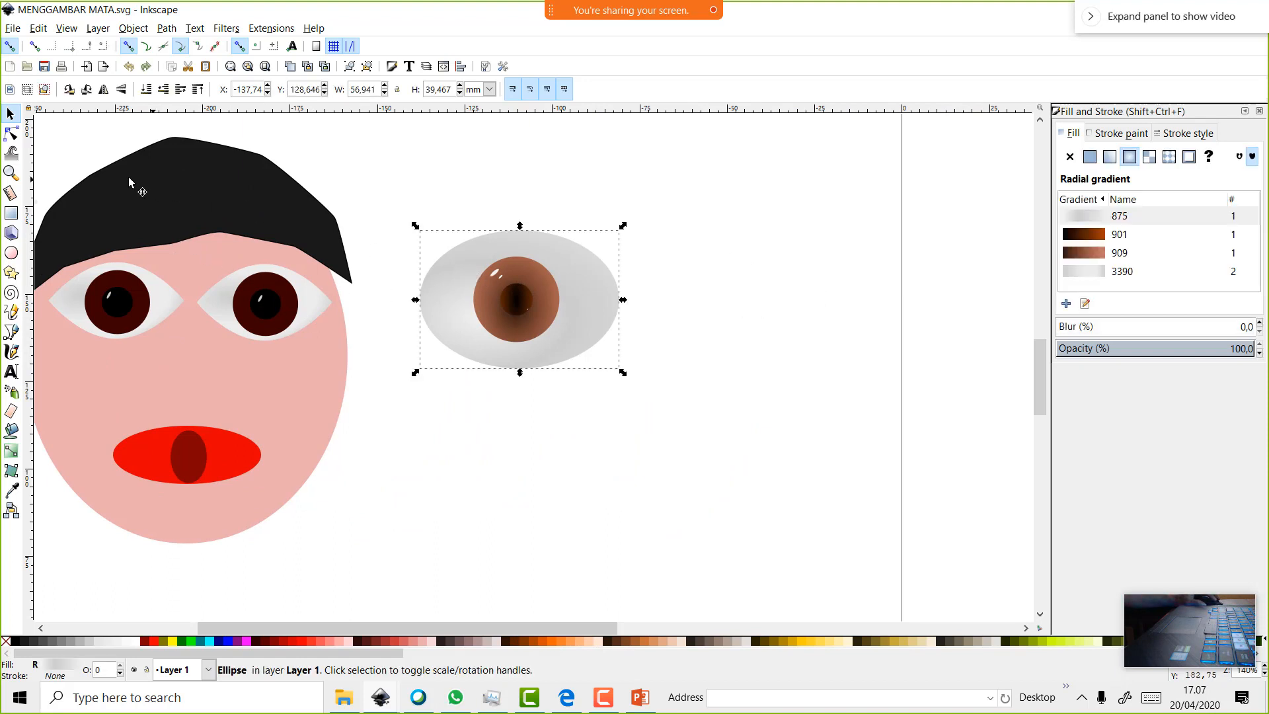
click(11, 255)
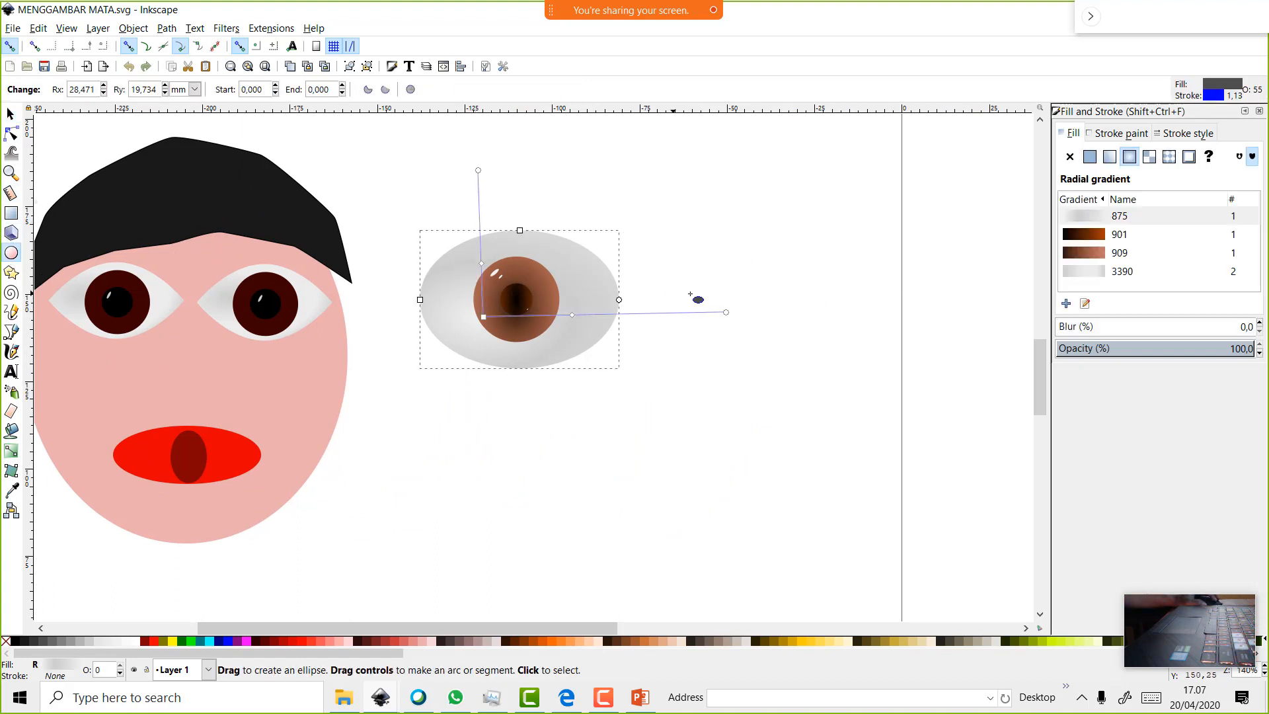
mouse_move(716, 397)
mouse_down()
mouse_move(852, 506)
mouse_move(852, 534)
mouse_up()
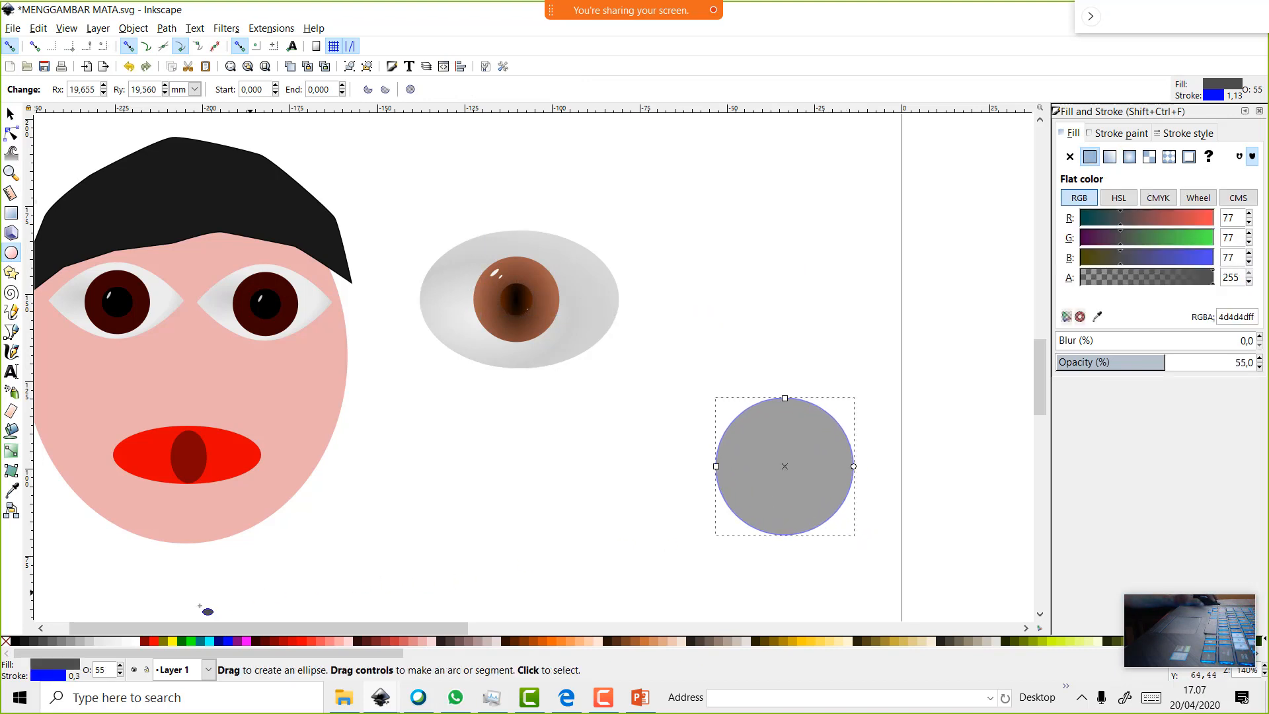
click(88, 642)
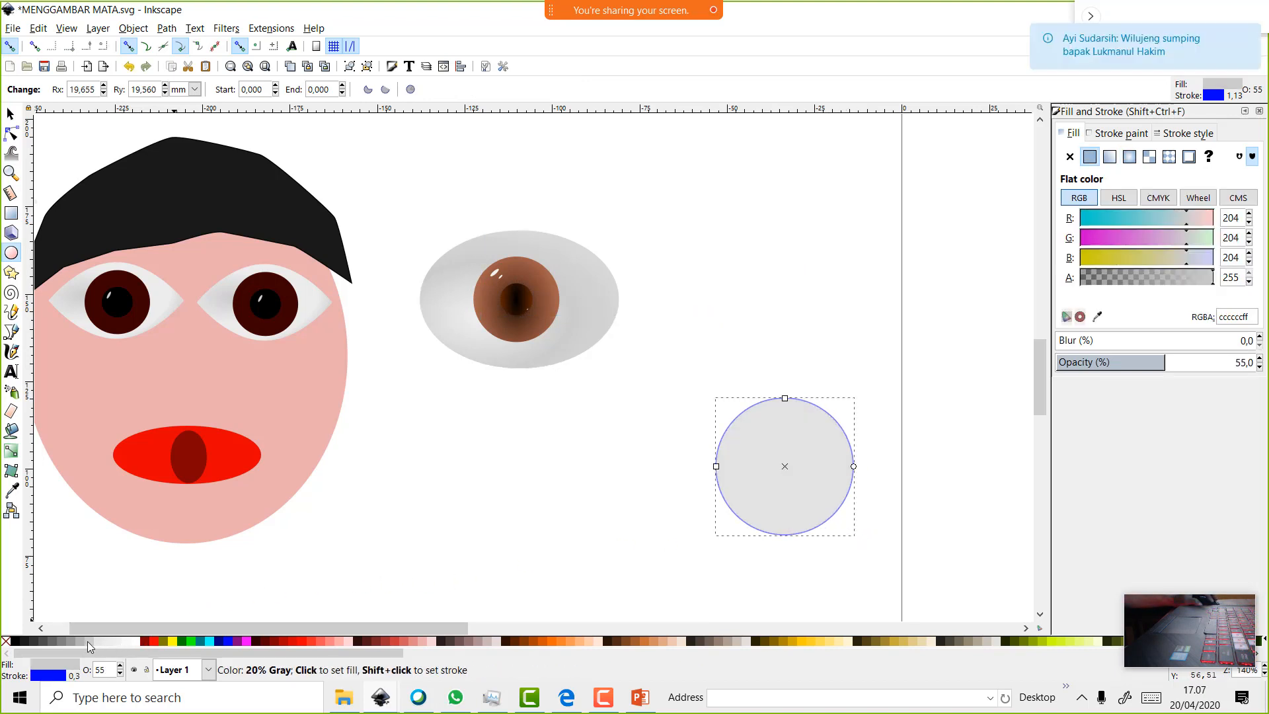
click(1118, 135)
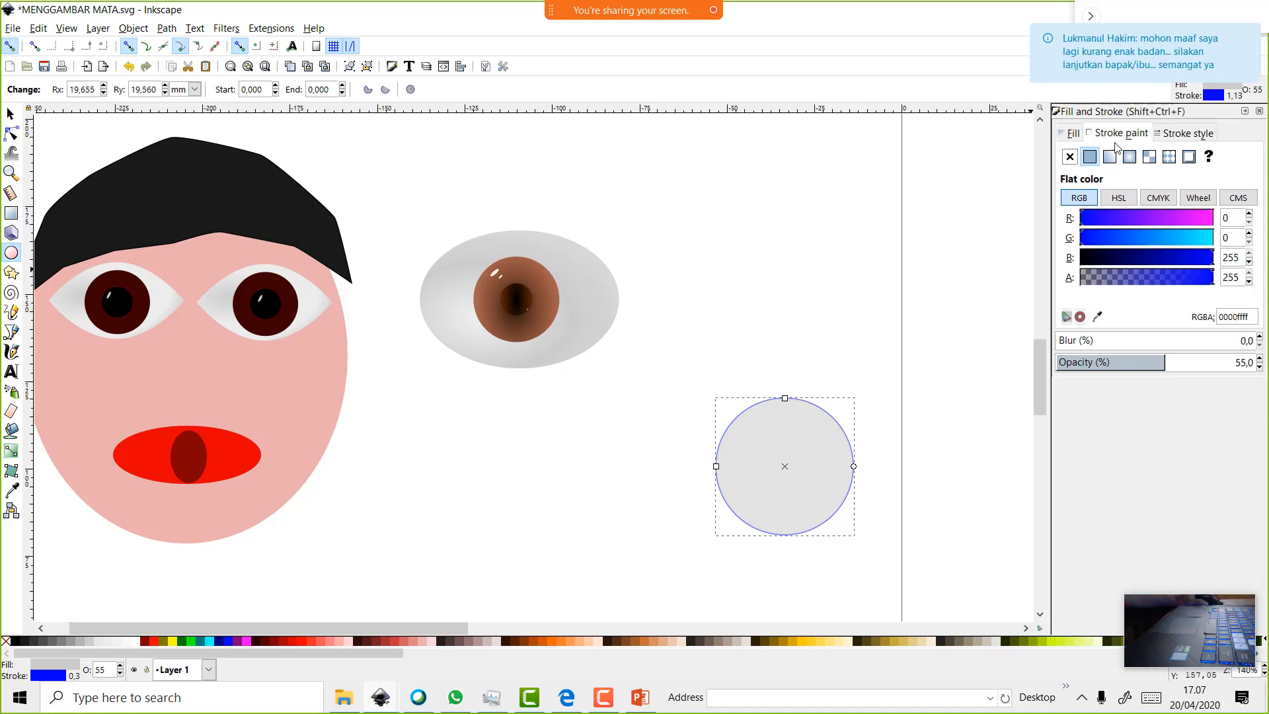
click(1070, 158)
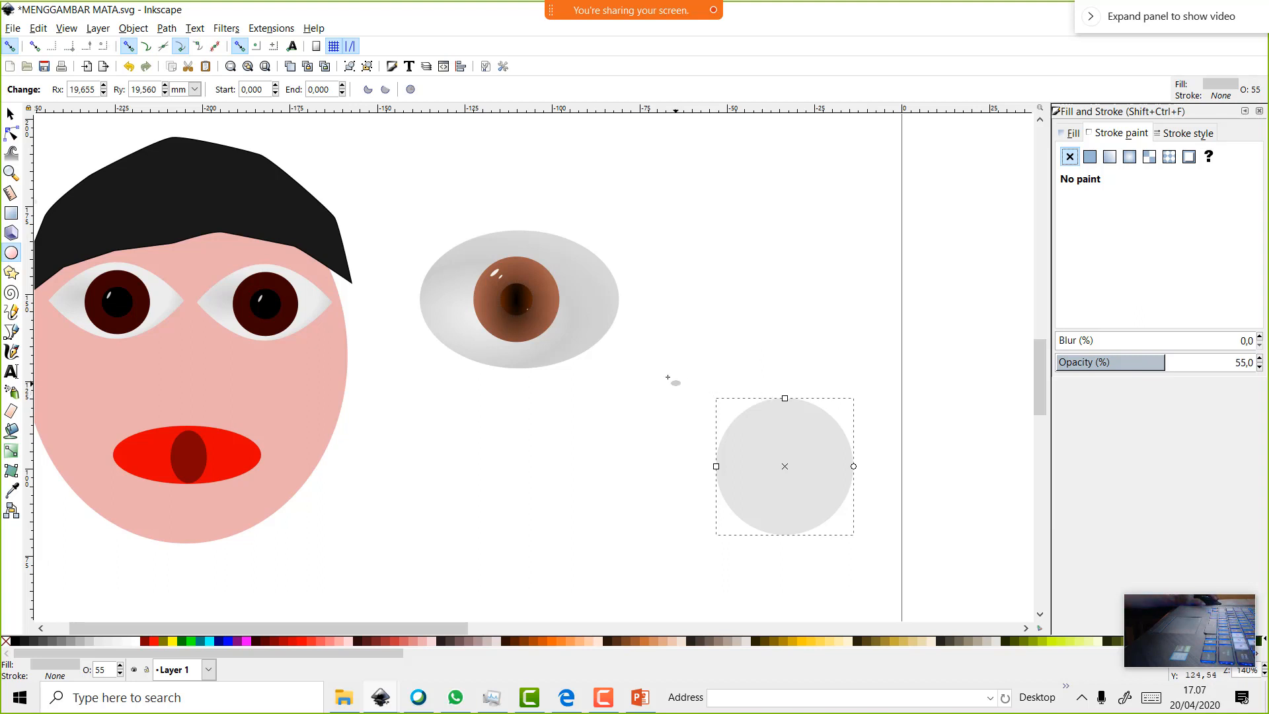
click(106, 640)
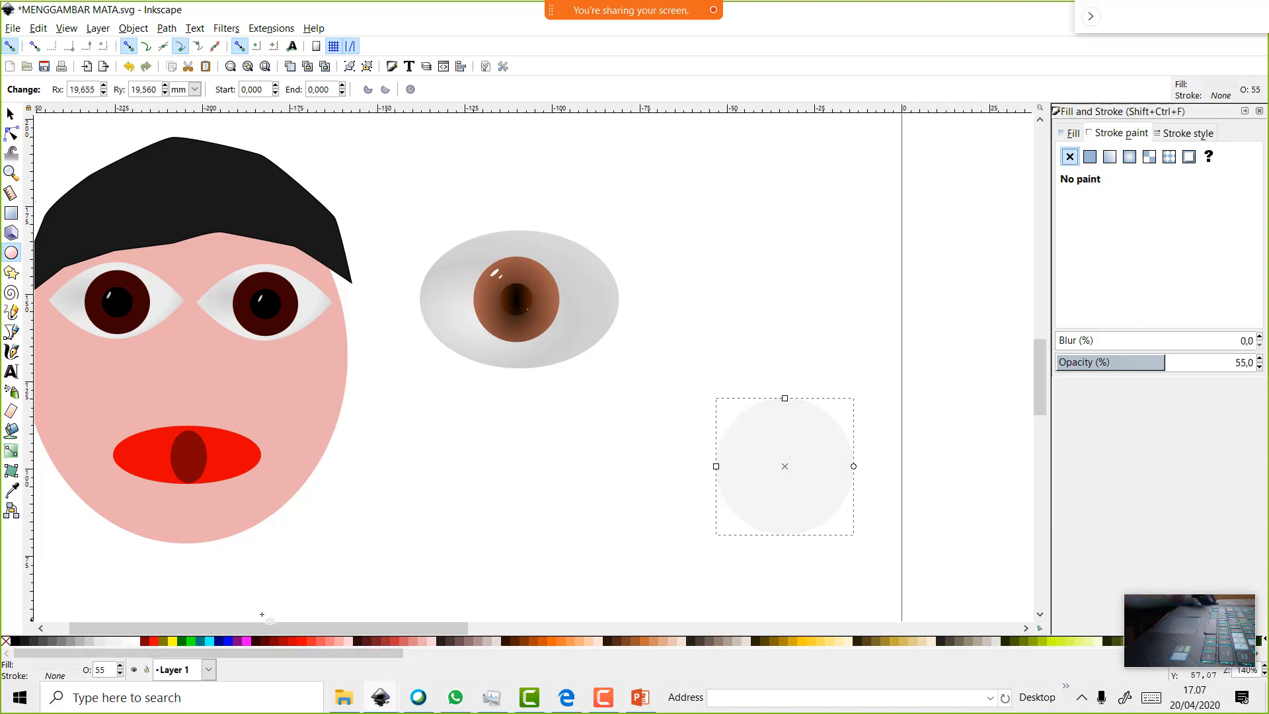
click(12, 112)
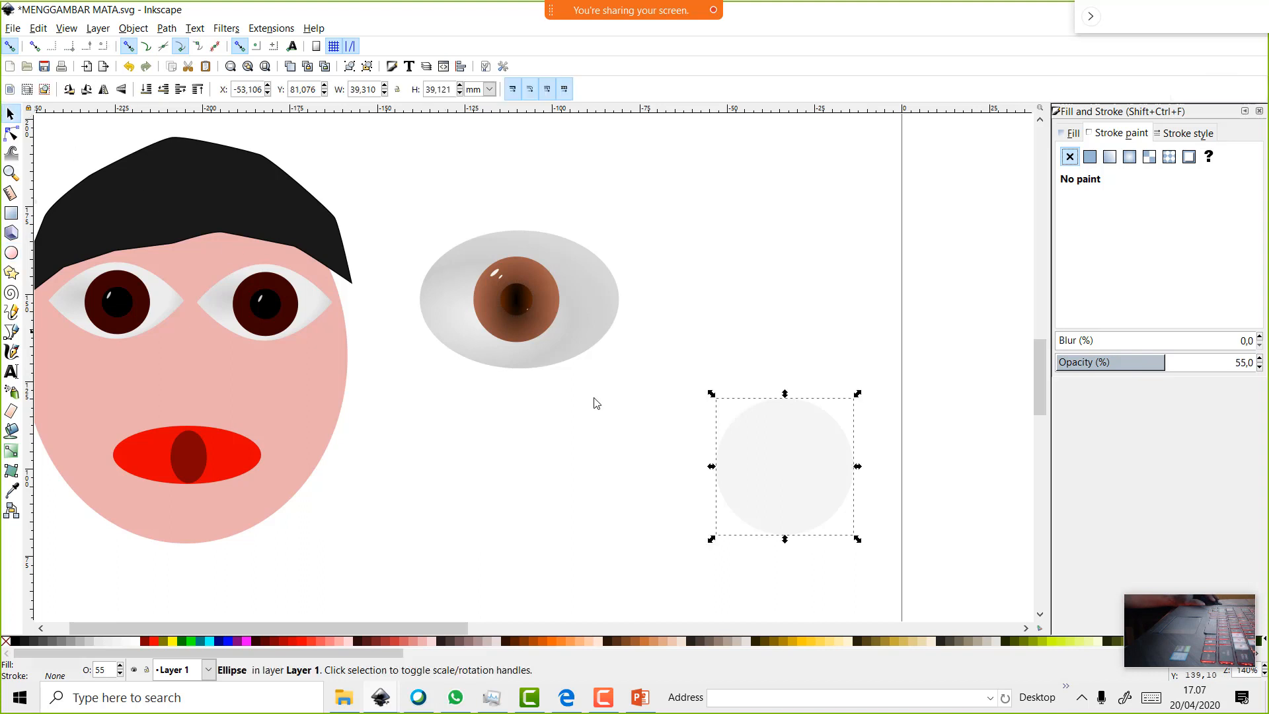
Duplicate the pale circle at half size as a fully opaque dark red iris
right_click(742, 435)
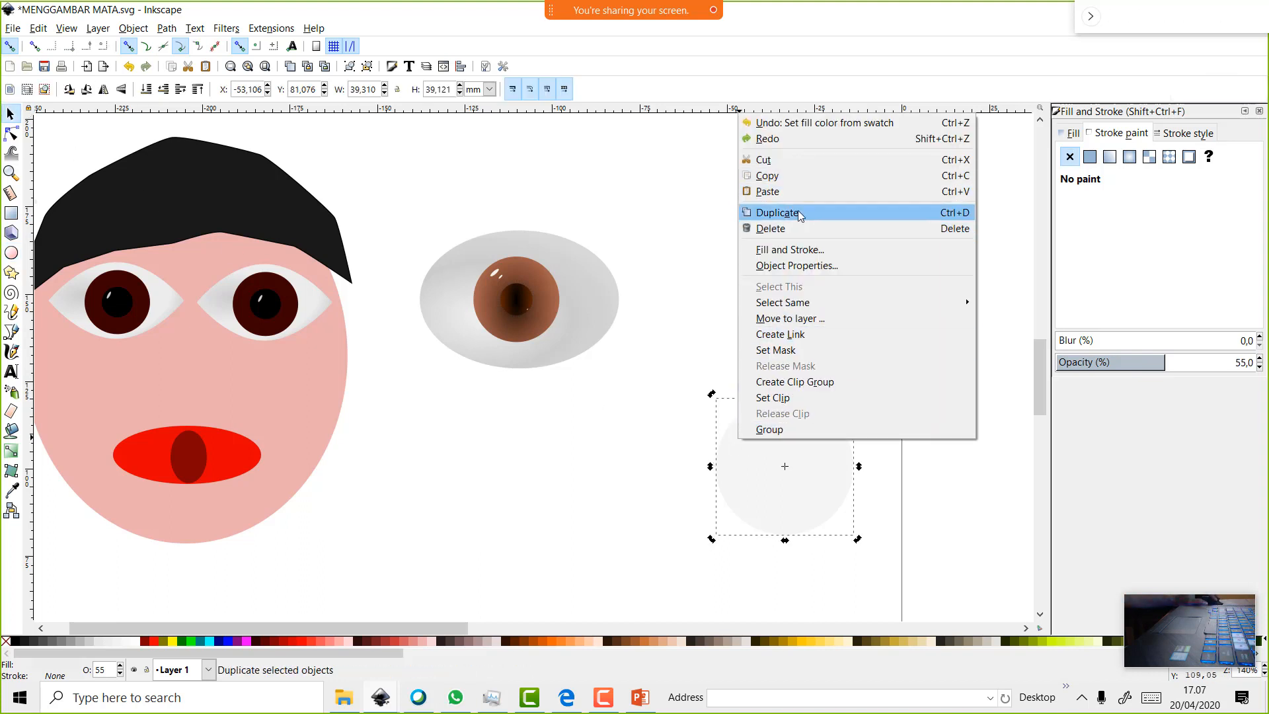
click(778, 212)
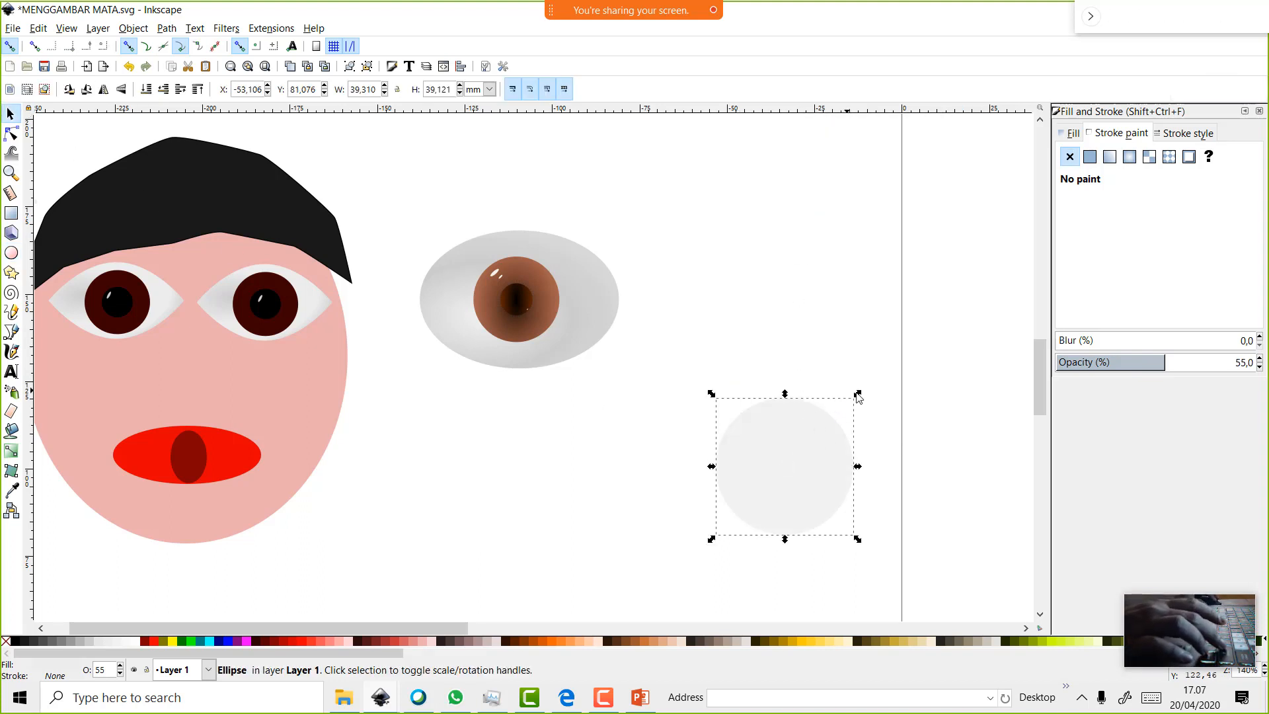
drag(858, 395, 828, 435)
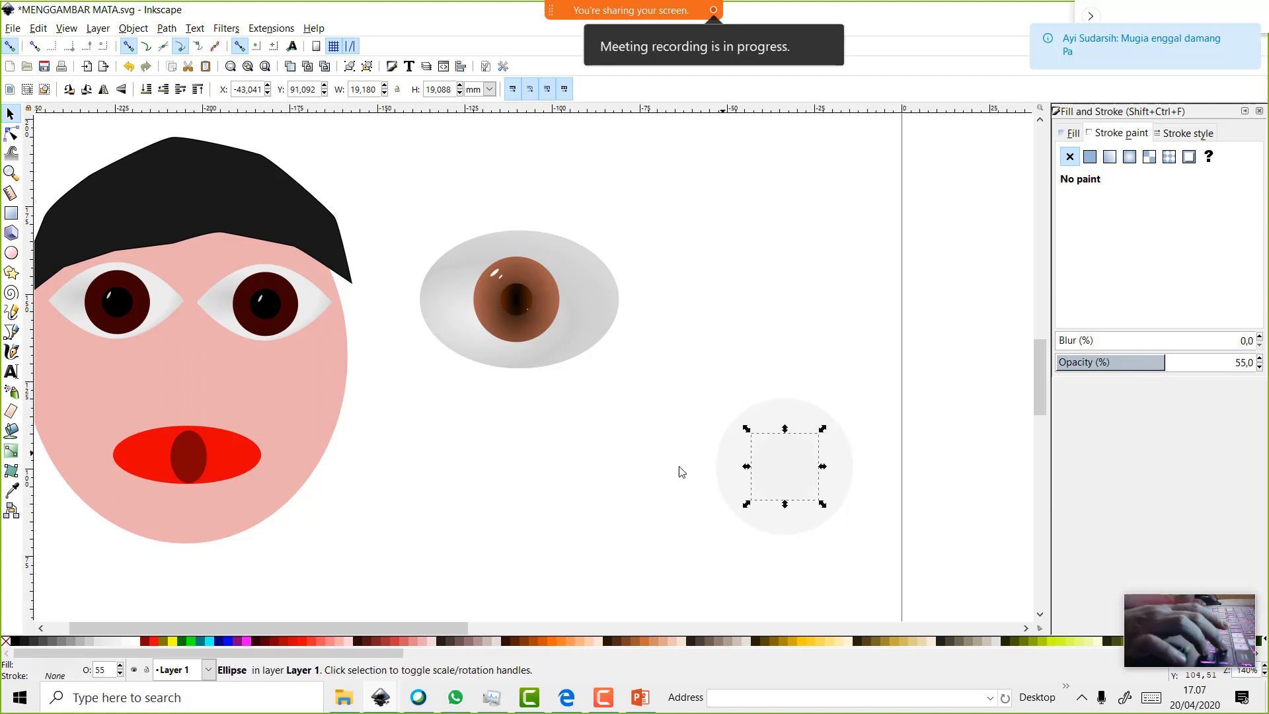
click(259, 642)
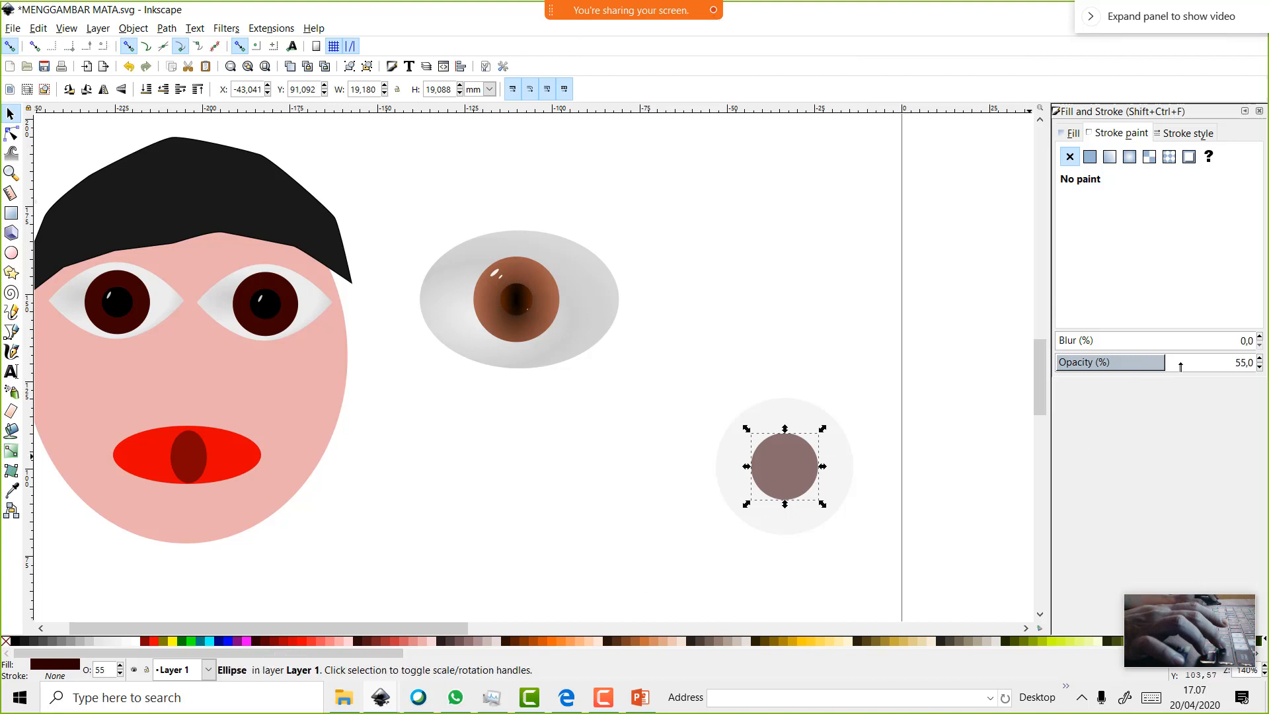
drag(1163, 365, 1256, 363)
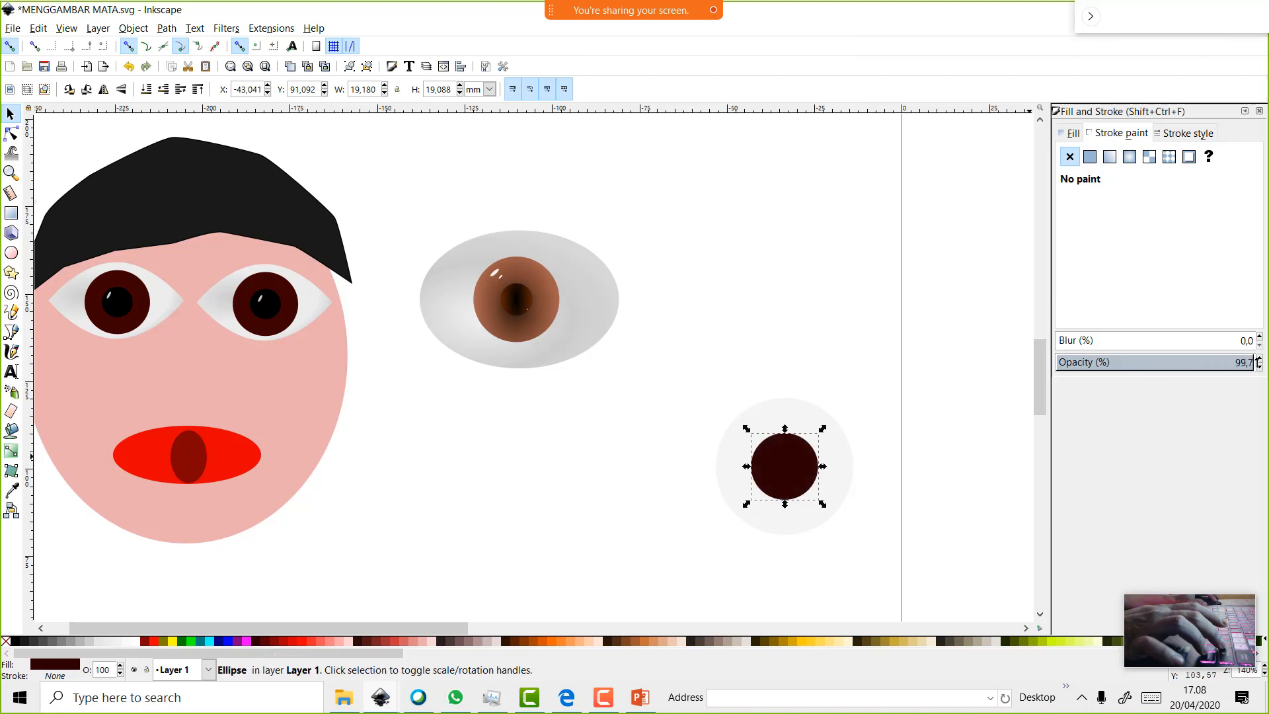
Duplicate the iris at half size and fill it black as the pupil
right_click(795, 462)
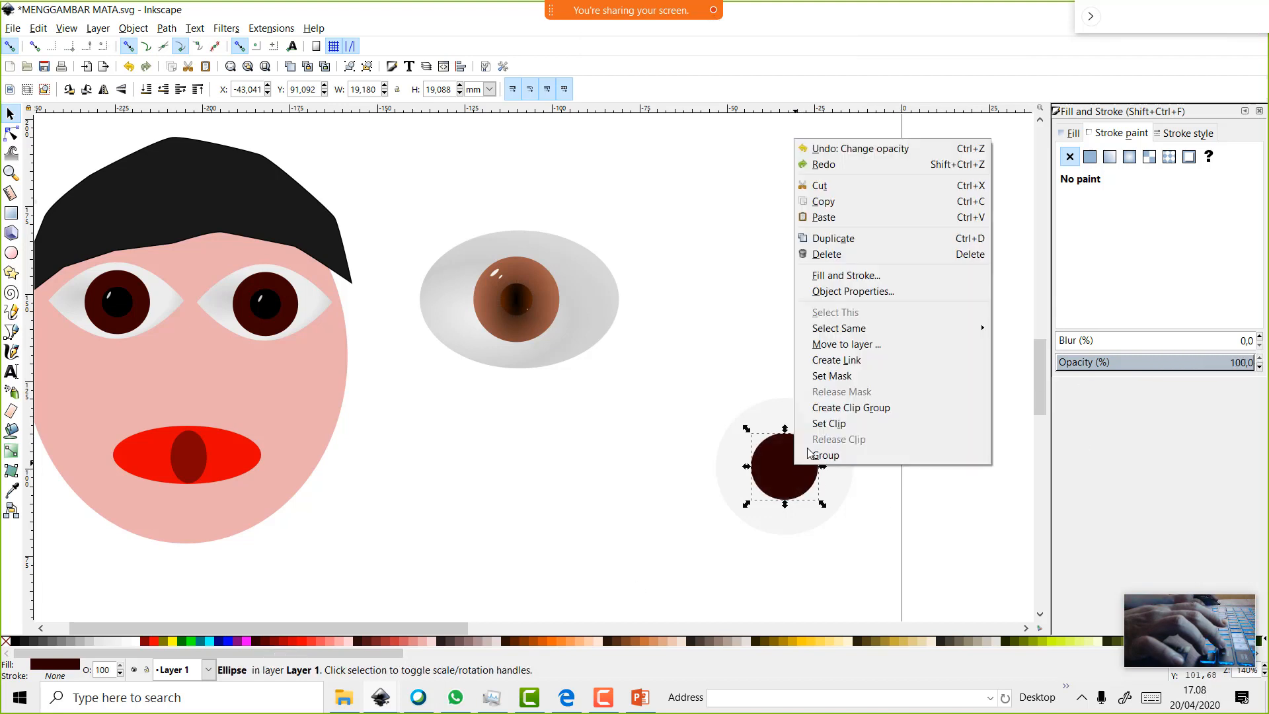
click(862, 239)
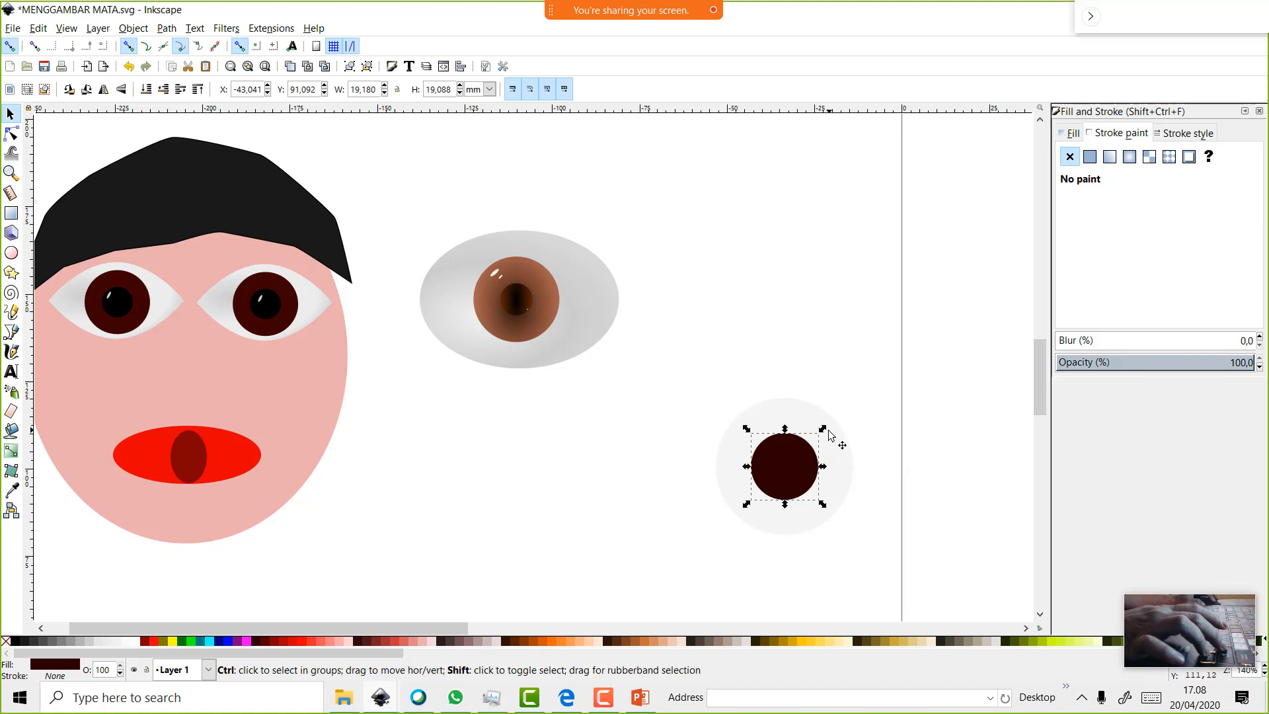
drag(825, 431, 813, 457)
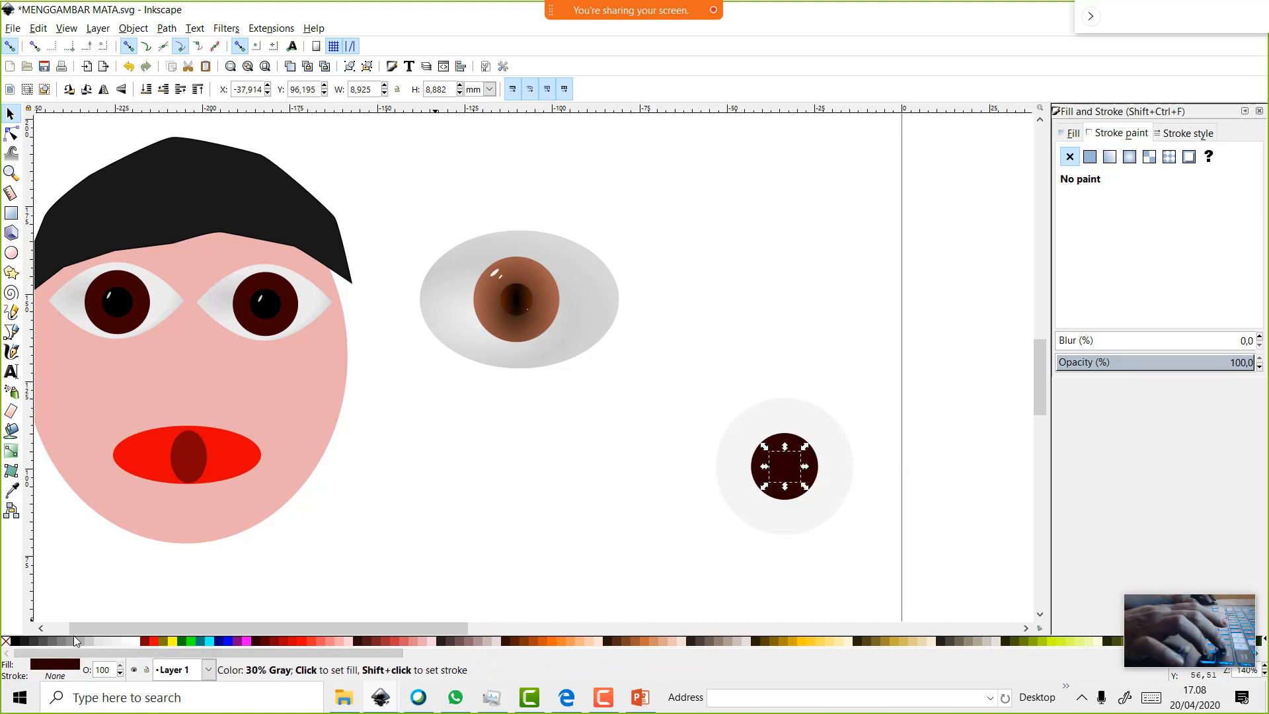
click(30, 641)
scroll(618, 524, up, 2)
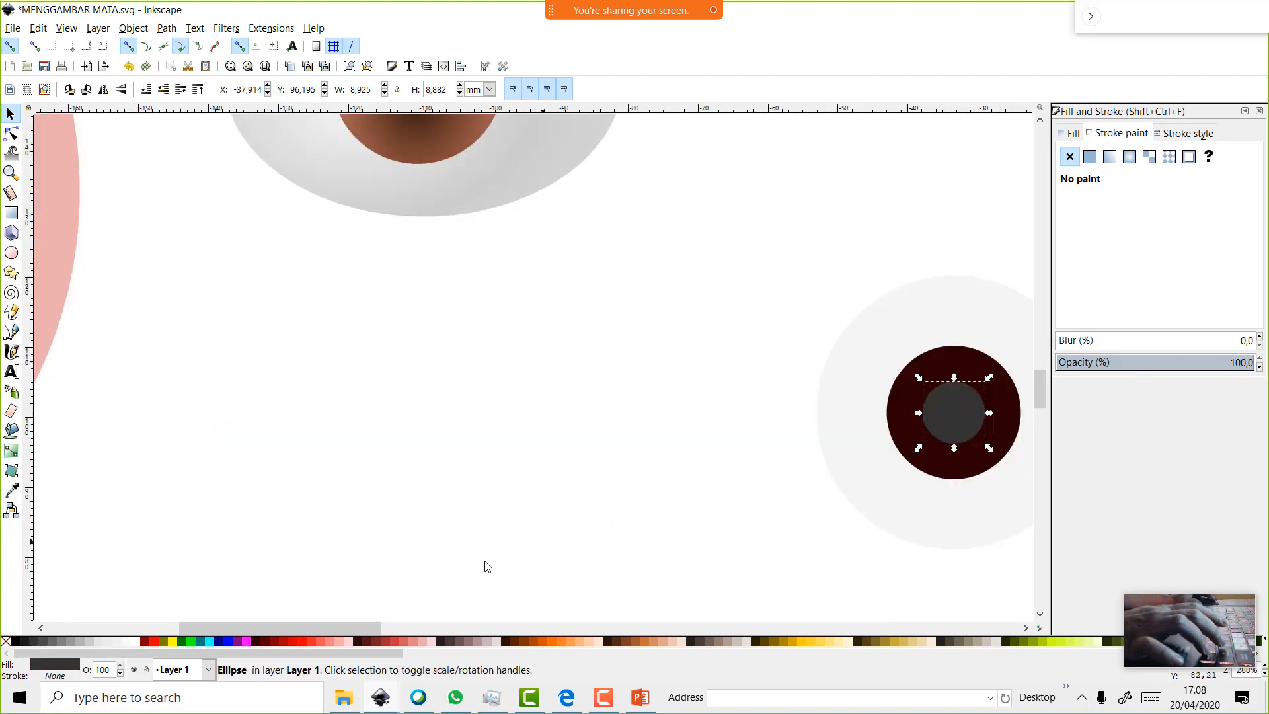
click(17, 641)
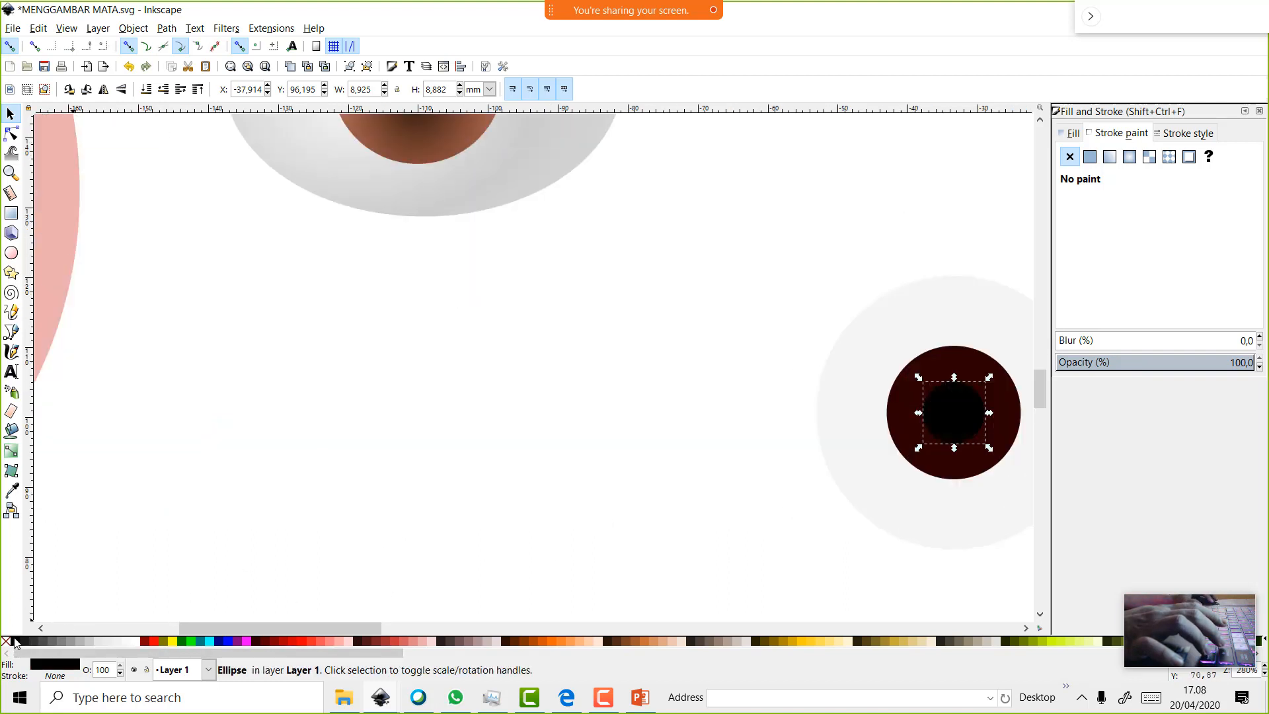
scroll(615, 523, down, 1)
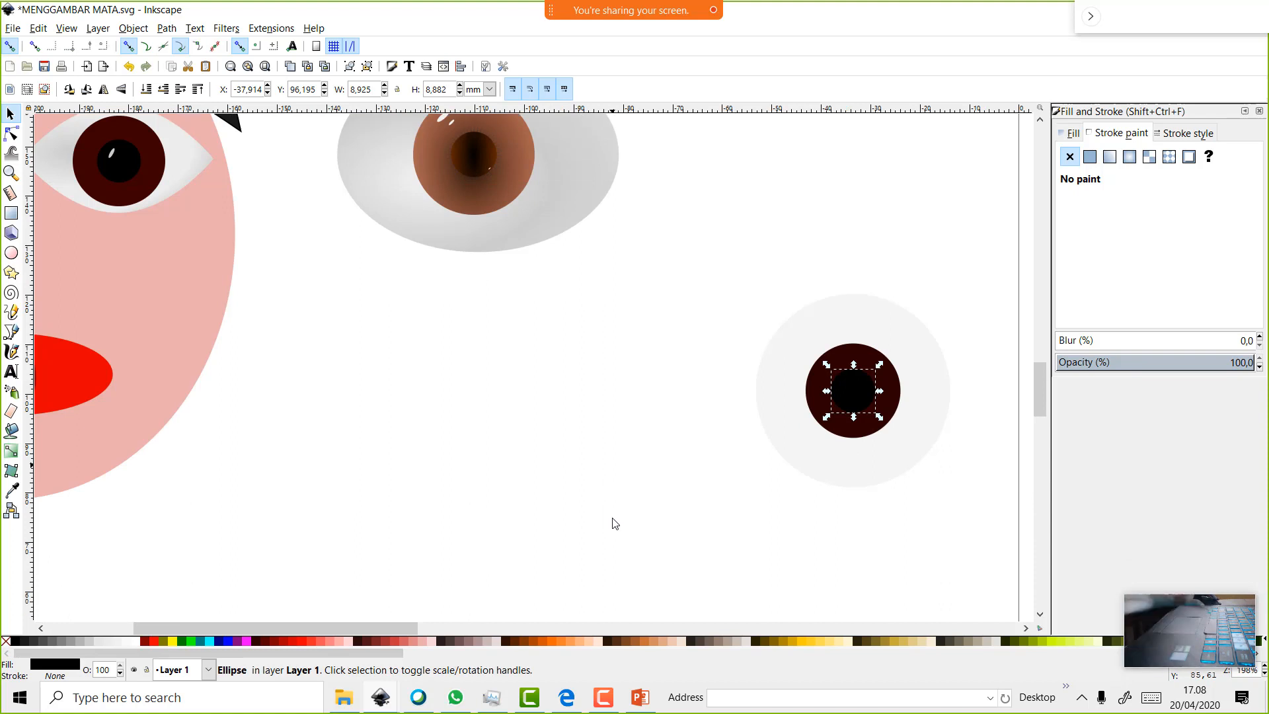
Make a duplicate of the black pupil on top of it
click(850, 337)
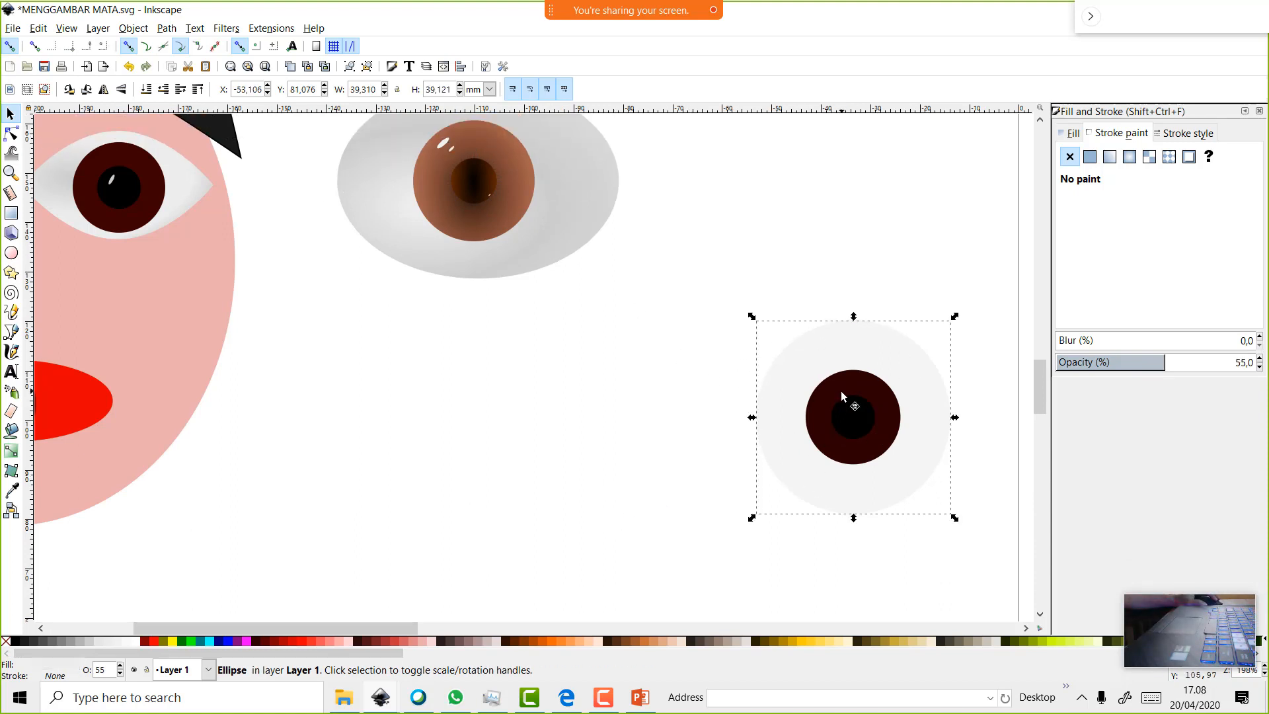
click(853, 417)
right_click(853, 417)
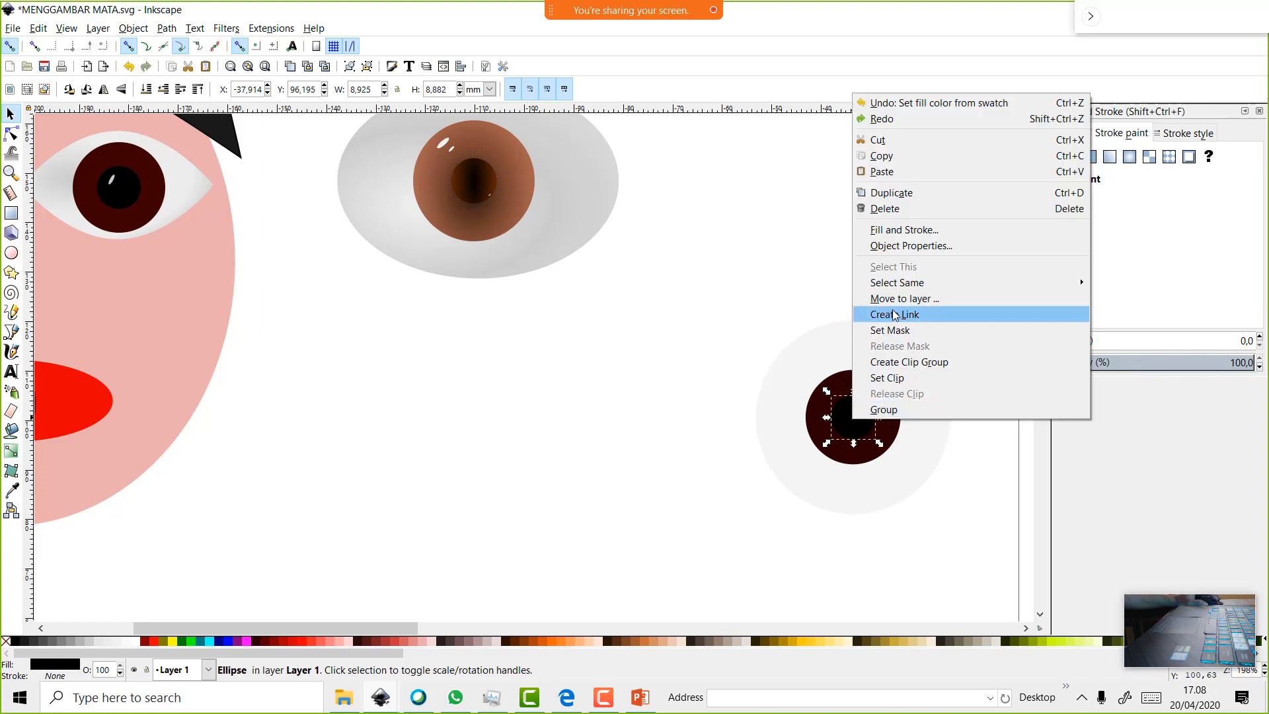
click(883, 193)
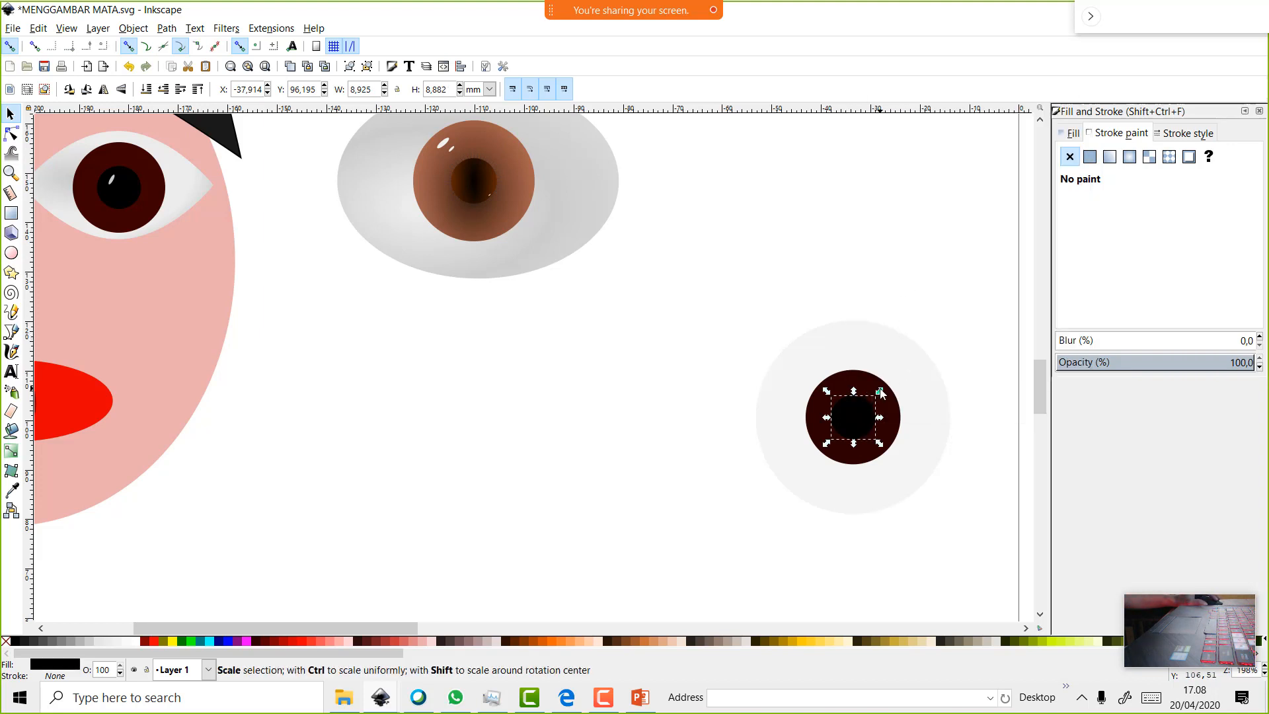
scroll(889, 423, up, 2)
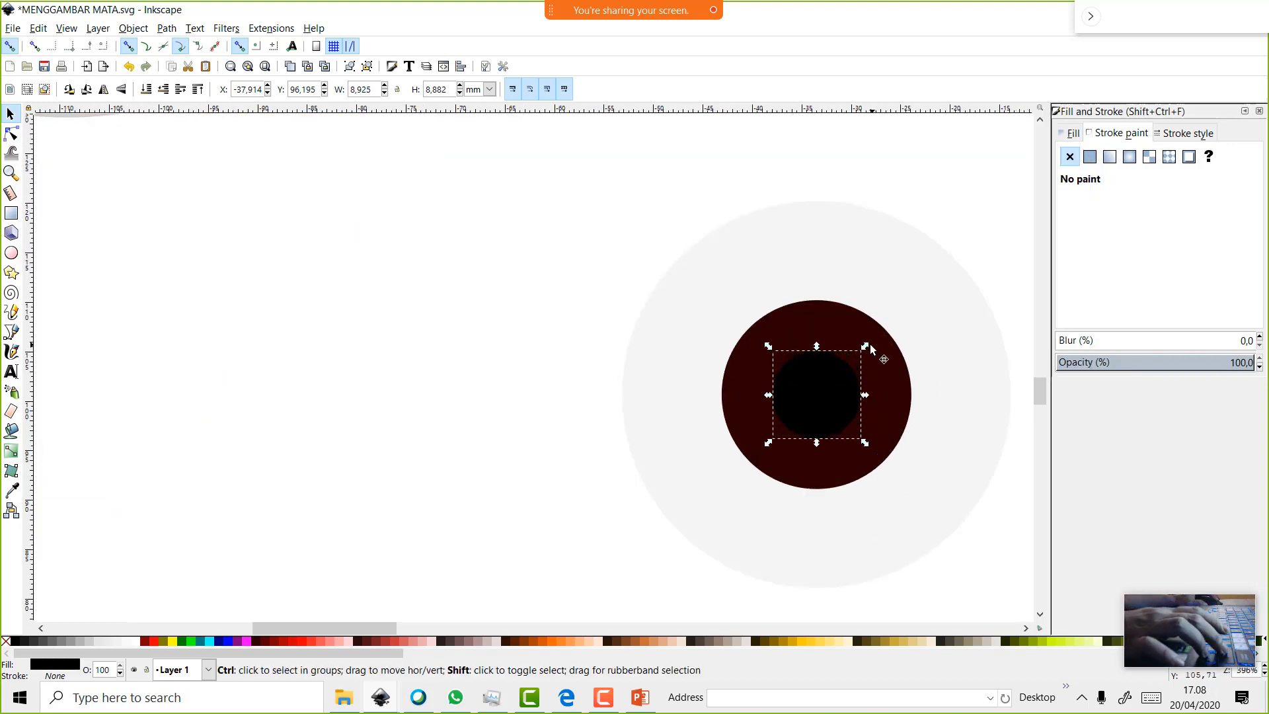
drag(866, 350, 854, 361)
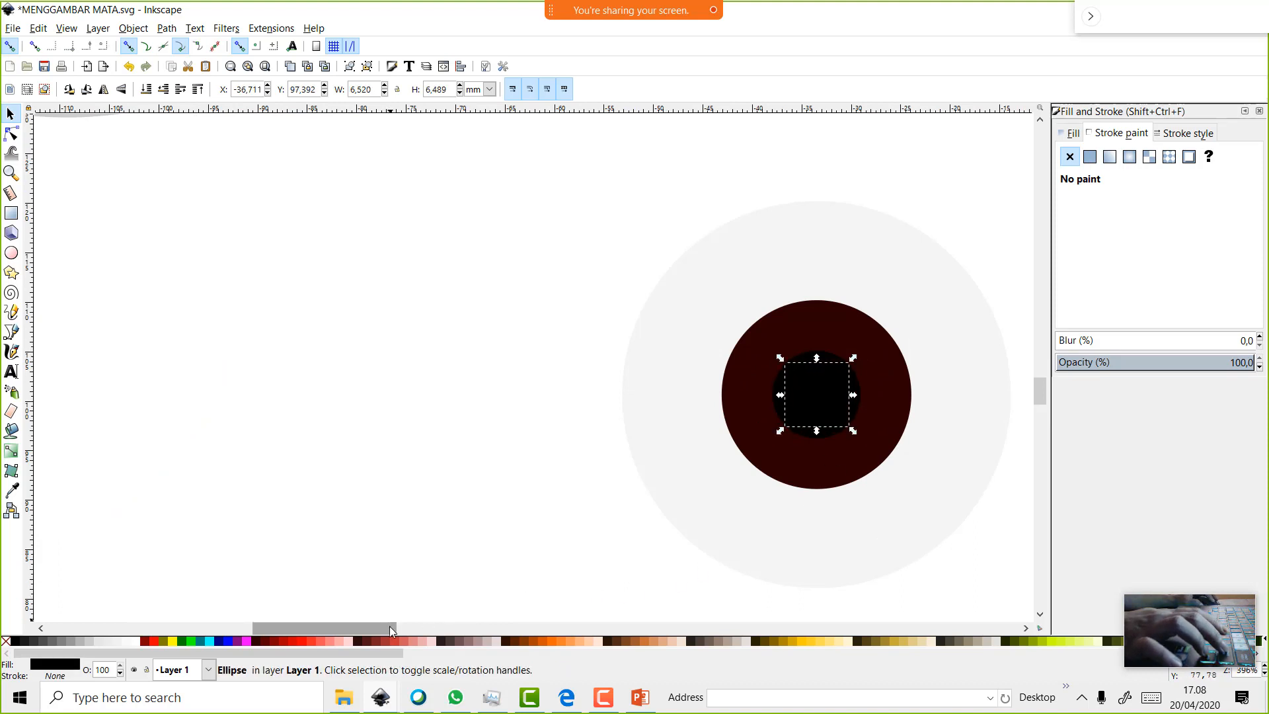
drag(390, 627, 470, 633)
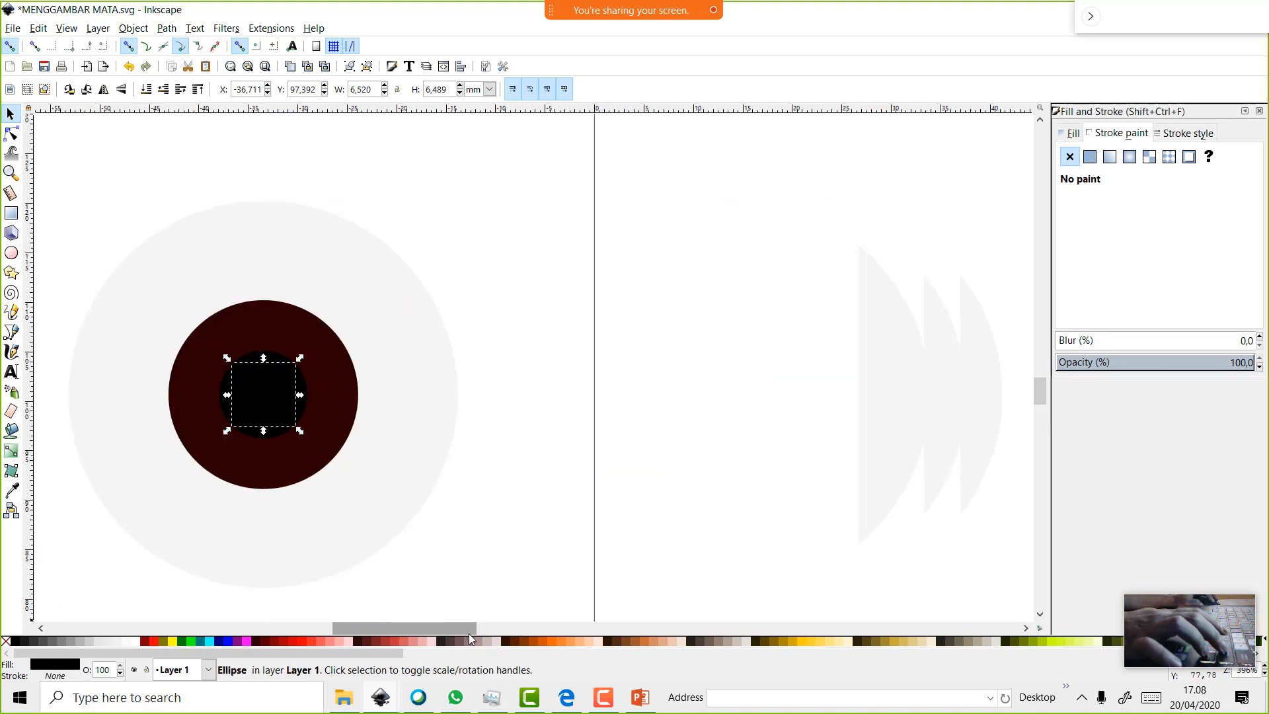
Turn the pupil copy into a small white ellipse tilted diagonally at the pupil's upper left
click(135, 641)
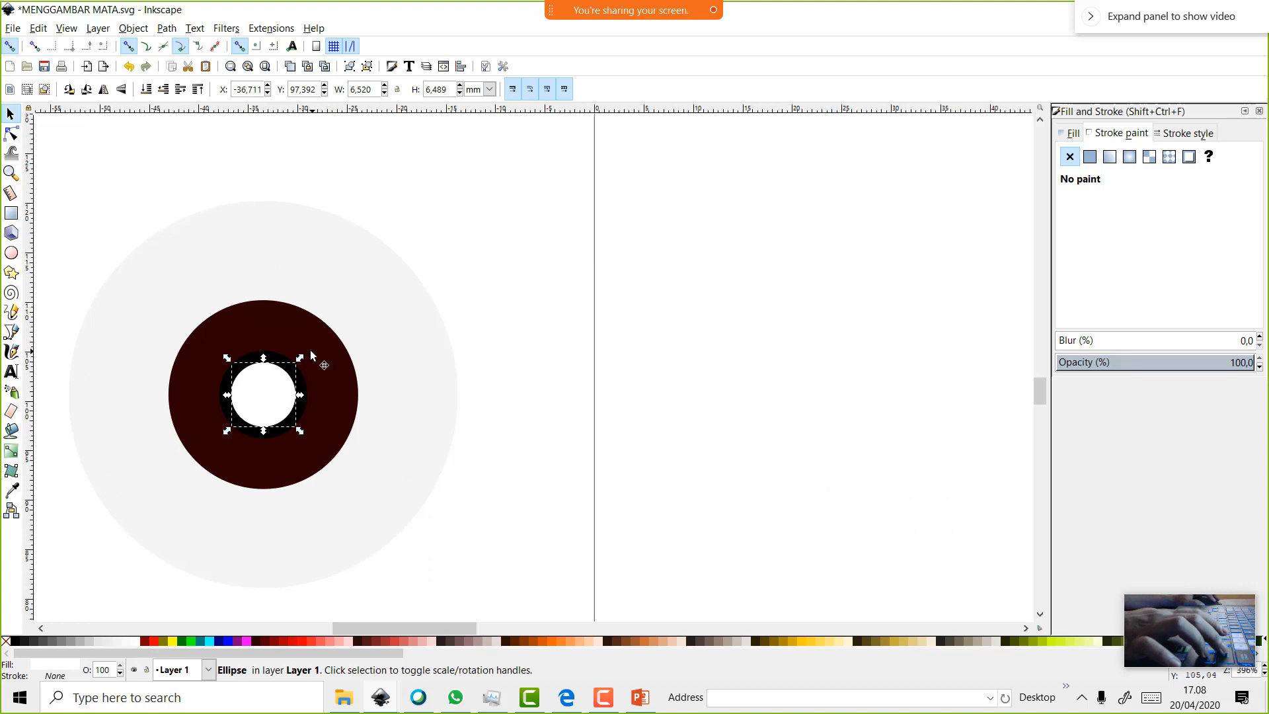
drag(300, 357, 285, 372)
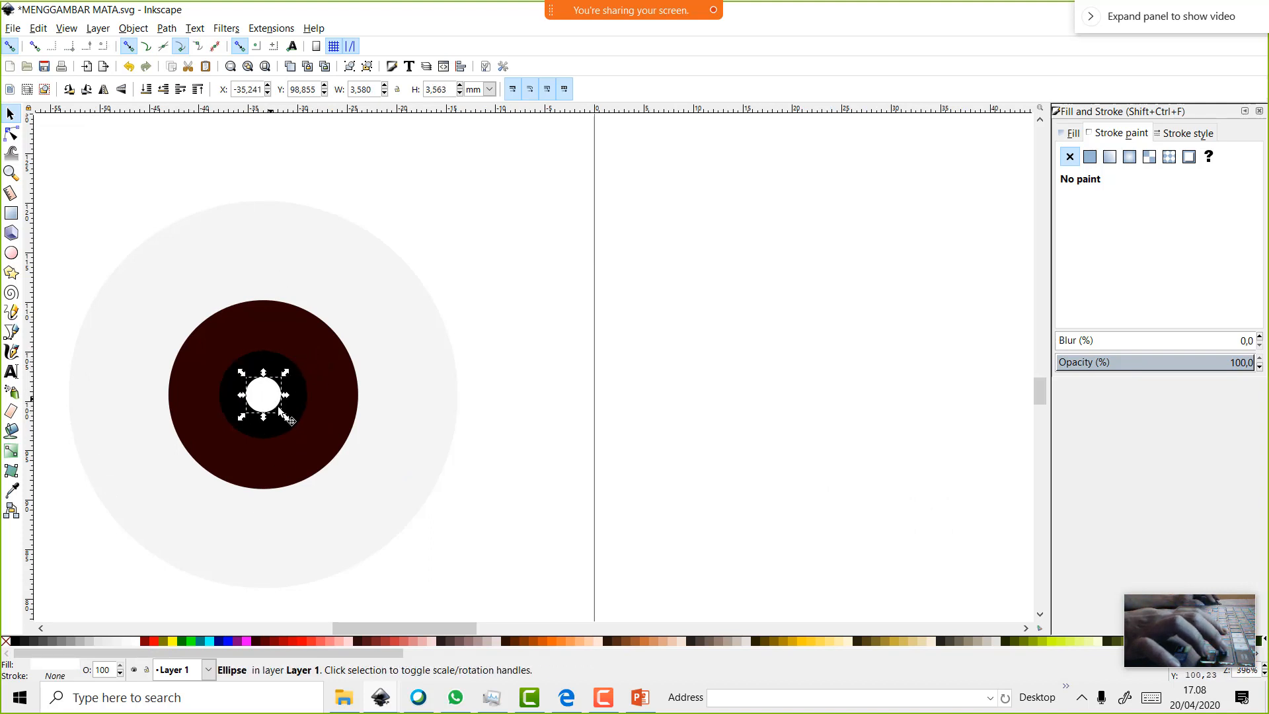
drag(284, 422, 252, 379)
ctrl+scroll(256, 400, up, 2)
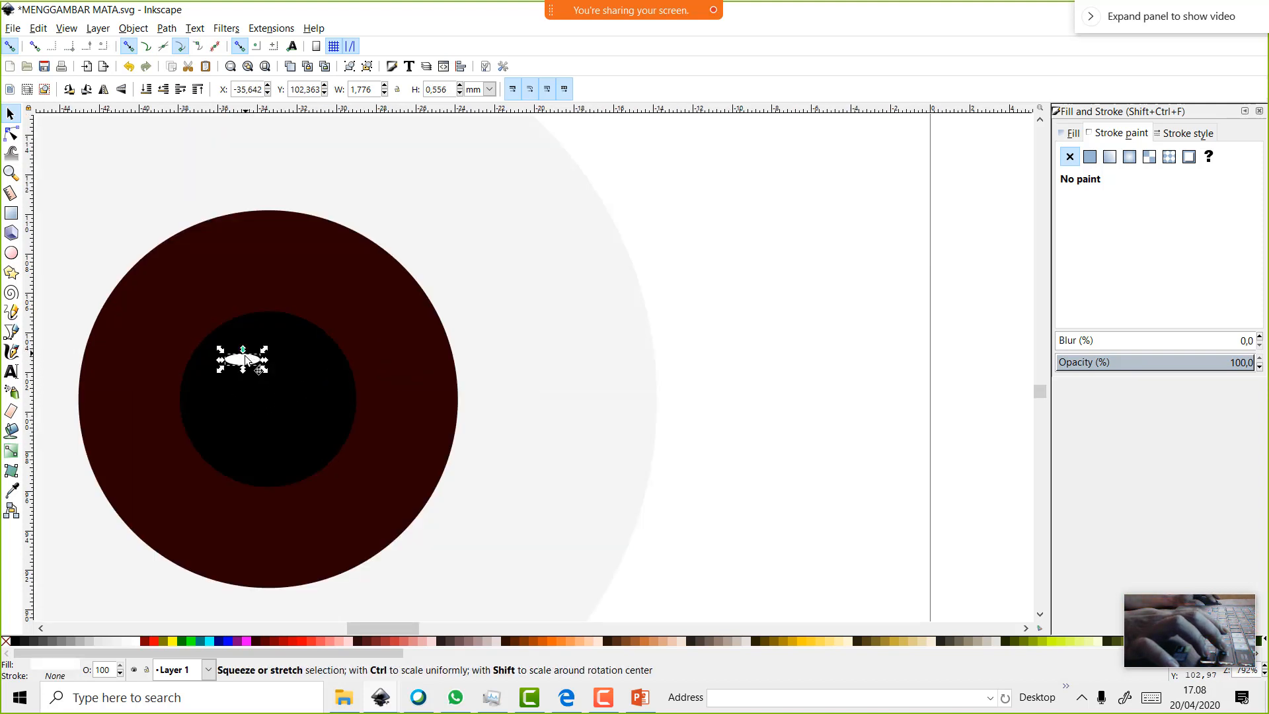
click(246, 359)
drag(265, 352, 225, 337)
ctrl+scroll(225, 337, down, 3)
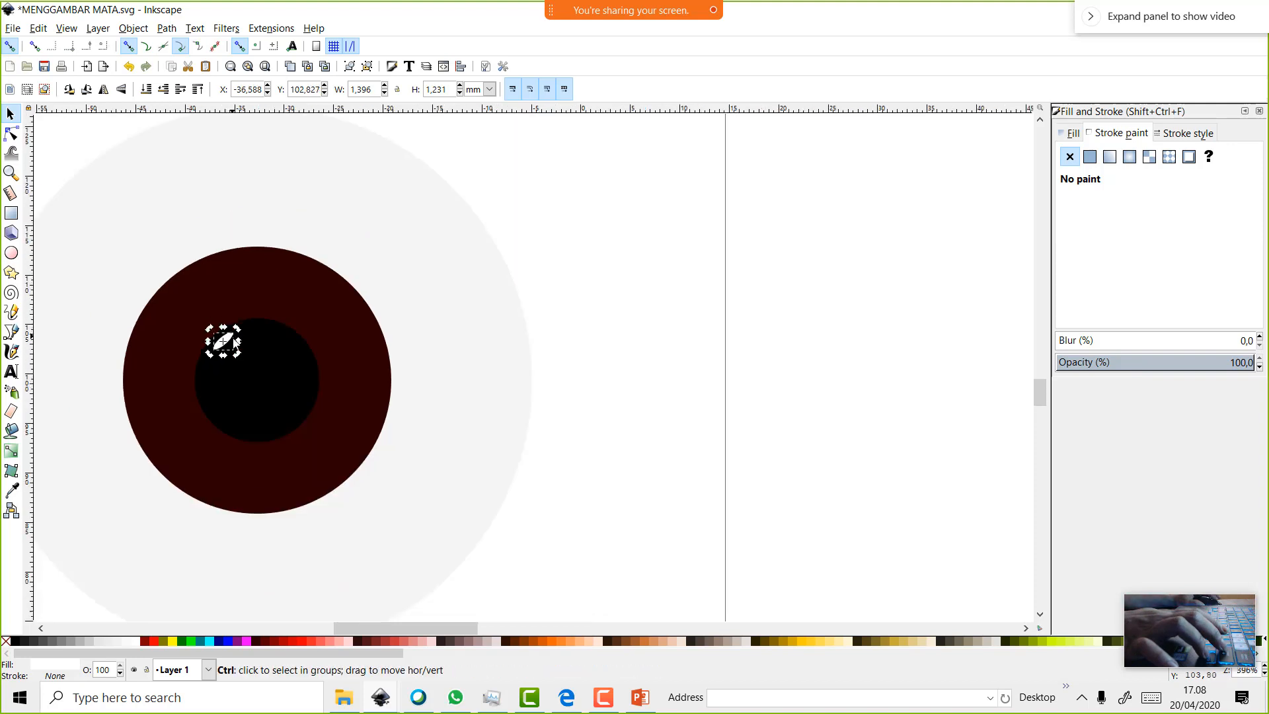
scroll(243, 355, down, 4)
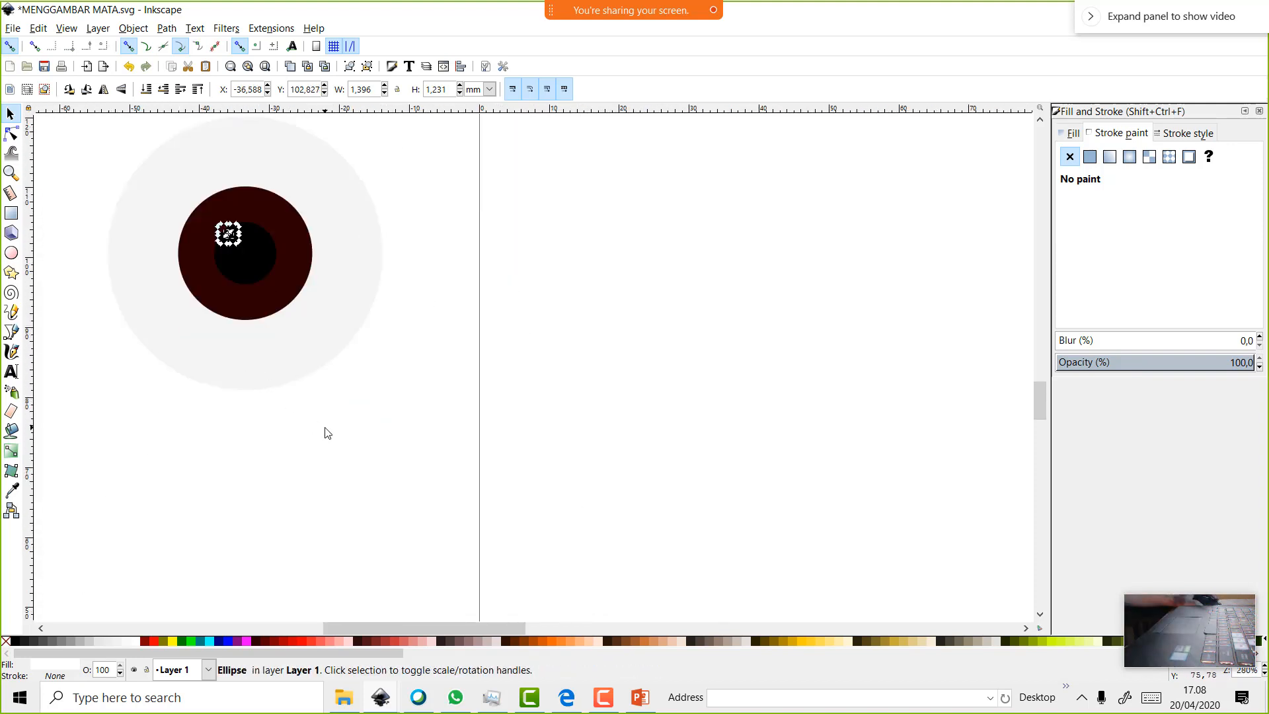
Show the Fill settings and select the pale eye-white circle
drag(521, 626, 460, 624)
scroll(526, 564, up, 3)
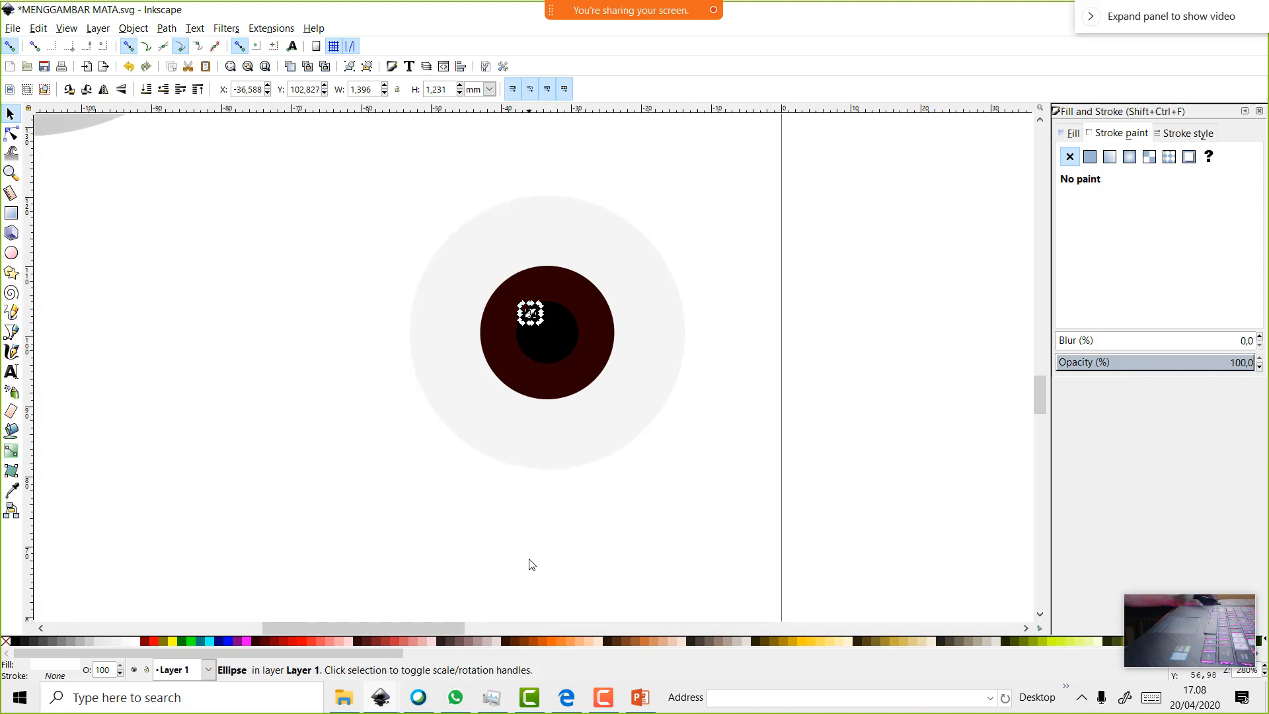
click(1073, 132)
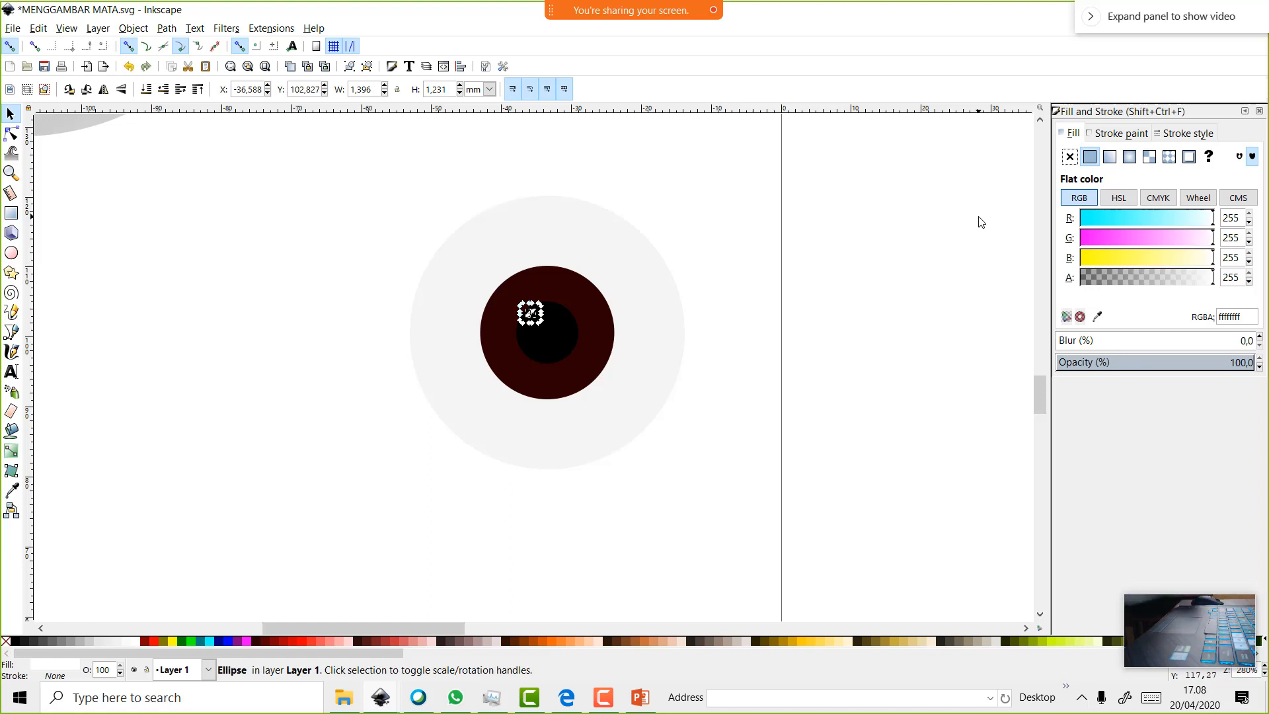
click(663, 326)
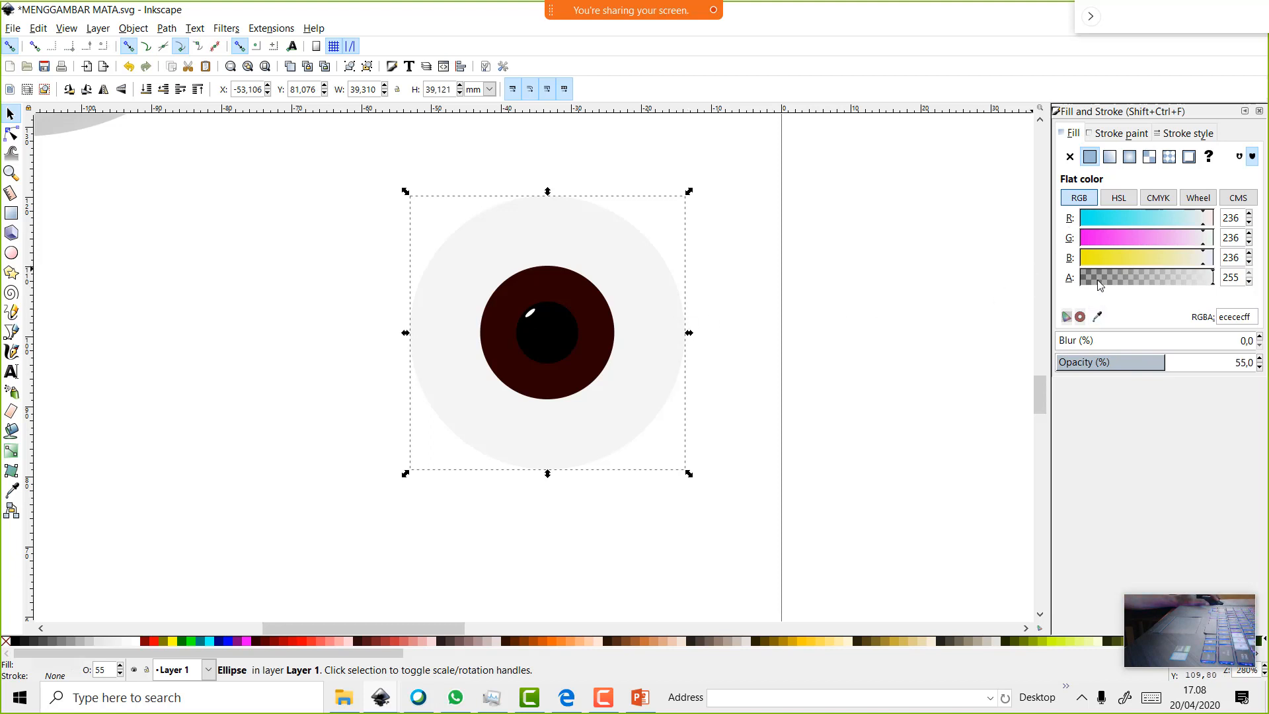
Give the eye white a radial gradient shifted left with a 40% gray stop and a wider radius
click(1136, 158)
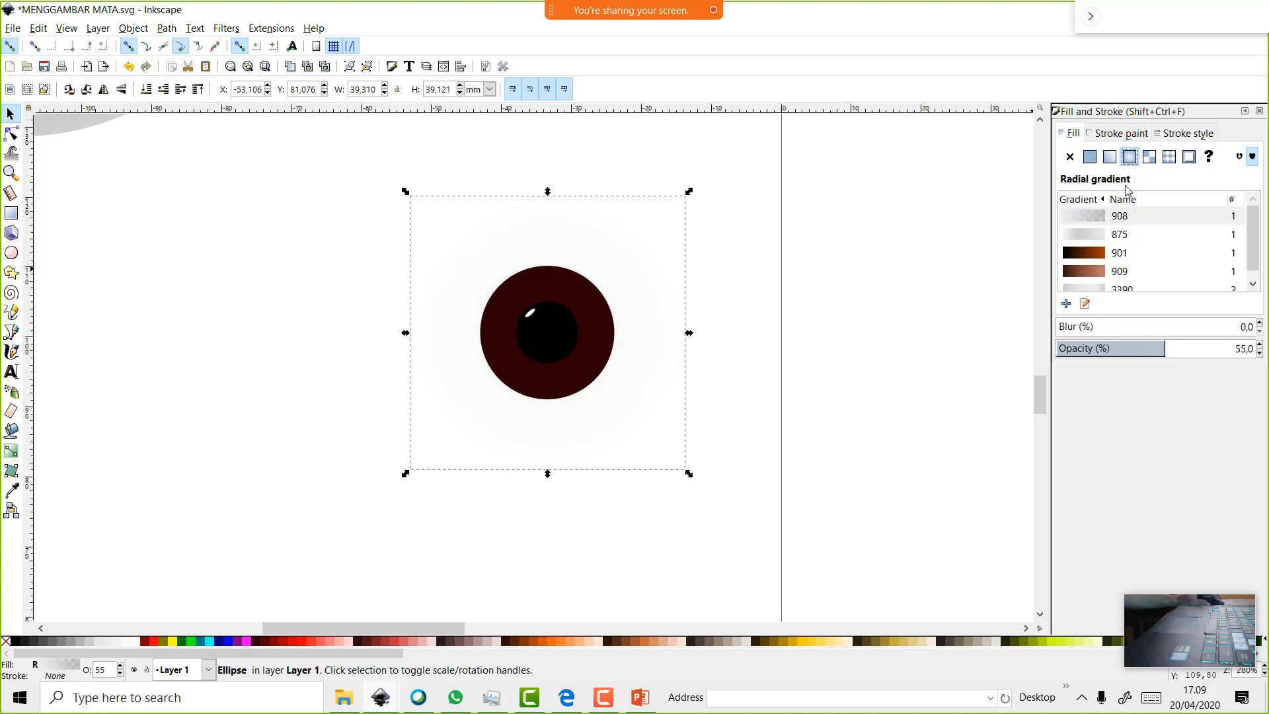
click(1085, 304)
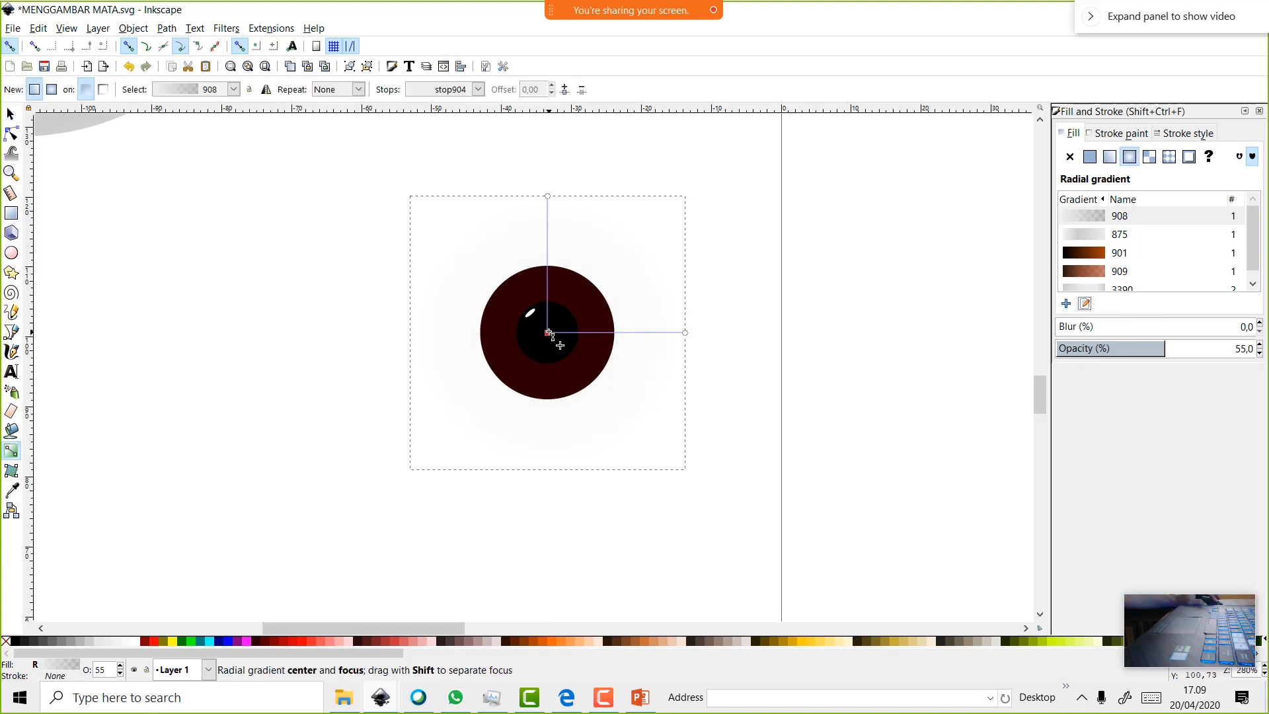
drag(546, 334, 429, 386)
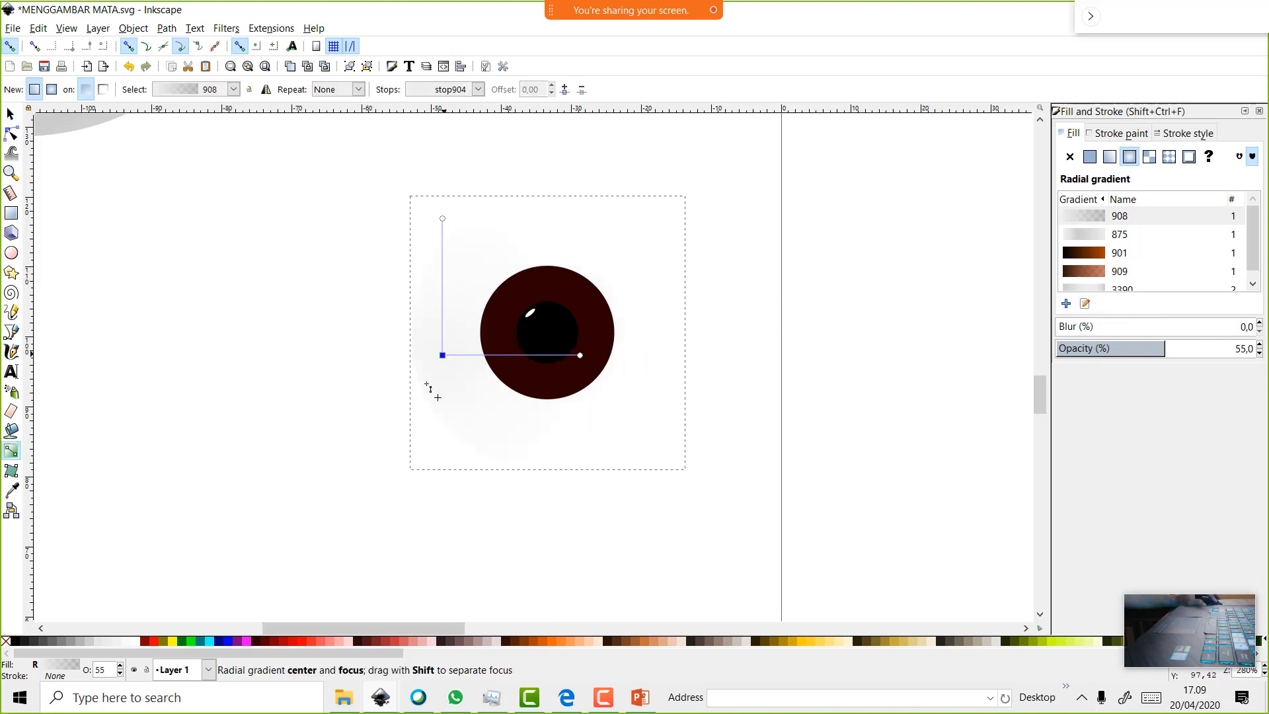
click(90, 640)
click(67, 640)
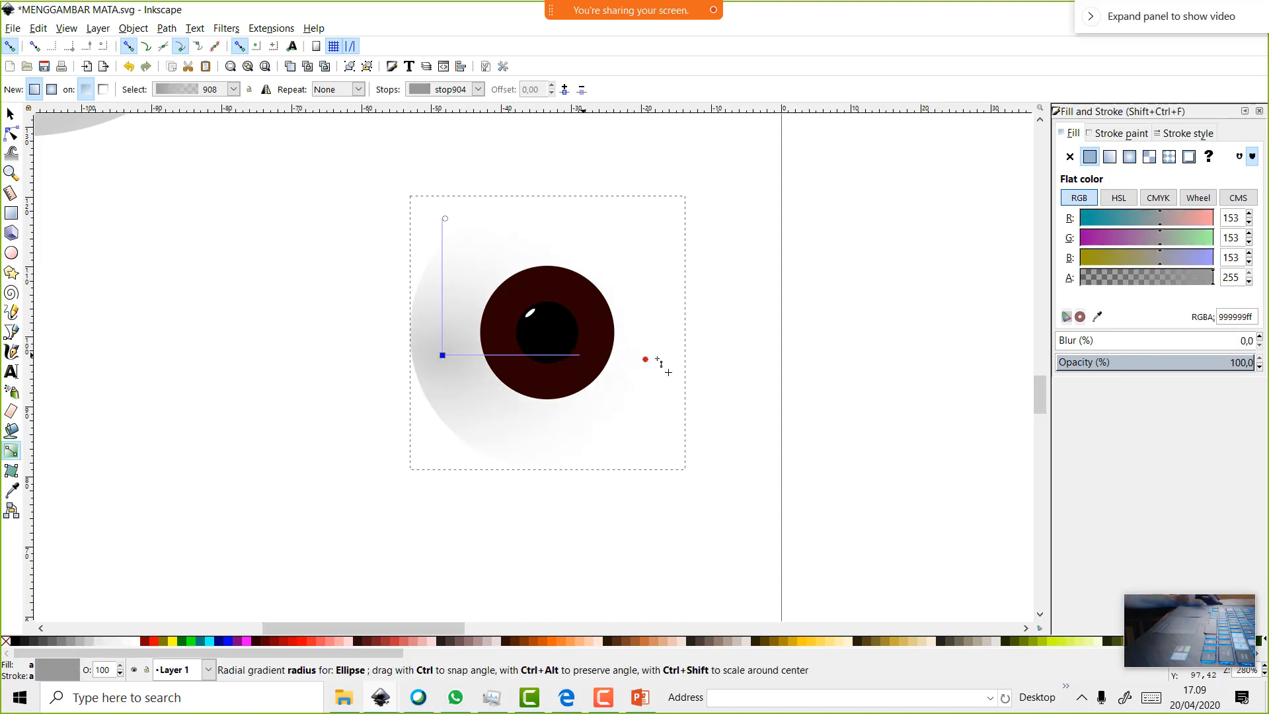
drag(645, 359, 743, 360)
click(563, 329)
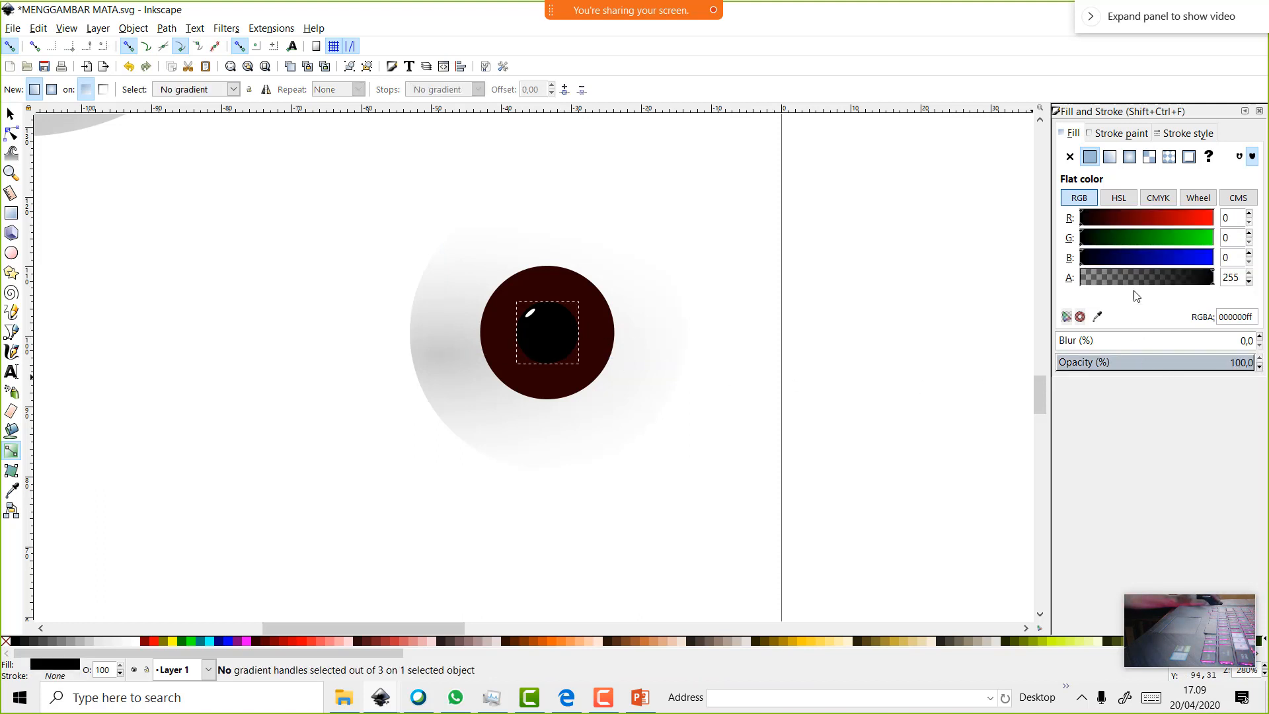
Give the pupil a stretched radial gradient ending in a 30% gray outer stop
click(1130, 156)
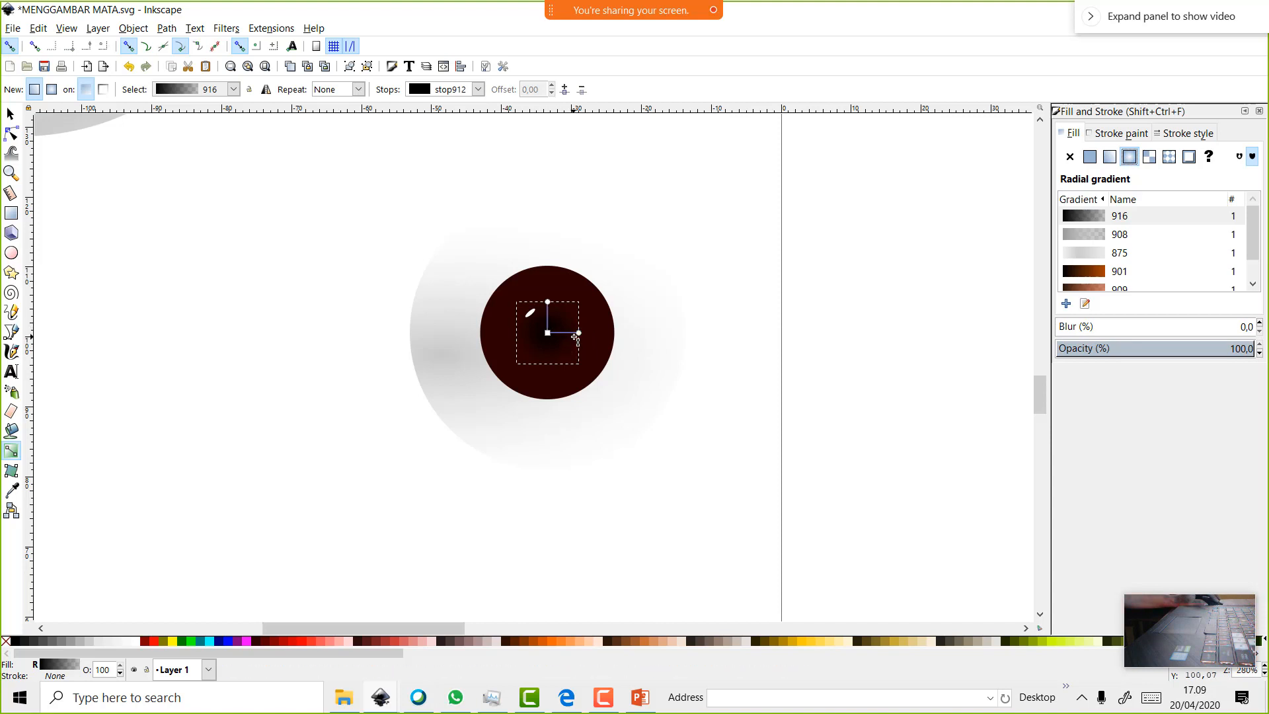
drag(579, 334, 670, 340)
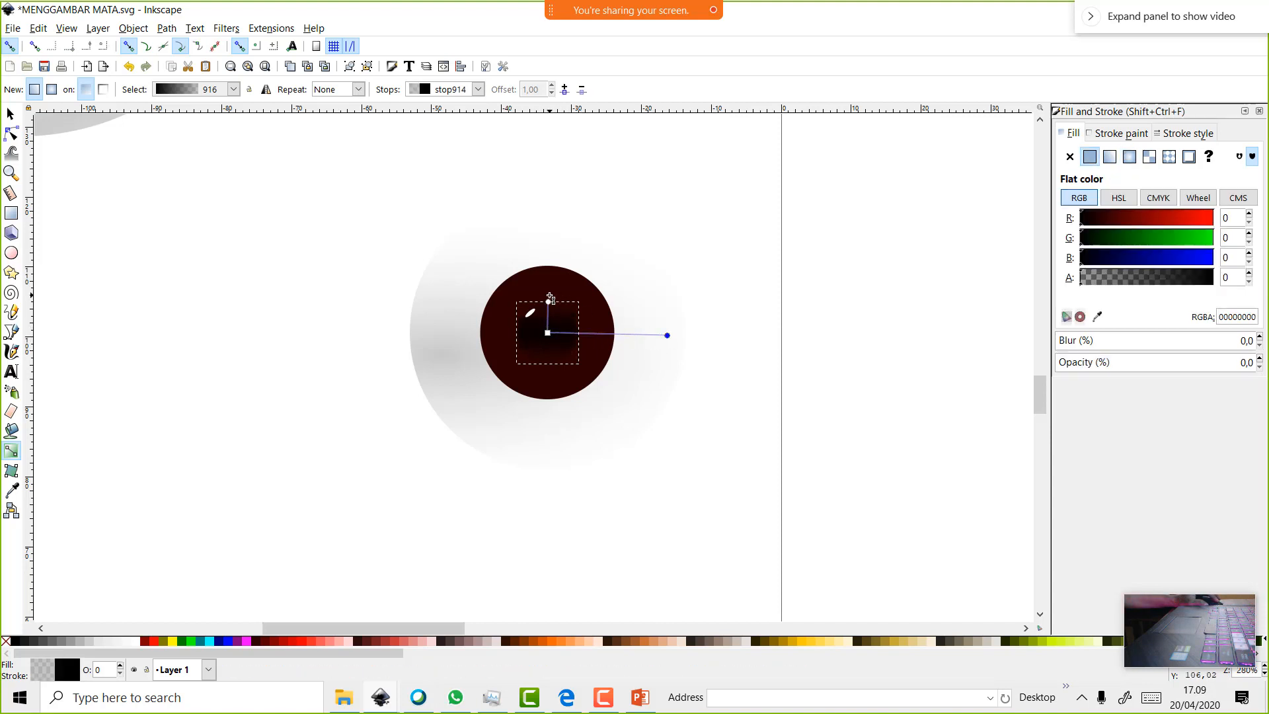
drag(548, 302, 544, 228)
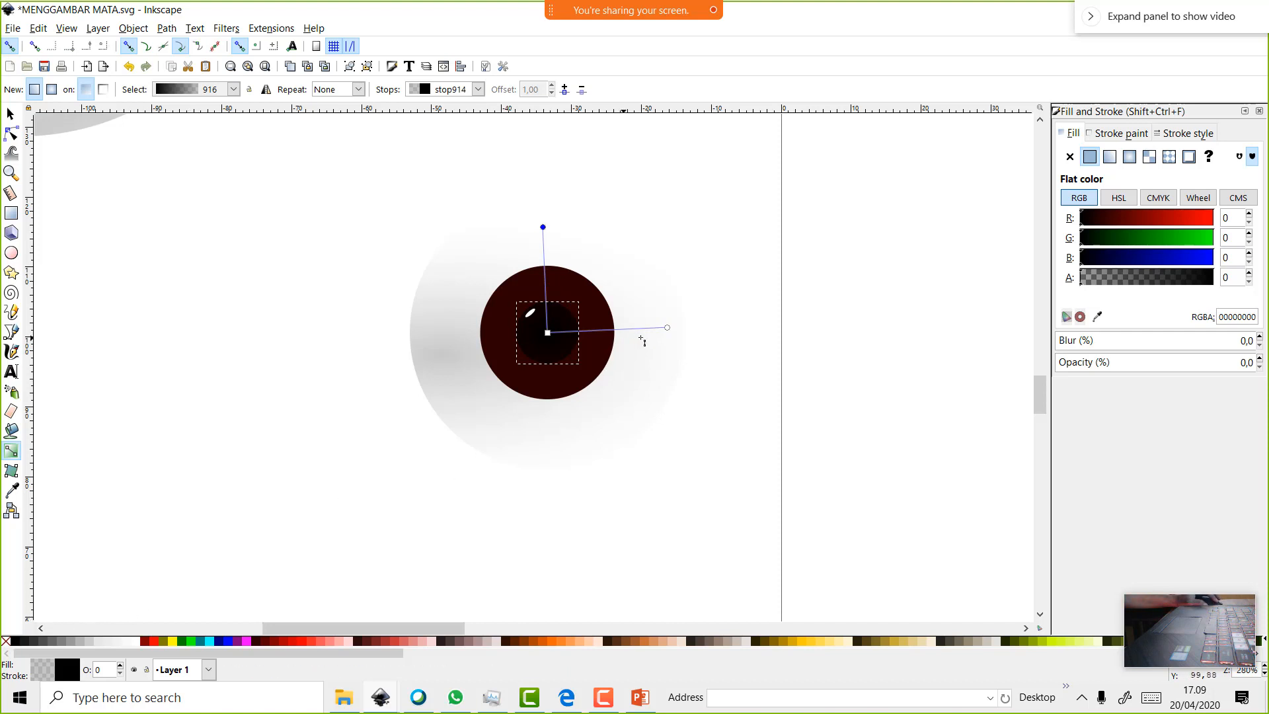
click(668, 328)
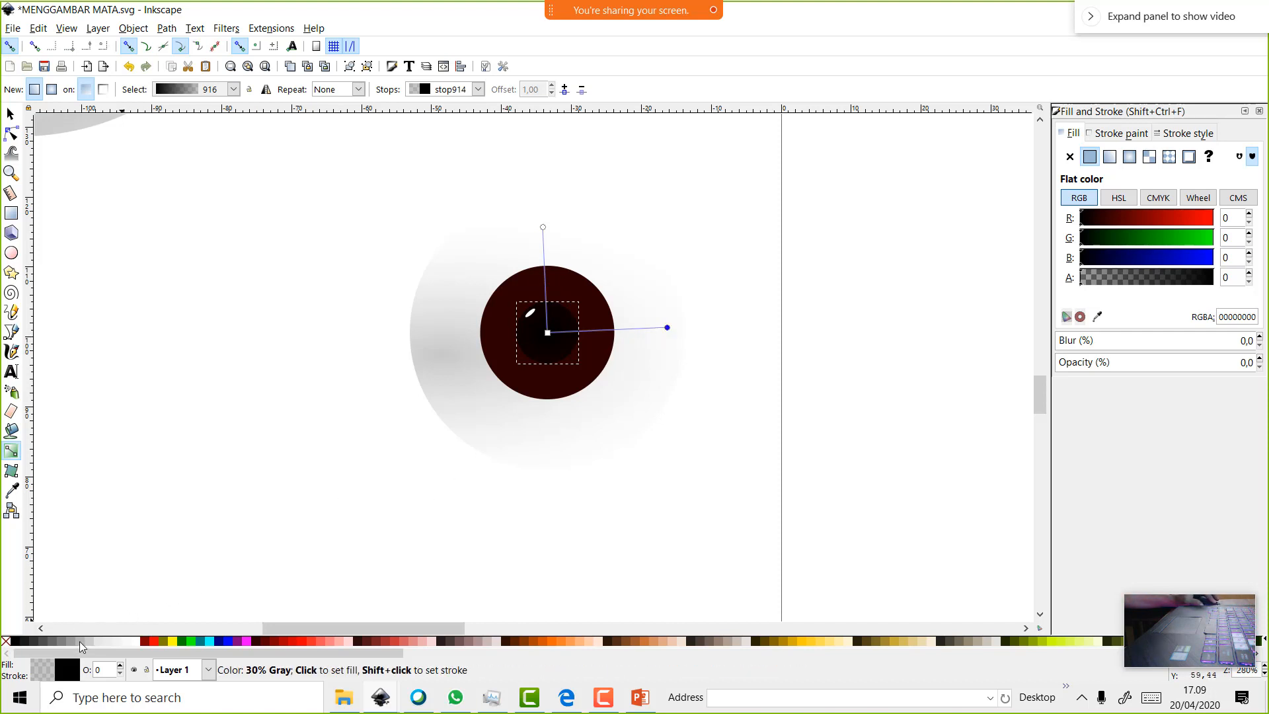
click(80, 641)
key(Escape)
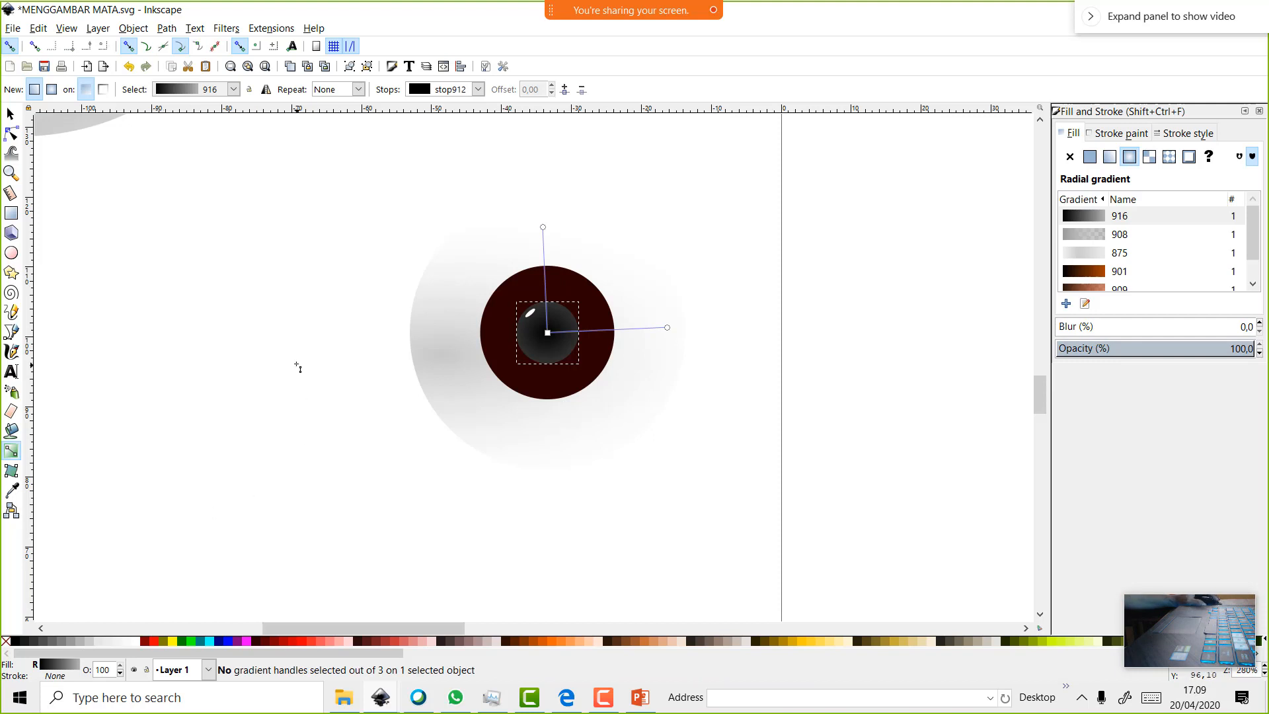
key(Escape)
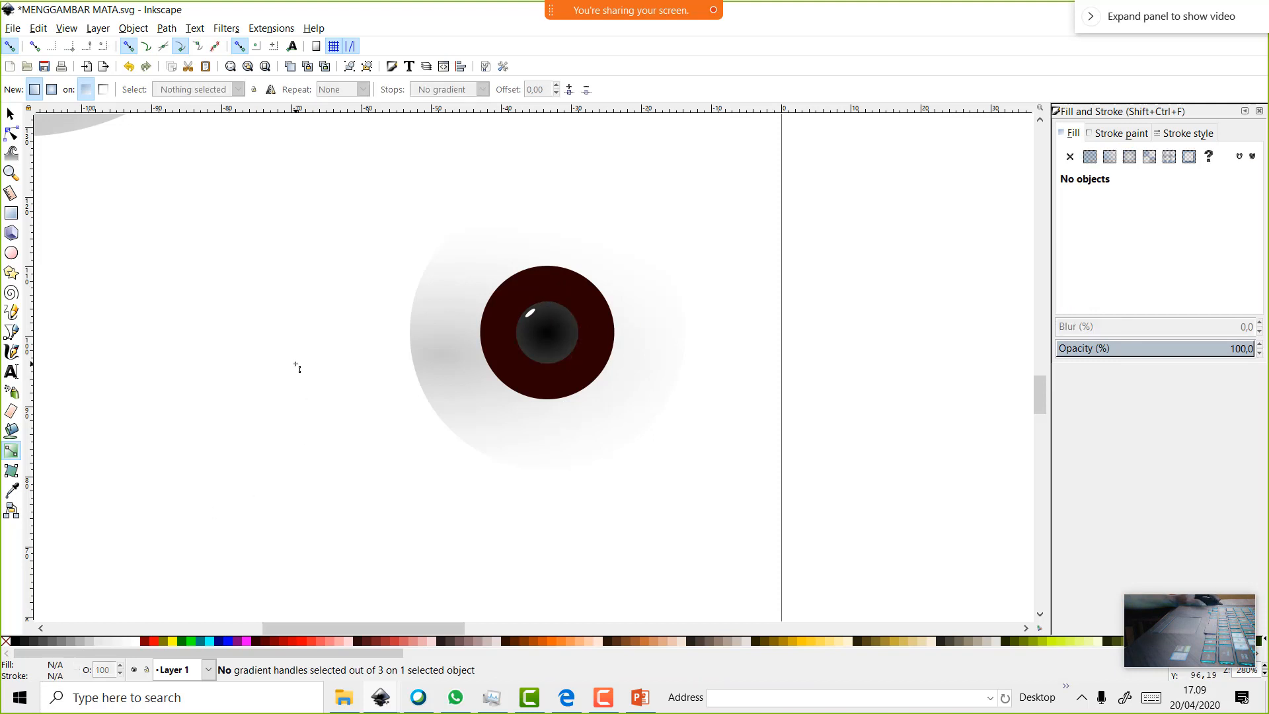
Apply a radial gradient to the dark red iris and widen its radius outward
click(566, 295)
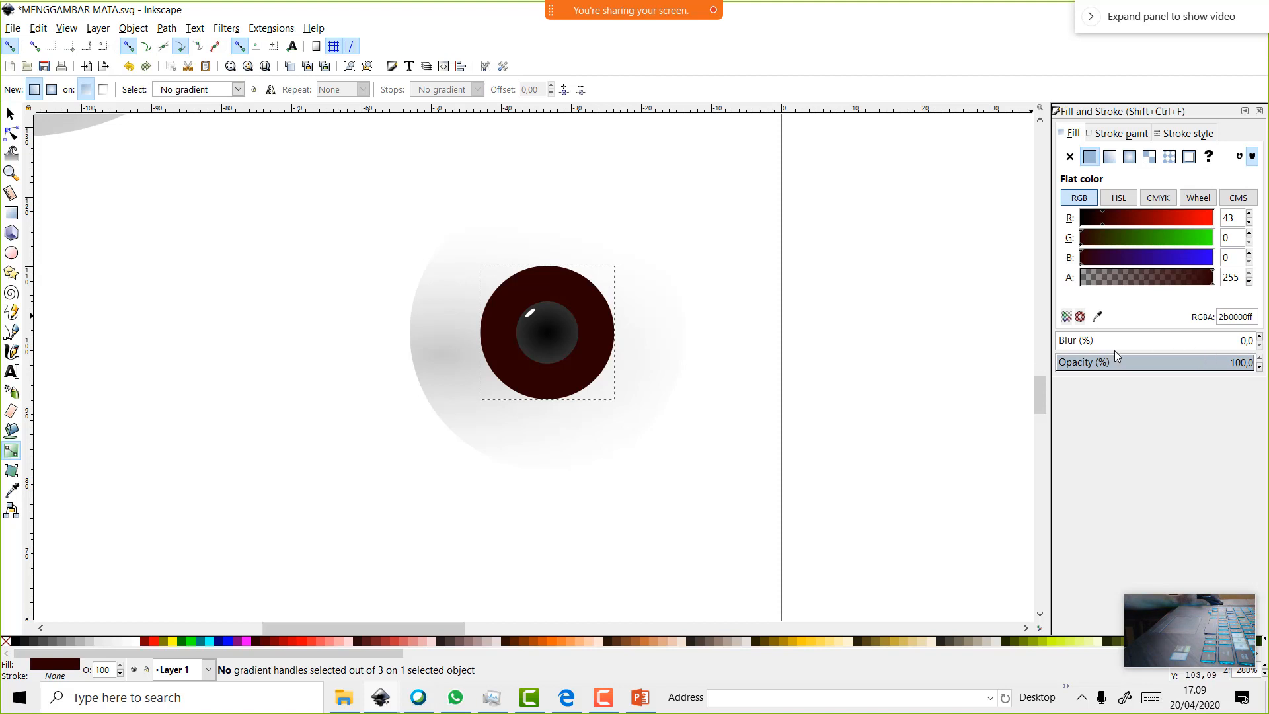
click(1128, 156)
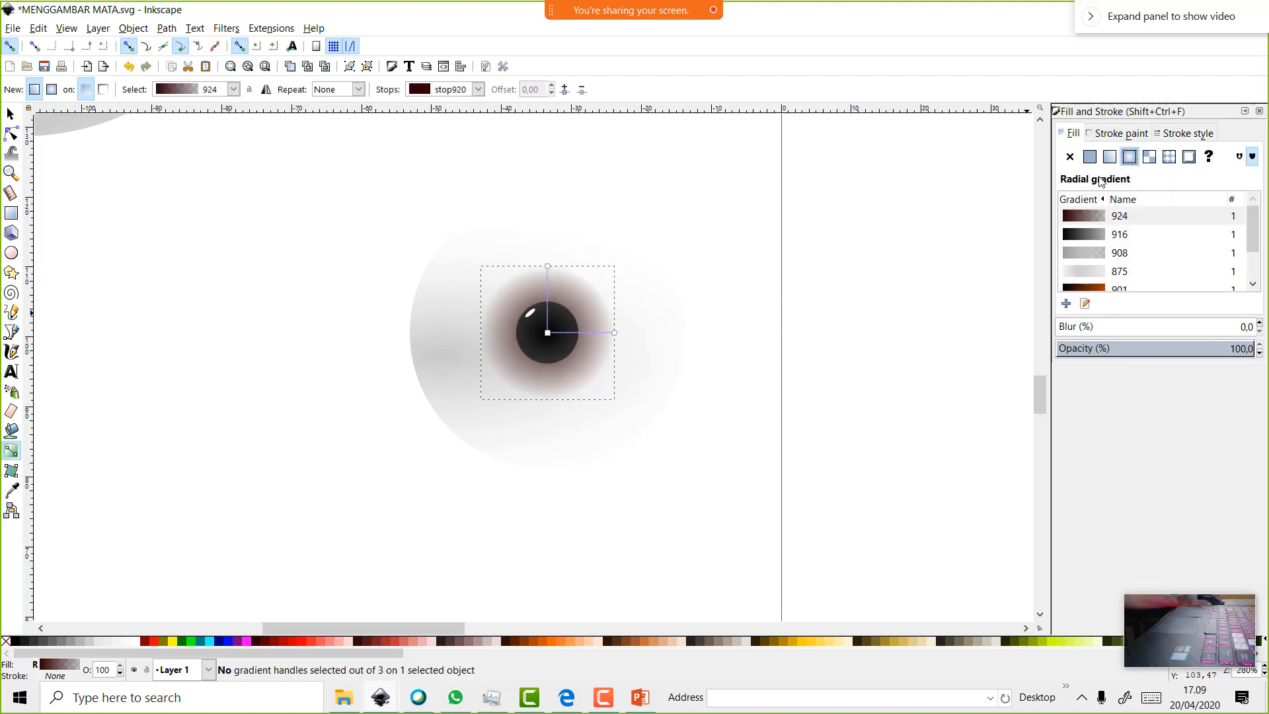
click(548, 334)
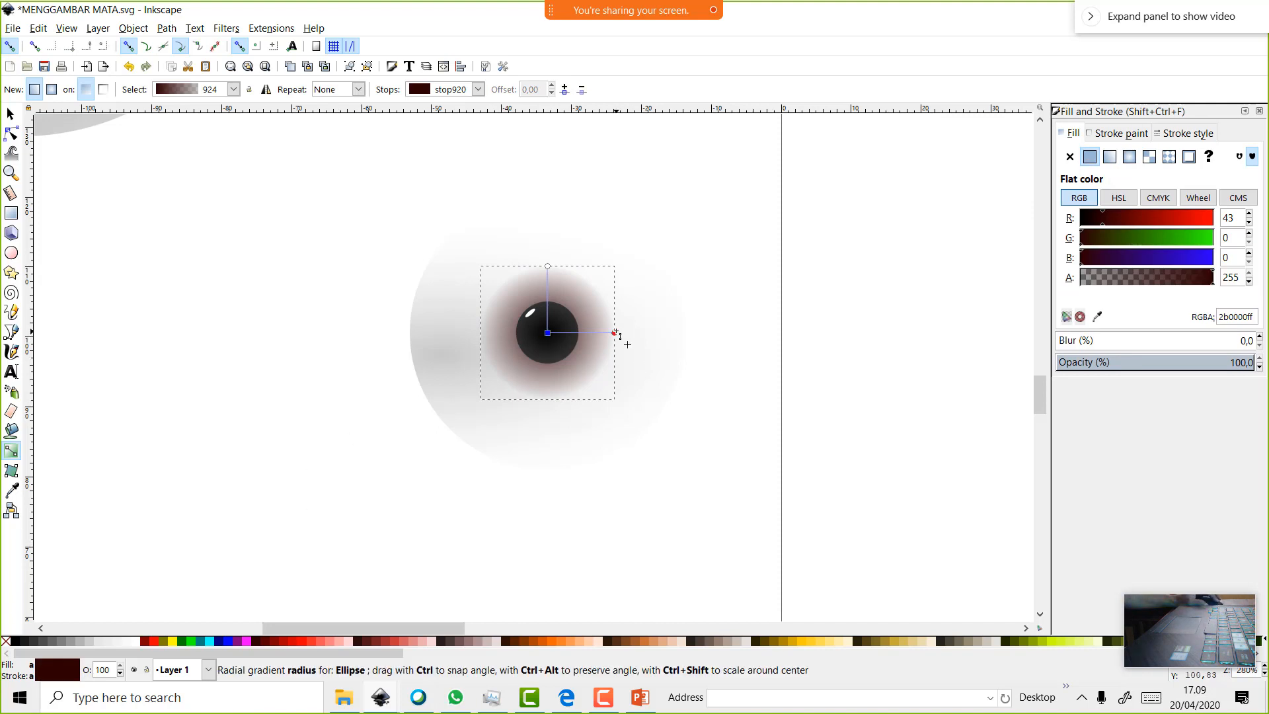
drag(618, 336, 744, 343)
click(744, 344)
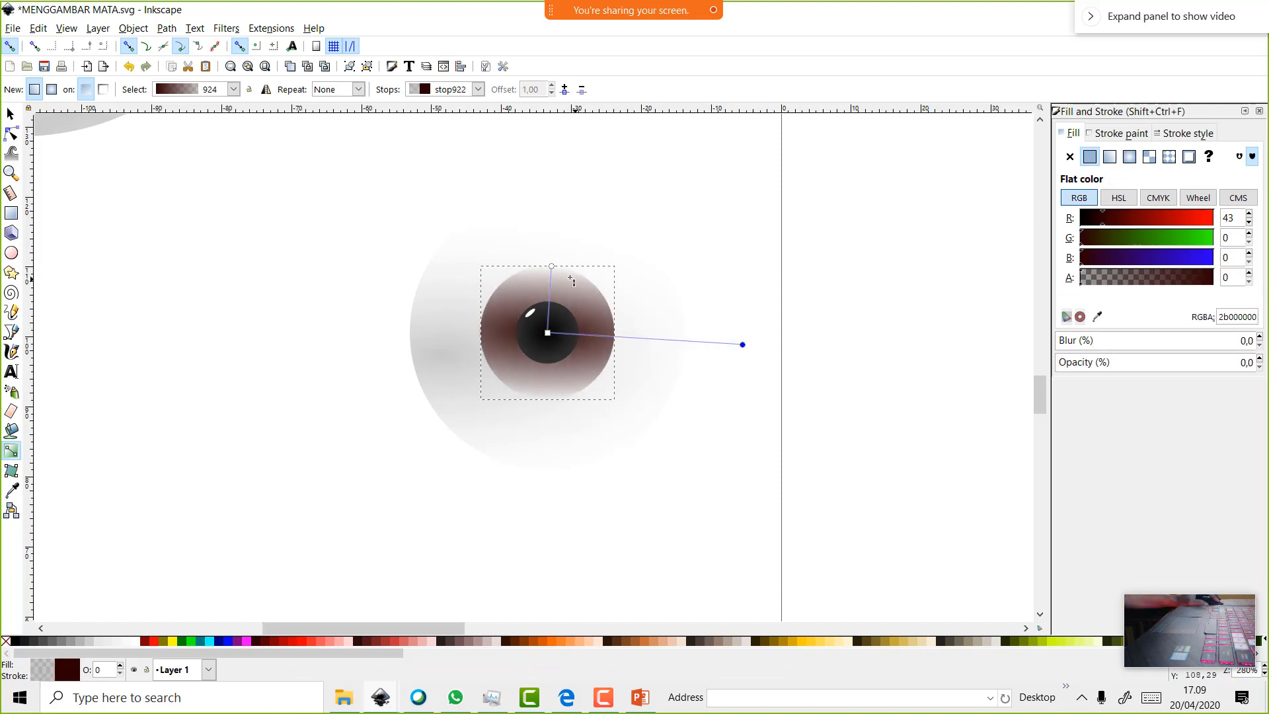
drag(553, 265, 552, 231)
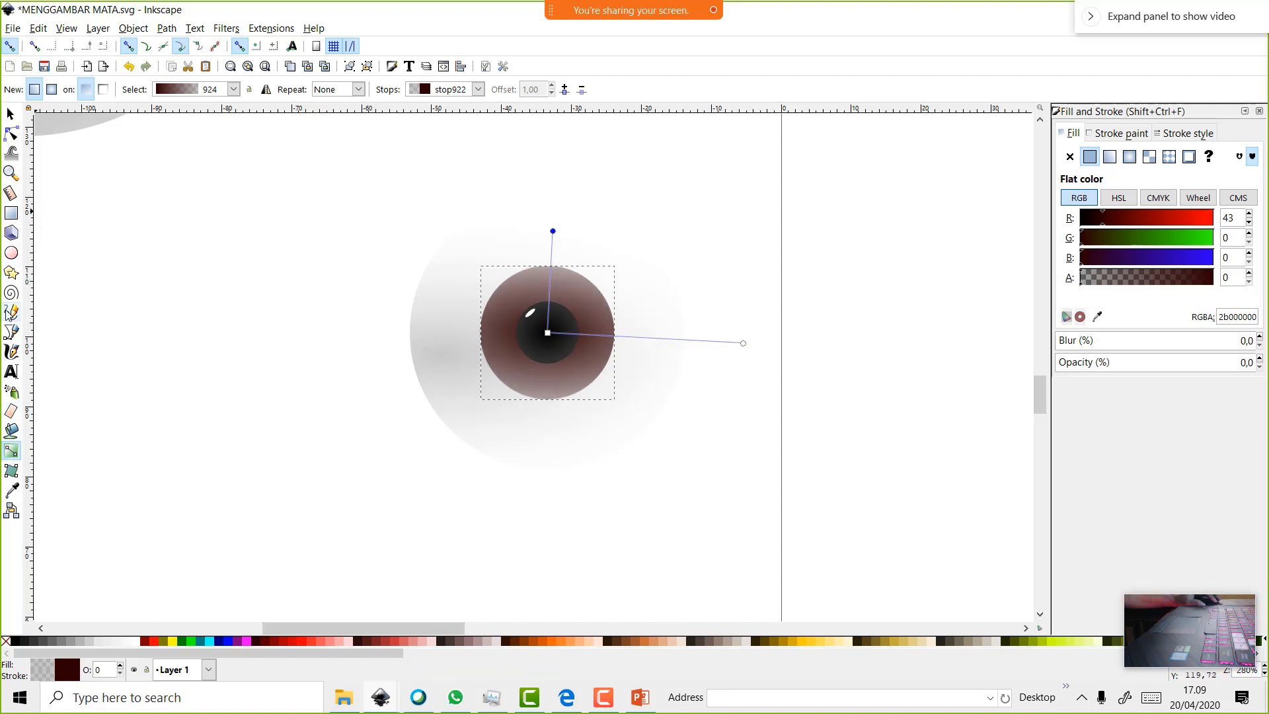
click(11, 272)
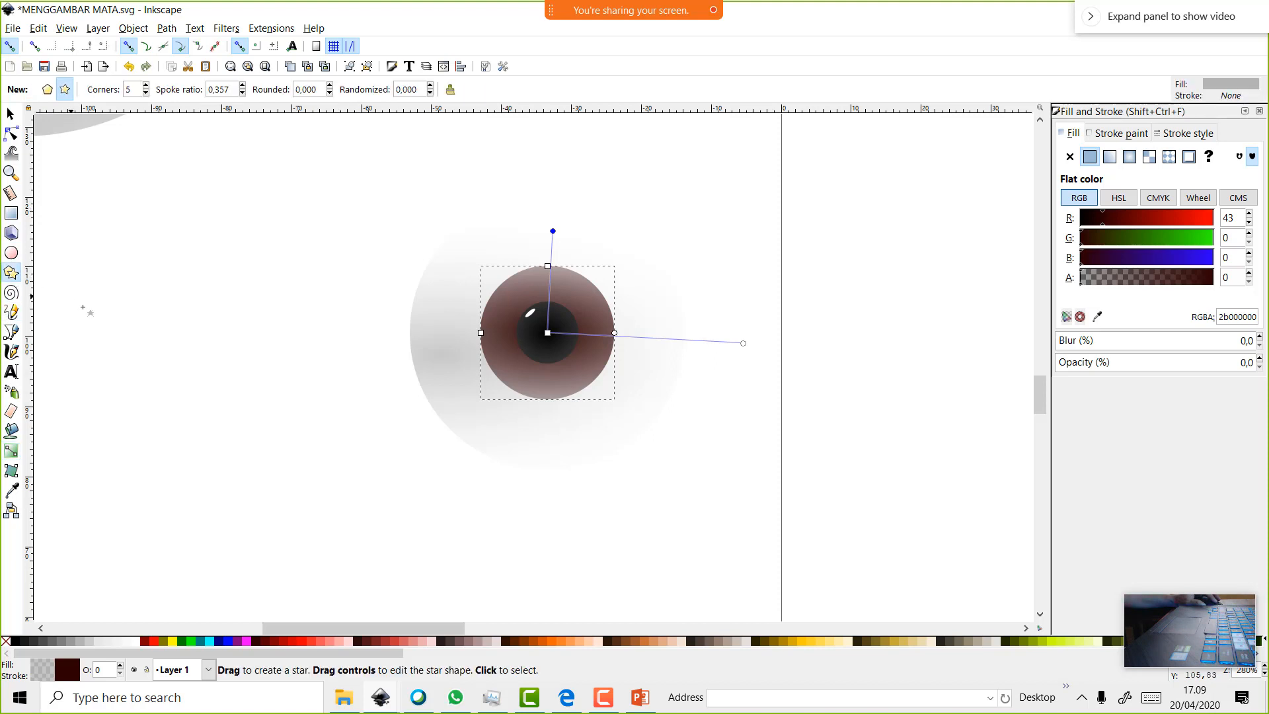
Draw a grey 67-point star, move it onto the iris and lower it beneath the pupil
drag(130, 322, 173, 363)
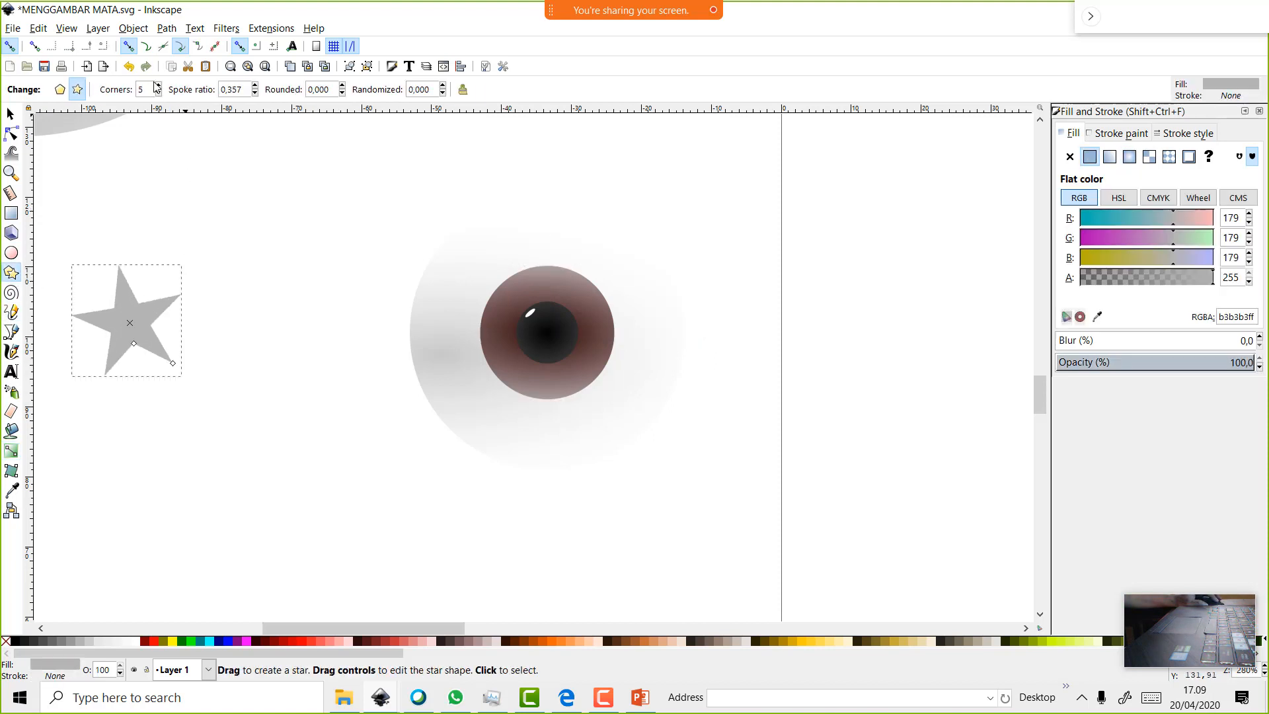
click(159, 85)
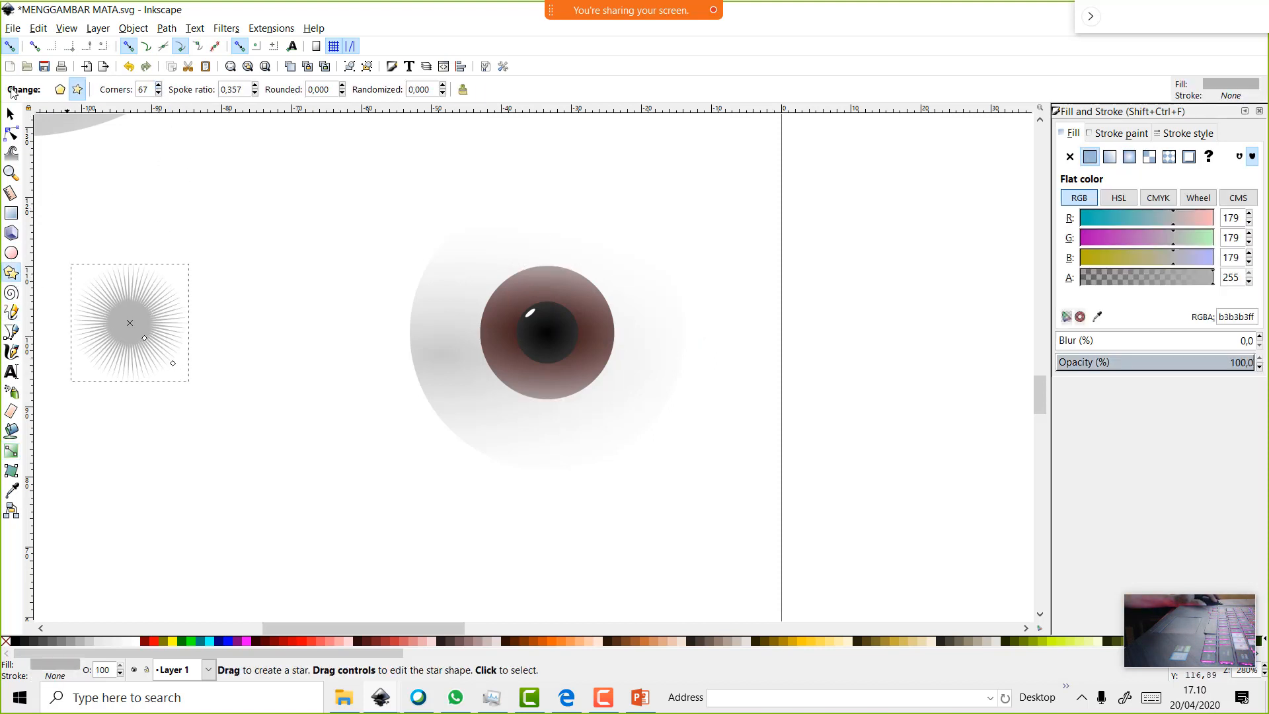
click(10, 114)
drag(153, 323, 559, 325)
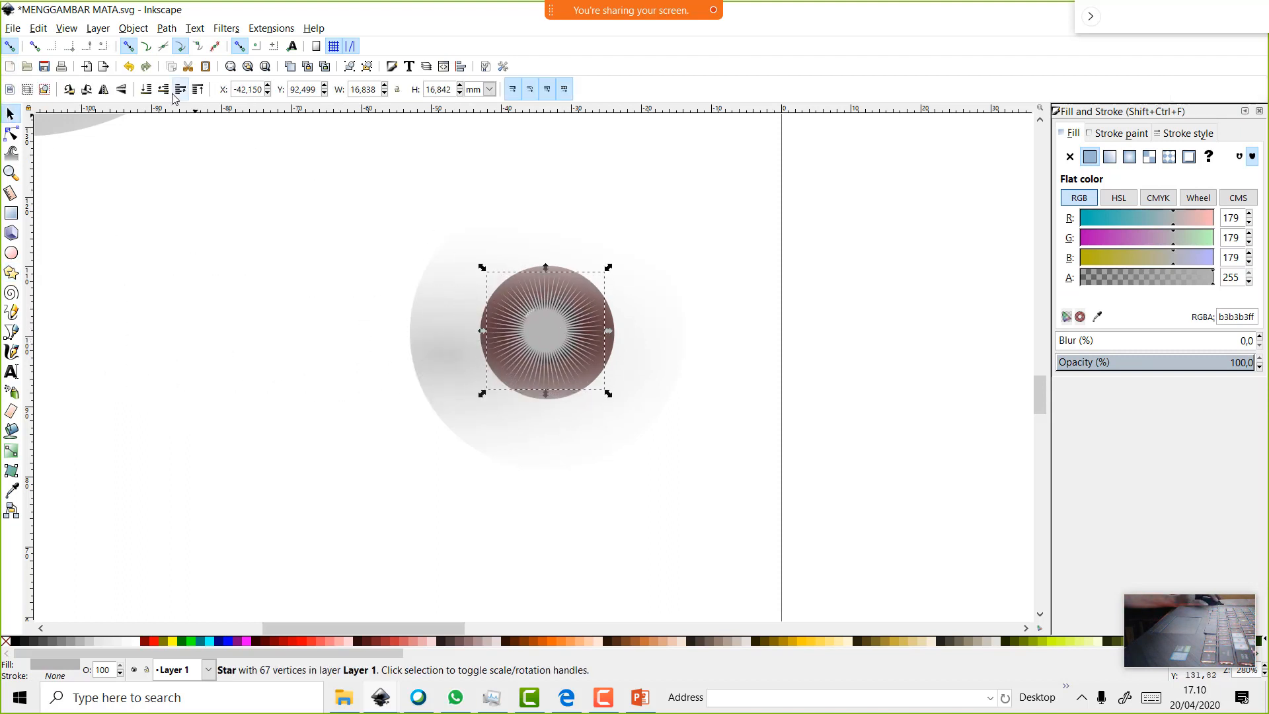
click(178, 89)
click(180, 90)
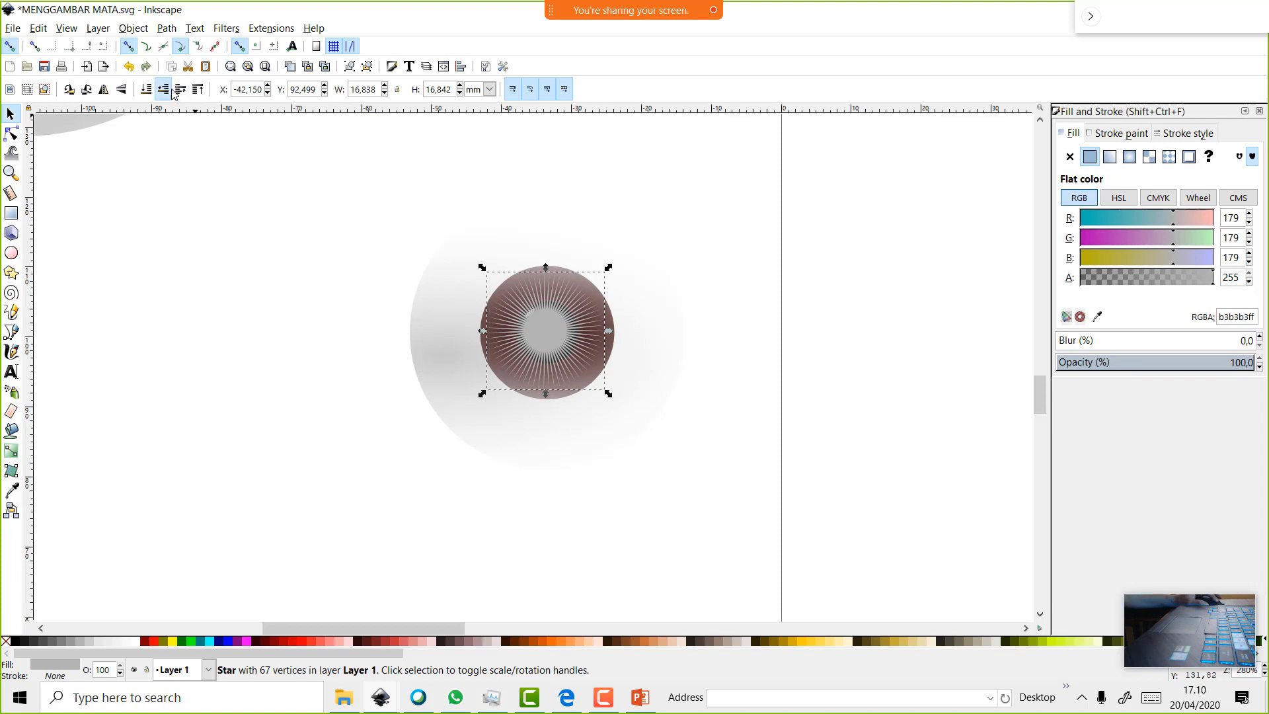
click(180, 90)
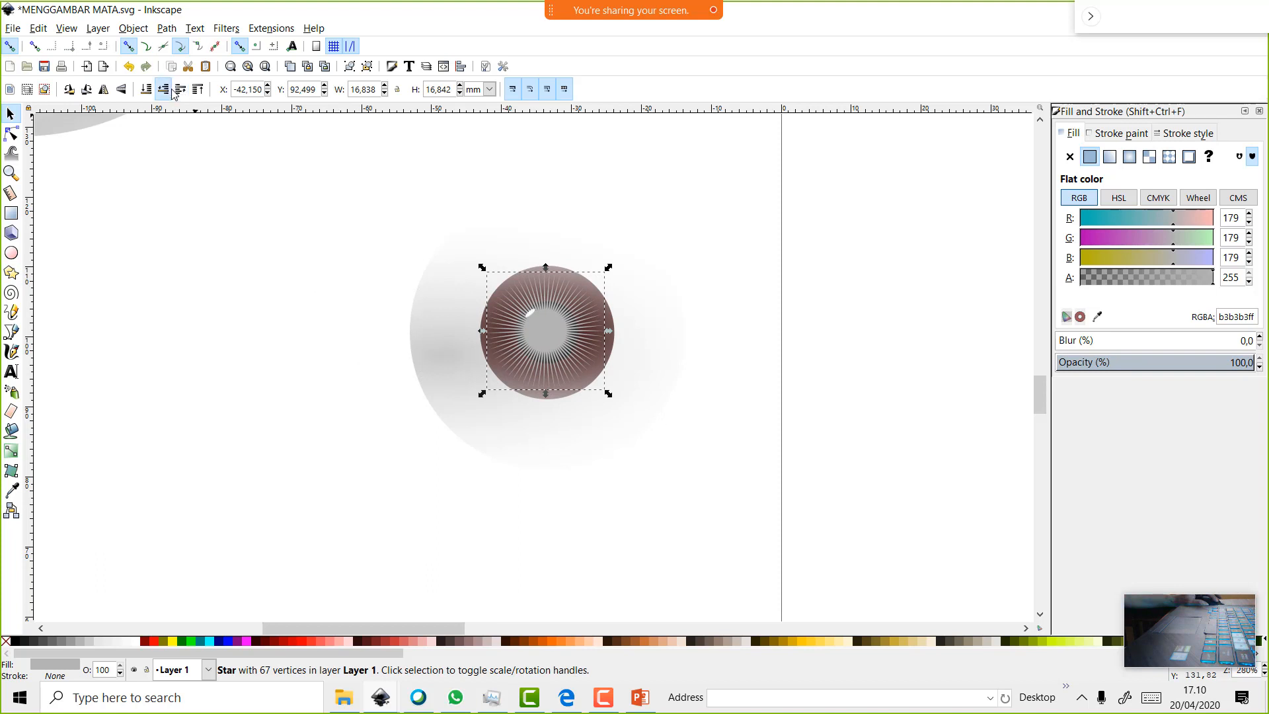
click(910, 357)
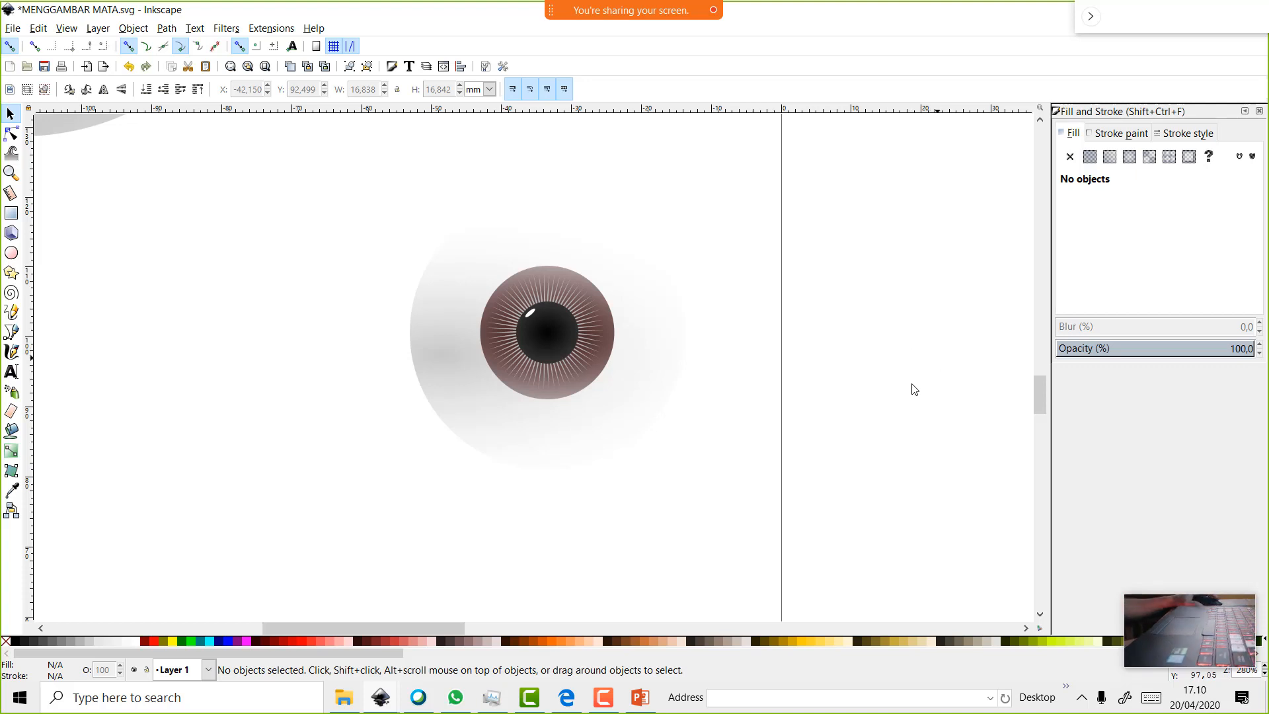
Draw a roughly 100 × 125 mm oval right of the eyes and fill it brown (a05a2c)
scroll(886, 378, down, 1)
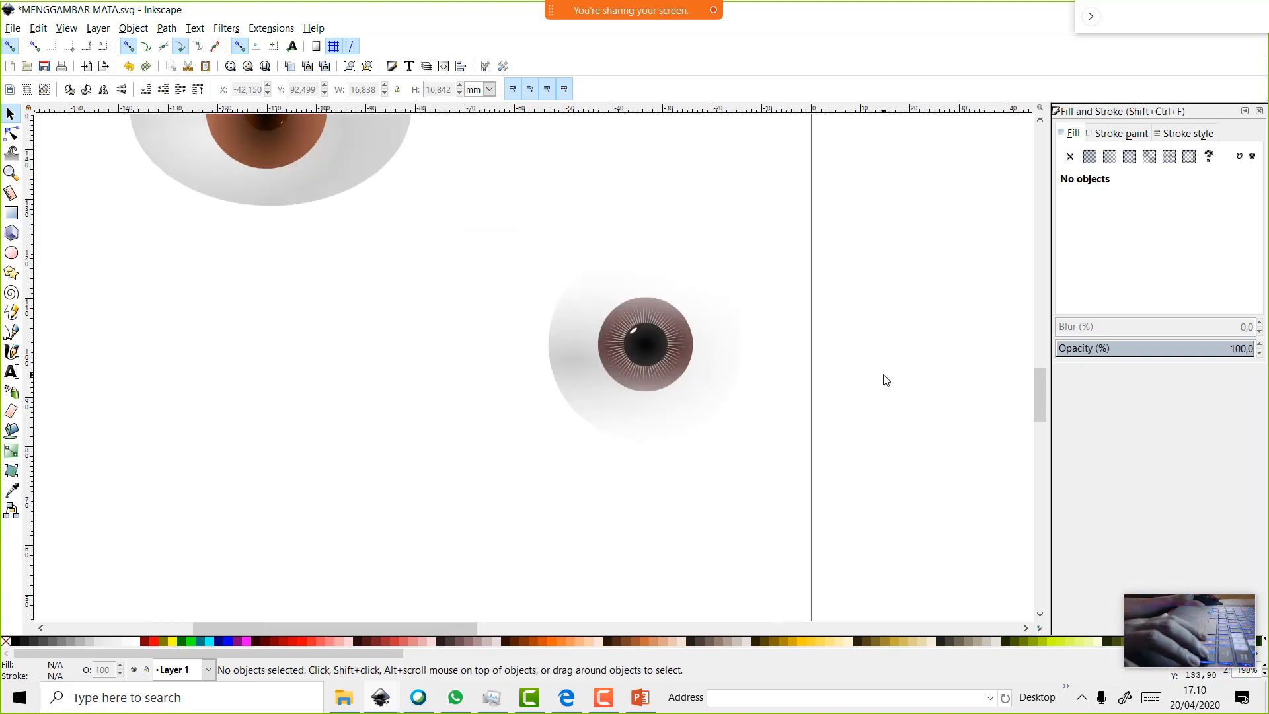
scroll(887, 380, up, 2)
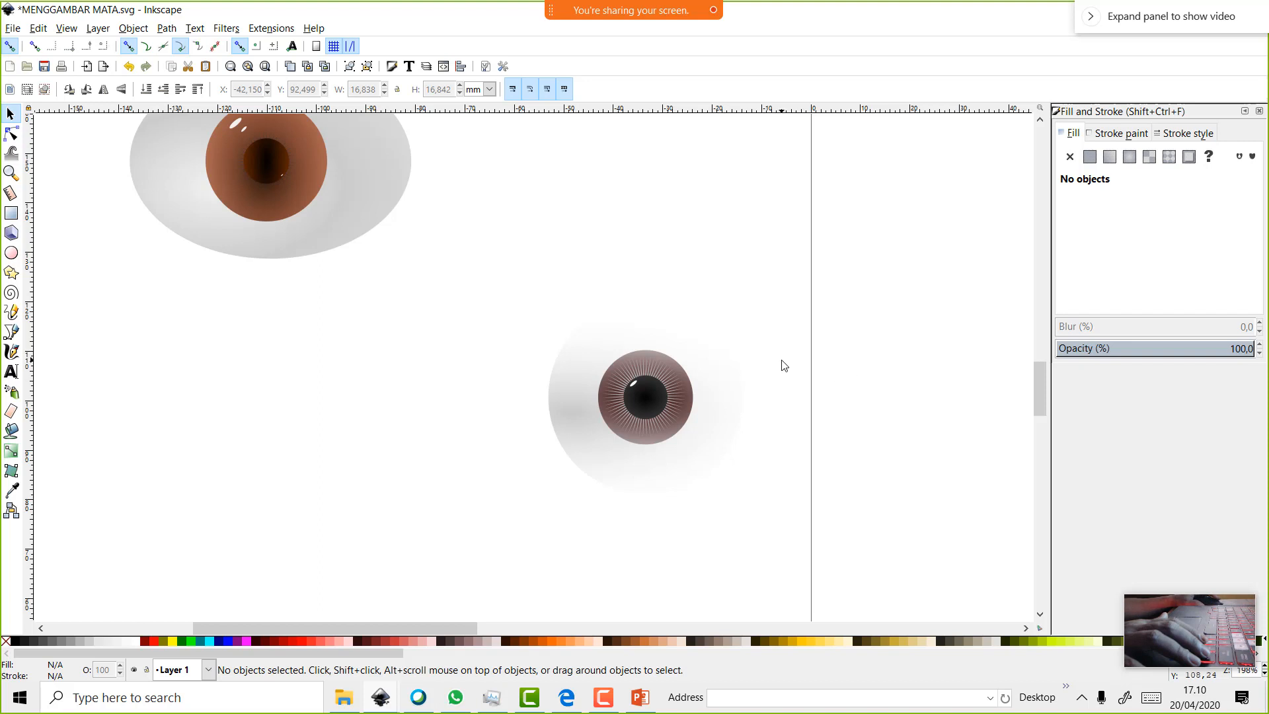
scroll(556, 301, down, 2)
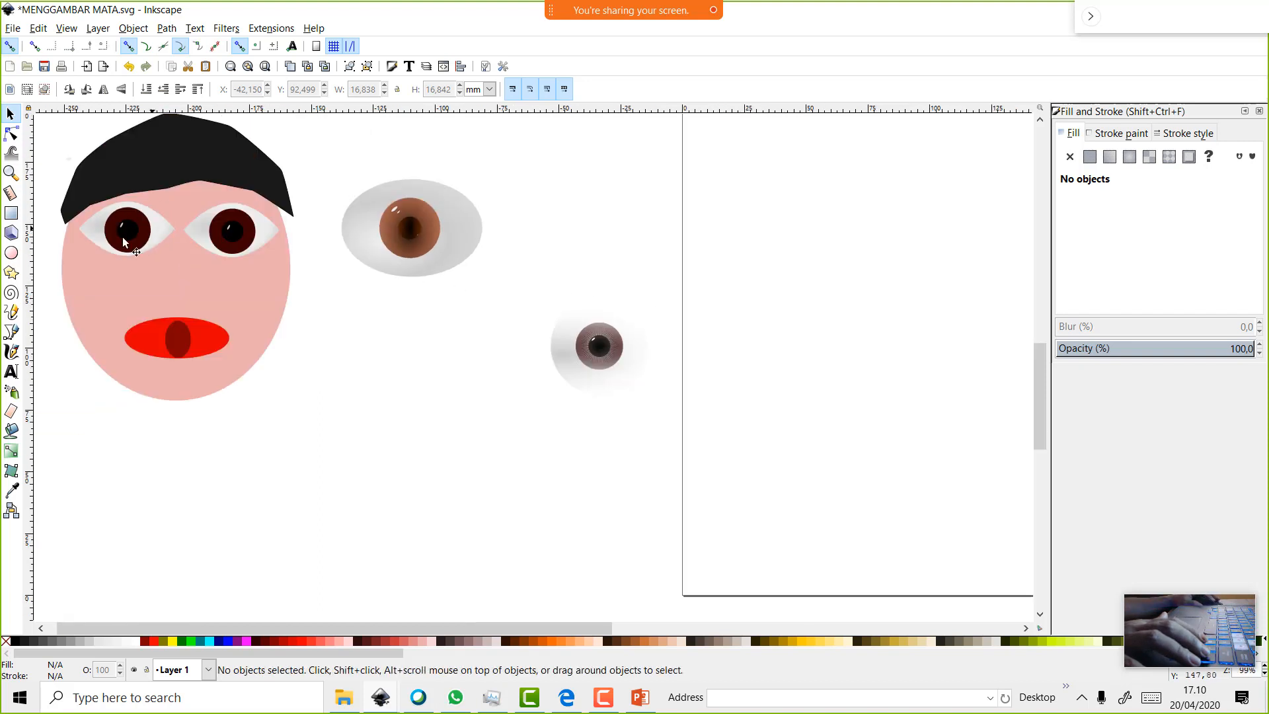
click(11, 252)
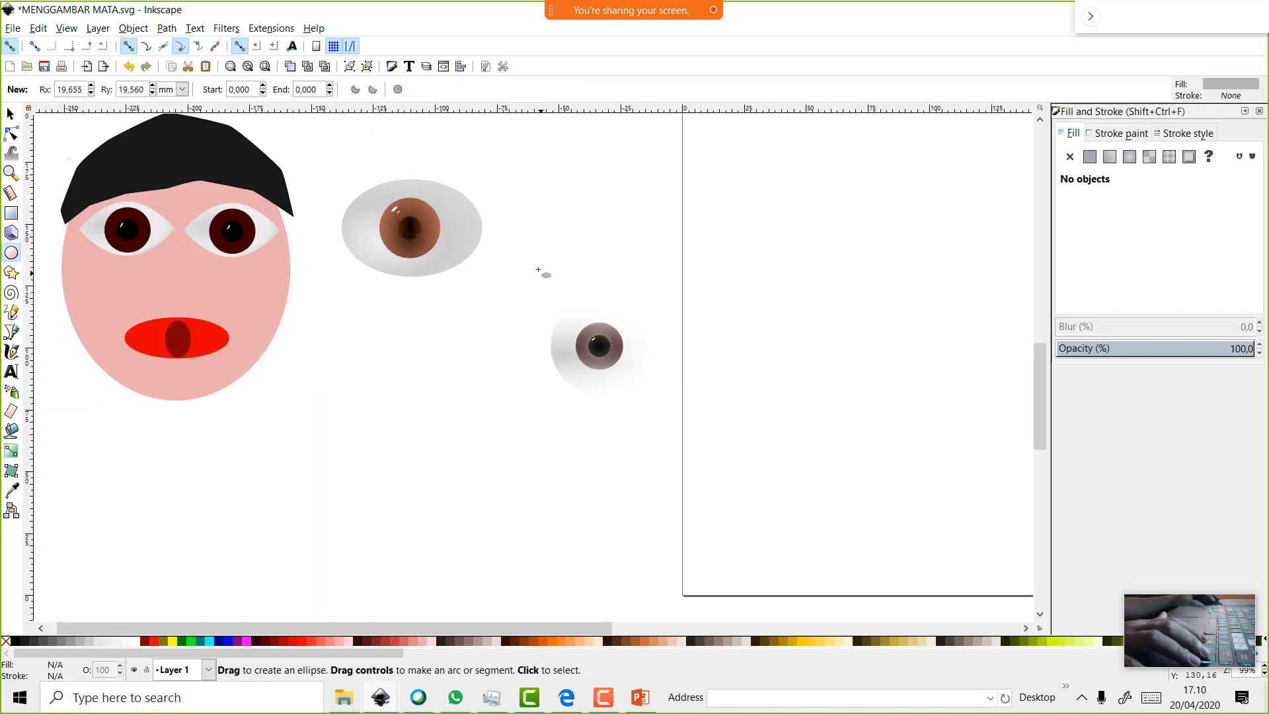
drag(514, 250, 762, 557)
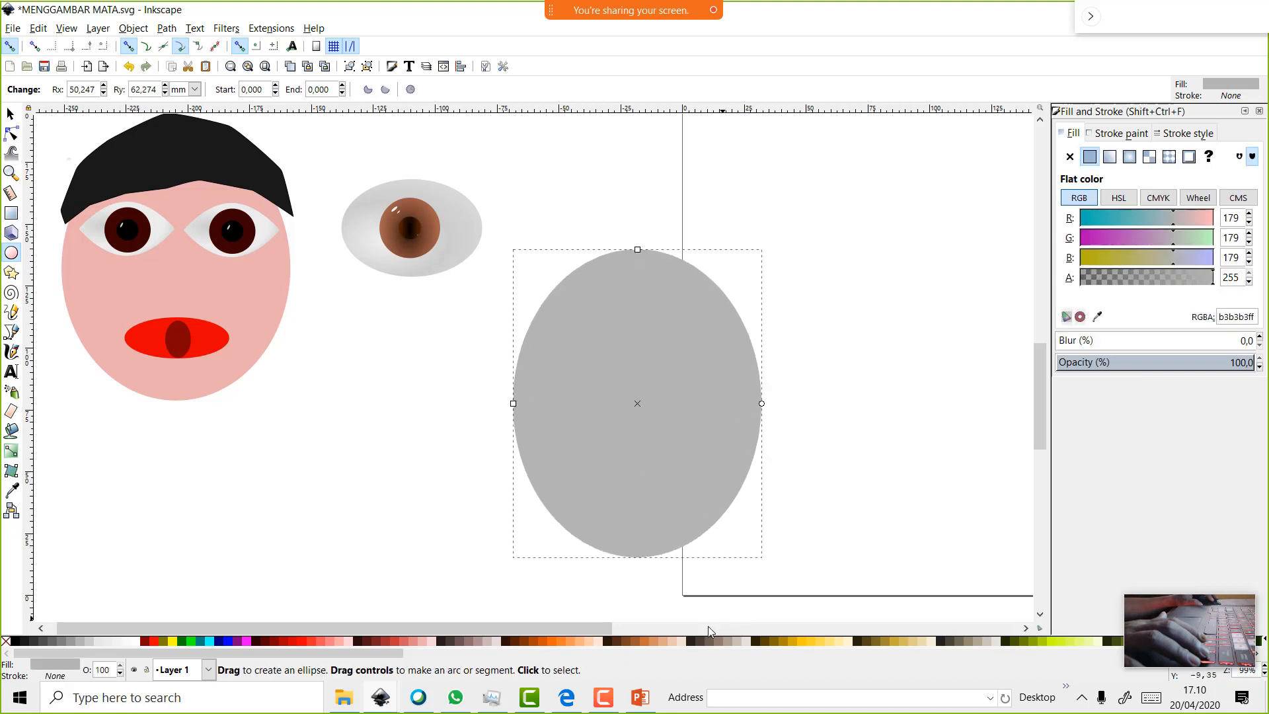
click(636, 641)
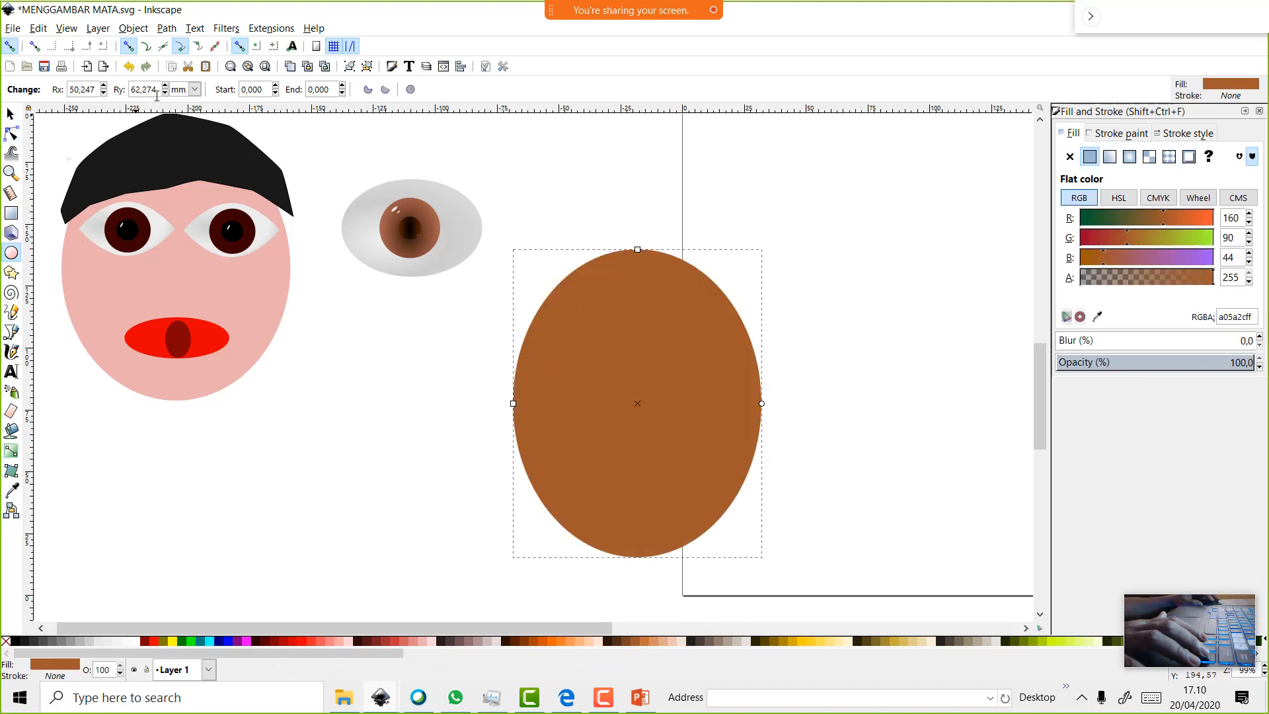
Lower the brown oval beneath the eye and move it clear to the right
key(s)
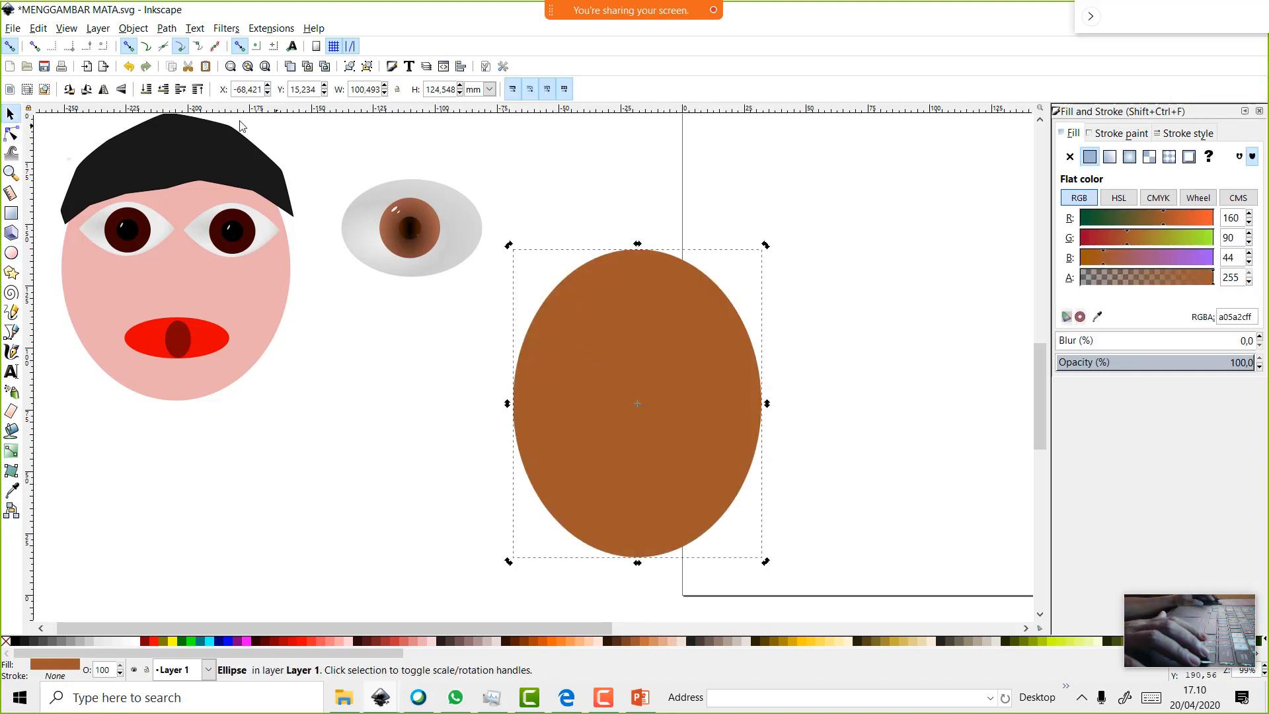
click(163, 89)
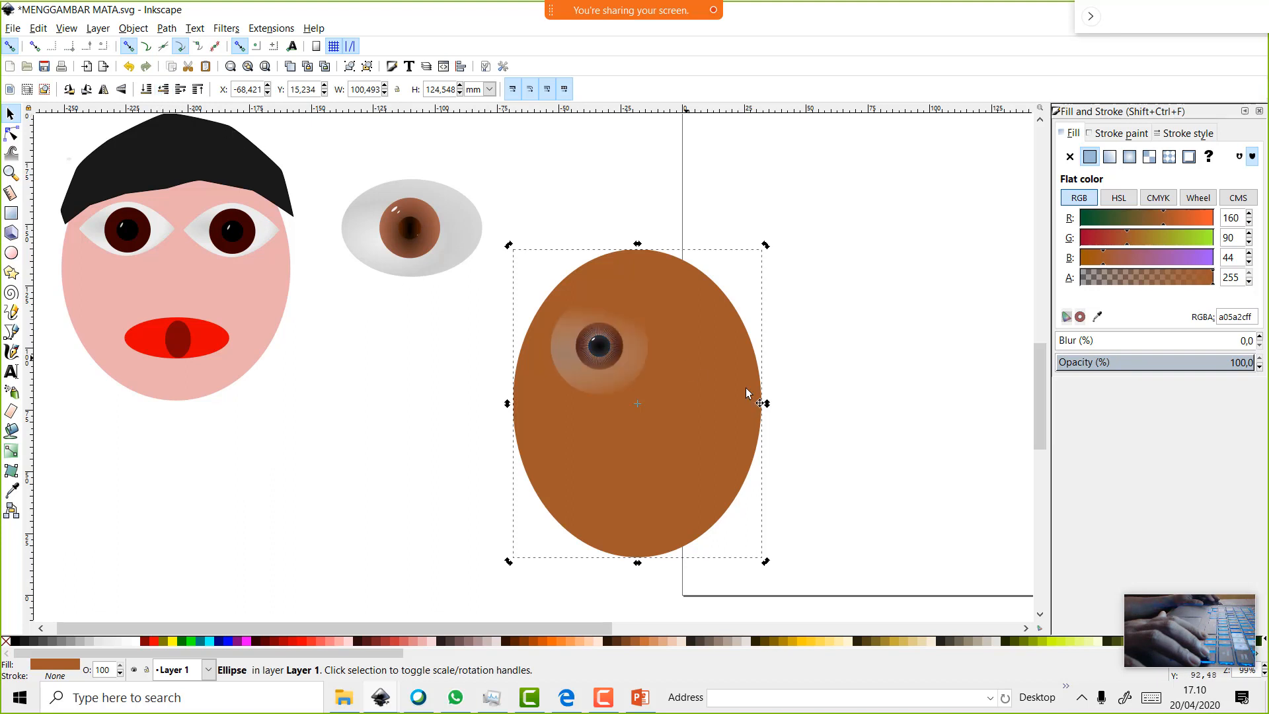
mouse_move(752, 381)
mouse_down()
mouse_move(753, 358)
mouse_move(762, 365)
mouse_up()
drag(851, 395, 968, 396)
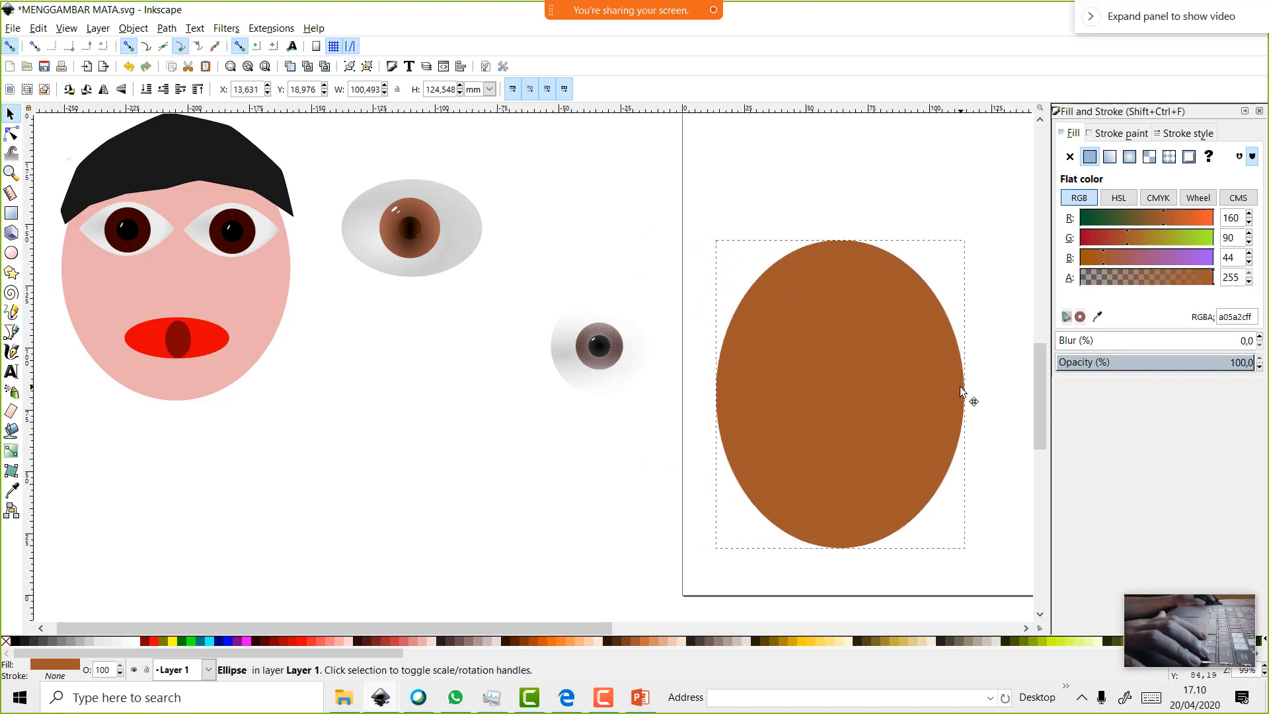
Make the eye white 91% opaque with a fully opaque ececec outer stop, then return the oval
click(639, 351)
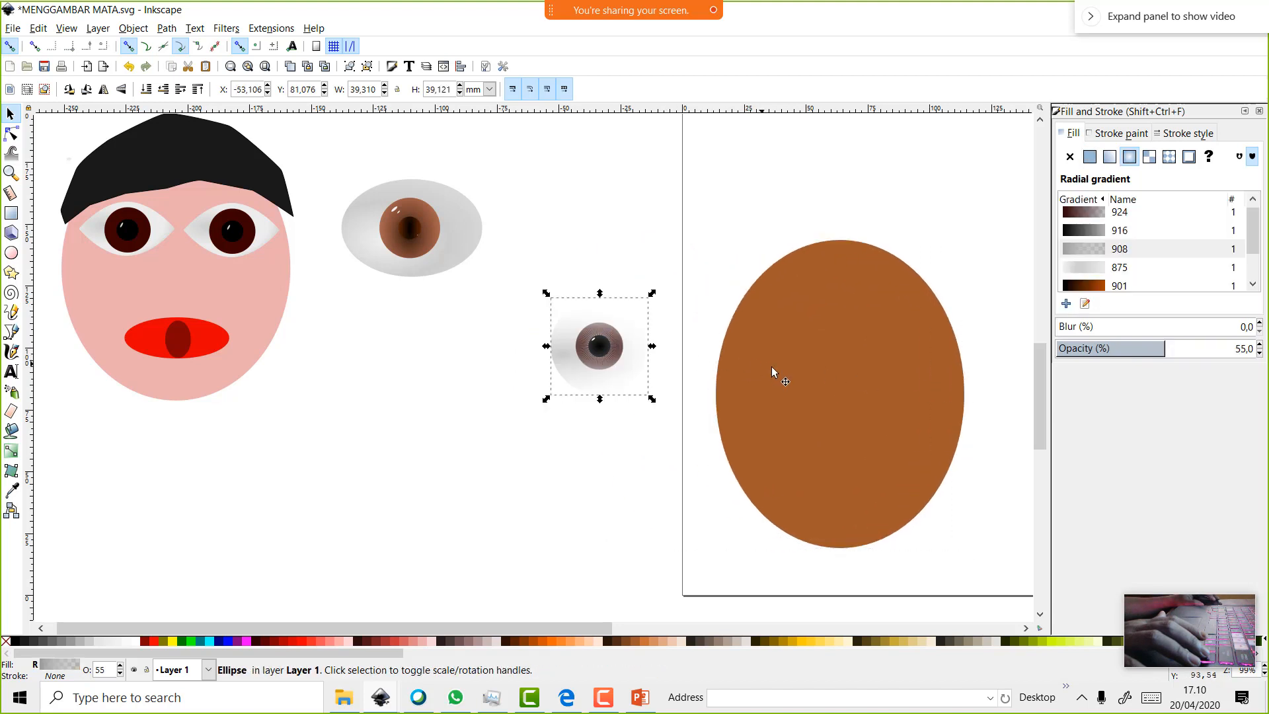
click(626, 361)
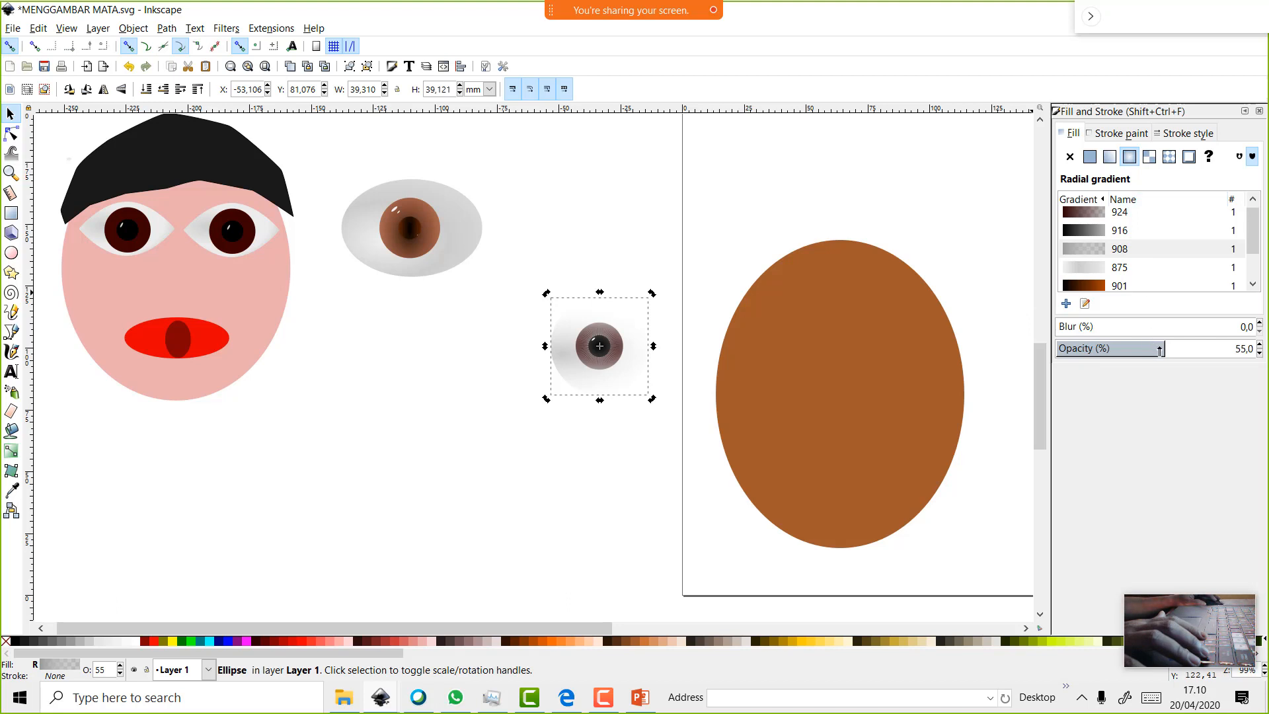
drag(1170, 346, 1227, 346)
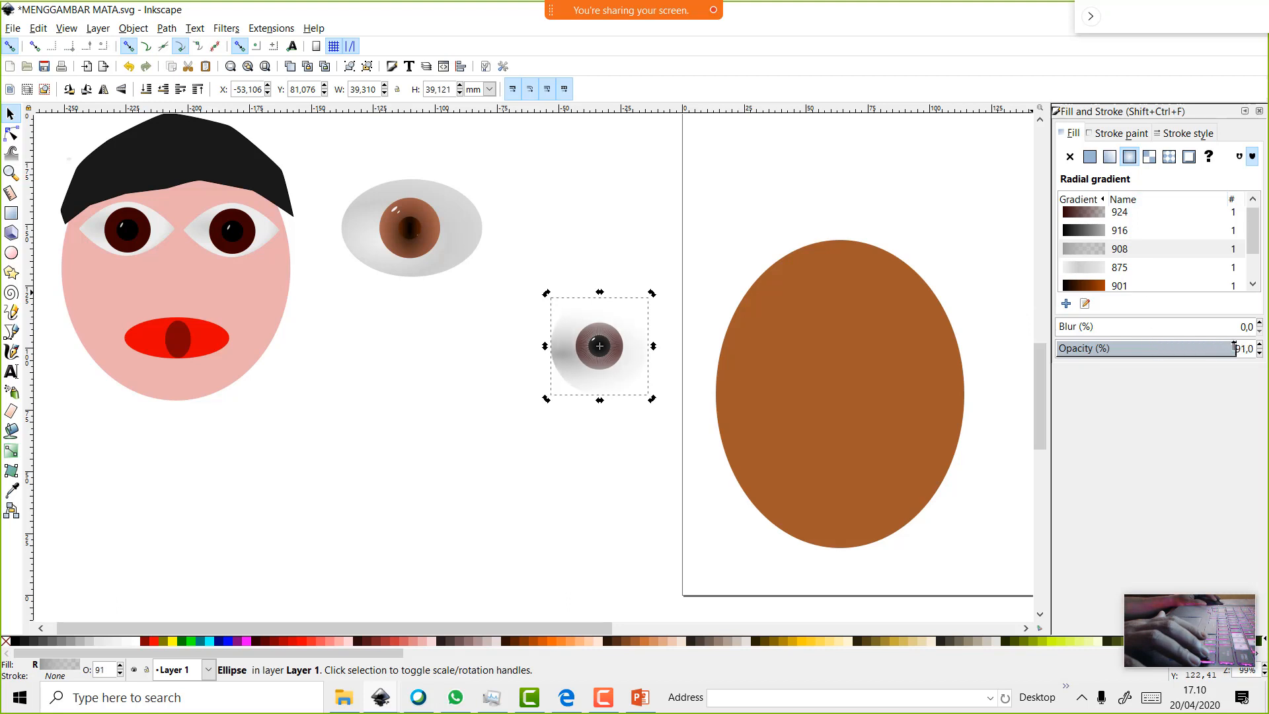
click(1086, 304)
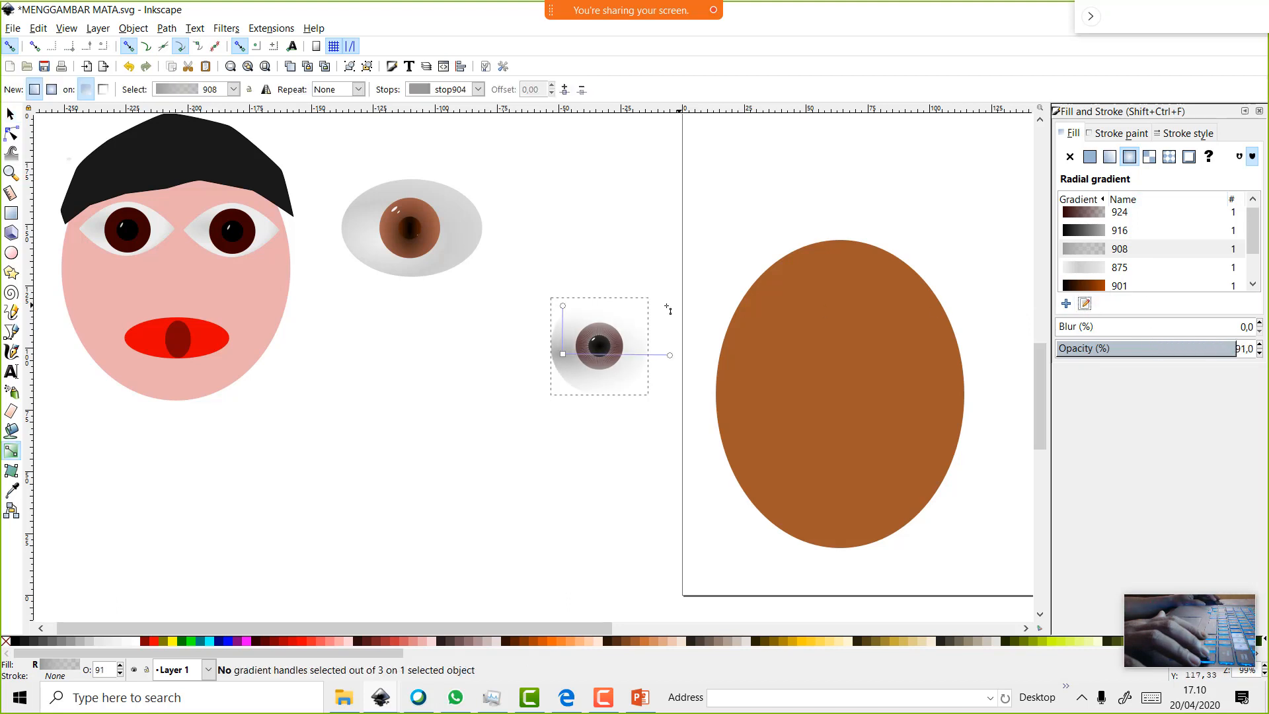
click(670, 355)
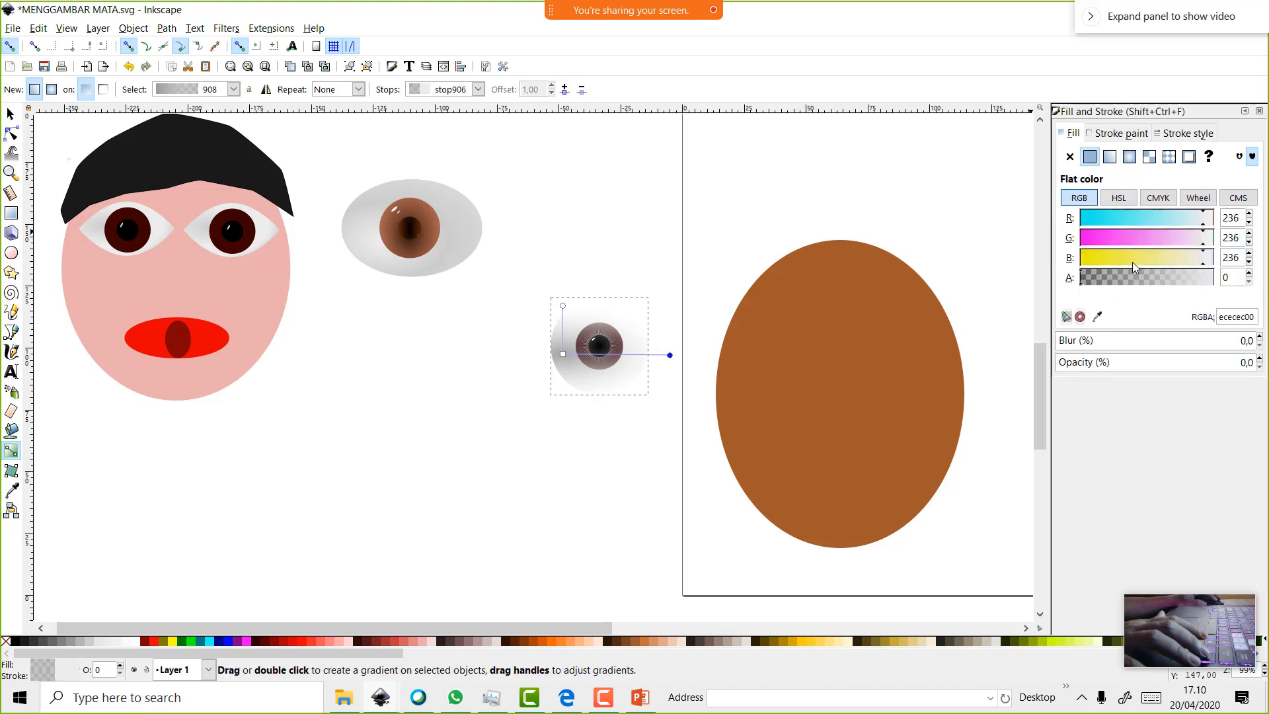
drag(1123, 281, 1226, 281)
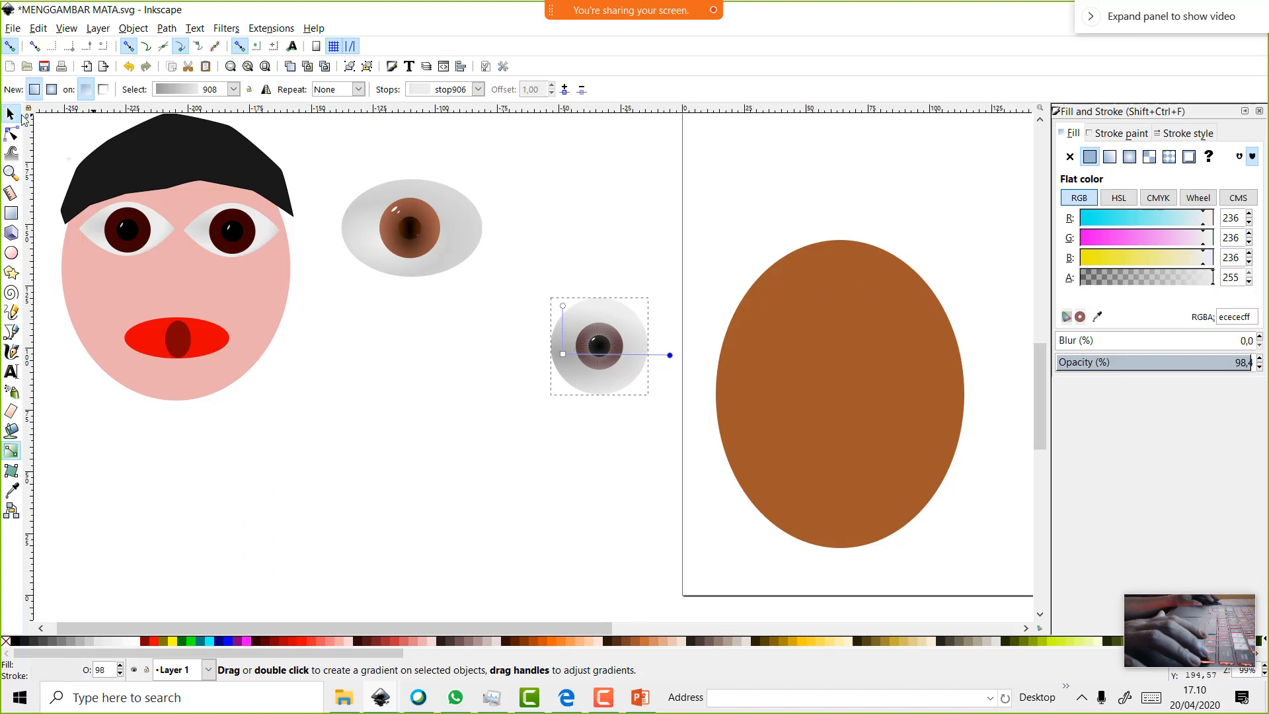
click(11, 114)
drag(839, 411, 659, 397)
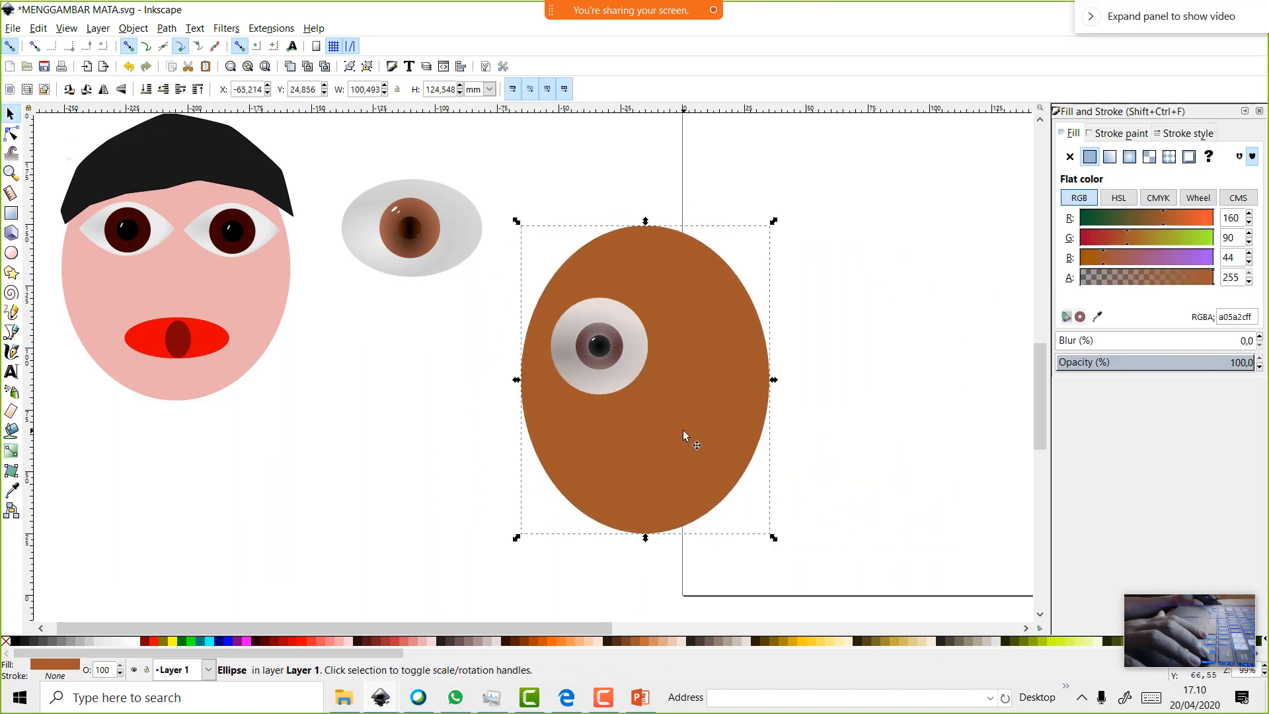
Enlarge the brown oval and move it away to the right of the eye
scroll(683, 430, up, 1)
drag(810, 210, 859, 148)
drag(724, 420, 714, 442)
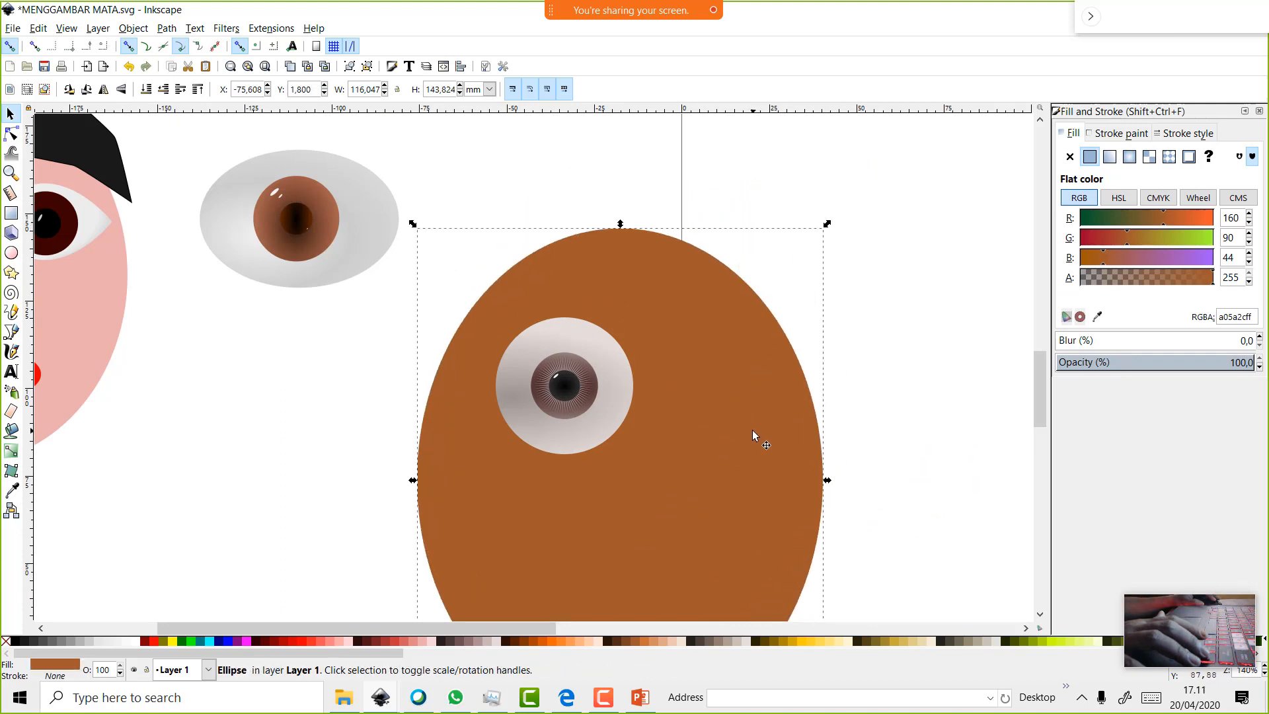
scroll(753, 430, down, 4)
drag(794, 284, 1034, 289)
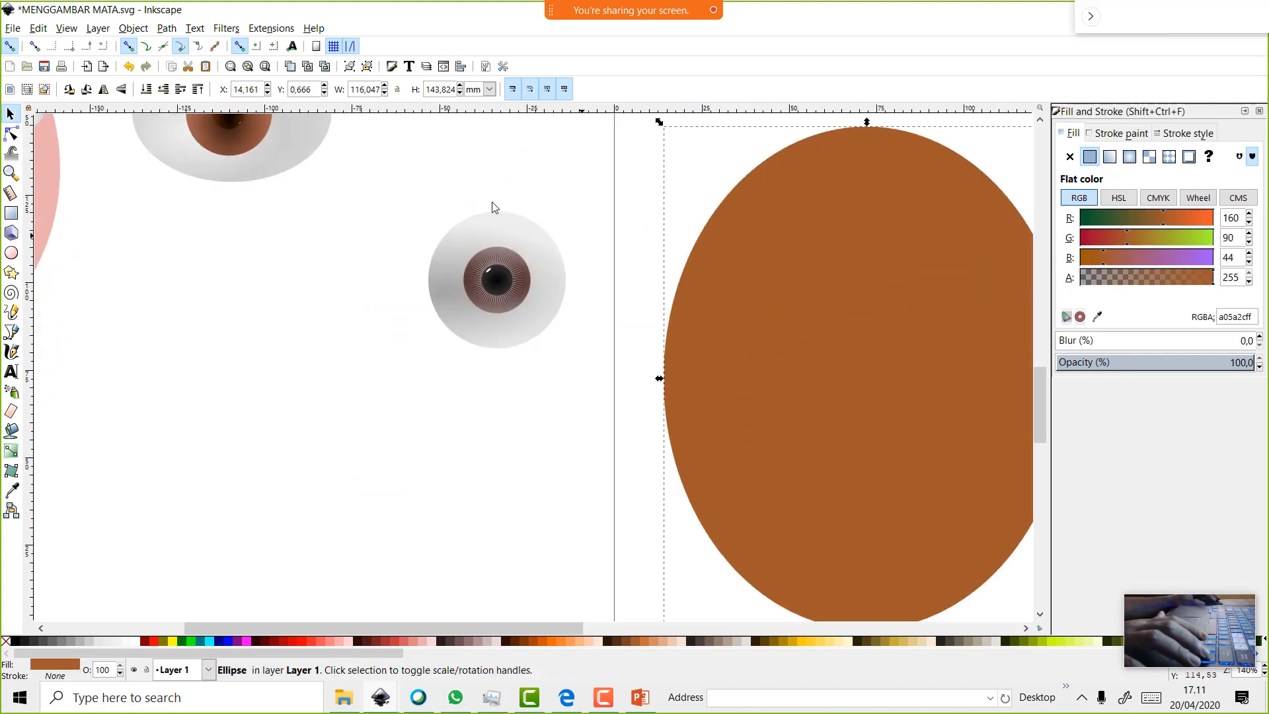
Select the eye's white outer ball and convert it with Path > Object to Path
drag(383, 173, 592, 403)
click(593, 308)
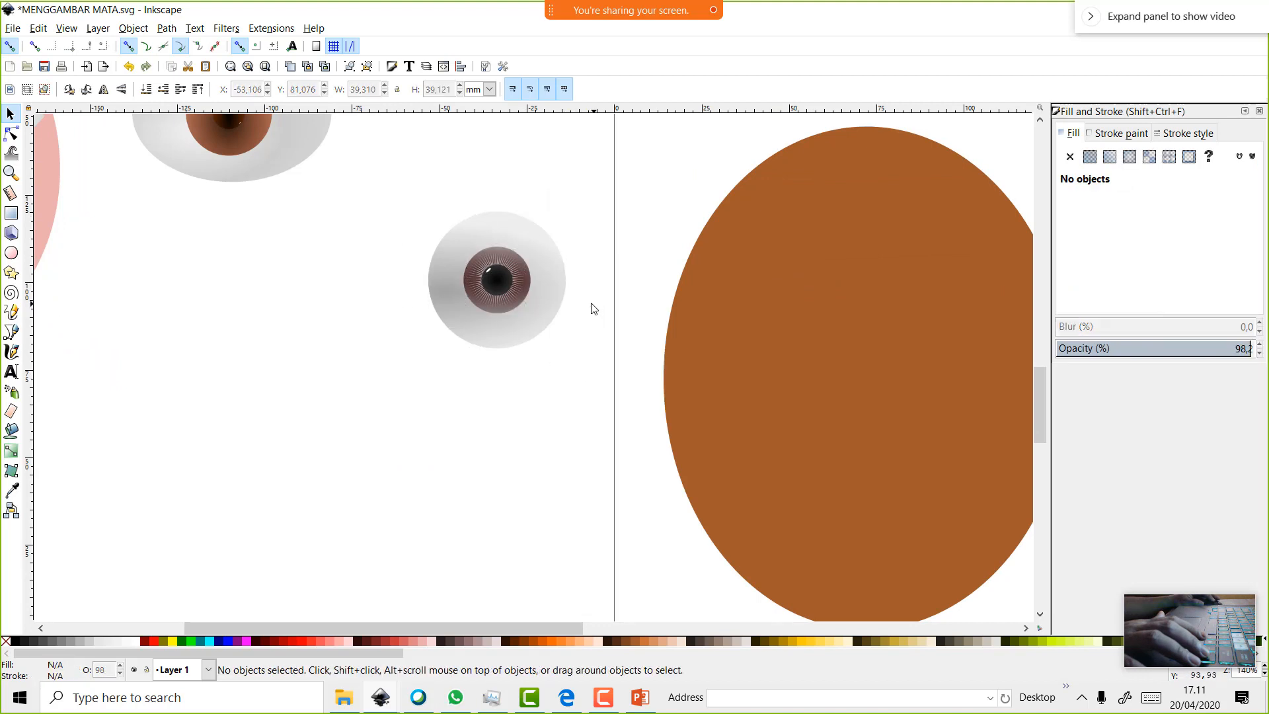
click(560, 297)
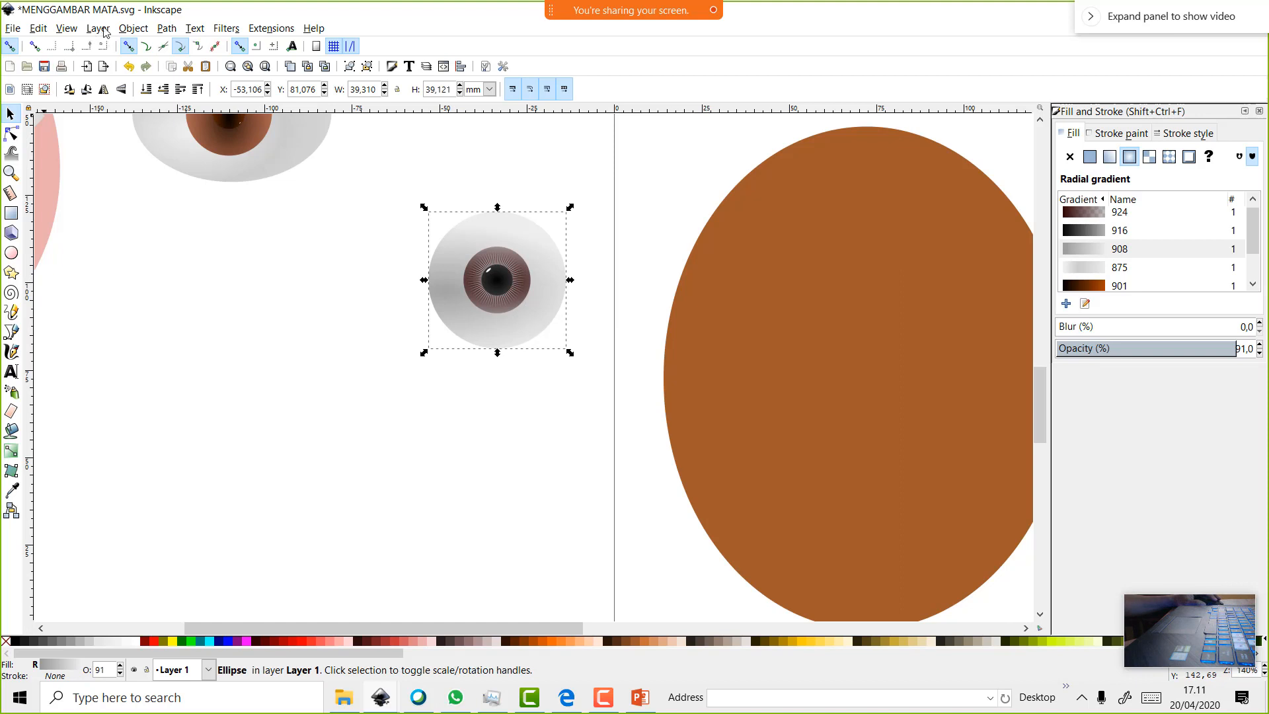
click(130, 28)
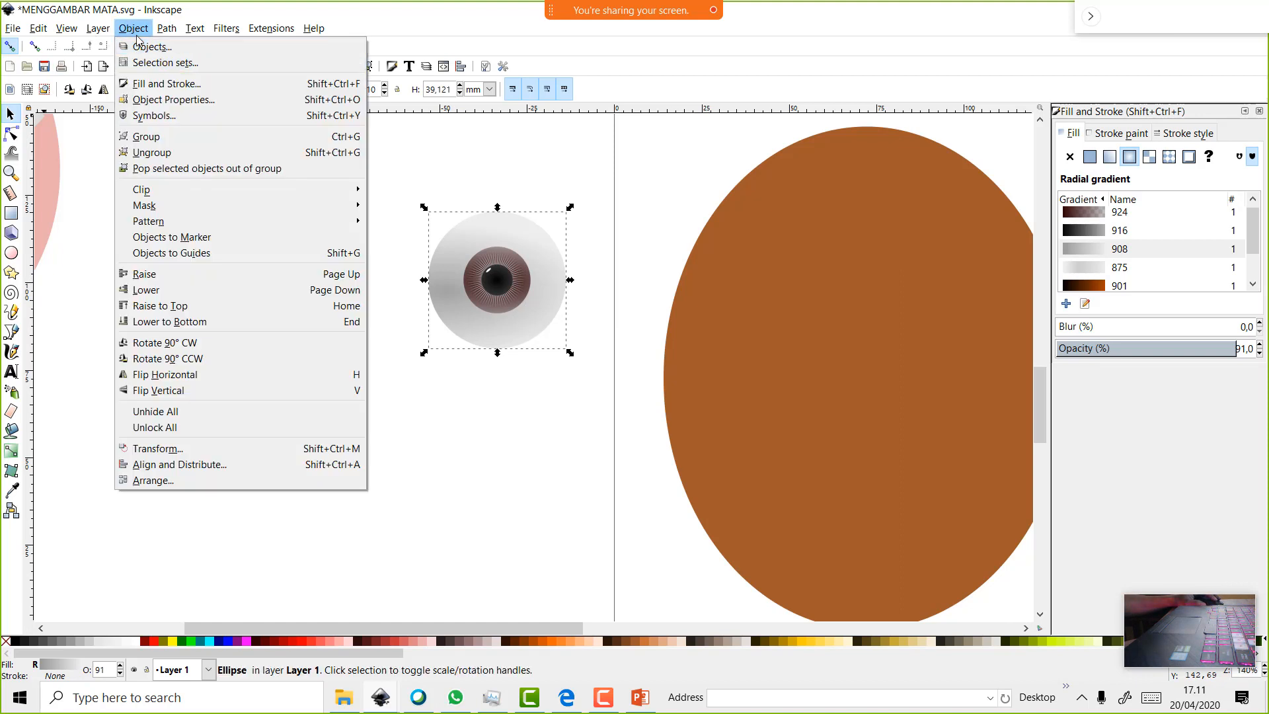
click(169, 46)
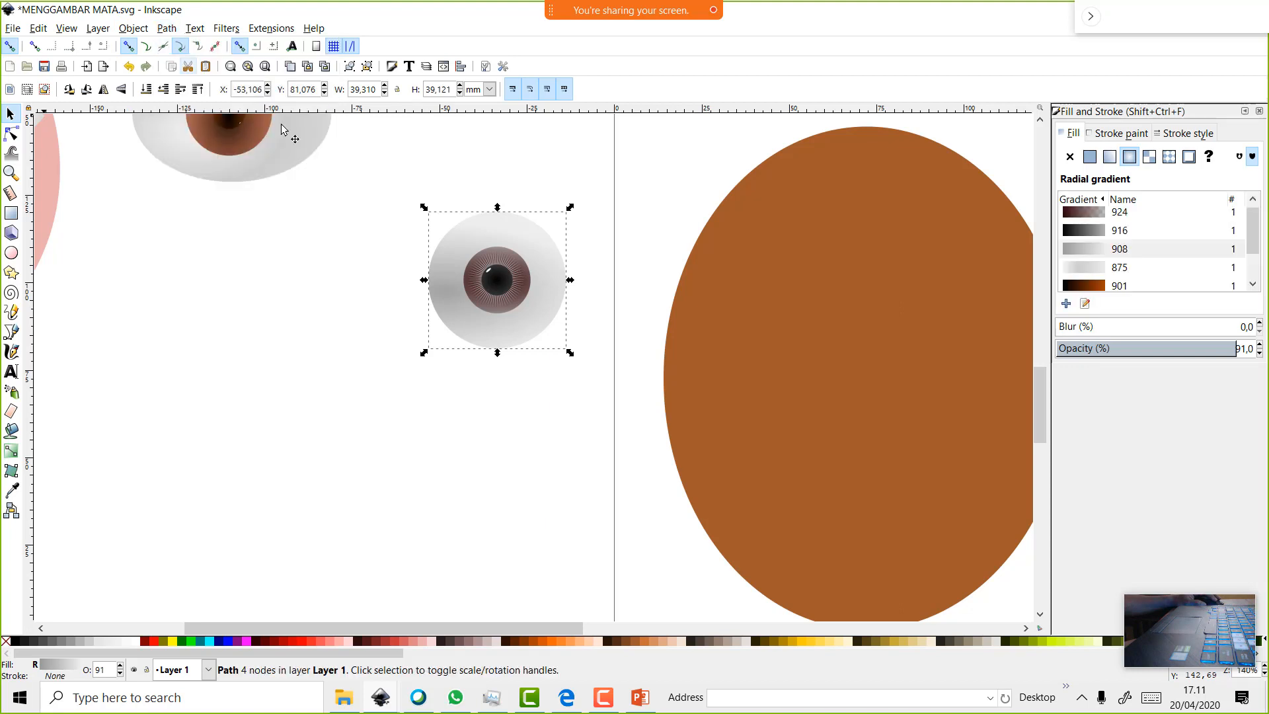
With the Node tool, make the eyeball's left node a sharp corner
click(11, 134)
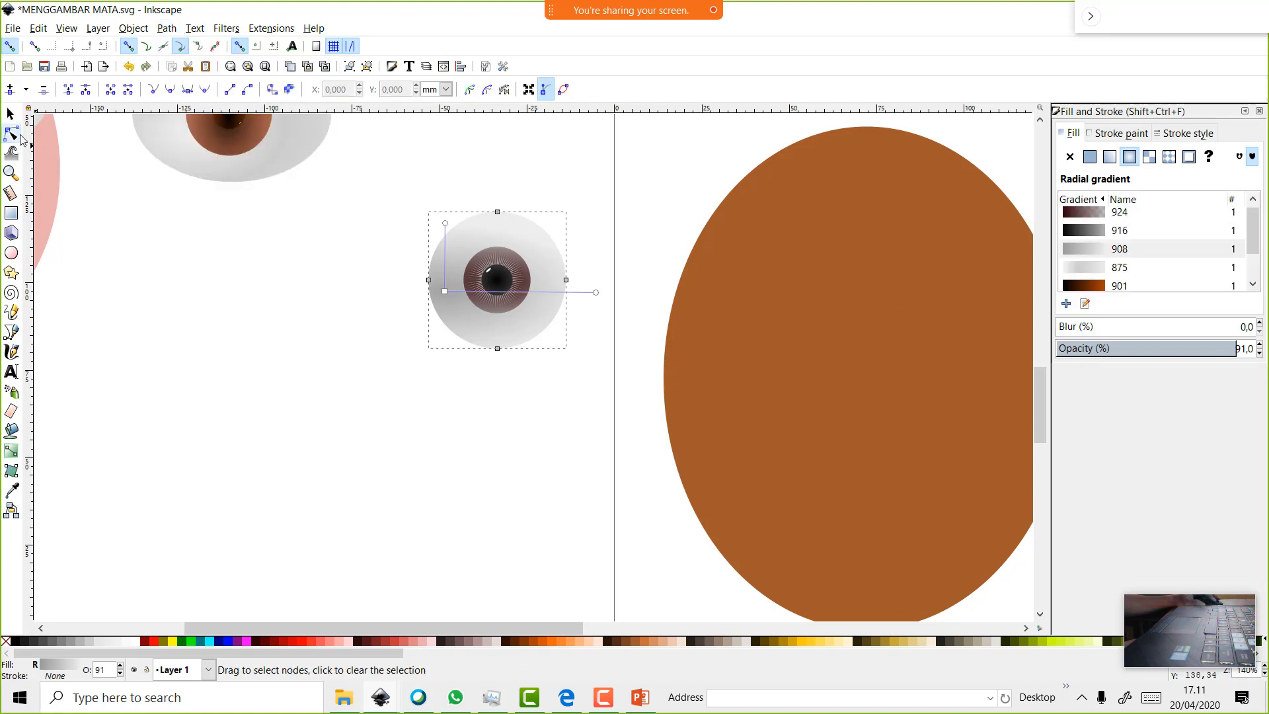
click(390, 284)
click(434, 284)
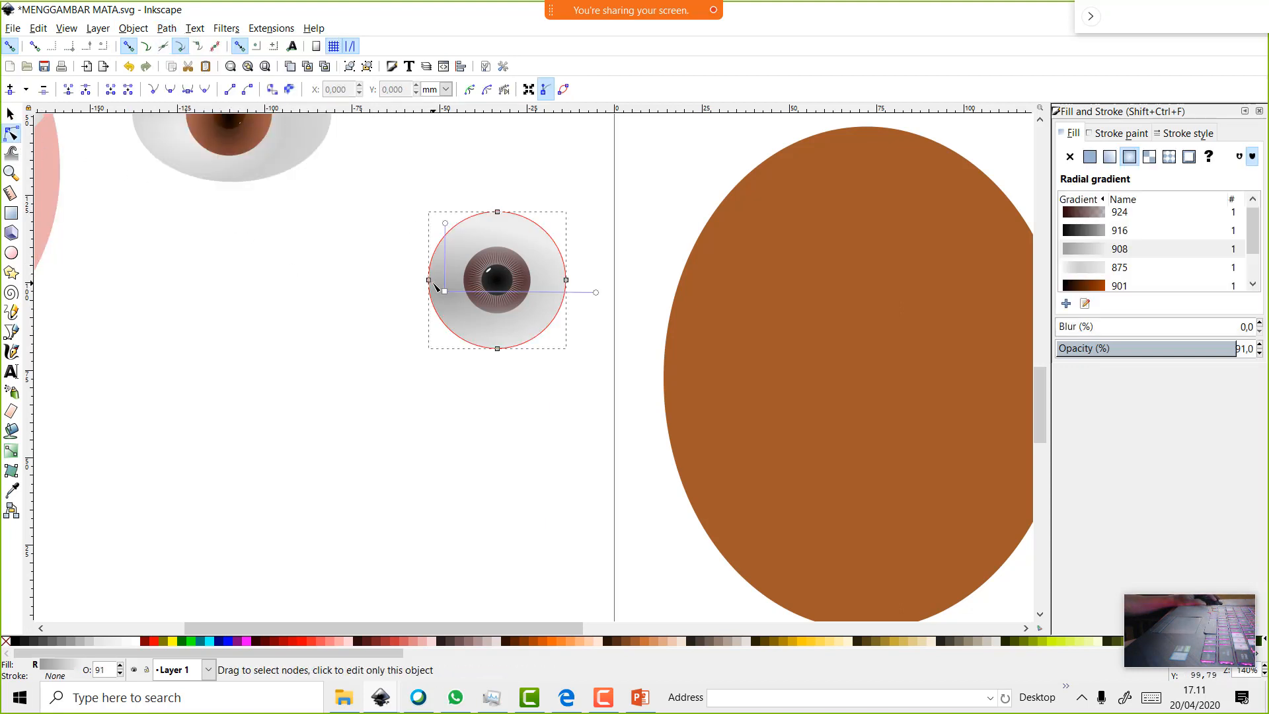
click(429, 281)
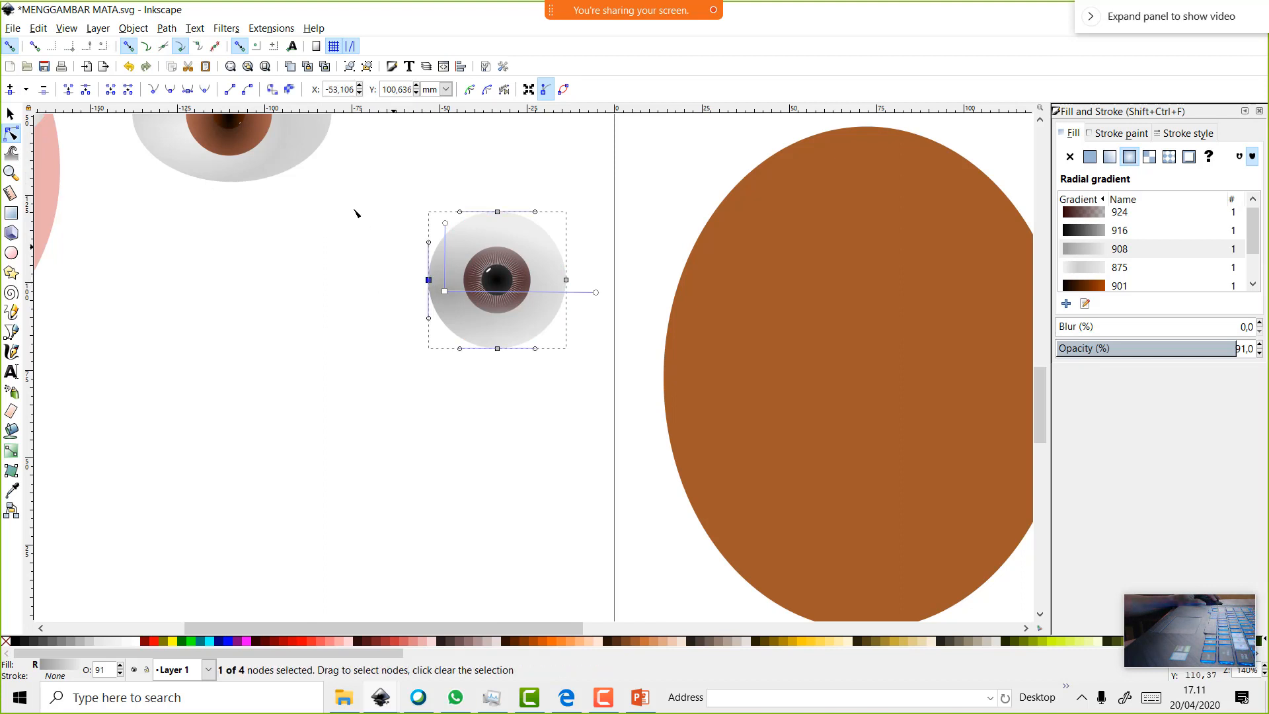
click(201, 91)
click(153, 91)
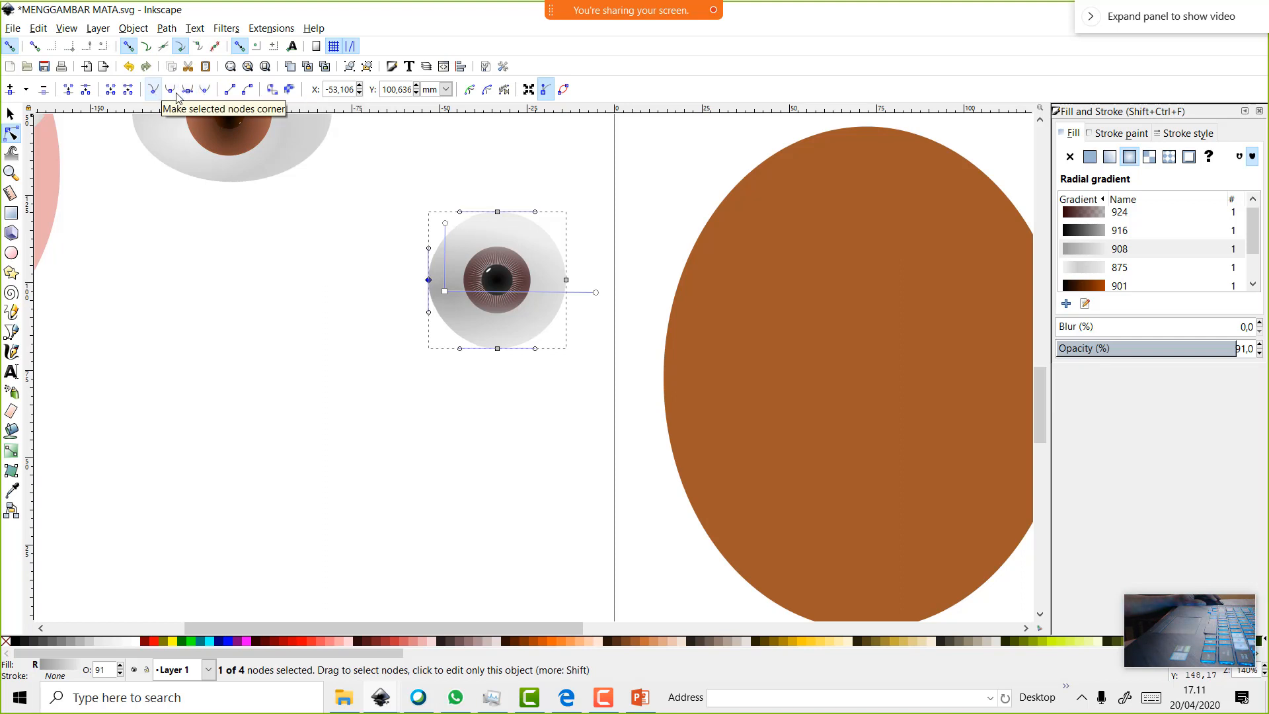
click(589, 235)
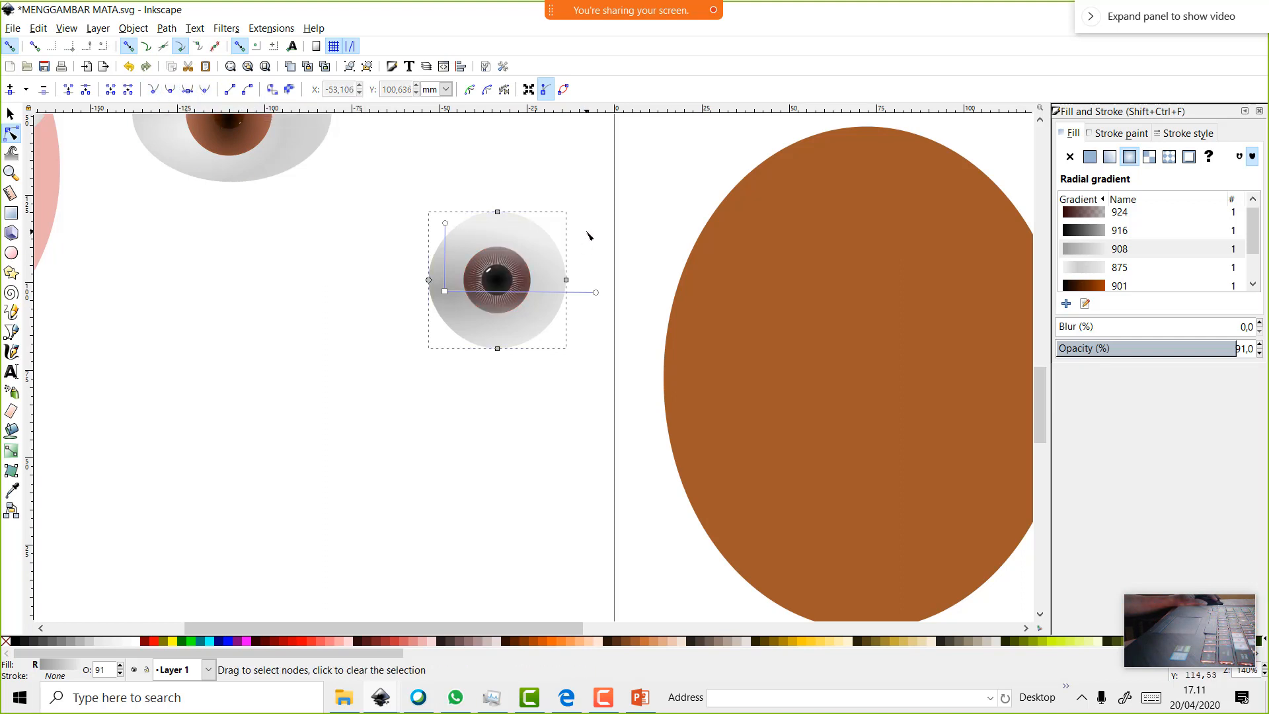
Pull the eyeball's right and left nodes outward to about 48.8 × 39.1 mm, then select all five eye parts
click(566, 280)
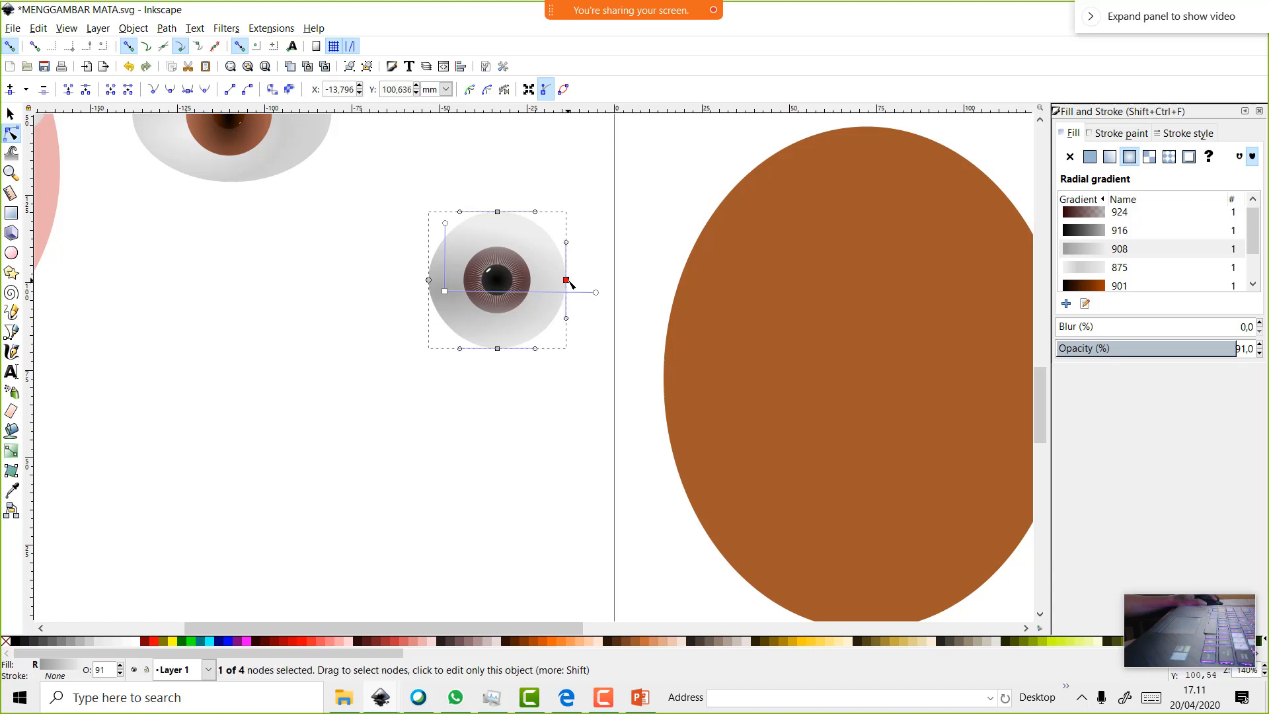
drag(570, 284, 582, 285)
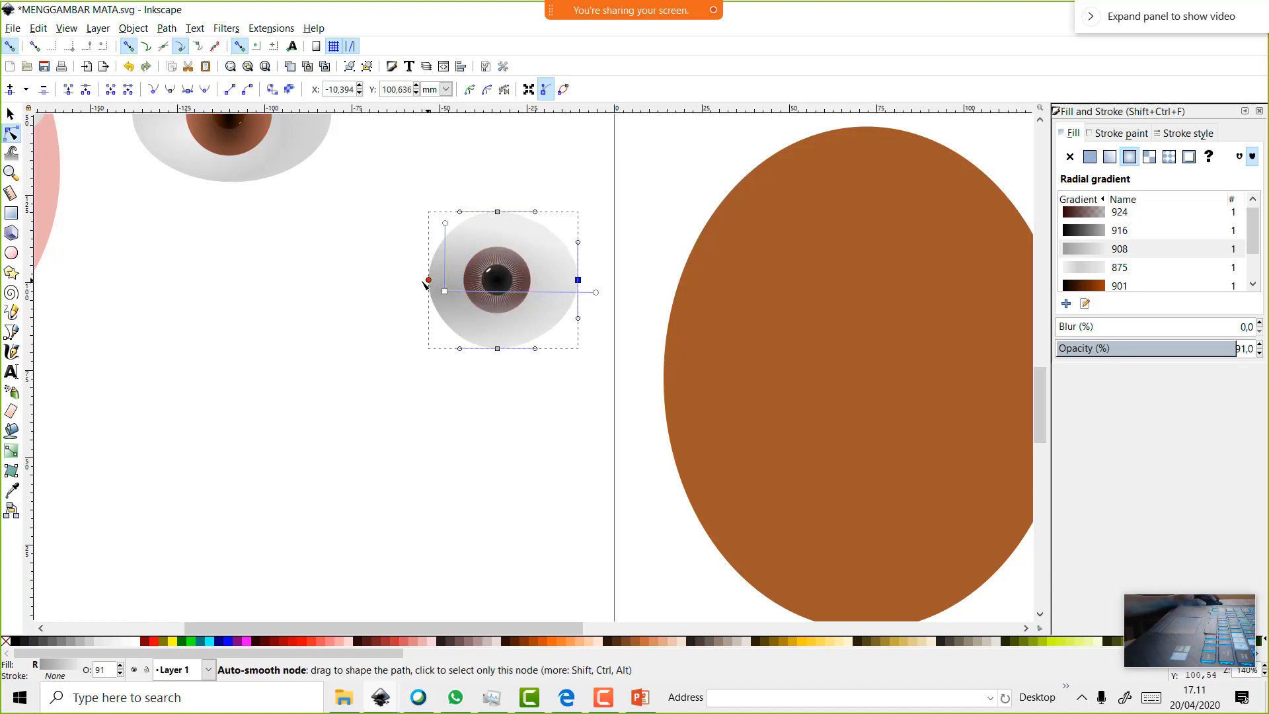
drag(428, 280, 407, 280)
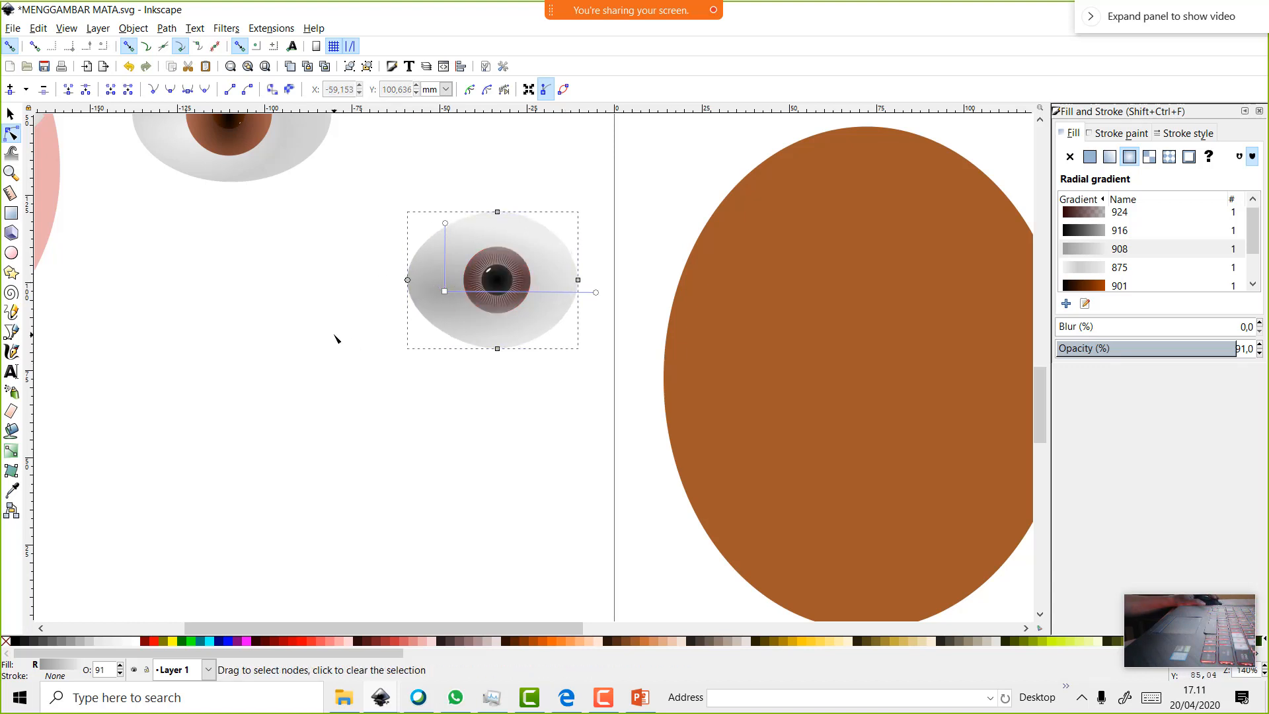
key(s)
drag(359, 187, 584, 399)
Group the five eye parts and move the group down and to the left
right_click(558, 291)
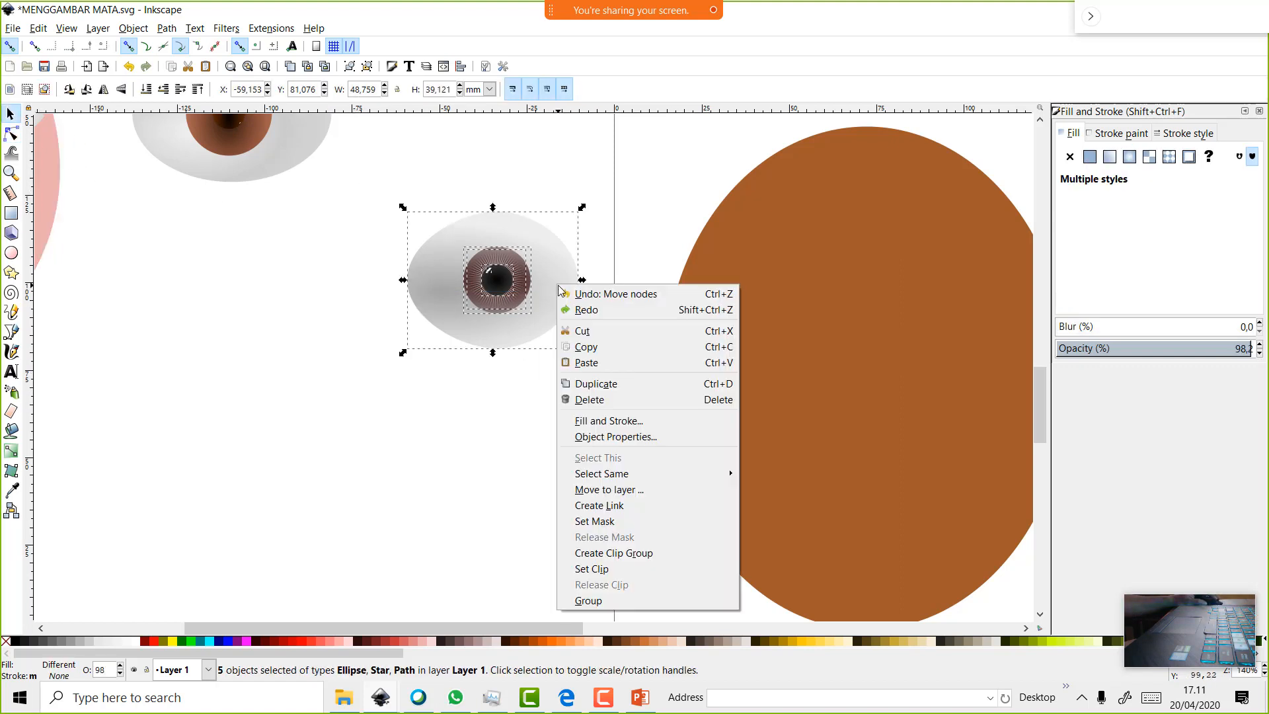
click(611, 607)
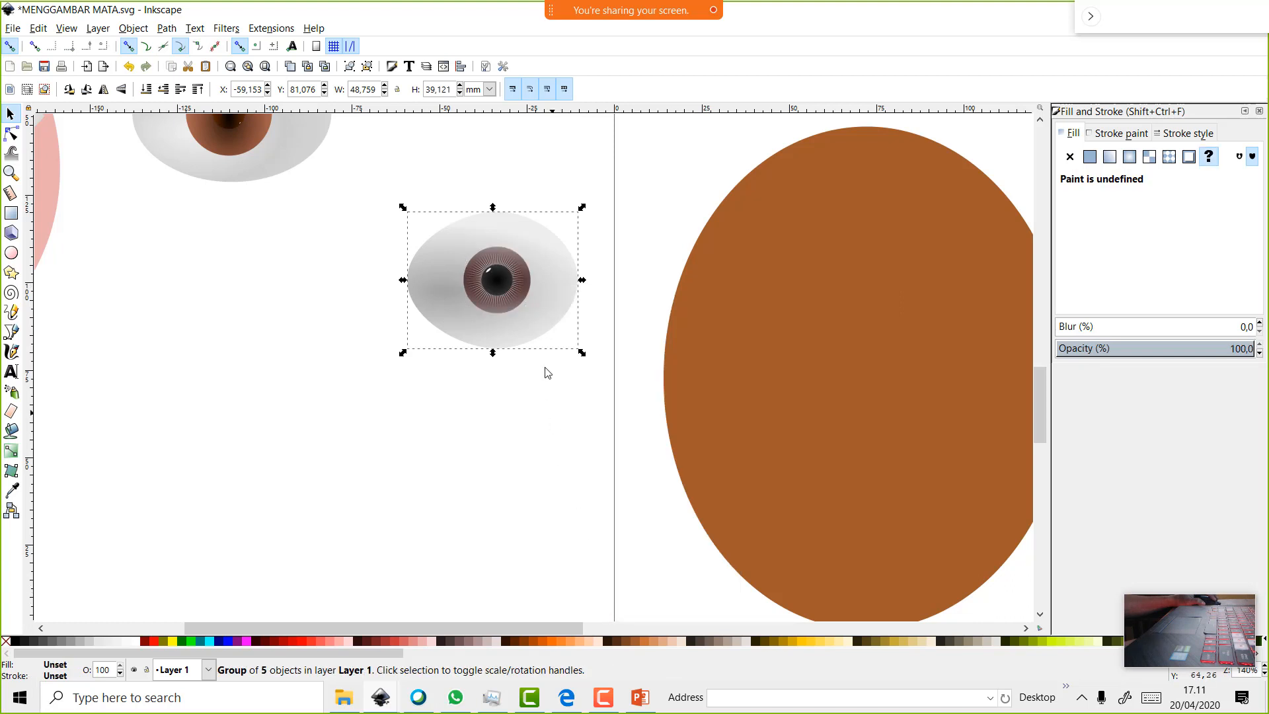
drag(536, 331, 463, 367)
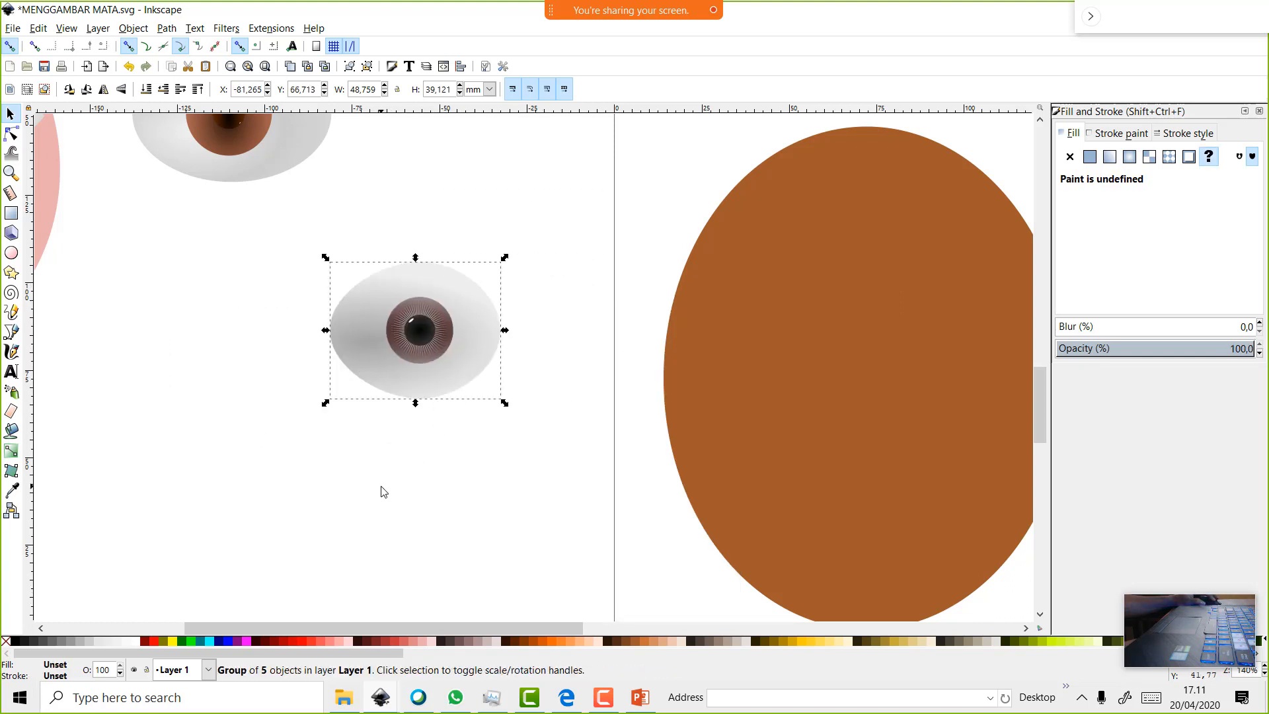
click(382, 488)
drag(270, 224, 645, 501)
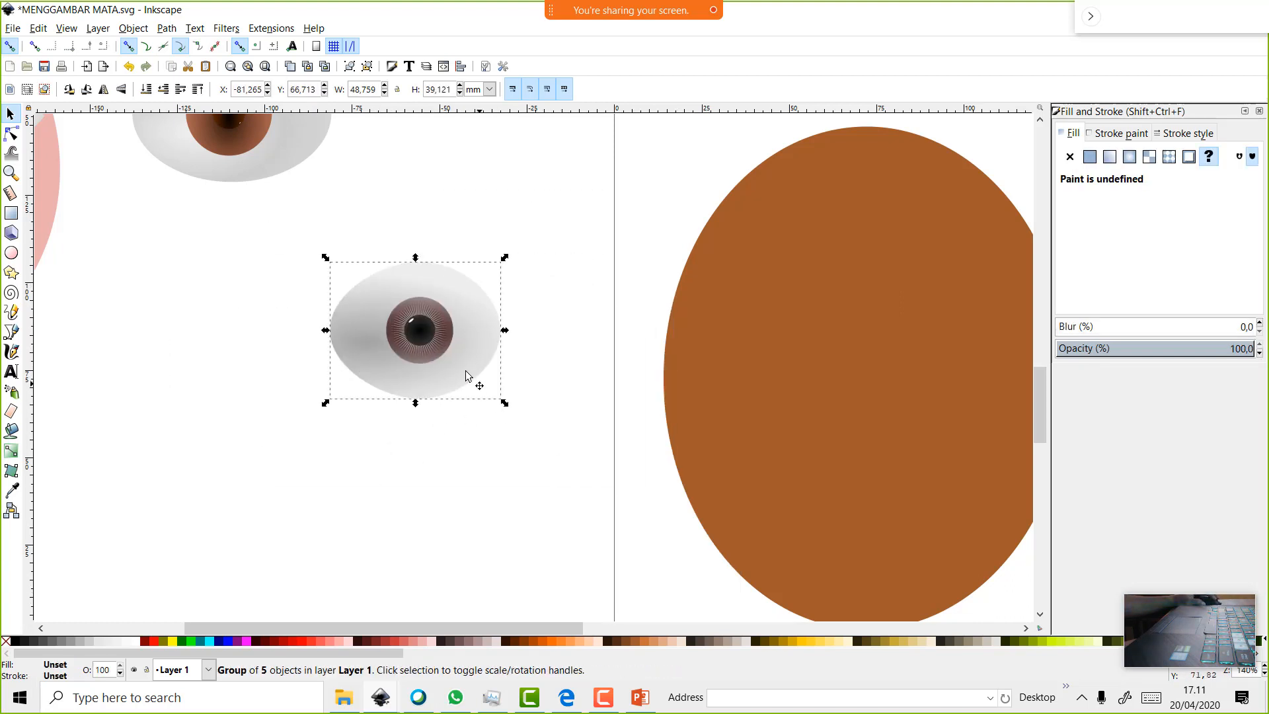
Ungroup and regroup the eye, then drag the group onto the brown oval face
right_click(454, 360)
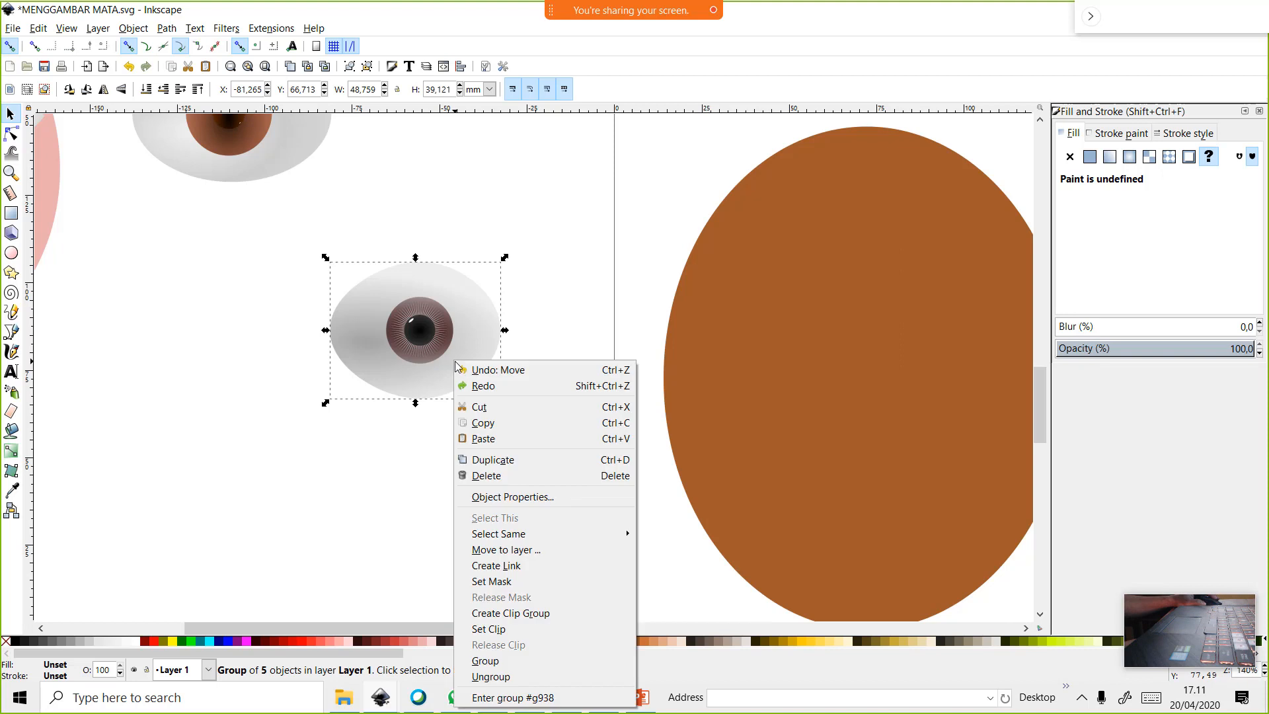
click(502, 675)
right_click(371, 312)
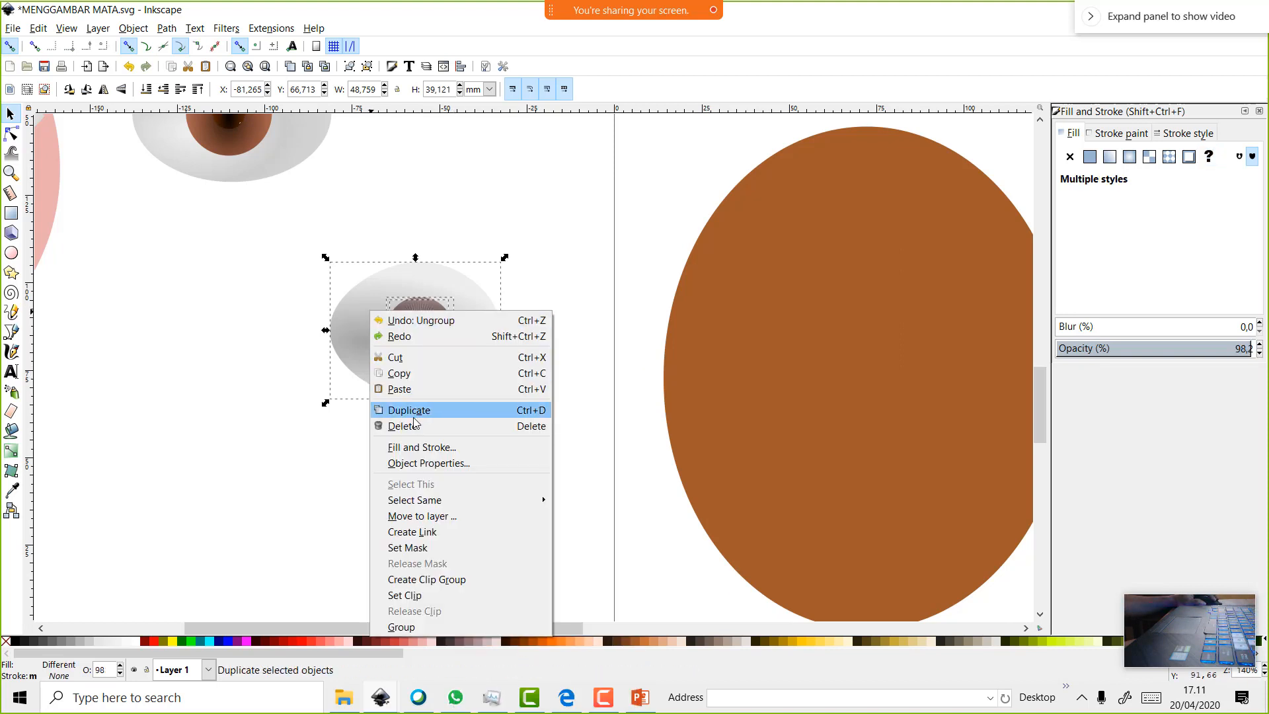
click(434, 628)
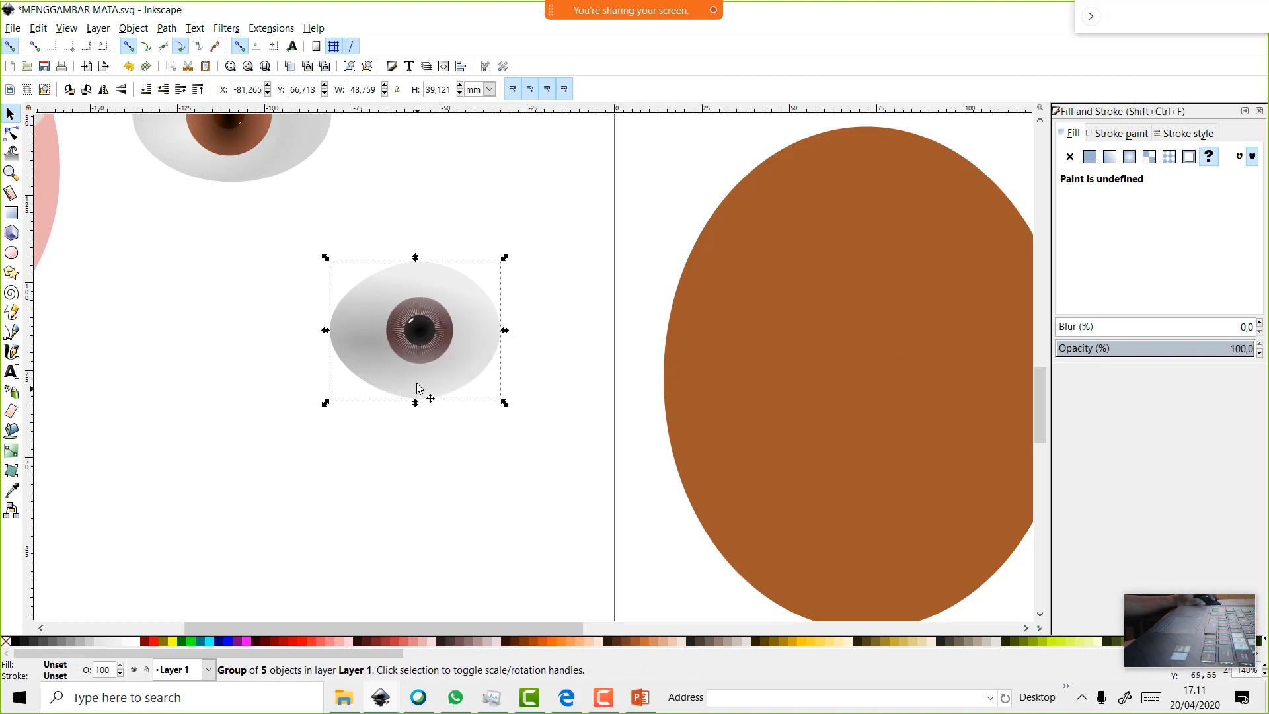
drag(419, 390, 790, 370)
Duplicate the eye group and place the copy beside the first eye
scroll(556, 629, right, 5)
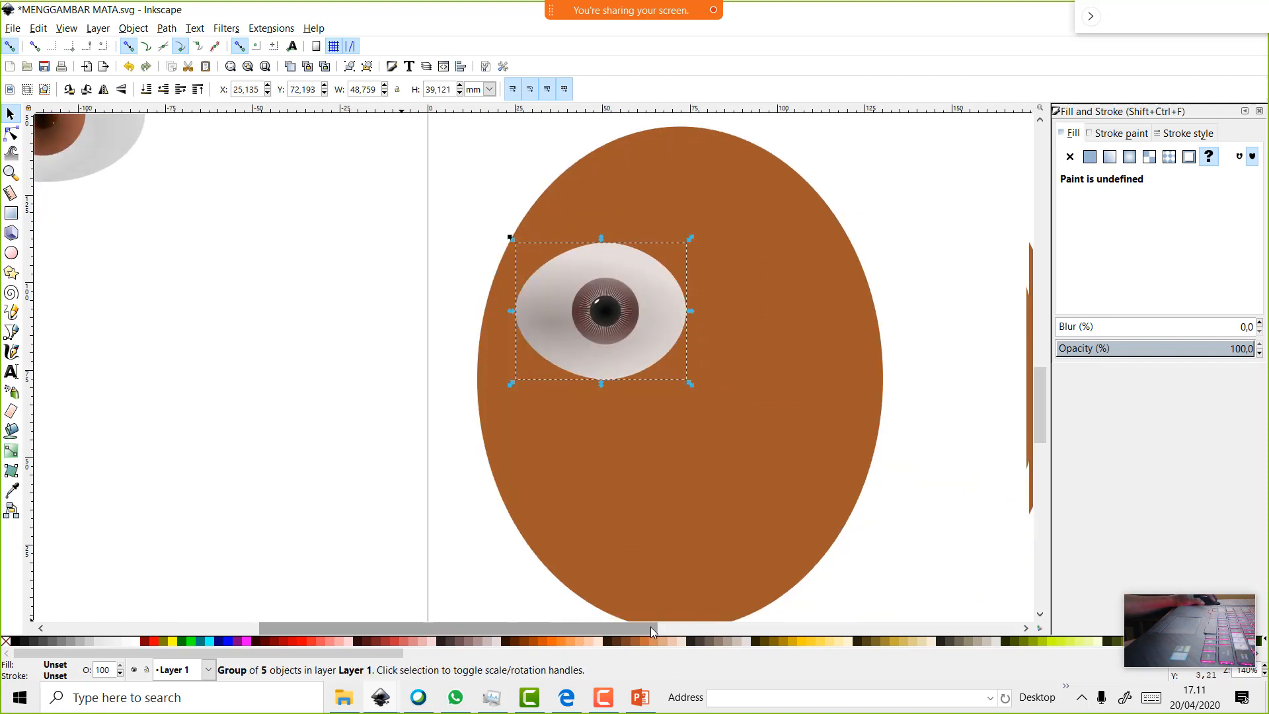
right_click(544, 321)
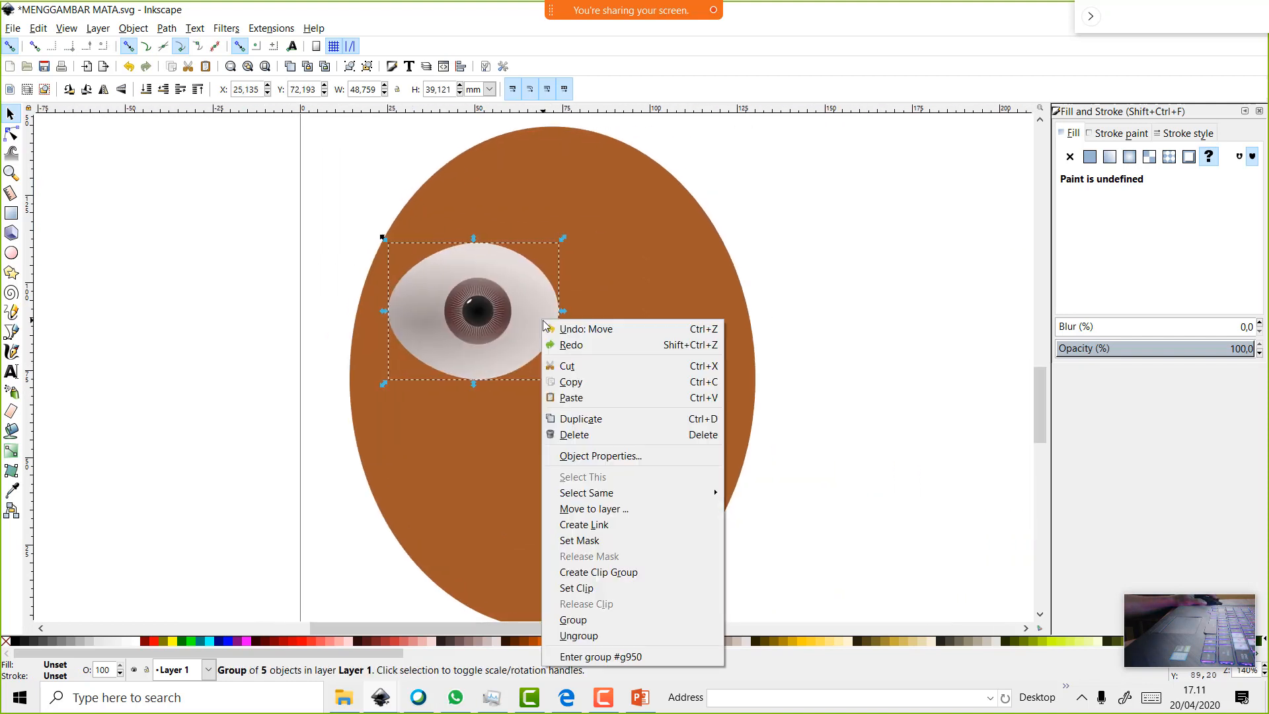
click(595, 419)
drag(539, 324, 720, 338)
Enlarge the brown oval face slightly to about 123.4 × 148.9 mm
scroll(693, 416, down, 4)
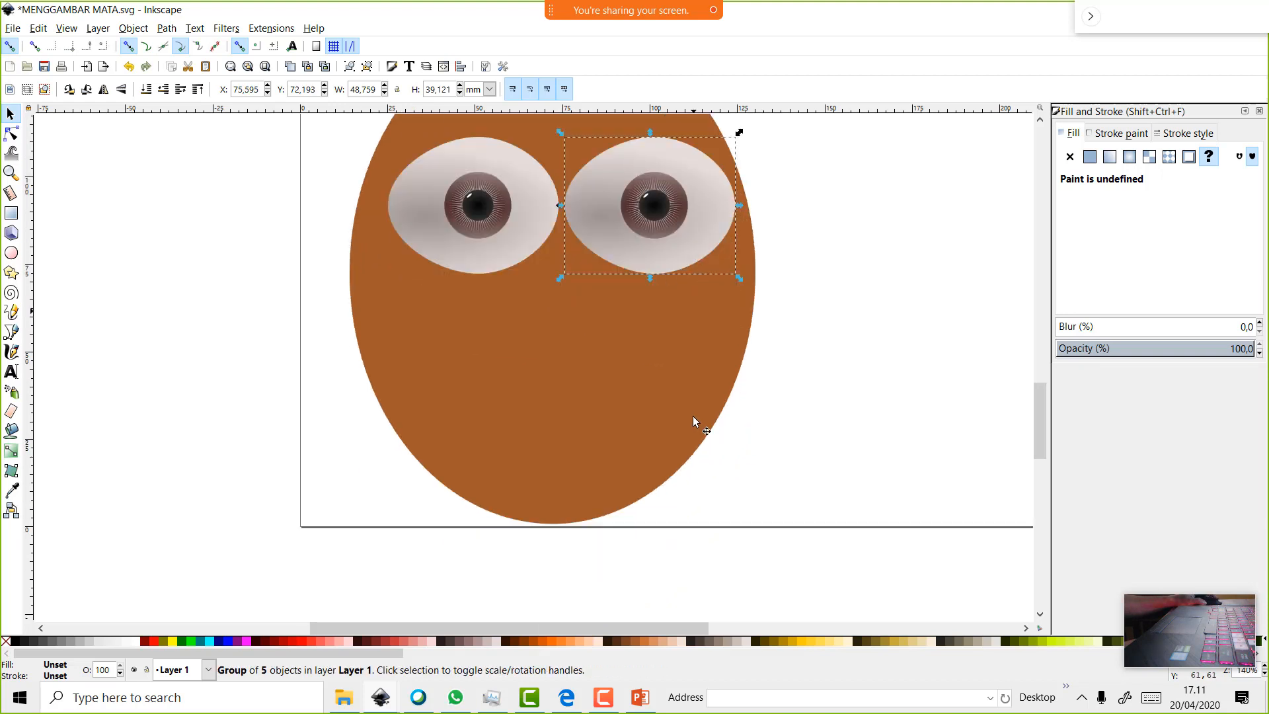
click(652, 435)
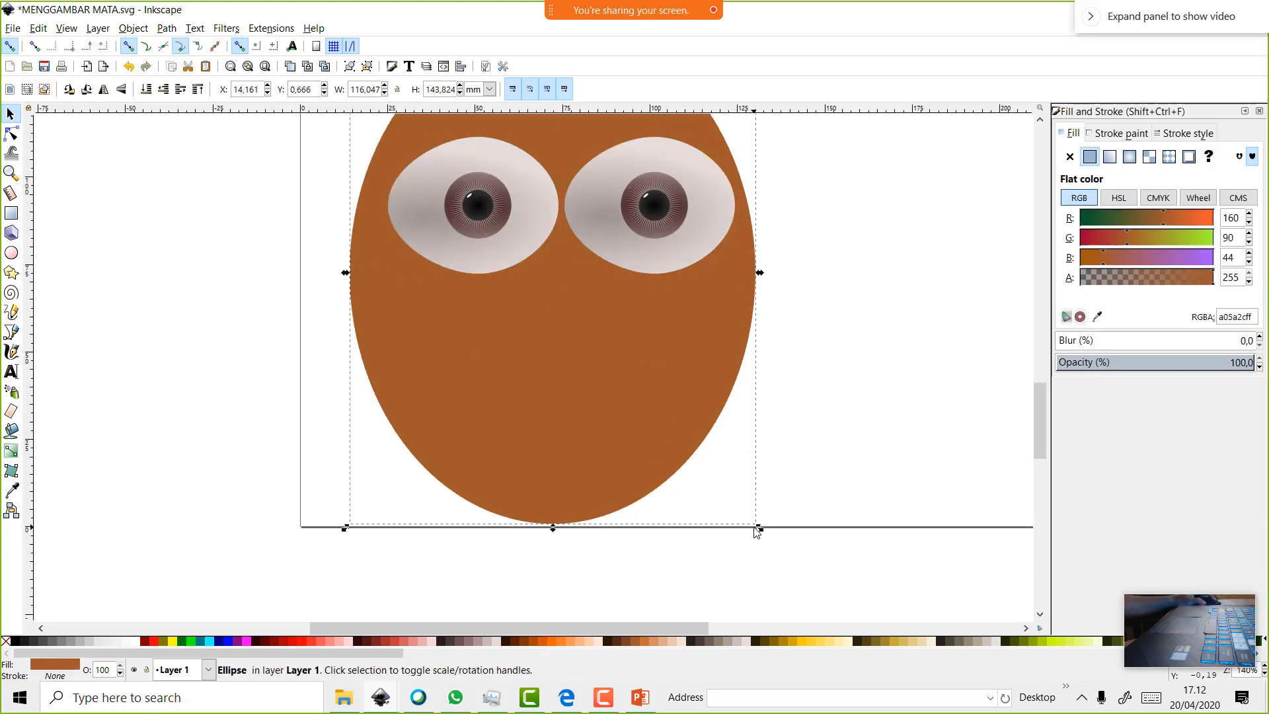
drag(757, 529, 785, 545)
click(684, 447)
scroll(756, 516, down, 1)
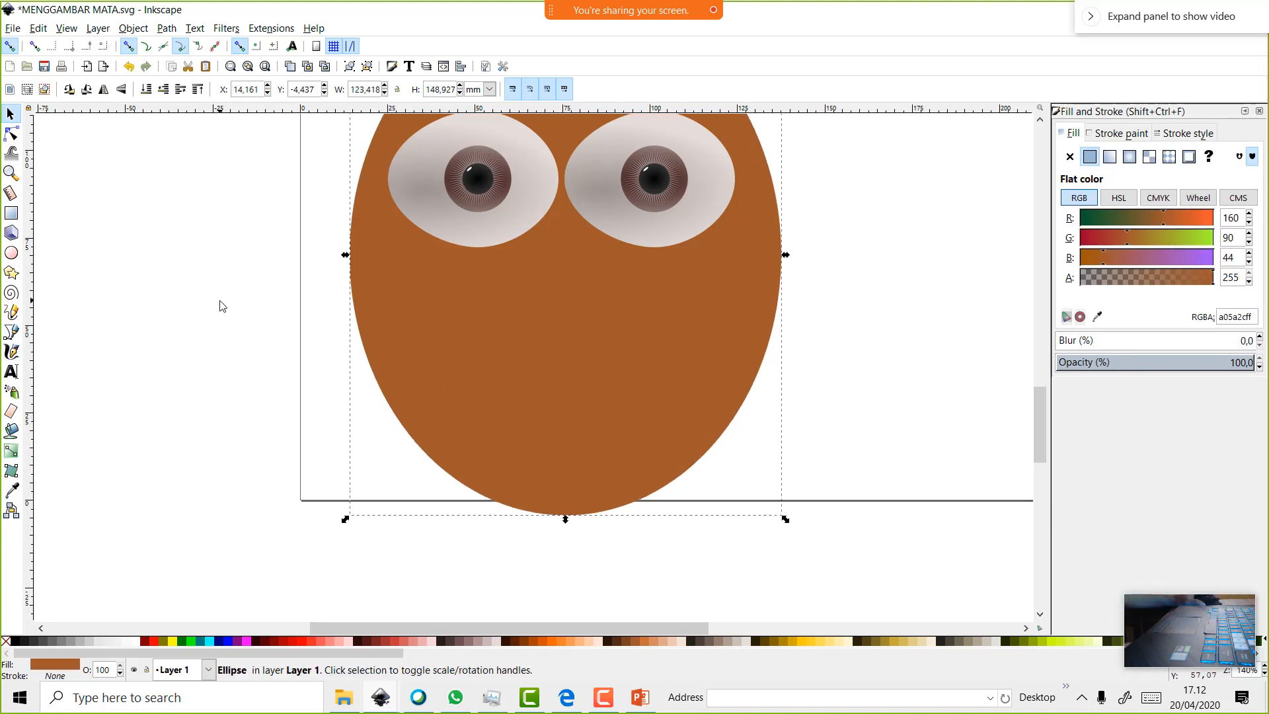
scroll(225, 308, up, 2)
scroll(688, 629, right, 6)
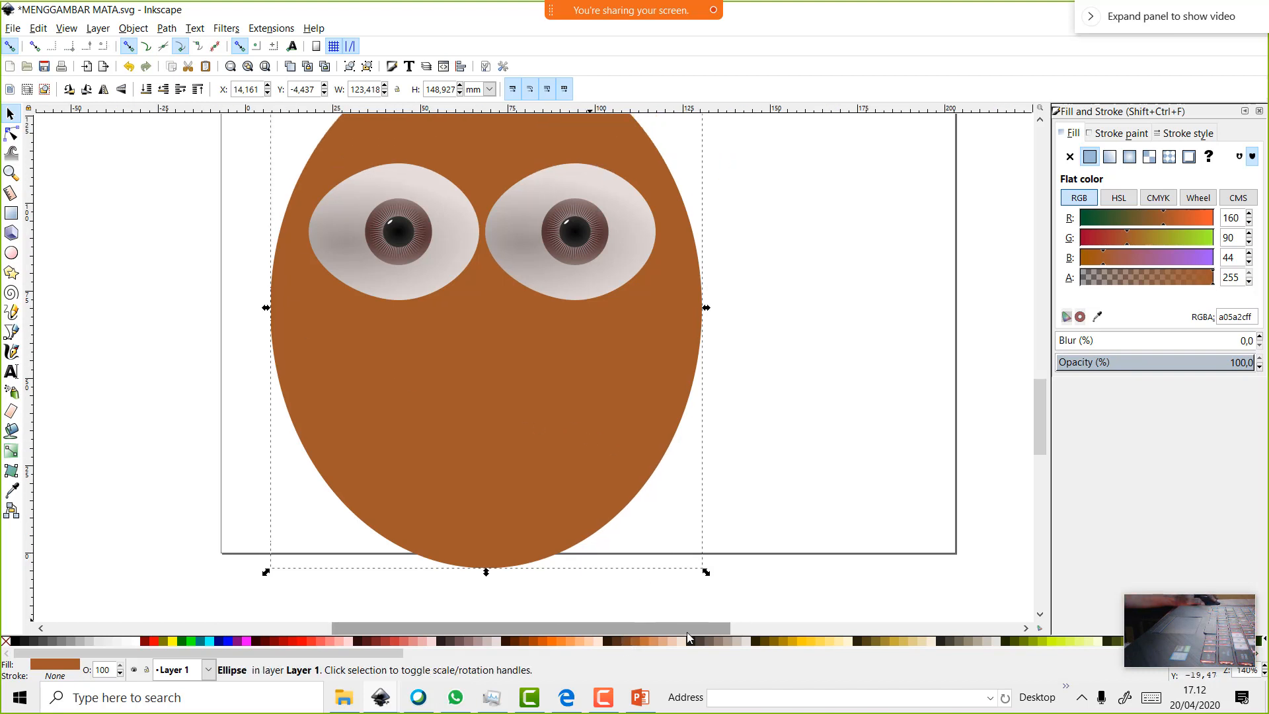
click(168, 28)
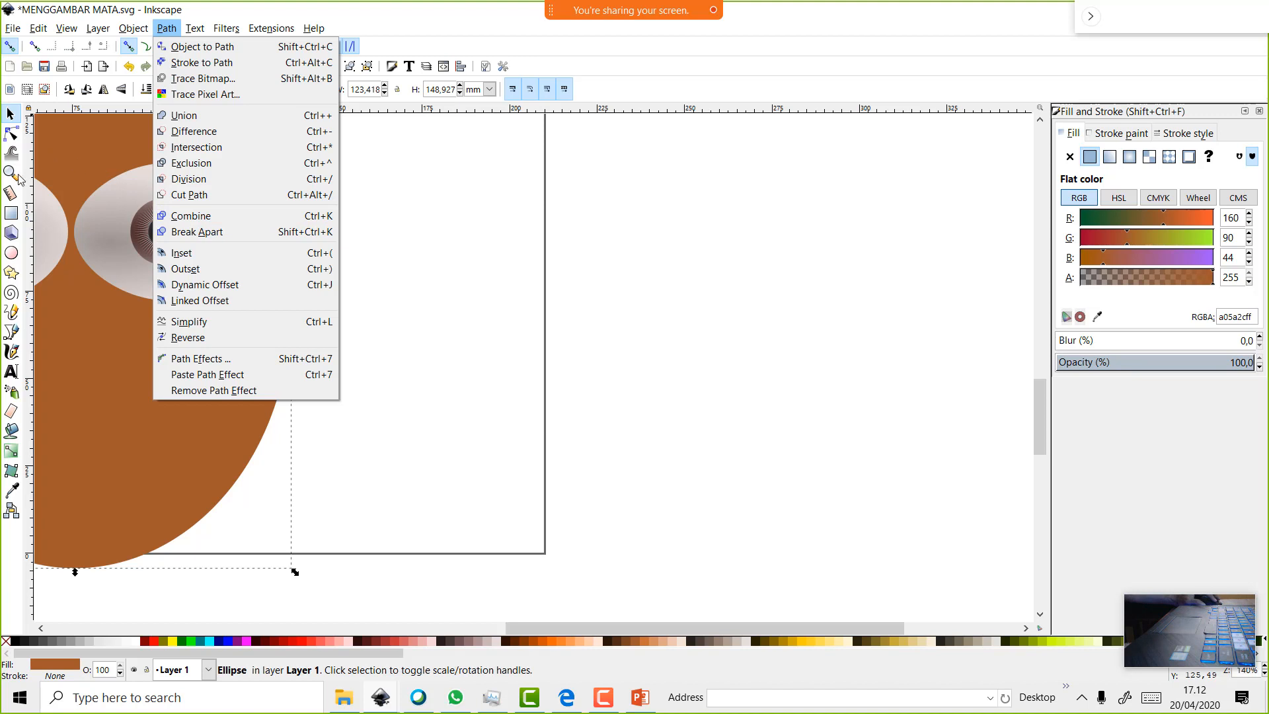
click(9, 258)
drag(480, 231, 628, 407)
Draw a circle right of the face and fill it red ff0000 at 100% opacity
click(11, 253)
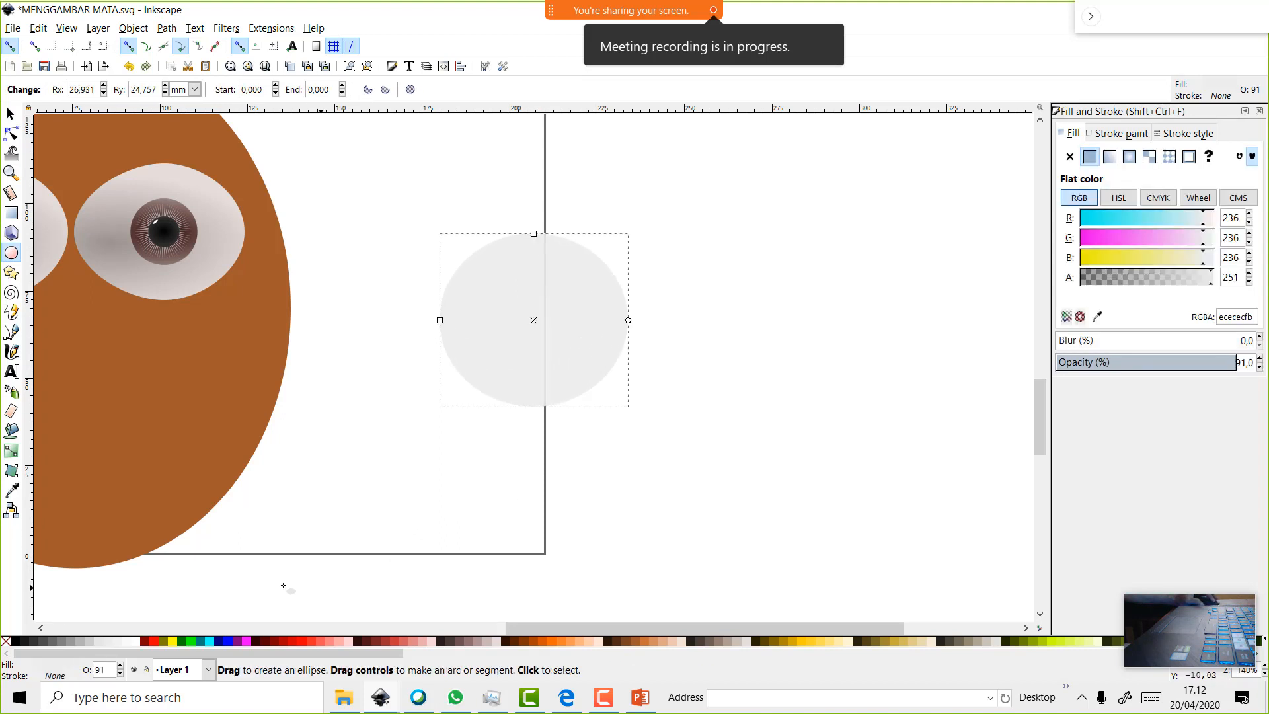
click(152, 640)
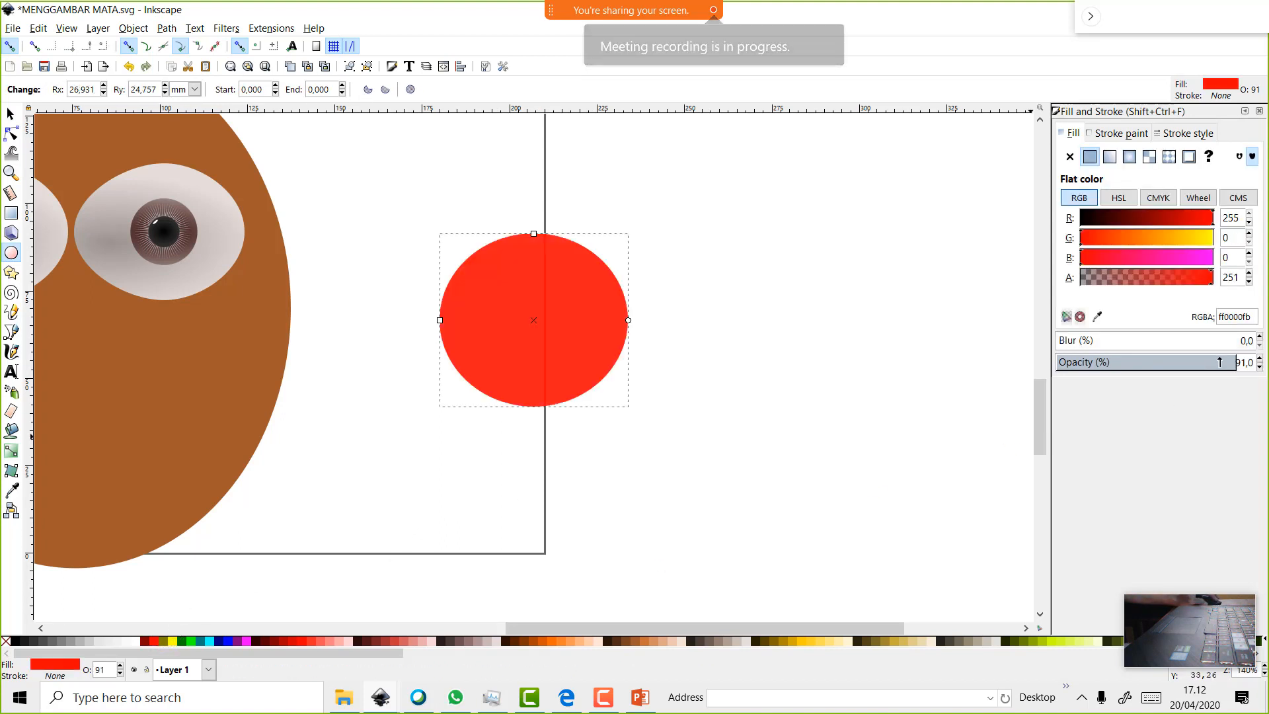
double_click(1240, 363)
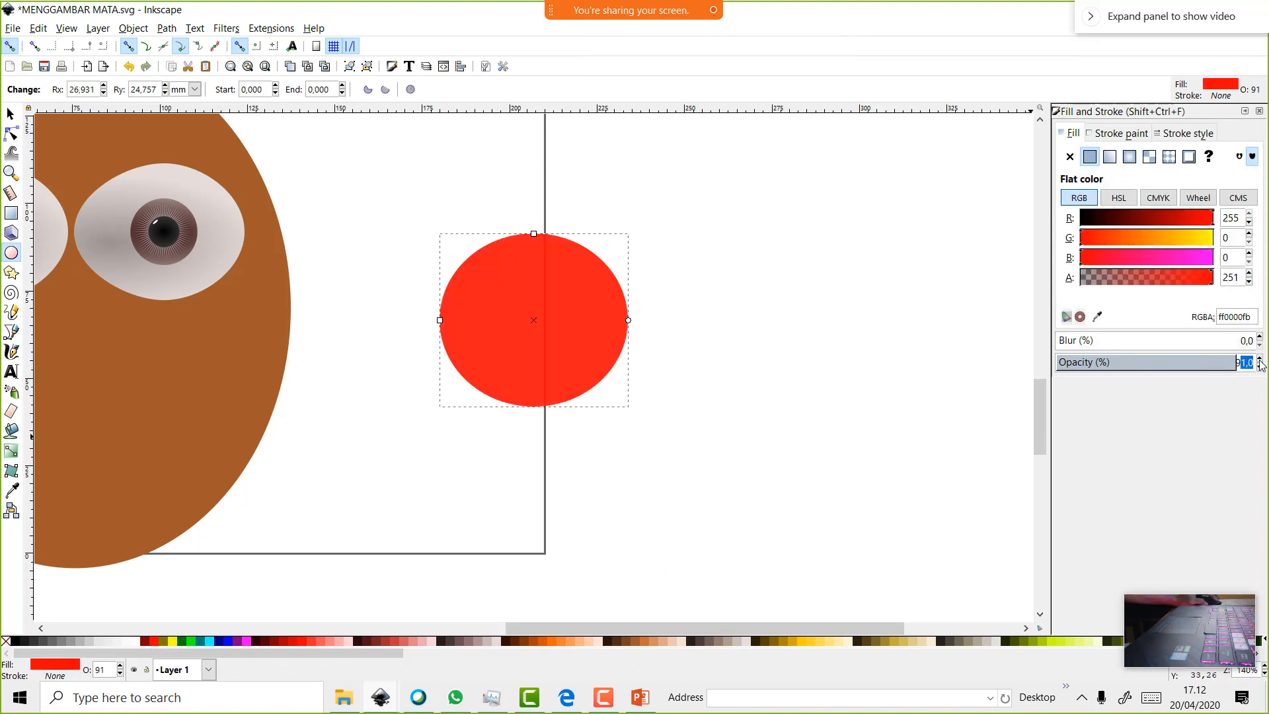
text(100)
key(Return)
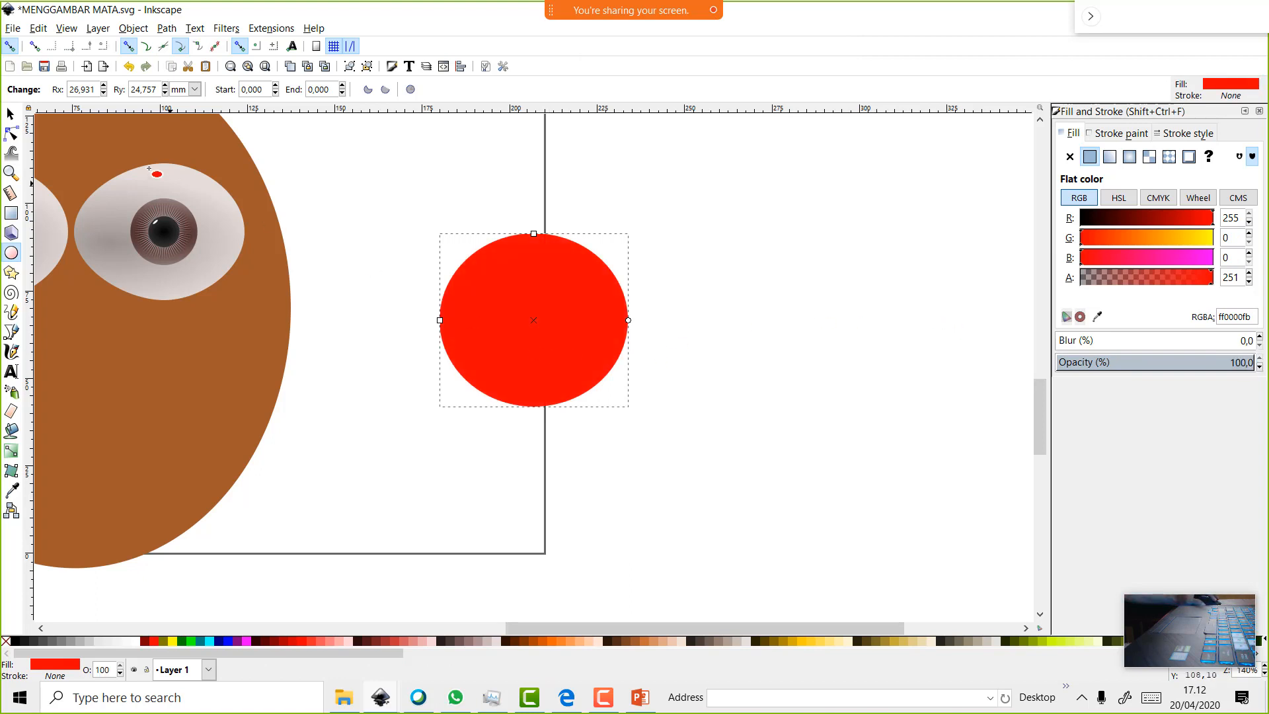
click(11, 115)
right_click(517, 318)
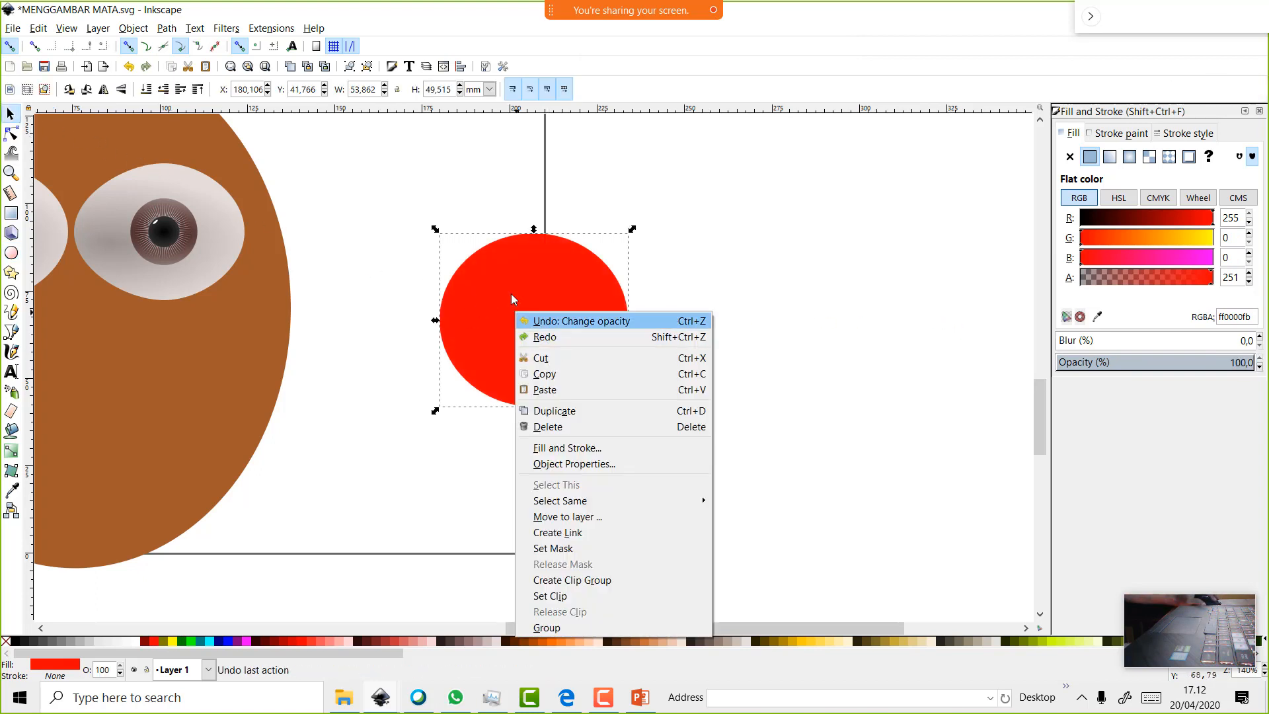
Duplicate the red circle, move the copy right to overlap, and try a cyan fill on it
click(505, 273)
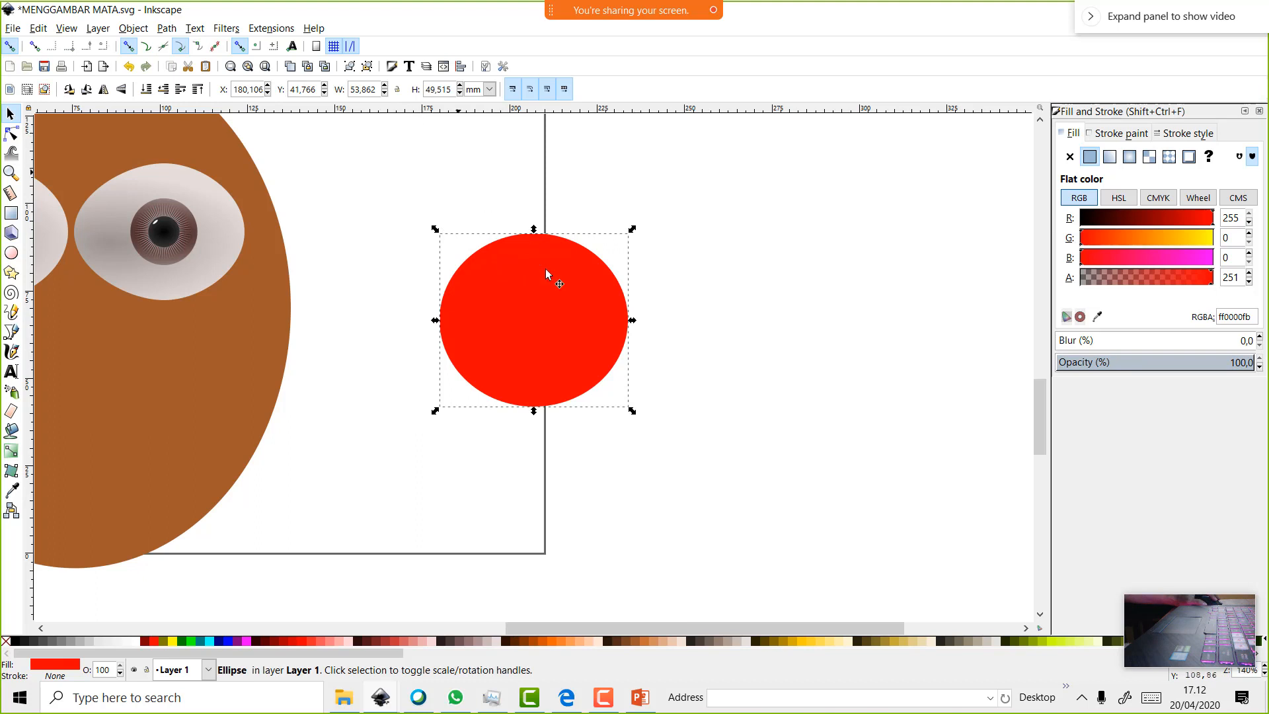
right_click(593, 330)
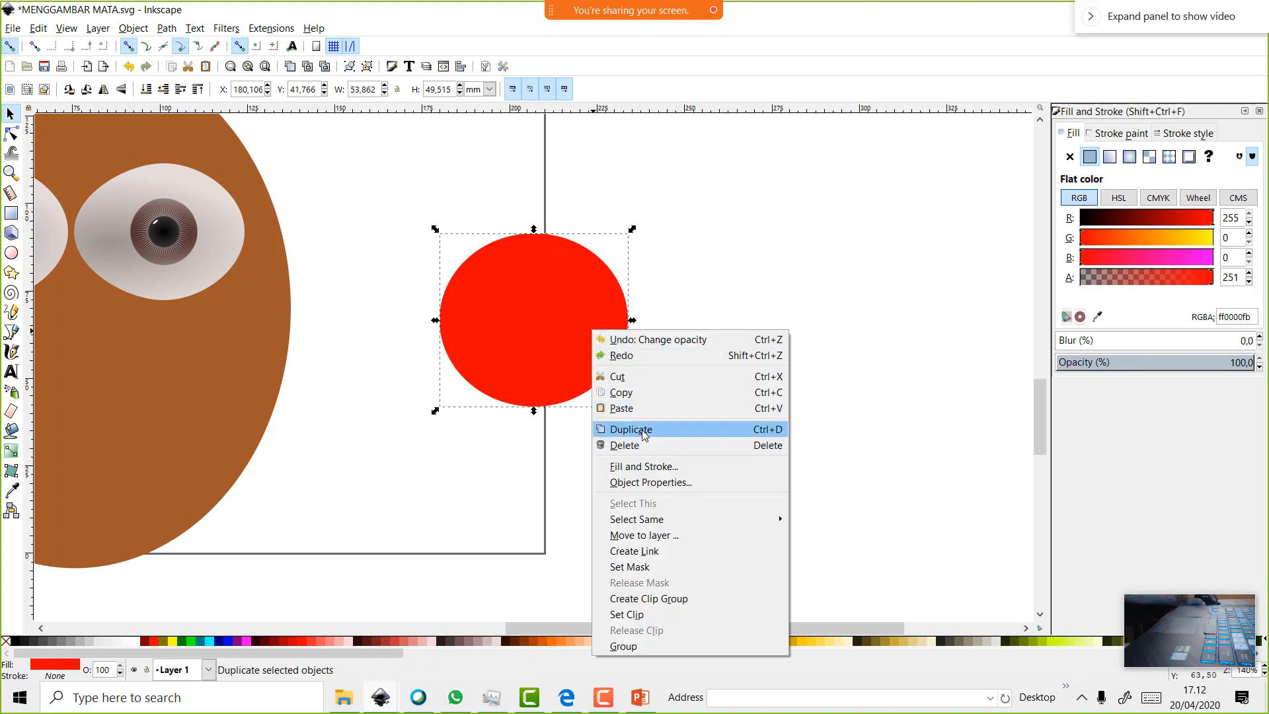
click(628, 429)
drag(592, 336, 690, 341)
click(533, 486)
click(616, 374)
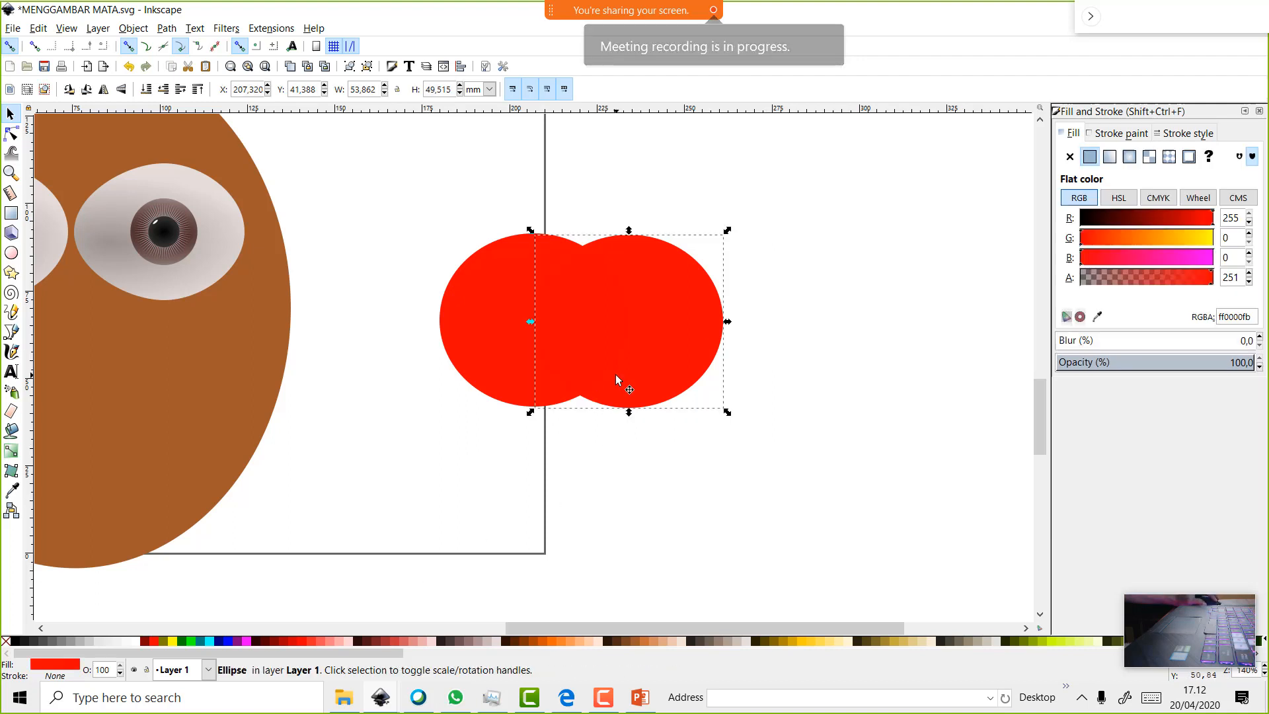
click(210, 643)
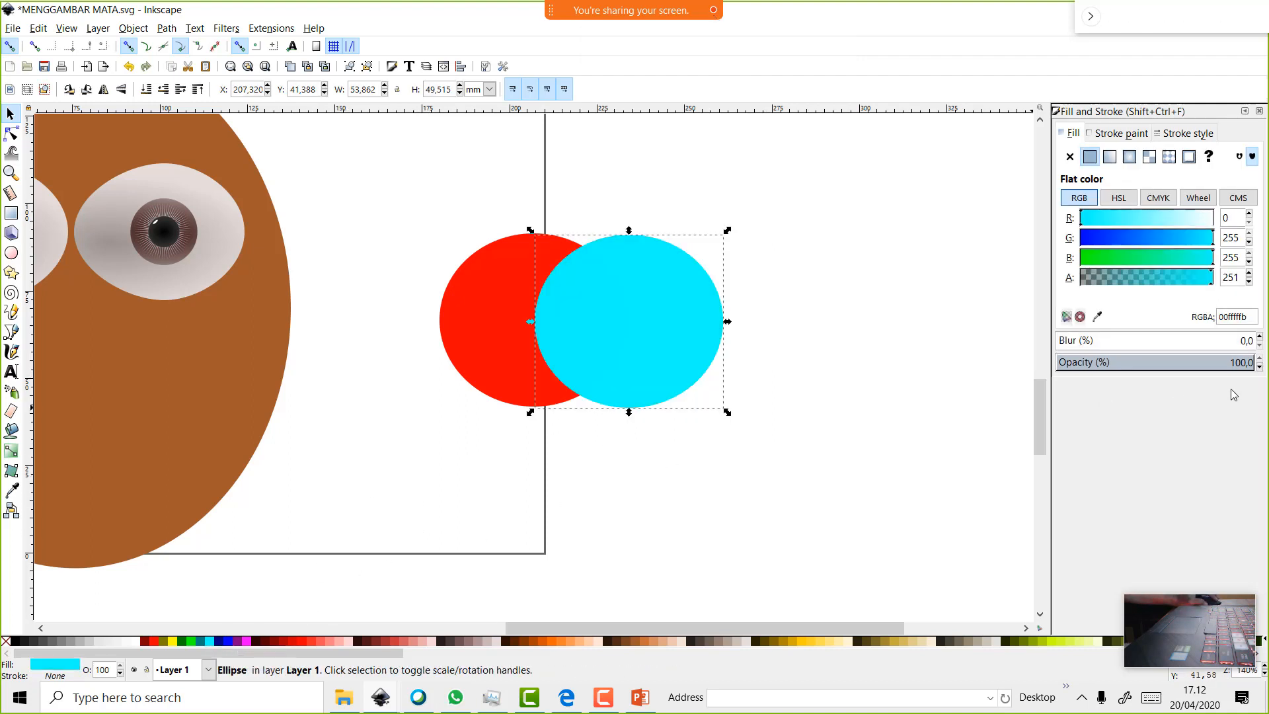
Undo the cyan fill, shift the copy further right, and union both red circles into one shape
key(ctrl+z)
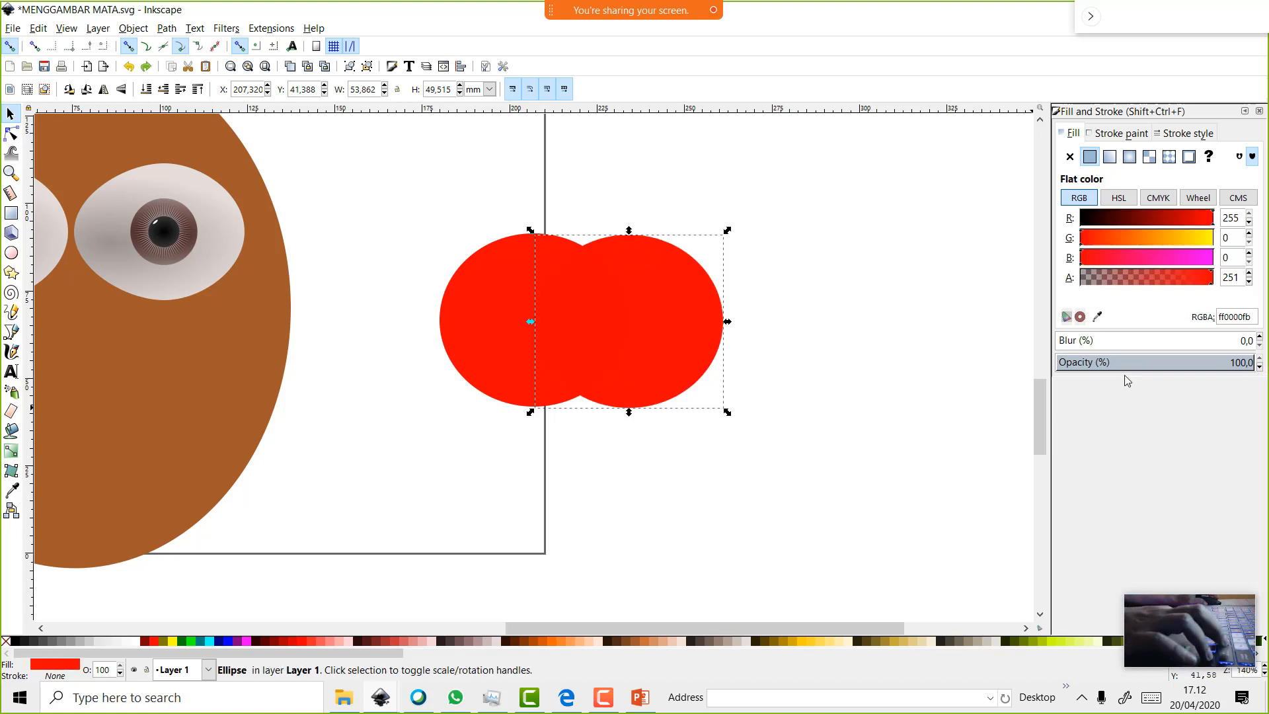
click(605, 181)
drag(660, 281, 690, 279)
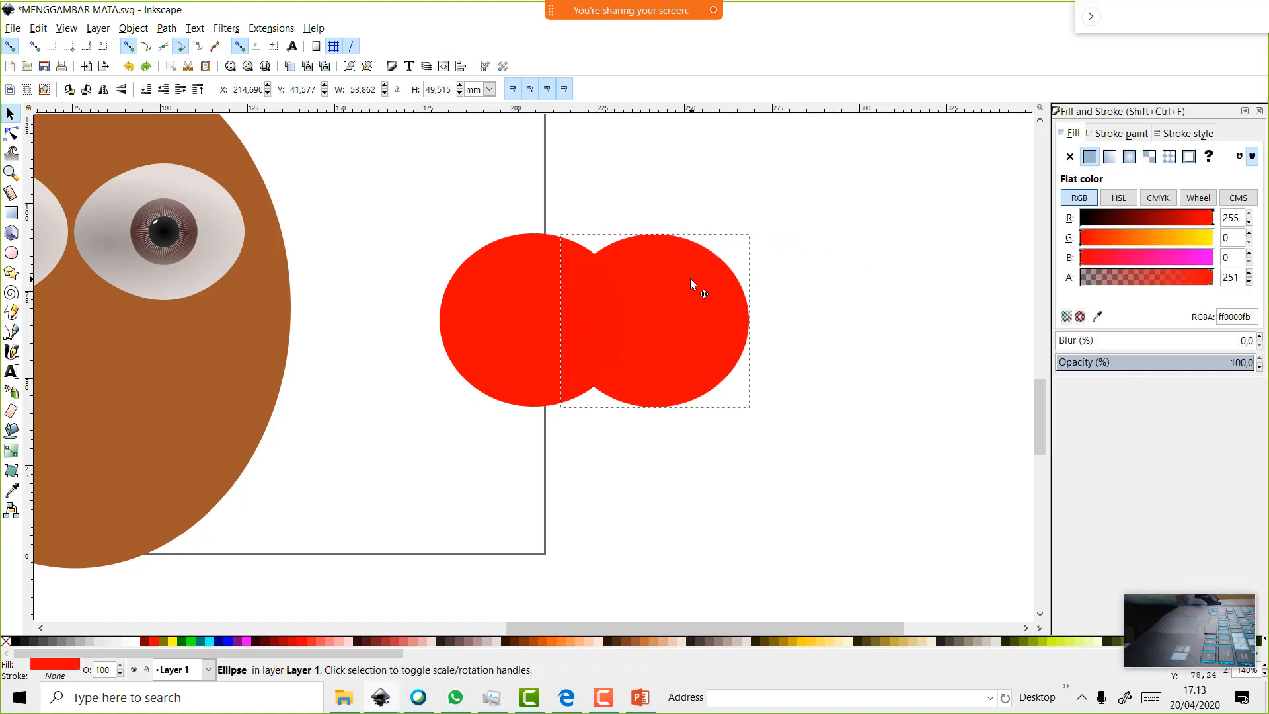
drag(380, 161, 800, 484)
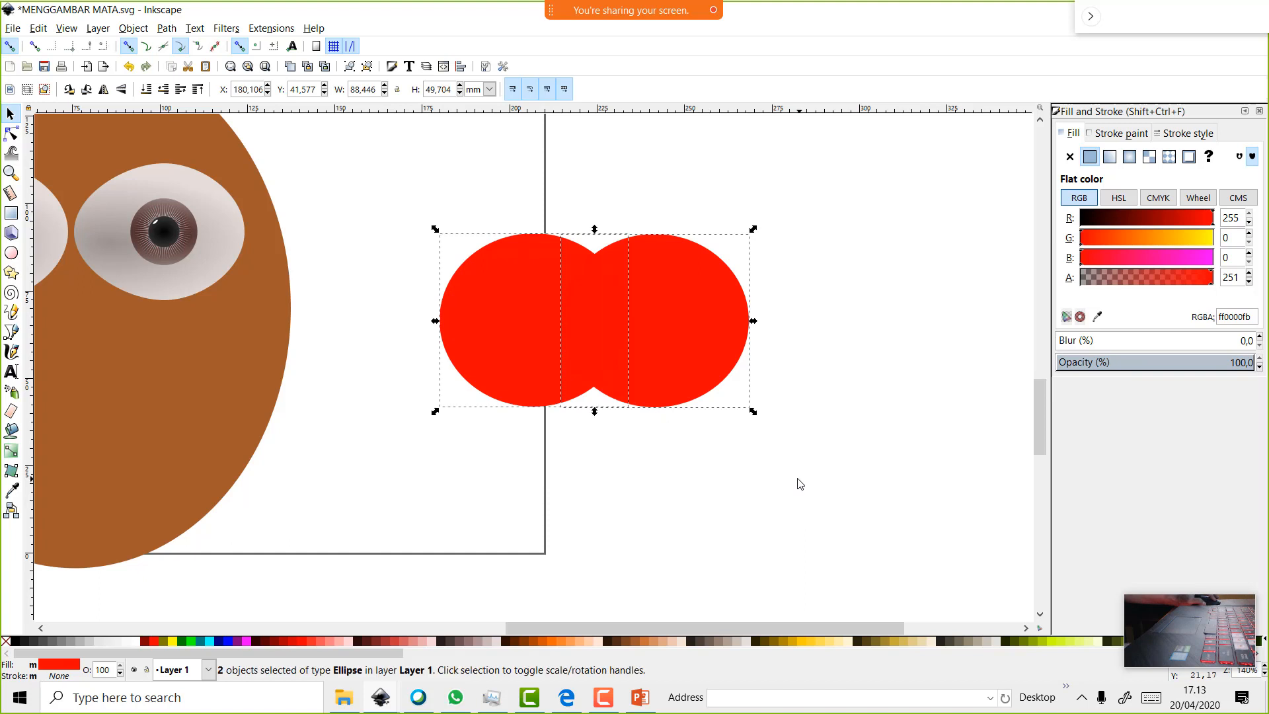
click(166, 29)
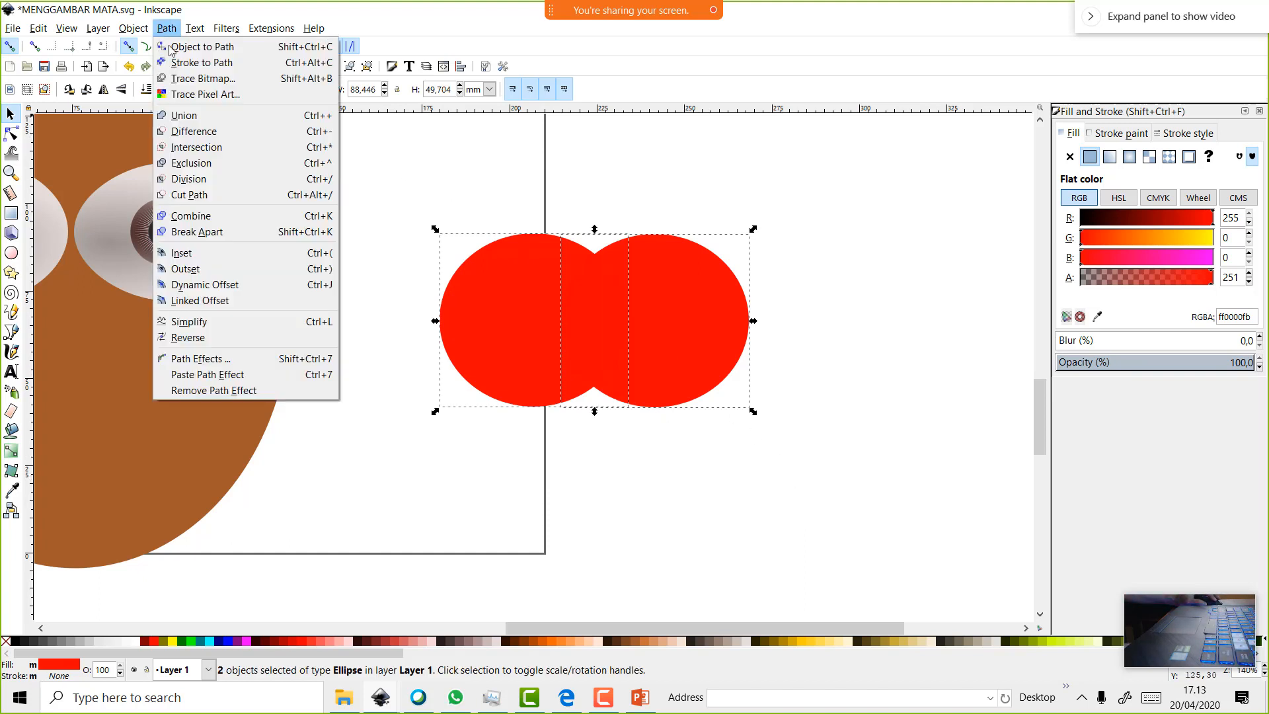
click(185, 115)
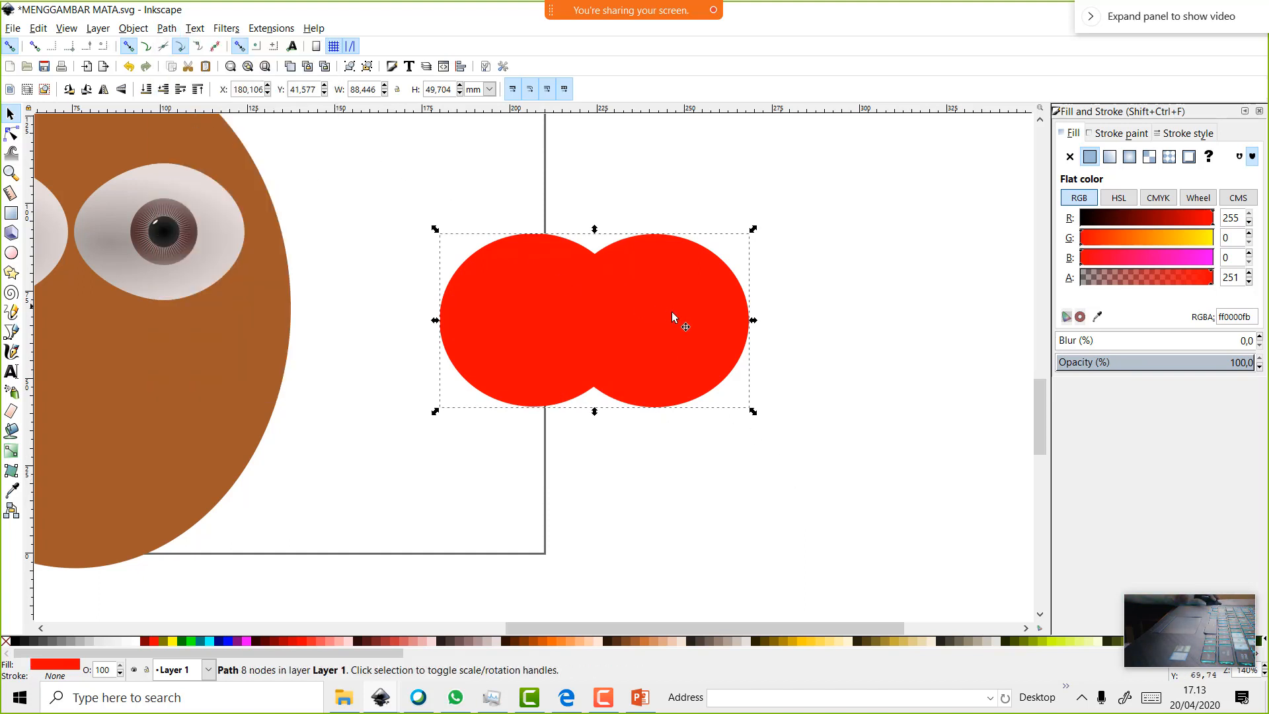
key(Escape)
drag(703, 318, 673, 330)
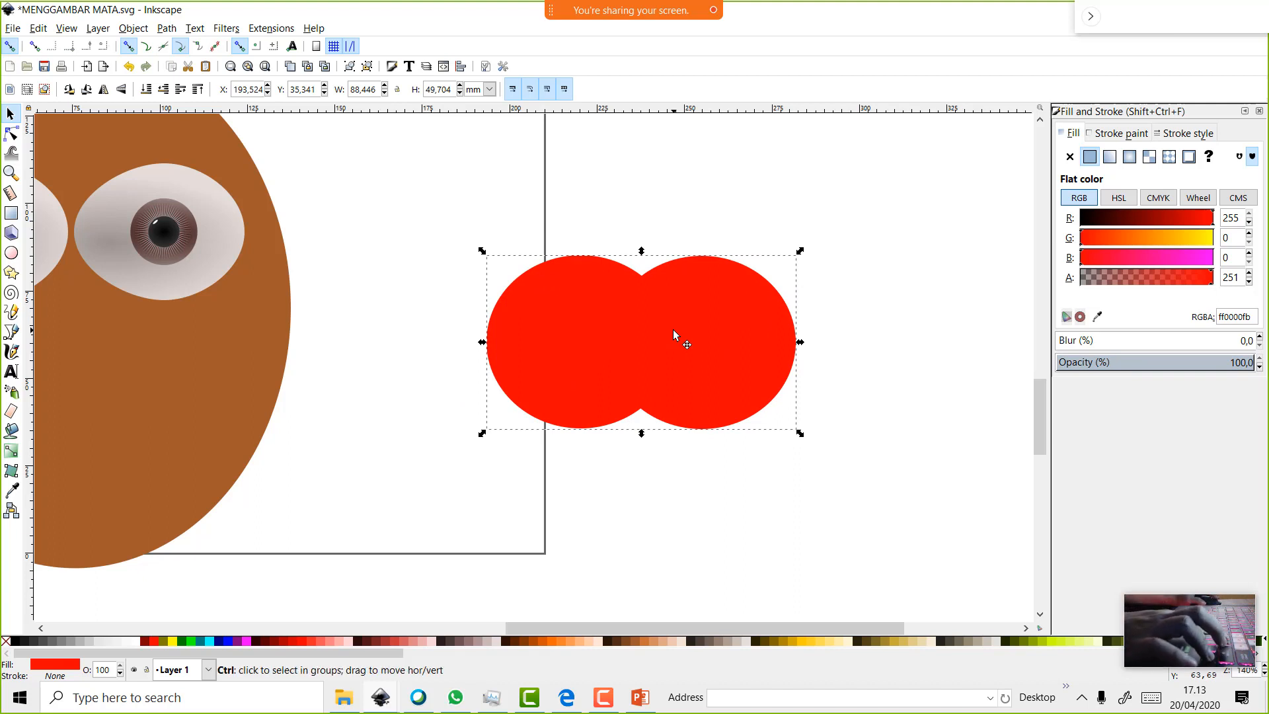
Undo the moves, union and circle creation until the red circles are gone
key(ctrl+z)
key(ctrl+z)
key(ctrl+z)
key(ctrl+z)
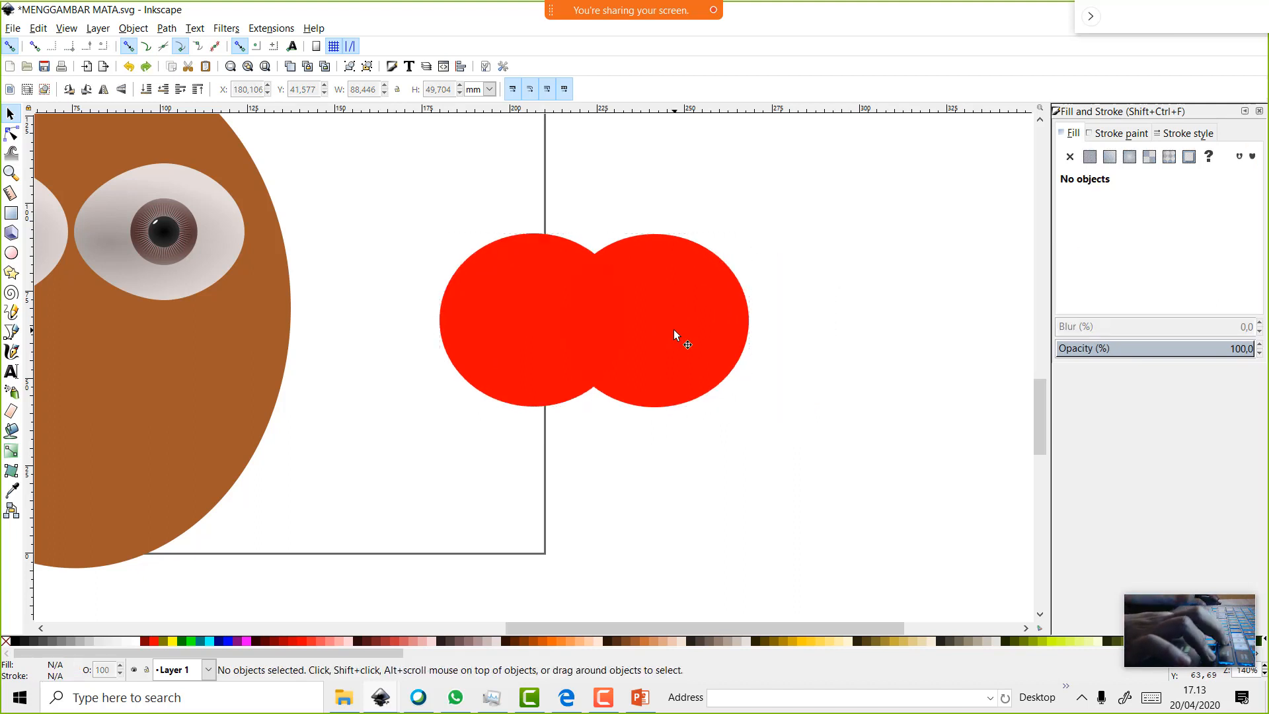
drag(767, 331, 638, 339)
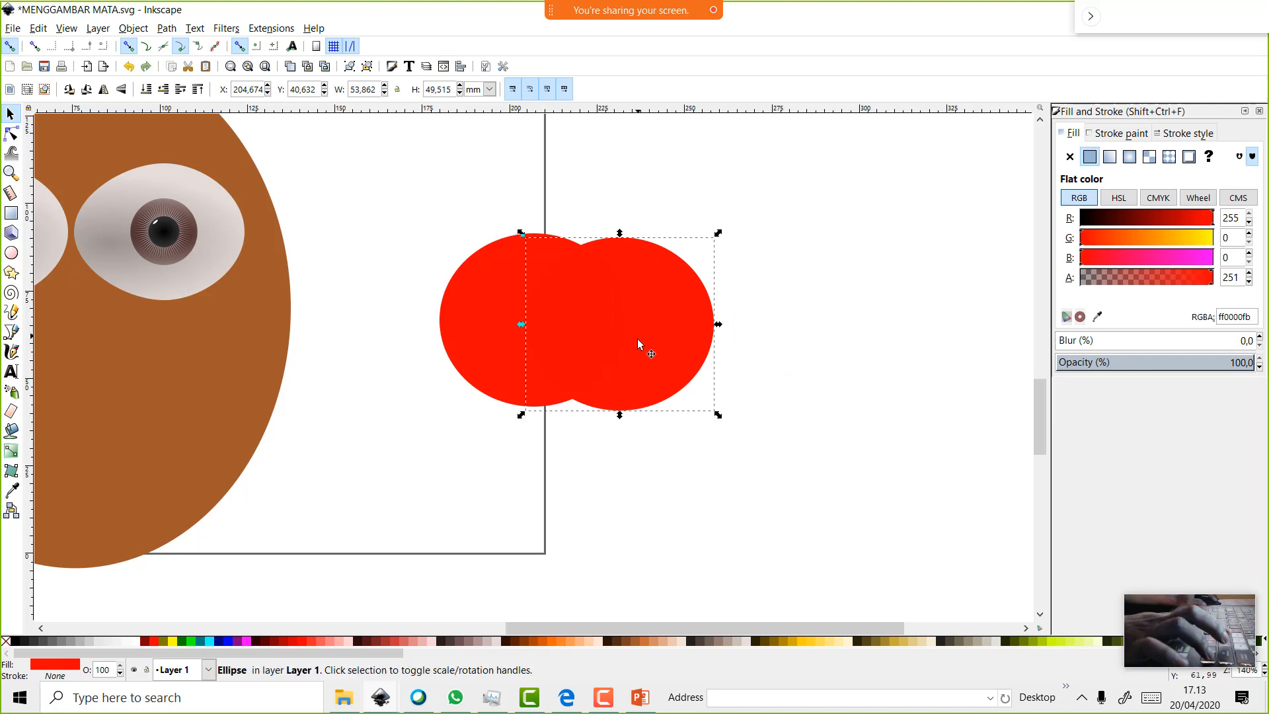
key(ctrl+z)
key(ctrl+z)
key(ctrl+z)
key(ctrl+z)
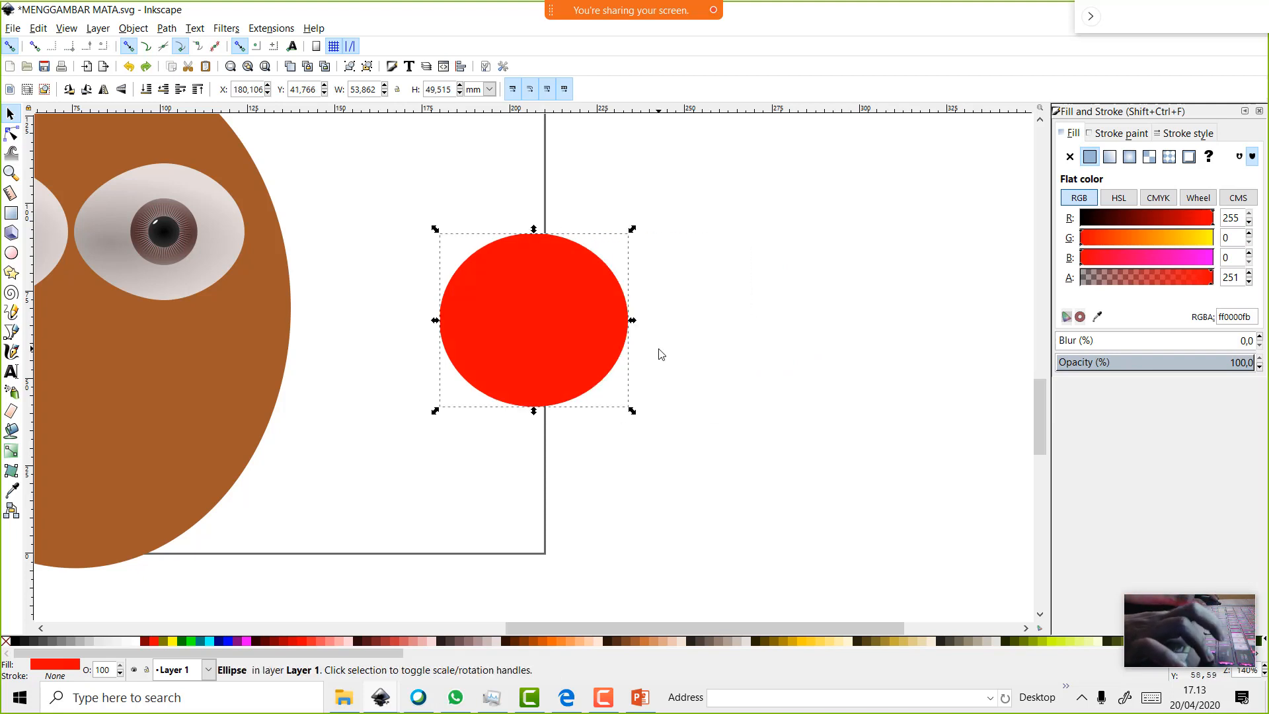
key(ctrl+z)
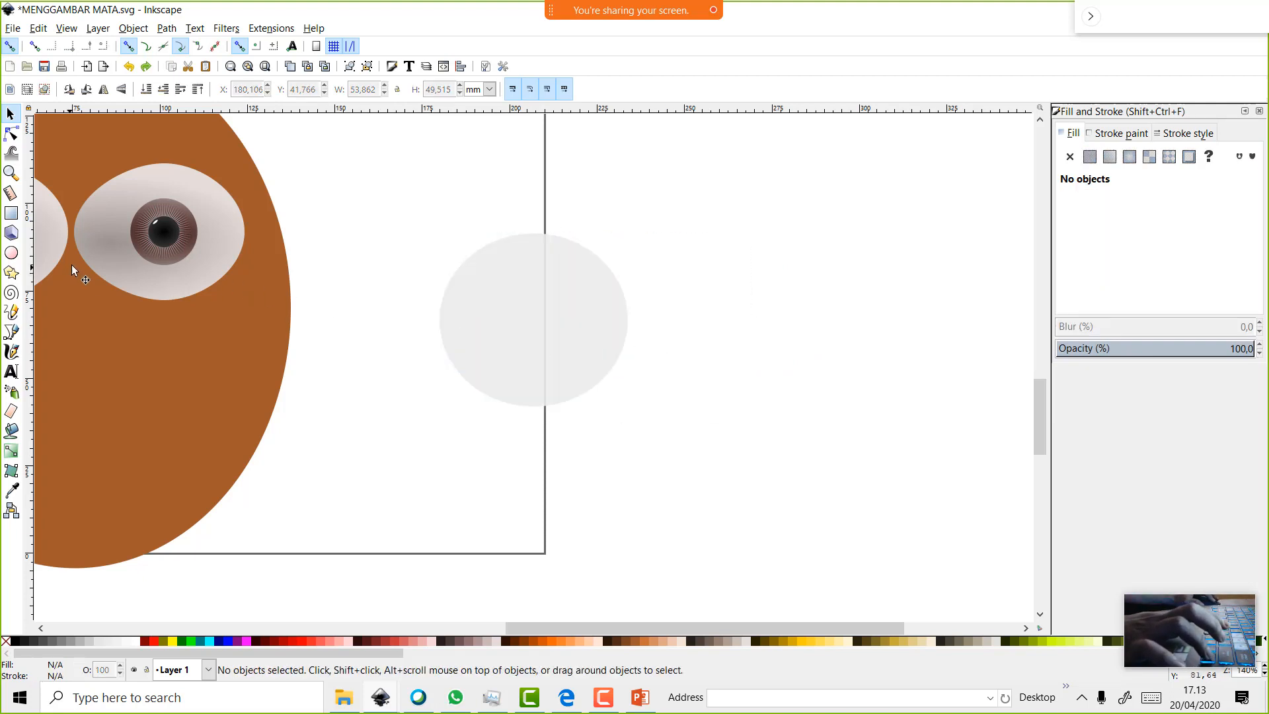
key(ctrl+z)
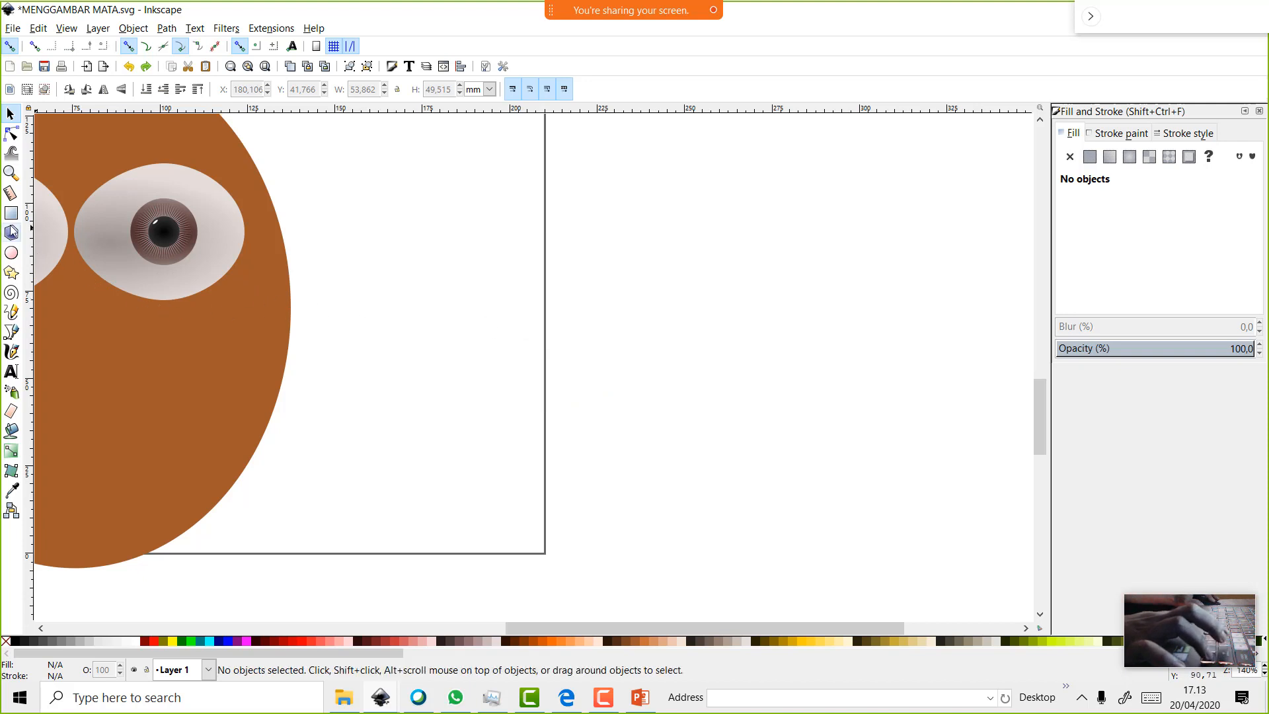
Draw a cyan circle and duplicate it, moving the copy right to overlap
click(12, 253)
drag(548, 294, 675, 390)
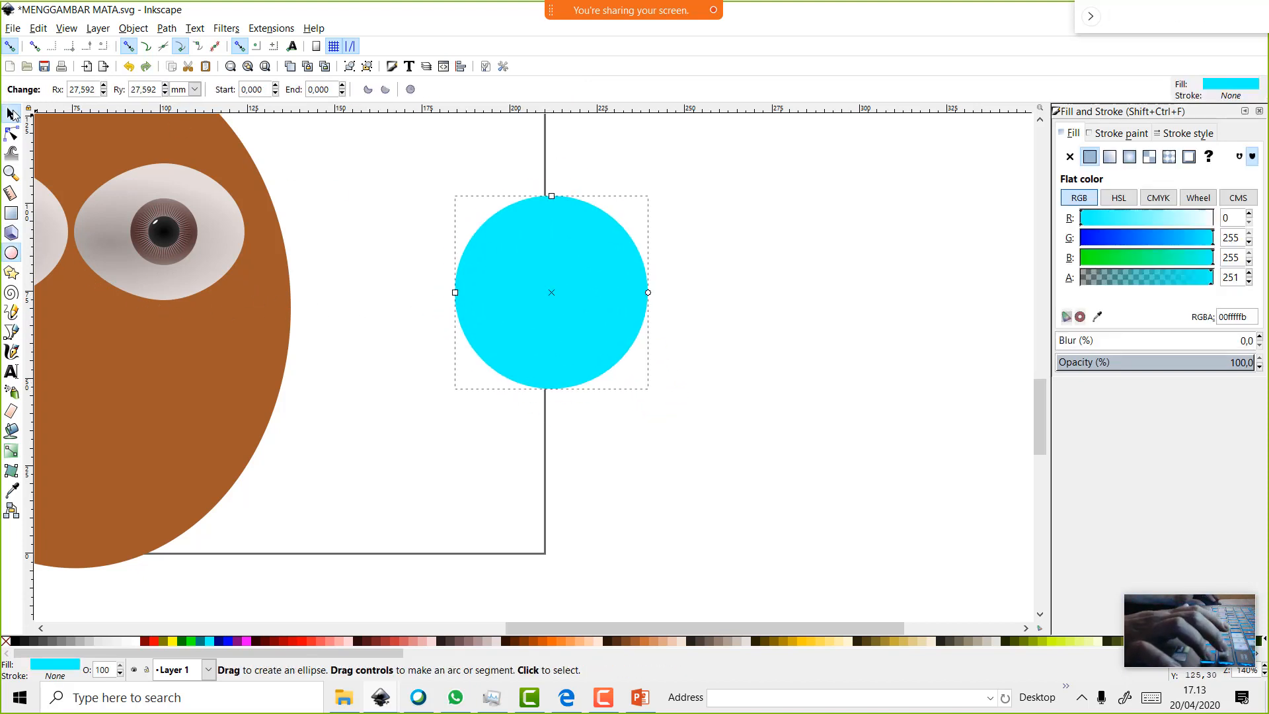
click(11, 115)
right_click(515, 278)
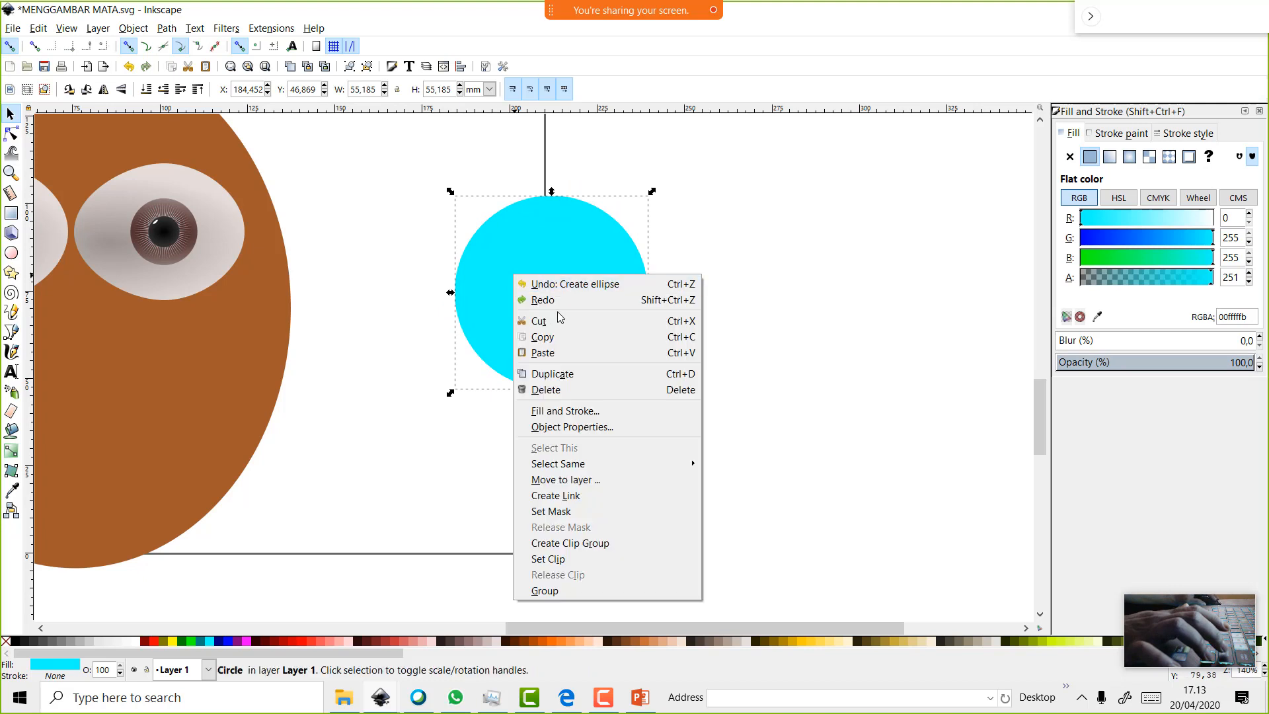
click(577, 374)
drag(598, 321, 702, 326)
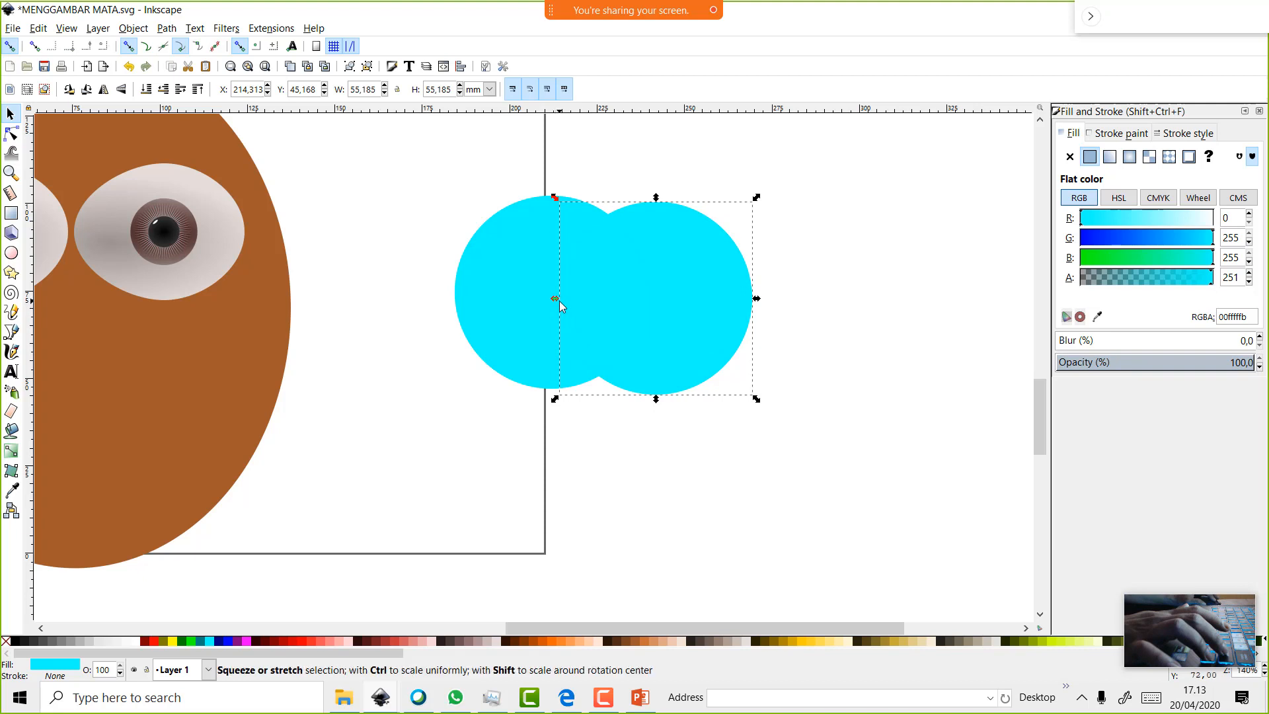
Centre both circles on the horizontal axis and add a third copy below the pair
click(463, 68)
click(1168, 198)
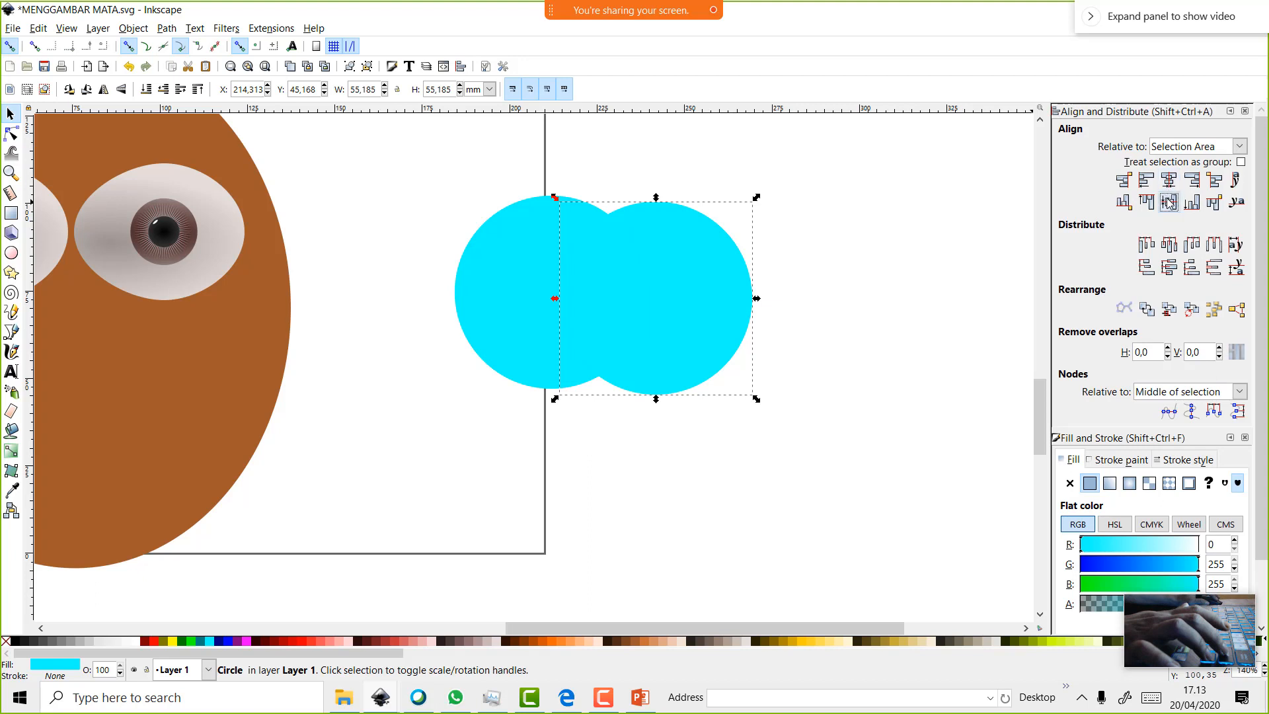
shift+click(548, 239)
click(1168, 203)
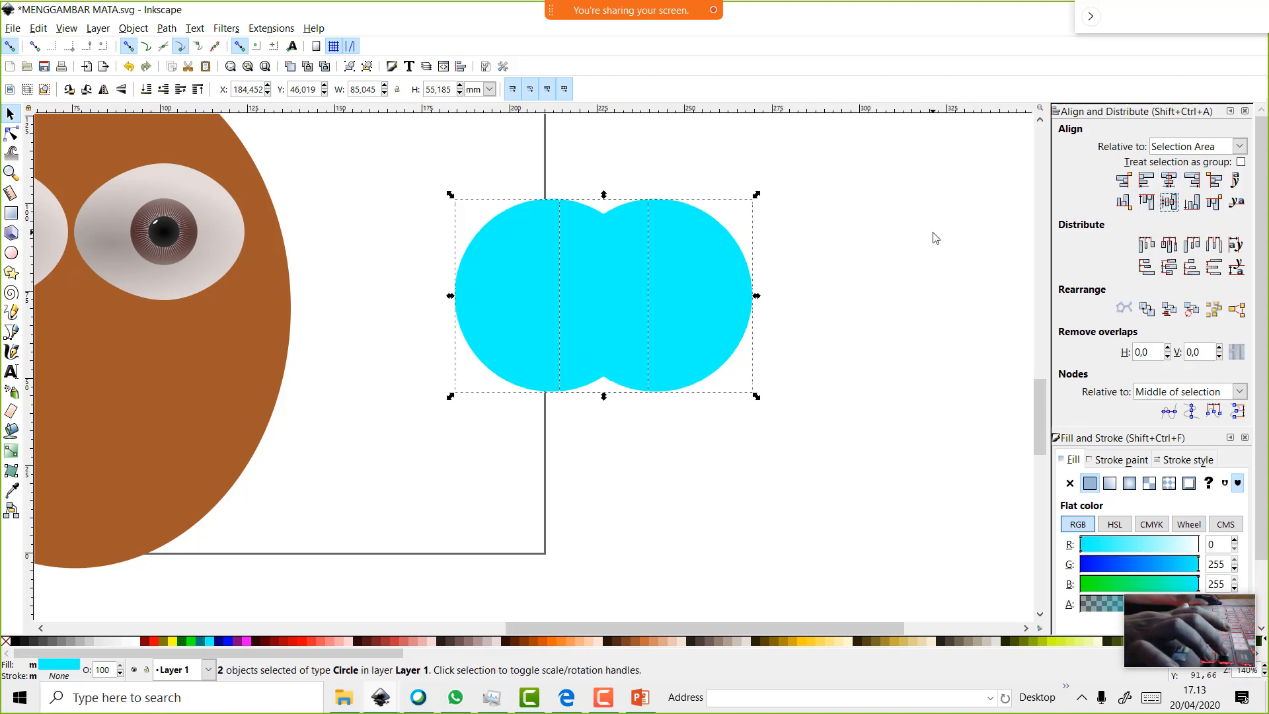
click(840, 267)
right_click(731, 317)
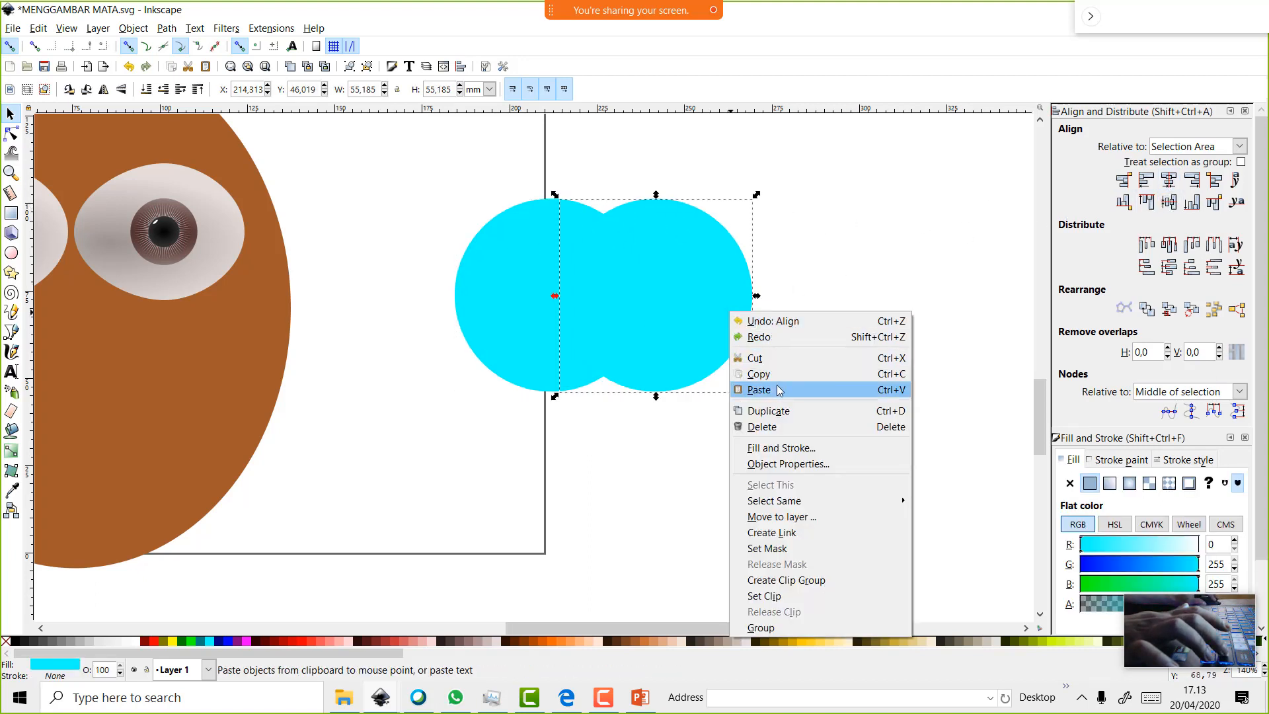
click(763, 411)
drag(691, 335, 645, 418)
Intersect the three cyan circles into a 4-node shield shape about 25.3 × 26.0 mm
click(425, 157)
drag(425, 157, 757, 472)
click(166, 28)
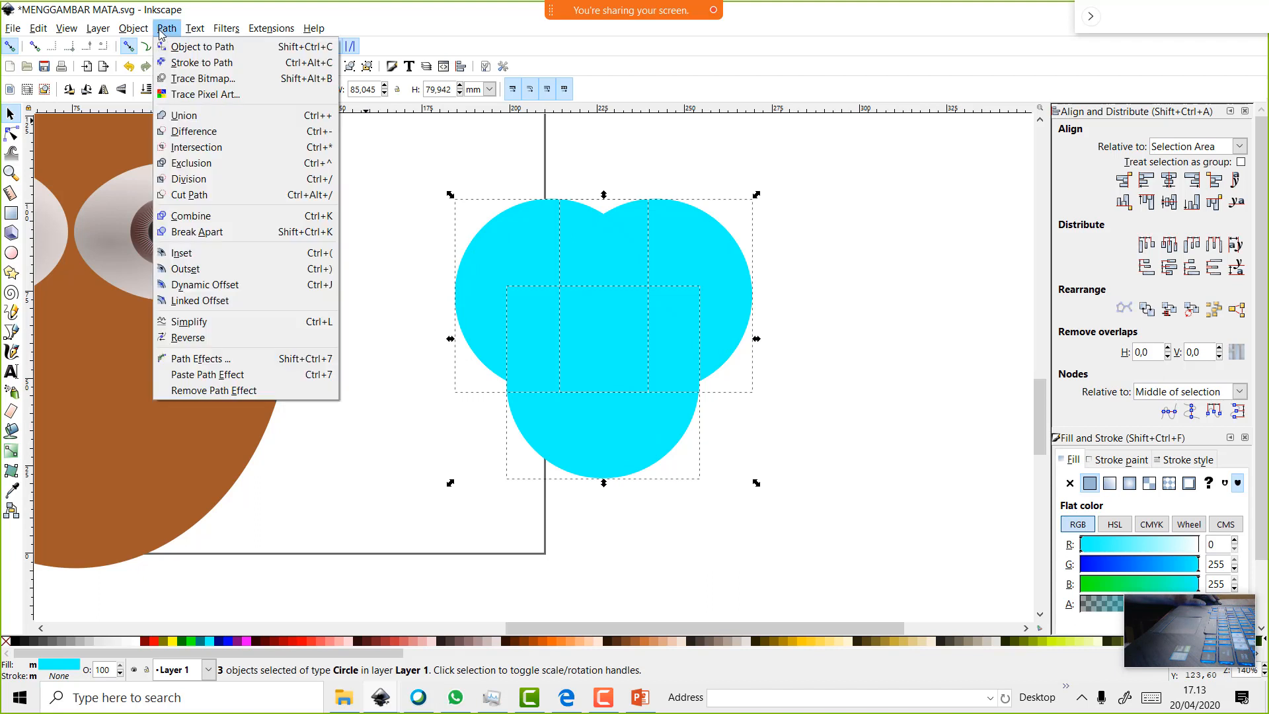
click(189, 148)
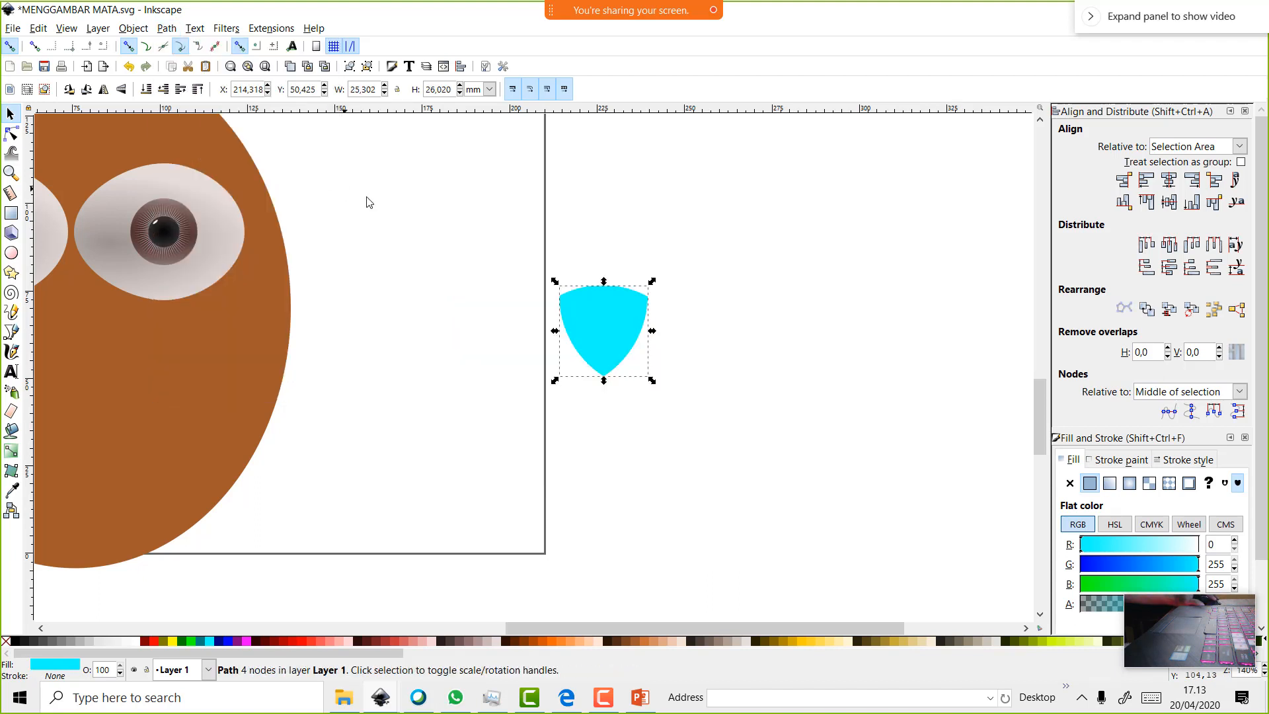
ctrl+scroll(578, 253, up, 2)
ctrl+scroll(581, 253, up, 2)
scroll(582, 255, down, 6)
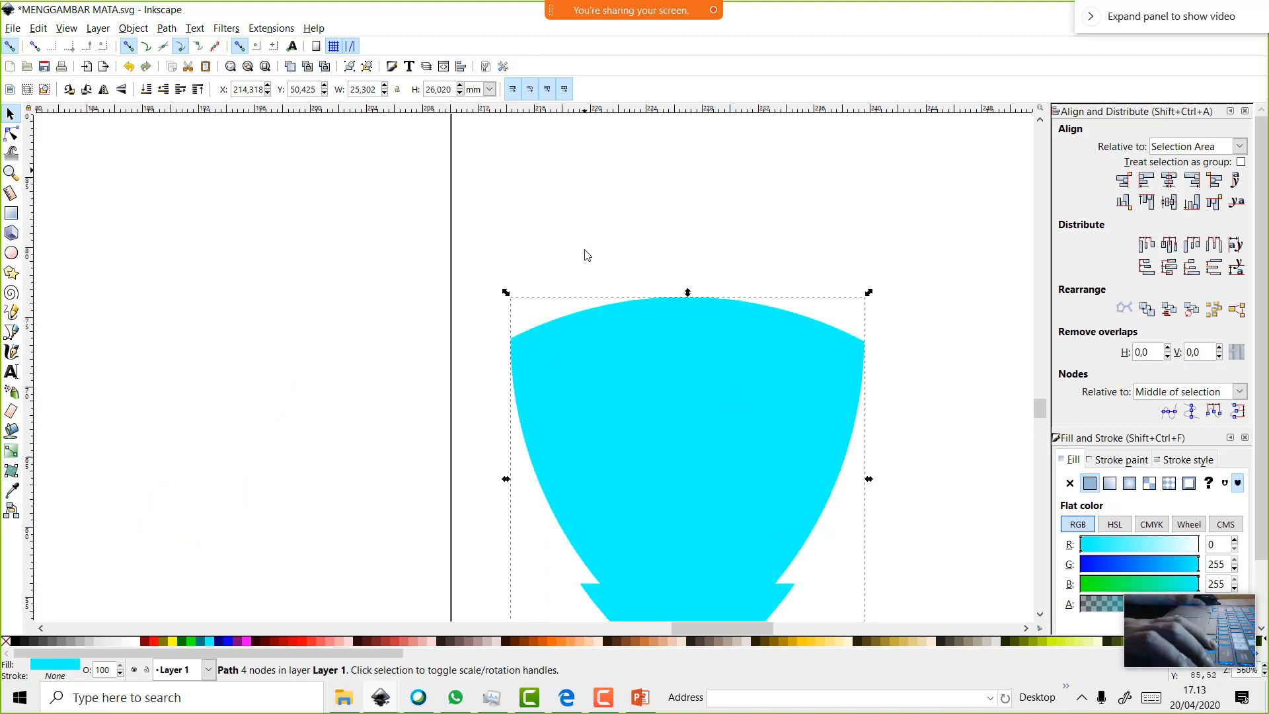
click(697, 326)
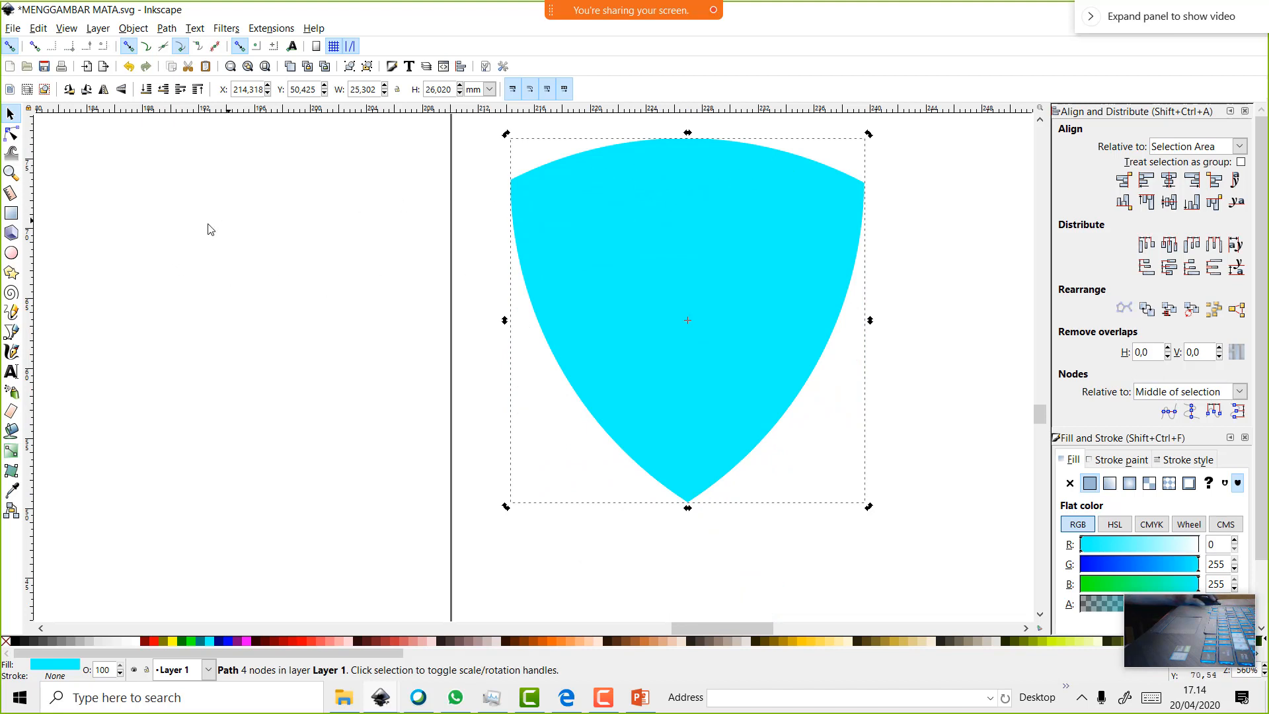
Type the text 'VCT' to the left of the shield
click(11, 374)
click(197, 390)
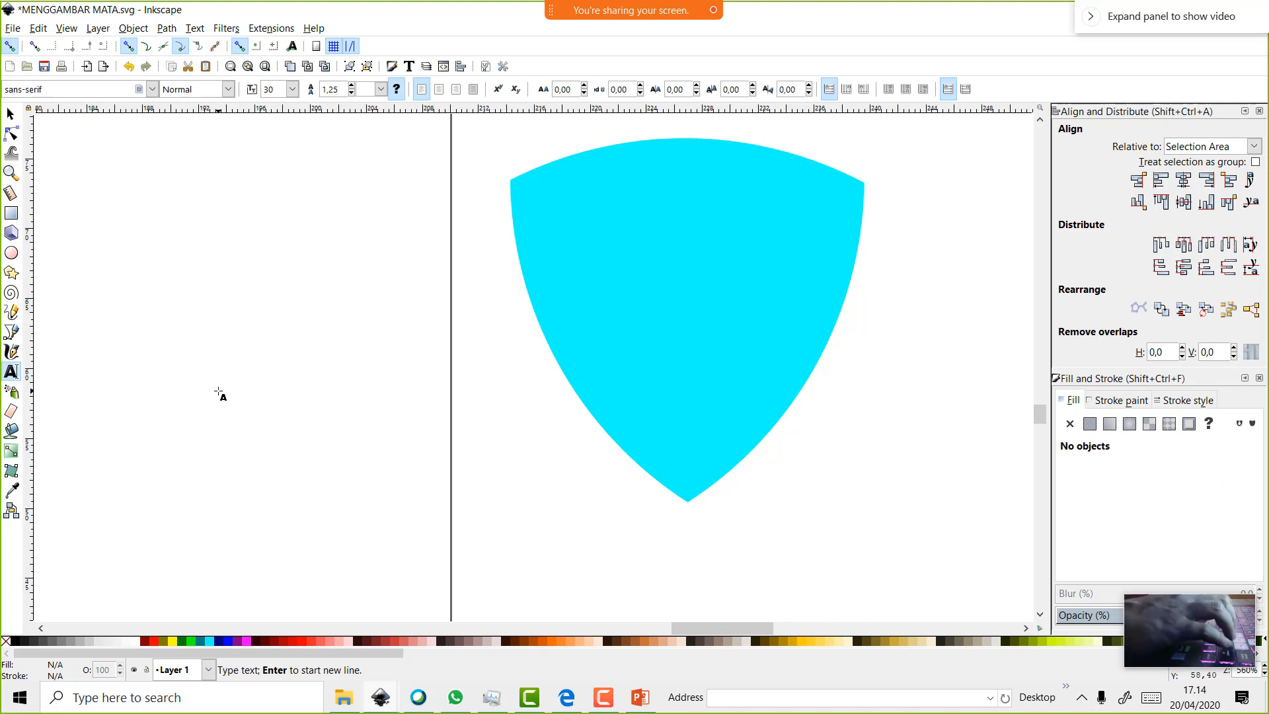
text(VCT)
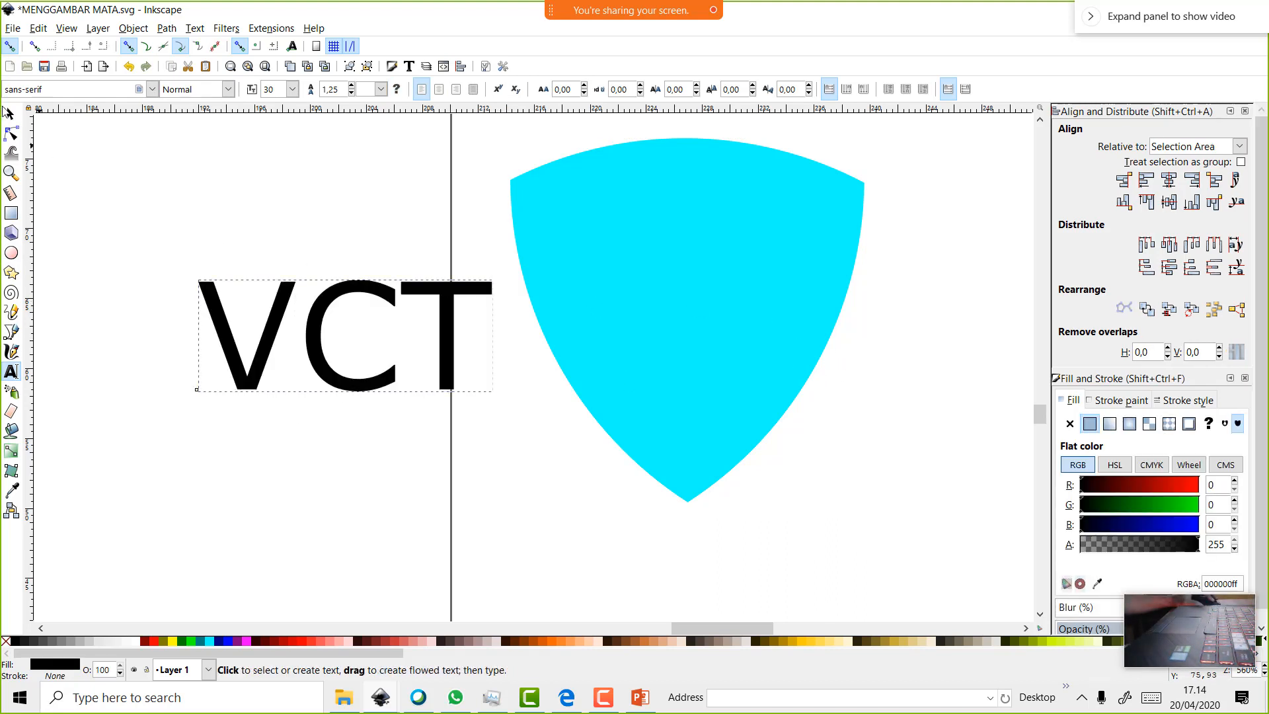
key(Left)
key(shift+Left)
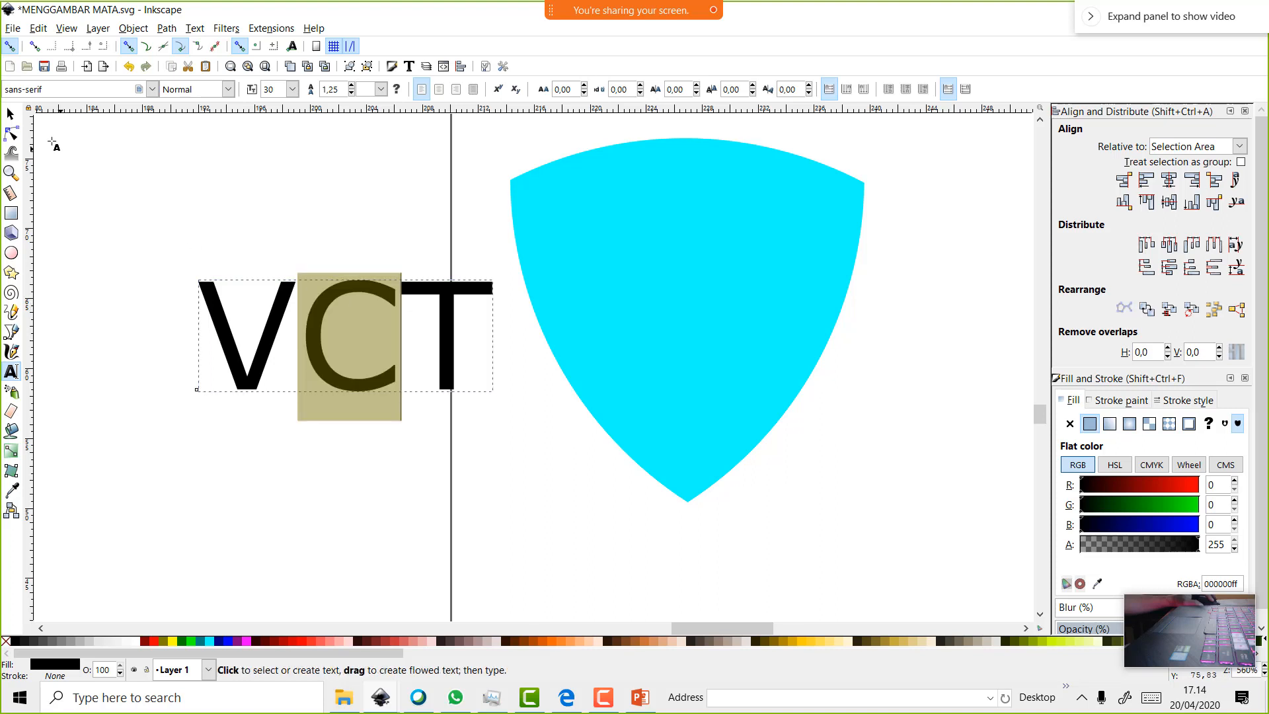
Try putting VCT on the shield's path and rotating them, then undo it
click(11, 115)
shift+click(730, 301)
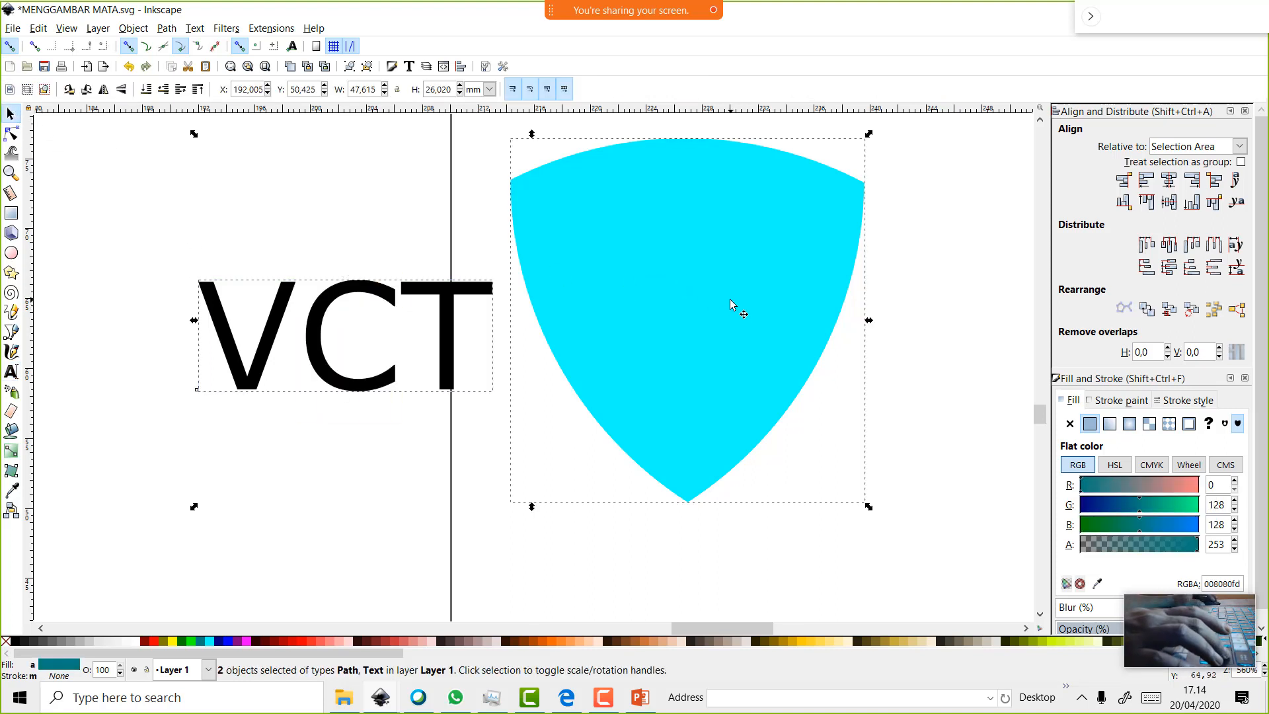
click(195, 28)
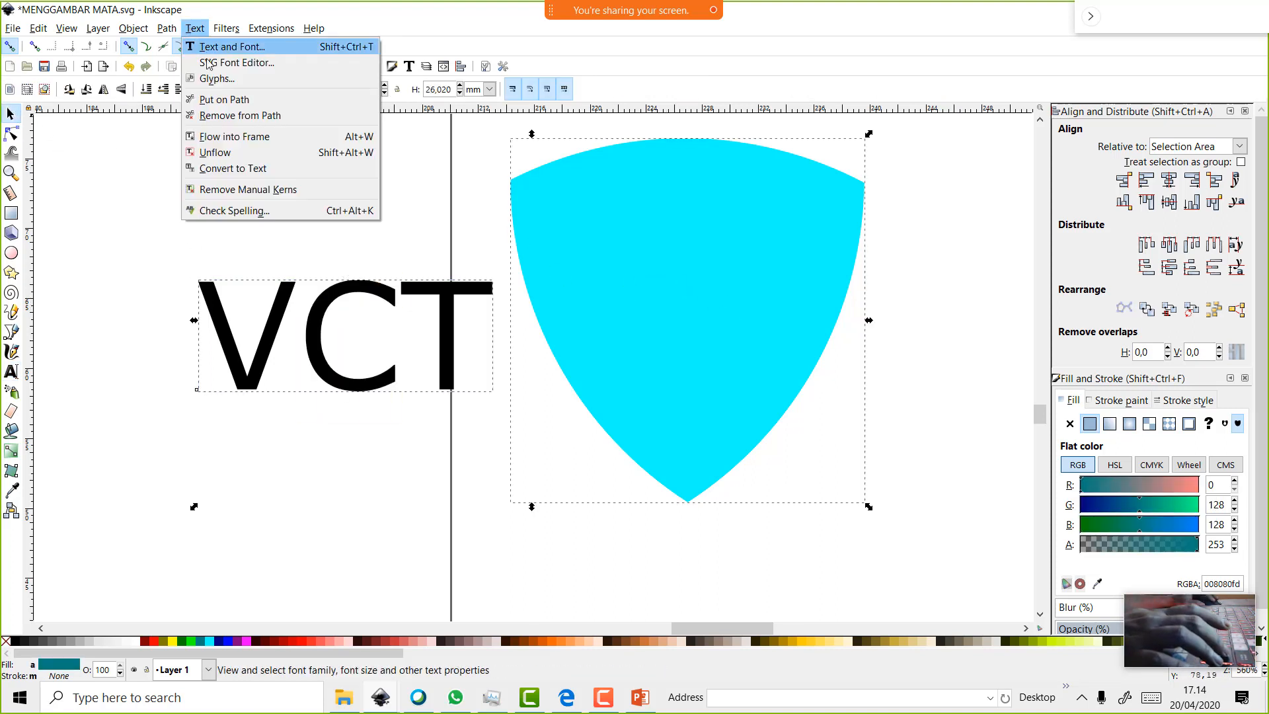
click(226, 99)
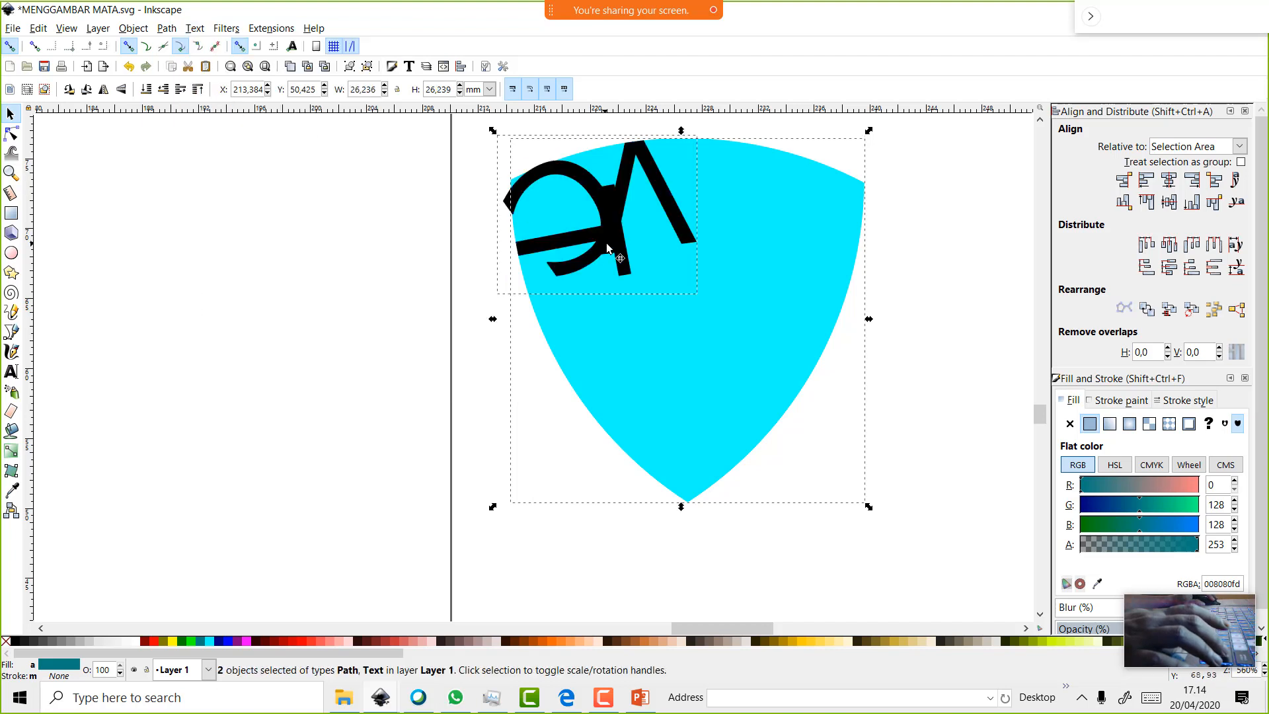
click(651, 242)
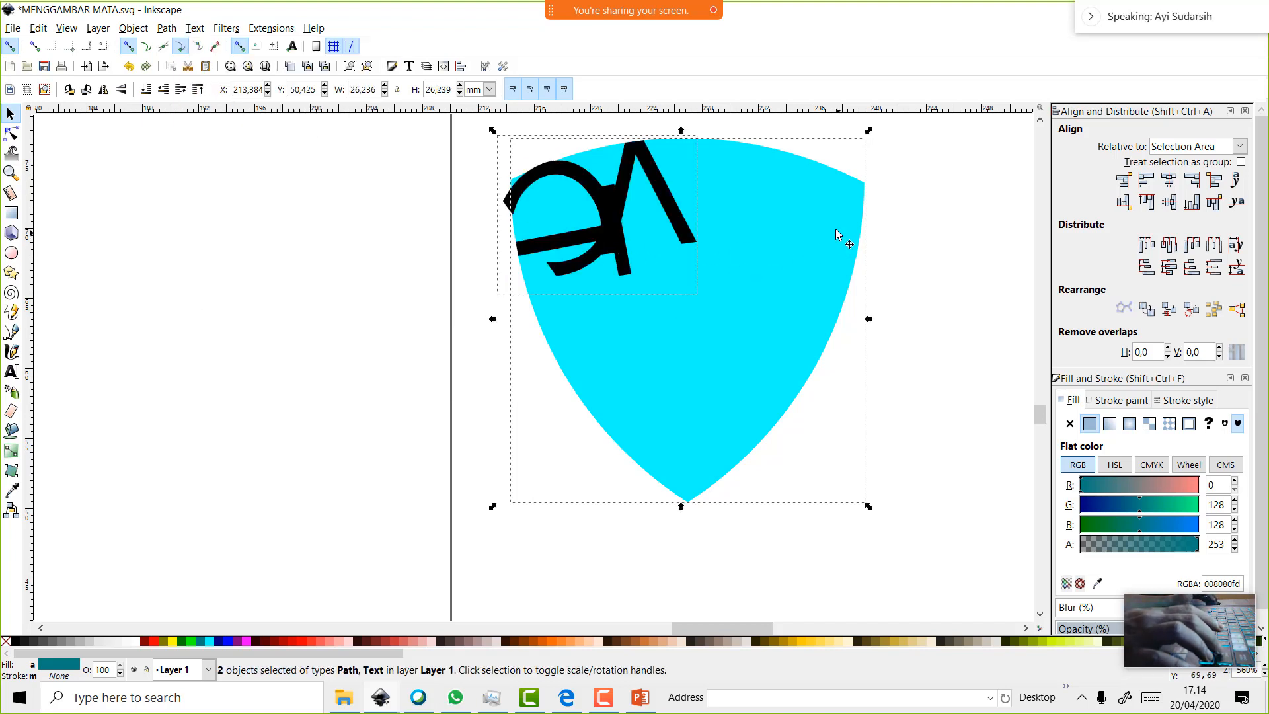
mouse_move(870, 134)
mouse_down()
mouse_move(895, 176)
mouse_move(874, 135)
mouse_up()
click(650, 218)
drag(643, 214, 656, 232)
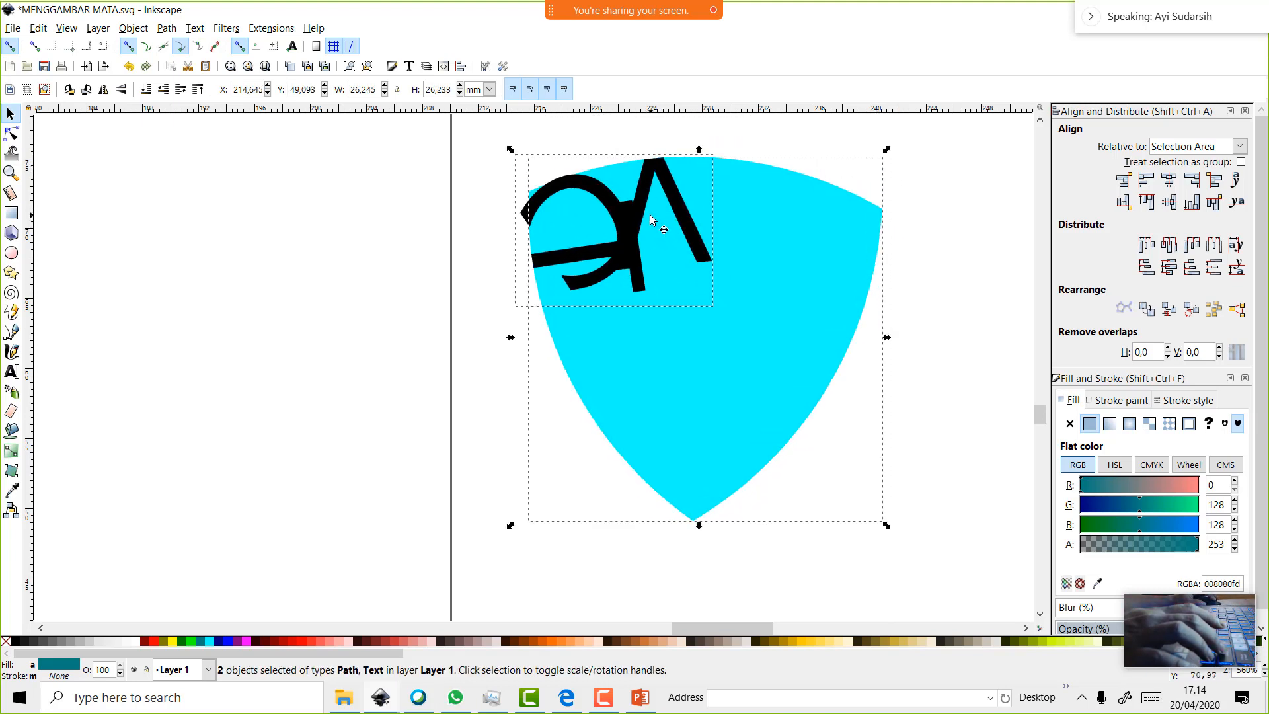
key(ctrl+z)
key(ctrl+z)
key(ctrl+z)
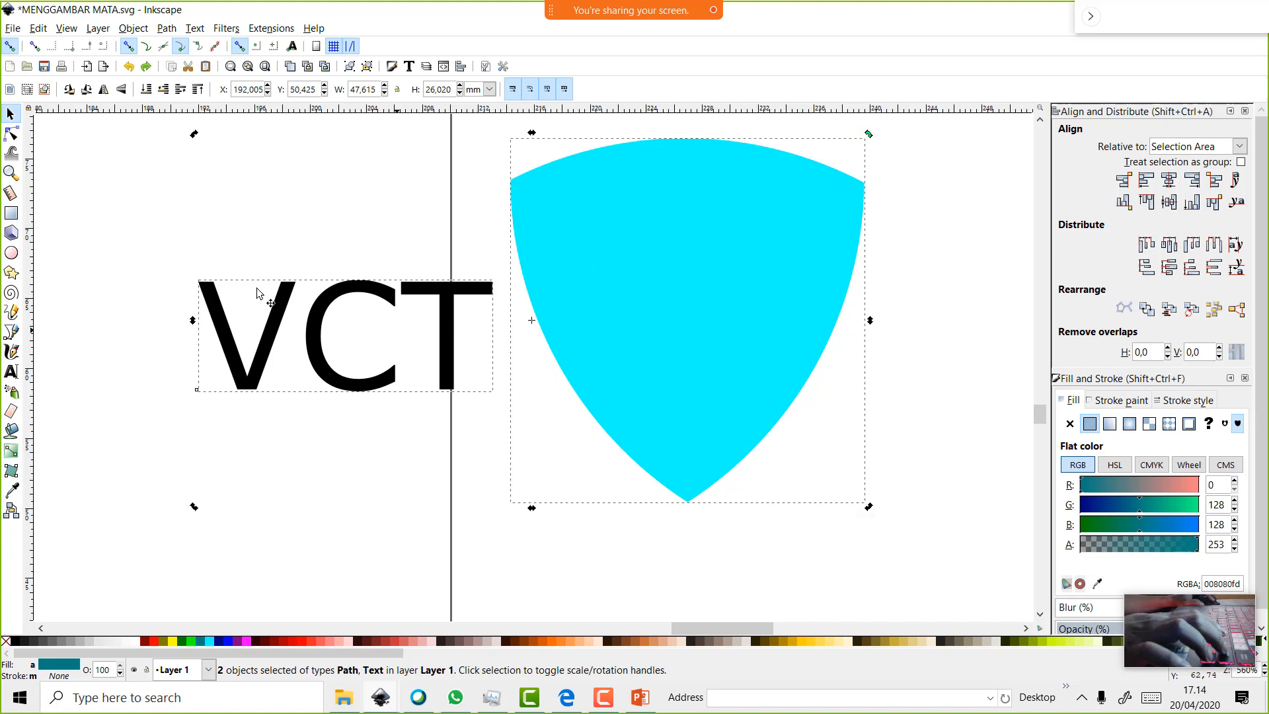
Move the VCT text up onto the shield's top and select the text alone
click(368, 311)
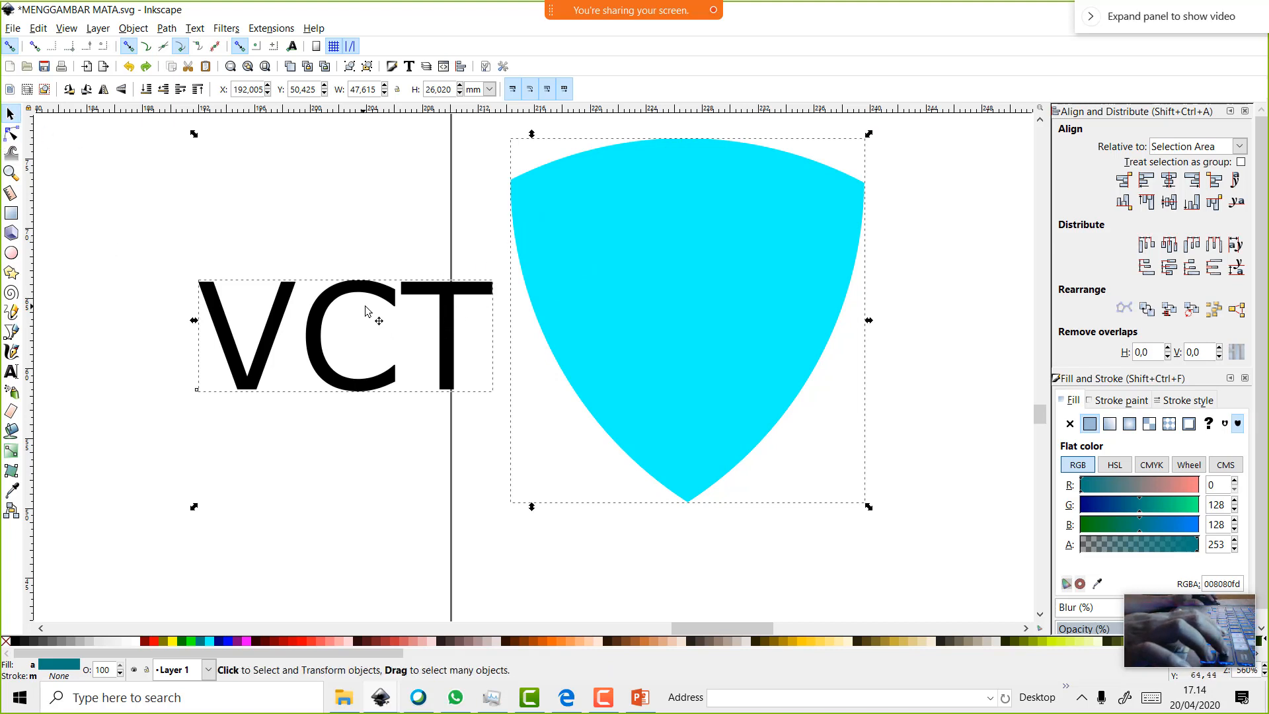
drag(452, 299, 723, 171)
click(294, 198)
click(446, 284)
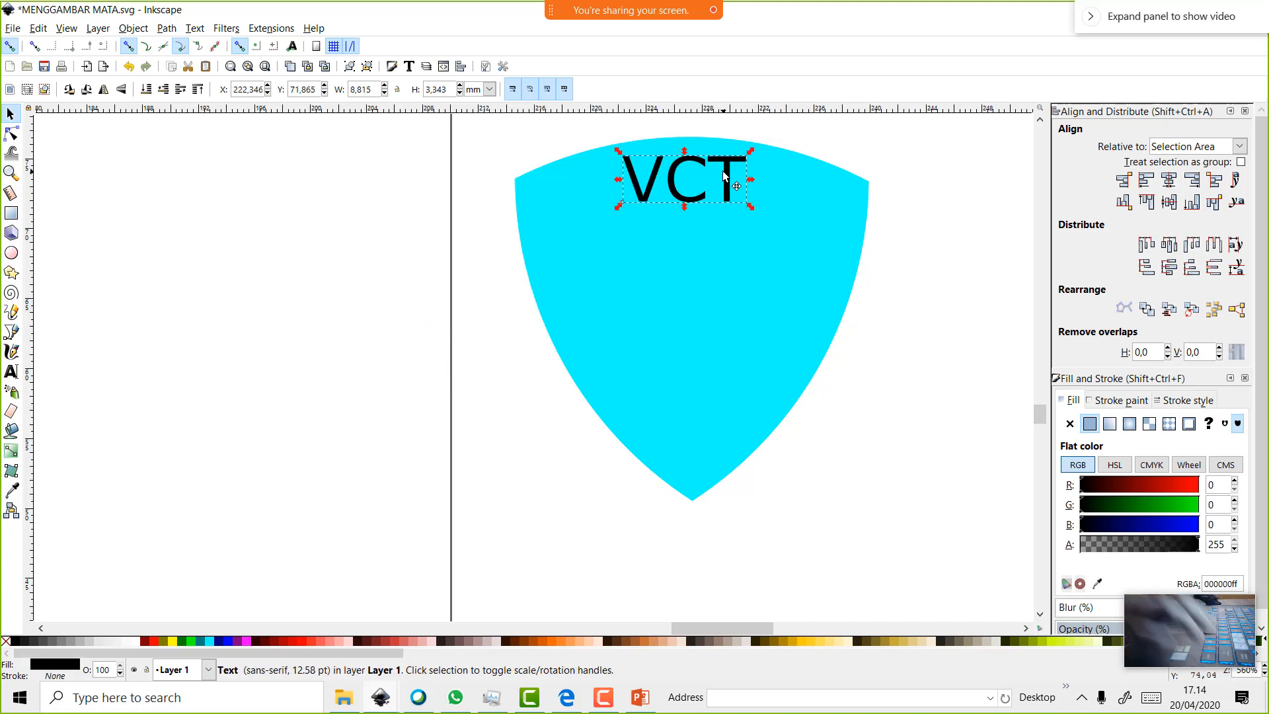
Duplicate the shield, enlarge the copy to 26.8 × 27.6 mm, fill it gray 999999, and send it to back
click(755, 306)
right_click(755, 307)
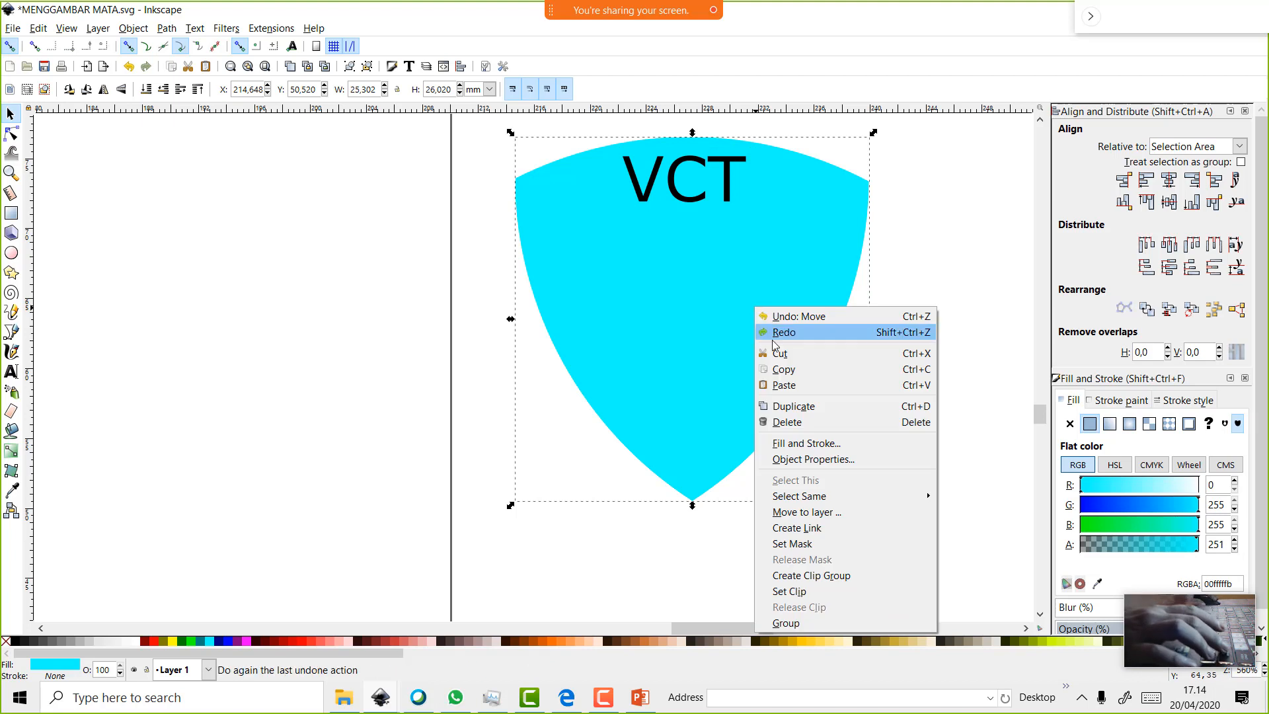
click(803, 406)
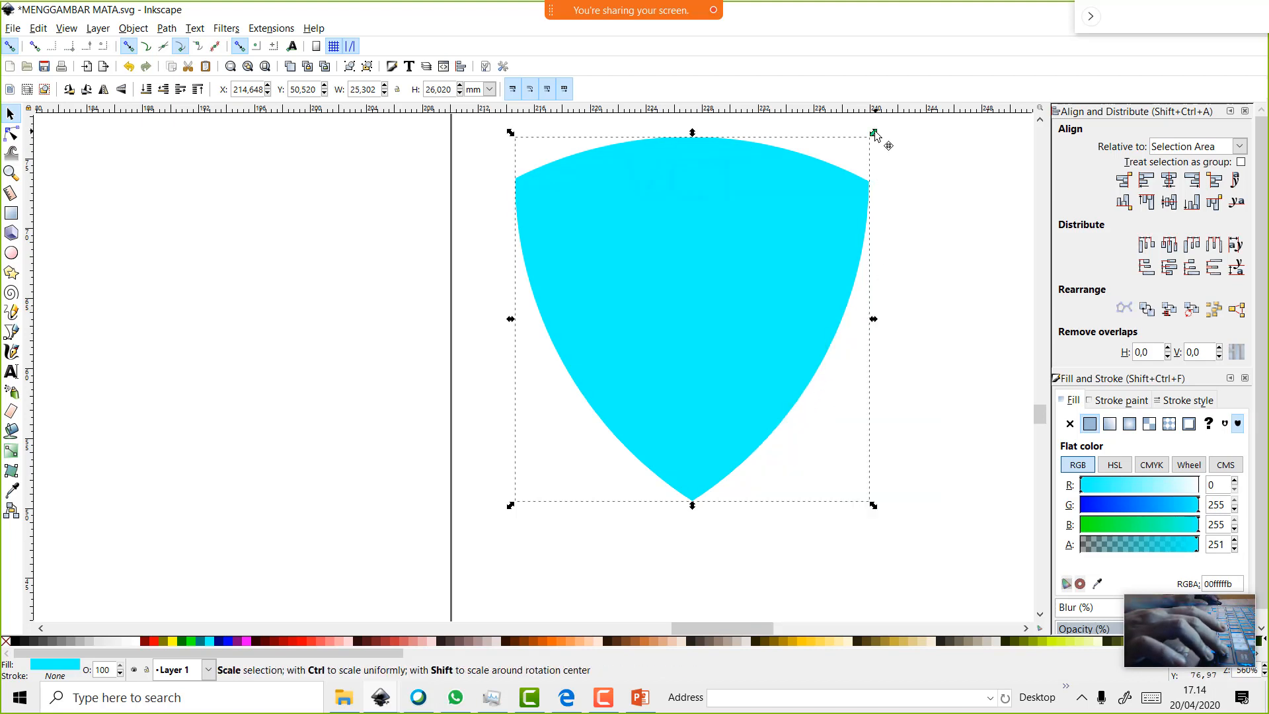
drag(874, 129, 883, 122)
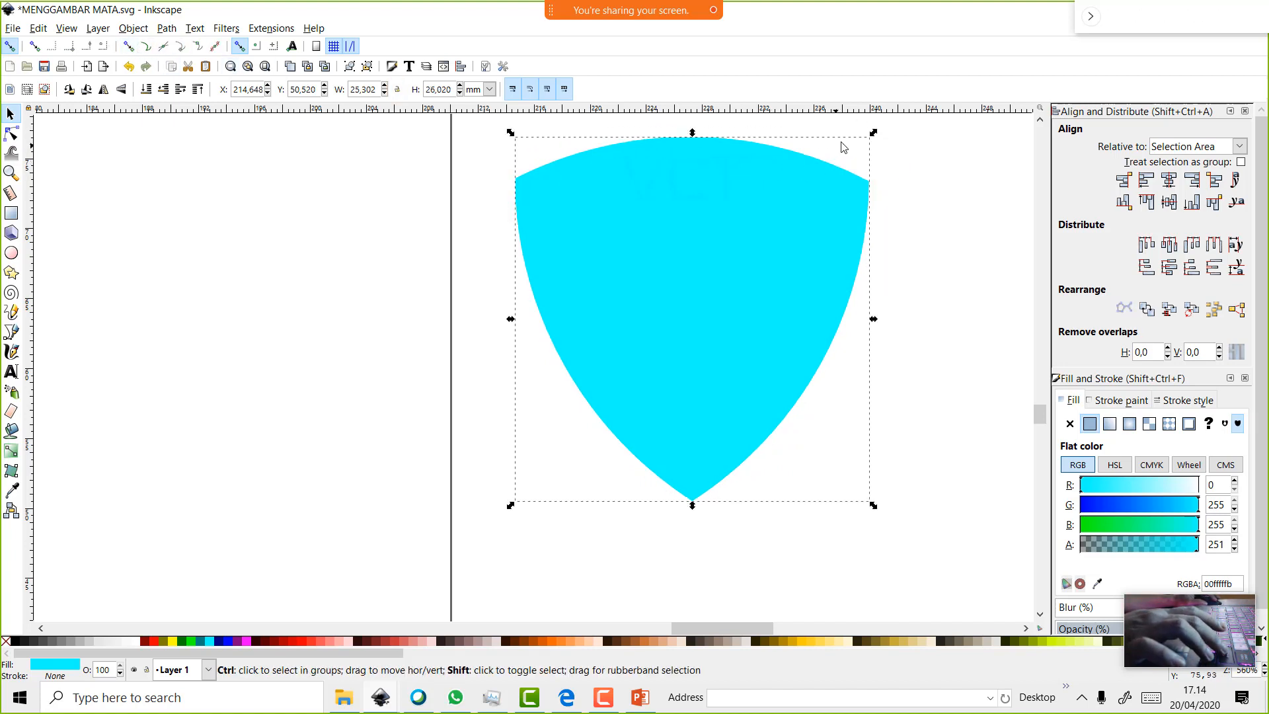
drag(875, 133, 884, 122)
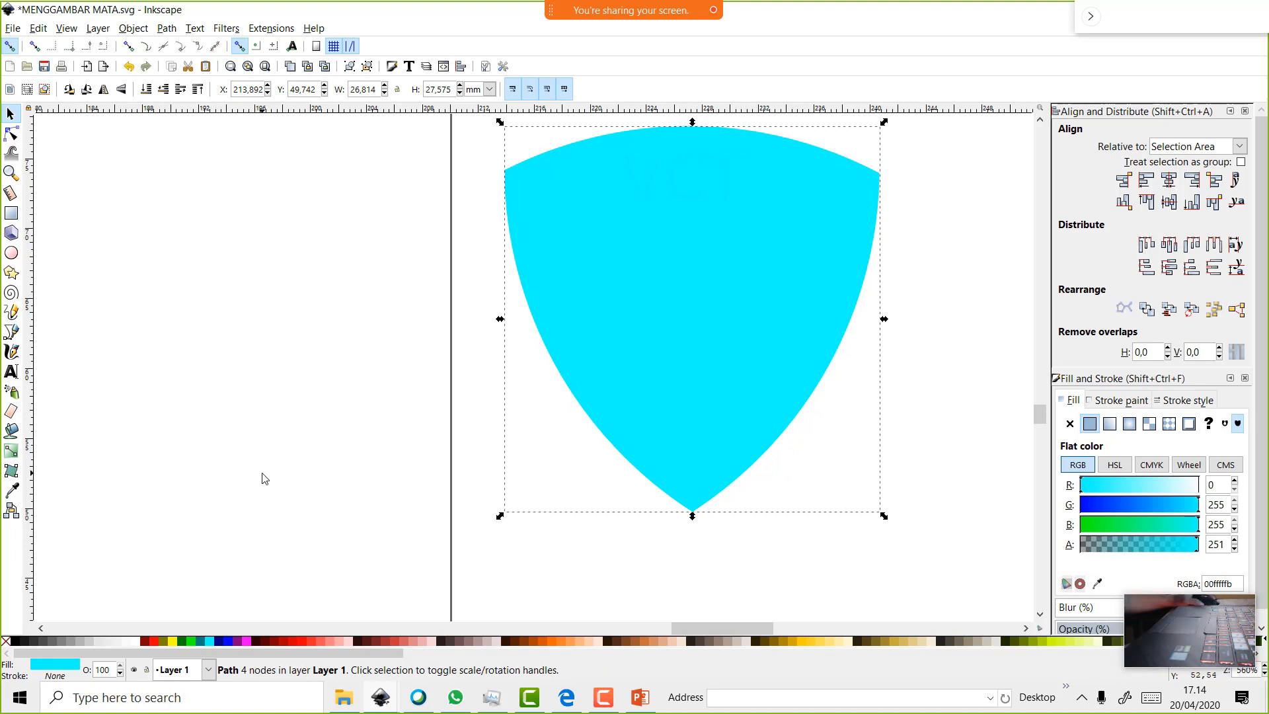
click(74, 638)
click(146, 93)
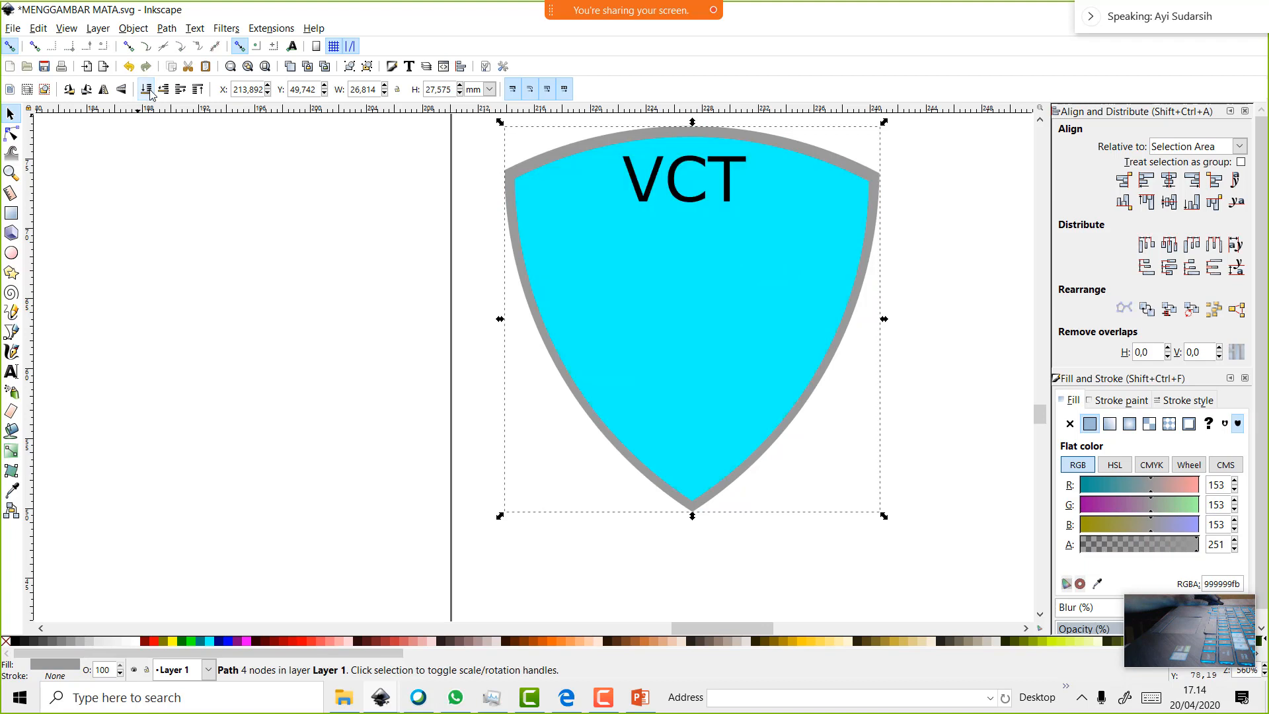
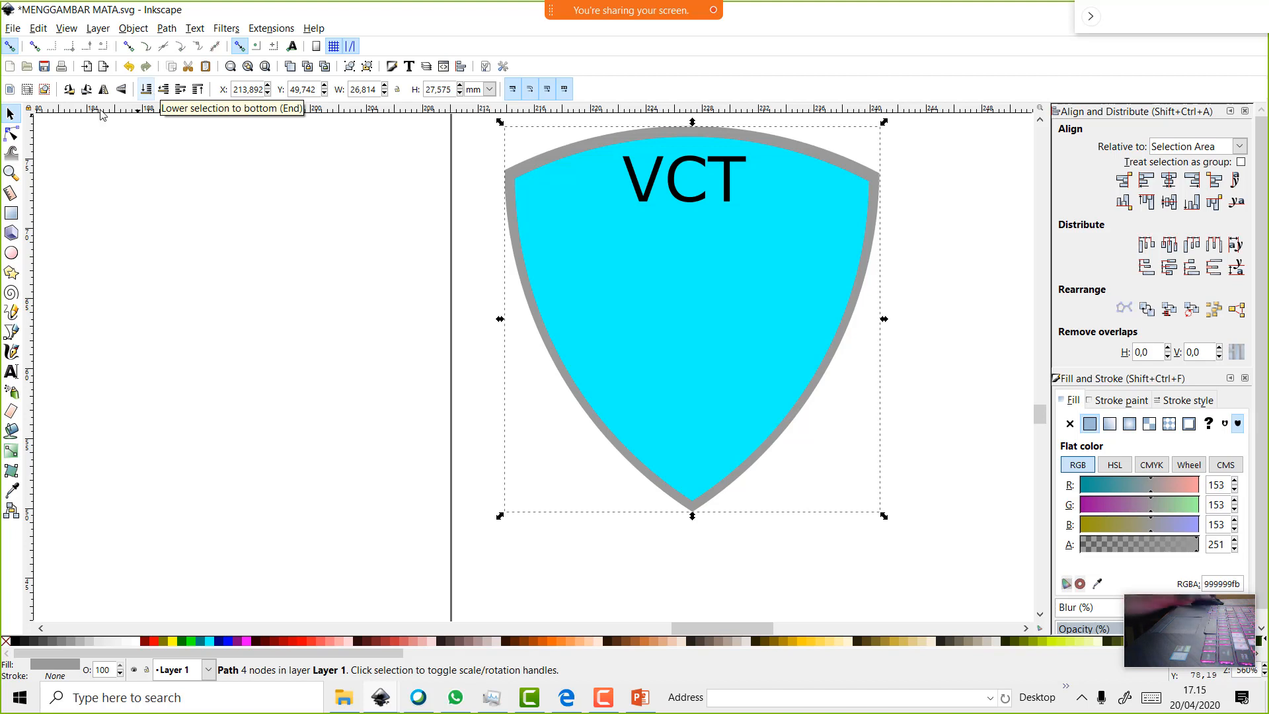
Select the VCT text on the shield and open the File menu
click(718, 184)
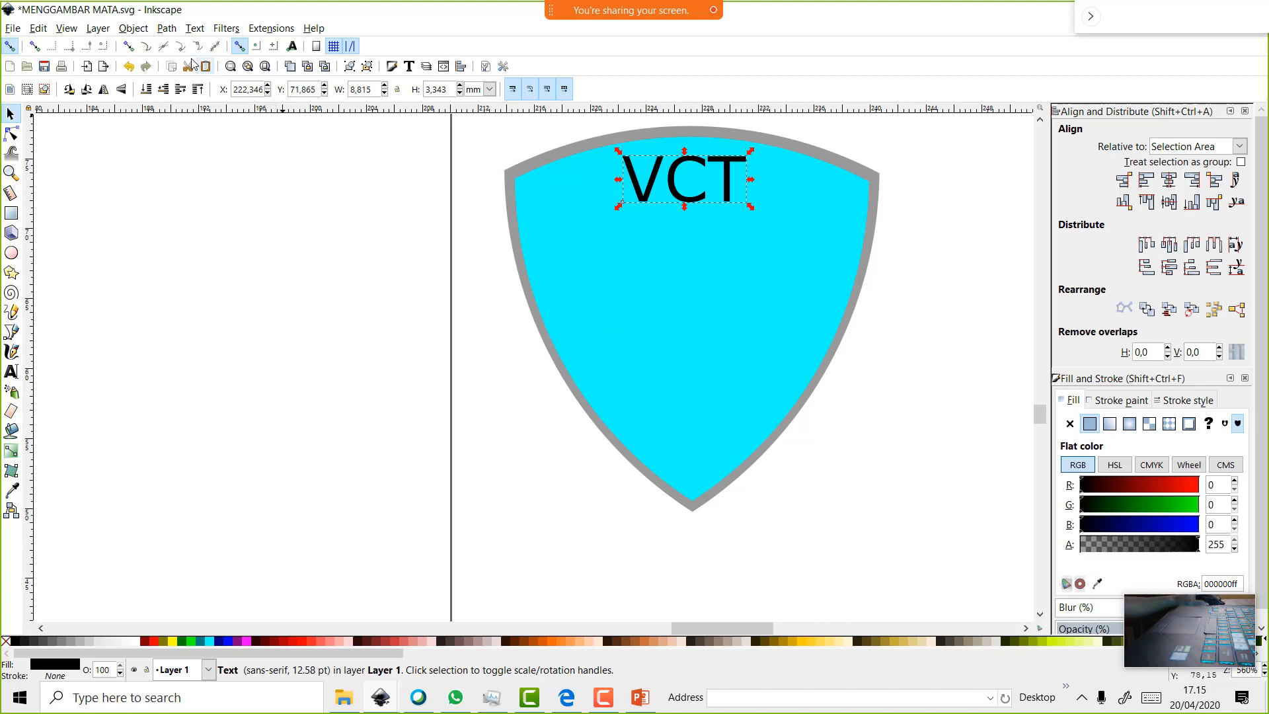
click(8, 29)
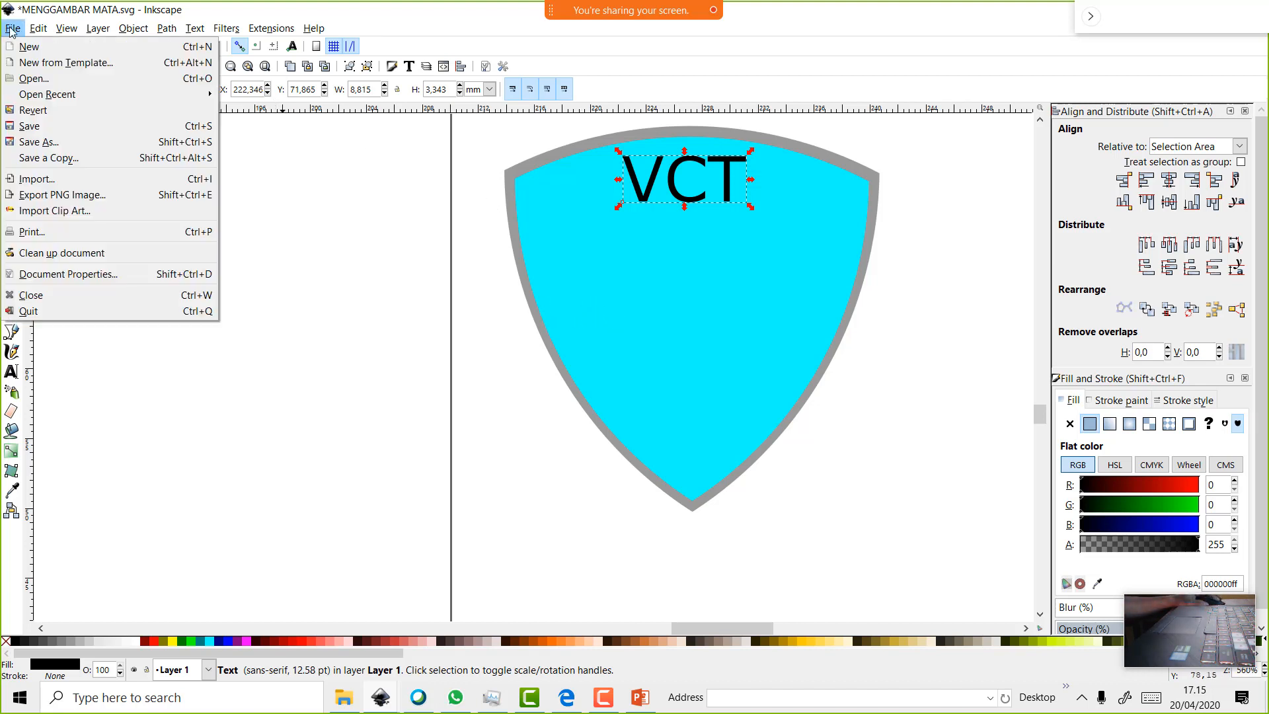
Import page 3 of the Bahasa Inggris PDF from D:\buku into a maximized window
click(38, 82)
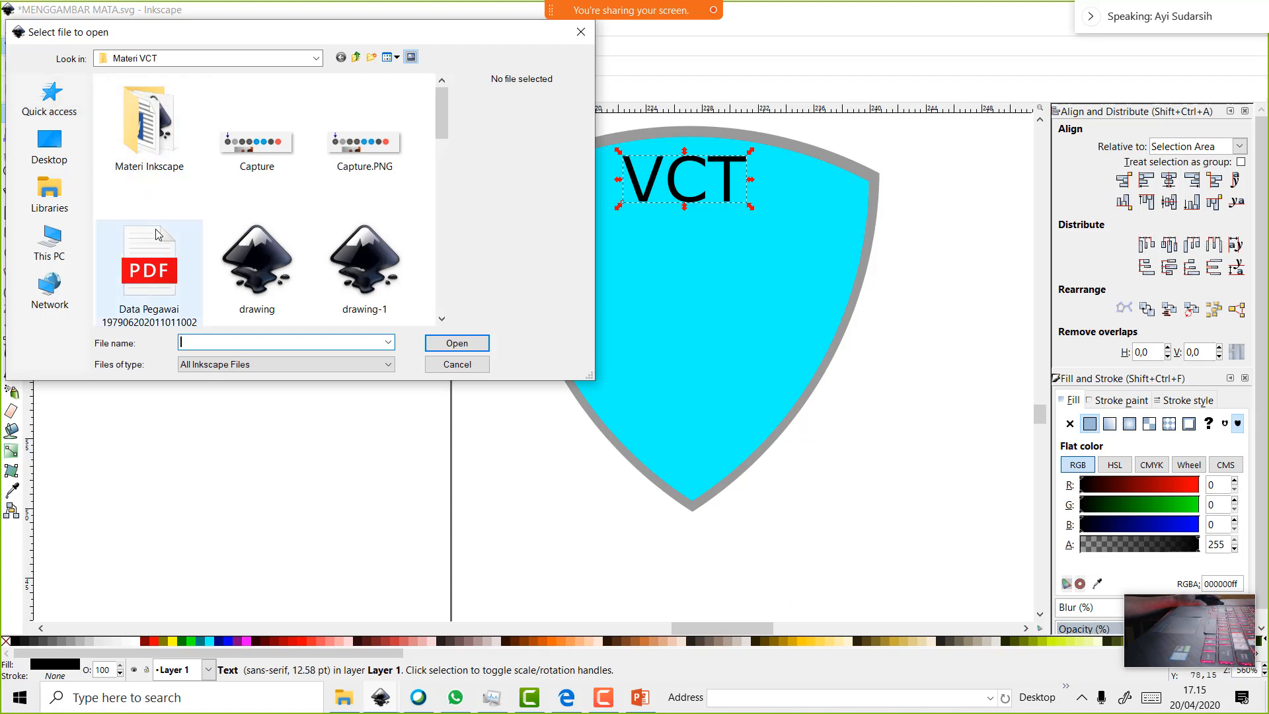
click(316, 60)
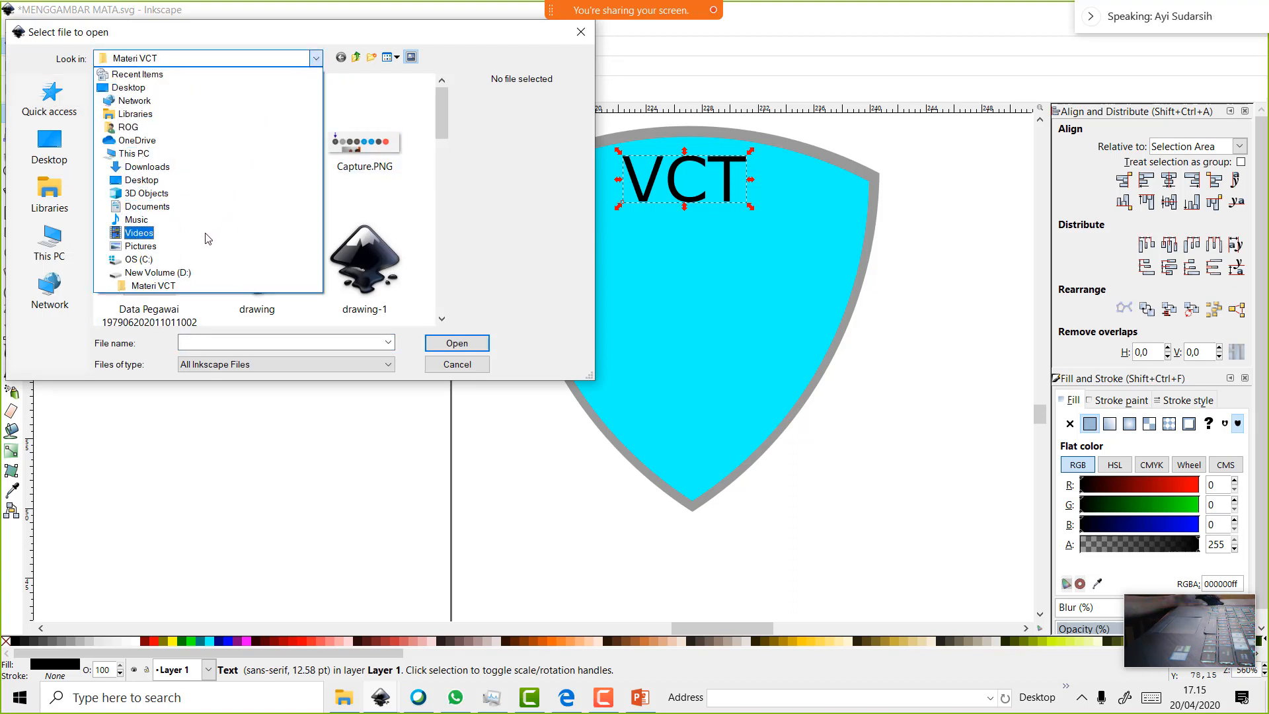
click(206, 272)
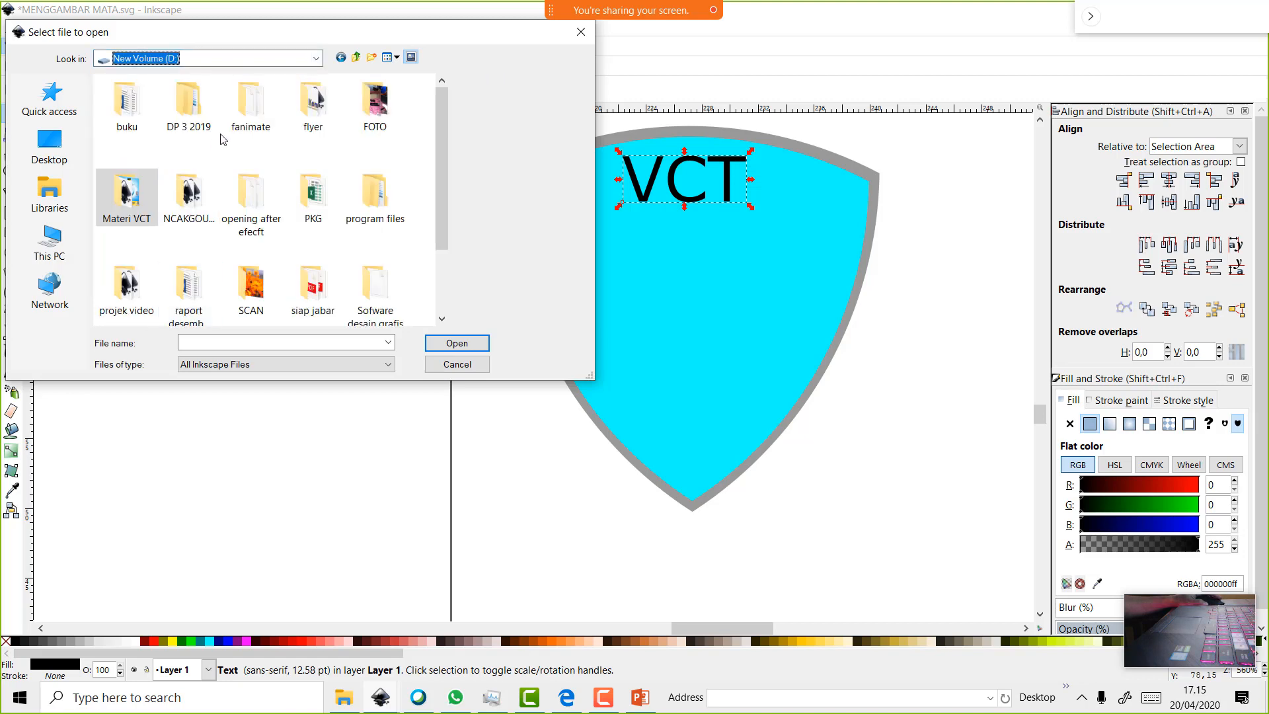
double_click(145, 117)
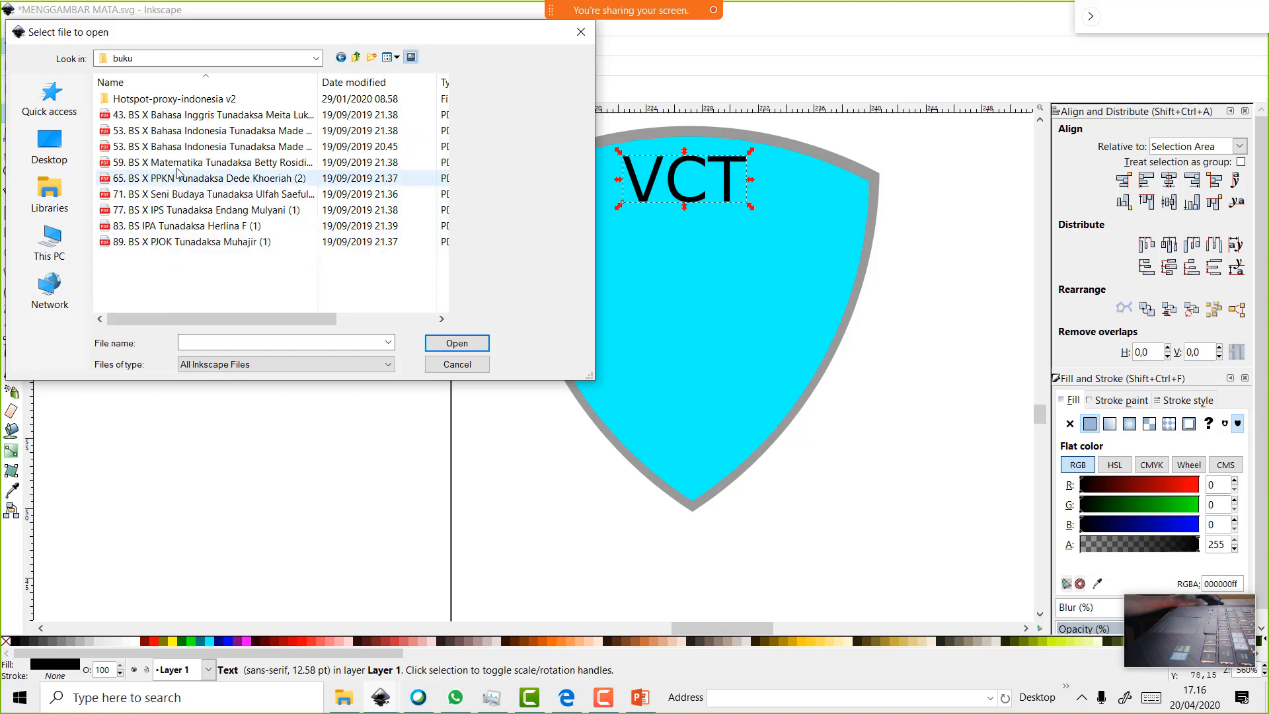
double_click(203, 119)
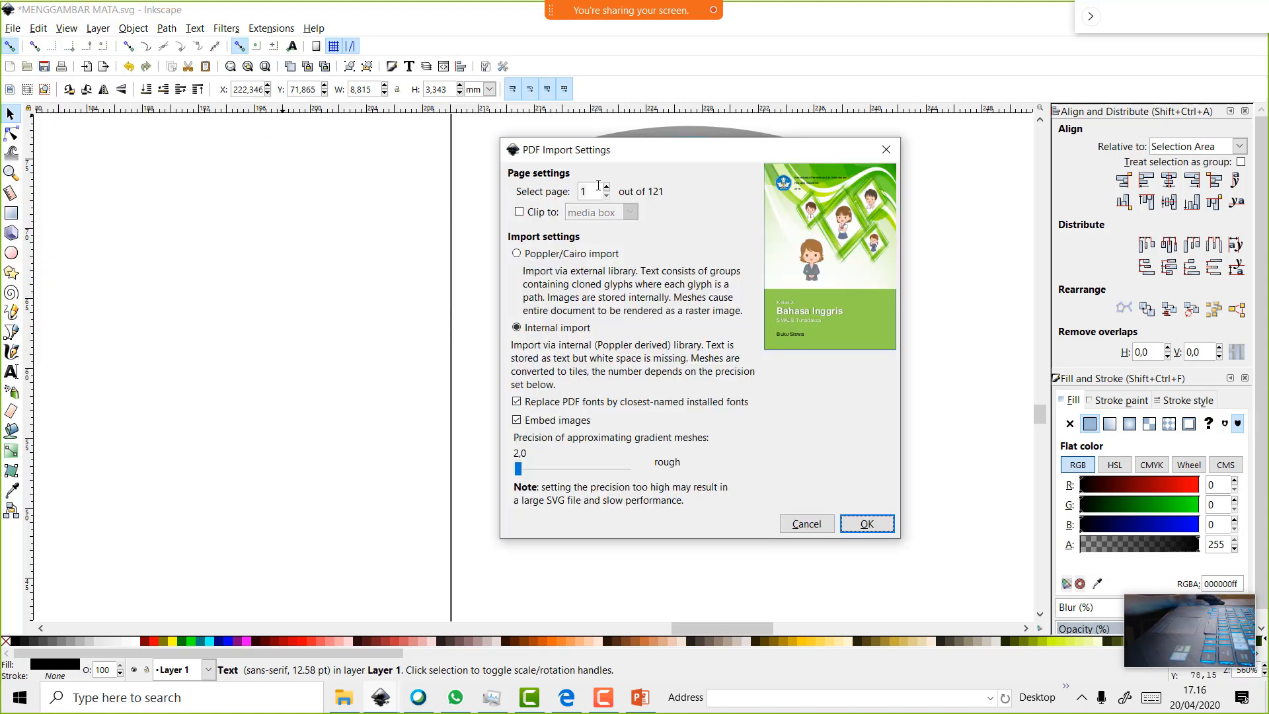
click(587, 191)
text(3)
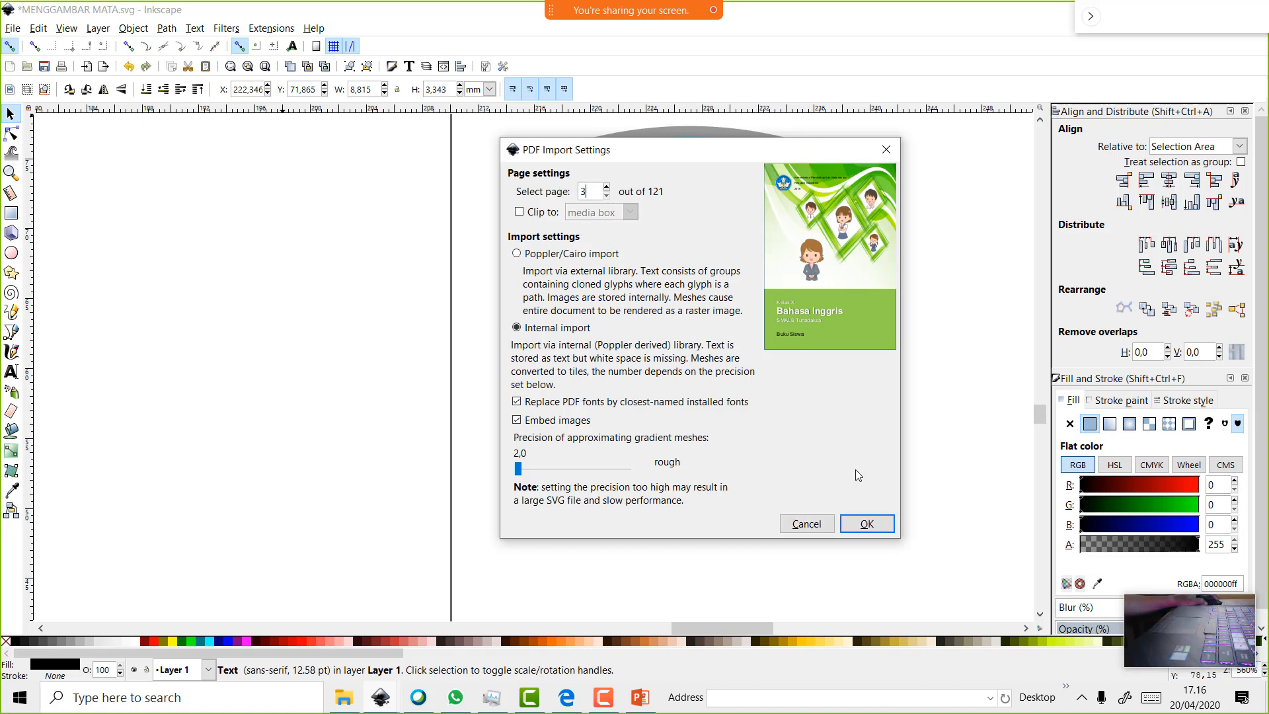
click(876, 523)
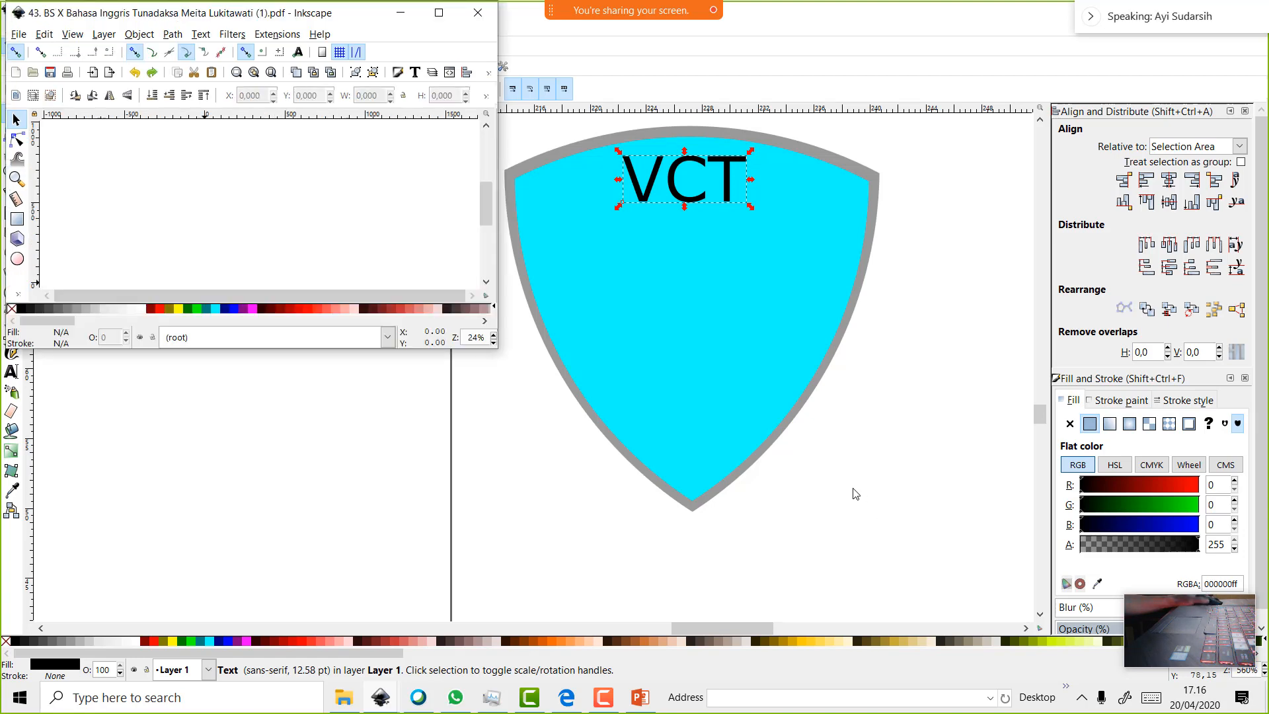
click(438, 12)
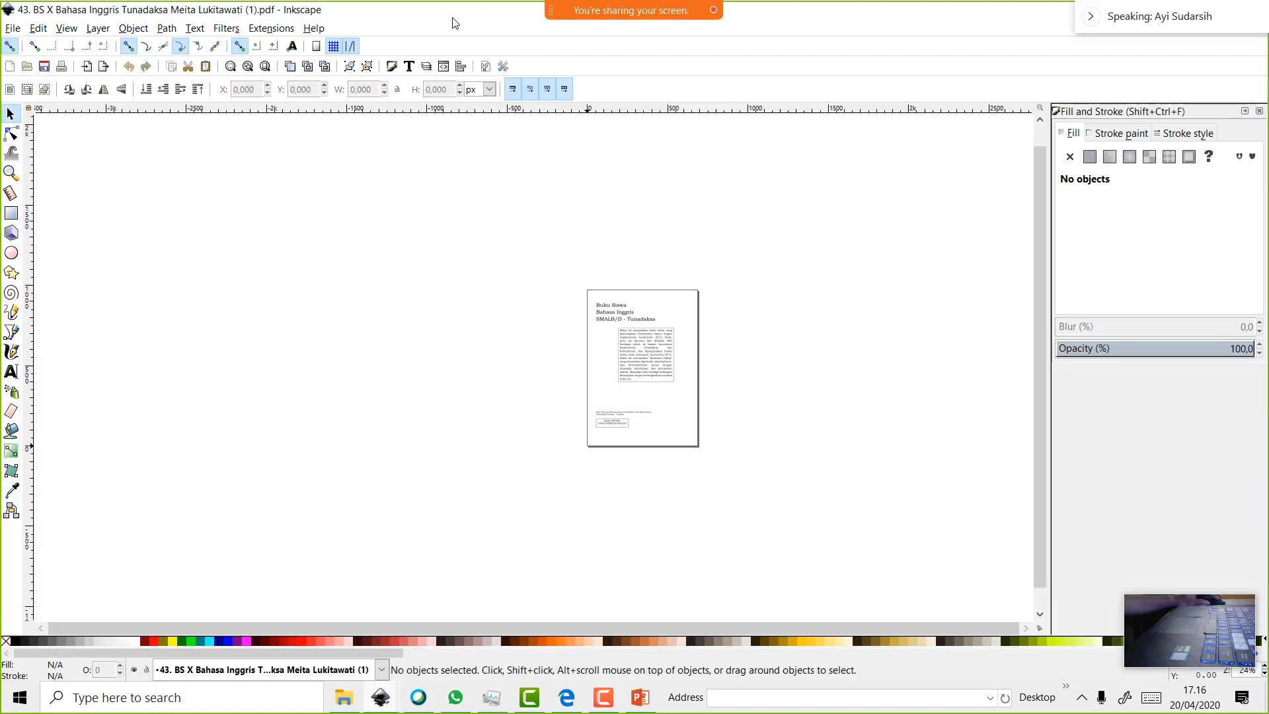
Nudge the paragraph block on the imported page slightly lower
scroll(659, 350, up, 4)
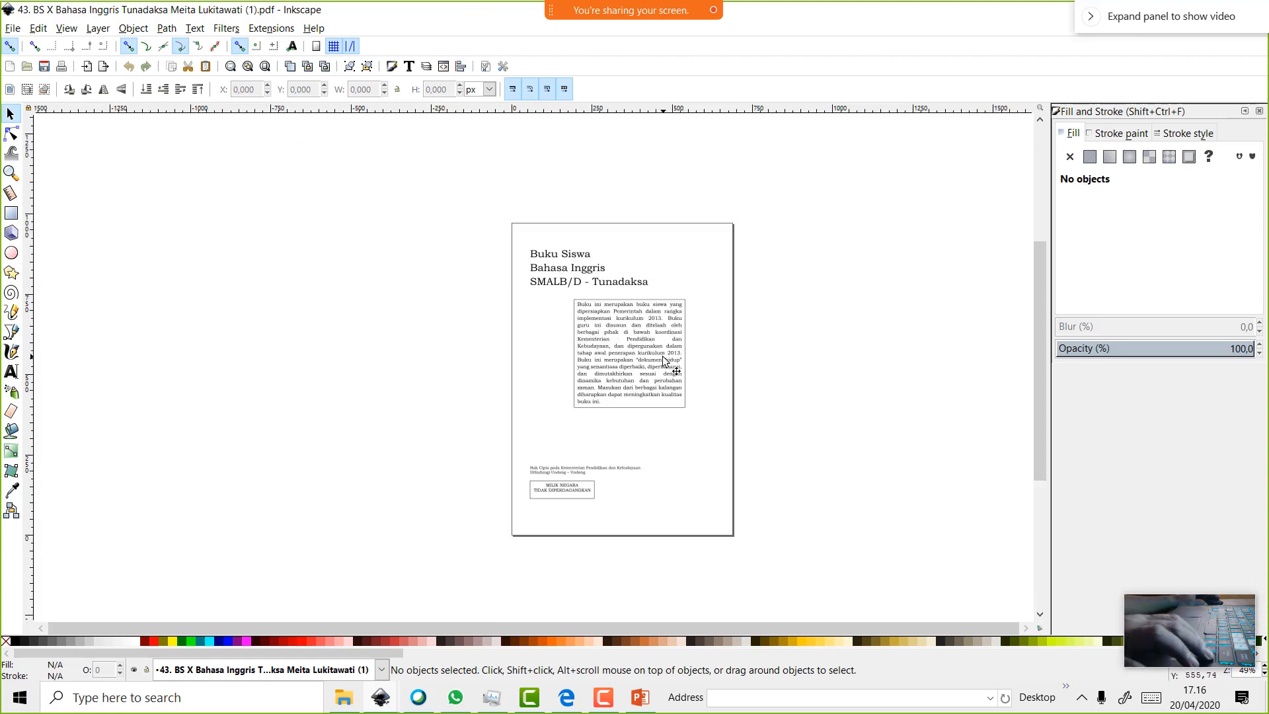
click(658, 355)
mouse_move(658, 355)
mouse_down()
mouse_move(537, 346)
mouse_move(688, 357)
mouse_move(658, 359)
mouse_up()
right_click(648, 343)
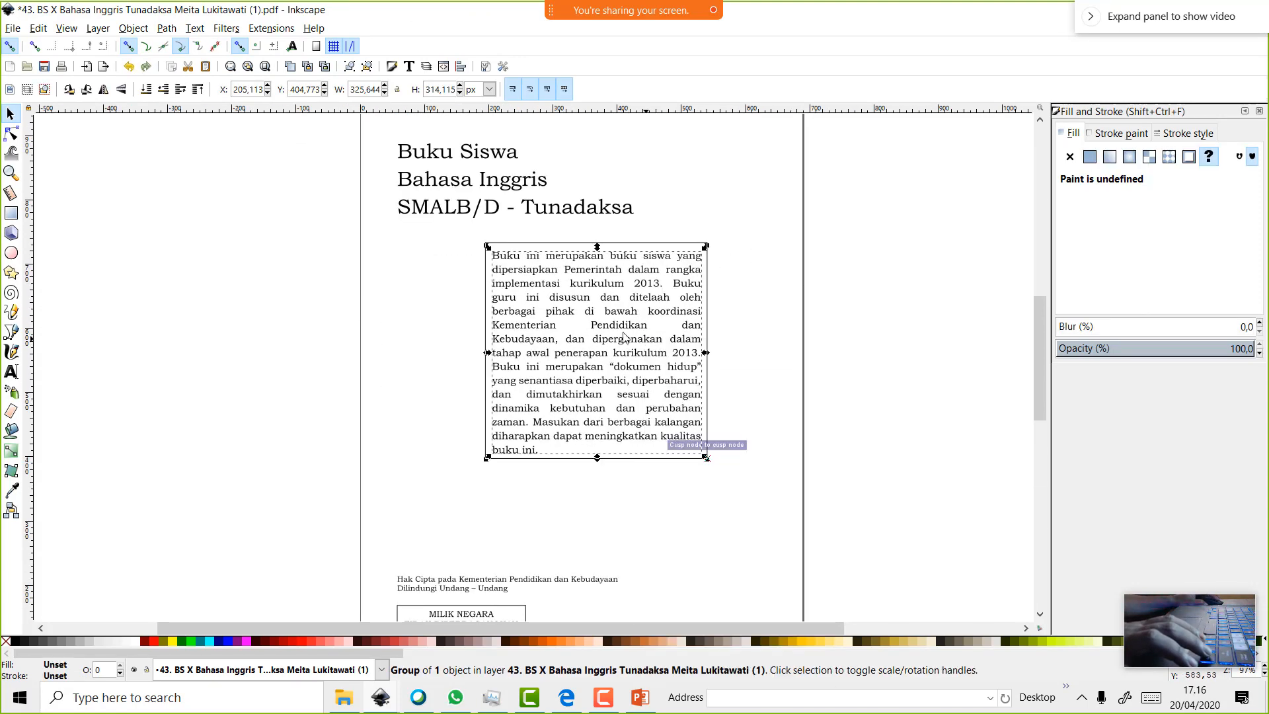
click(627, 338)
Import page 20 (Activity 12) of the Bahasa Inggris PDF into a maximized window
click(12, 28)
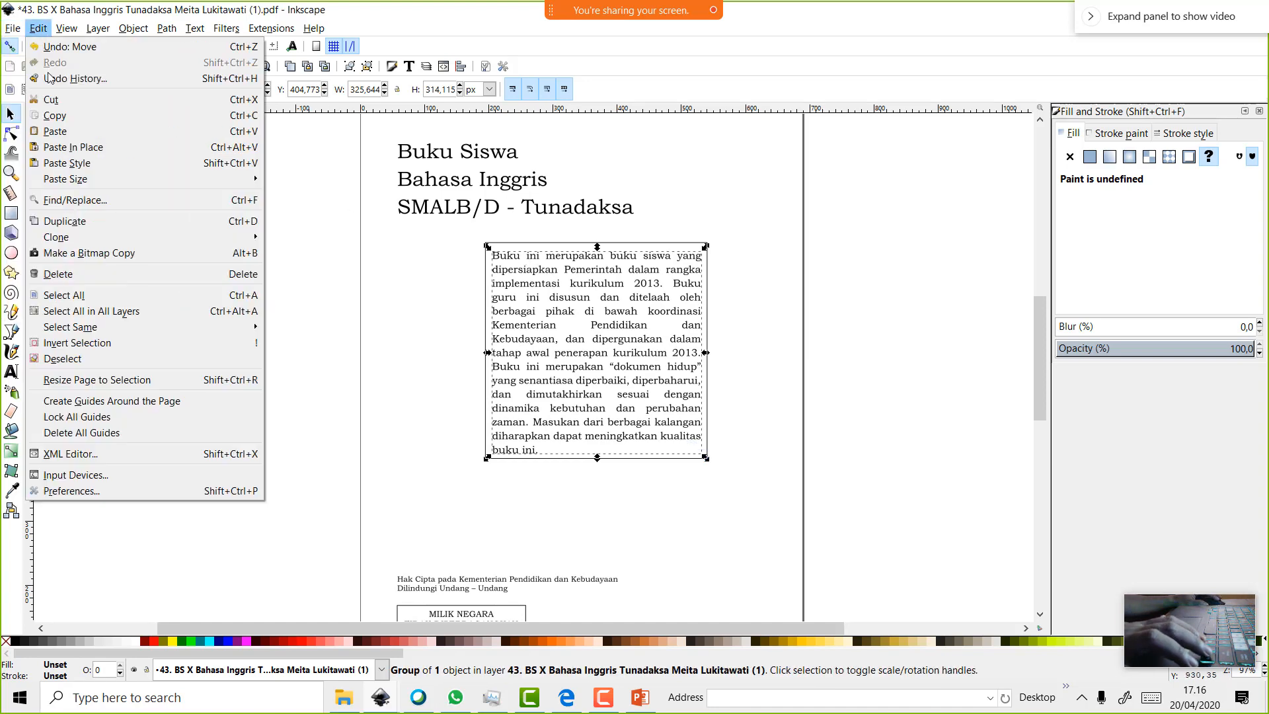
click(33, 80)
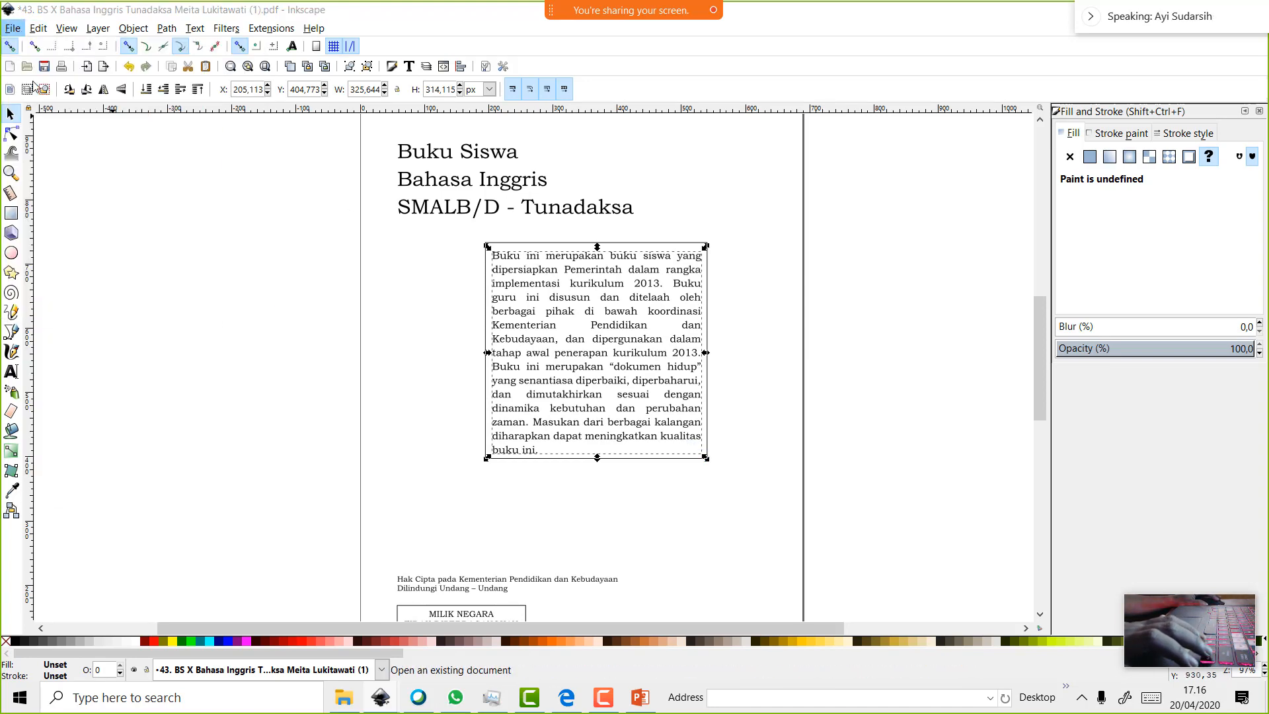
double_click(198, 114)
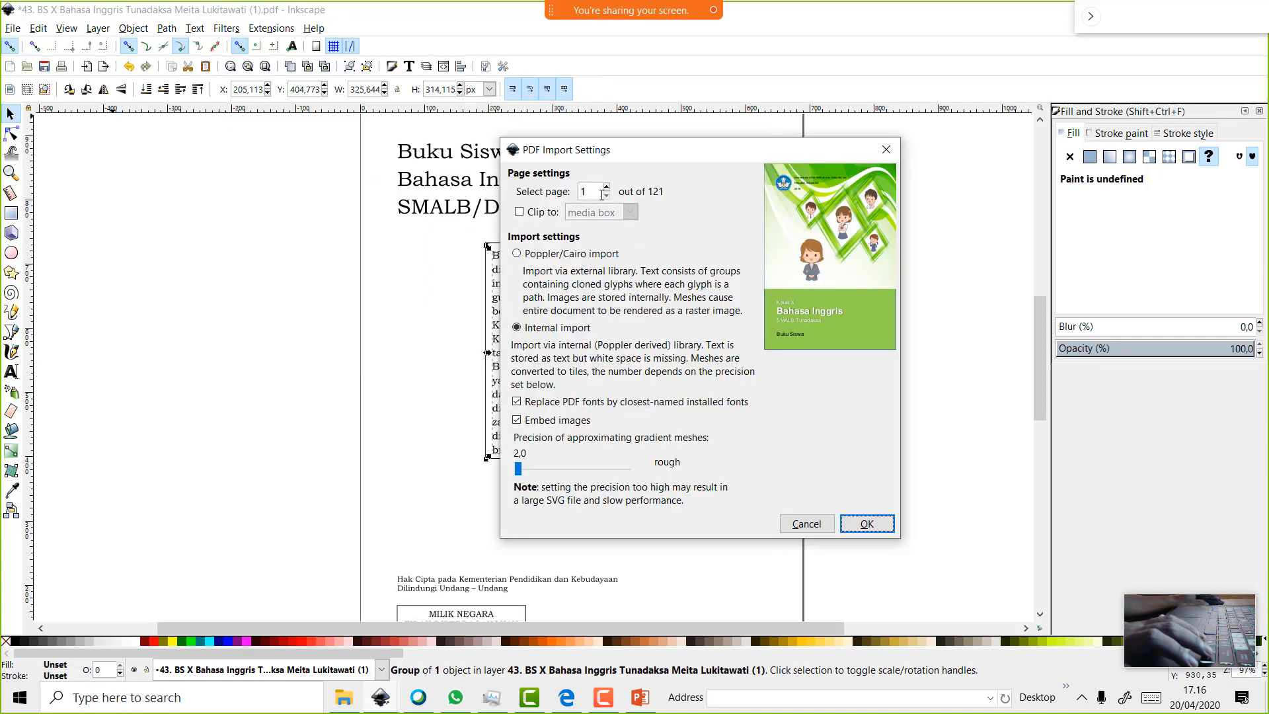
click(607, 187)
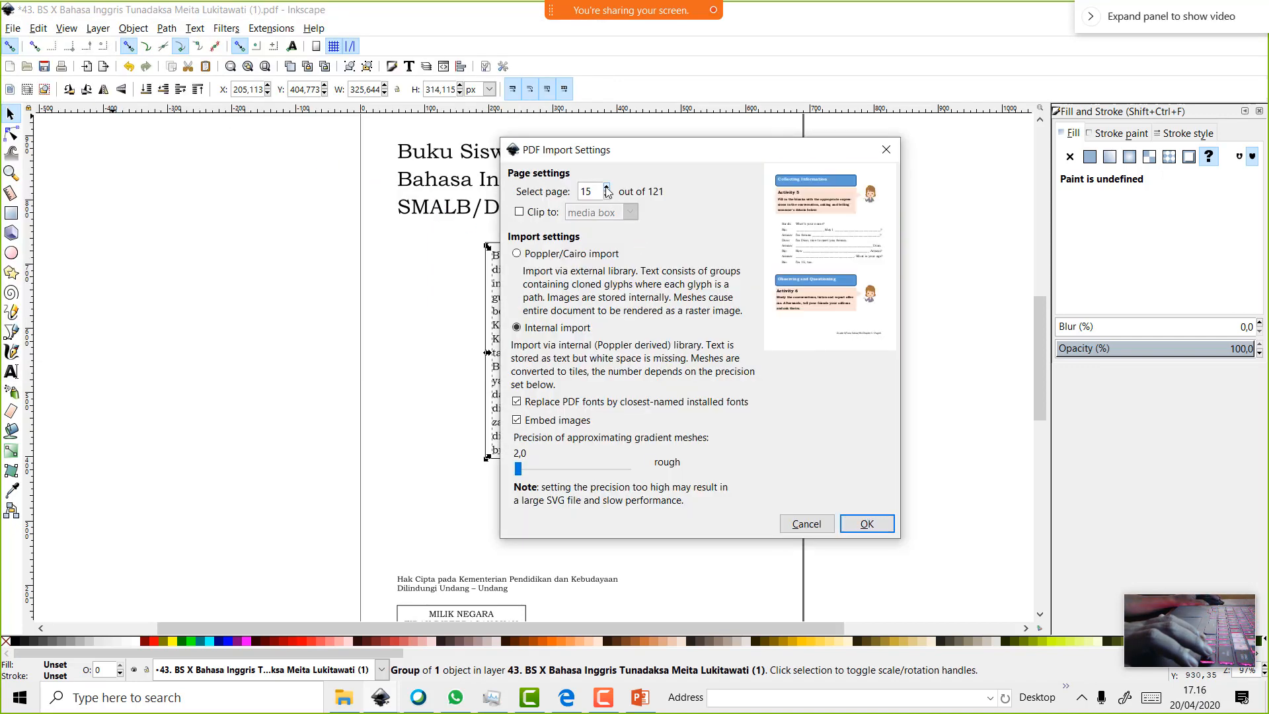
click(606, 187)
click(607, 188)
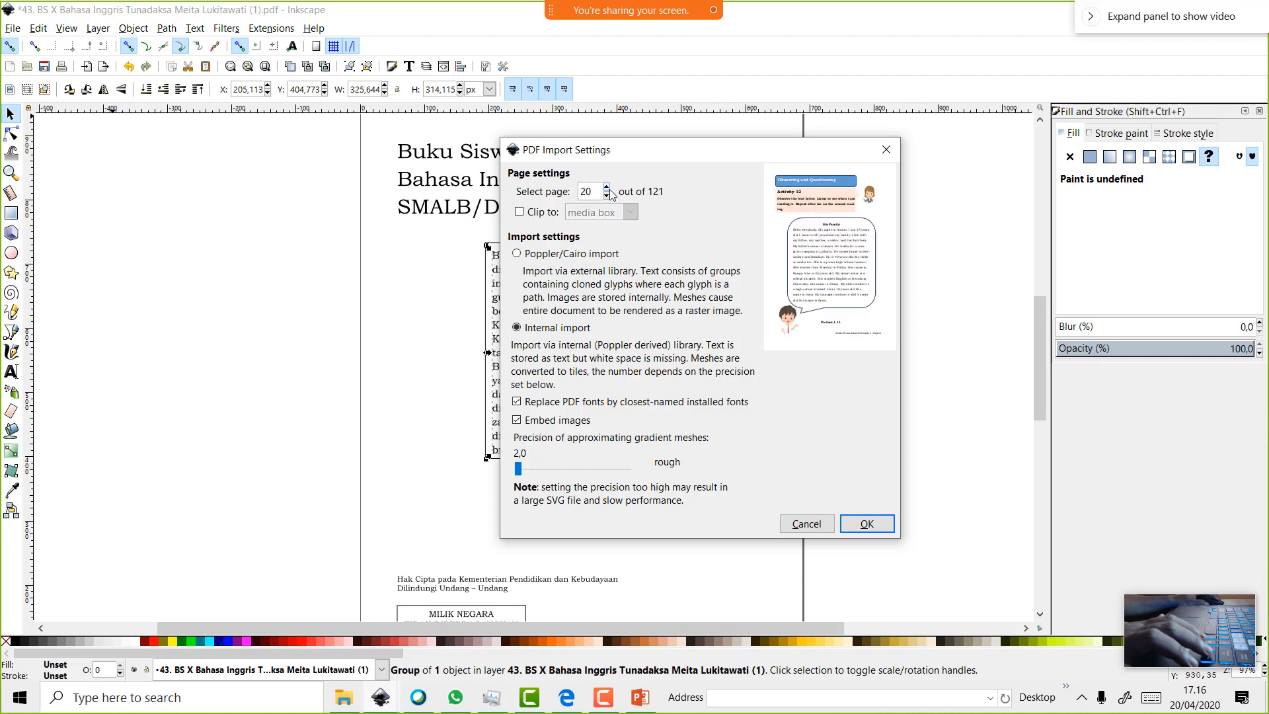
click(607, 195)
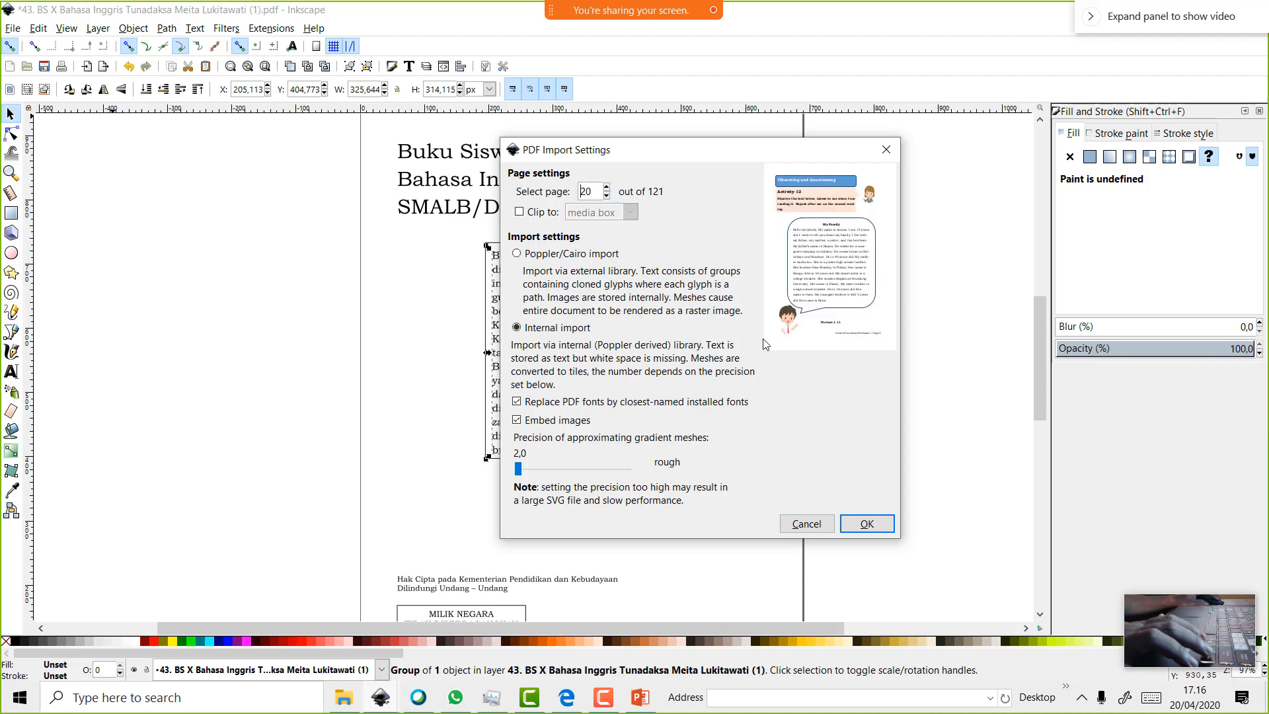
click(874, 525)
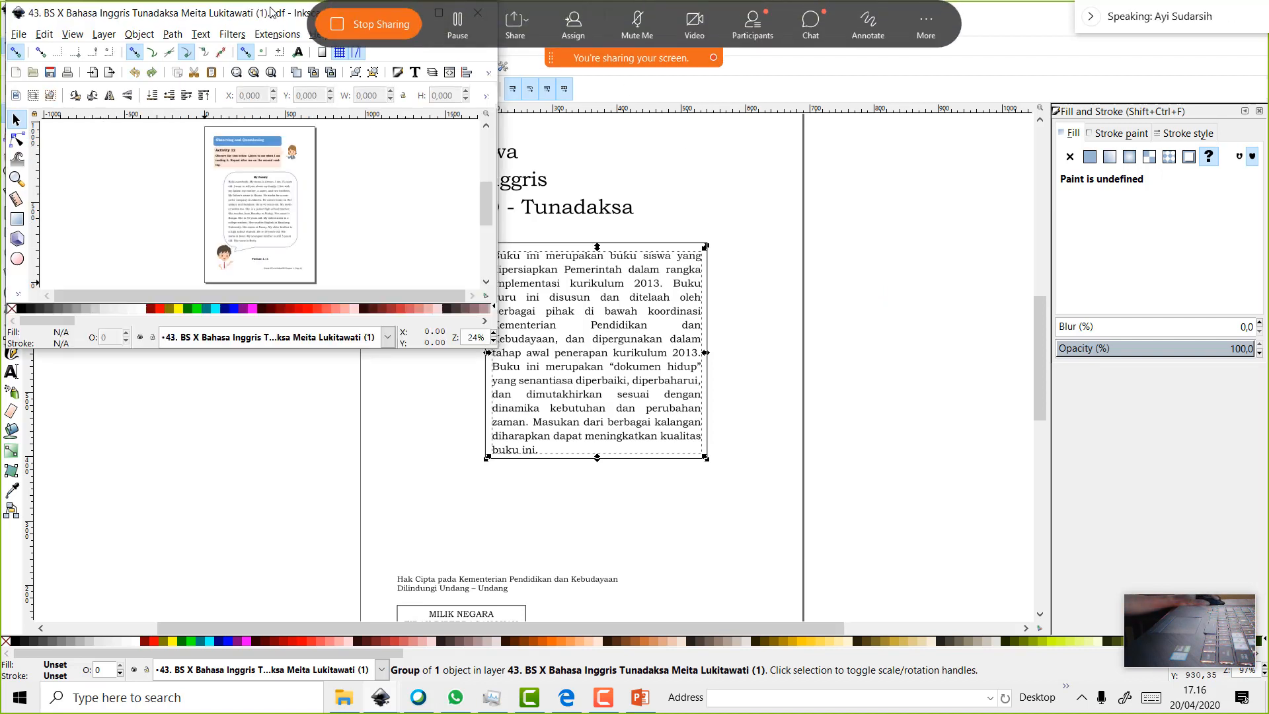
drag(202, 10, 295, 168)
click(531, 172)
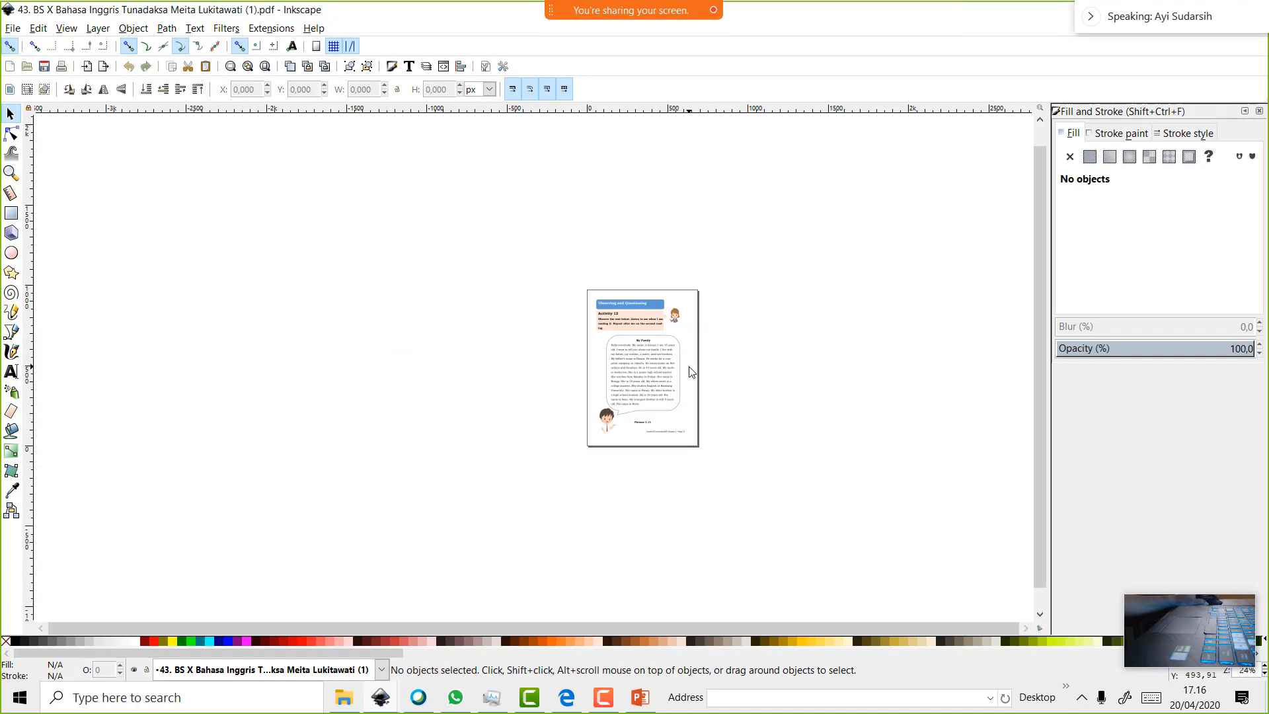
scroll(687, 357, up, 4)
scroll(623, 291, up, 3)
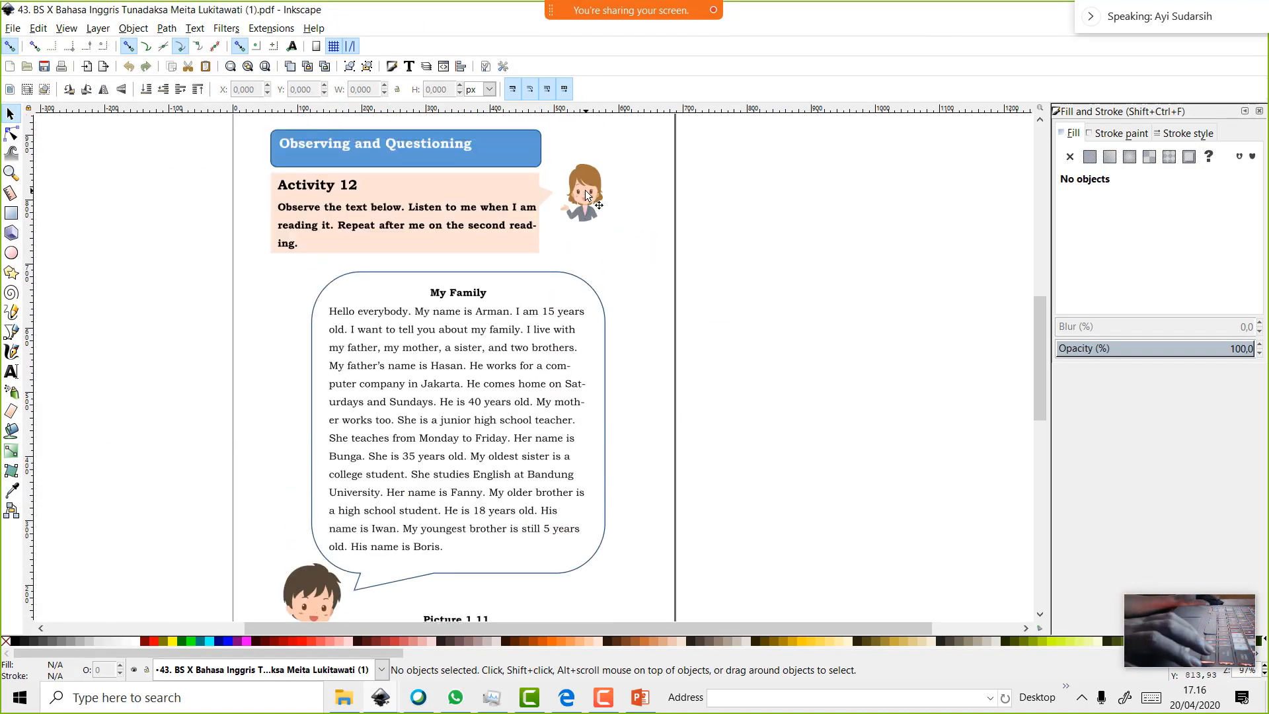
click(590, 195)
drag(590, 195, 712, 210)
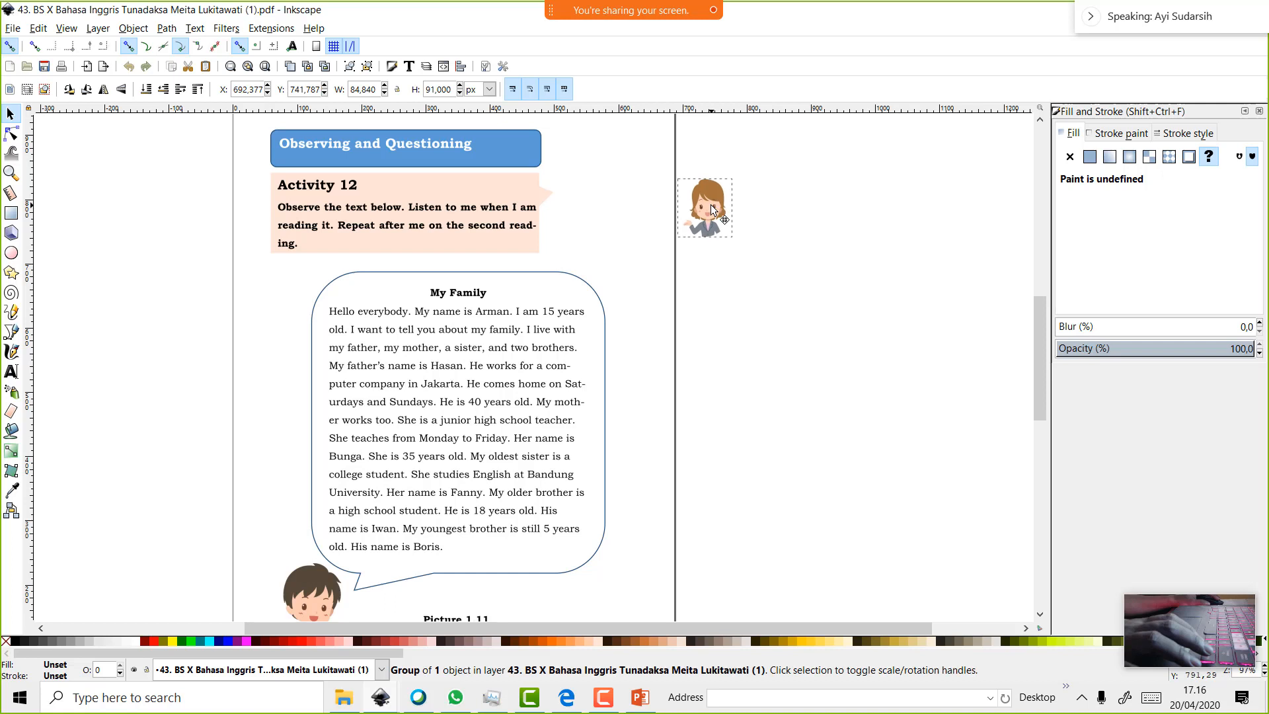
click(497, 217)
right_click(497, 217)
click(439, 219)
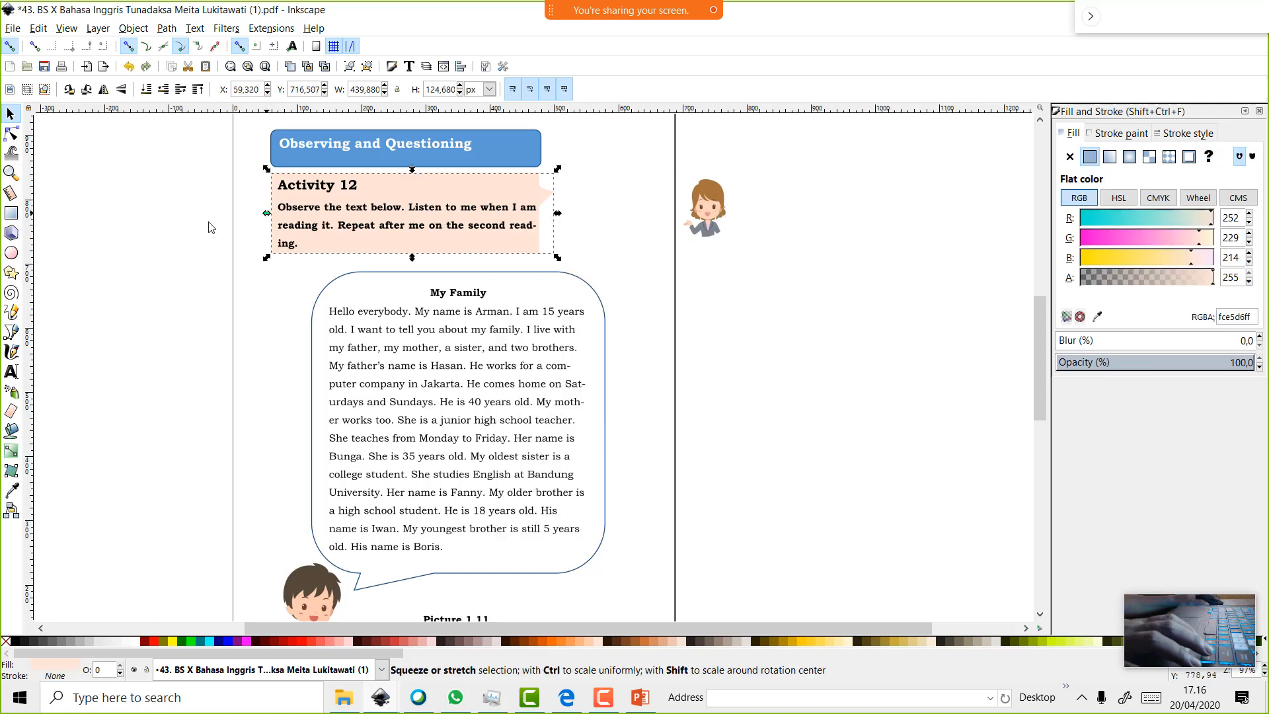
click(11, 372)
click(321, 227)
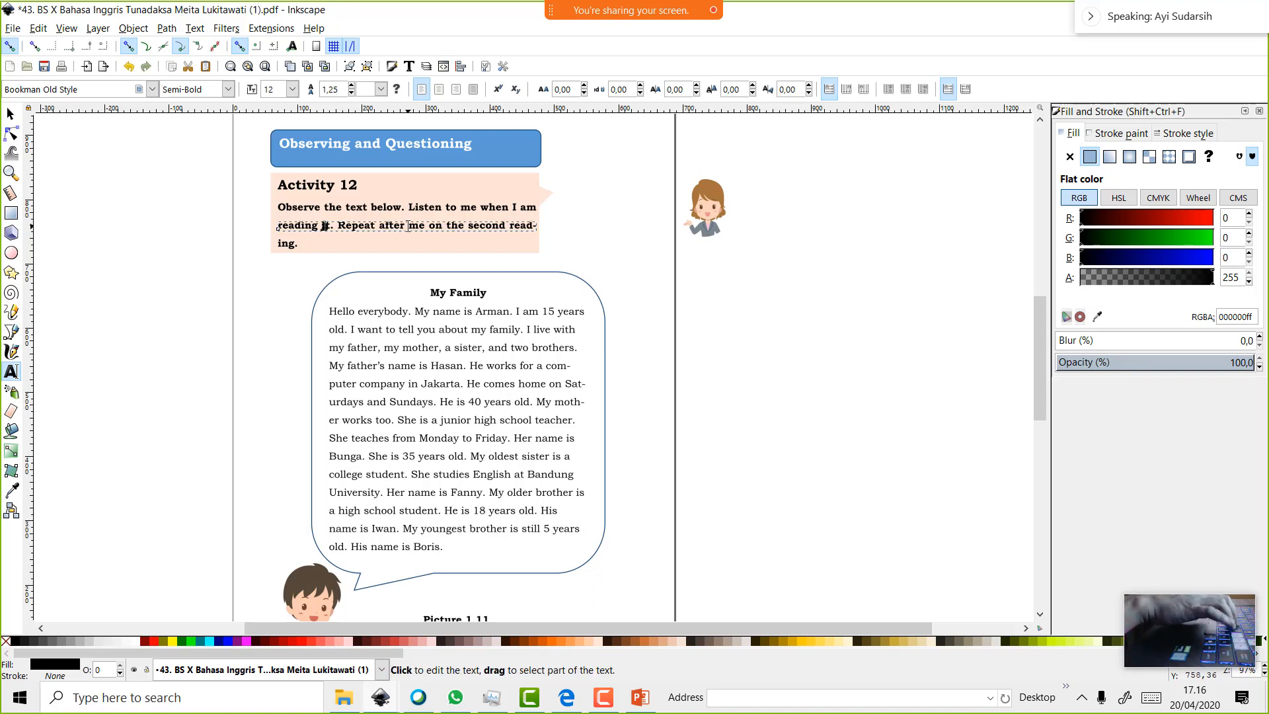
drag(372, 227, 489, 236)
key(Delete)
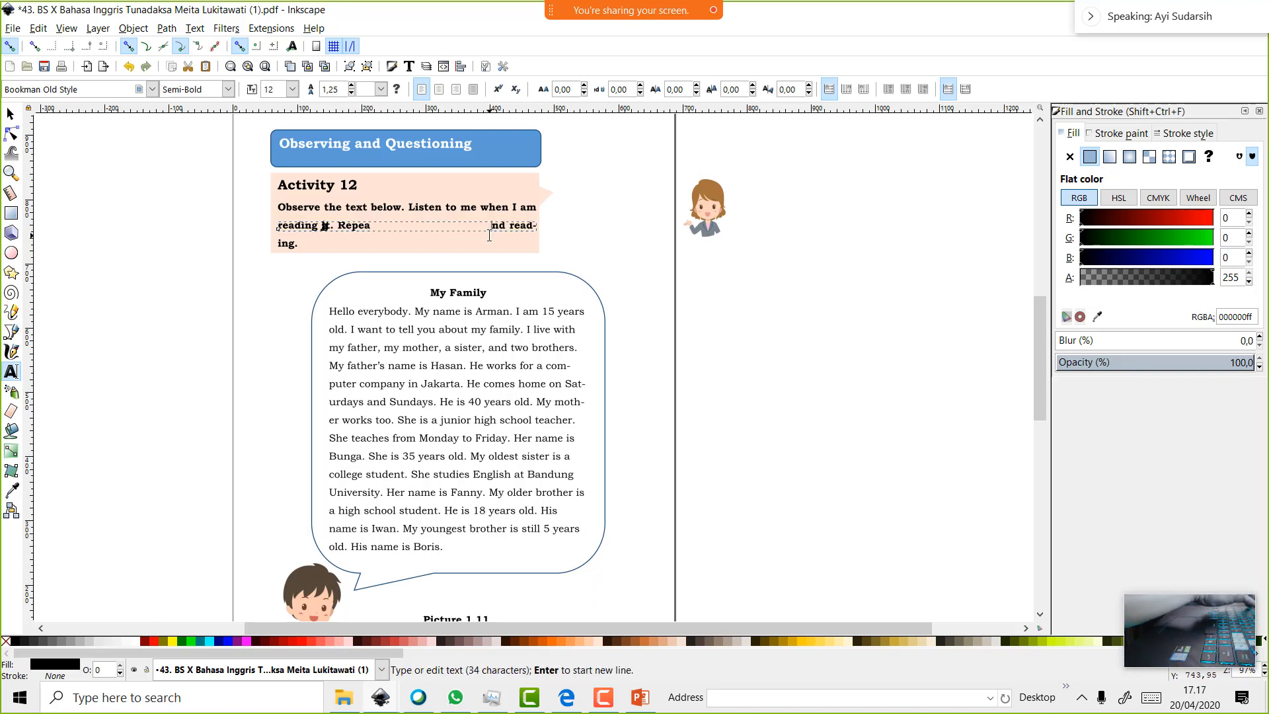
drag(697, 219, 592, 224)
click(12, 115)
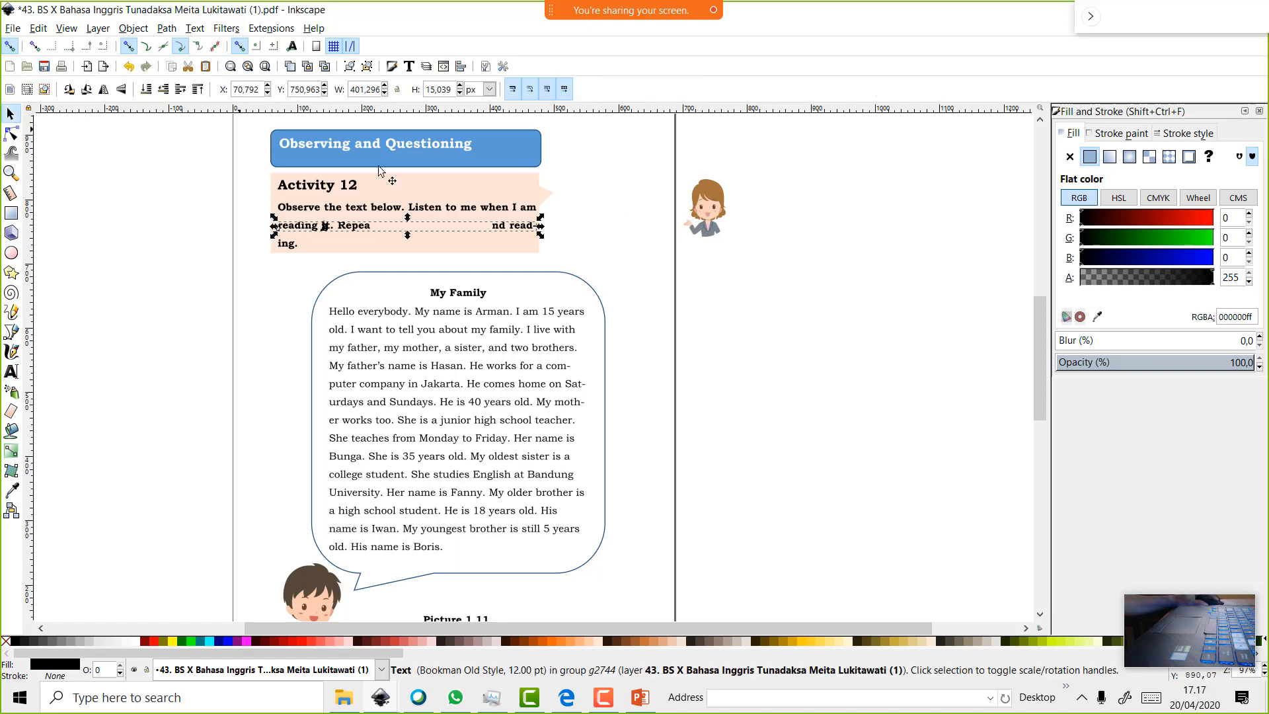
drag(717, 212, 663, 209)
scroll(652, 259, up, 2)
right_click(634, 232)
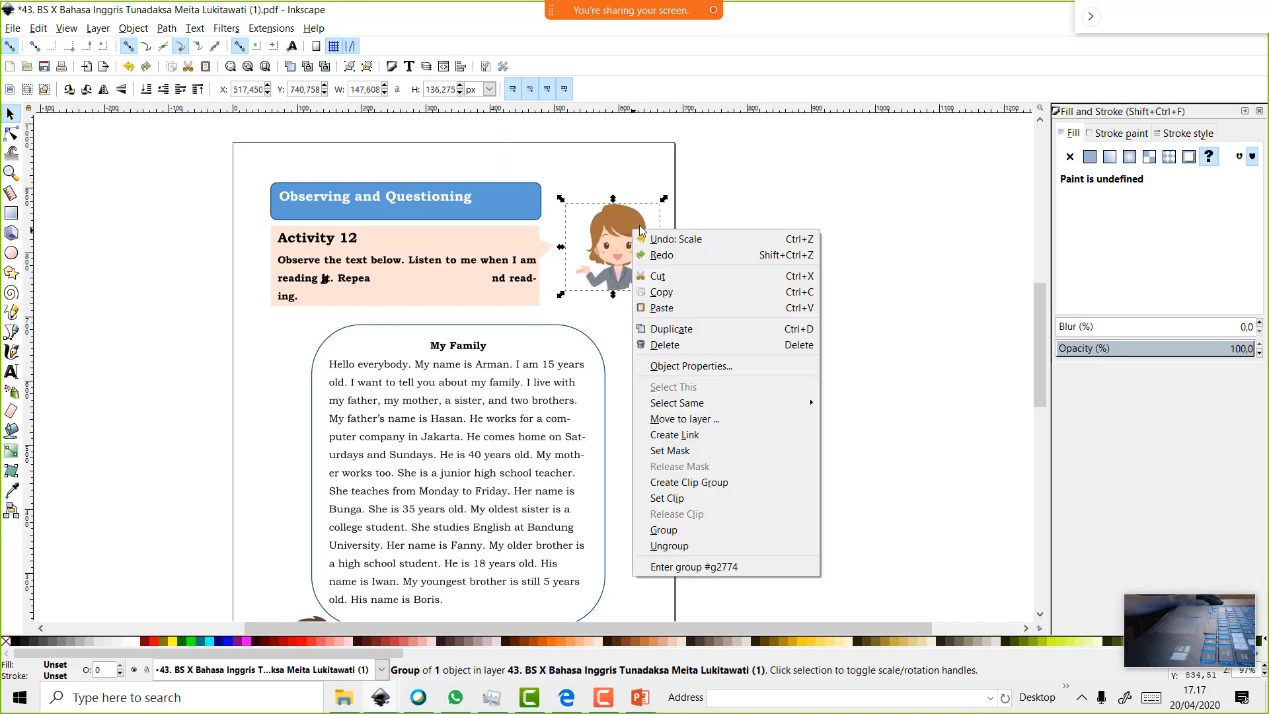
key(Escape)
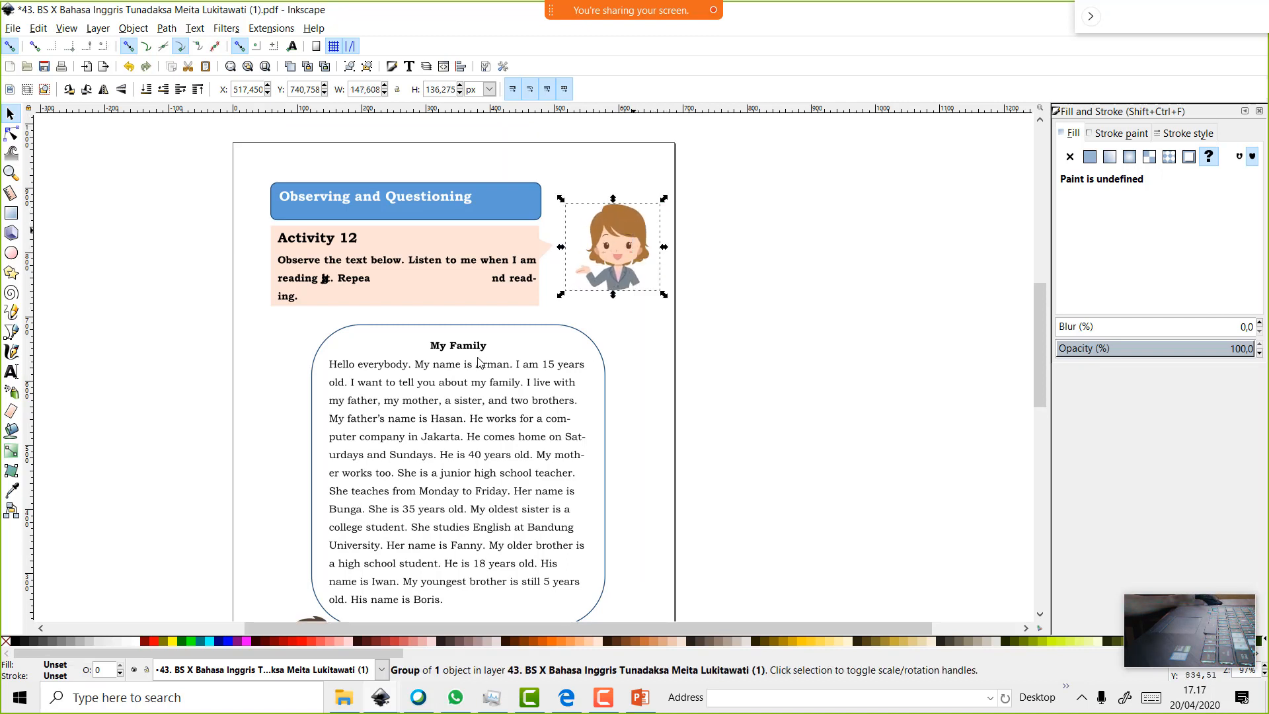
key(Escape)
scroll(466, 371, down, 6)
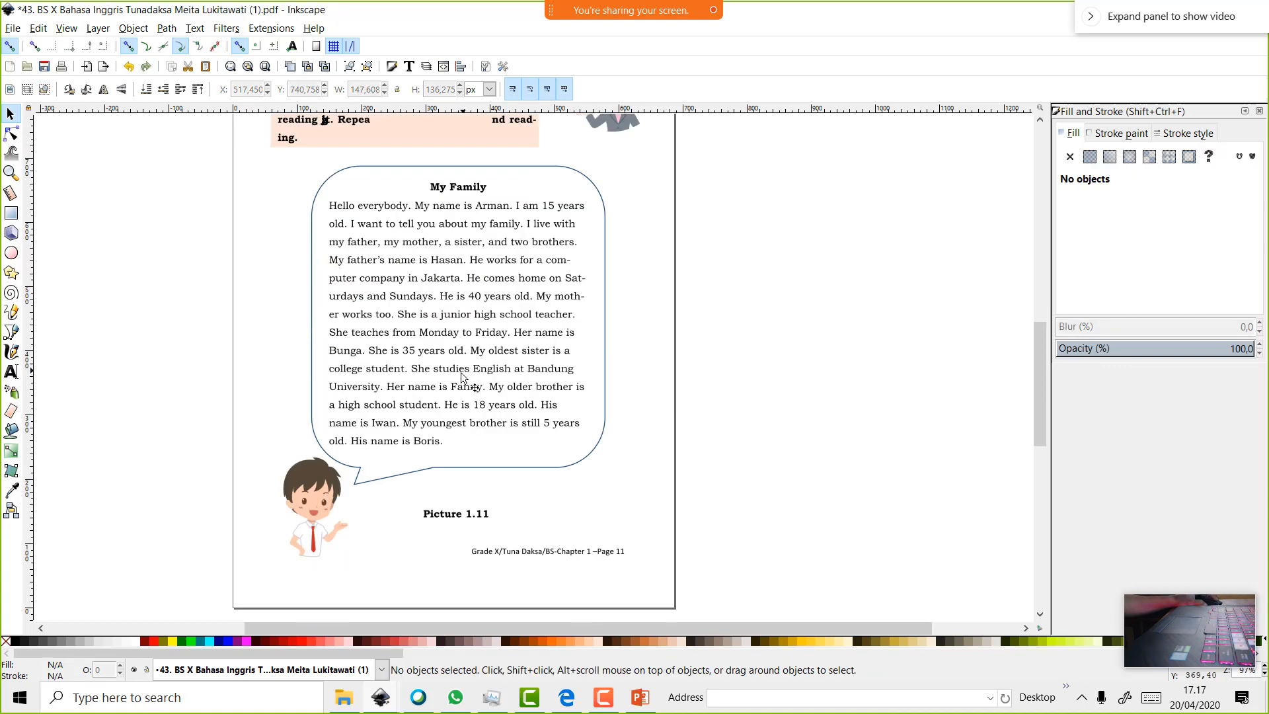
click(463, 374)
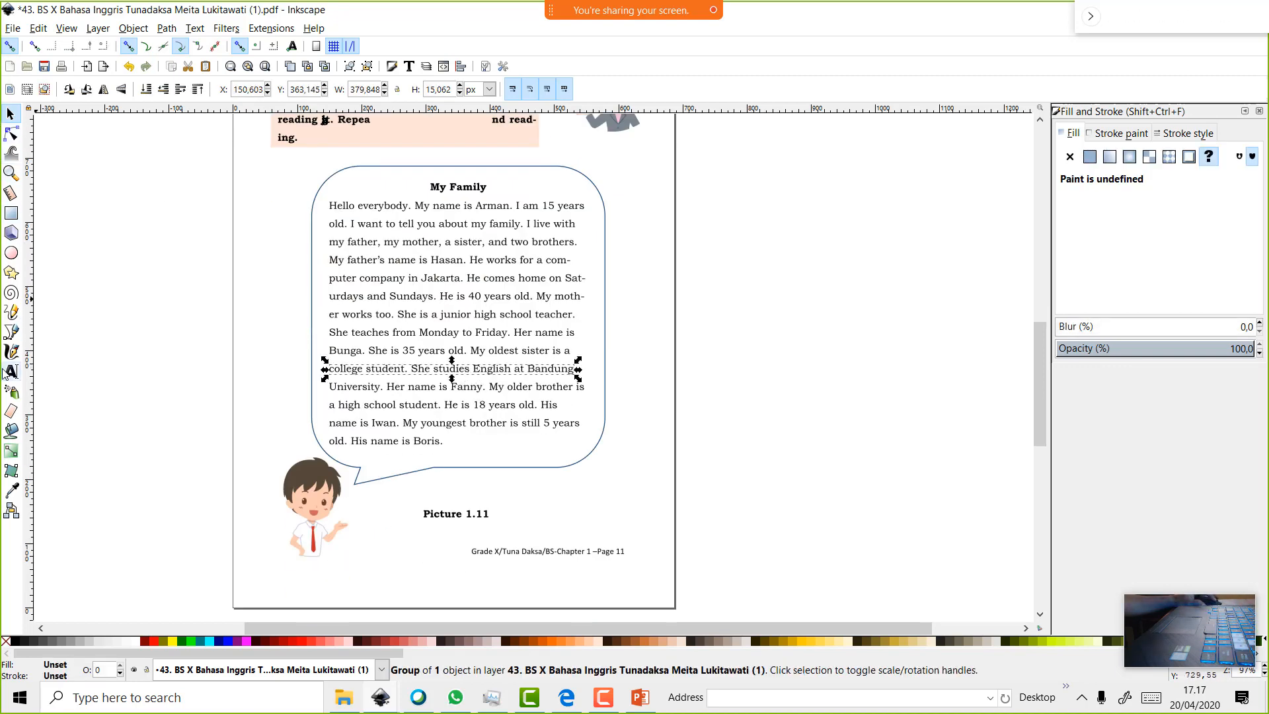
key(3)
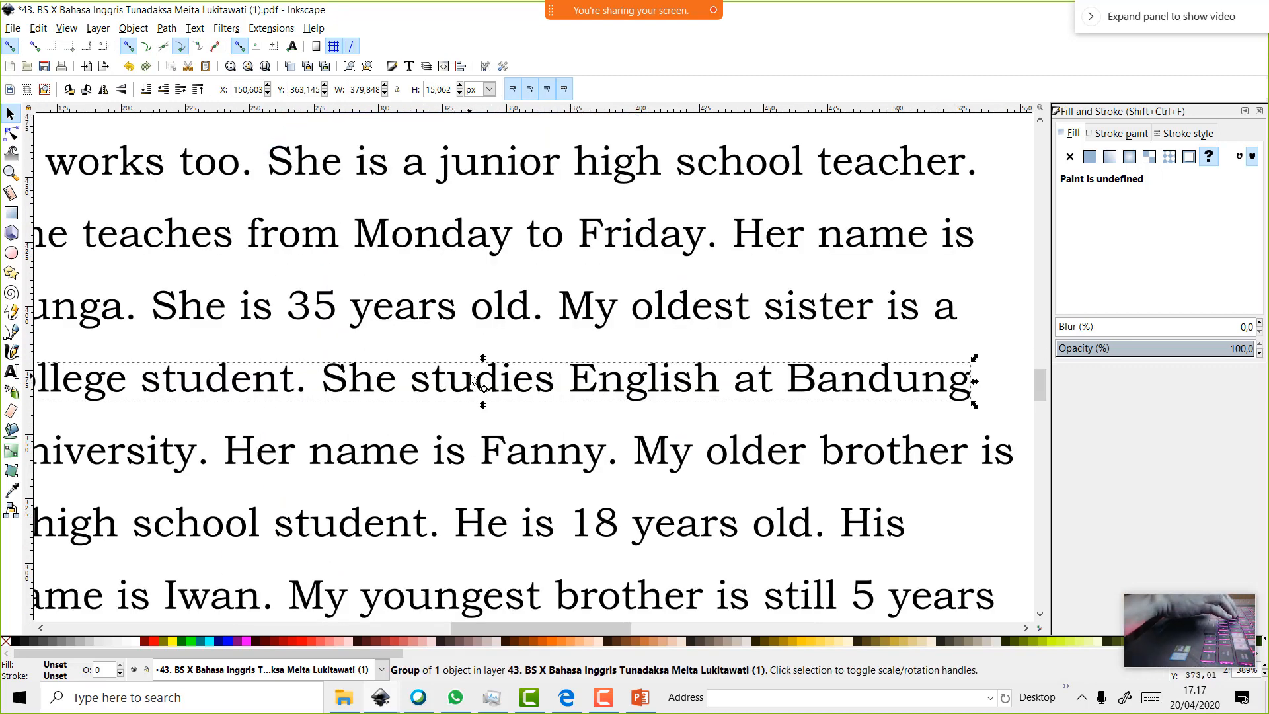
click(476, 381)
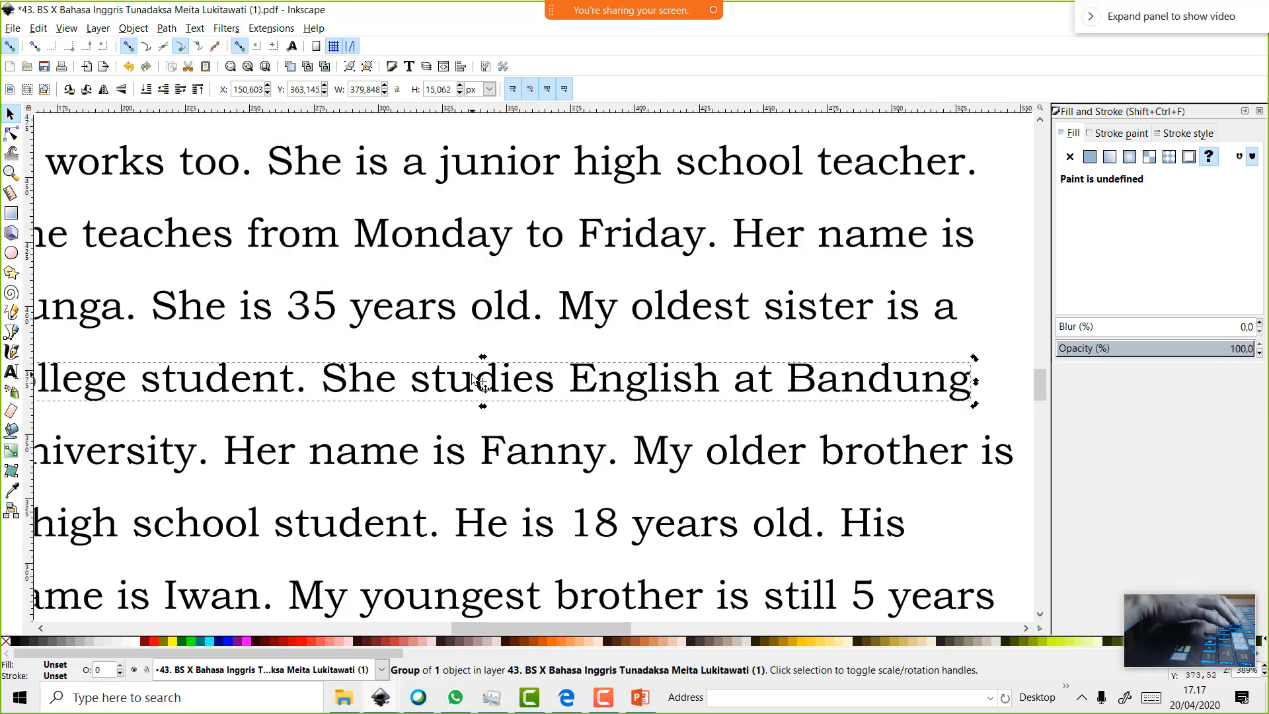
scroll(473, 376, down, 15)
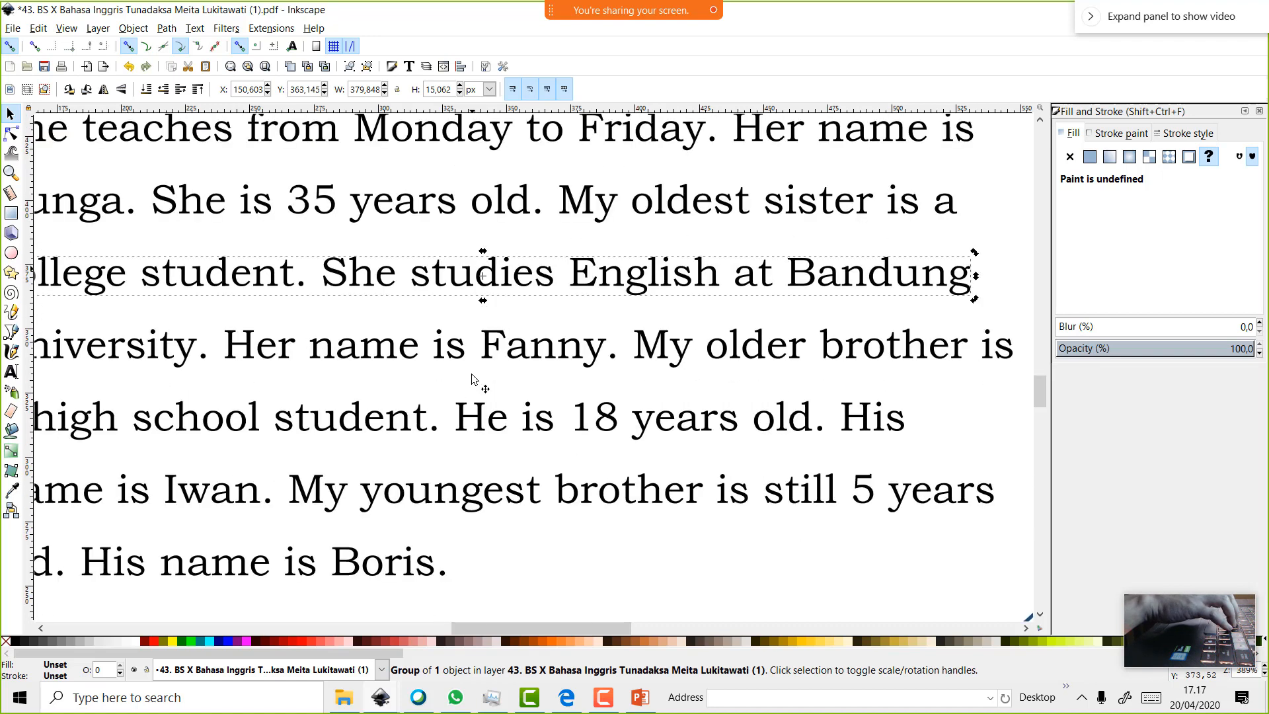
scroll(472, 404, down, 5)
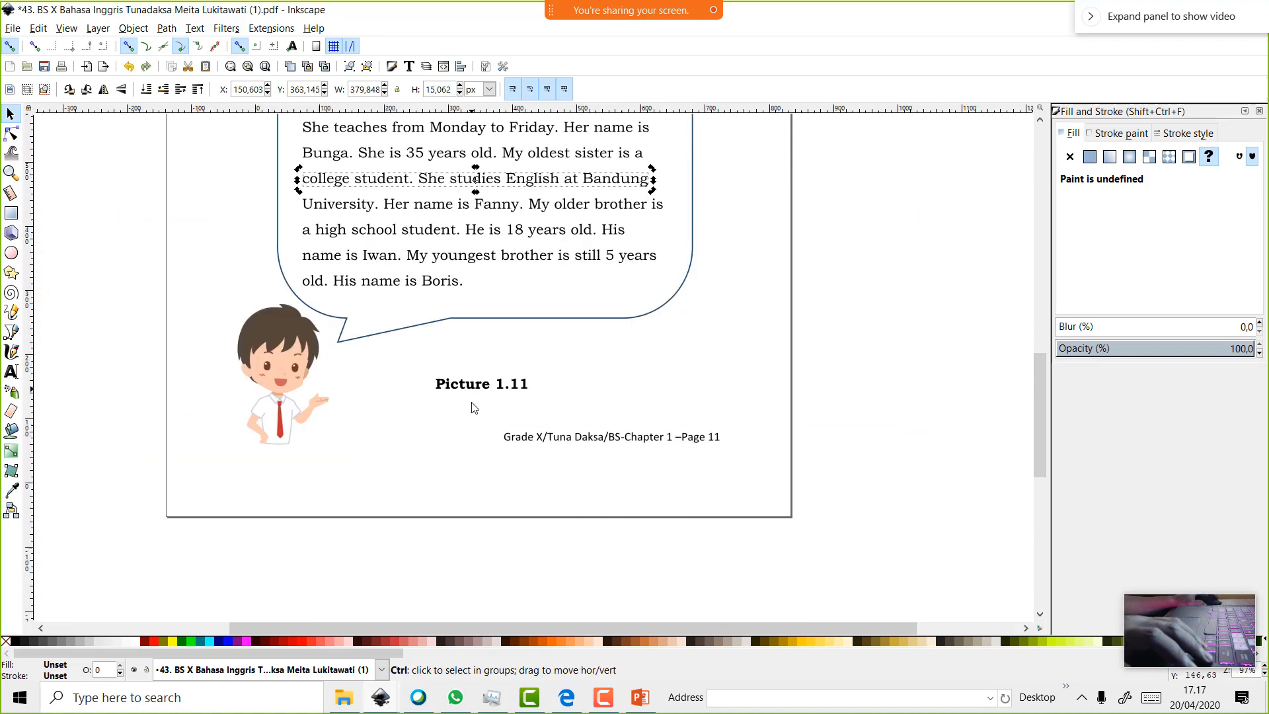
Draw a wide grey rectangle along the page bottom beneath the footer
click(11, 213)
drag(327, 428, 616, 454)
click(704, 428)
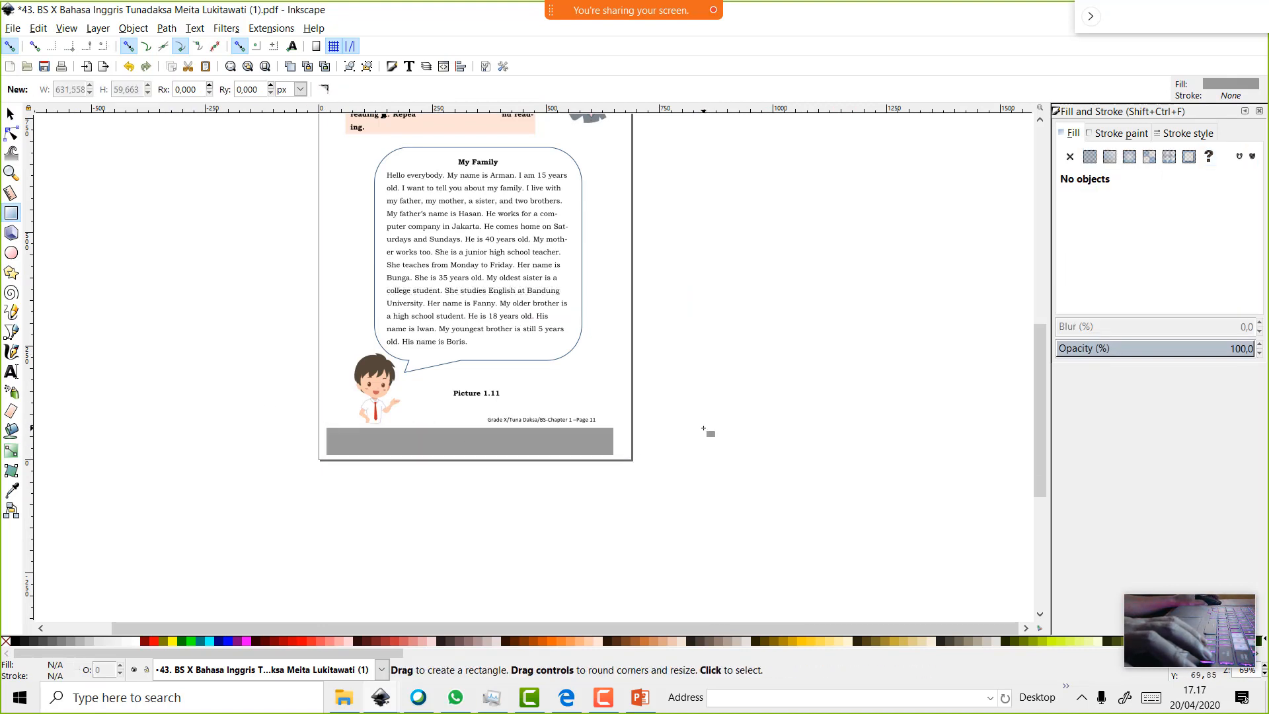
scroll(704, 428, up, 3)
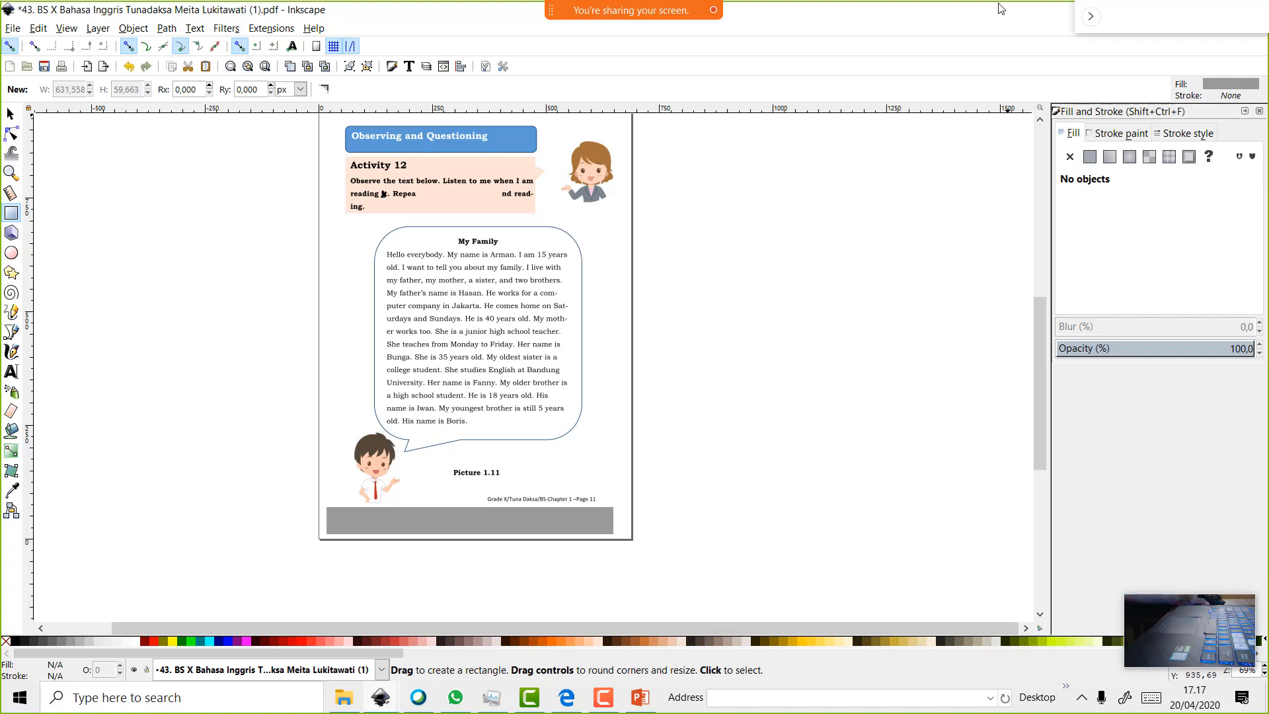
mouse_move(634, 10)
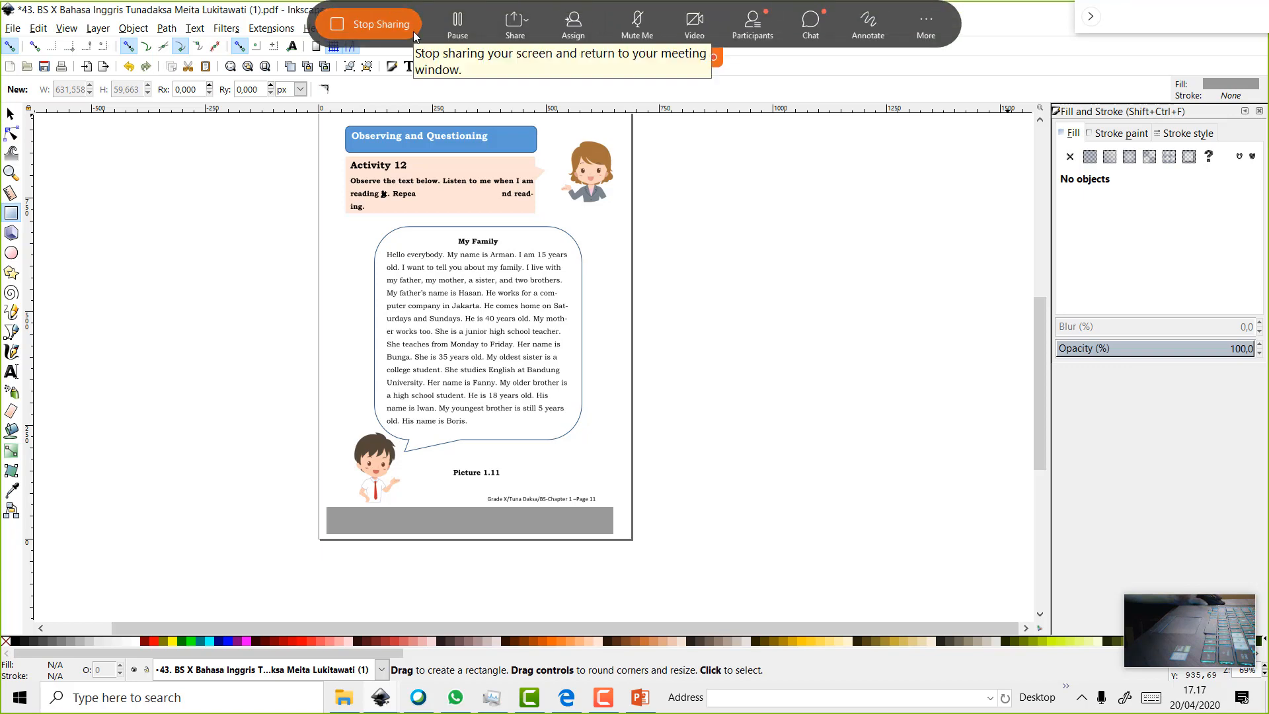
Stop the Webex screen share, then share Screen 1 again
click(406, 30)
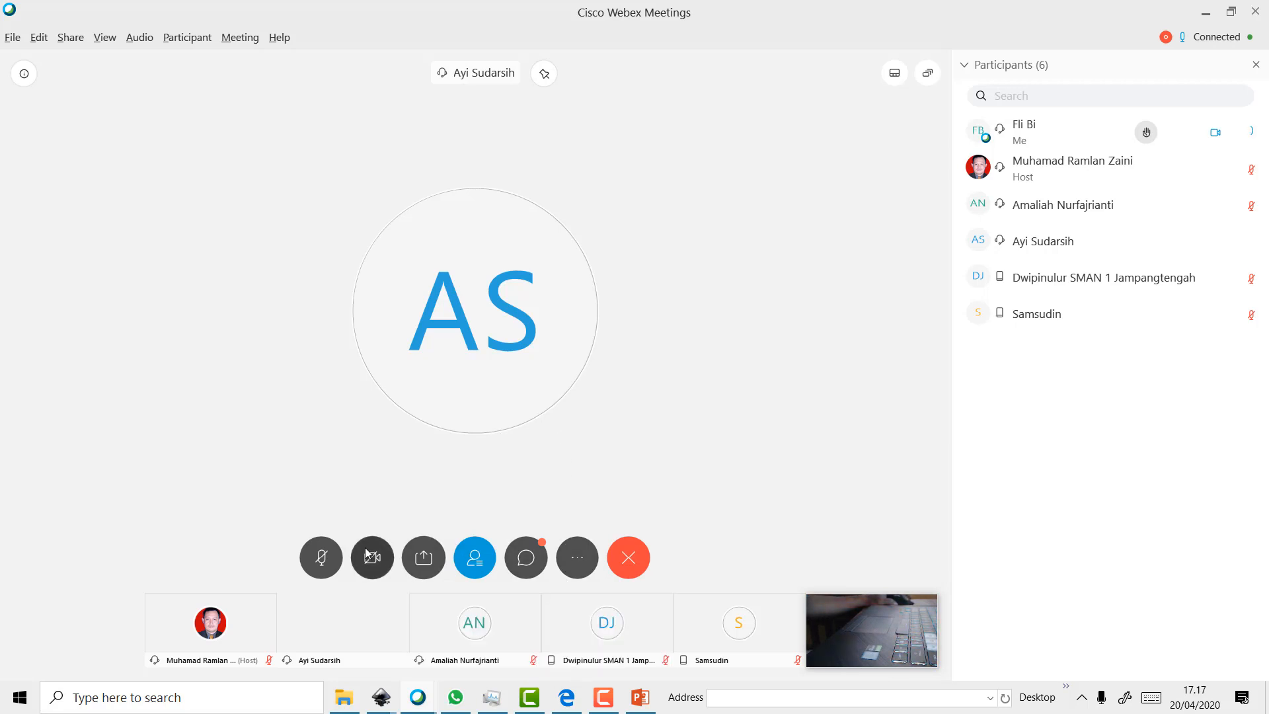
click(424, 557)
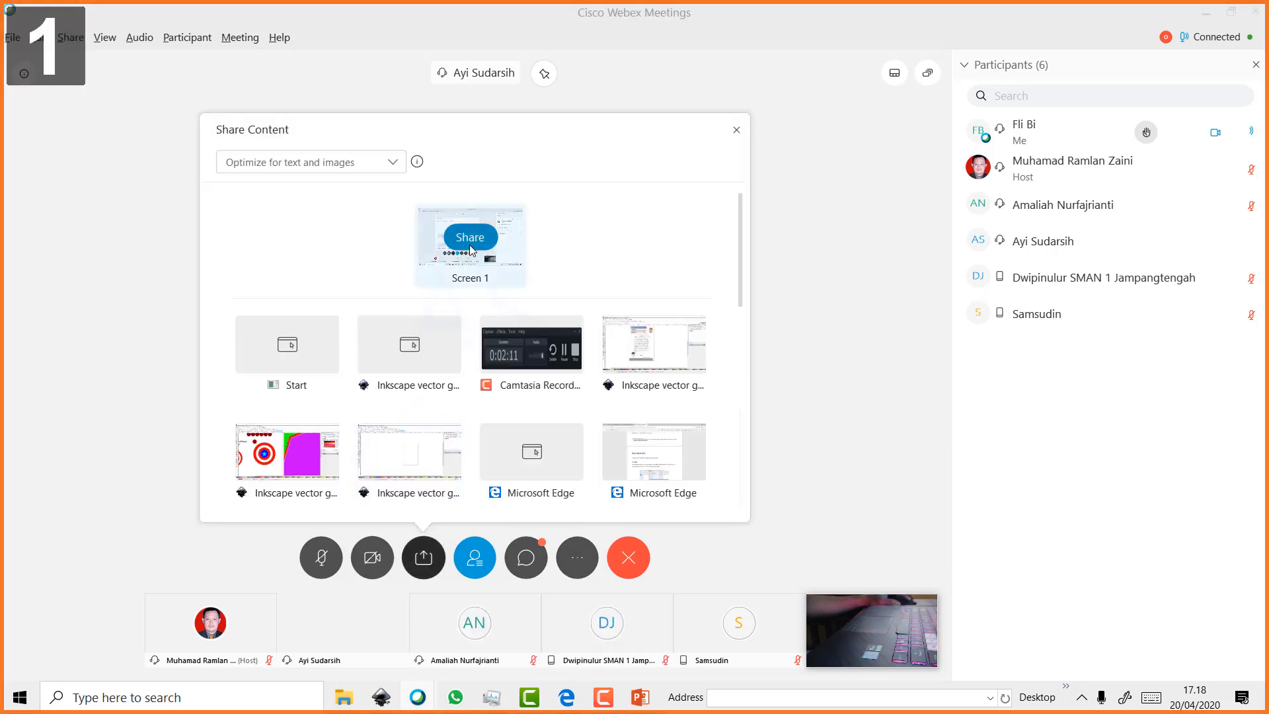
click(470, 238)
mouse_move(448, 684)
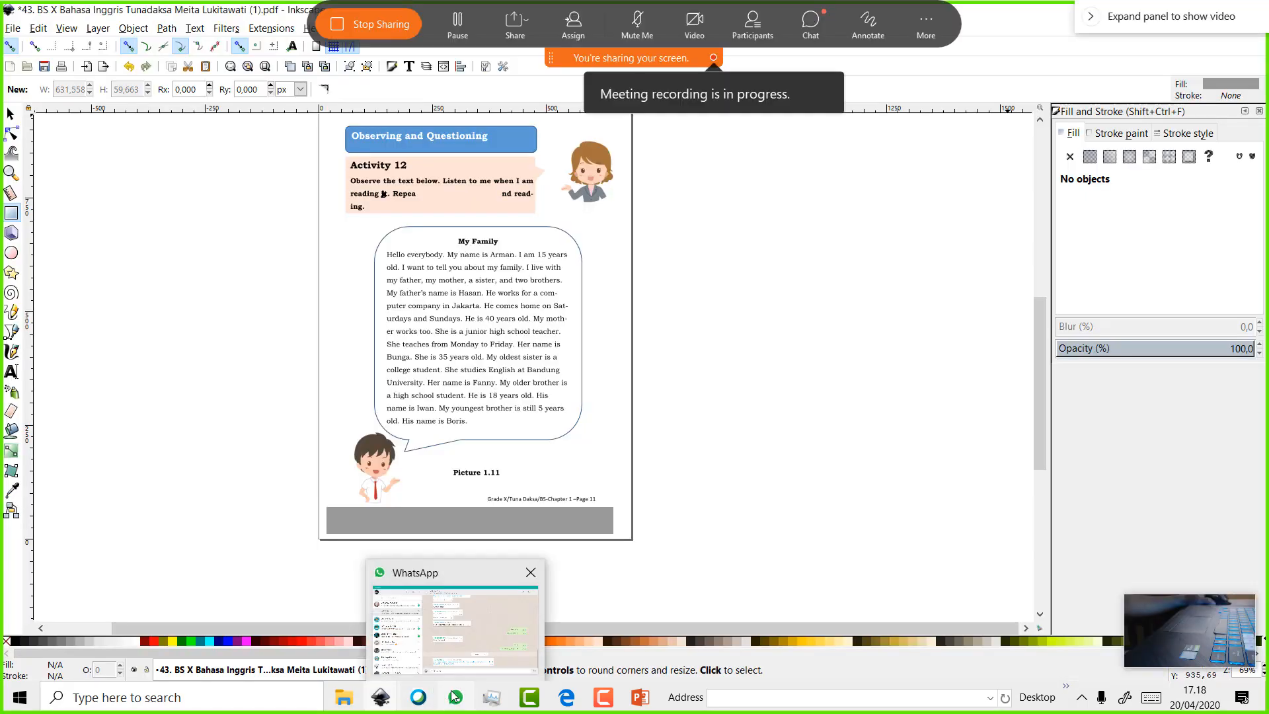
Search for shutterstock in Edge and open the first result
click(568, 701)
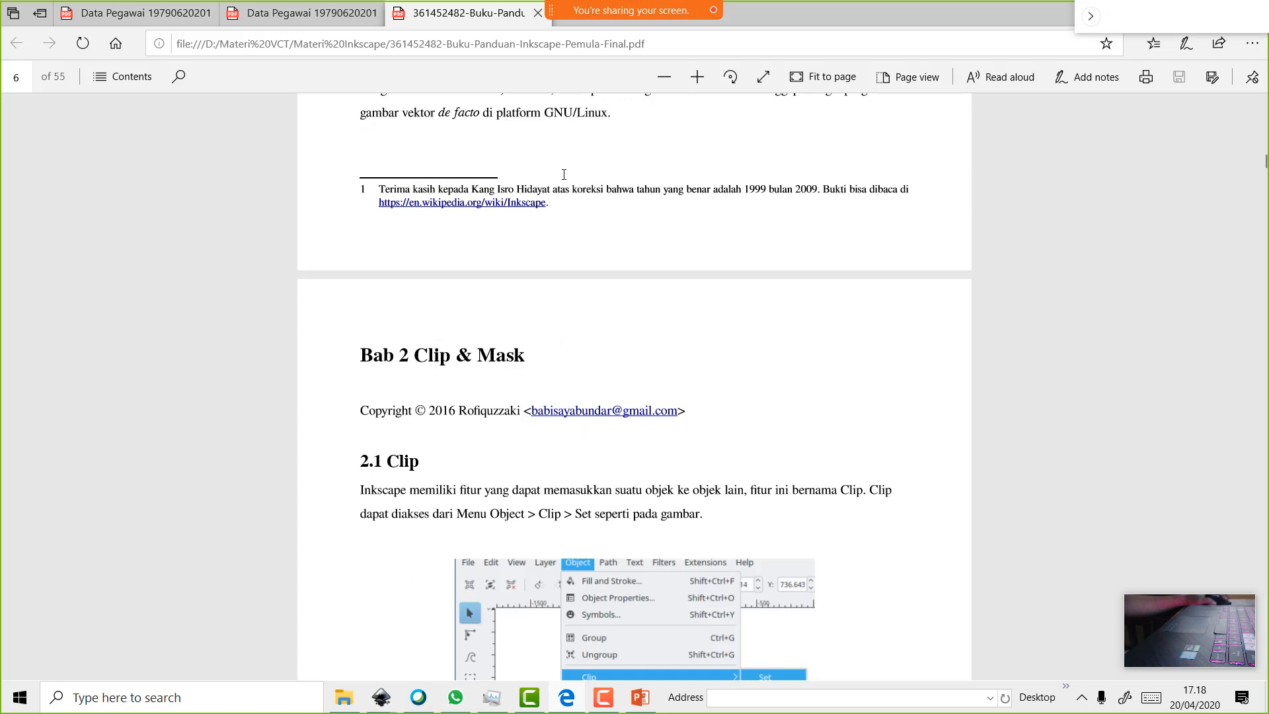
click(585, 50)
text(sh)
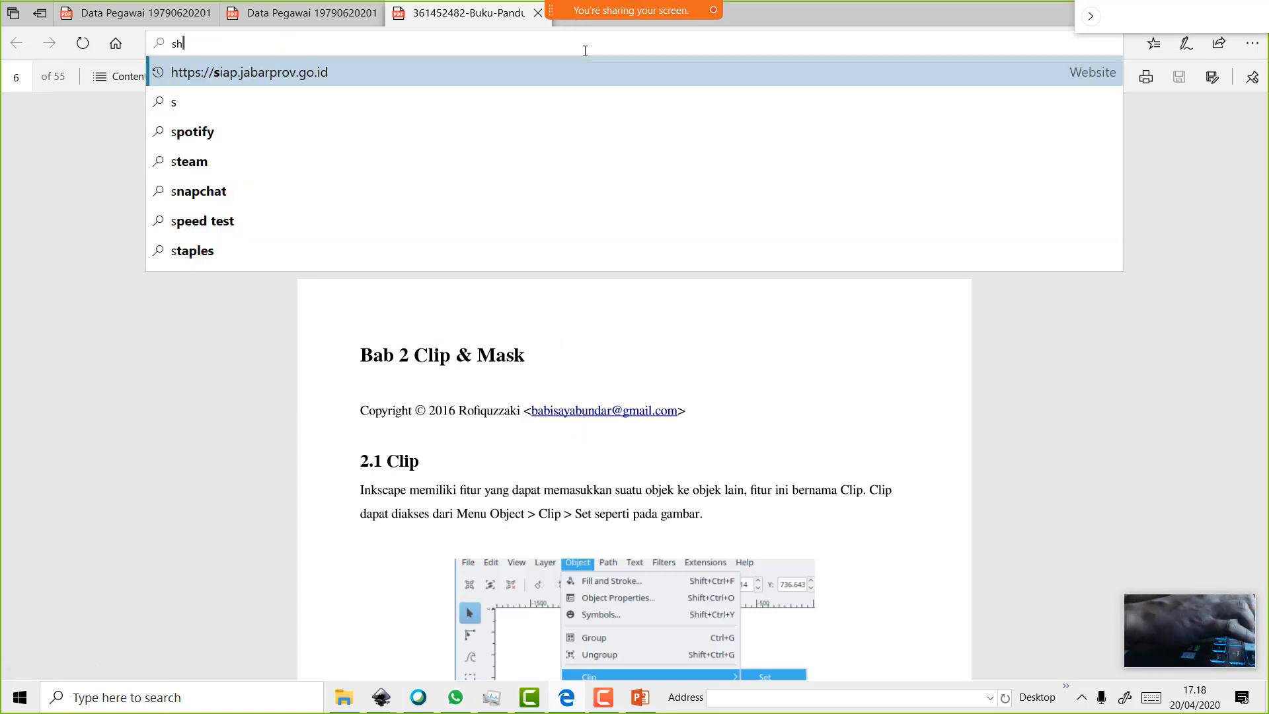
text(utte)
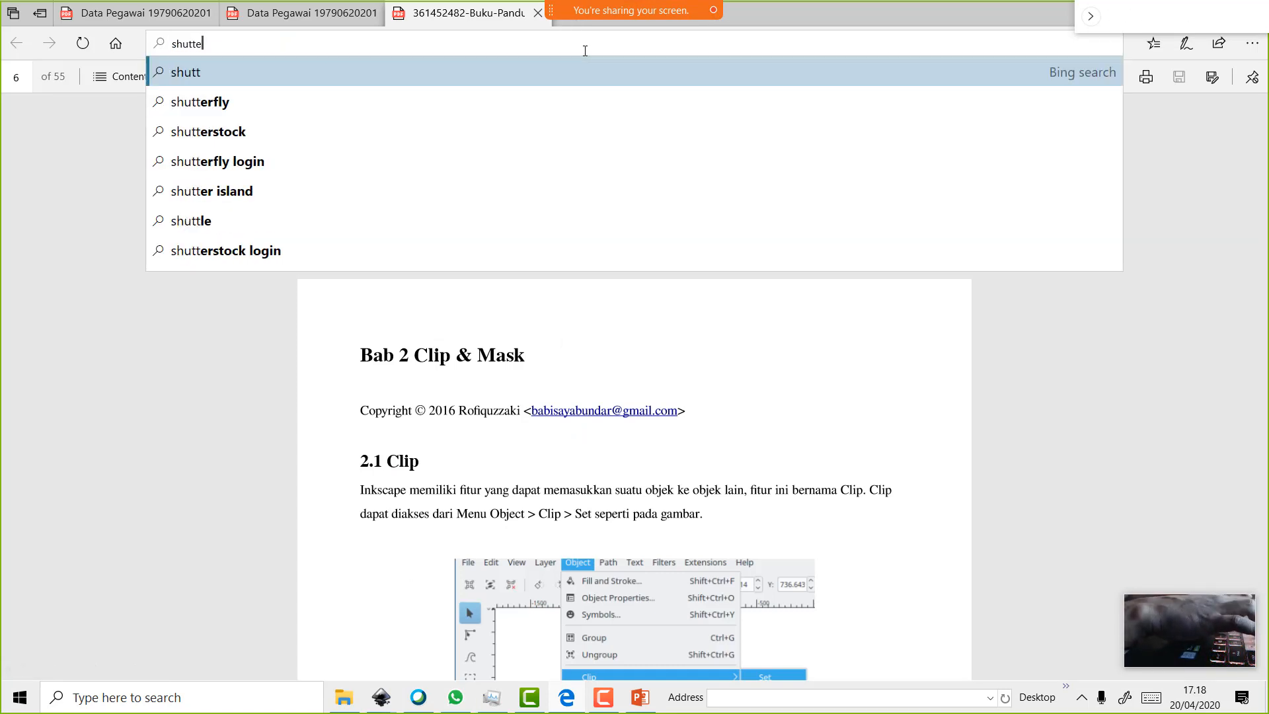
click(565, 122)
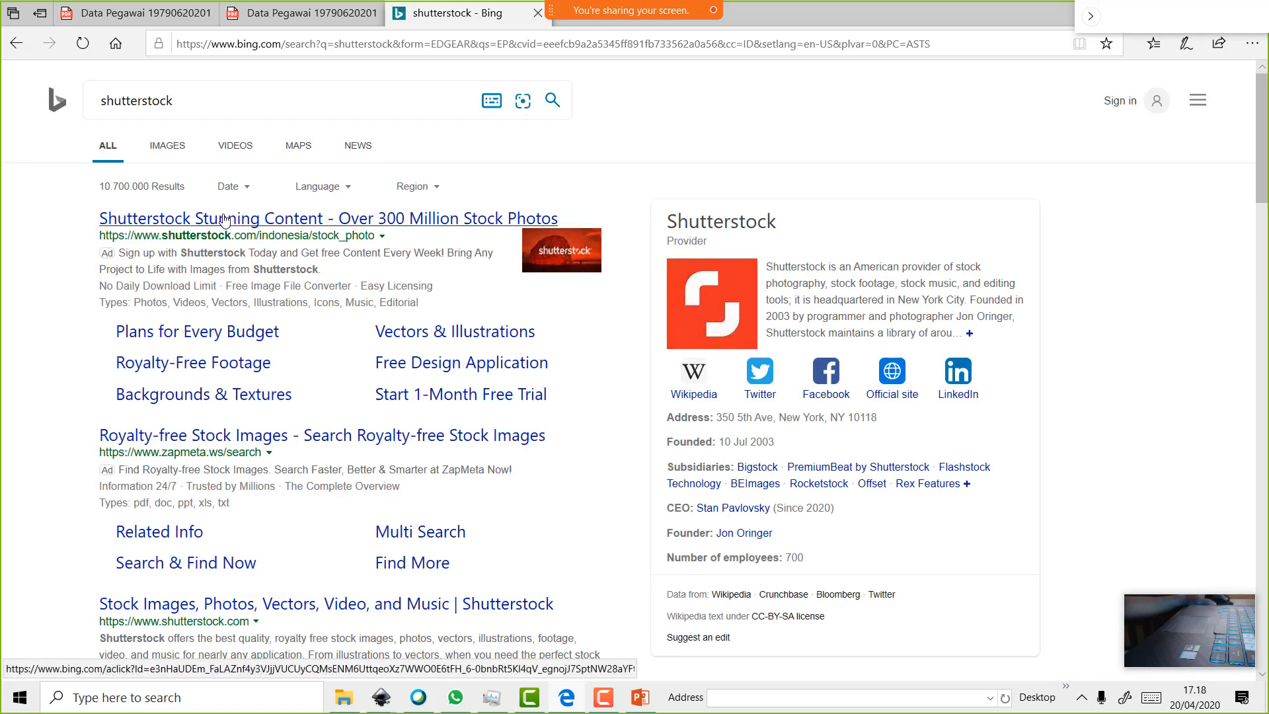
click(224, 220)
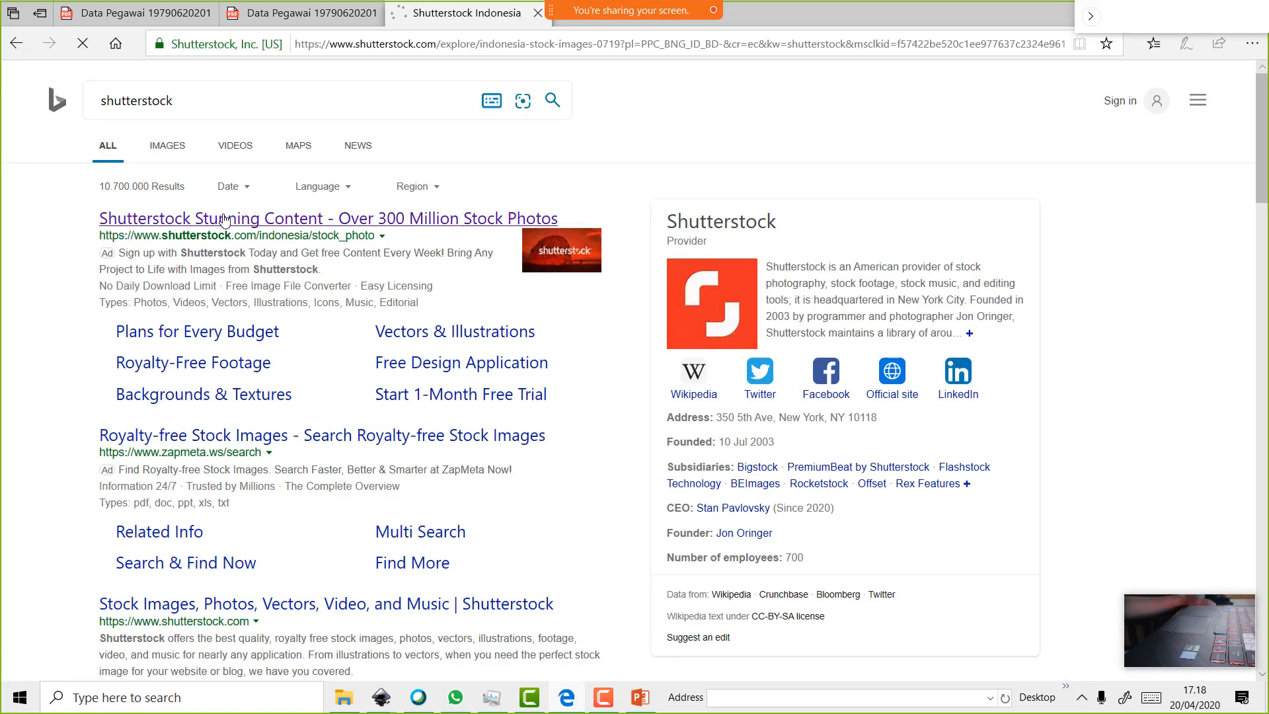
Scroll through the Shutterstock Indonesia page and restore Edge to a smaller window
scroll(424, 301, down, 15)
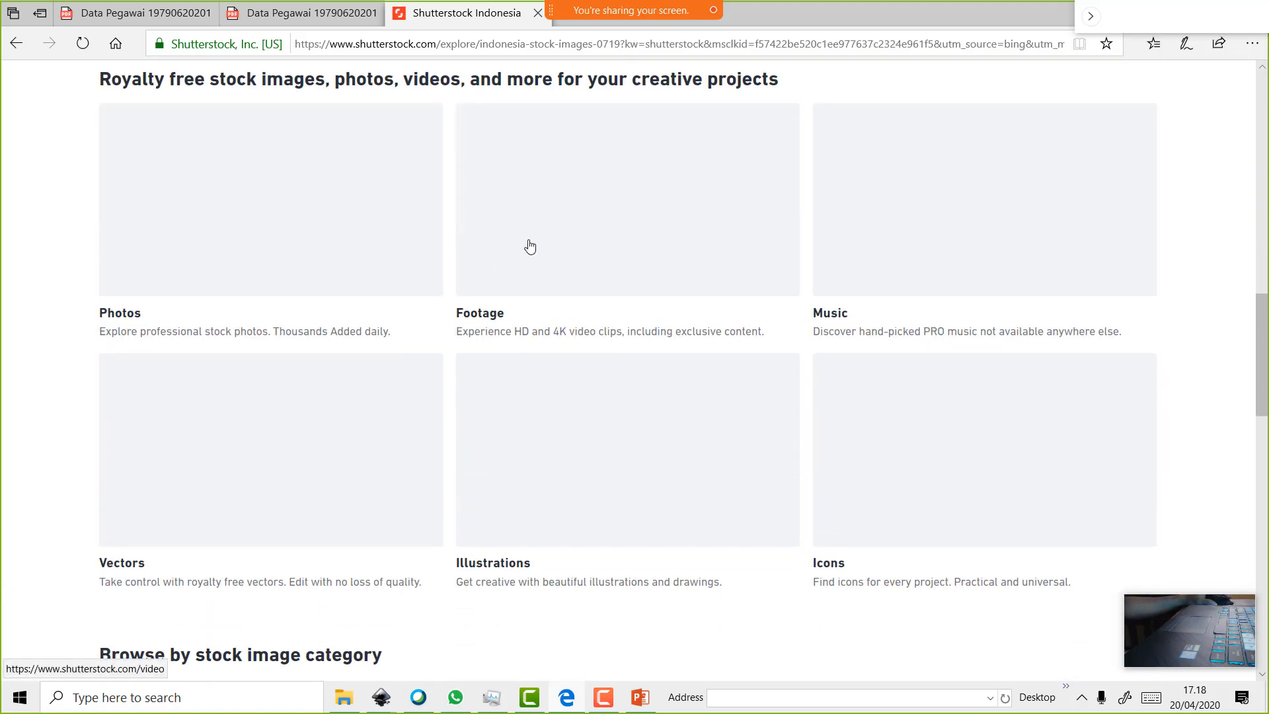
scroll(631, 286, down, 2)
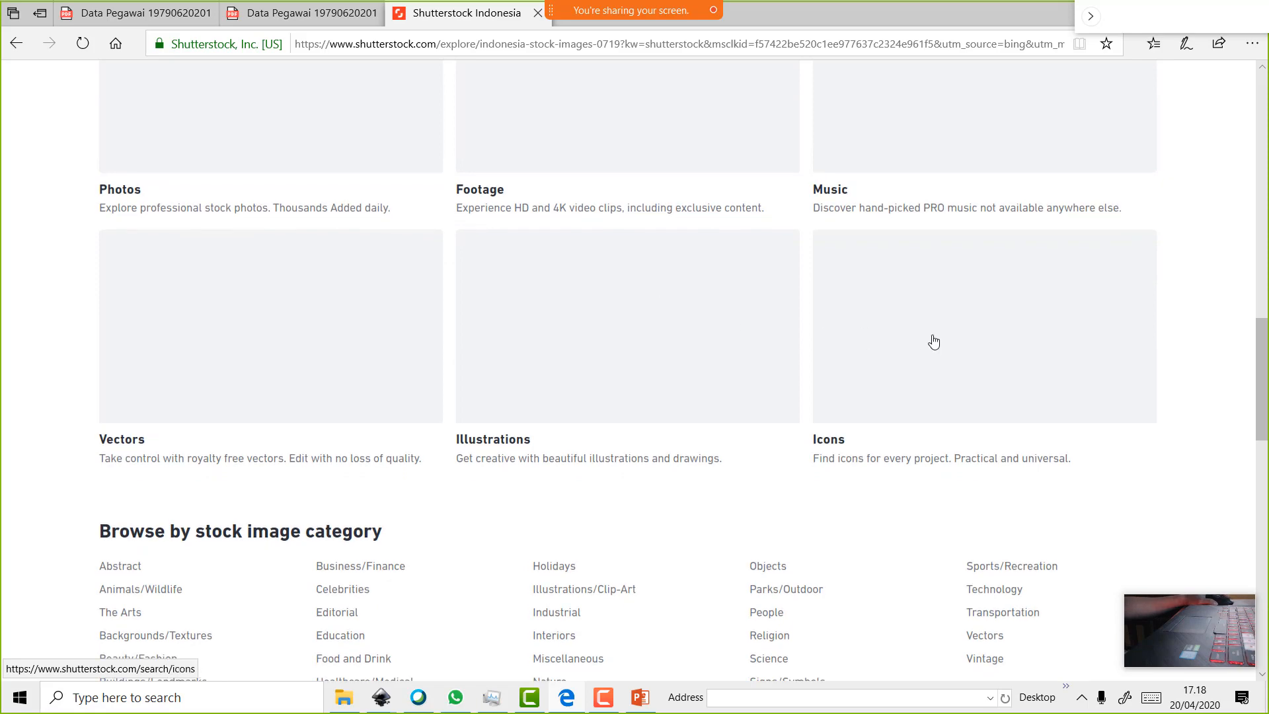
scroll(934, 342, up, 13)
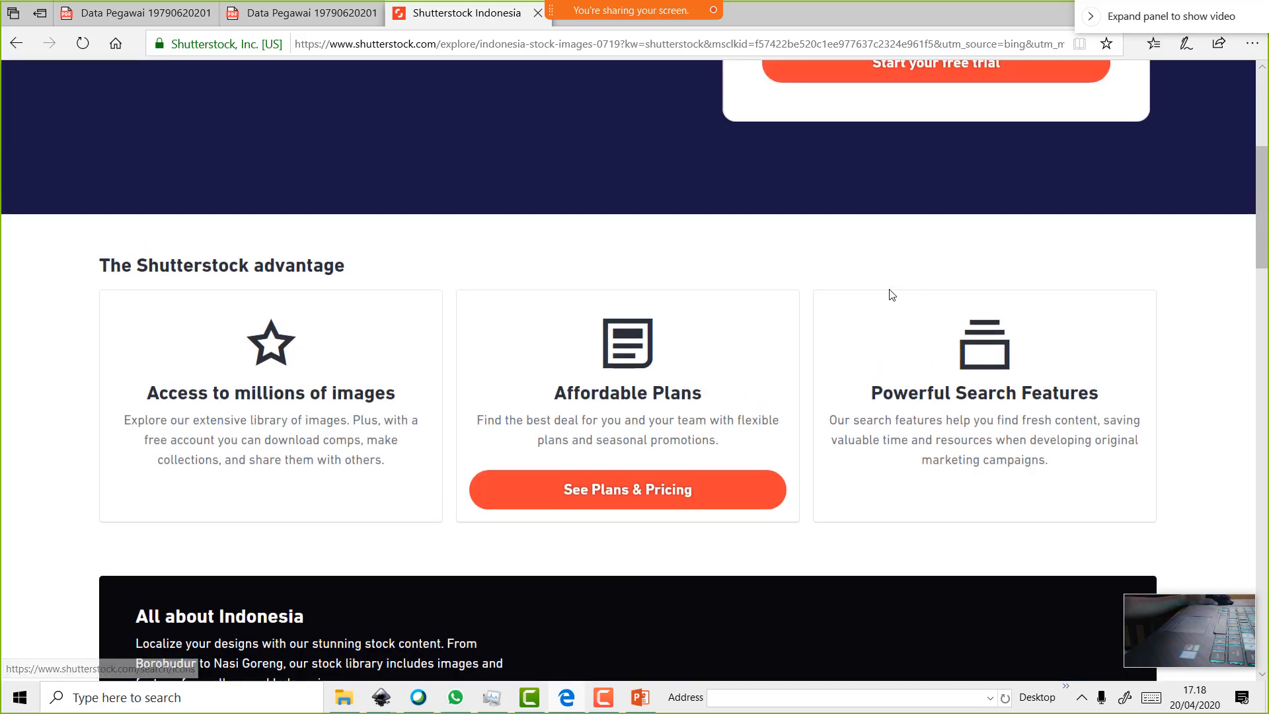
scroll(887, 292, down, 6)
scroll(831, 328, down, 6)
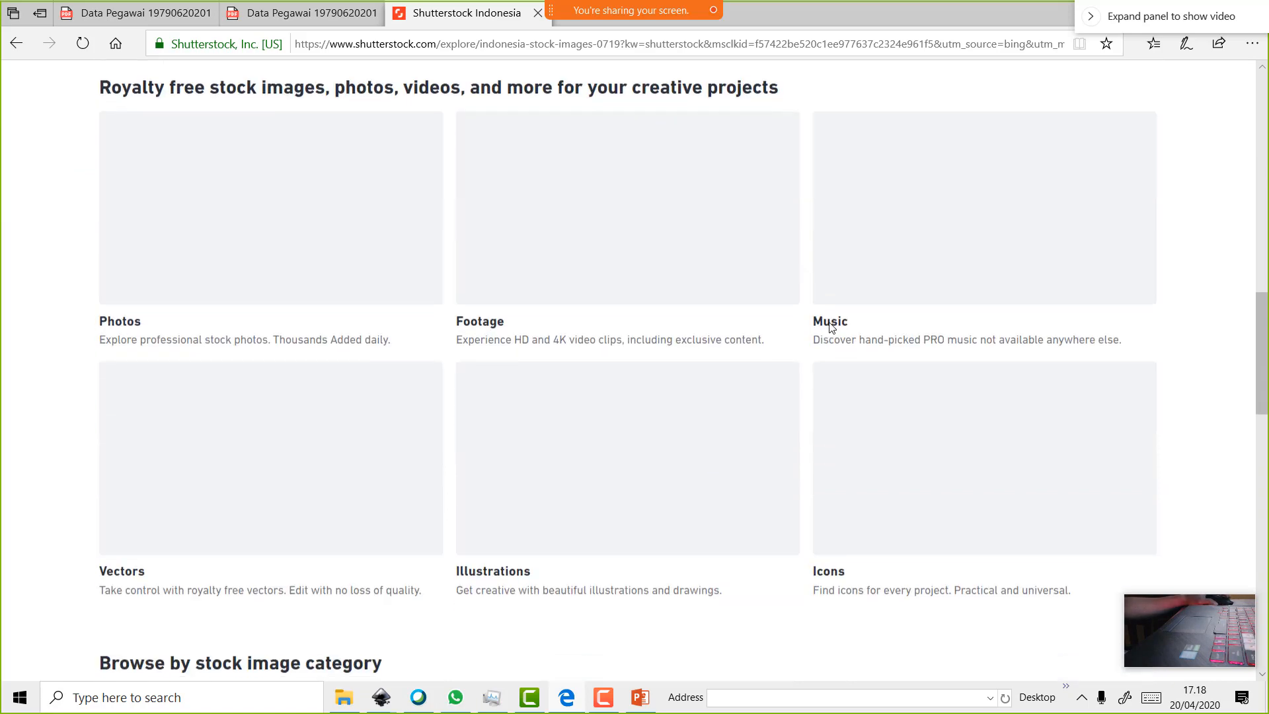
double_click(948, 14)
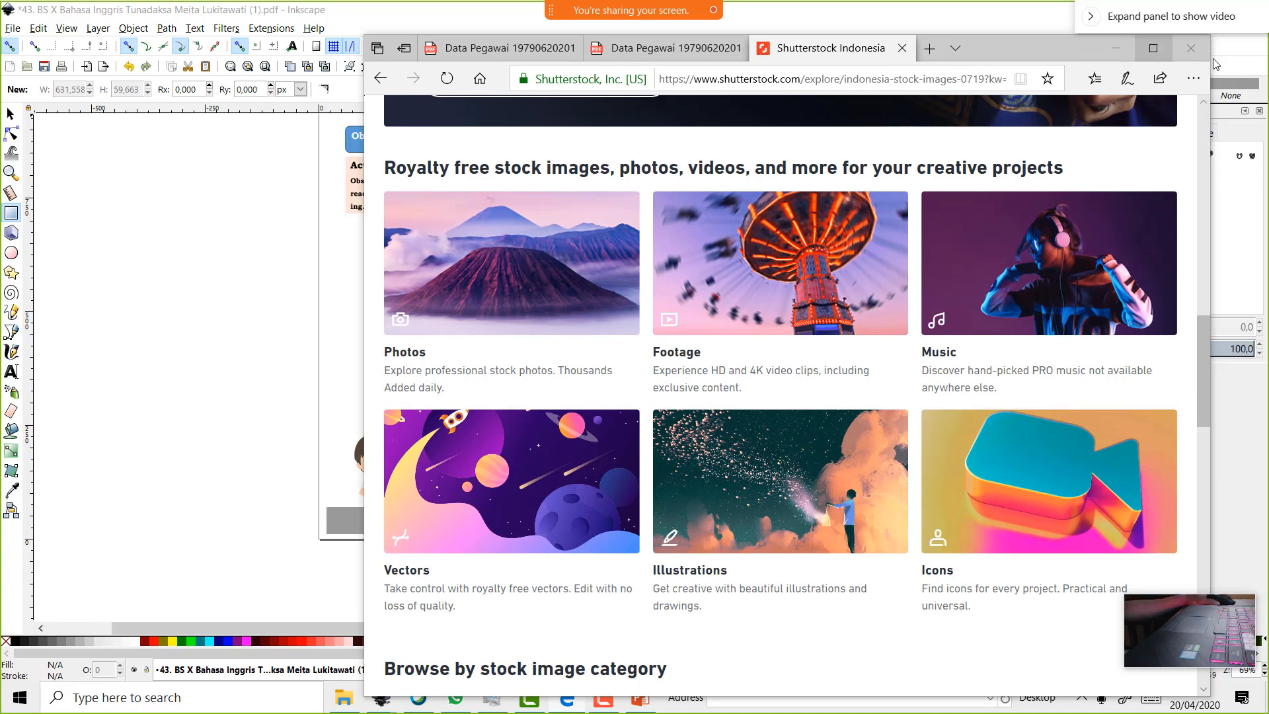
Check the VCT 06-05.3.2 WhatsApp chat, then stop the Webex screen share
click(466, 707)
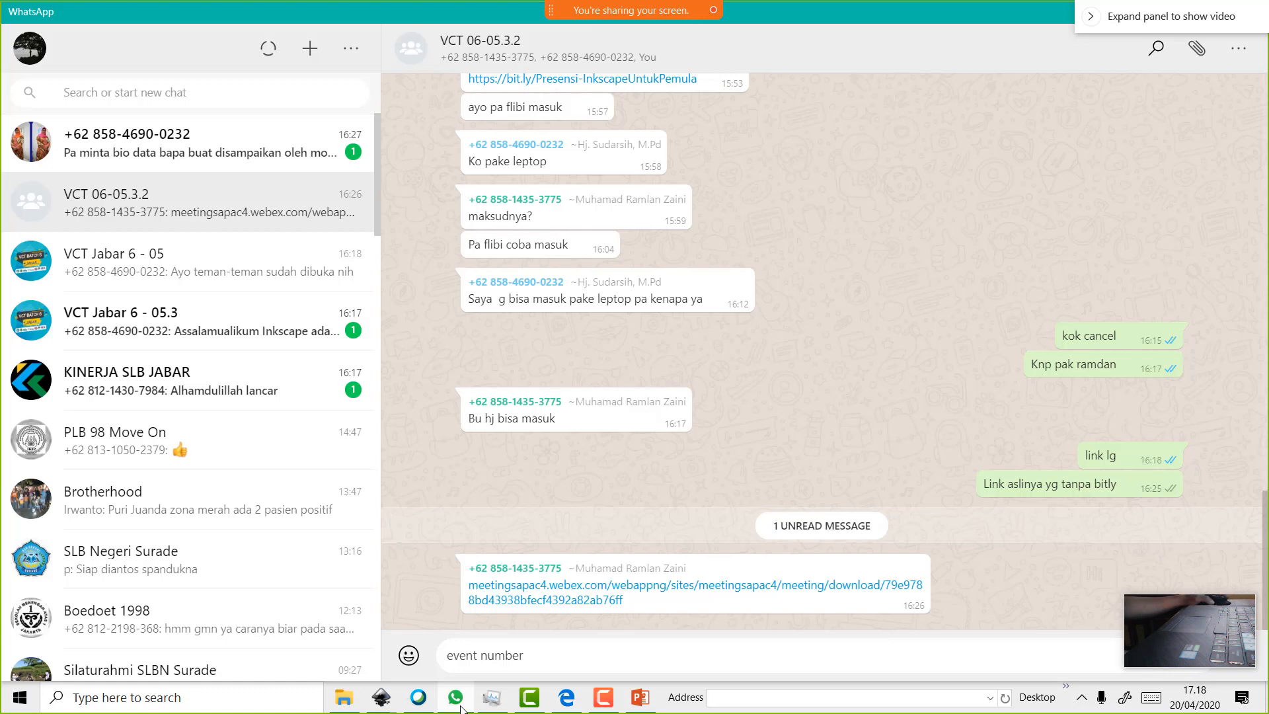
click(421, 703)
mouse_move(618, 9)
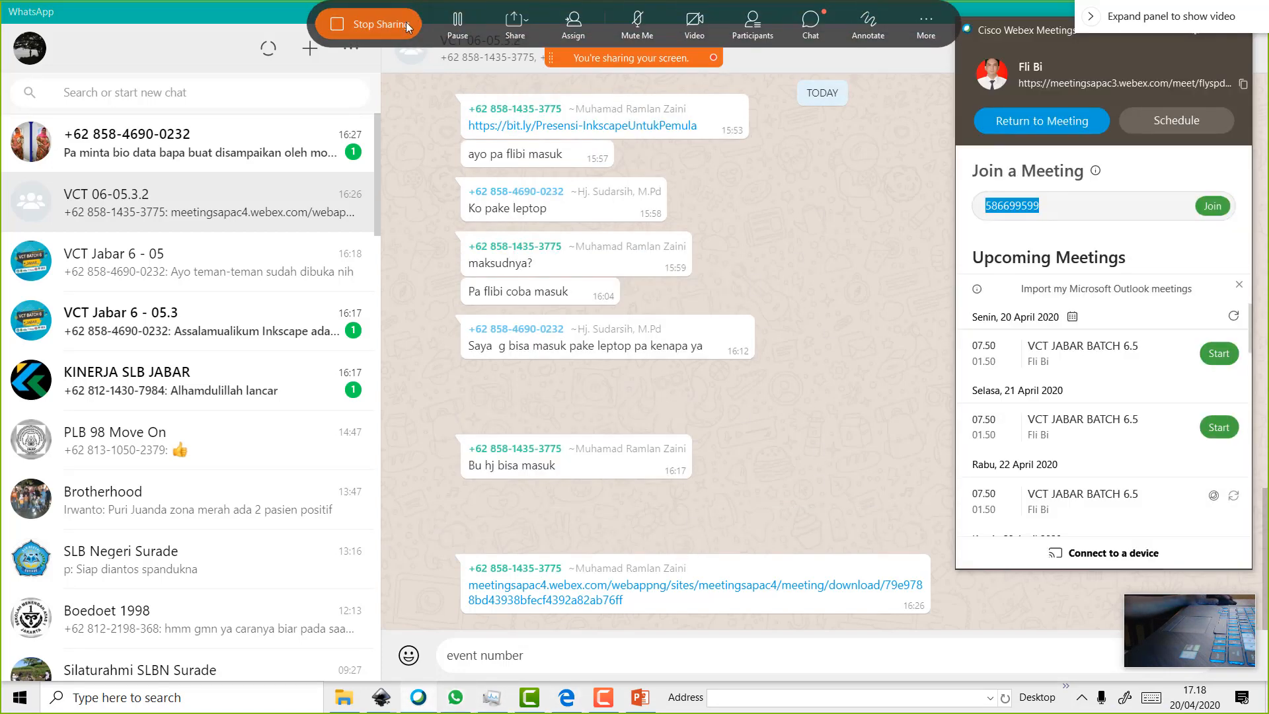
click(410, 18)
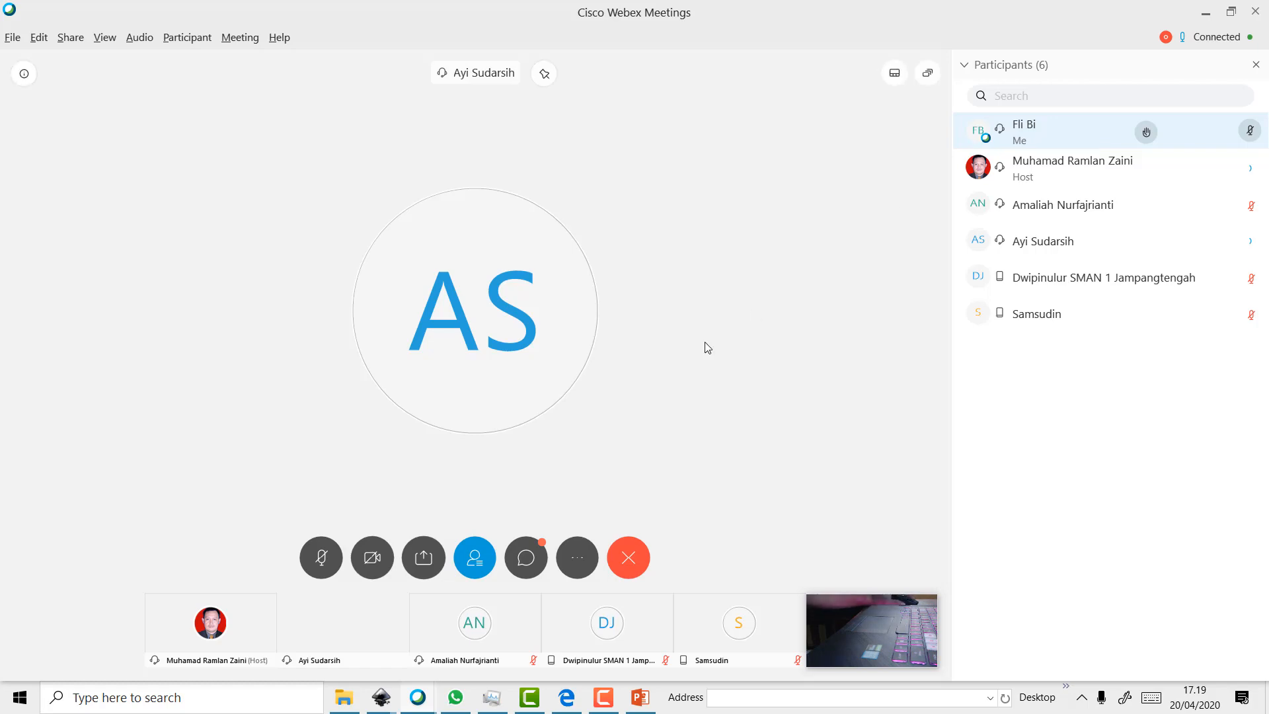
Toggle the Webex camera off and on, then share Screen 1 again
click(570, 696)
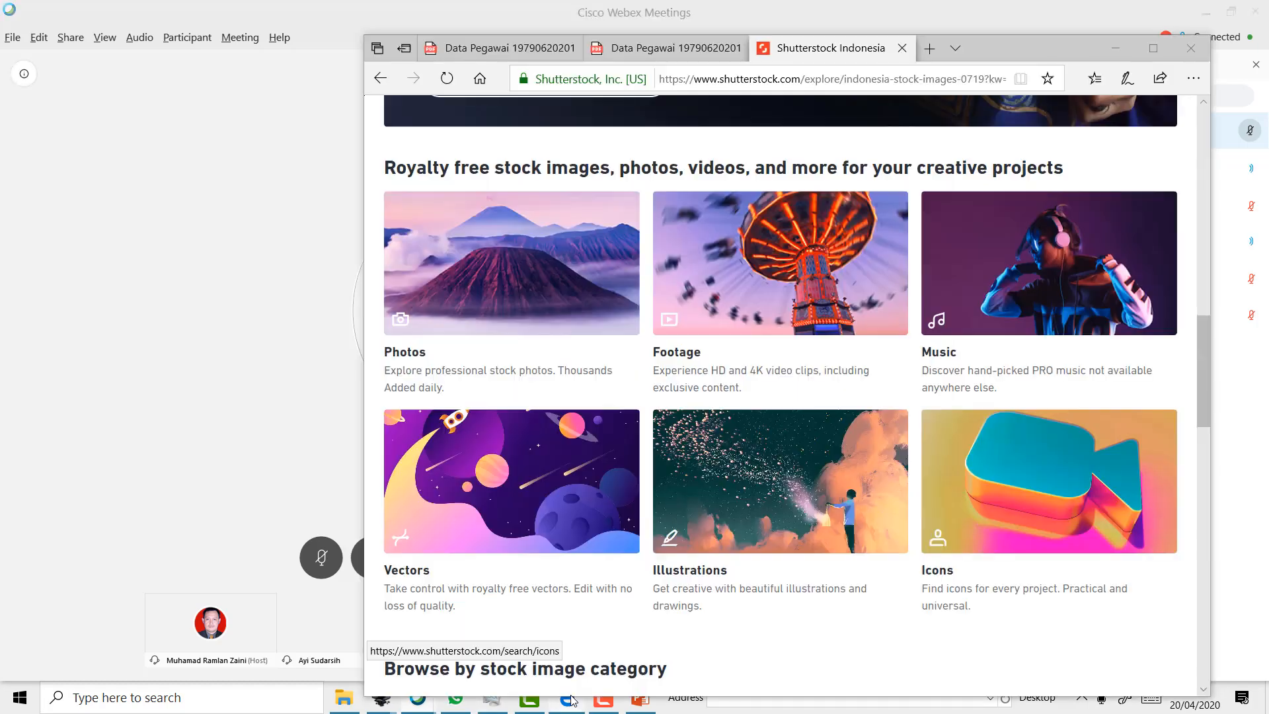
click(341, 451)
click(383, 558)
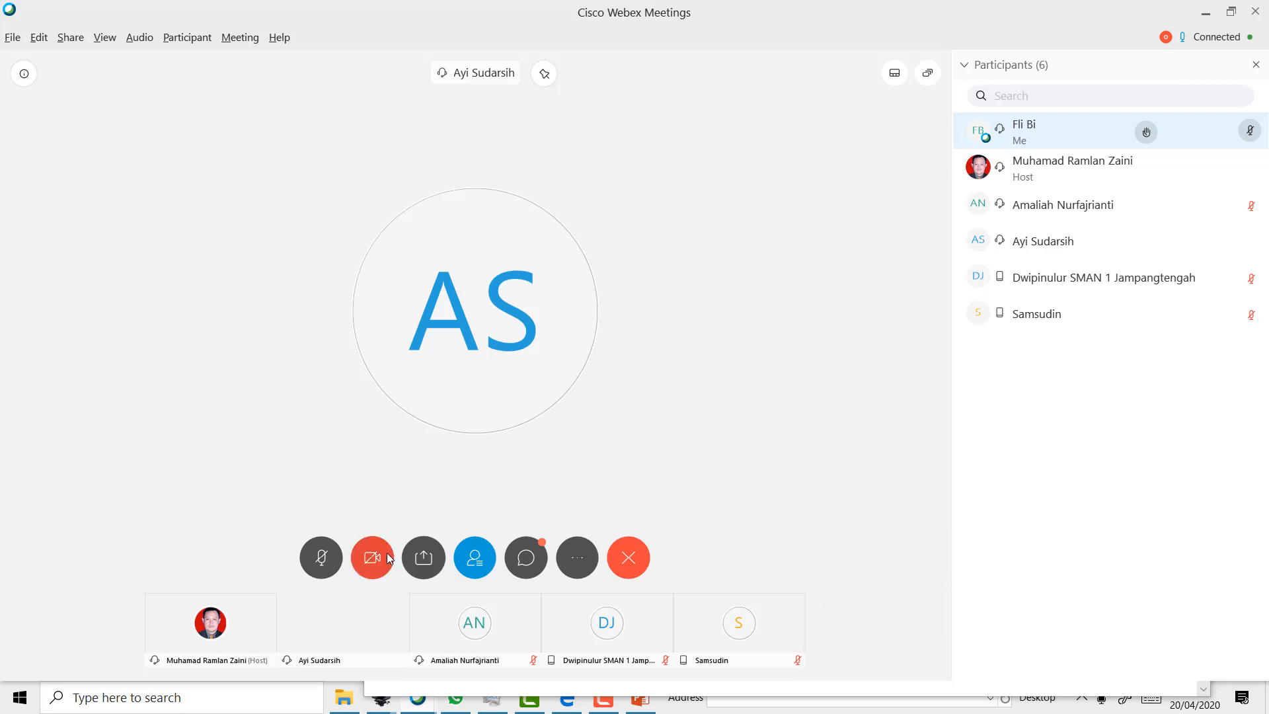
click(423, 557)
click(372, 557)
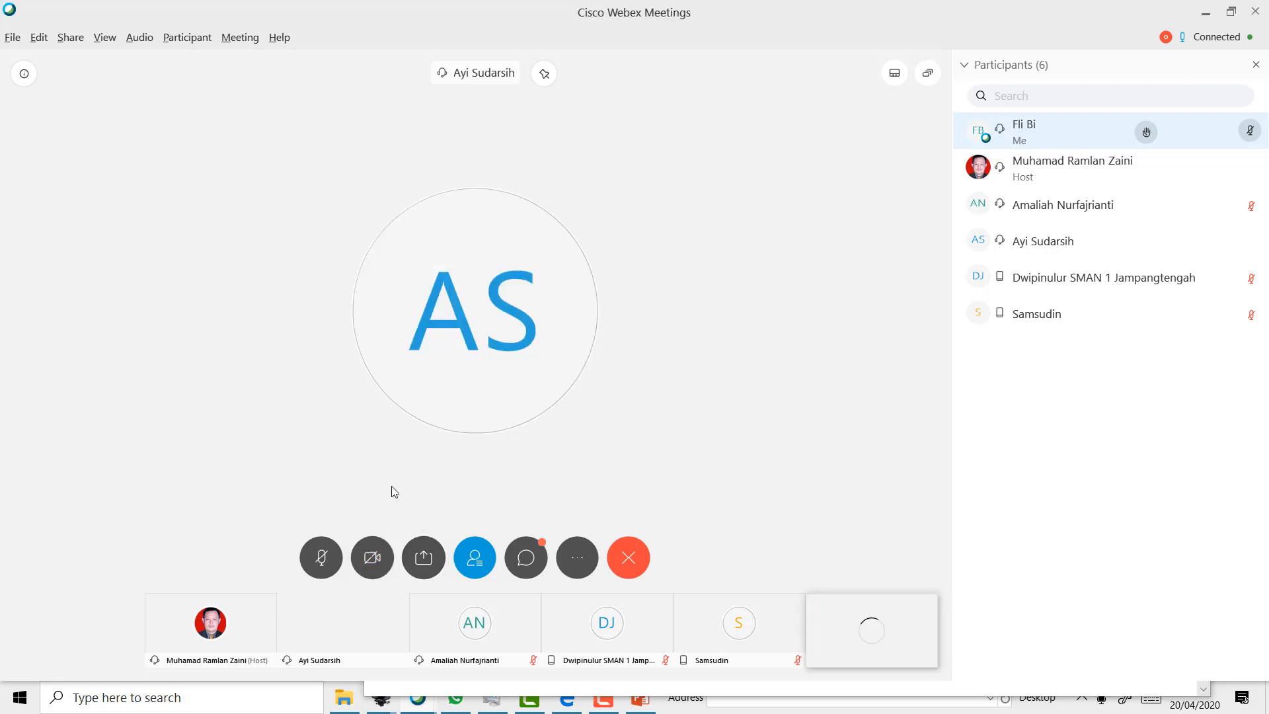
click(424, 558)
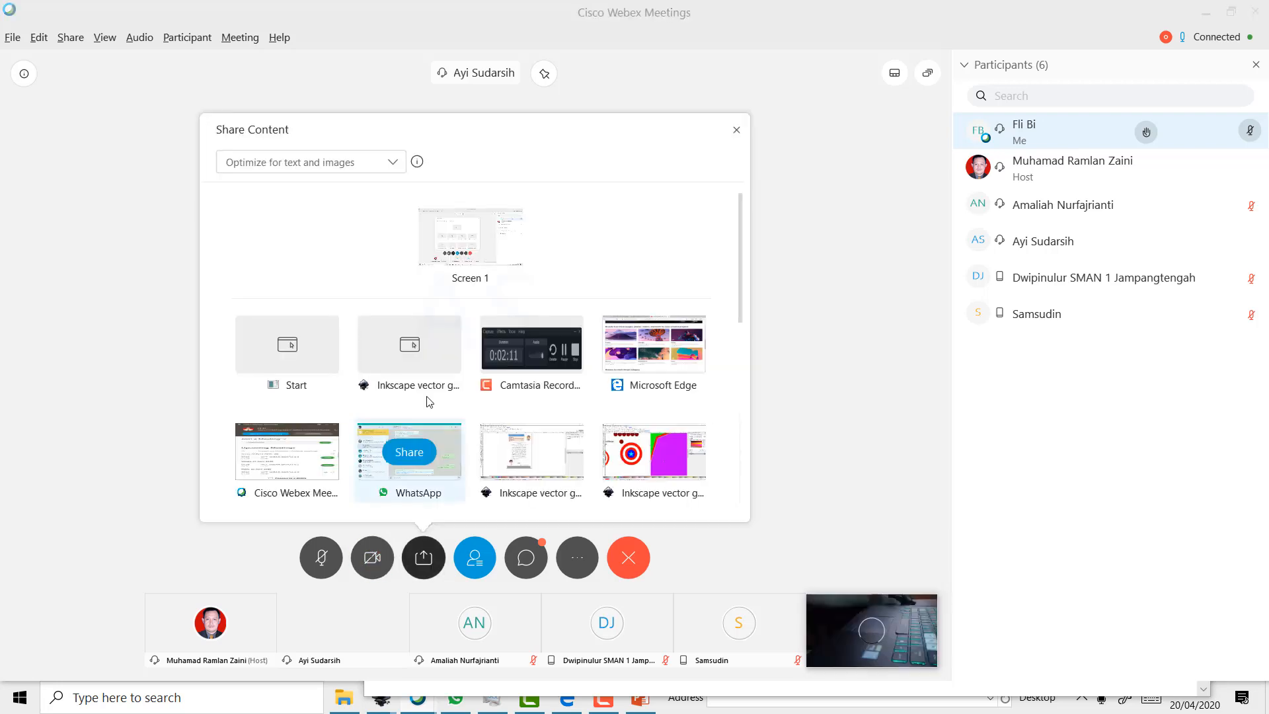
click(455, 242)
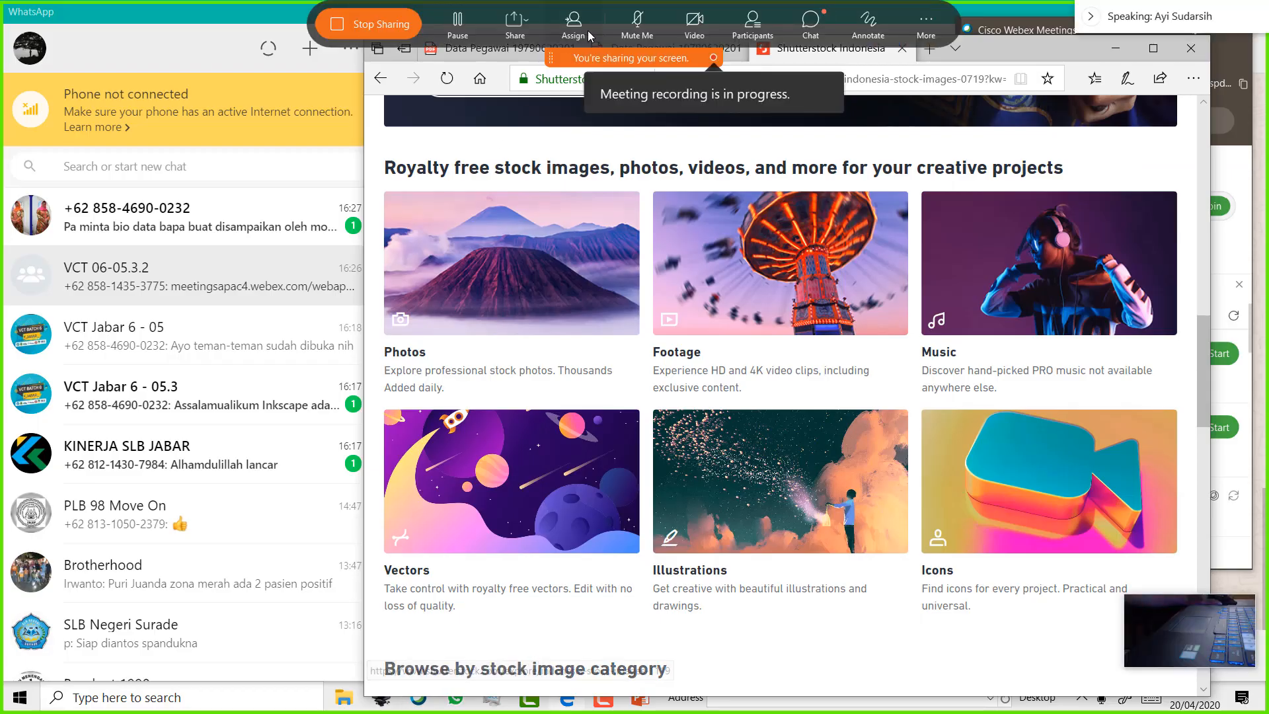
click(497, 22)
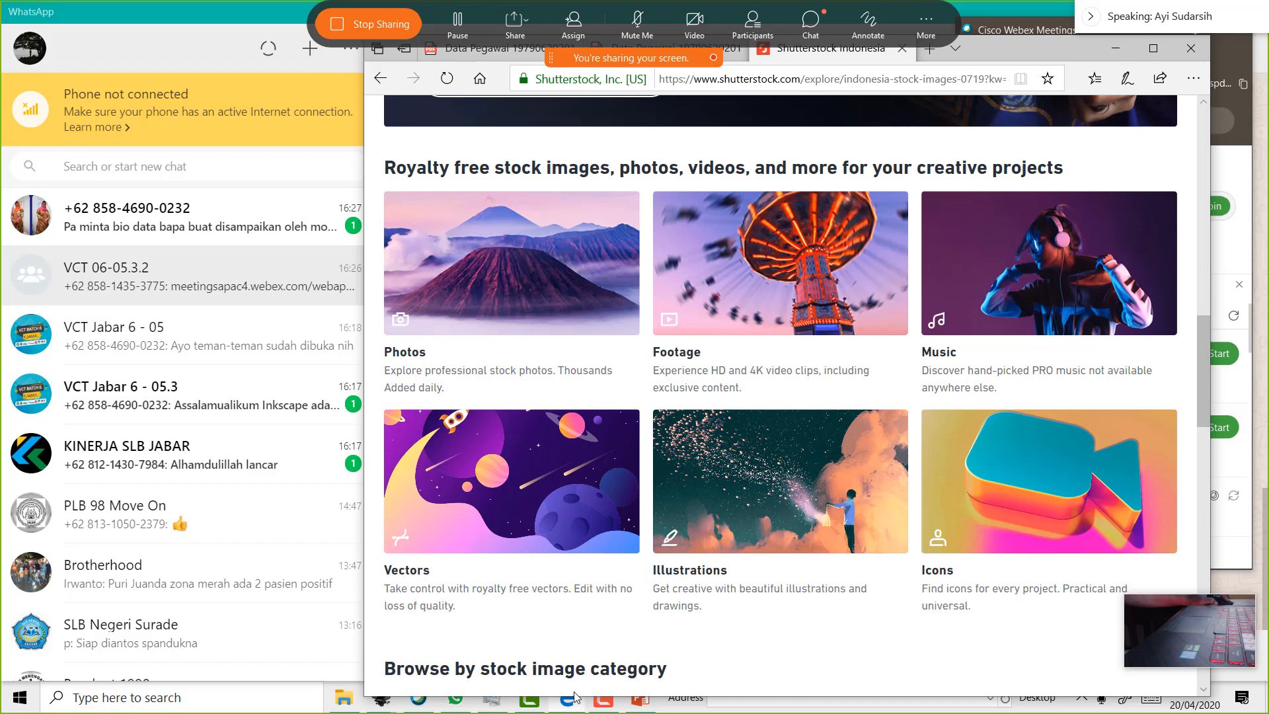
drag(991, 55, 854, 145)
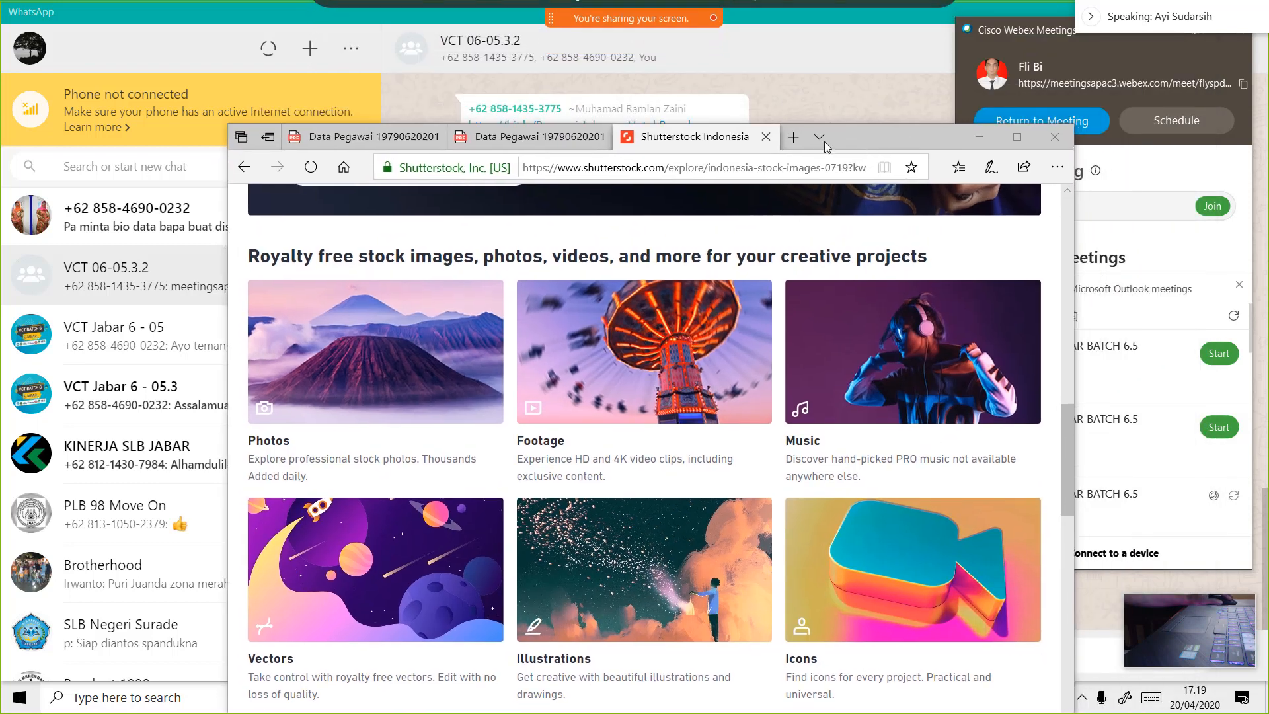
Search for inkscape in Edge and open the inkscape.org 0.92.5 download page
click(649, 169)
text(in)
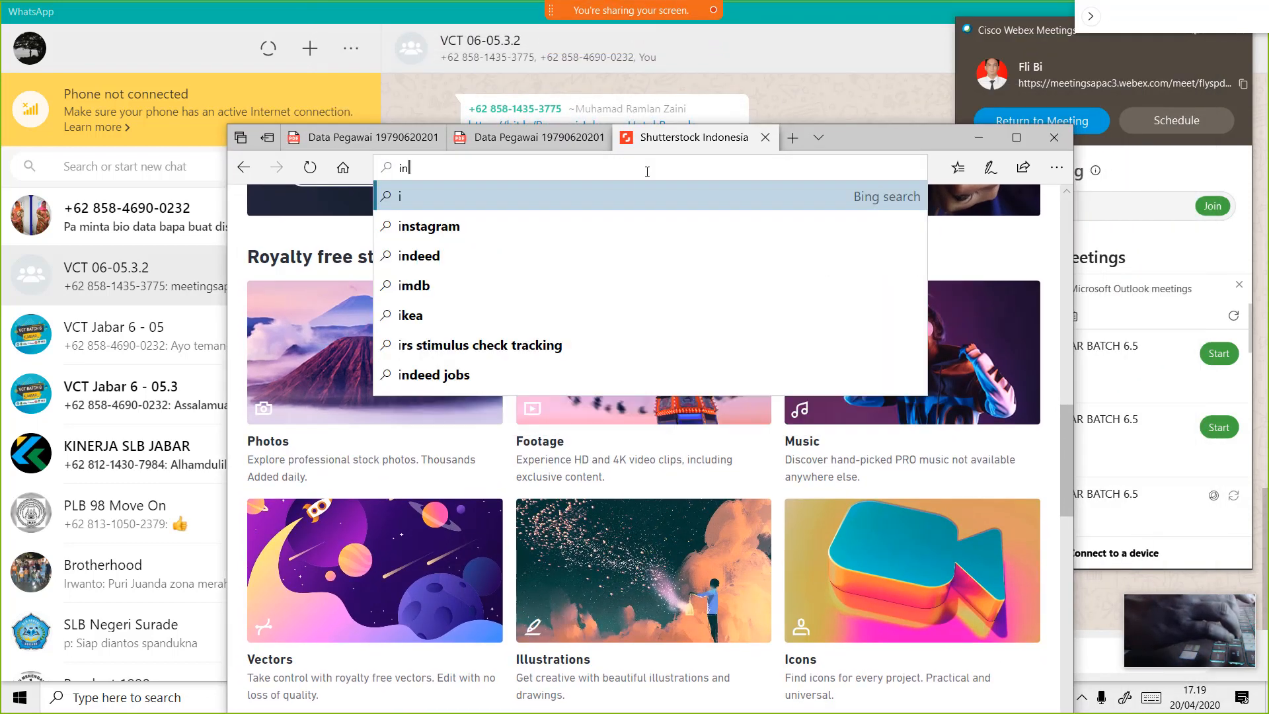
text(sk)
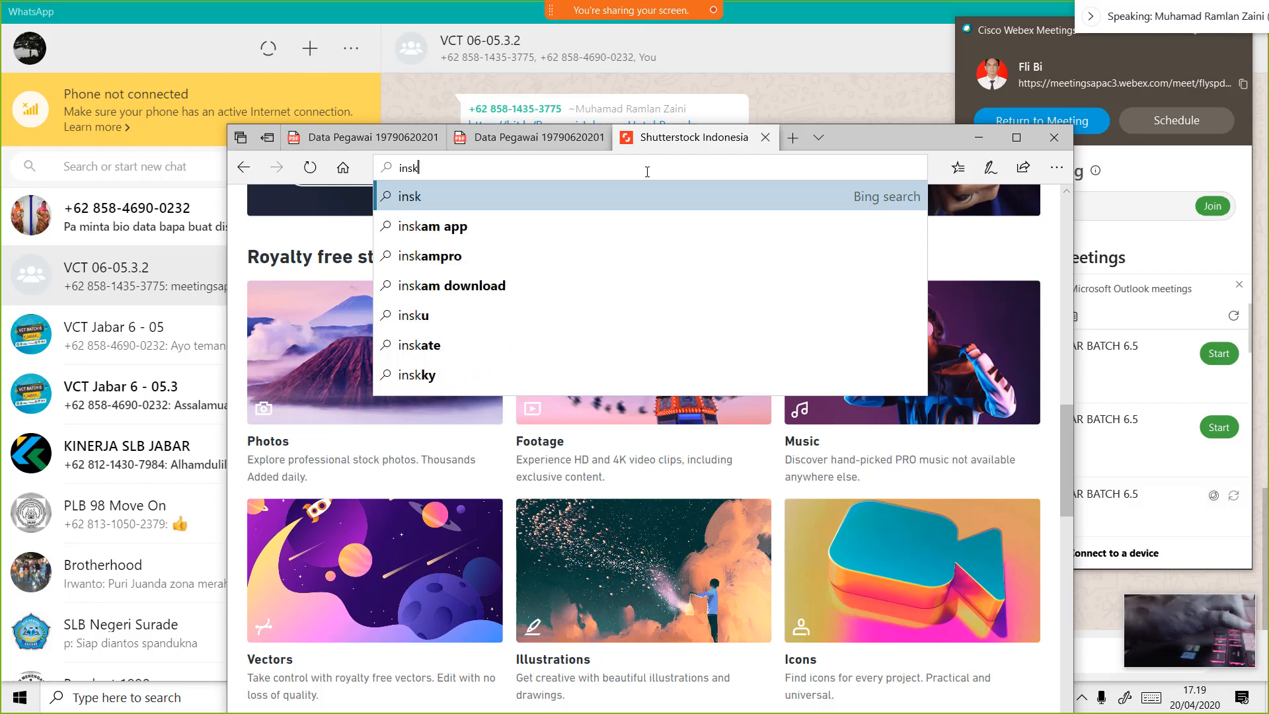
text(ca)
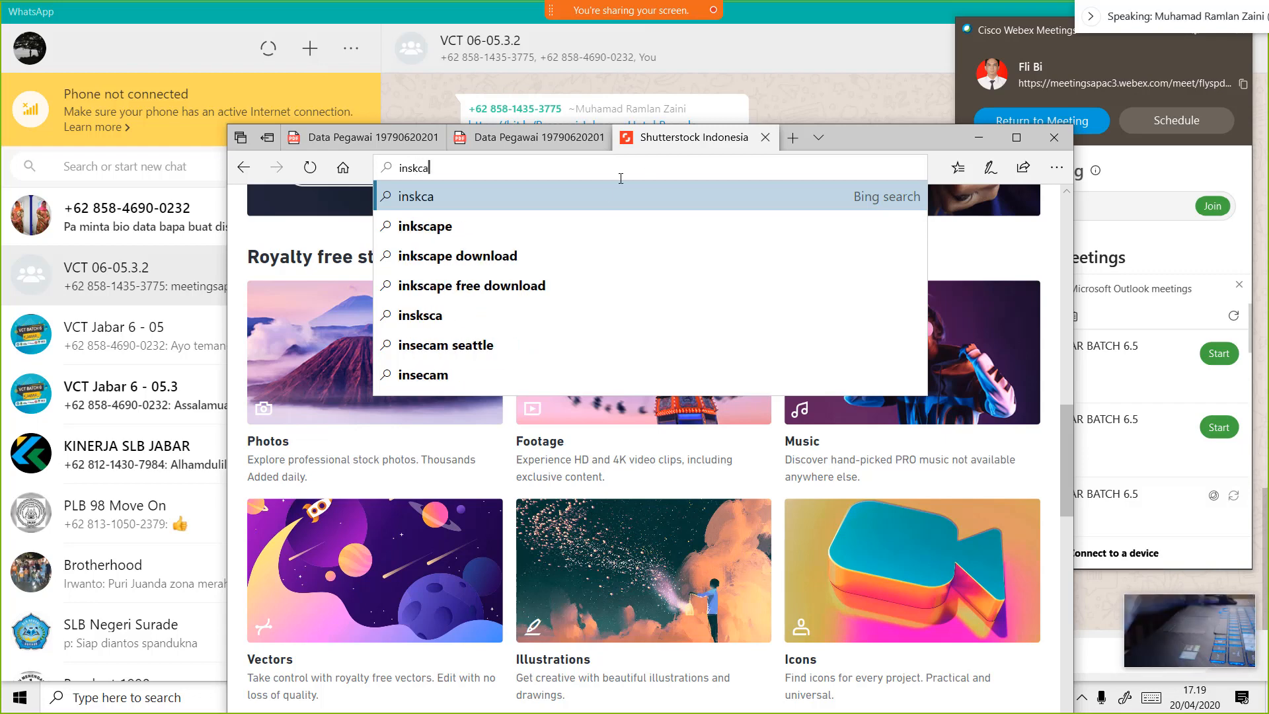
click(576, 225)
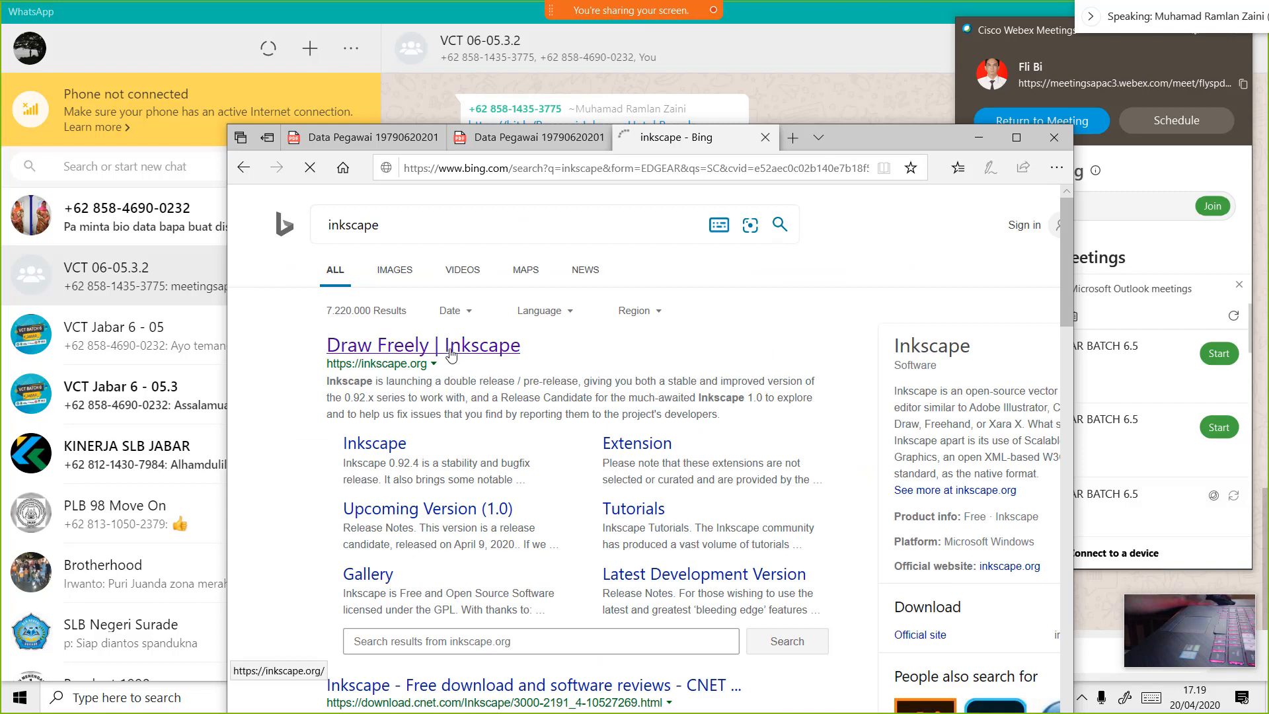
click(451, 355)
click(1017, 138)
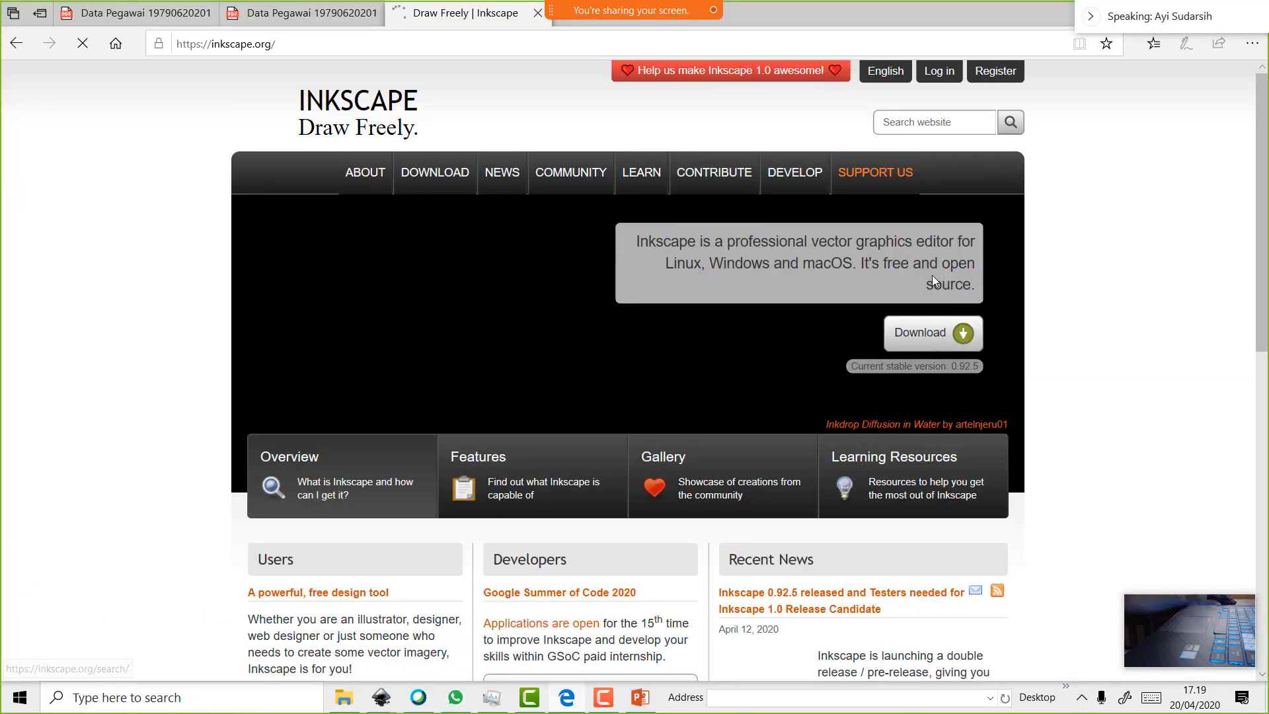
click(934, 336)
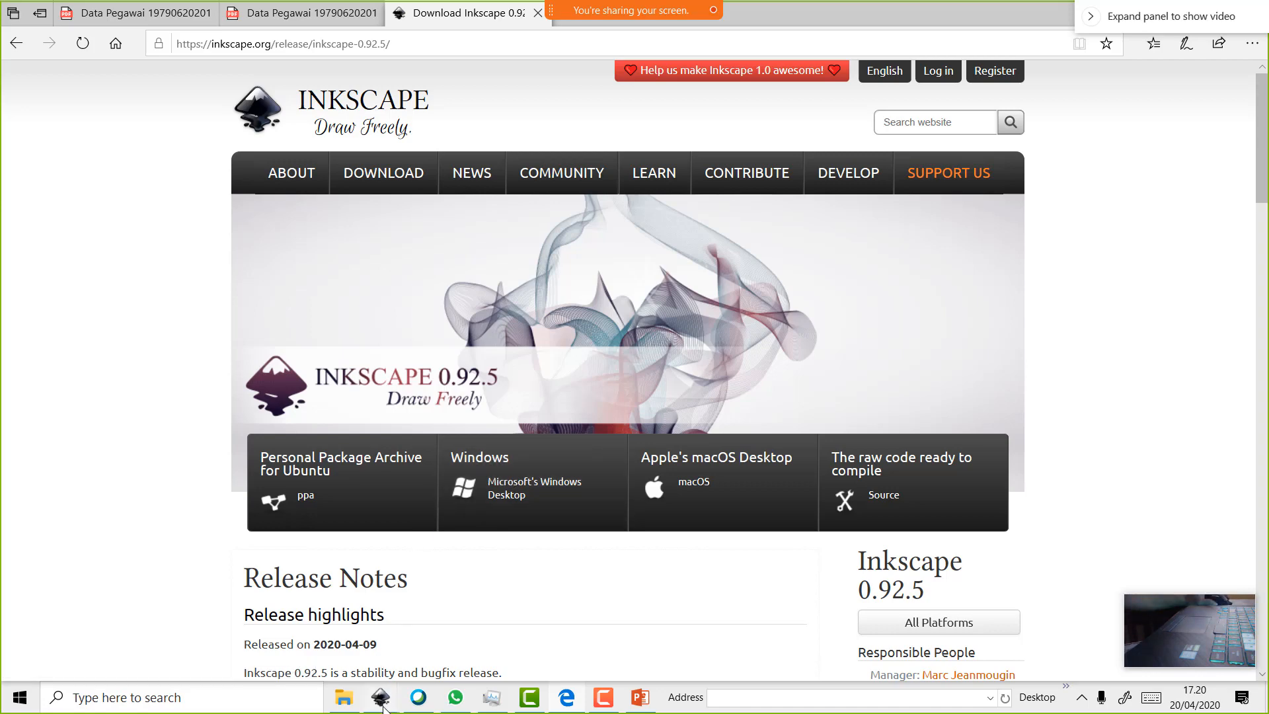
Draw a small gray-filled ellipse on the LATIHAN TEXT page
mouse_move(387, 699)
click(342, 638)
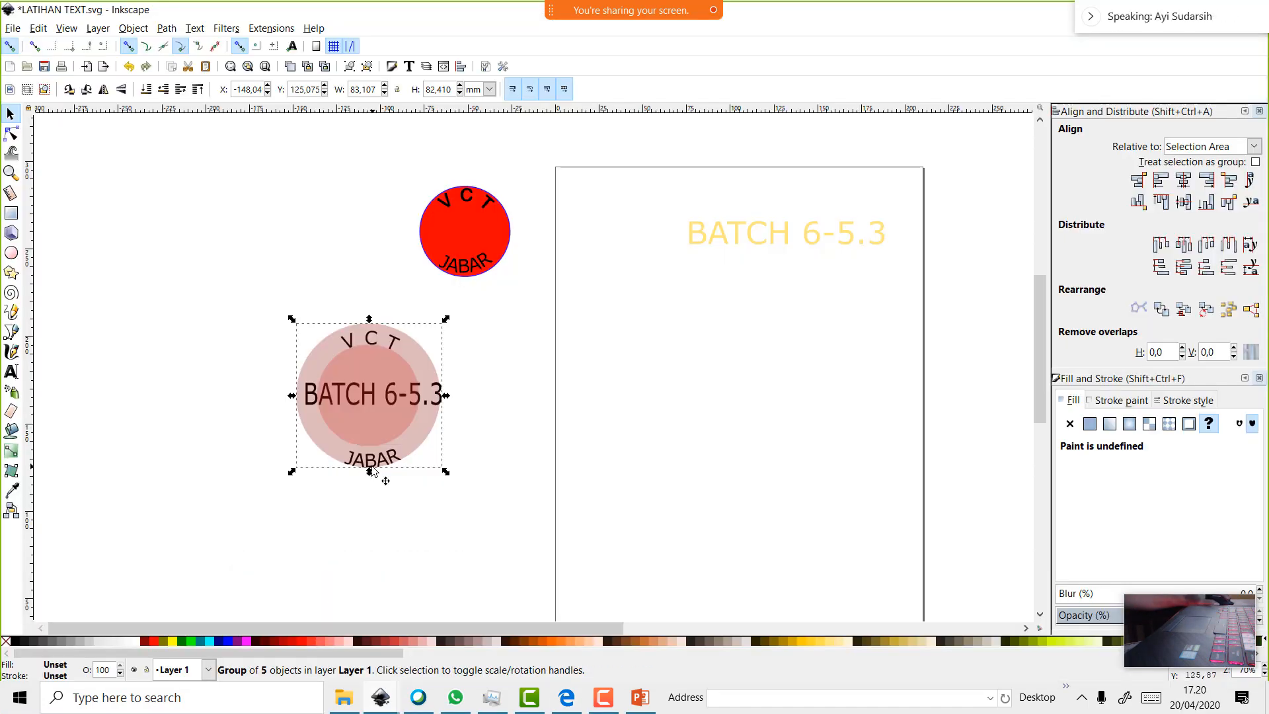
click(11, 253)
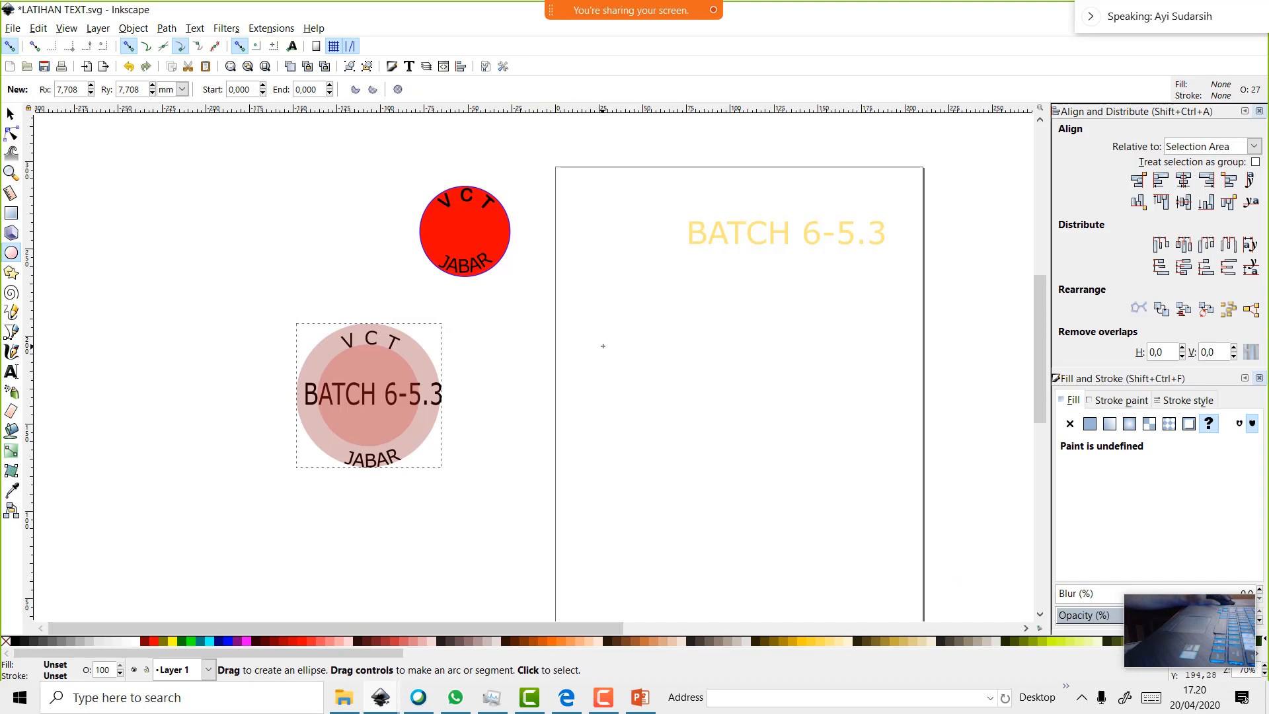
drag(605, 341, 653, 399)
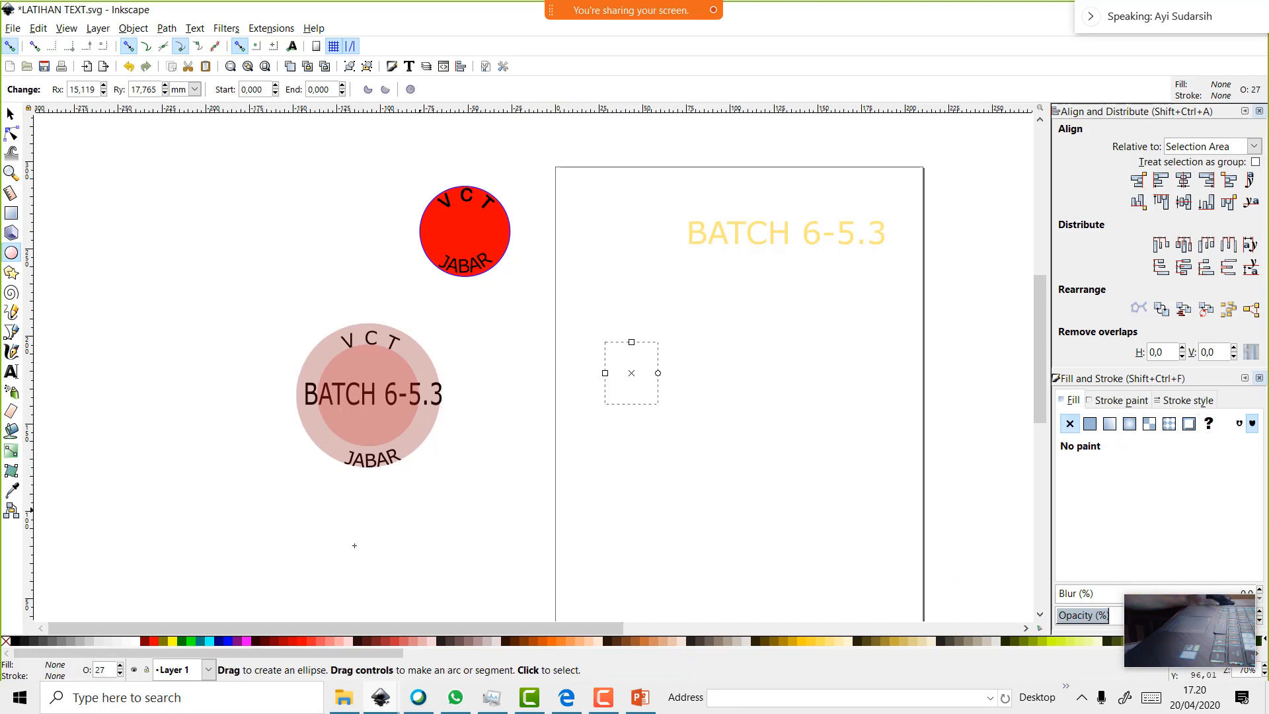
click(52, 640)
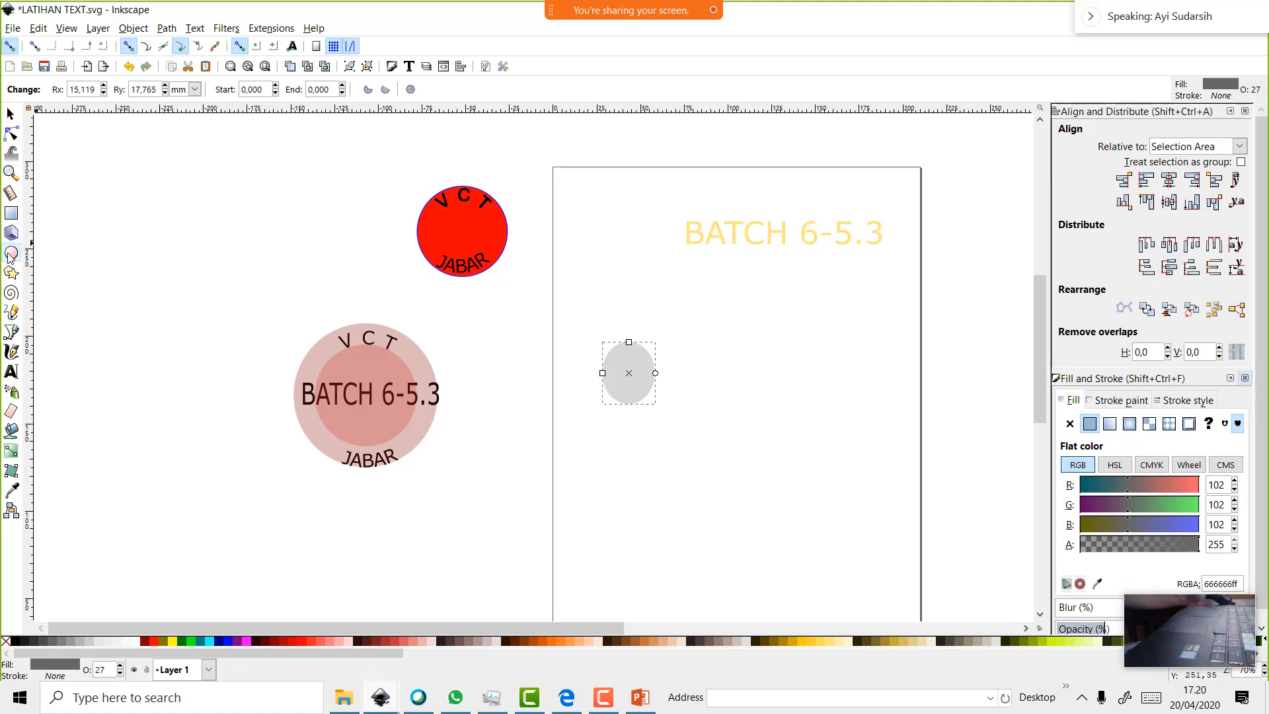
Draw a three-cornered star, redrawing it after undoing a misplaced one
click(15, 275)
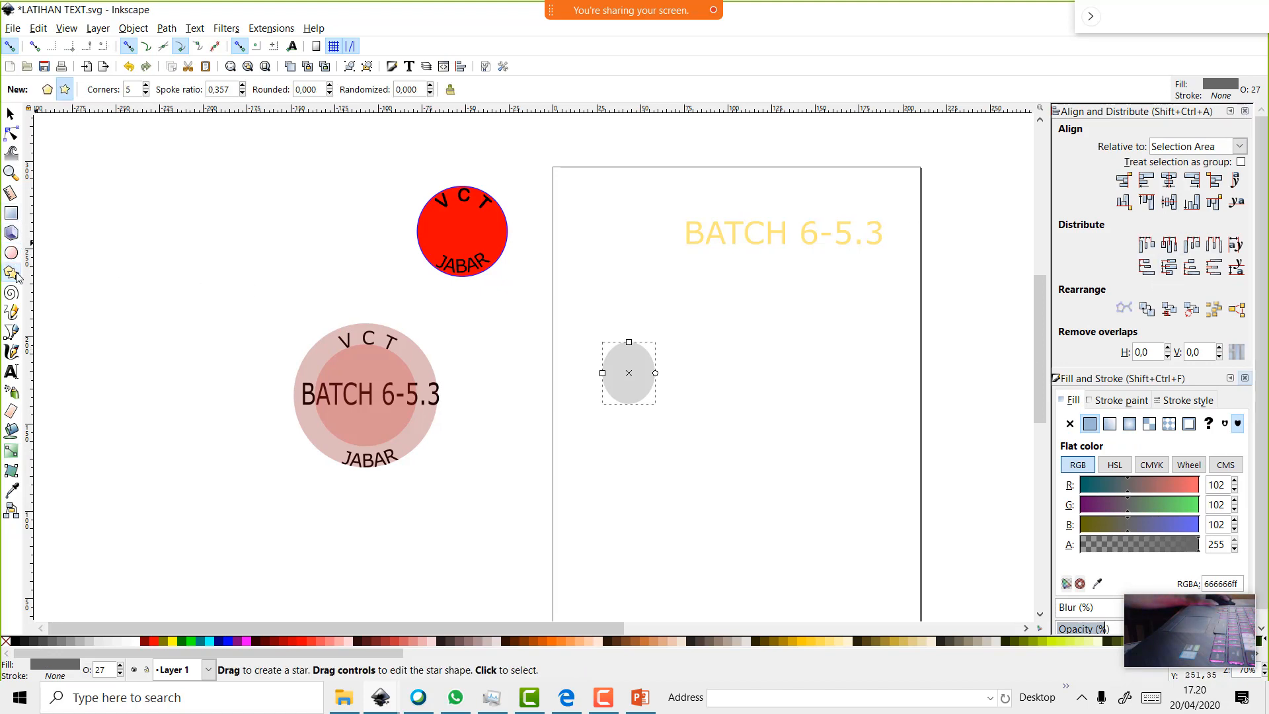
click(144, 93)
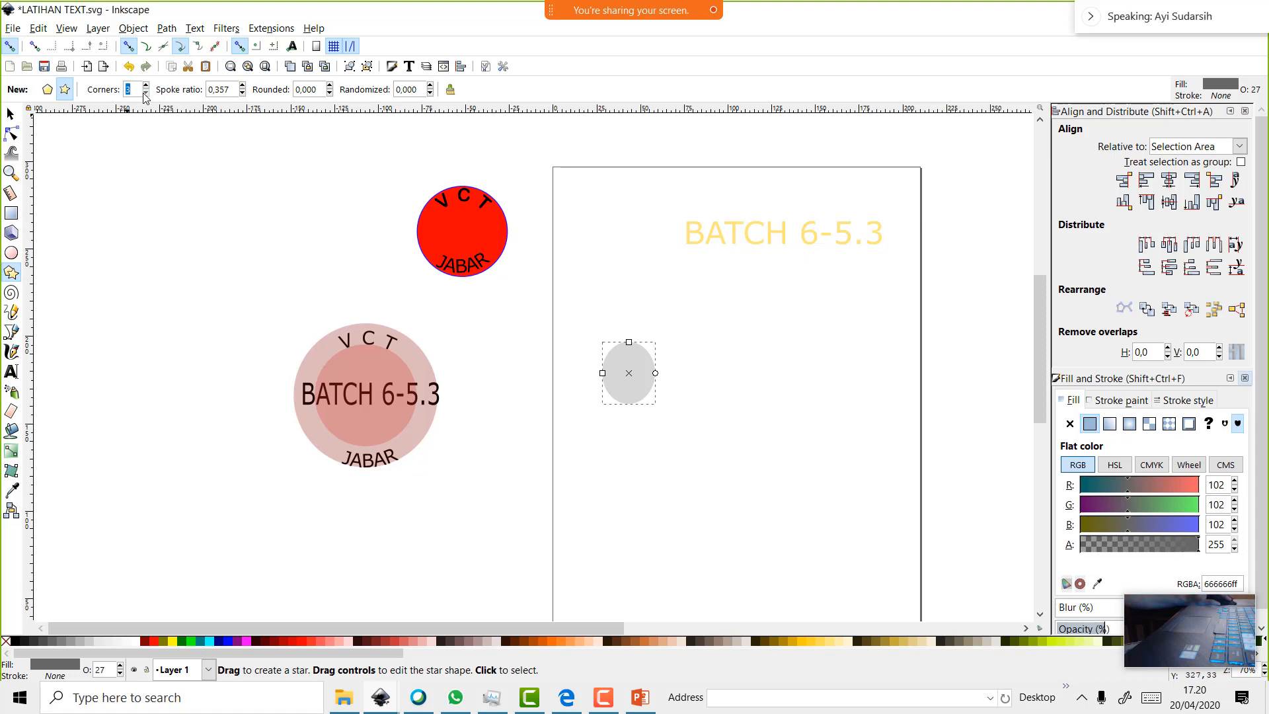
drag(148, 152, 185, 210)
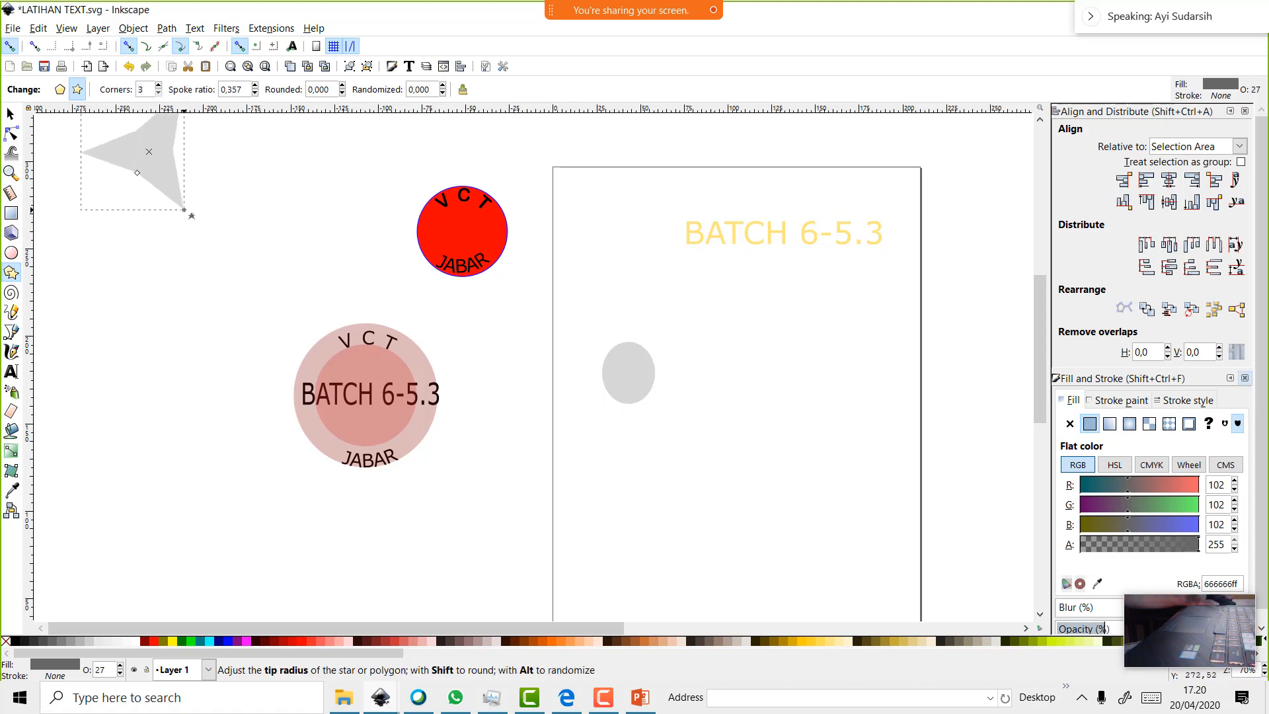
key(ctrl+z)
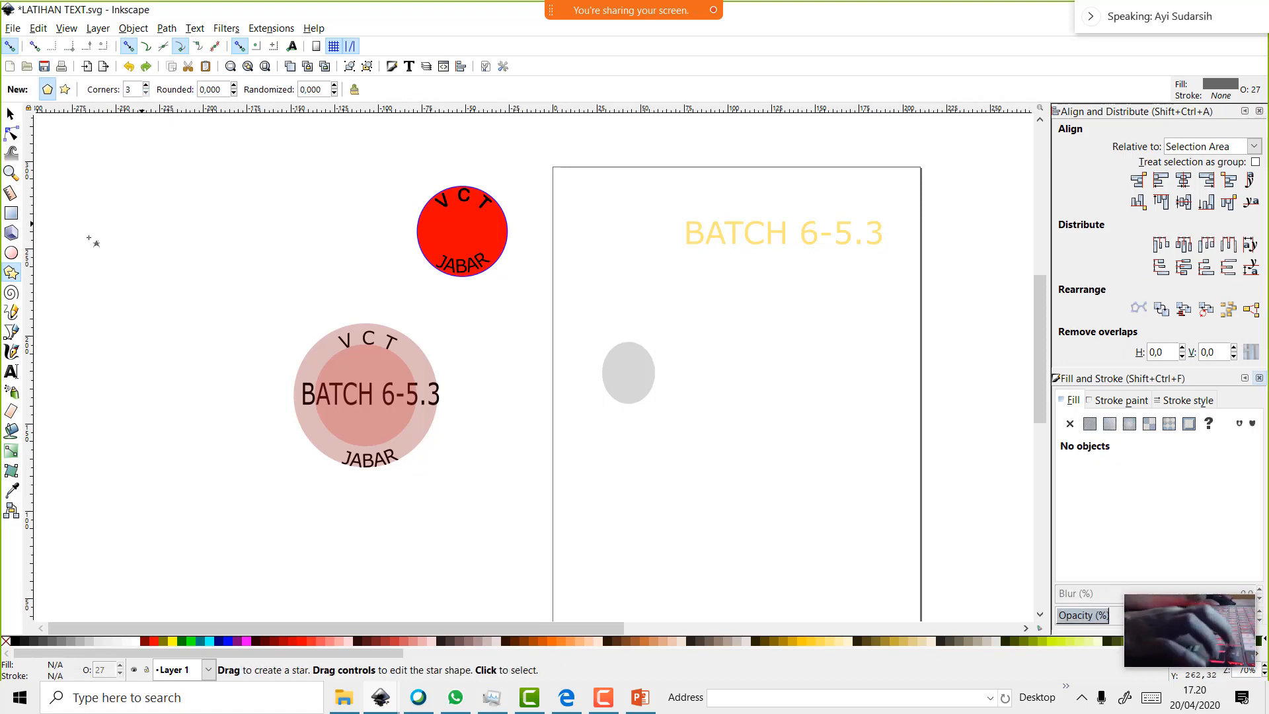
click(12, 213)
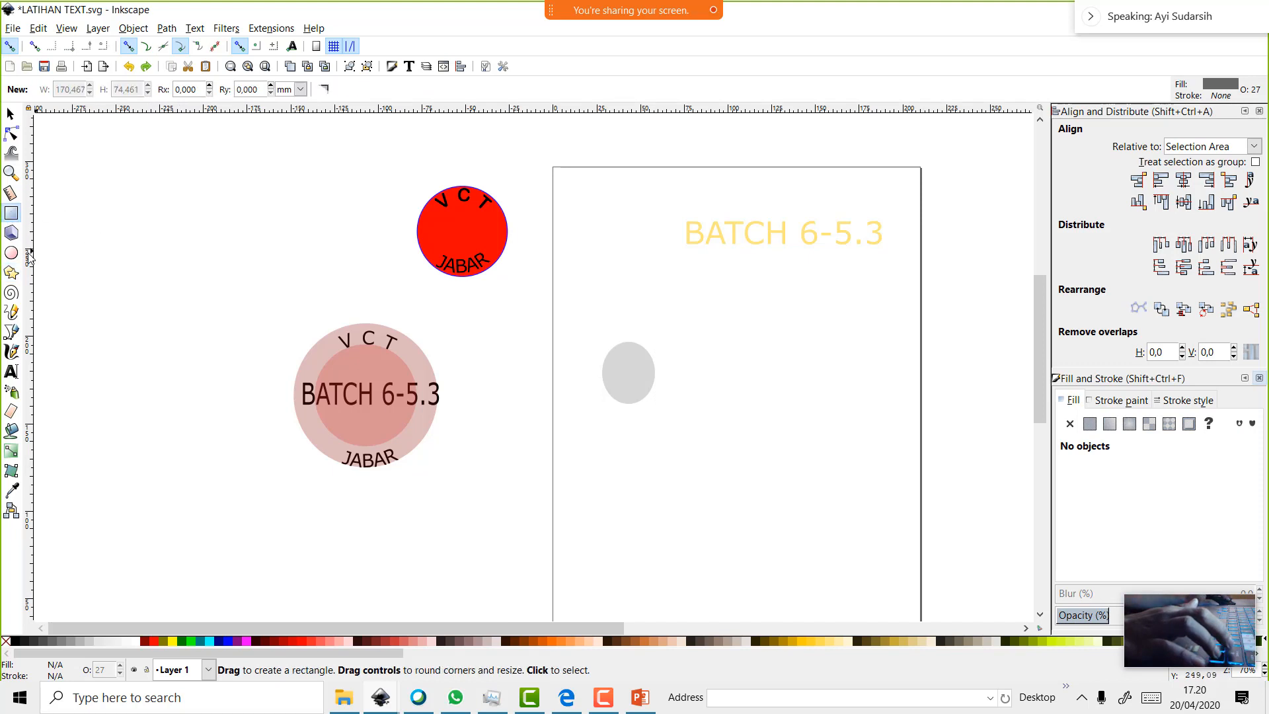
click(11, 272)
drag(106, 259, 136, 286)
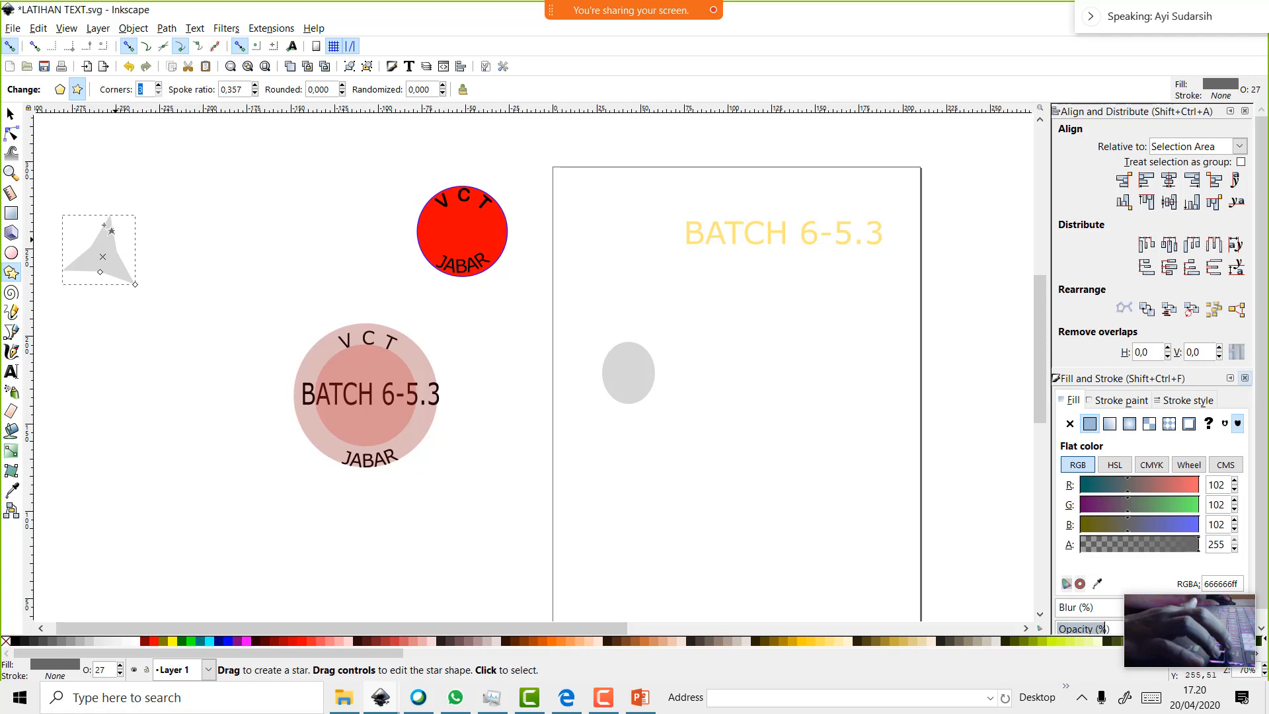
Move and shrink the star onto the gray ellipse, then select both shapes
click(11, 113)
drag(113, 248, 654, 380)
scroll(654, 381, up, 2)
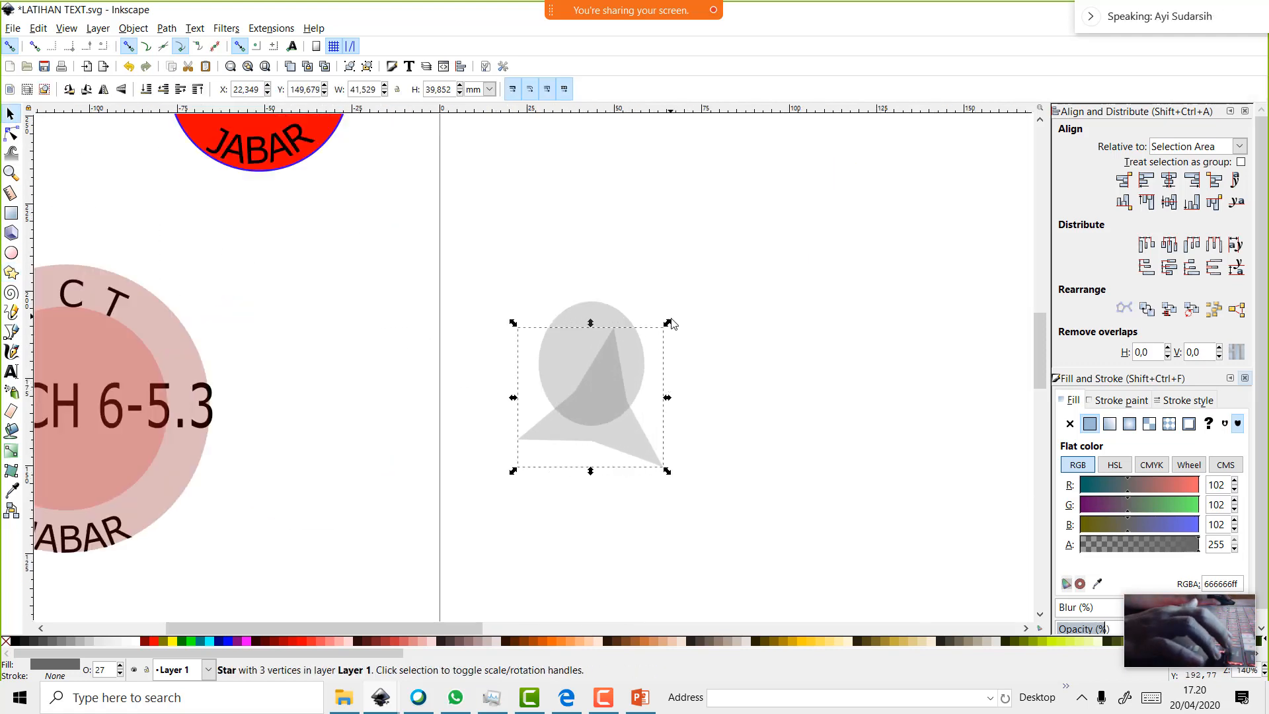
drag(667, 323, 656, 347)
drag(593, 399, 613, 364)
drag(666, 314, 632, 381)
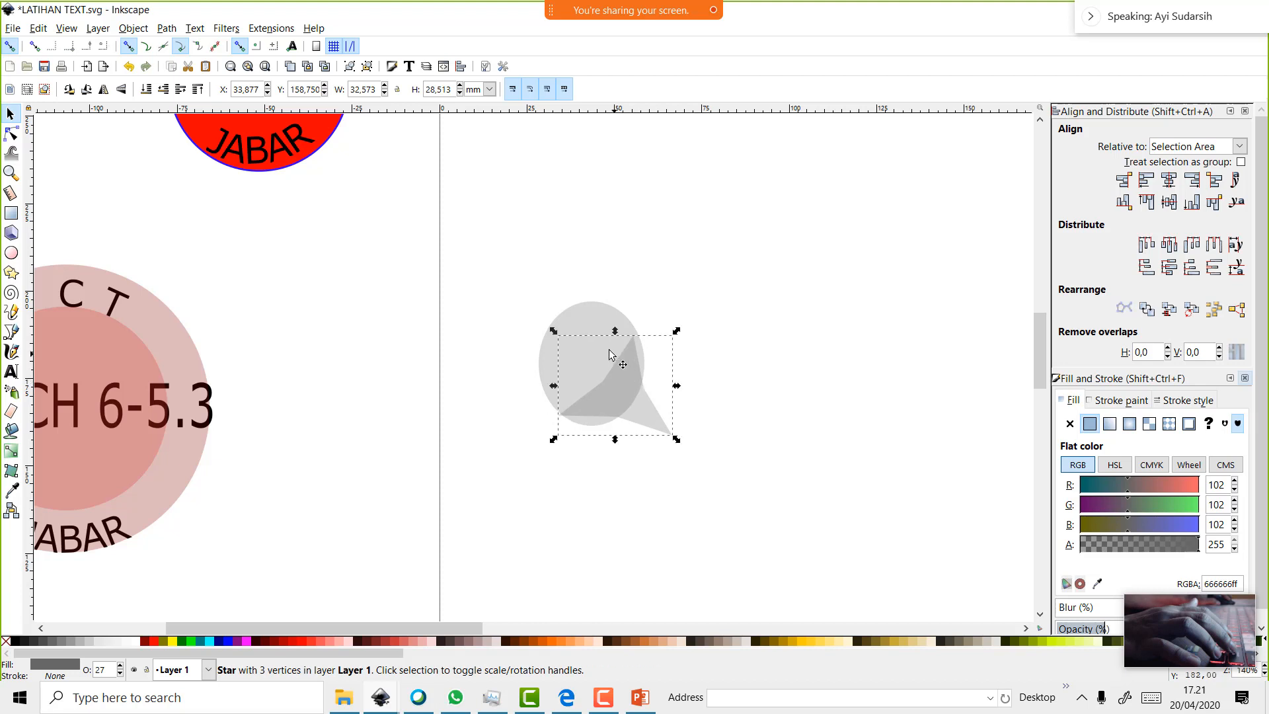
shift+click(593, 314)
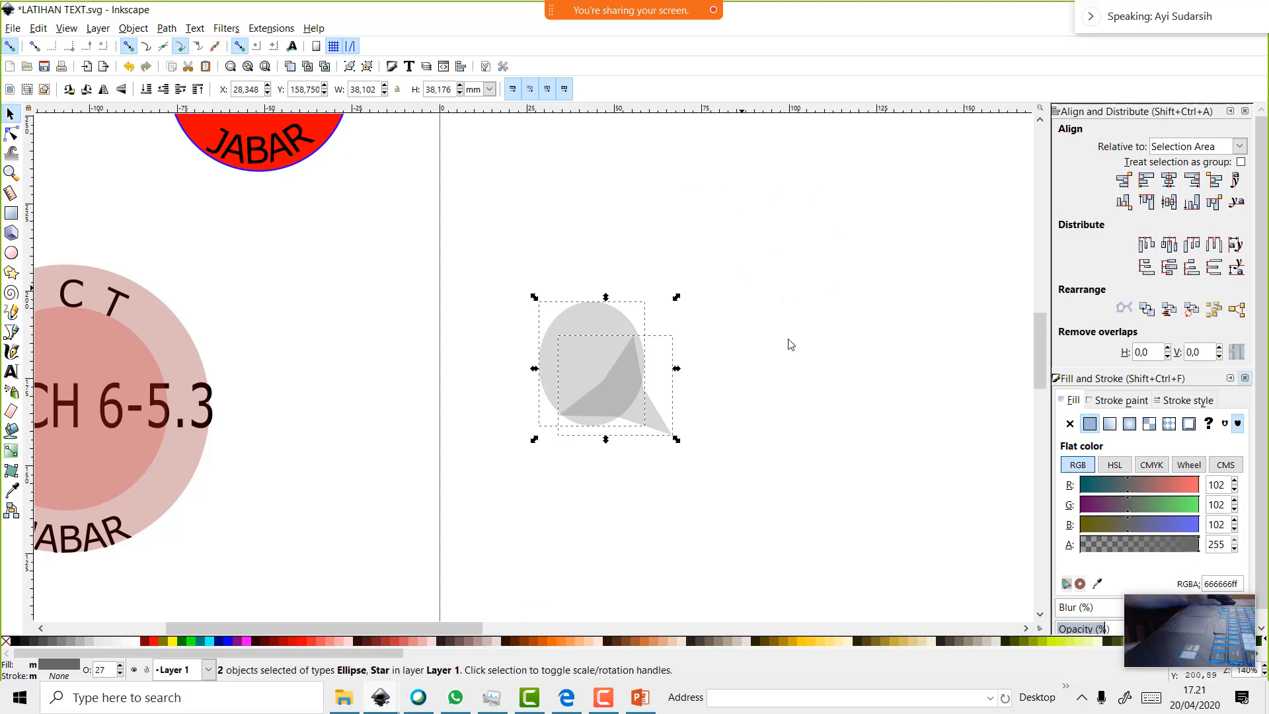
Bring up the File Explorer window and switch it to the Documents folder
click(345, 698)
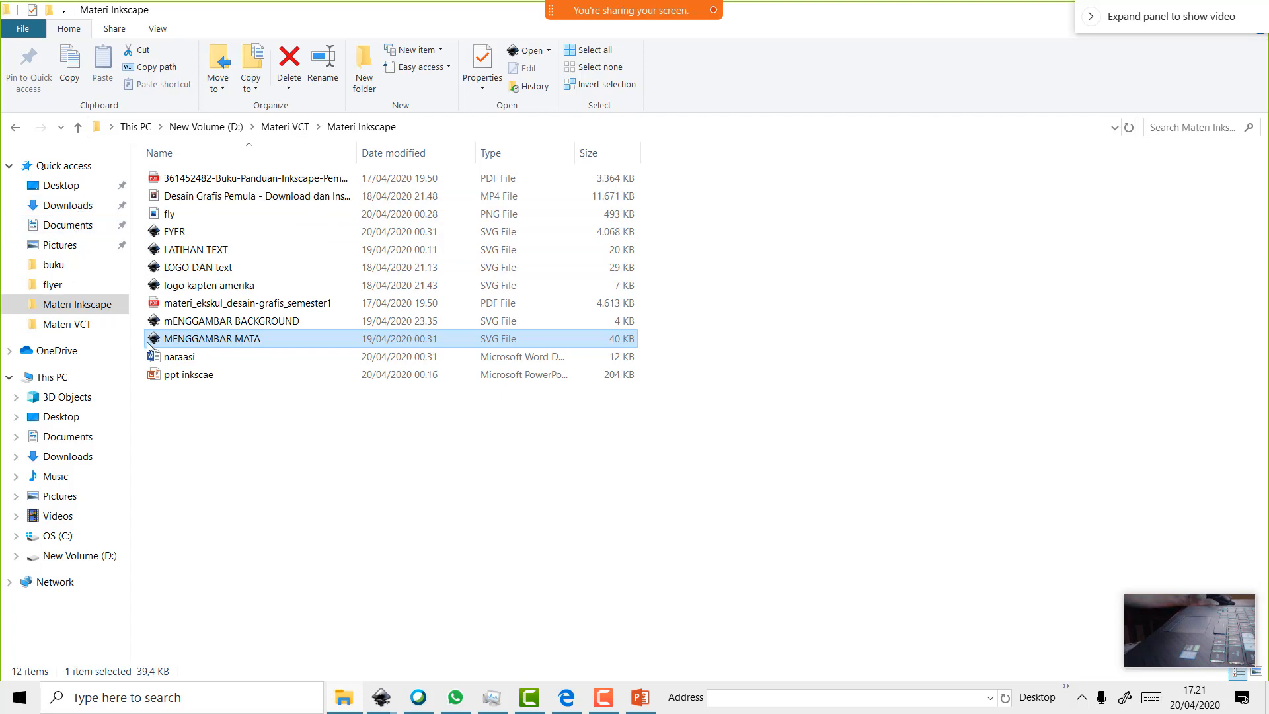
click(93, 228)
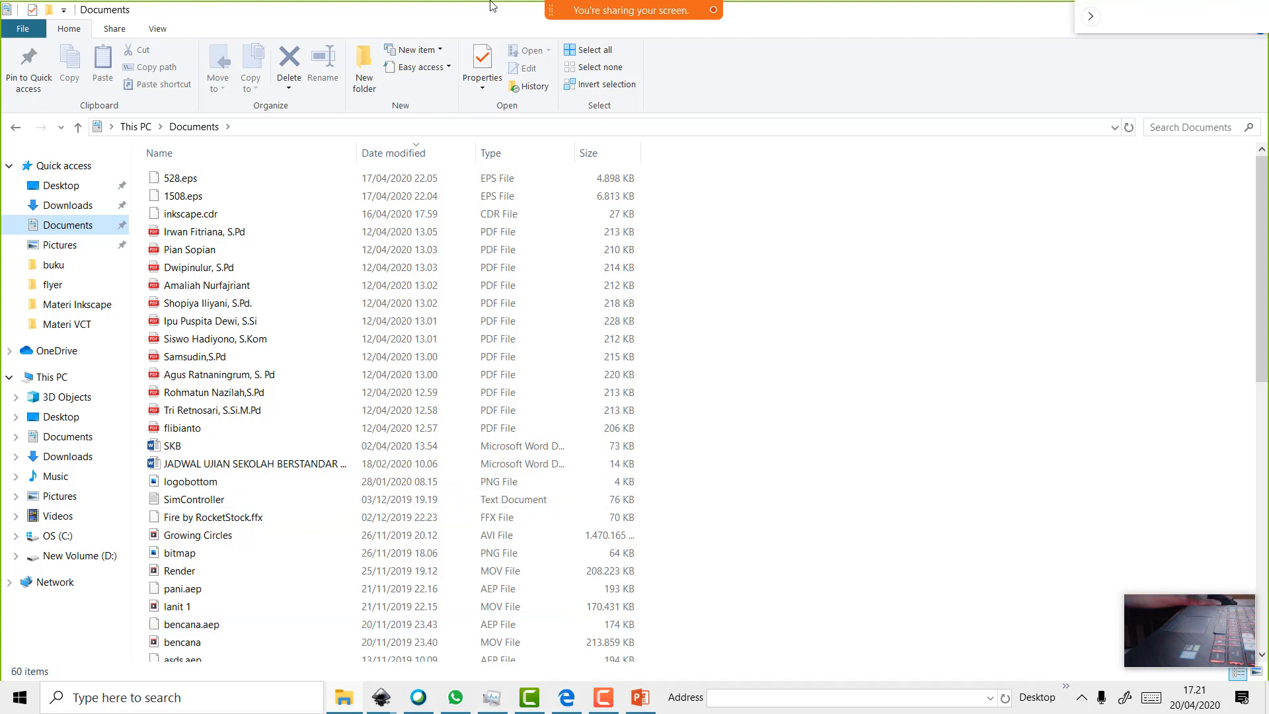
Stop the Webex screen share and reopen the Materi Inkscape folder in File Explorer
mouse_move(497, 15)
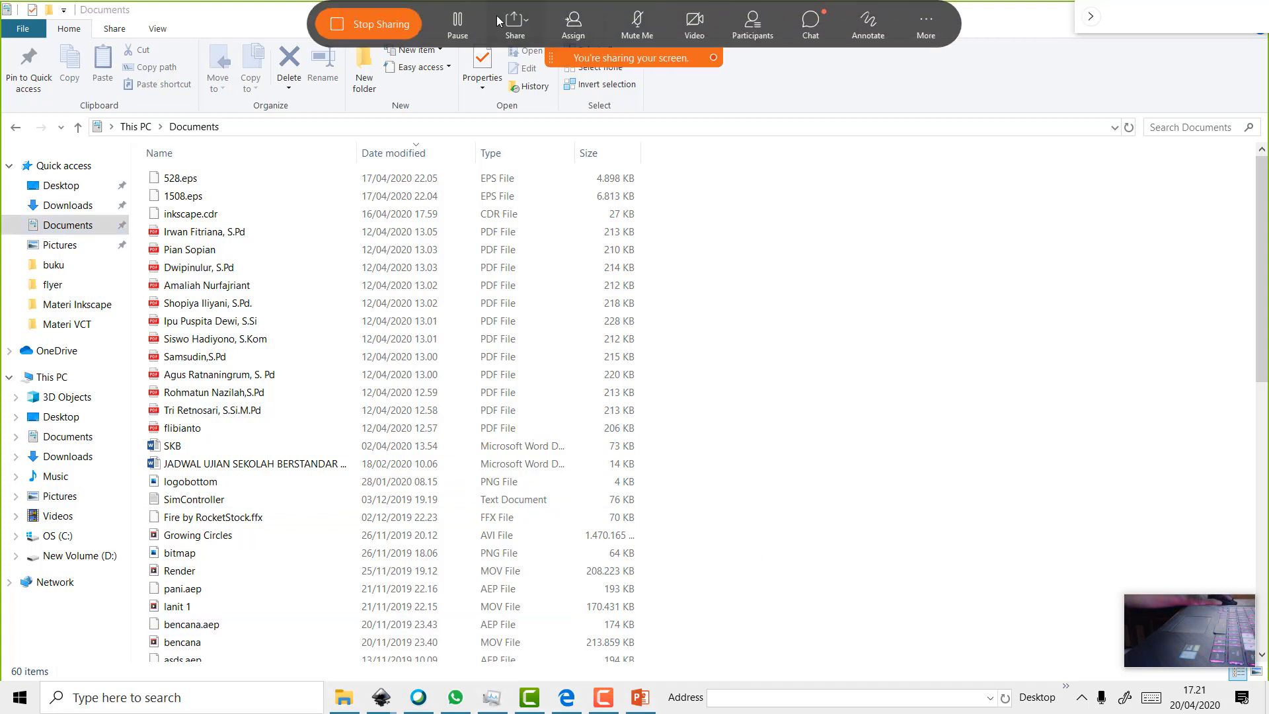
click(390, 20)
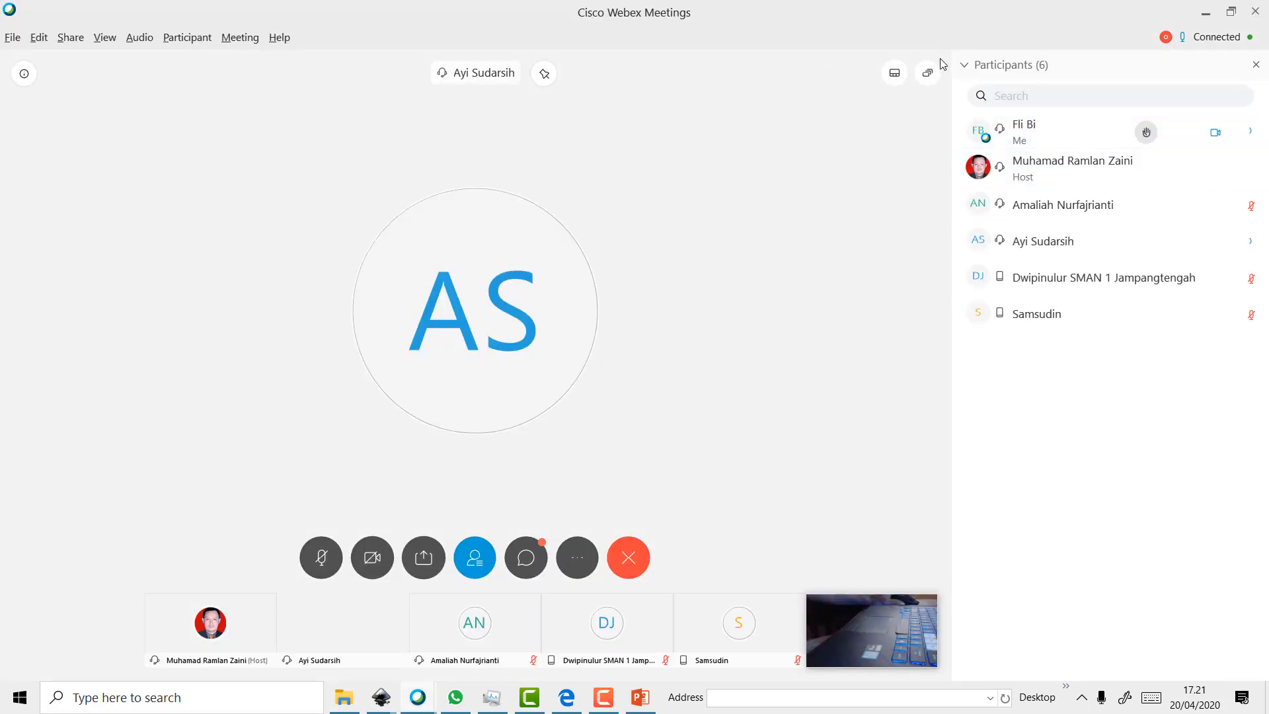
click(963, 68)
click(971, 69)
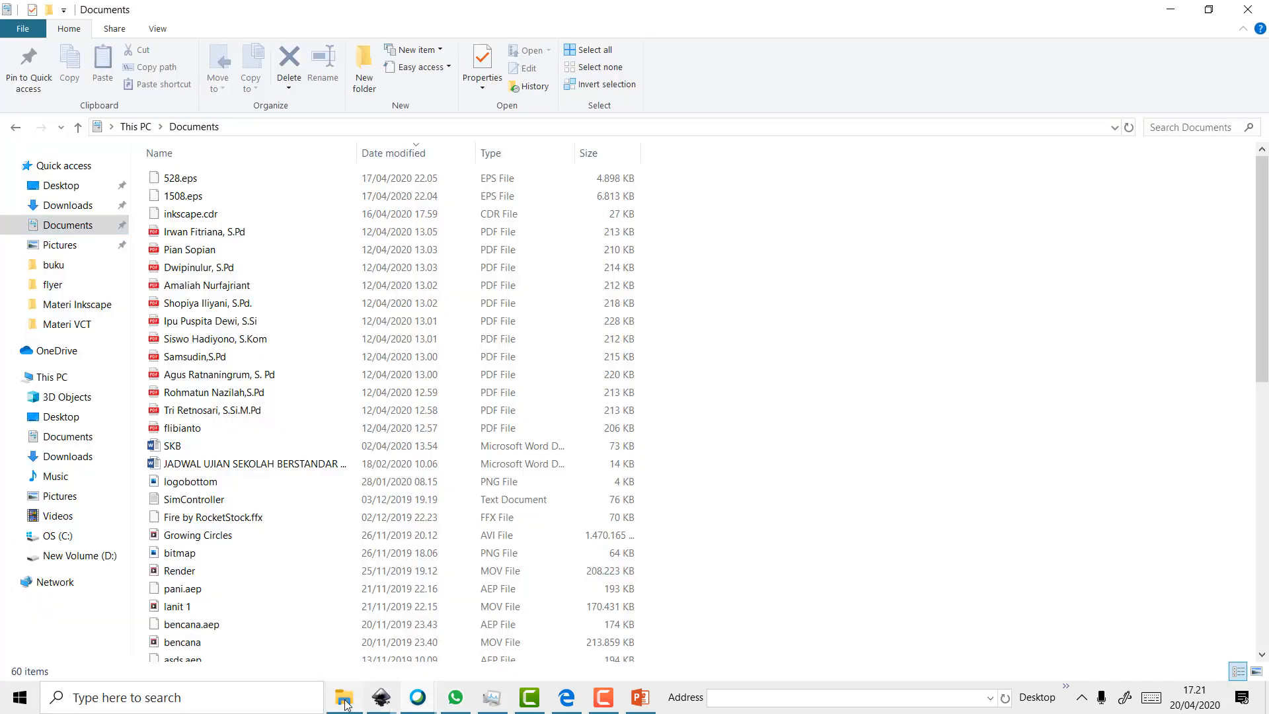
click(345, 698)
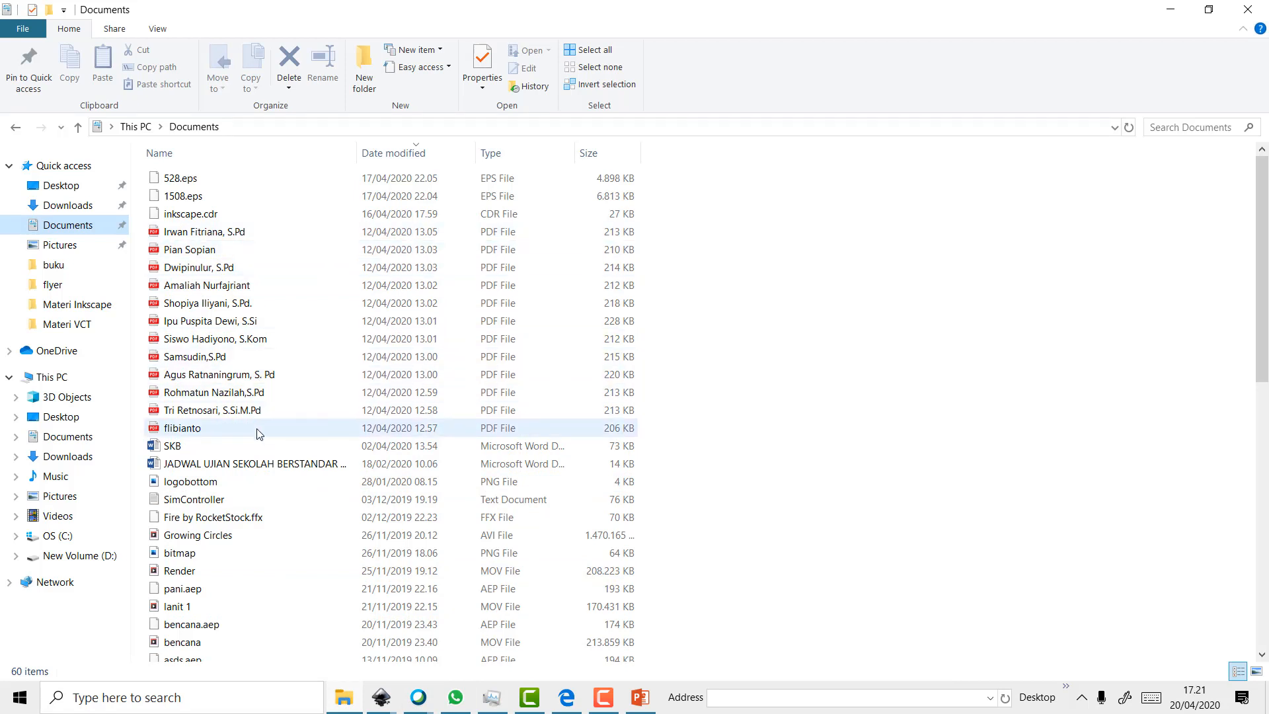
click(74, 306)
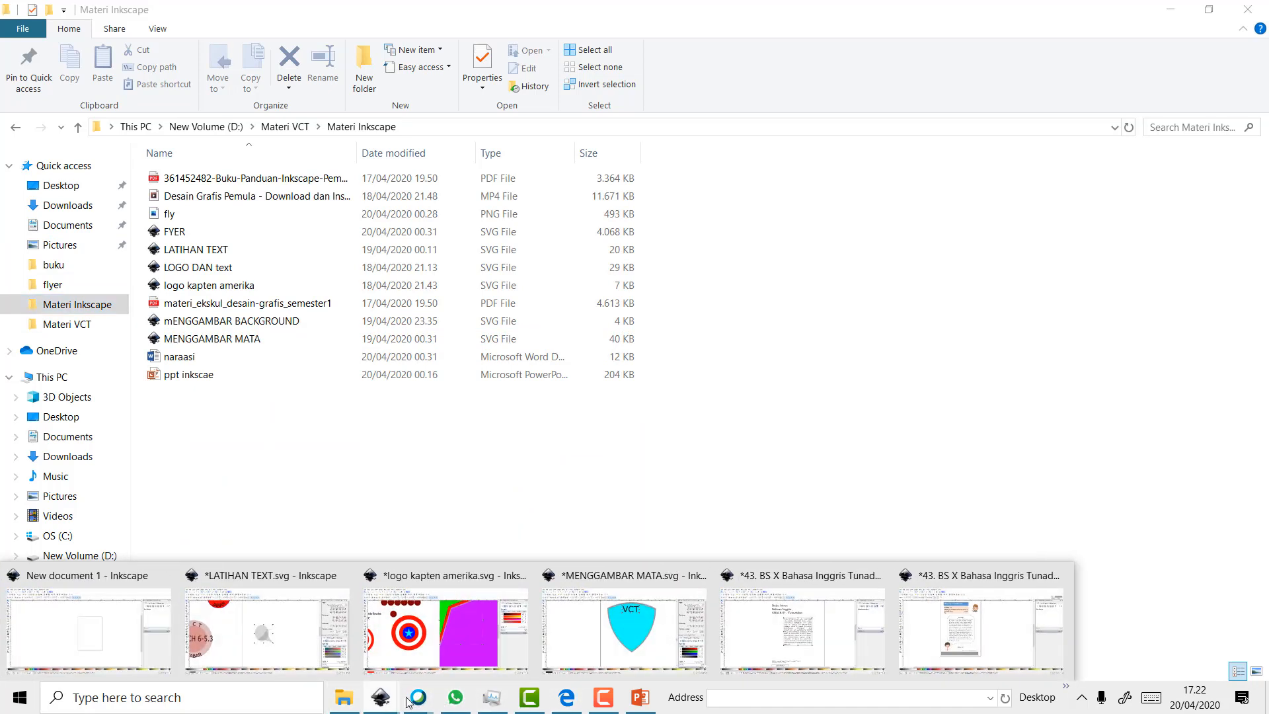
Share Screen 1 in Webex and open the materi_ekskul_desain-grafis_semester1 course PDF
mouse_move(423, 701)
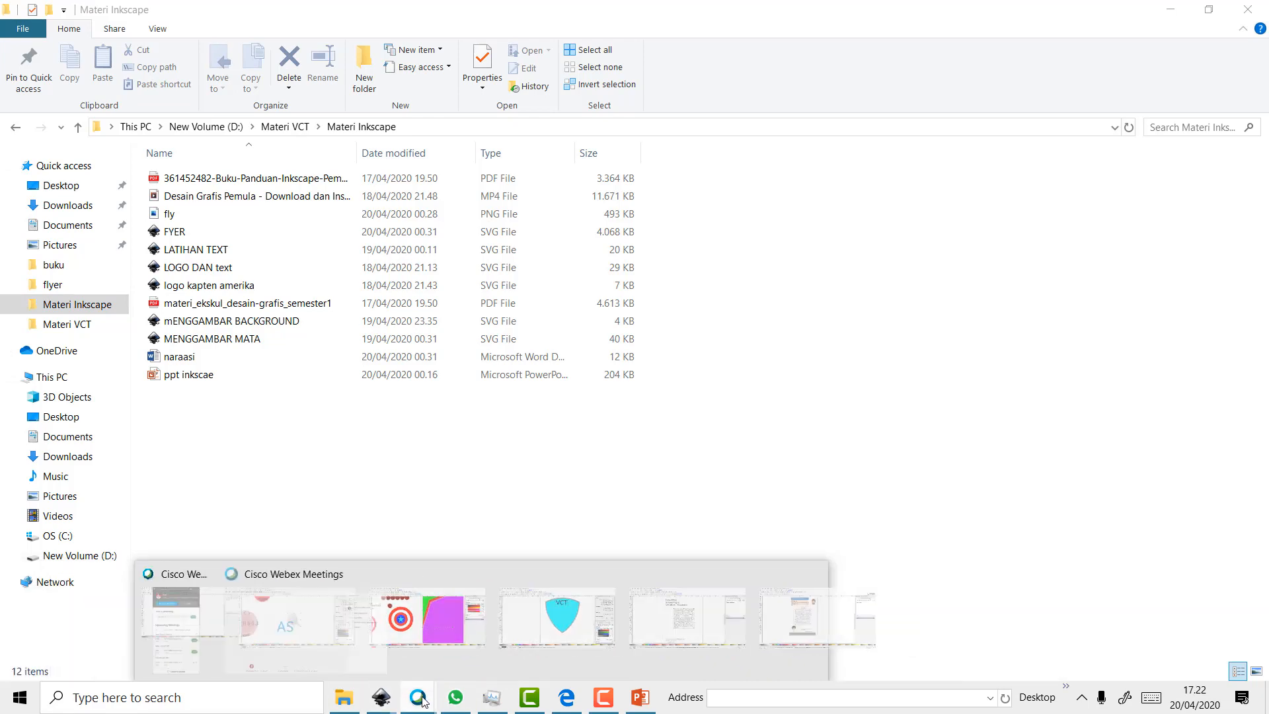
click(422, 635)
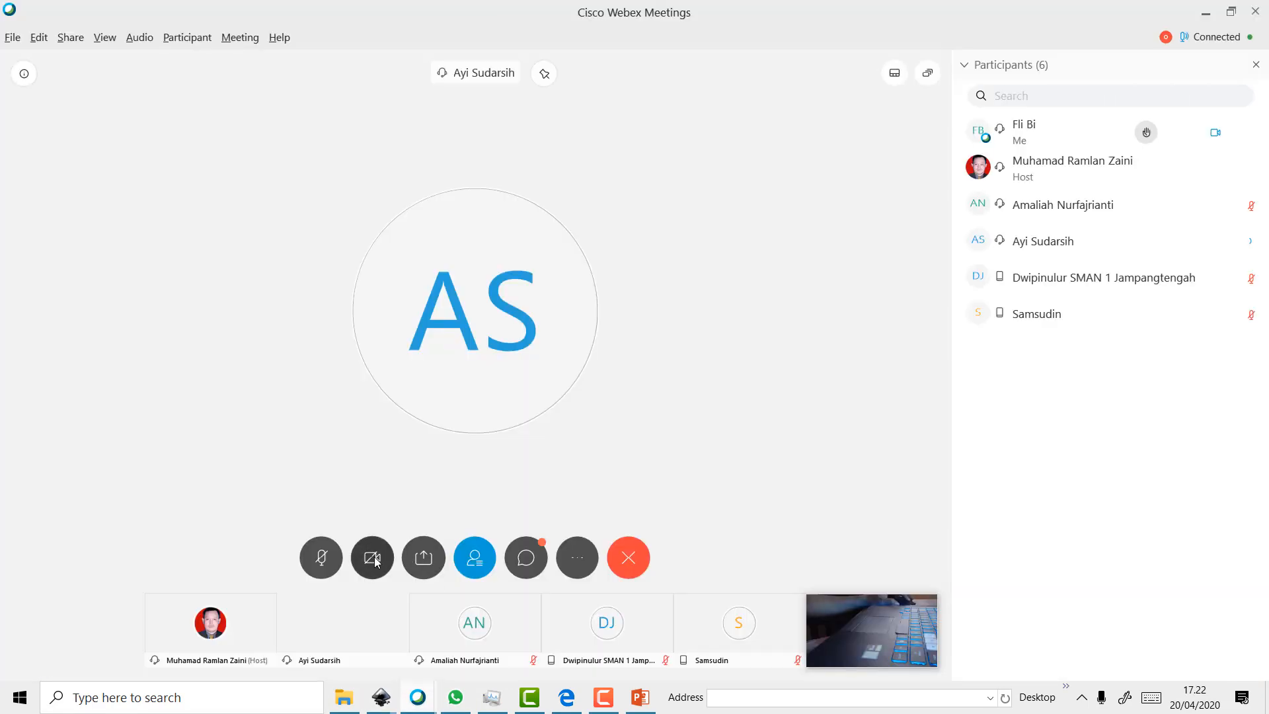
click(423, 557)
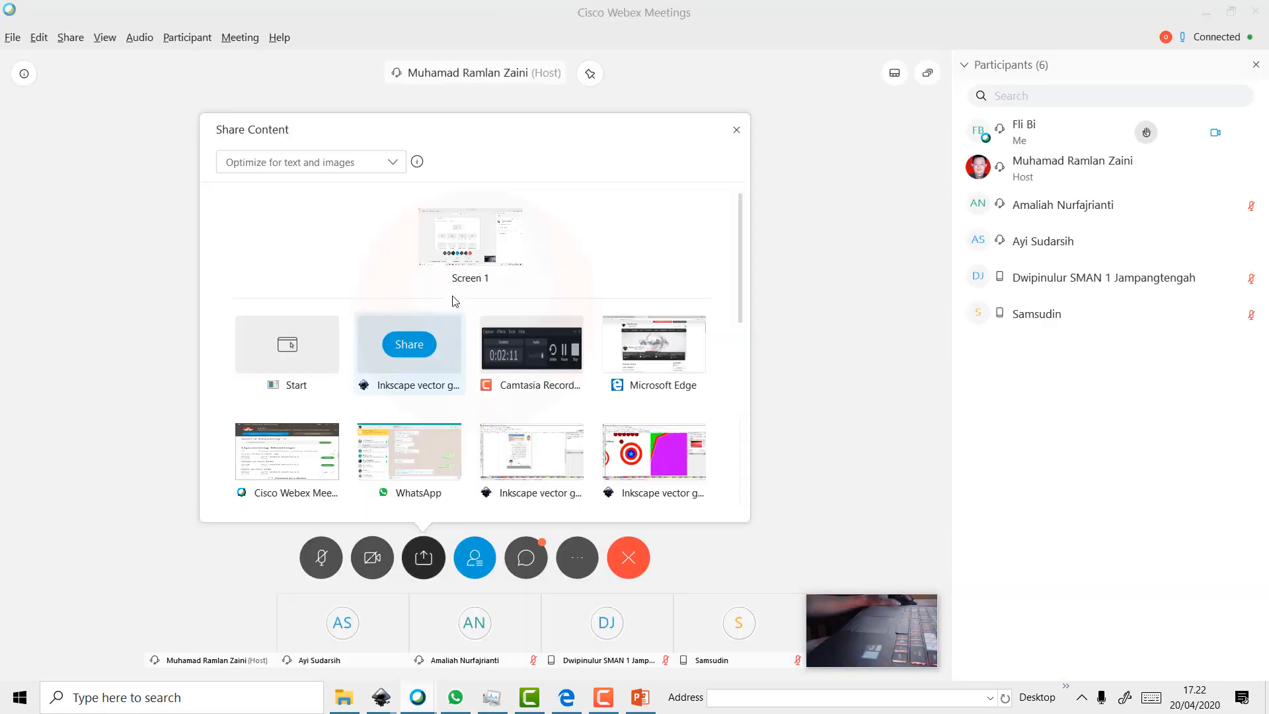
click(478, 243)
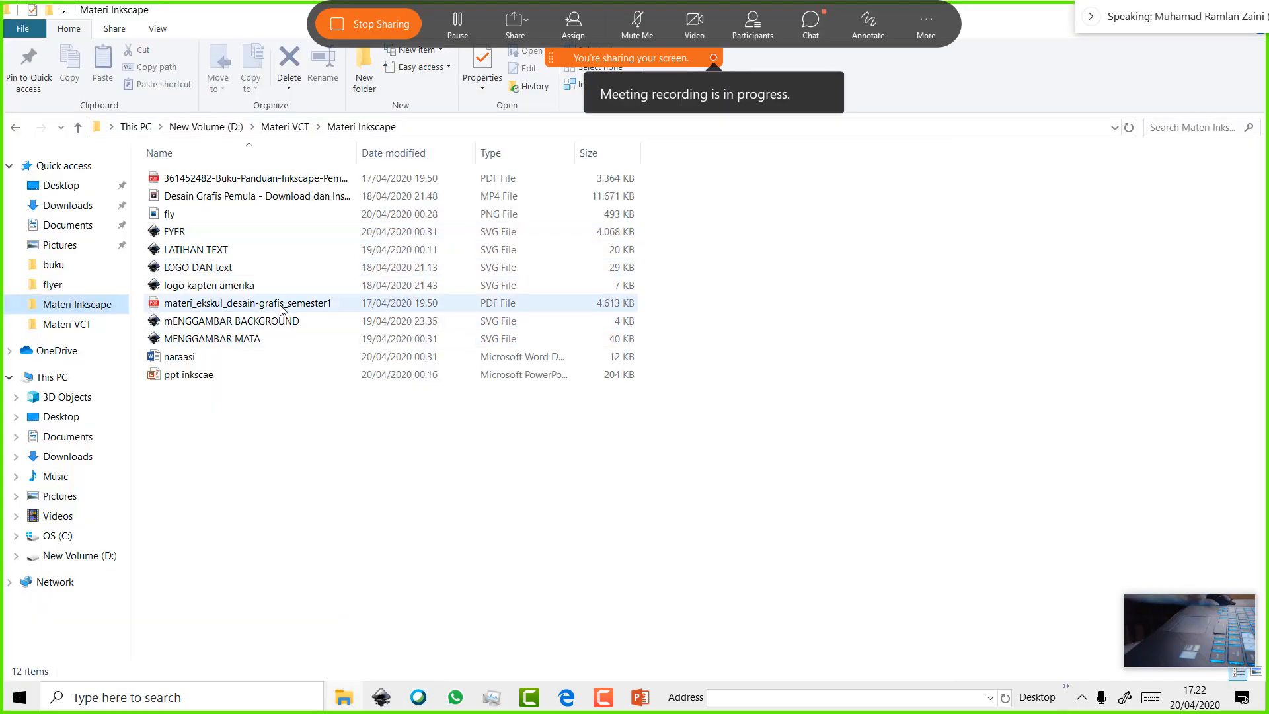
double_click(280, 305)
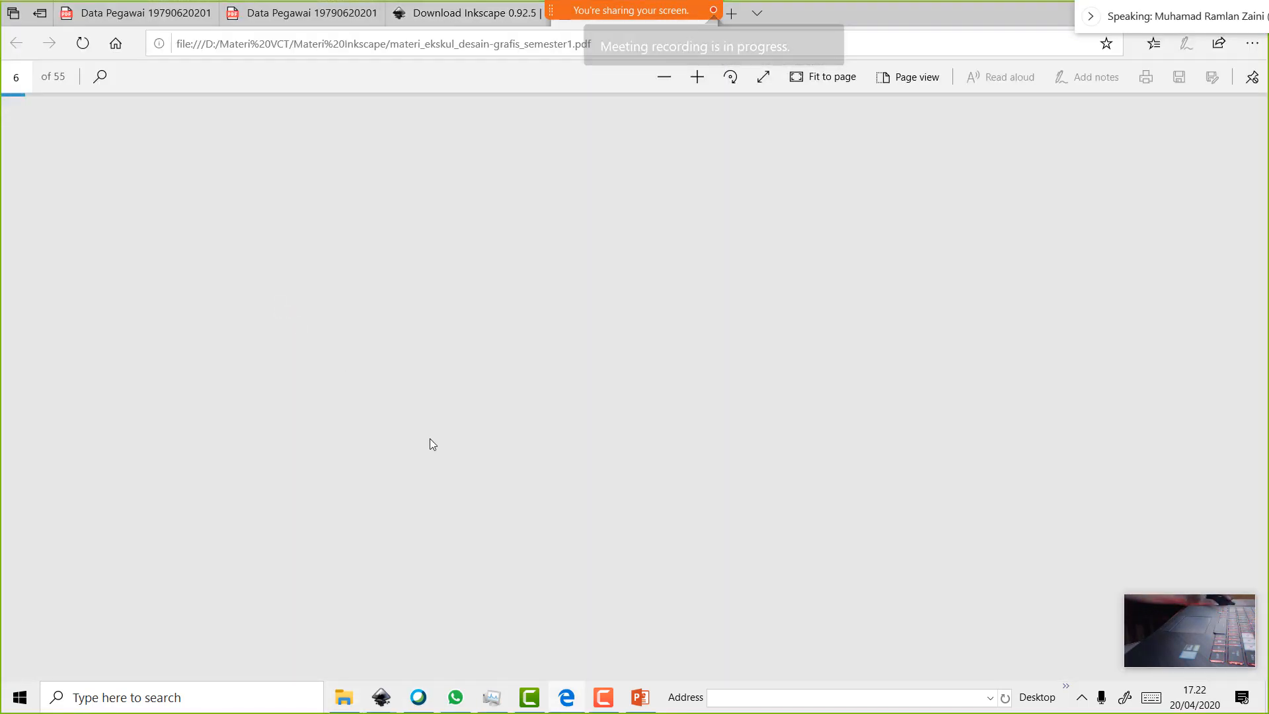
Scroll the course PDF from page 1 to the Star/Polygon and Spiral Tool examples on page 3
scroll(633, 339, down, 3)
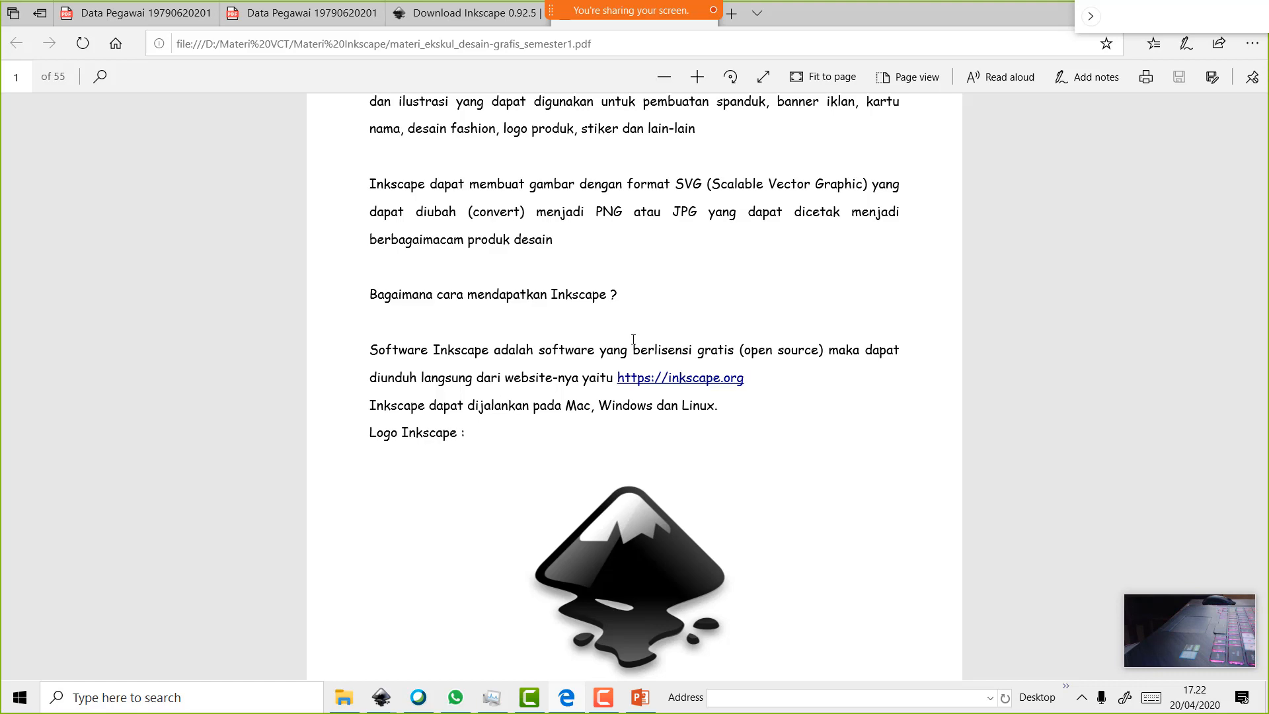
scroll(719, 244, down, 8)
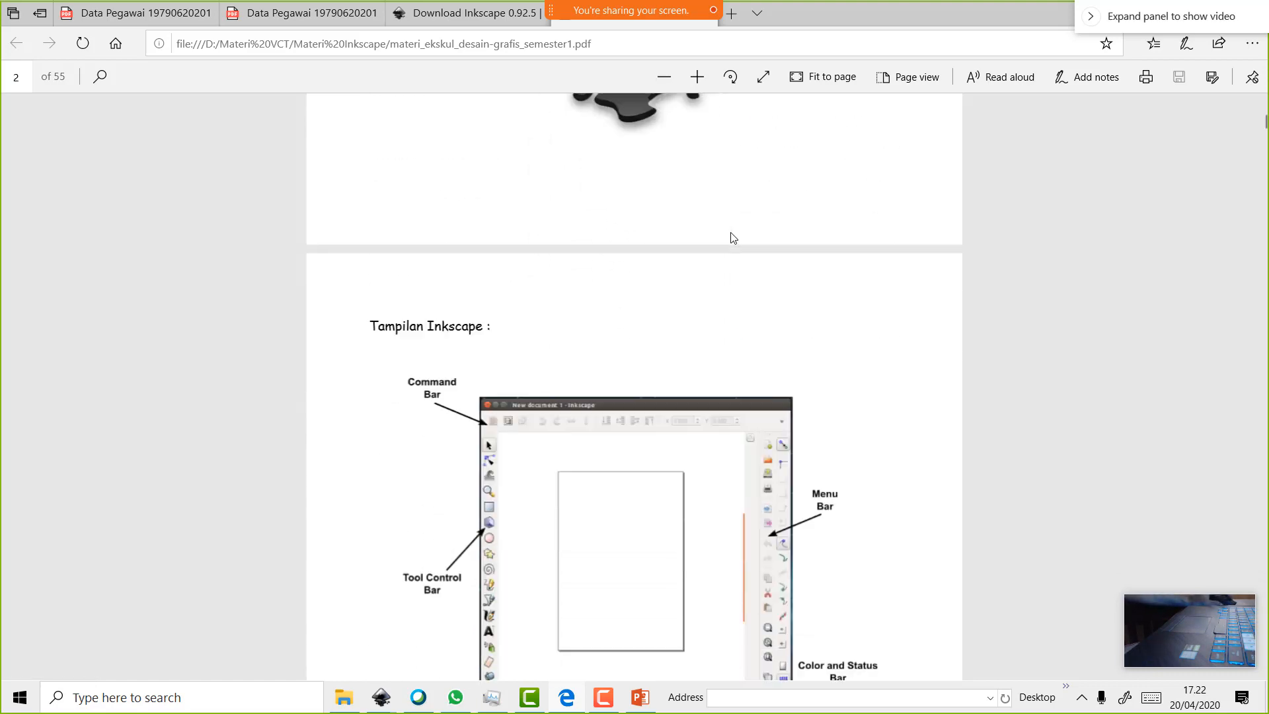
scroll(733, 238, down, 15)
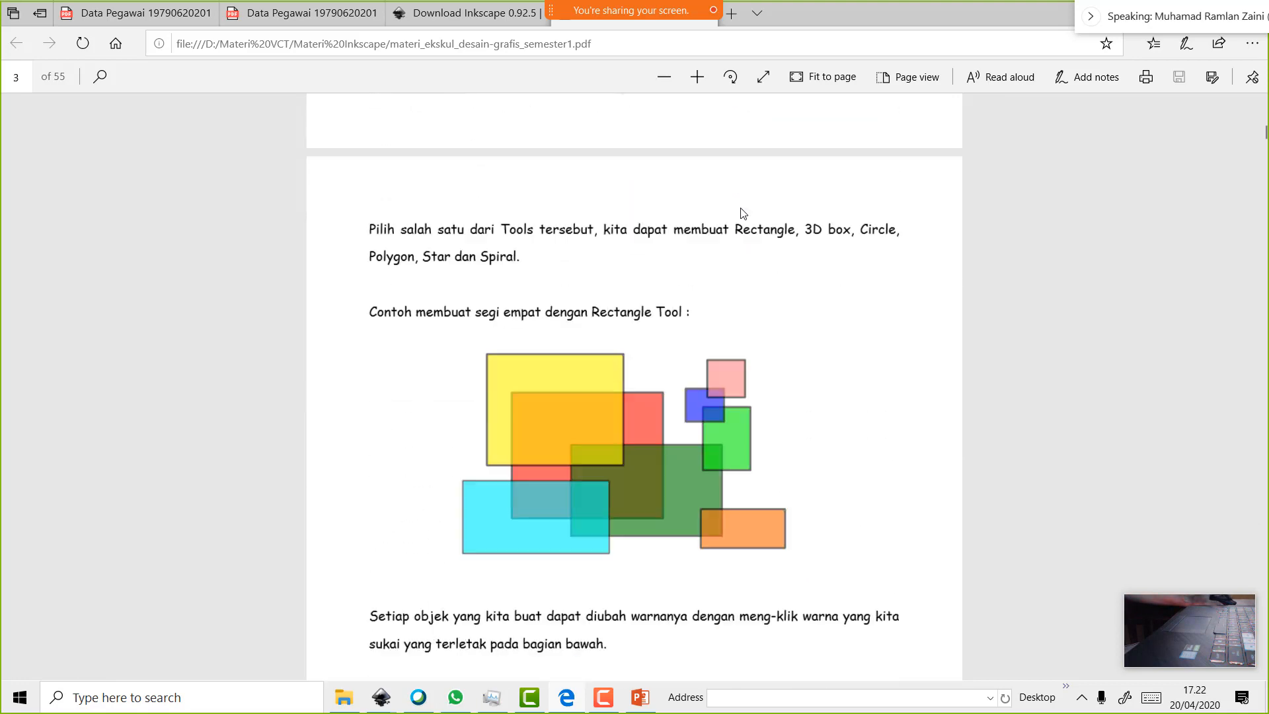
scroll(741, 209, down, 8)
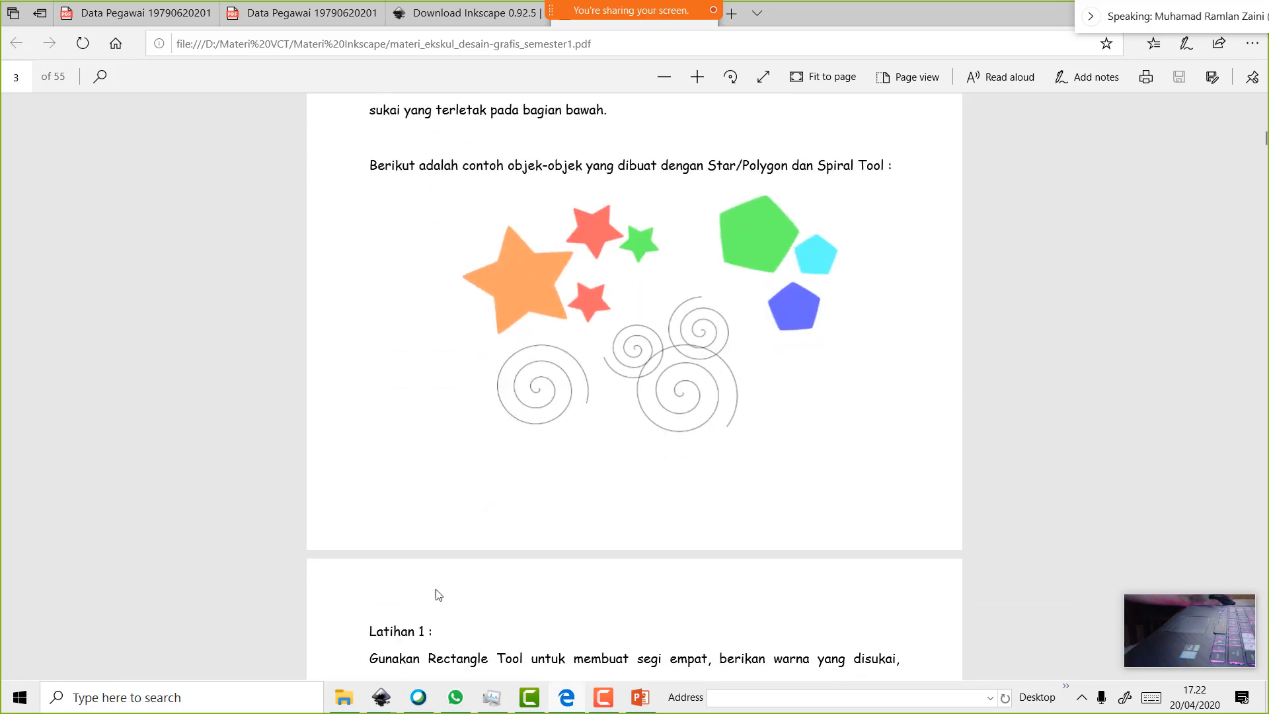
mouse_move(388, 693)
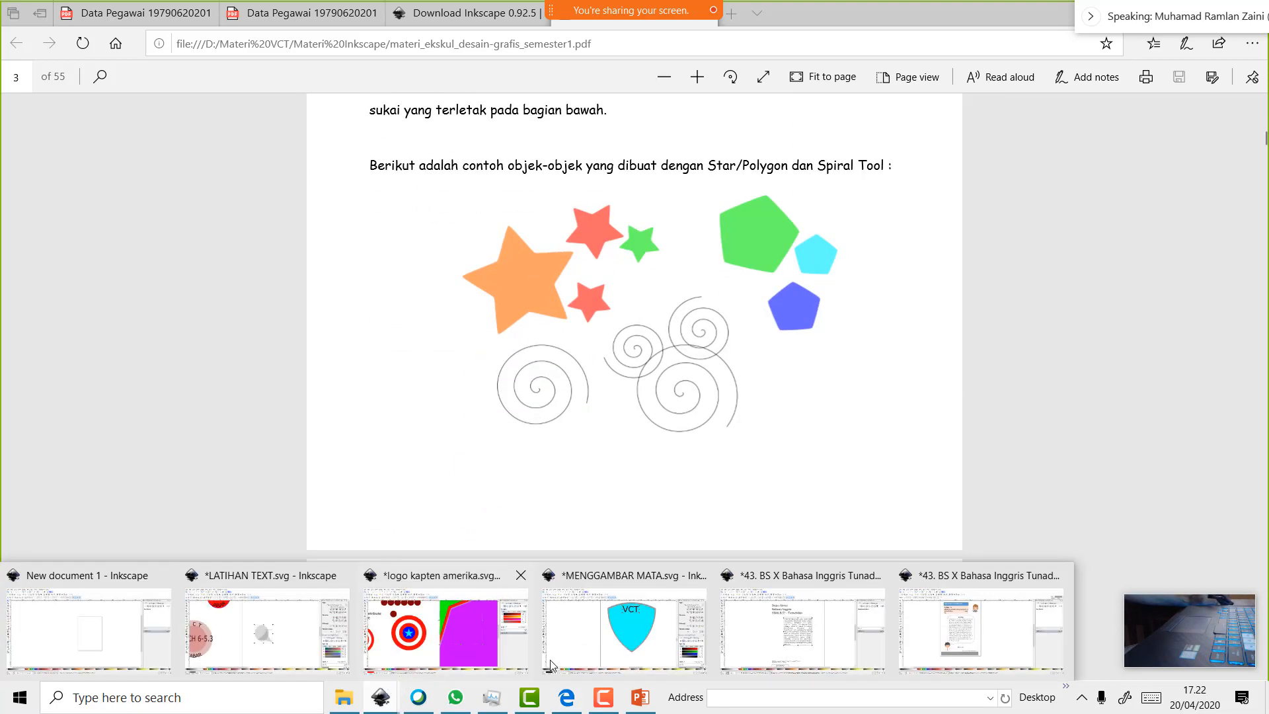
click(308, 633)
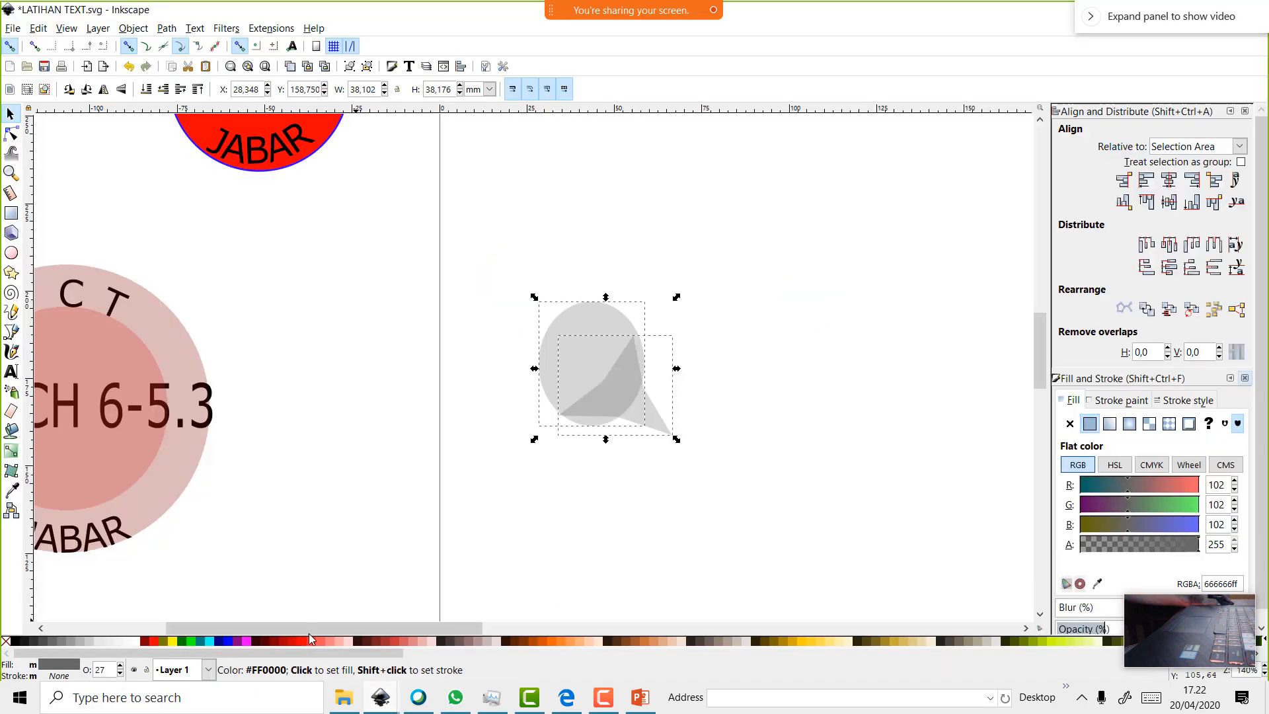
mouse_move(354, 700)
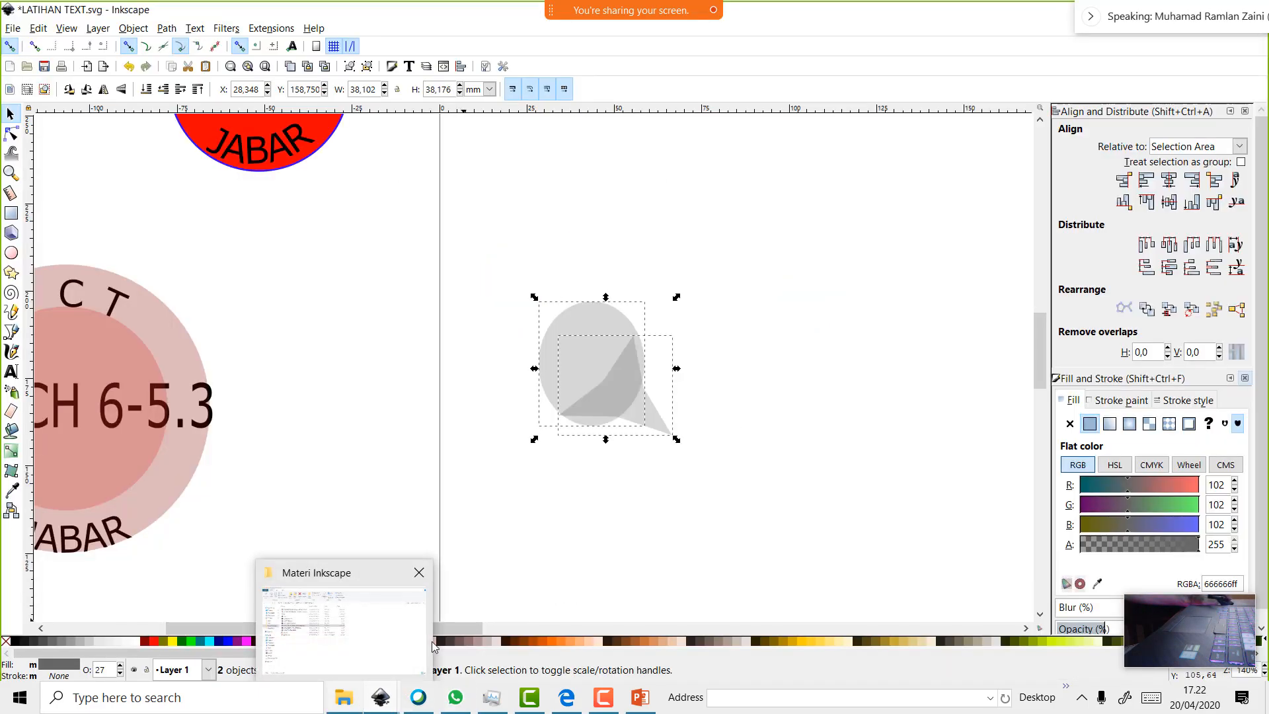
mouse_move(442, 702)
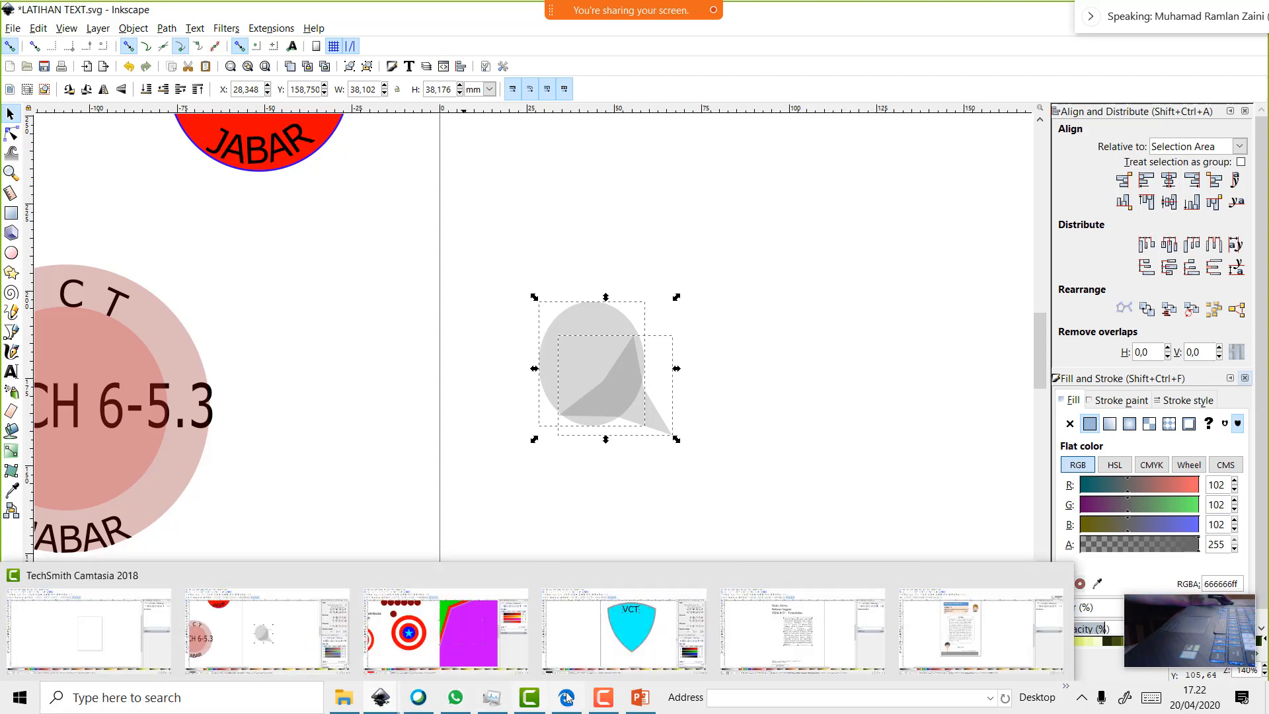
mouse_move(623, 702)
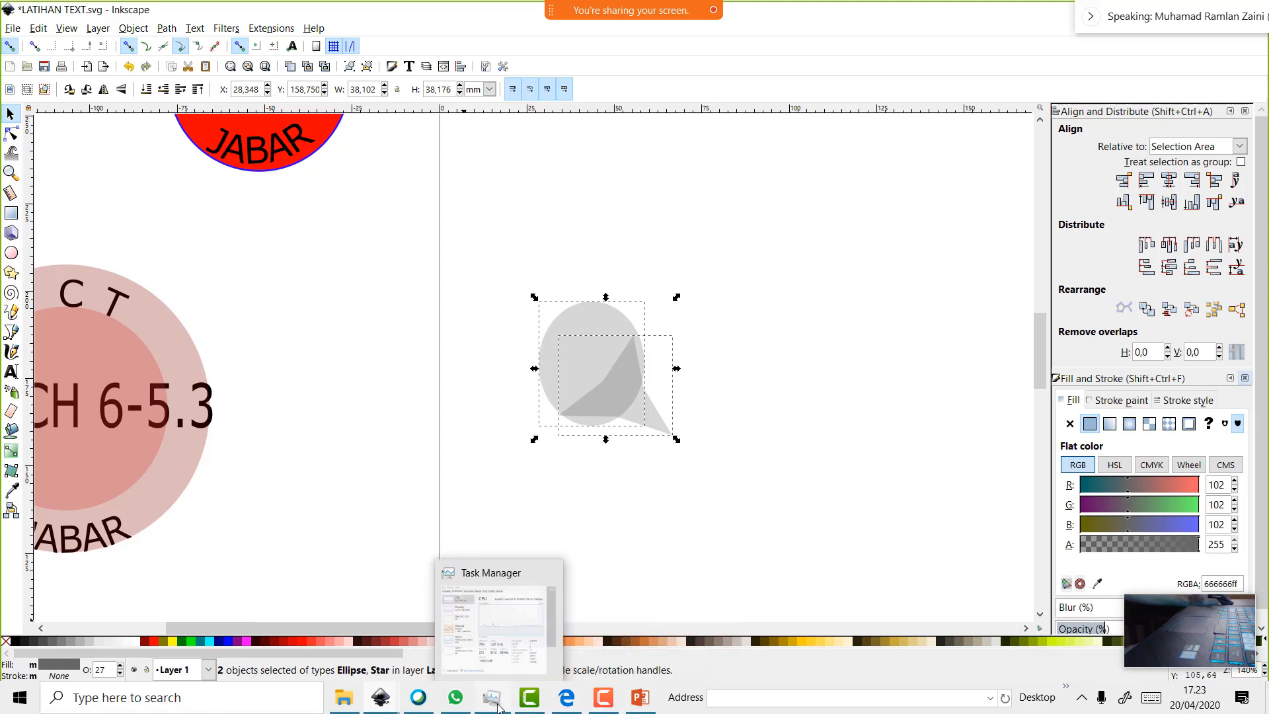
click(566, 698)
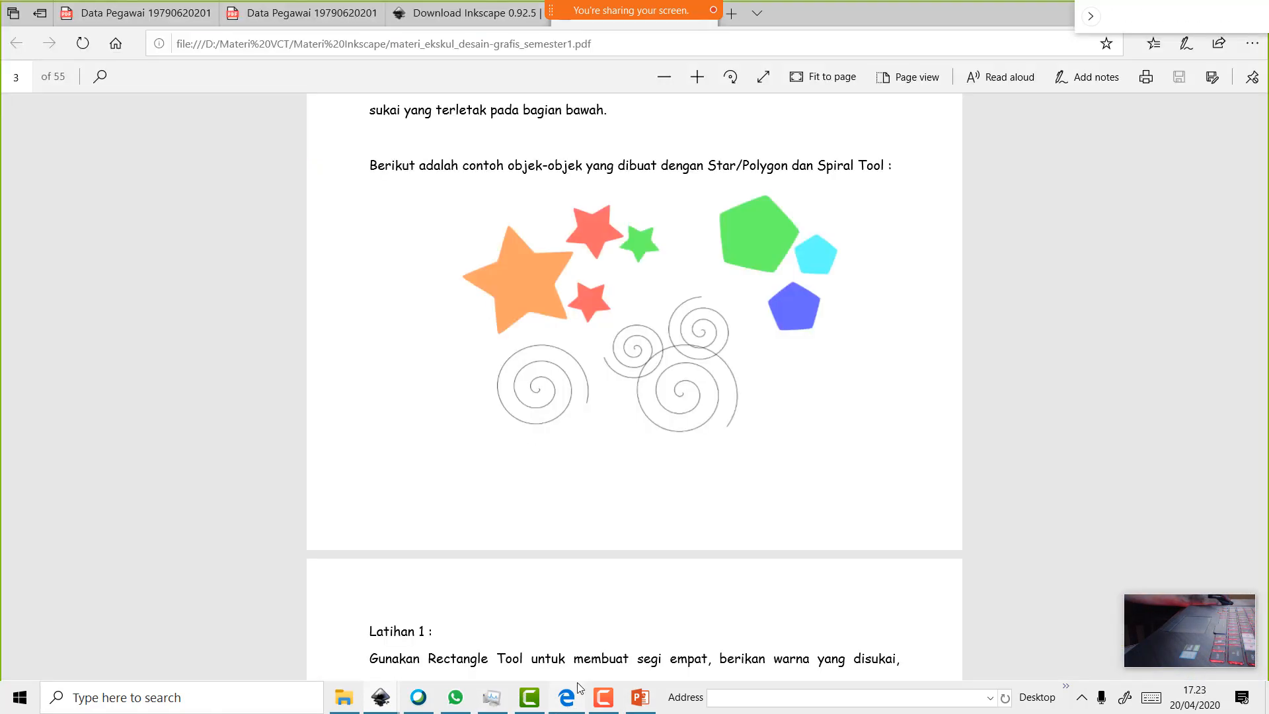
Scroll the handout to page 15's Path > Union speech-bubble step, then restore down Edge
scroll(595, 478, up, 10)
scroll(594, 478, up, 9)
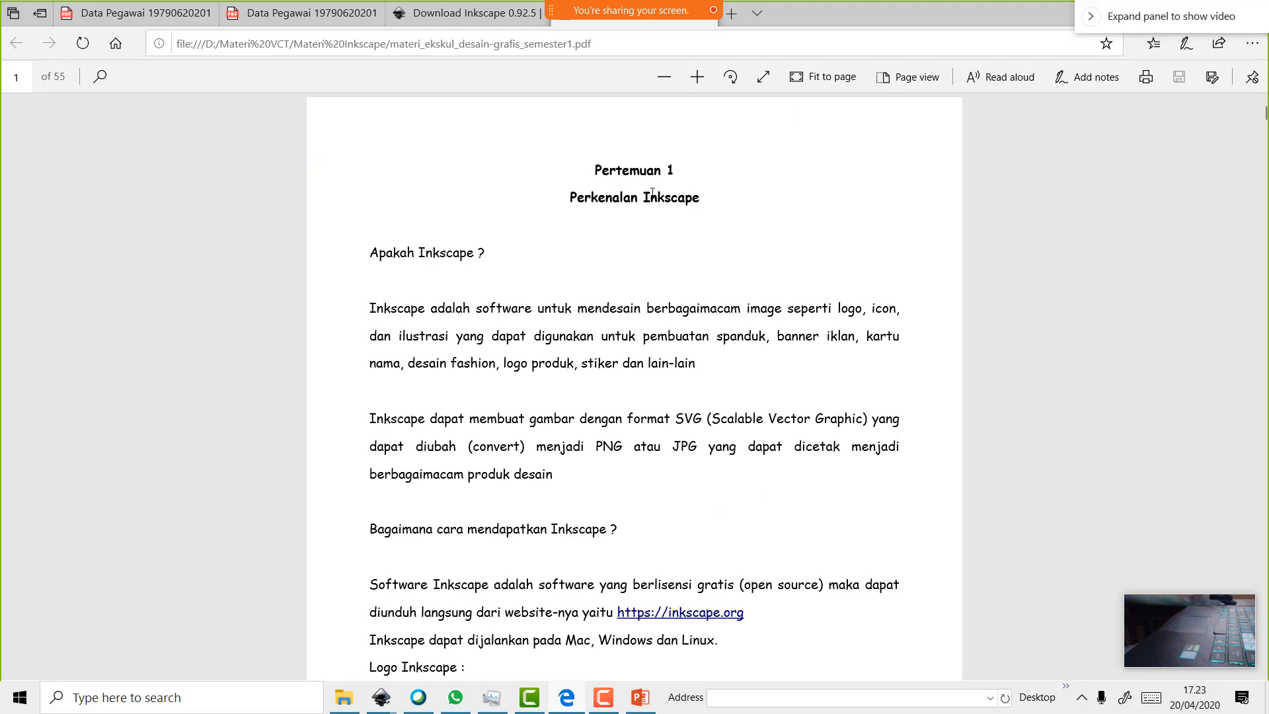
scroll(652, 196, down, 20)
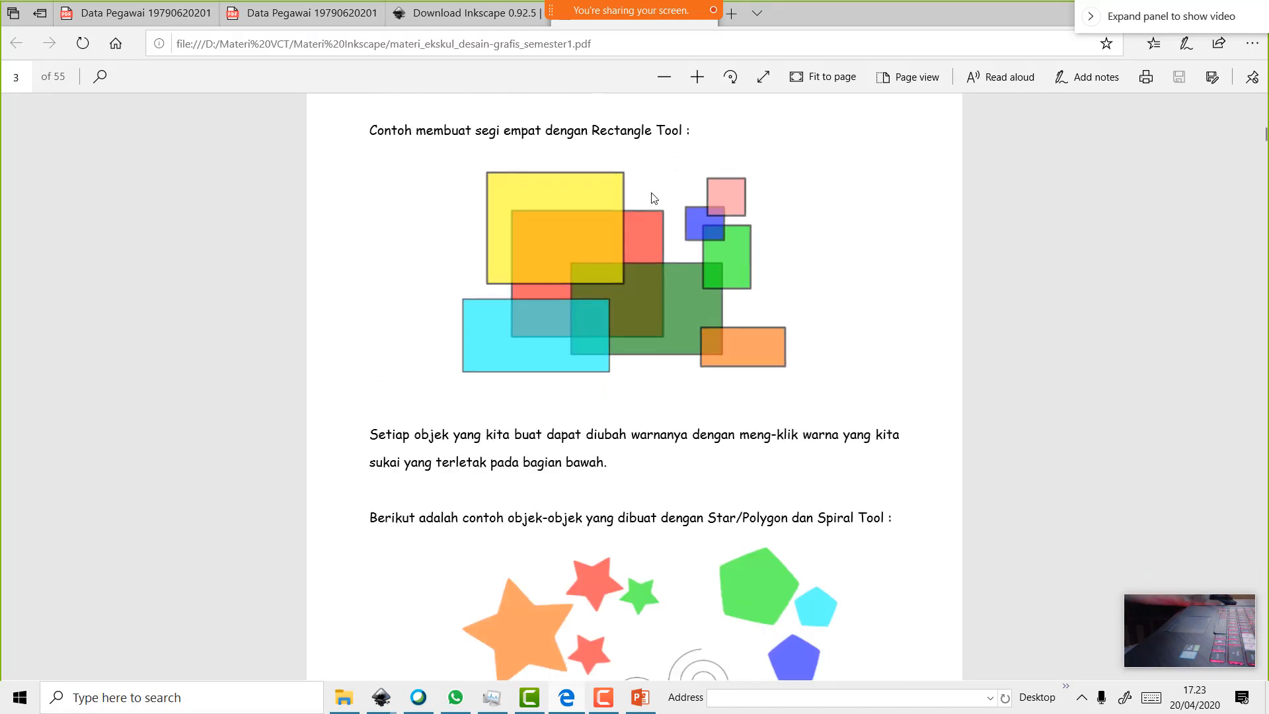
scroll(652, 197, down, 7)
scroll(652, 197, up, 2)
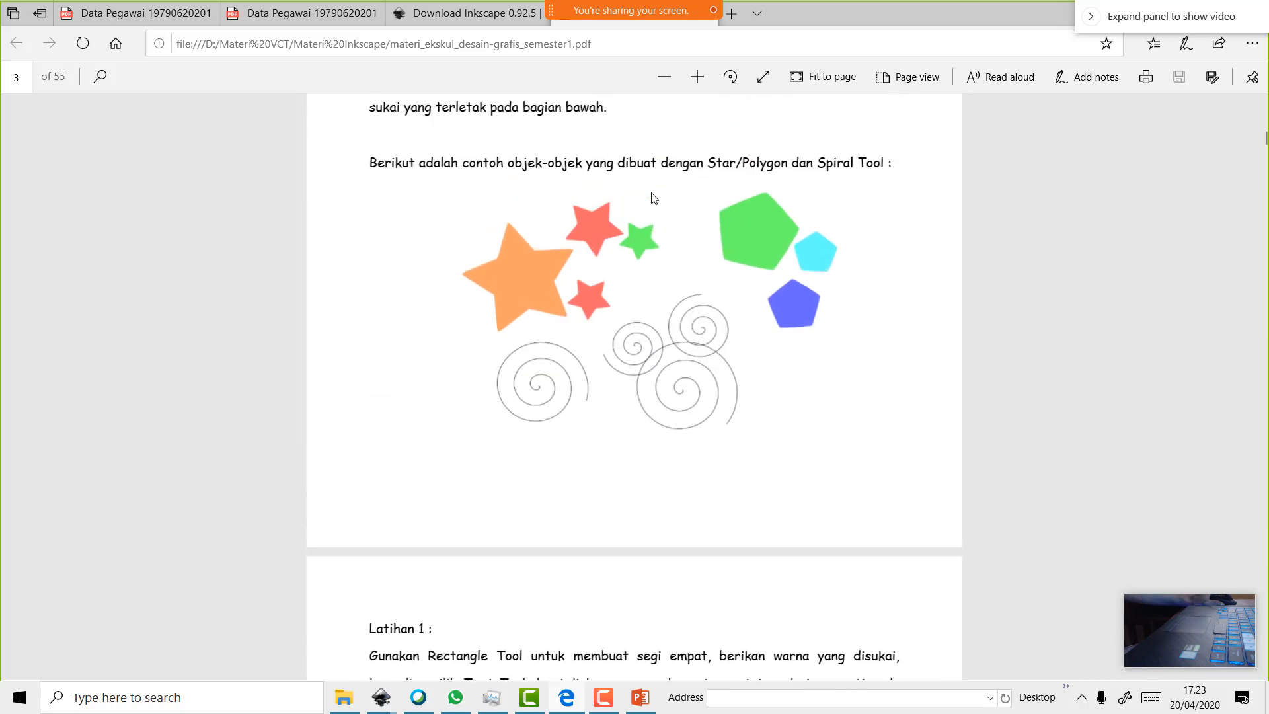
scroll(652, 197, down, 2)
scroll(652, 197, down, 4)
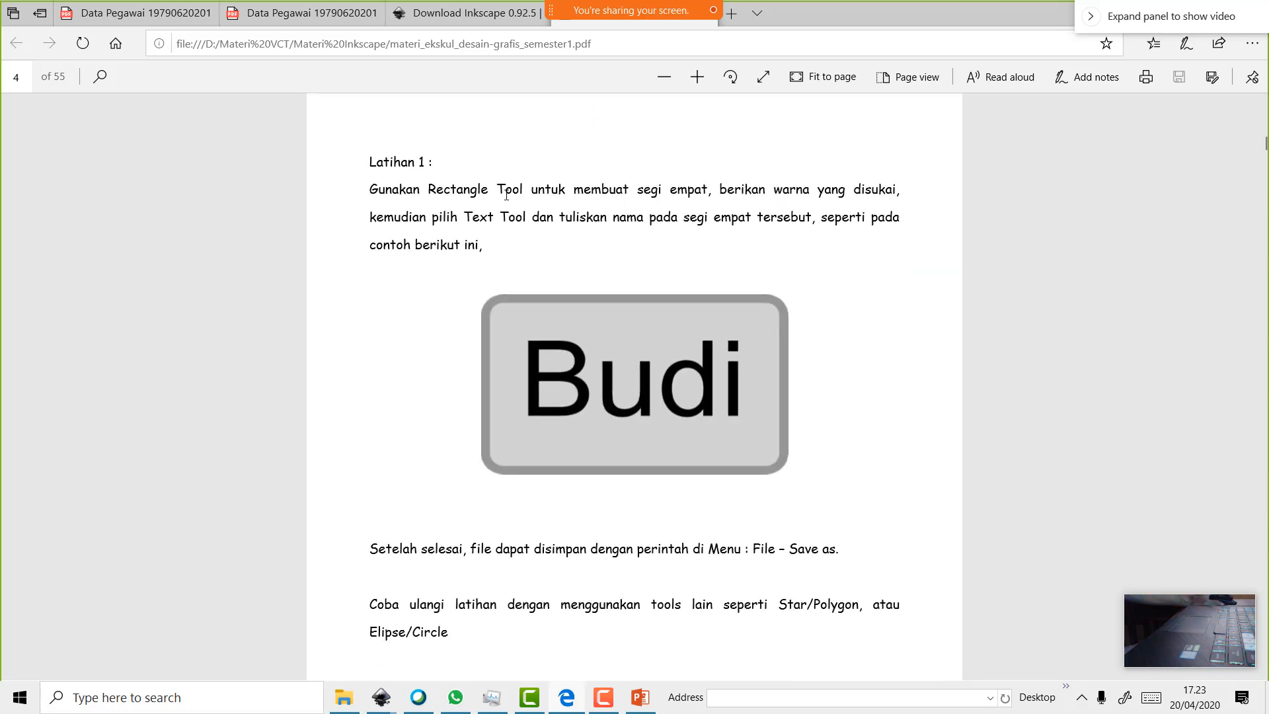
scroll(506, 194, down, 12)
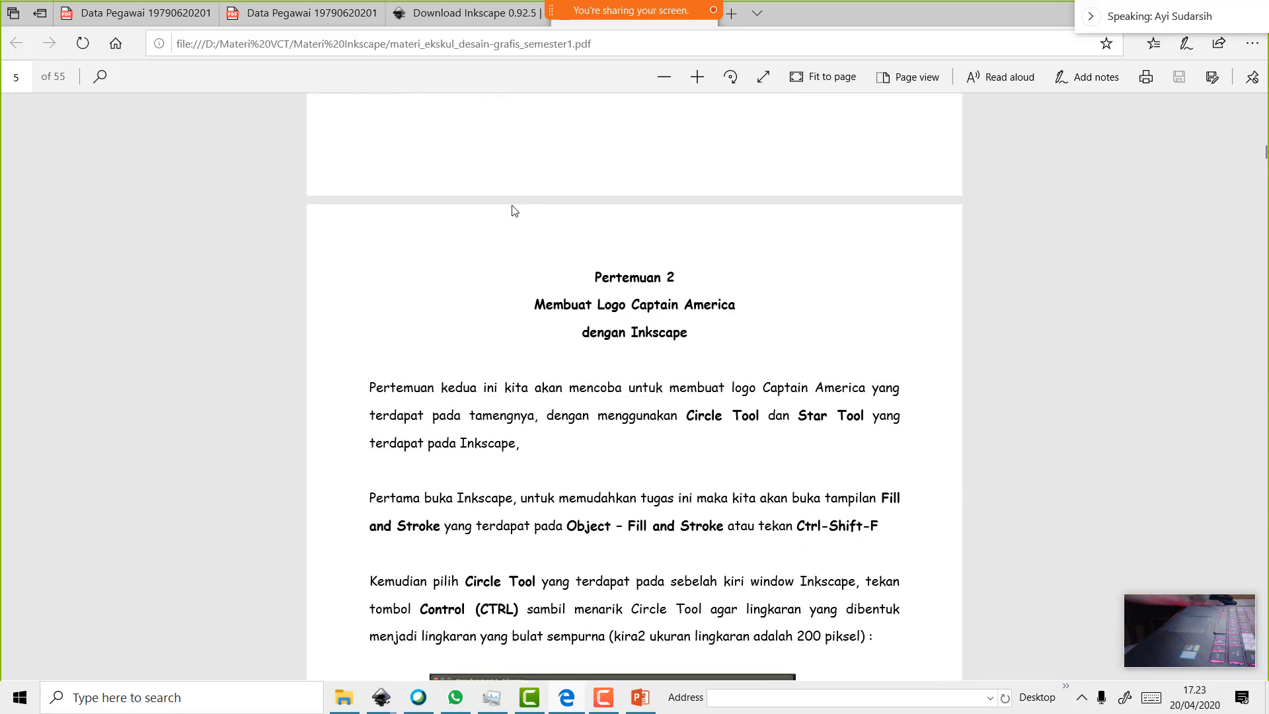
scroll(514, 210, up, 11)
scroll(514, 210, down, 6)
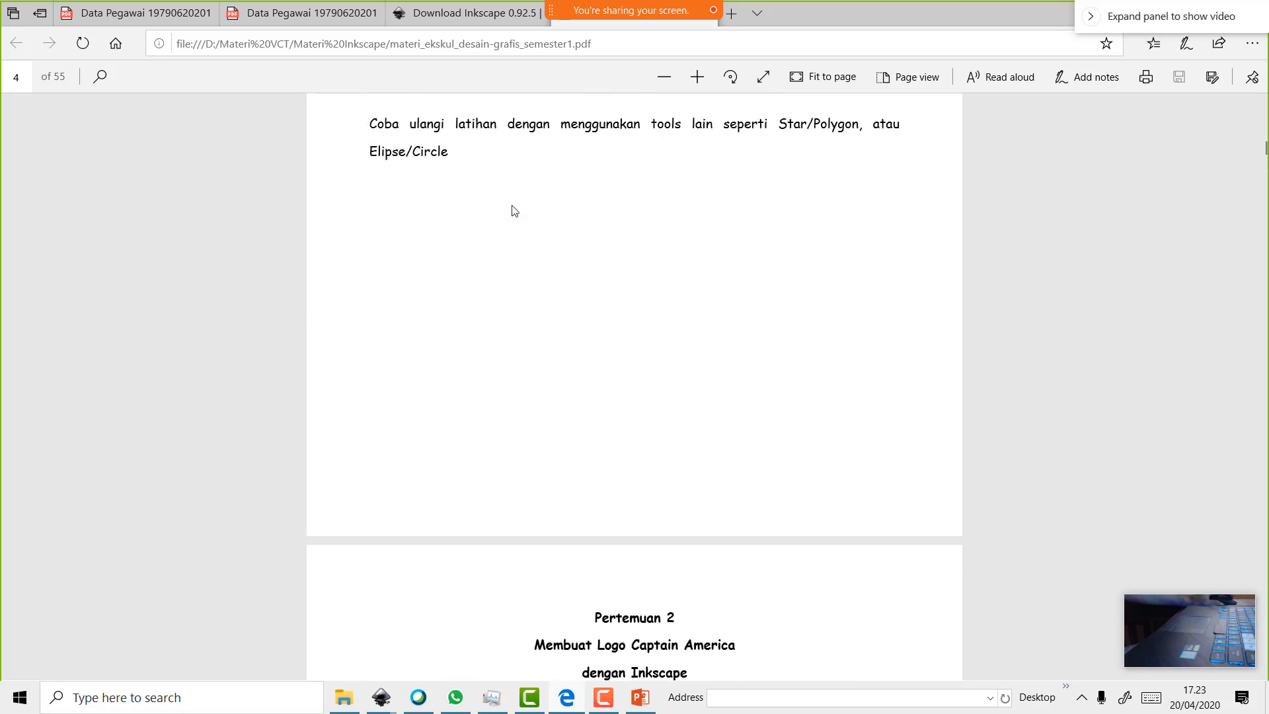
scroll(514, 210, down, 7)
scroll(514, 210, down, 2)
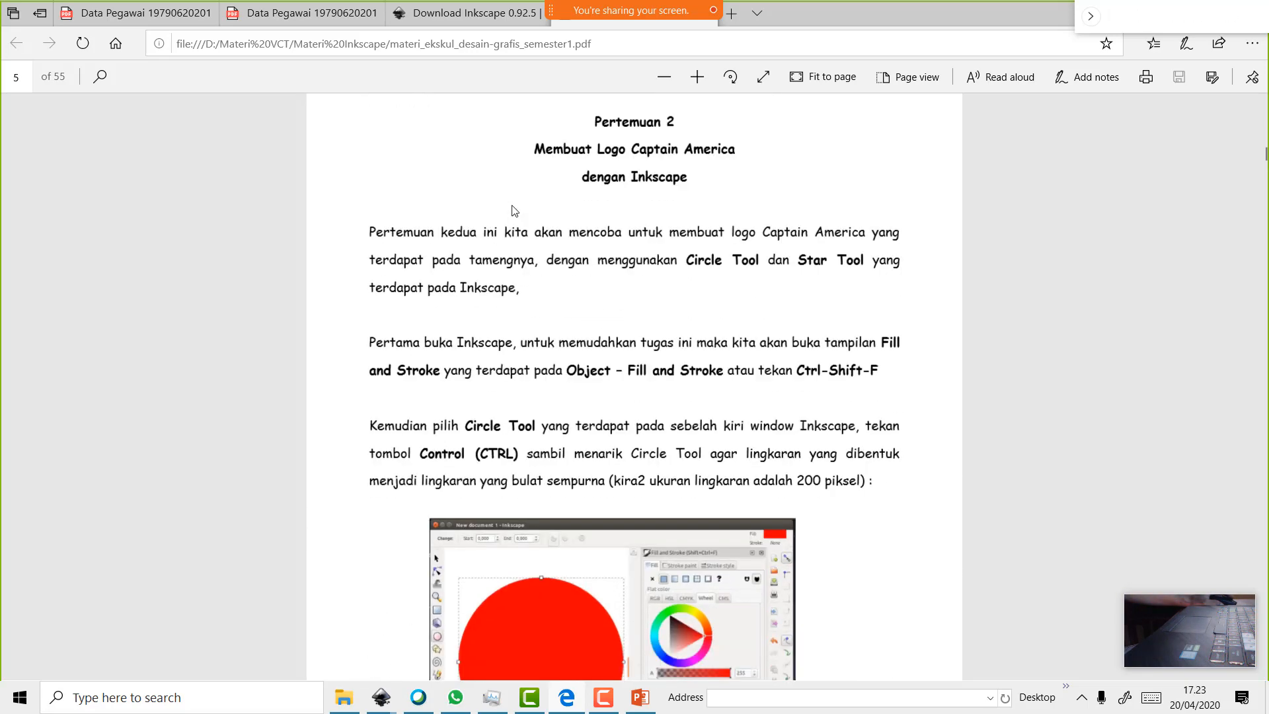
scroll(515, 210, up, 4)
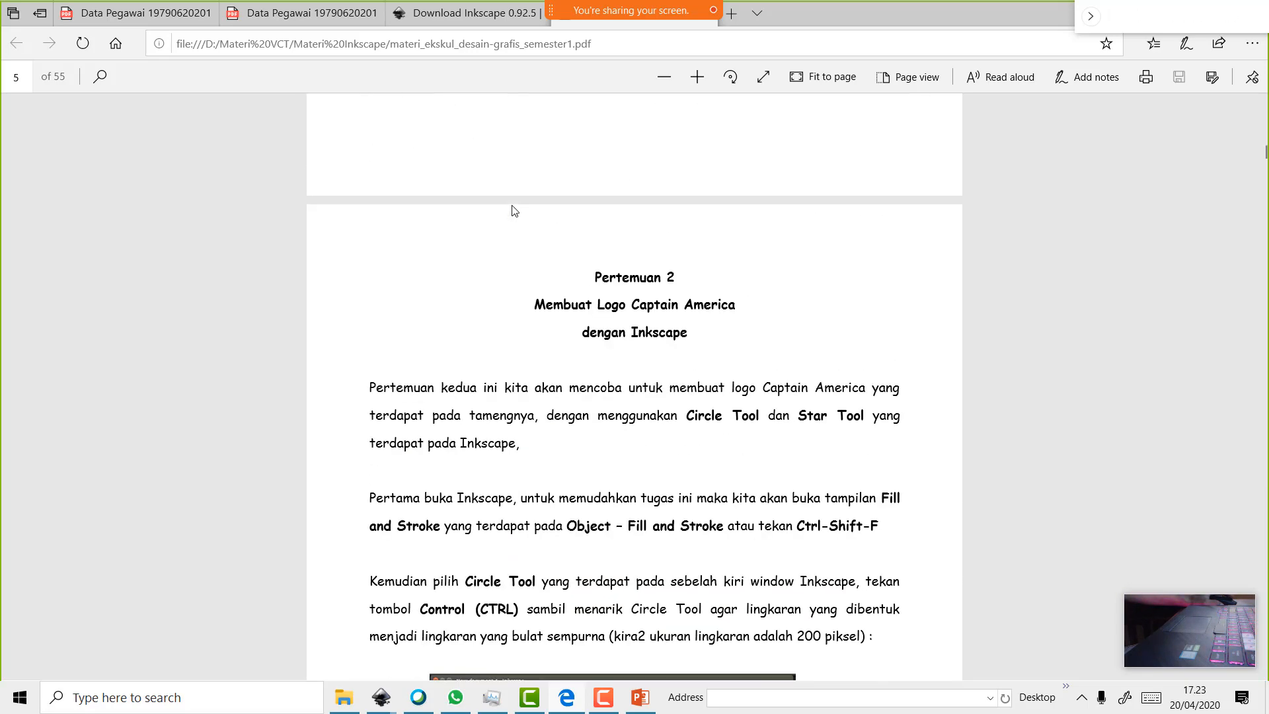
scroll(514, 210, down, 10)
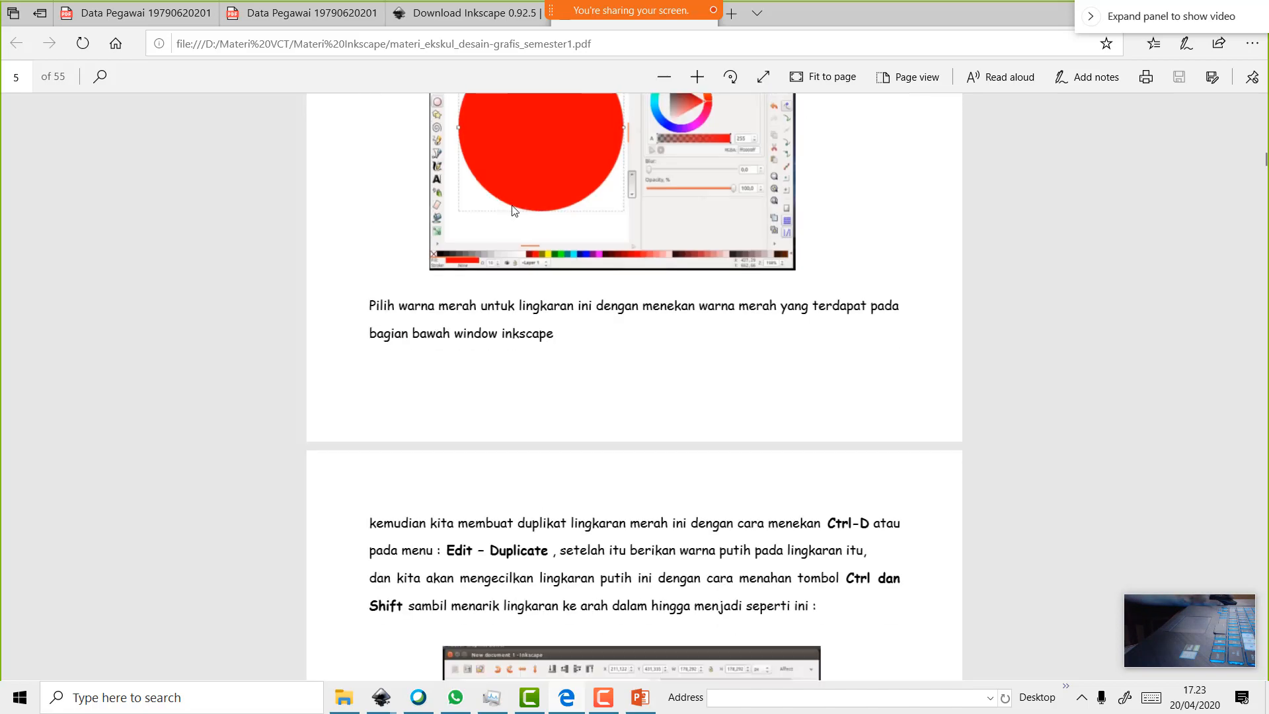
scroll(514, 211, down, 14)
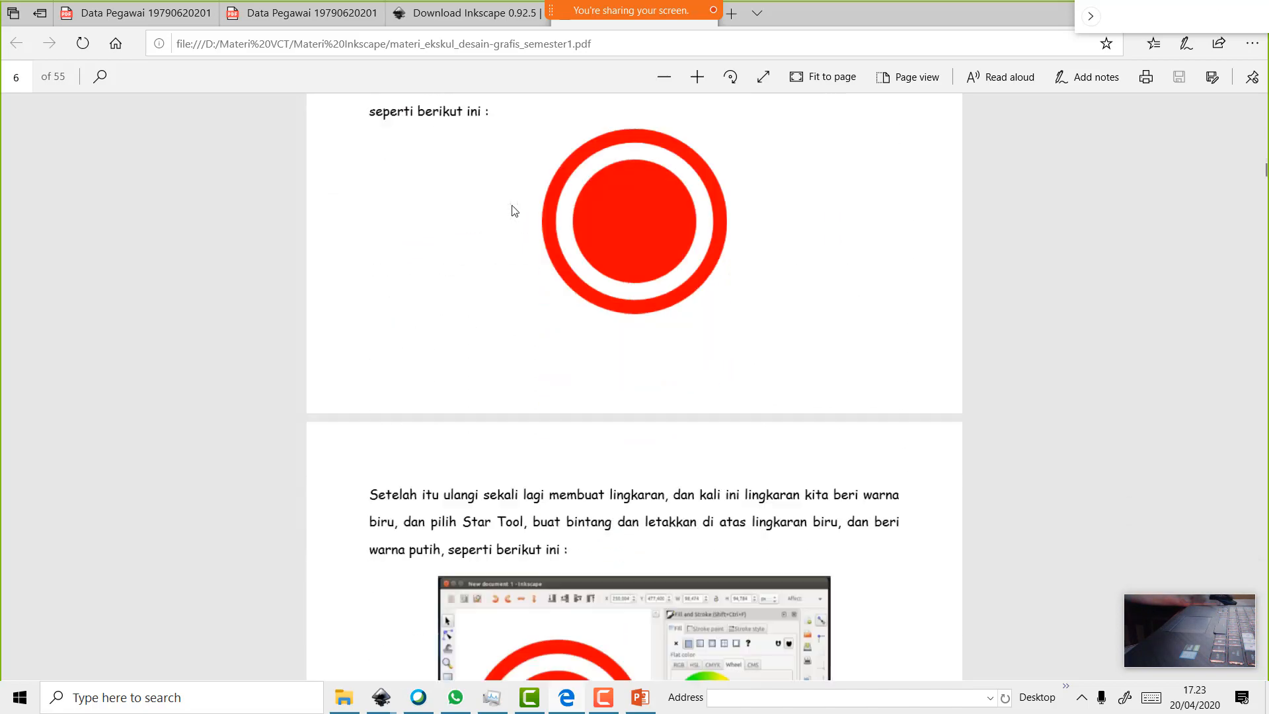
scroll(515, 209, down, 14)
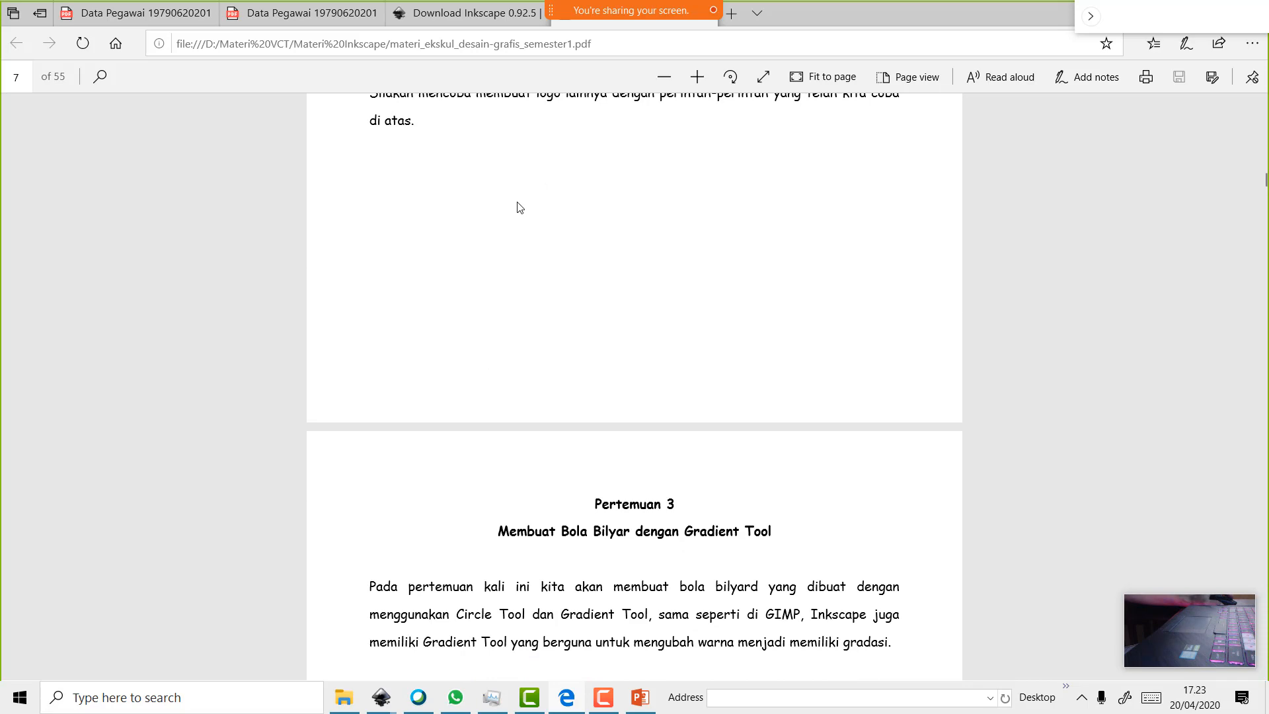
scroll(520, 208, down, 3)
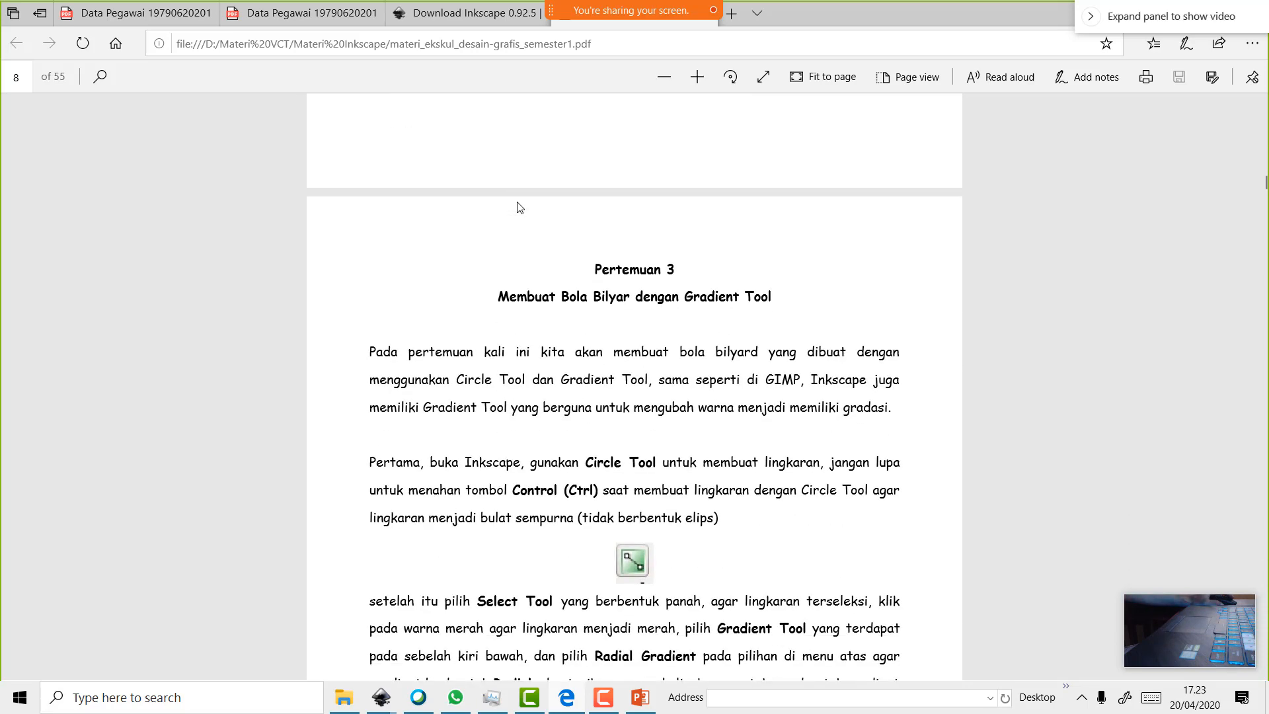
scroll(520, 207, down, 9)
scroll(527, 209, up, 2)
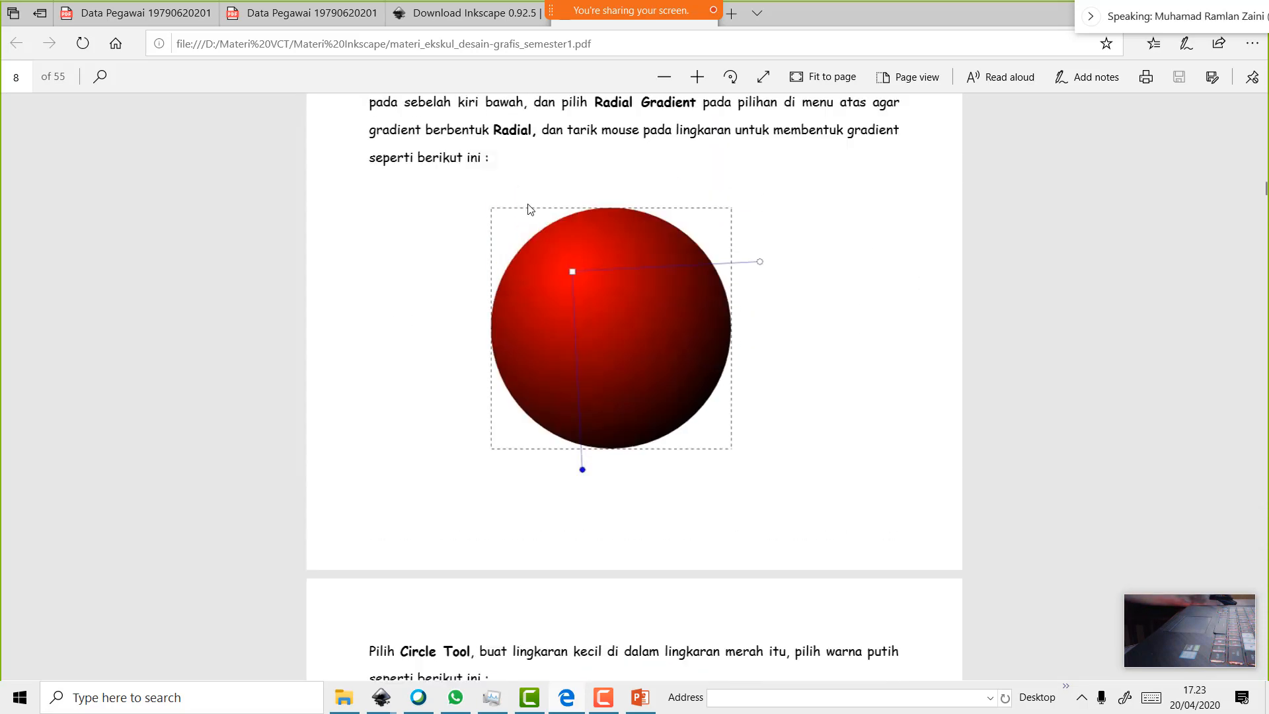
scroll(684, 423, down, 17)
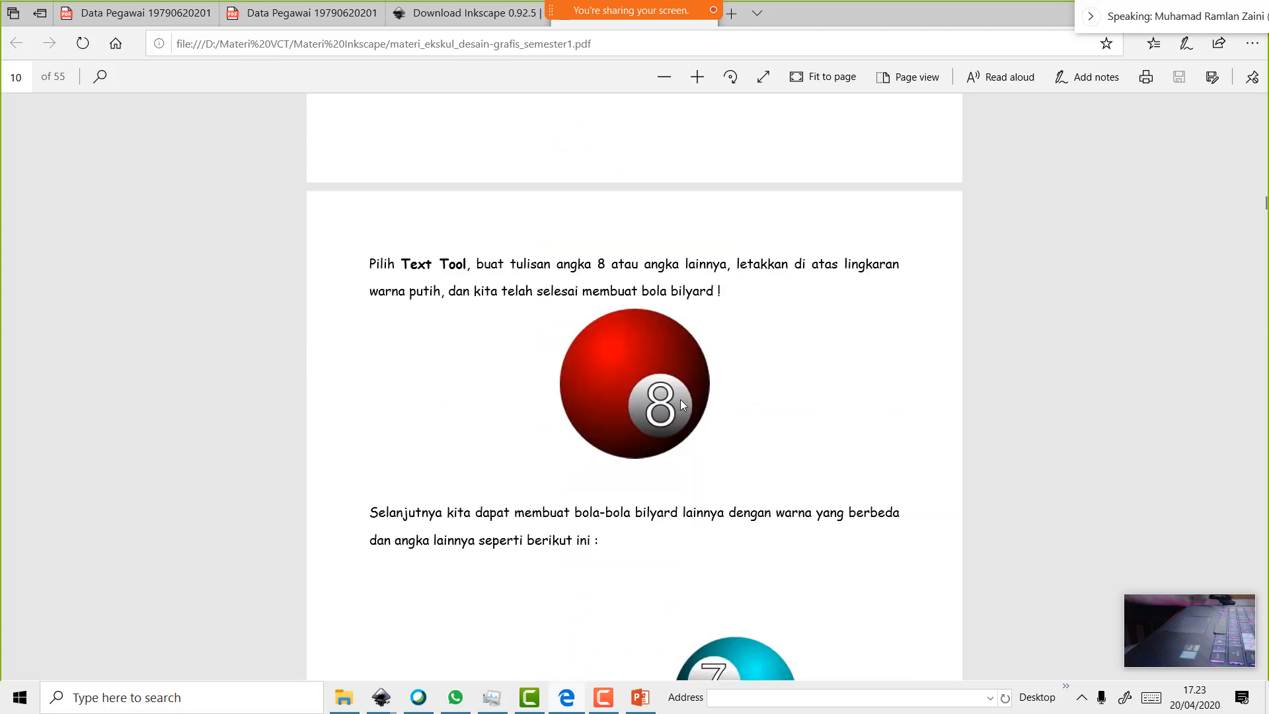
scroll(680, 400, down, 5)
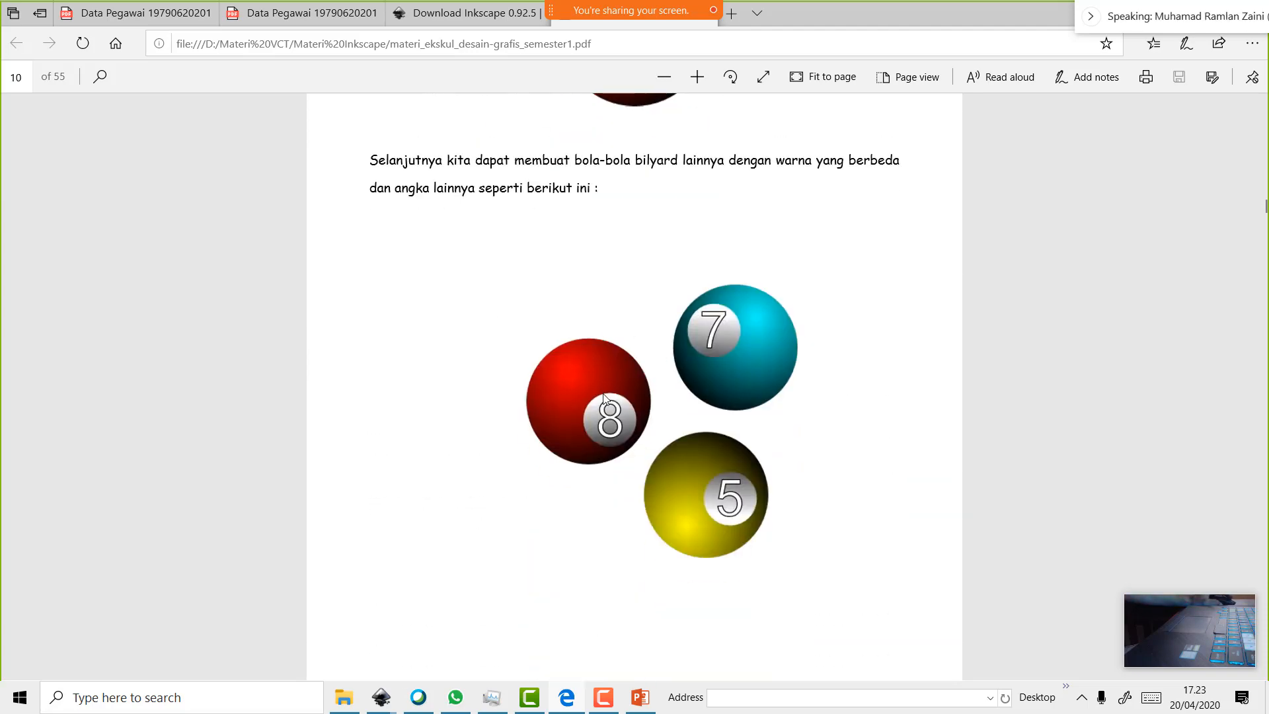
scroll(604, 395, down, 14)
scroll(606, 390, up, 5)
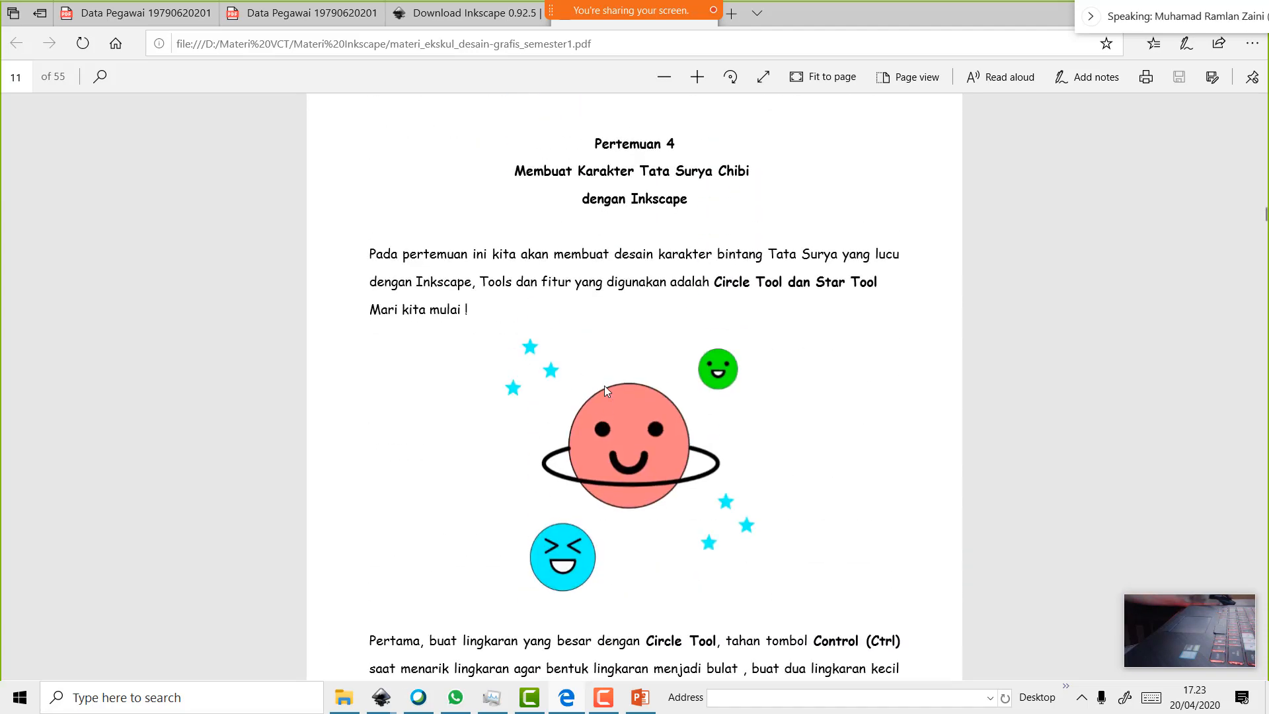
scroll(604, 386, down, 15)
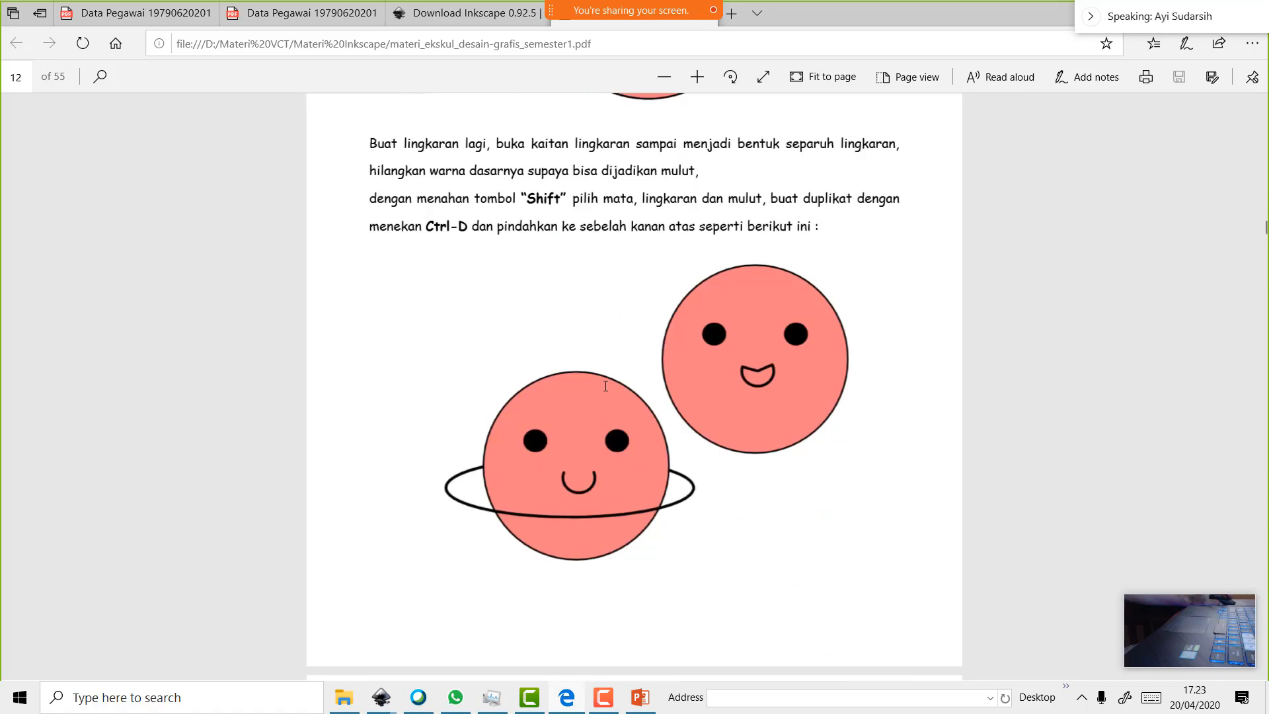
scroll(604, 386, down, 12)
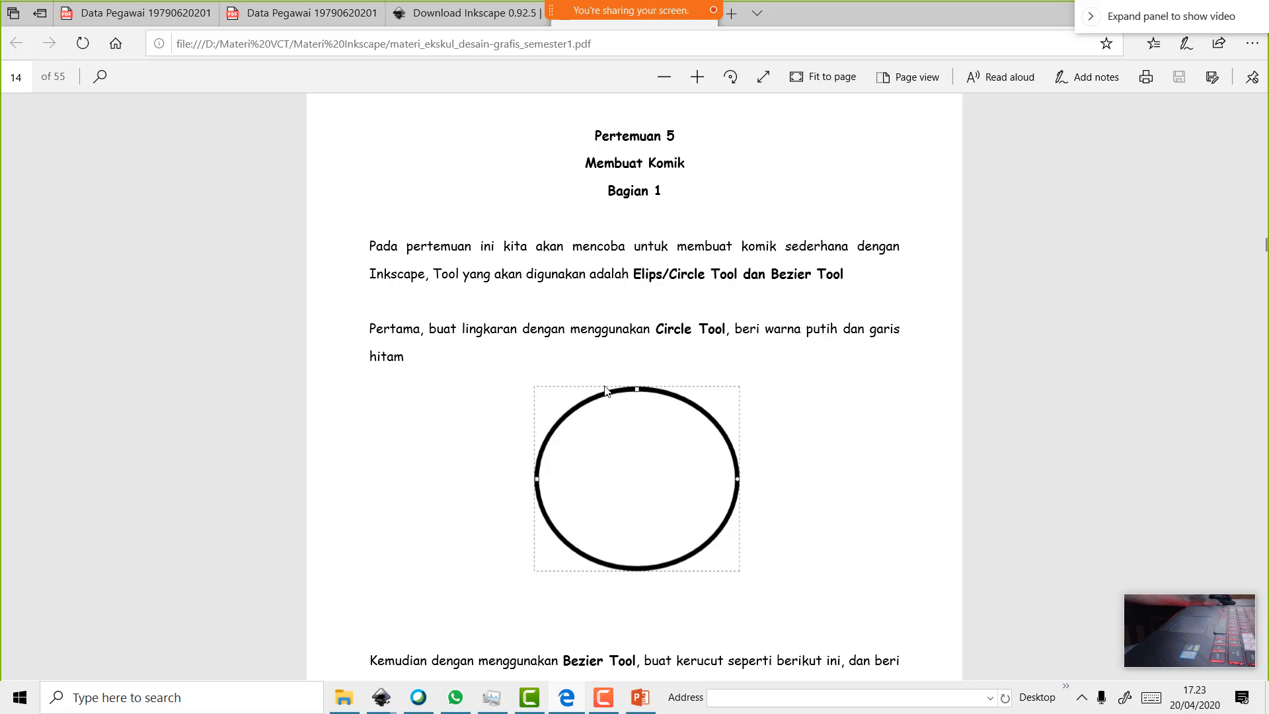
scroll(604, 389, down, 13)
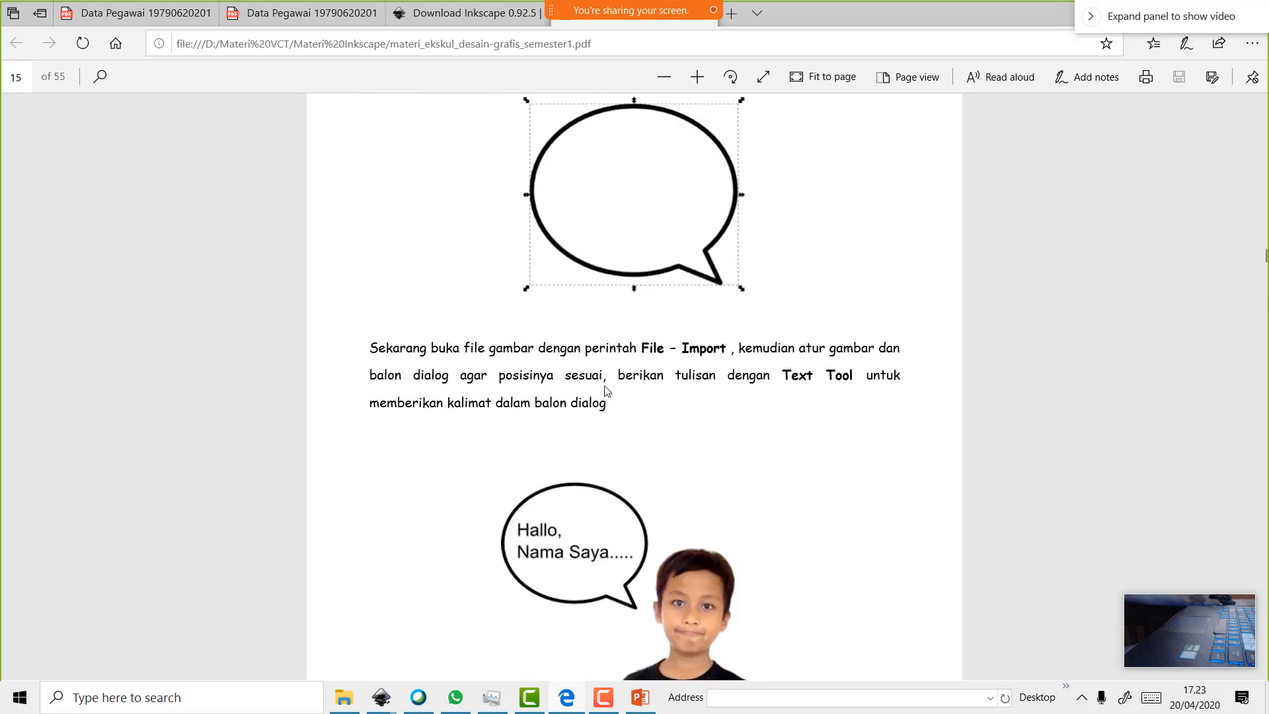
scroll(605, 390, up, 10)
scroll(607, 390, up, 4)
scroll(607, 390, down, 10)
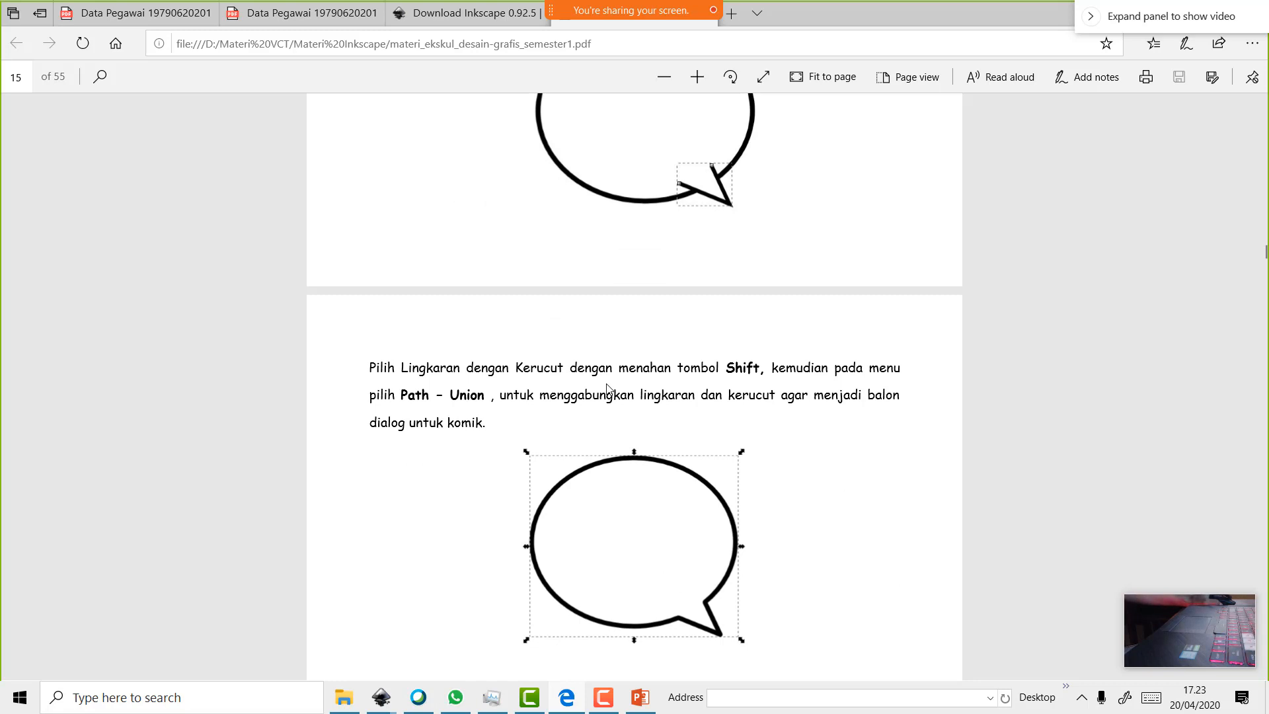
double_click(910, 14)
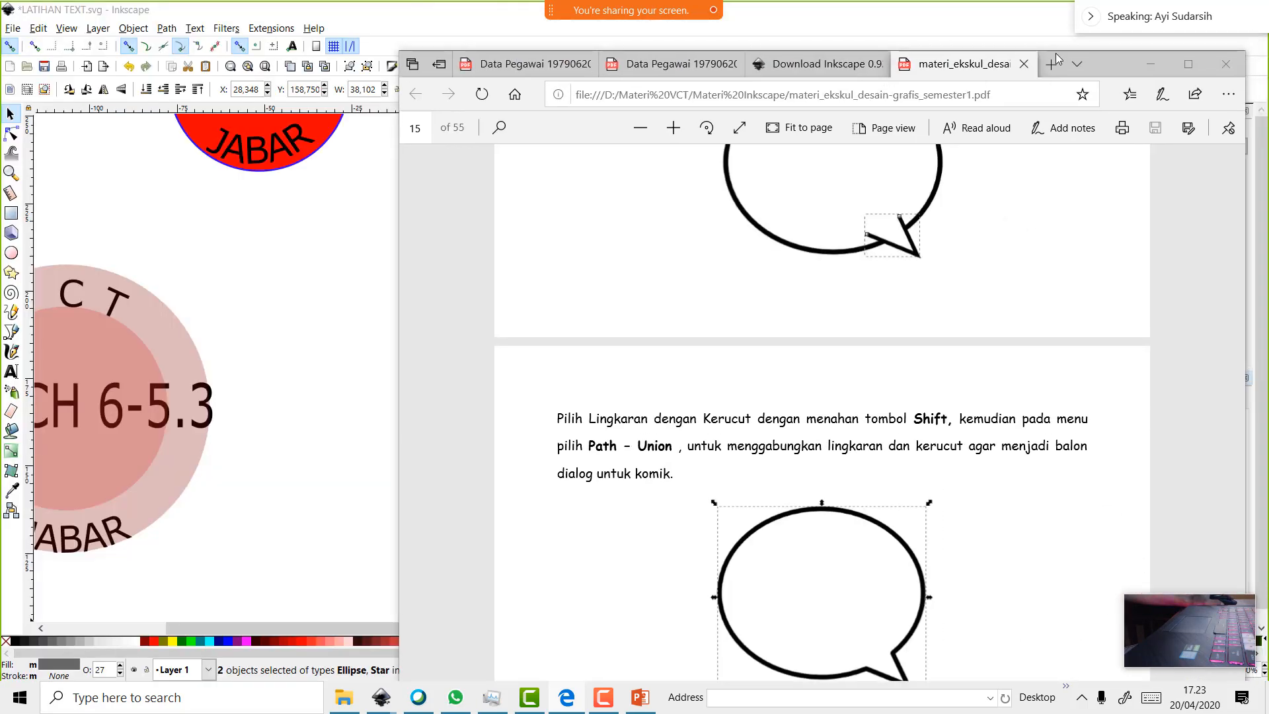
Bring the Inkscape drawing in front of the course PDF
click(376, 28)
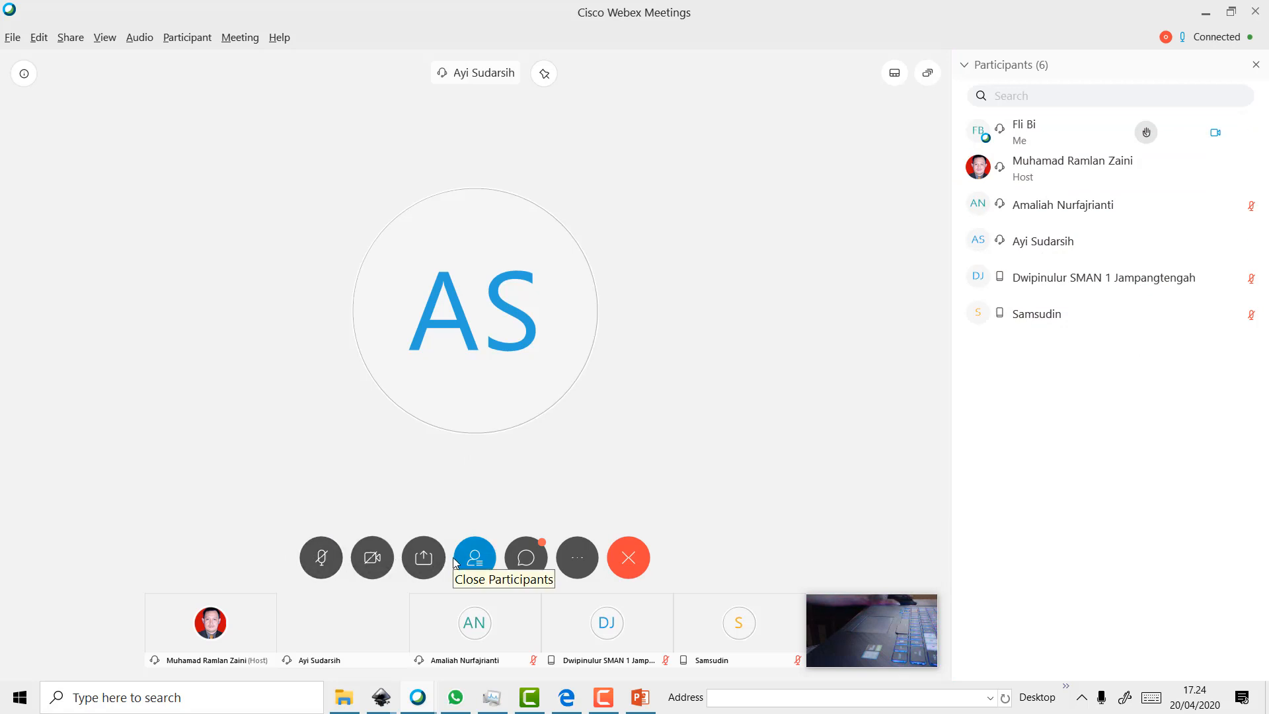
Open the 'Link Presensi' bit.ly attendance link from the Webex meeting chat
click(524, 568)
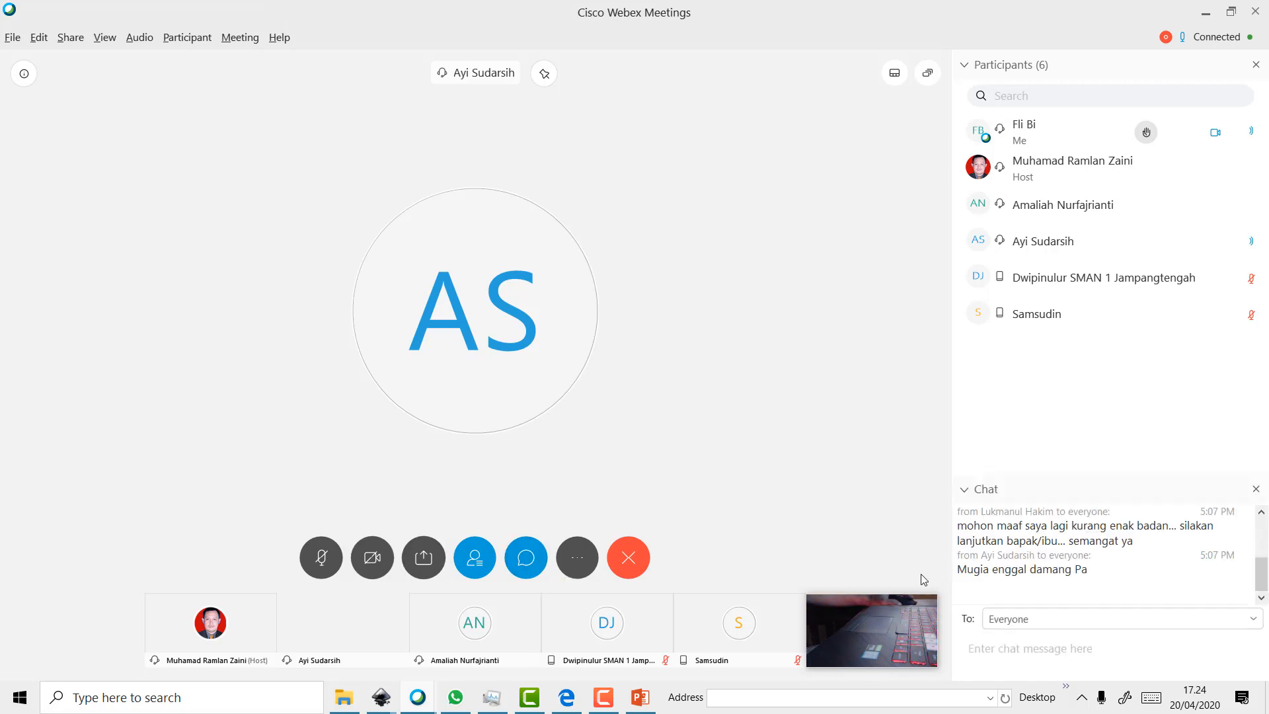
scroll(1057, 592, up, 5)
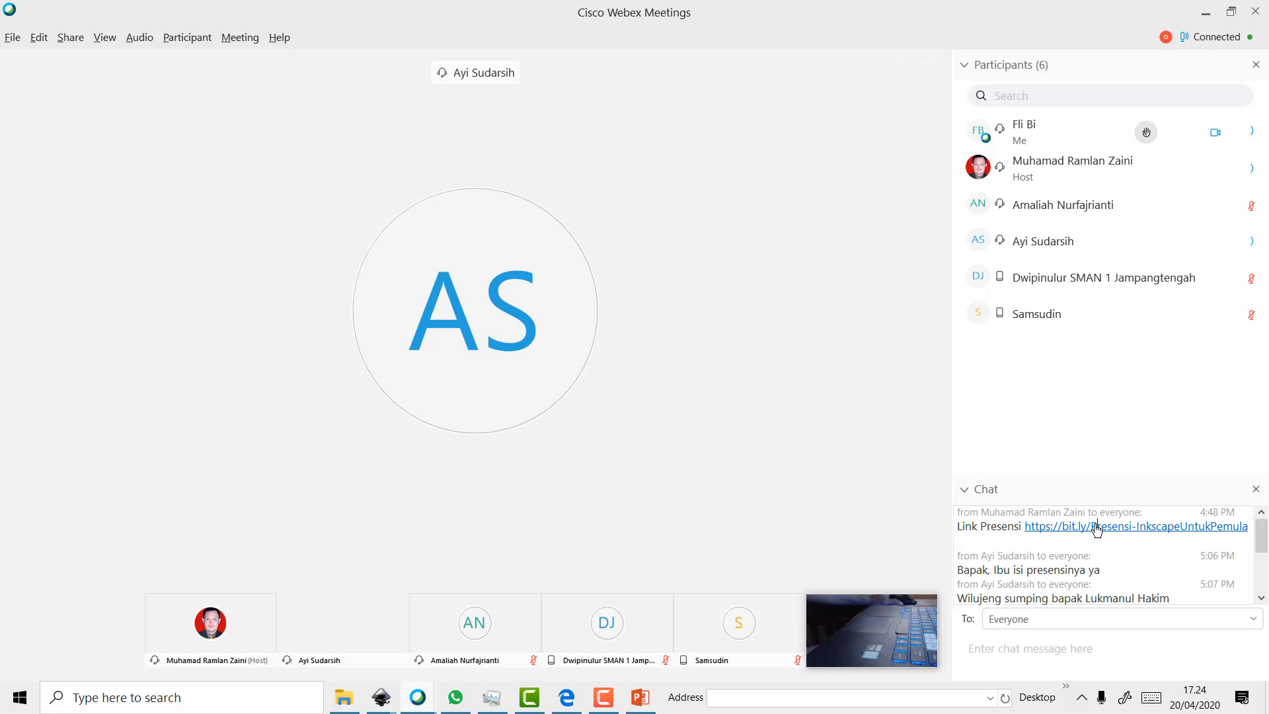
click(1097, 527)
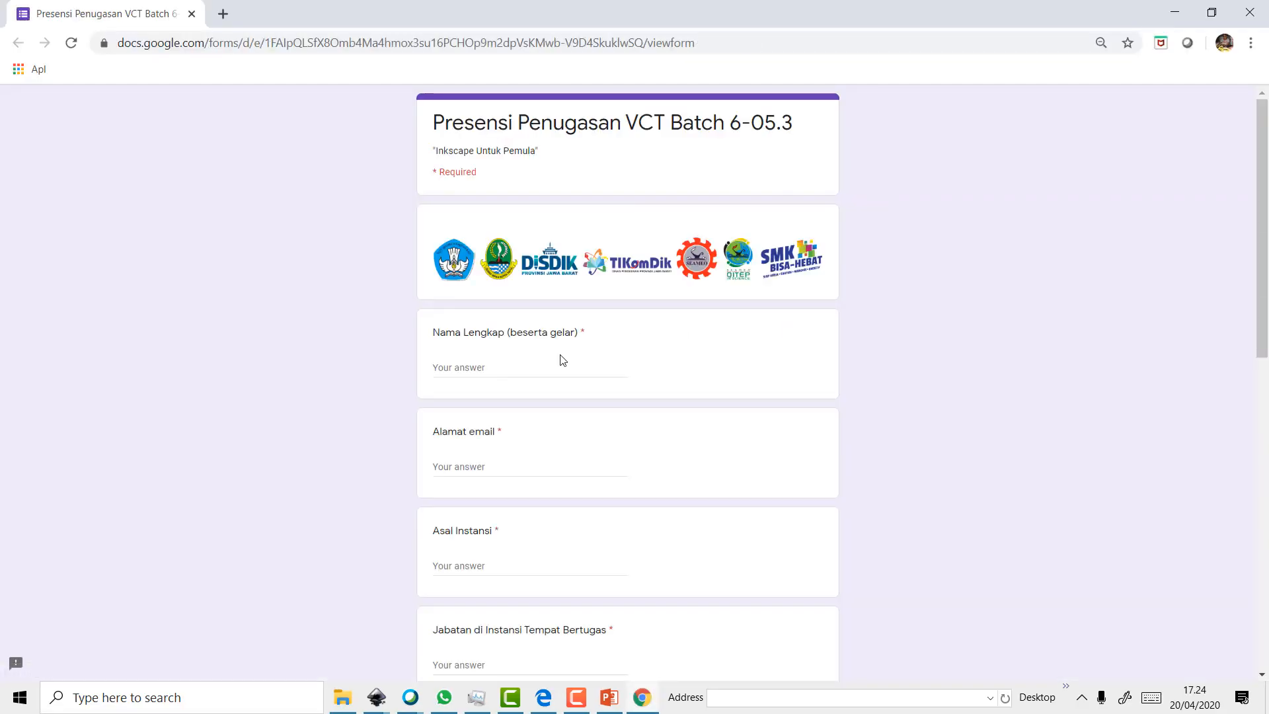
Enter the full name, e-mail address and institution 'SLBN Surade' on the form
click(555, 376)
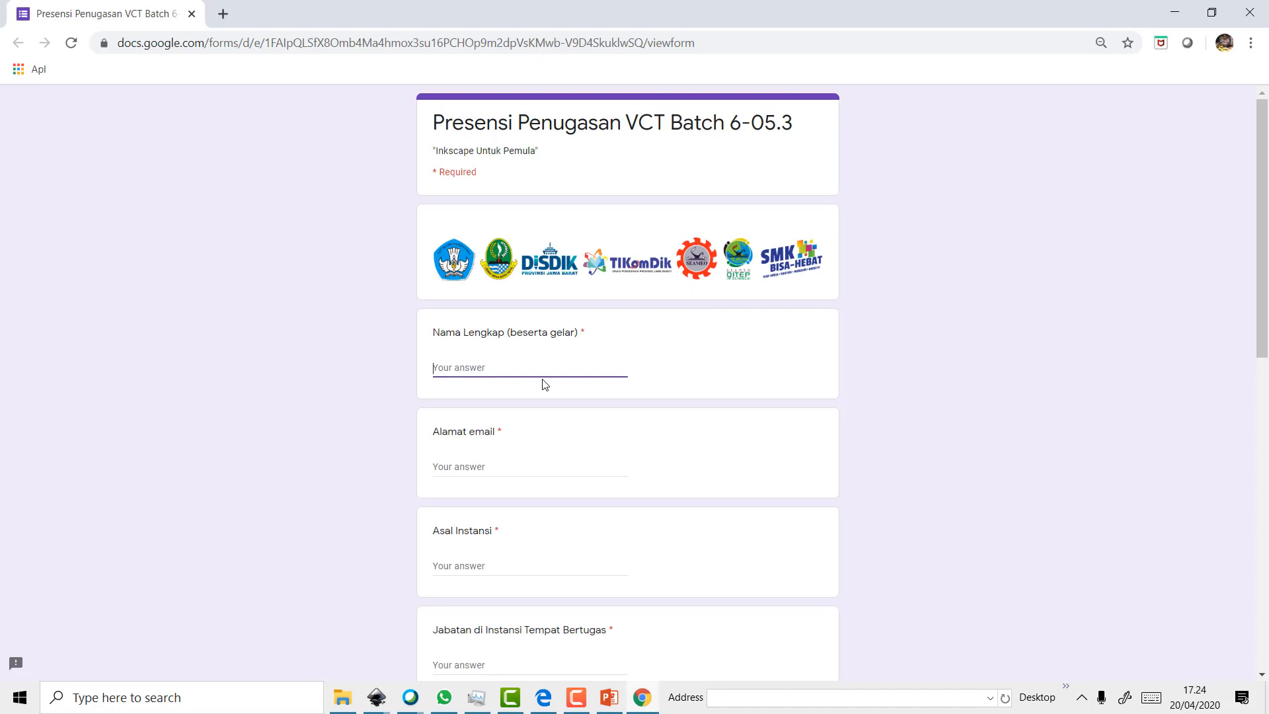
text(fl)
key(BackSpace)
key(BackSpace)
text(FL)
click(472, 471)
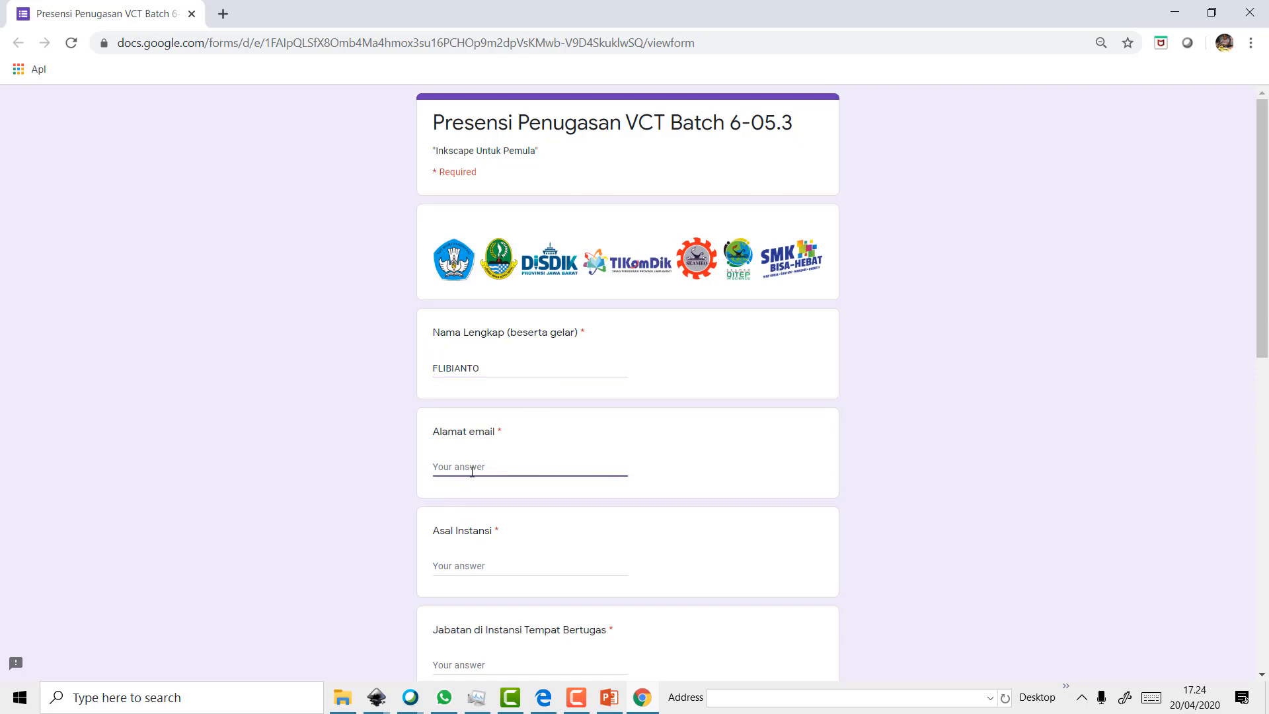
click(469, 565)
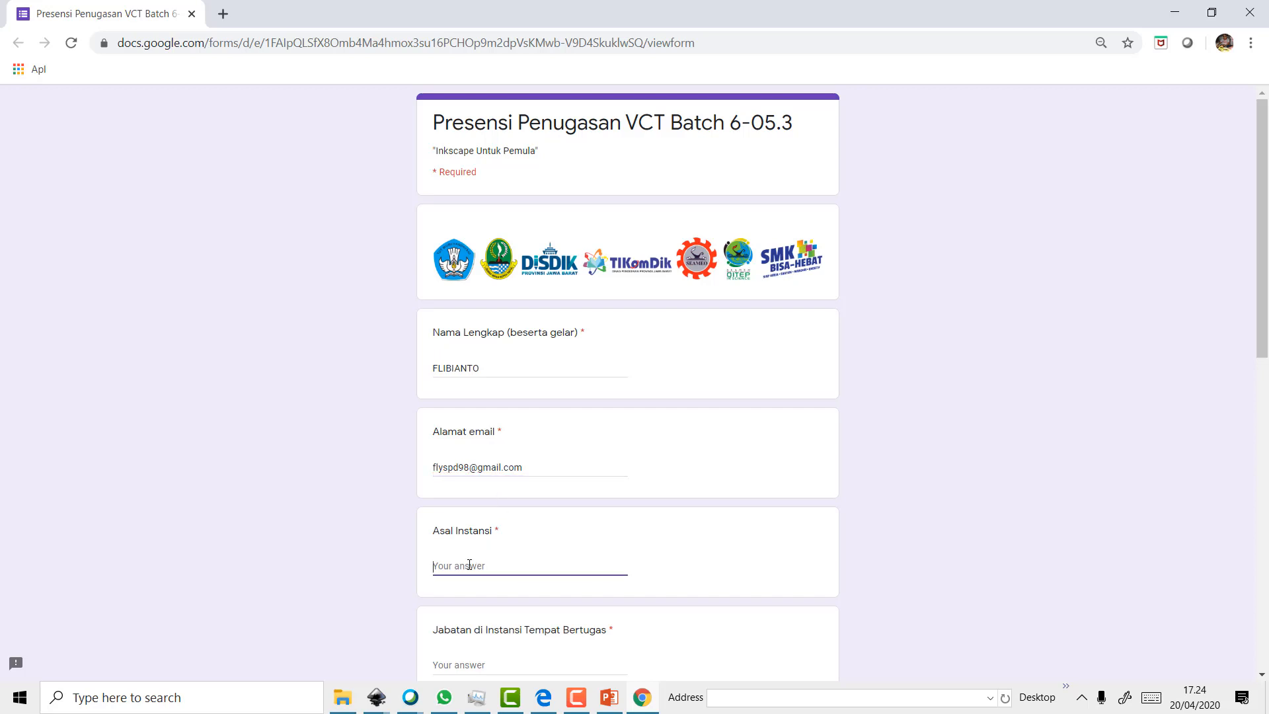
text(SLBN Surade)
Answer the job title question with 'Guru Kelas'
scroll(468, 568, down, 2)
click(451, 554)
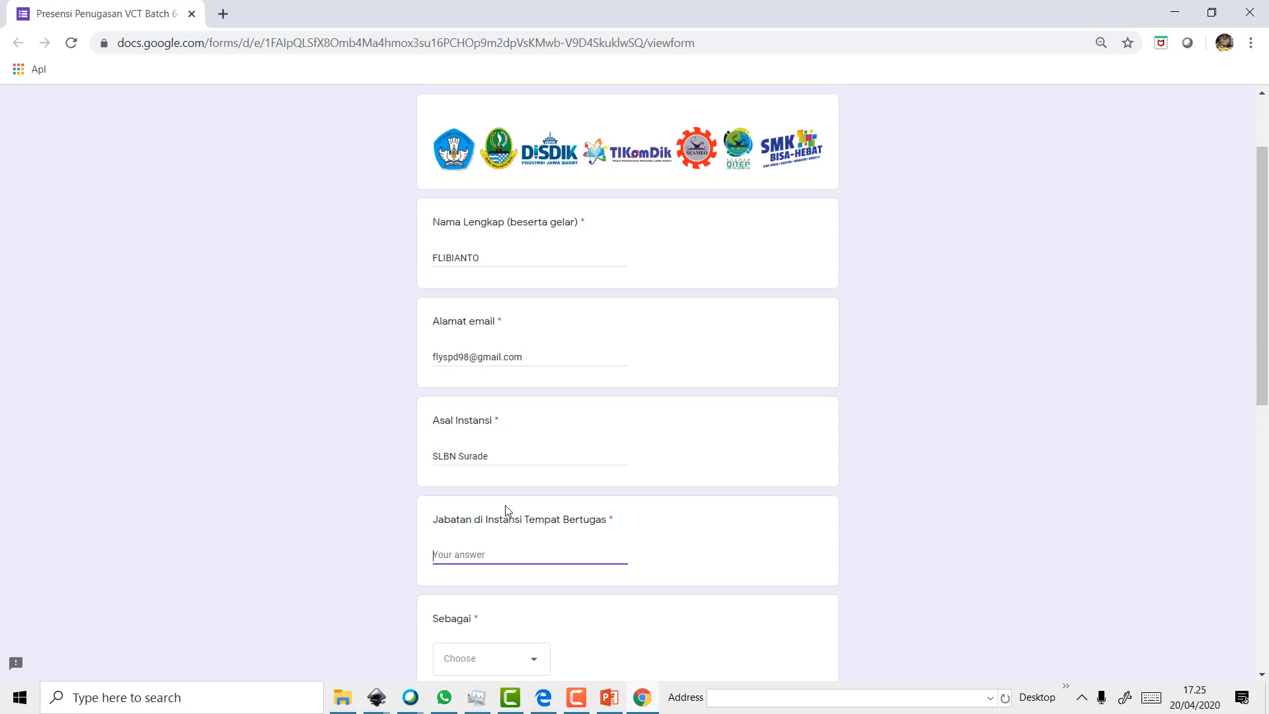
scroll(506, 510, down, 2)
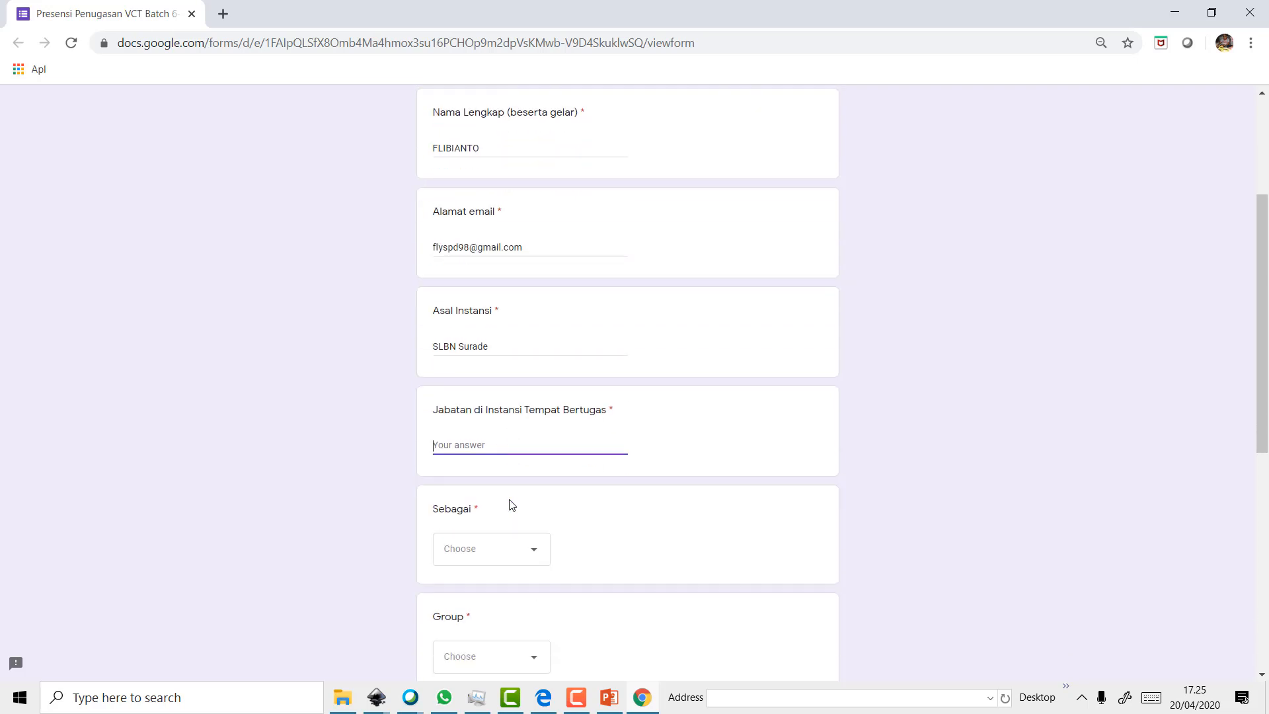
text(Guru Kelas)
Answer the Sebagai question with Presenter
click(524, 554)
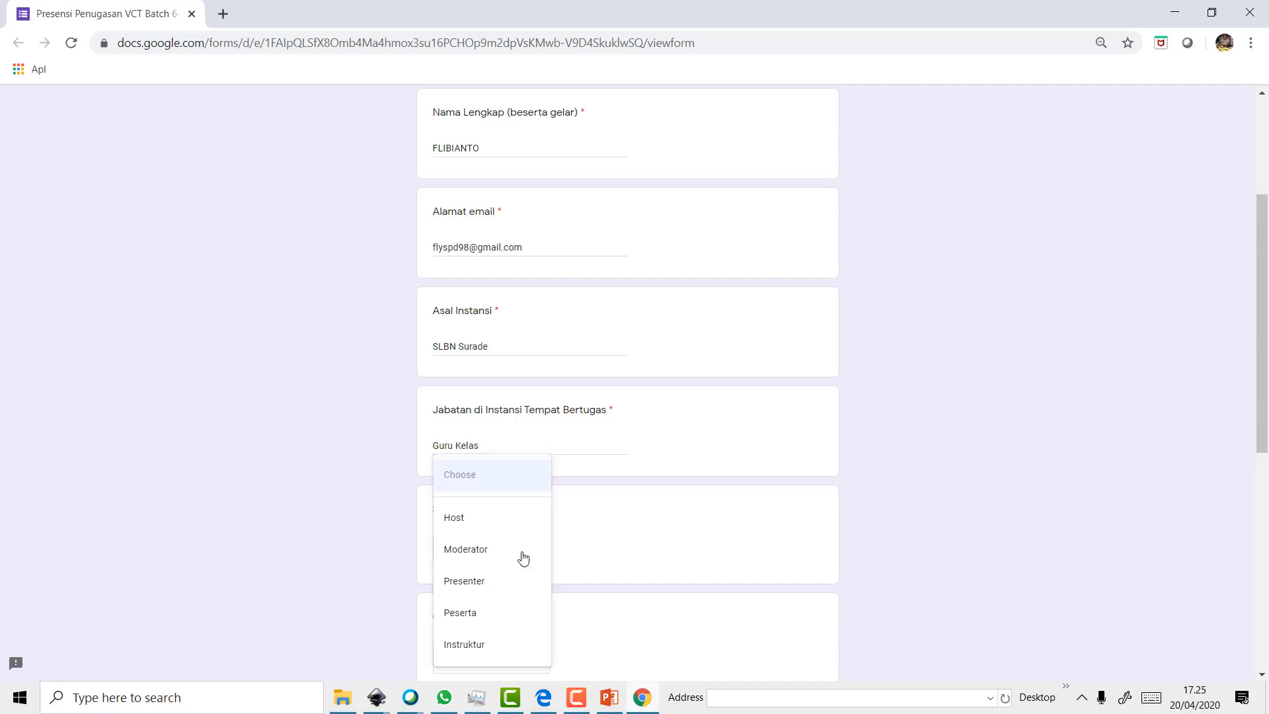
click(482, 581)
scroll(565, 548, down, 5)
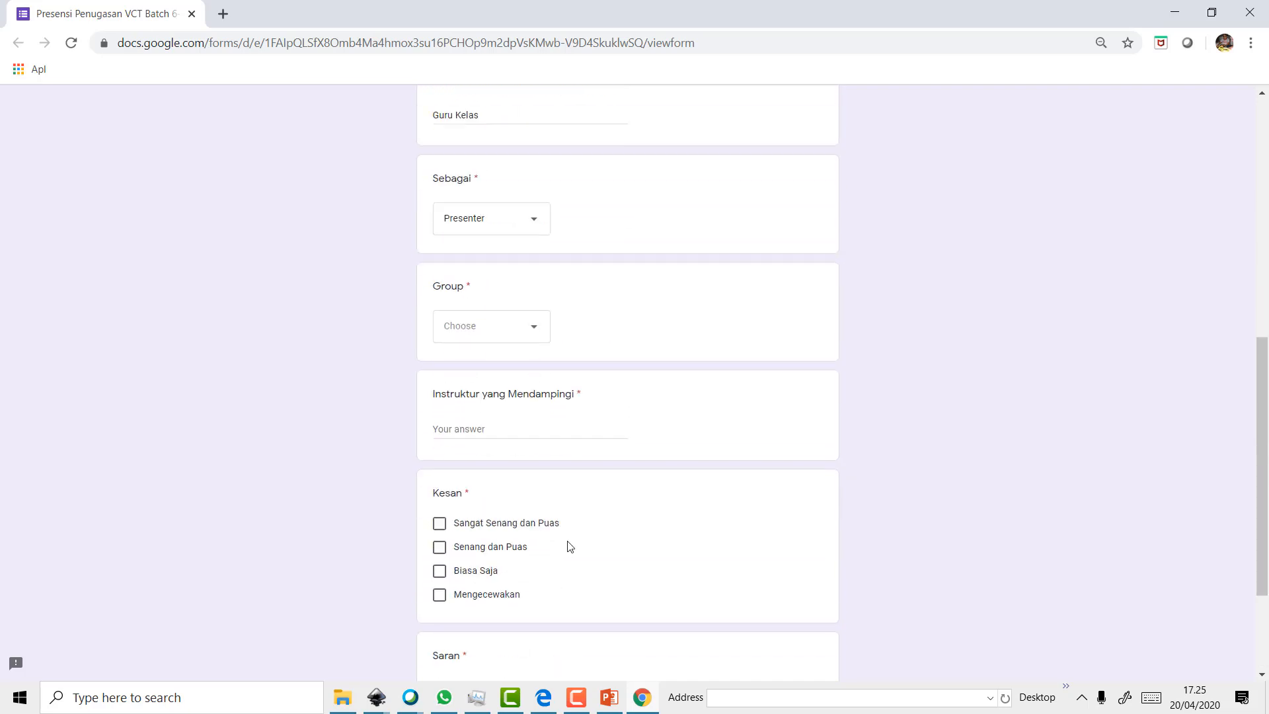
Choose group VCT Batch 6-05 and tick 'Senang dan Puas' for Kesan
click(523, 324)
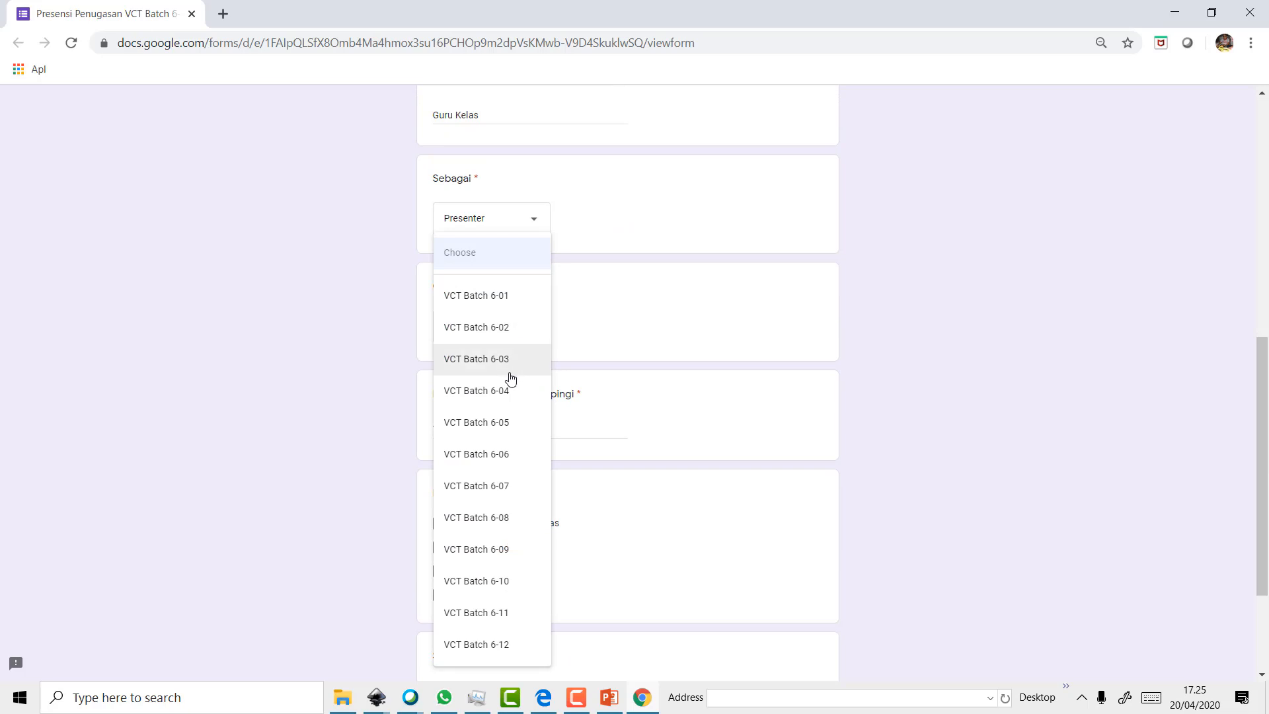
click(509, 423)
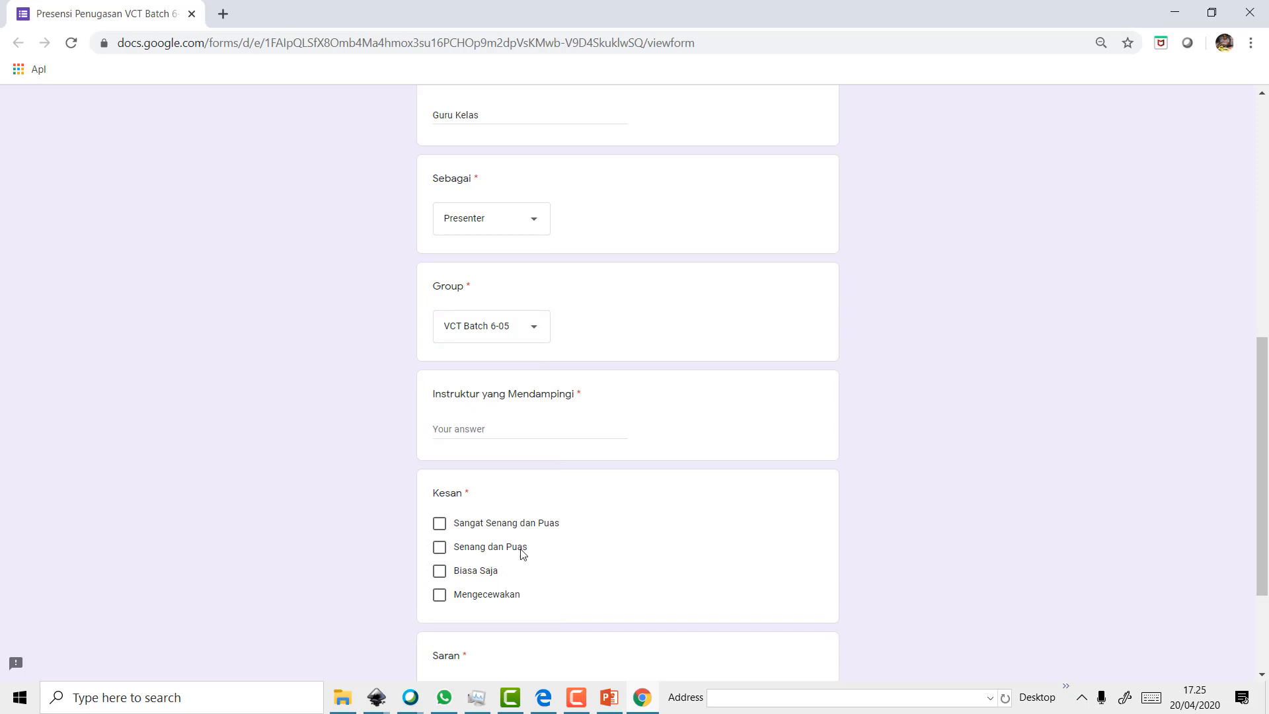
click(489, 549)
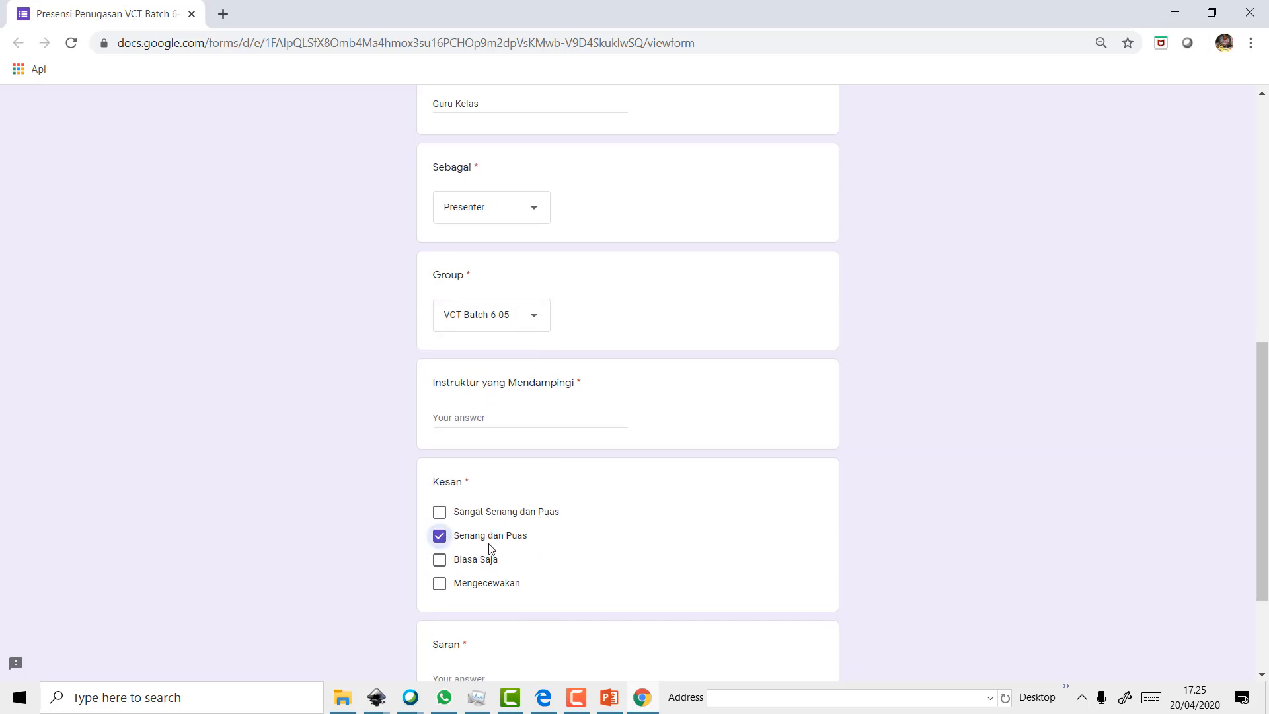
scroll(490, 546, down, 3)
click(479, 524)
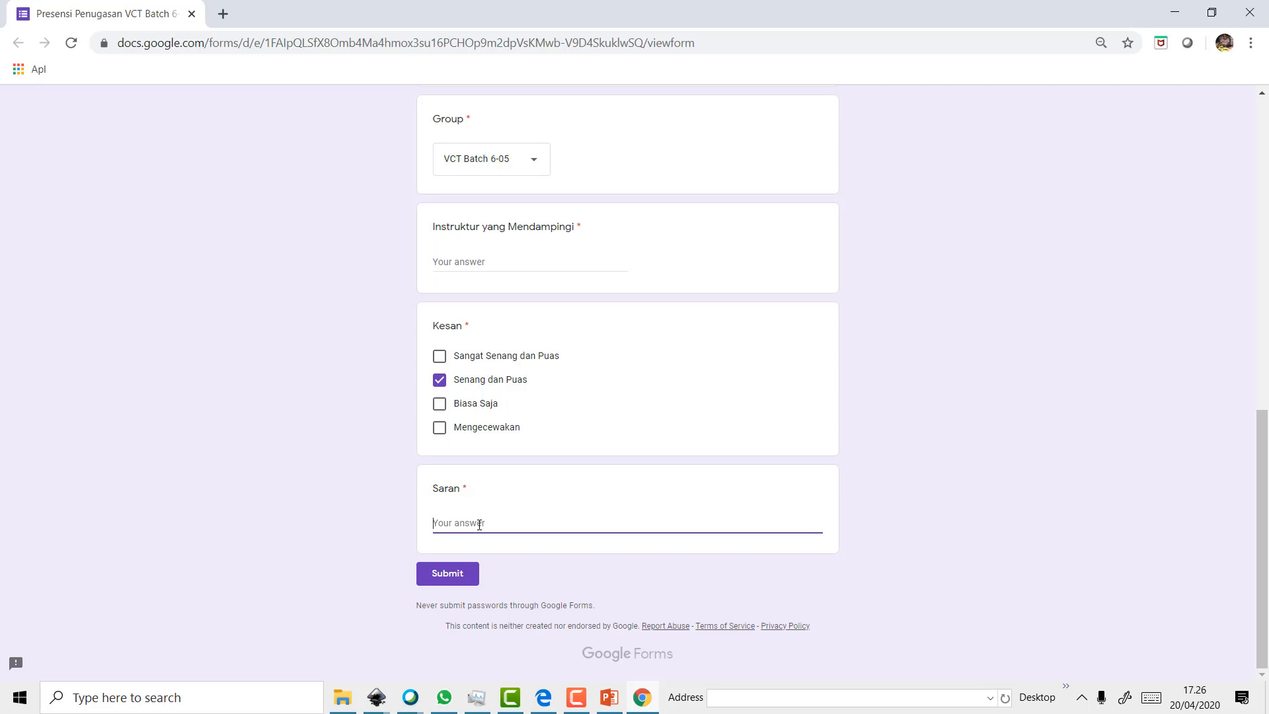
Give 'bagus' as the suggestion, fill in the accompanying instructor's name, and submit
text(bagus)
click(469, 577)
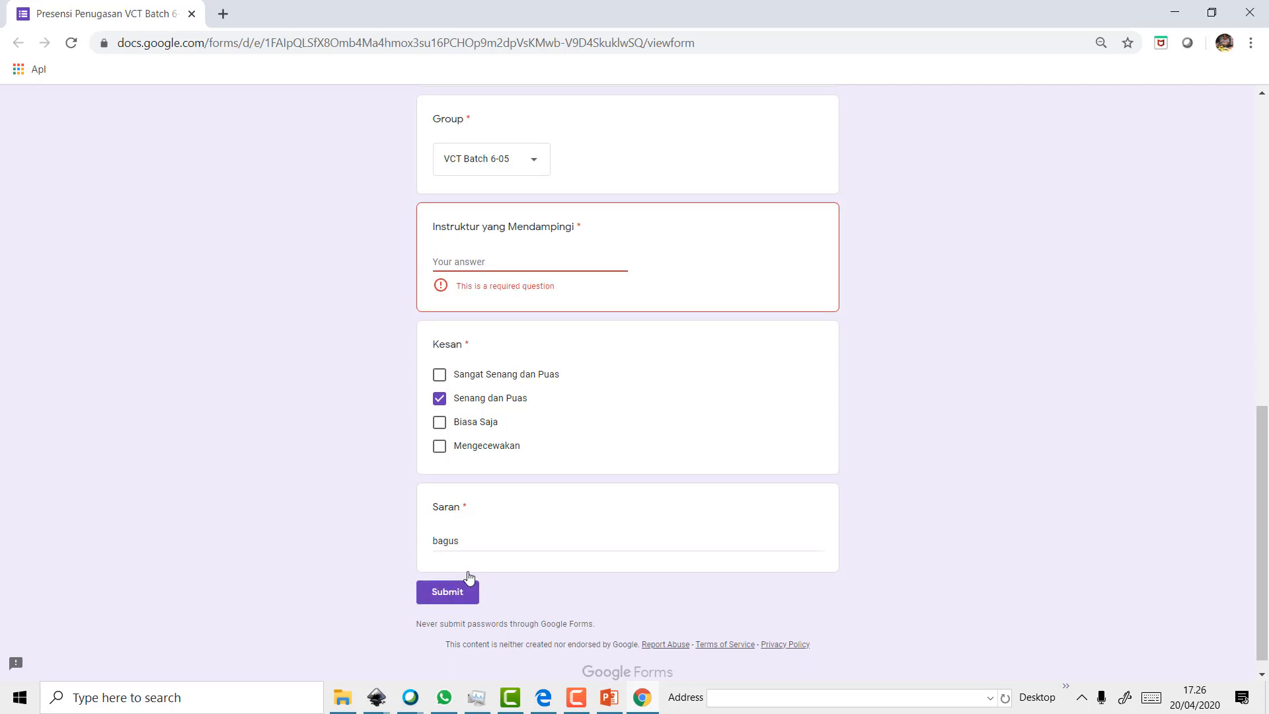
click(586, 265)
text(A)
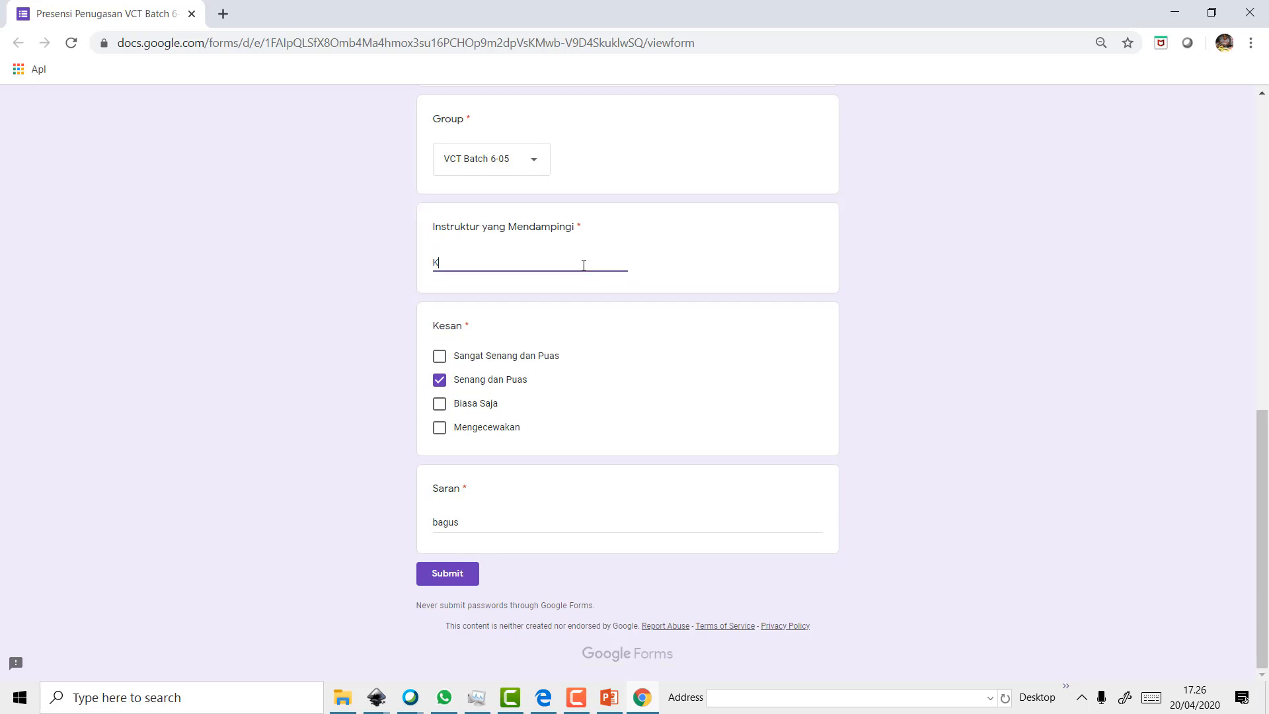
key(BackSpace)
click(452, 575)
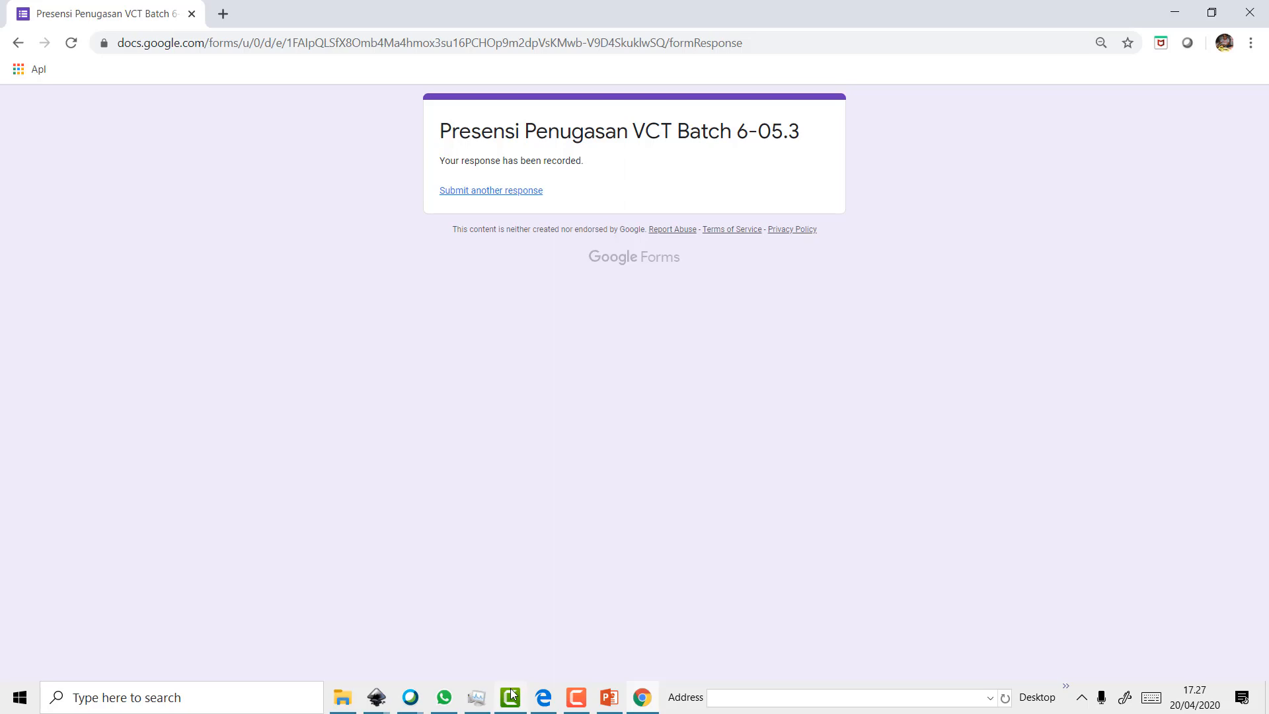
Wait on the 'Your response has been recorded' confirmation page
mouse_move(443, 699)
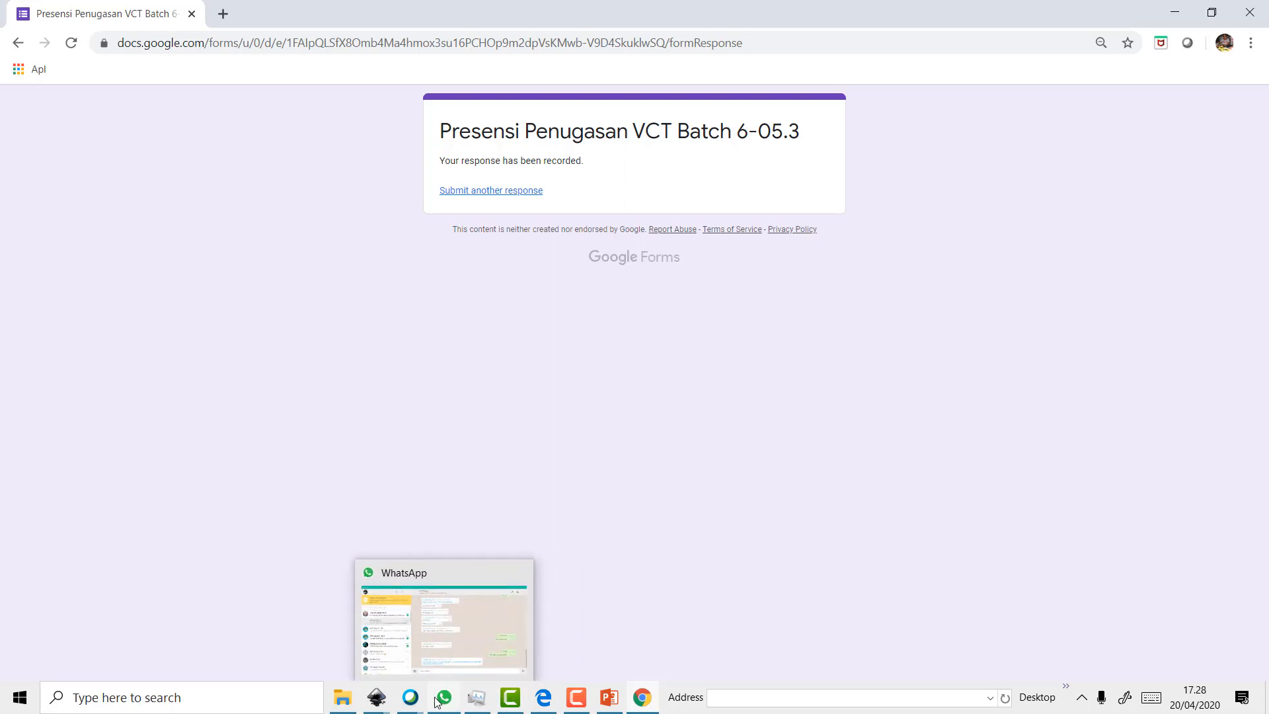
Bring the logo kapten amerika drawing forward, zoom out, and bring up the Camtasia recorder controls
mouse_move(377, 699)
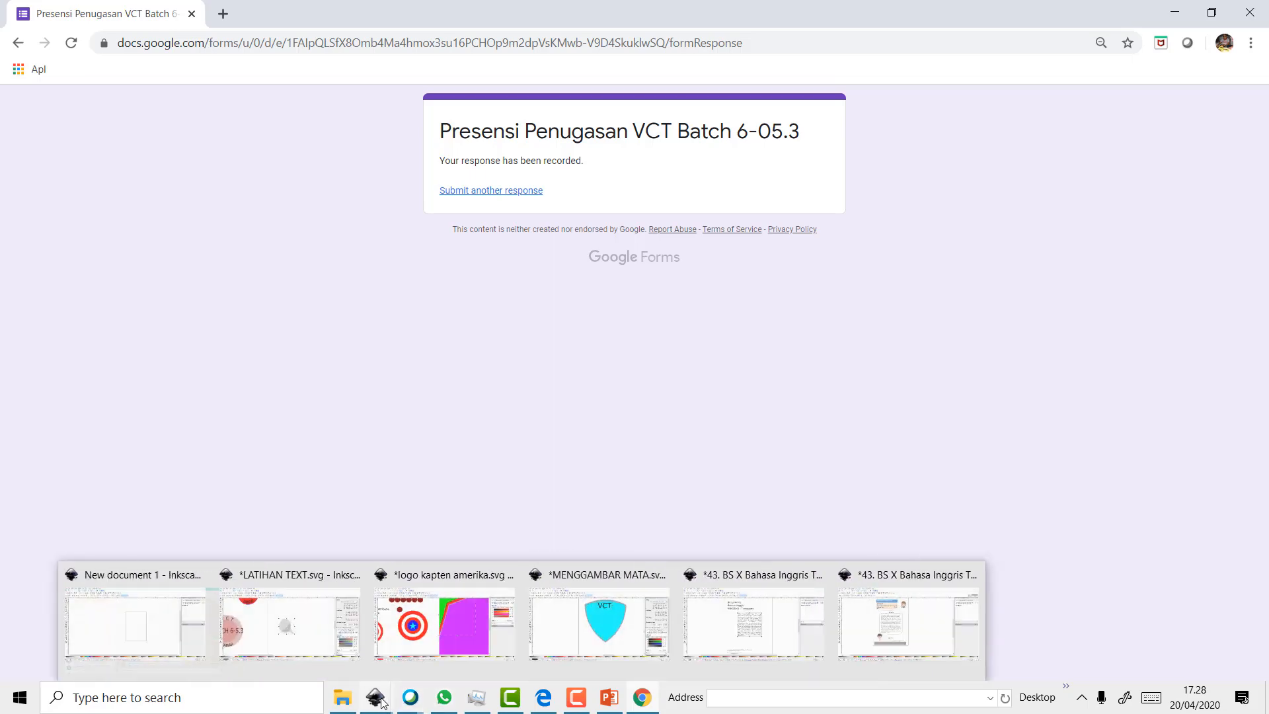
click(430, 647)
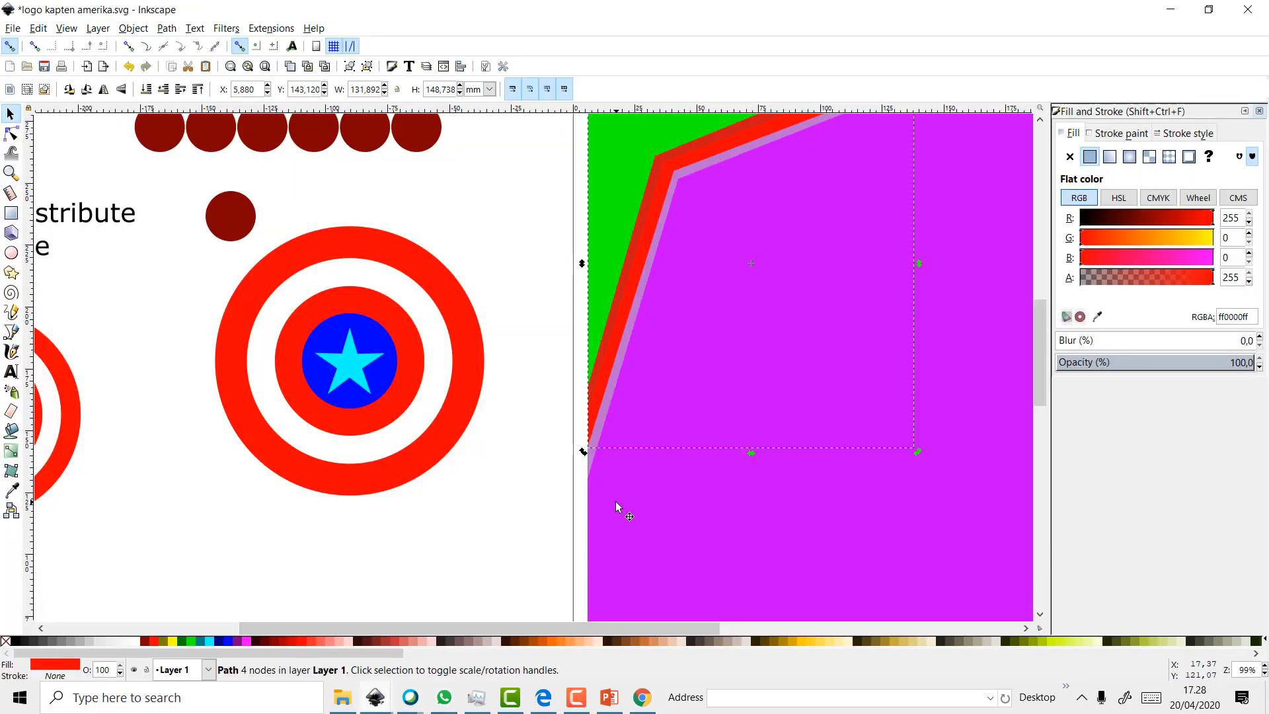
scroll(616, 503, down, 3)
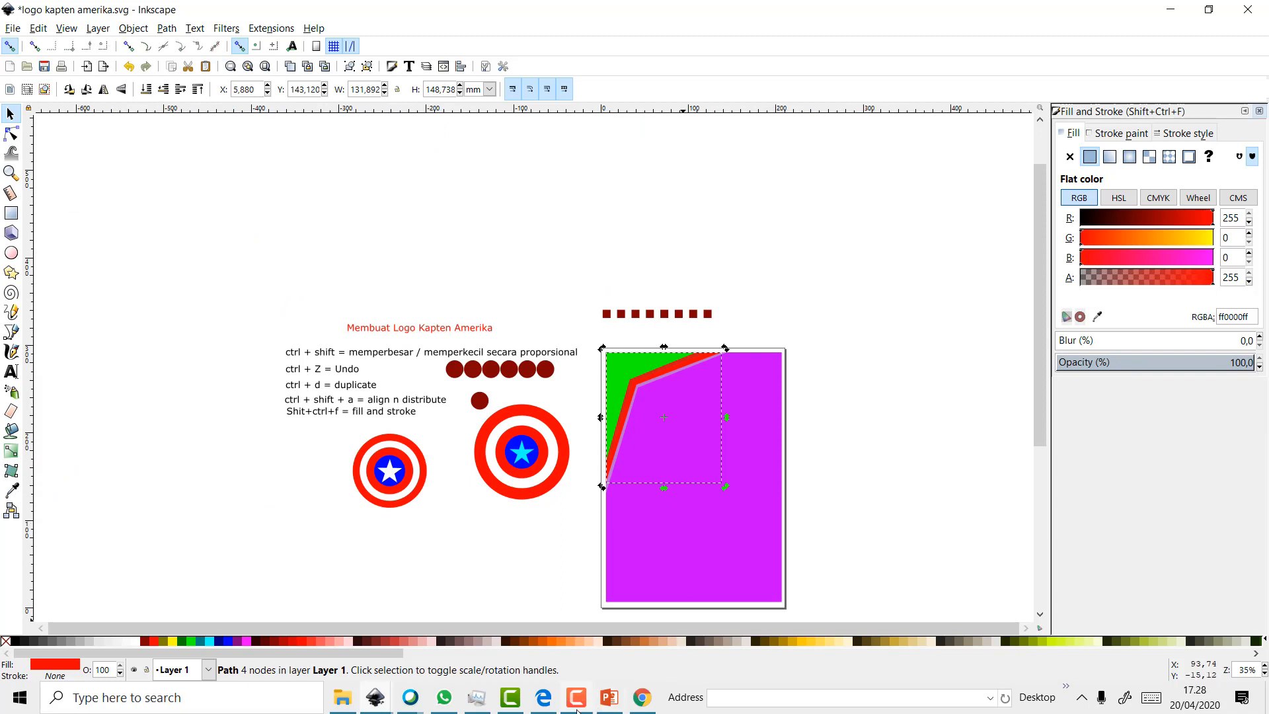
mouse_move(581, 706)
click(575, 699)
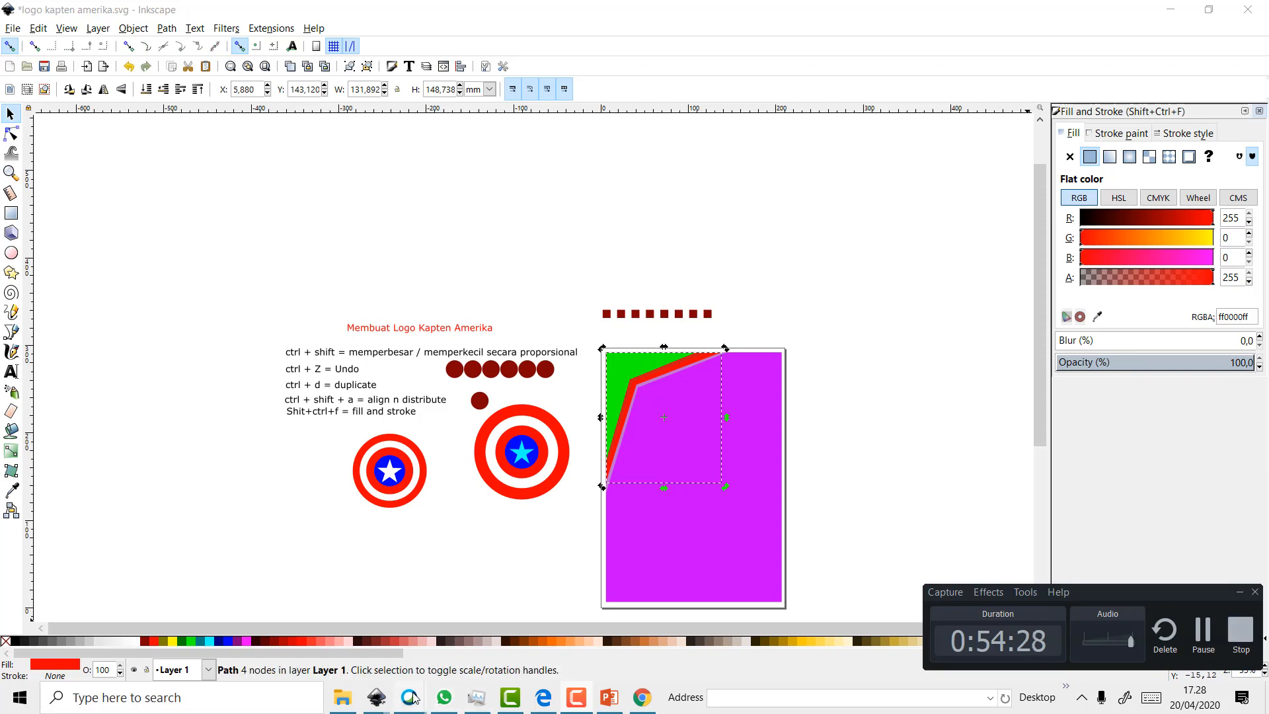
Return to the Webex meeting and stop the camera video
mouse_move(410, 695)
click(416, 636)
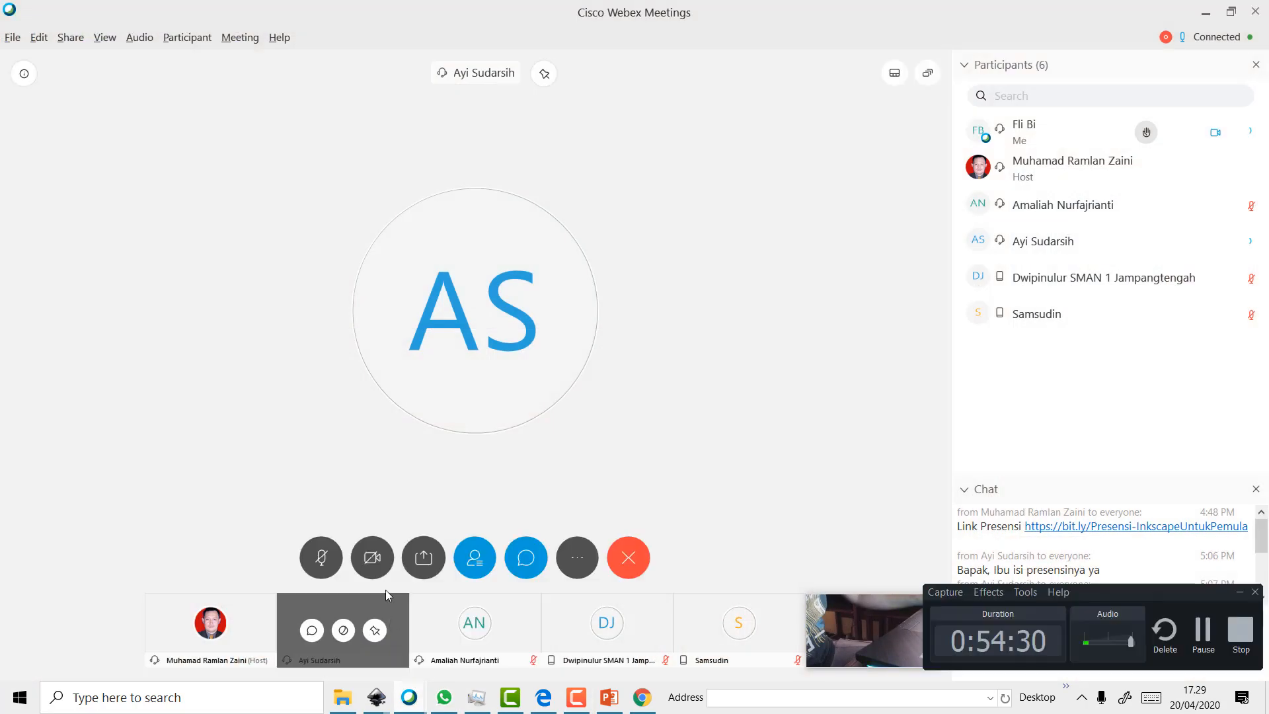
click(371, 559)
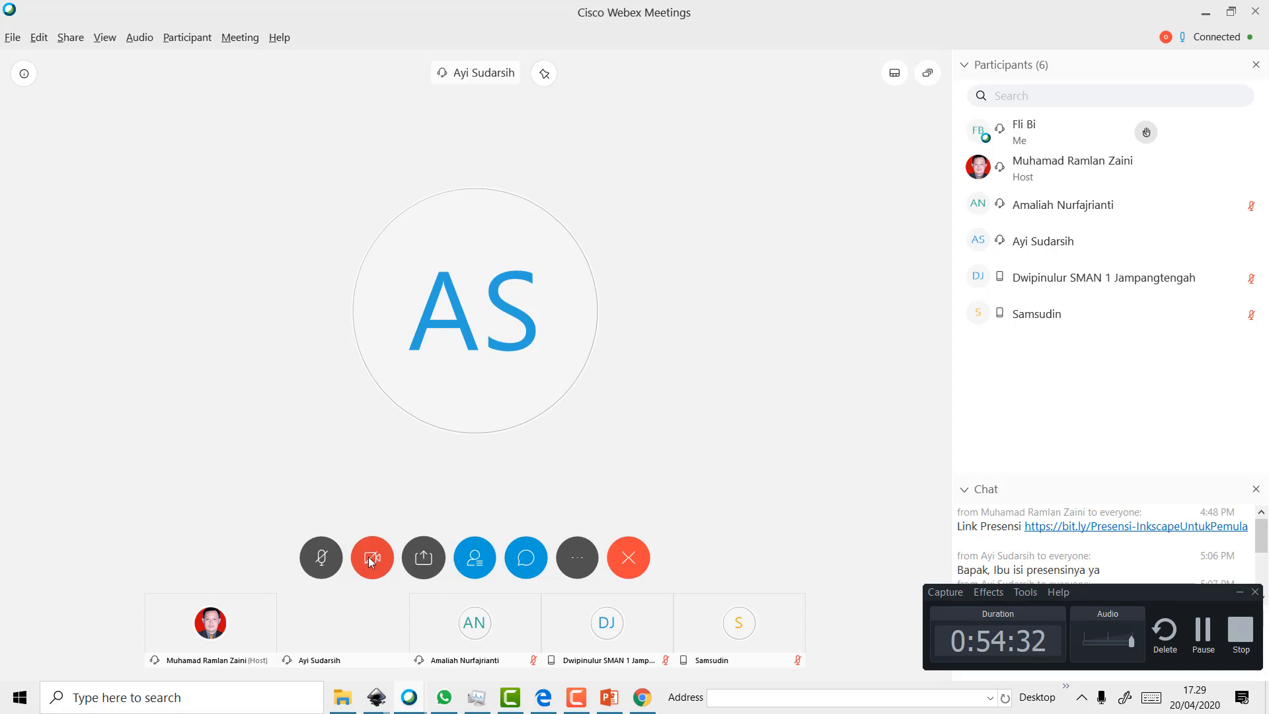